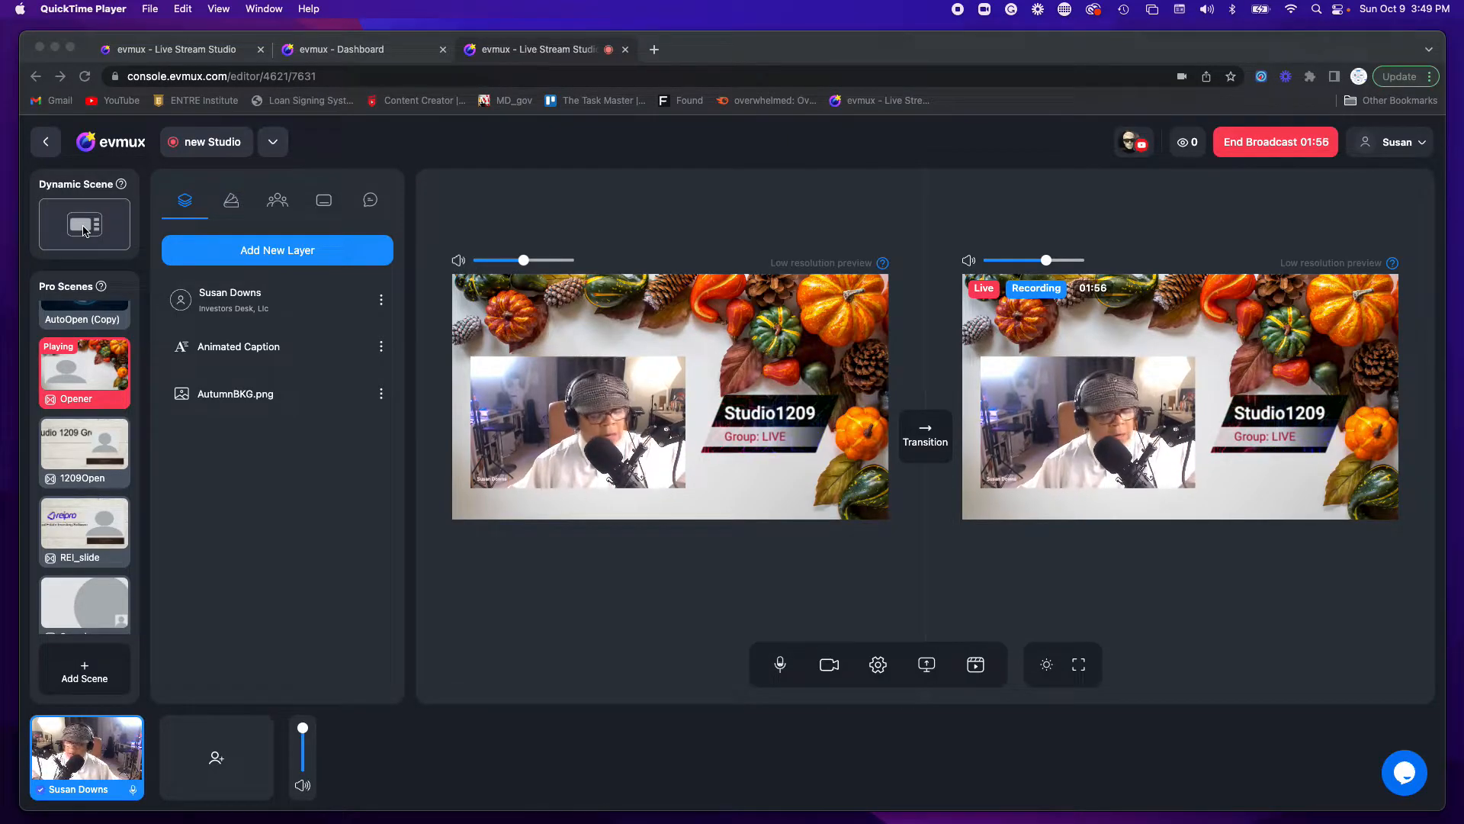
# Load the Dynamic Scene into the preview and transition it to the live output
pyautogui.click(84, 231)
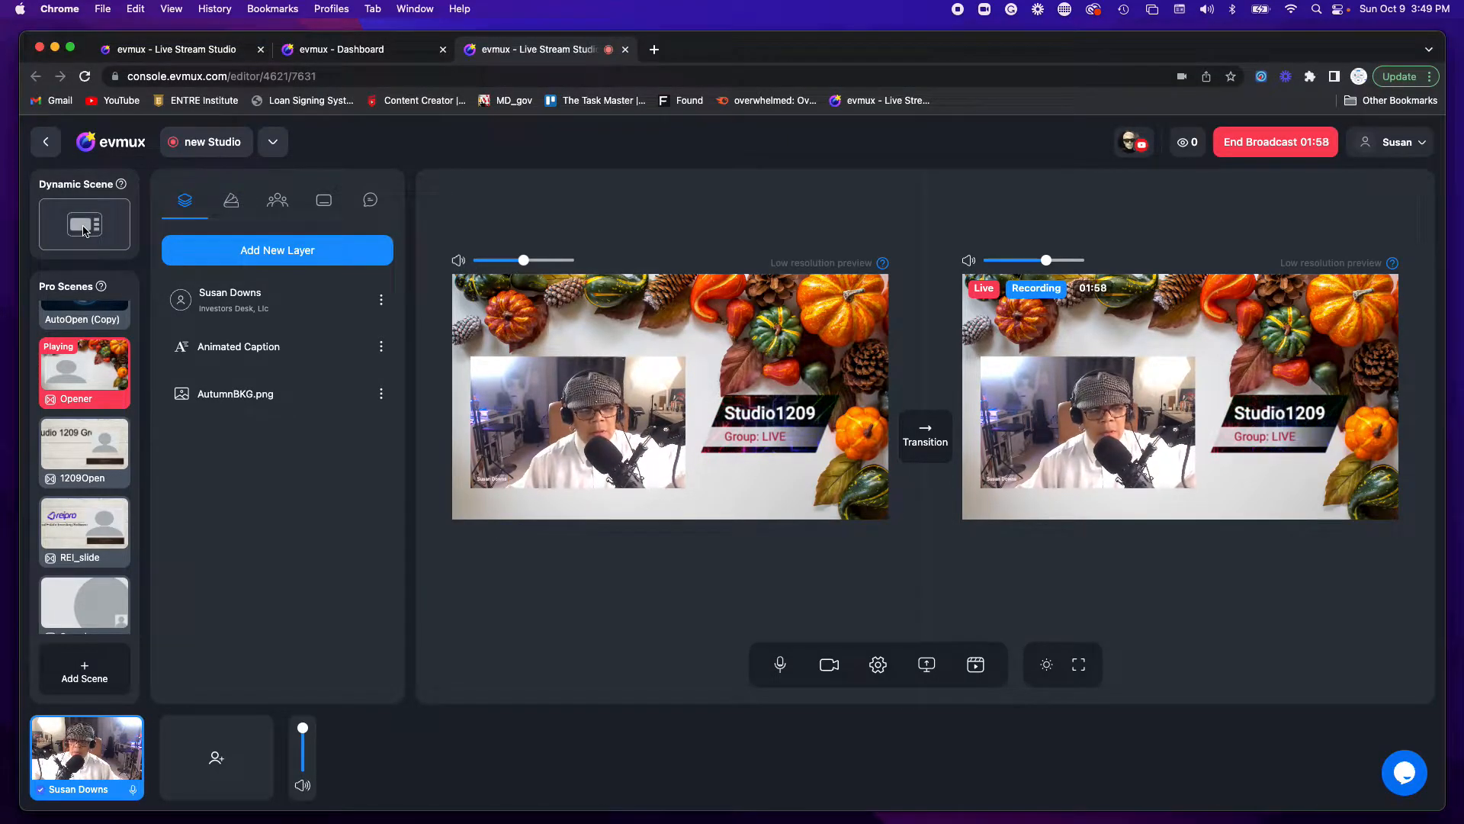
pyautogui.click(84, 230)
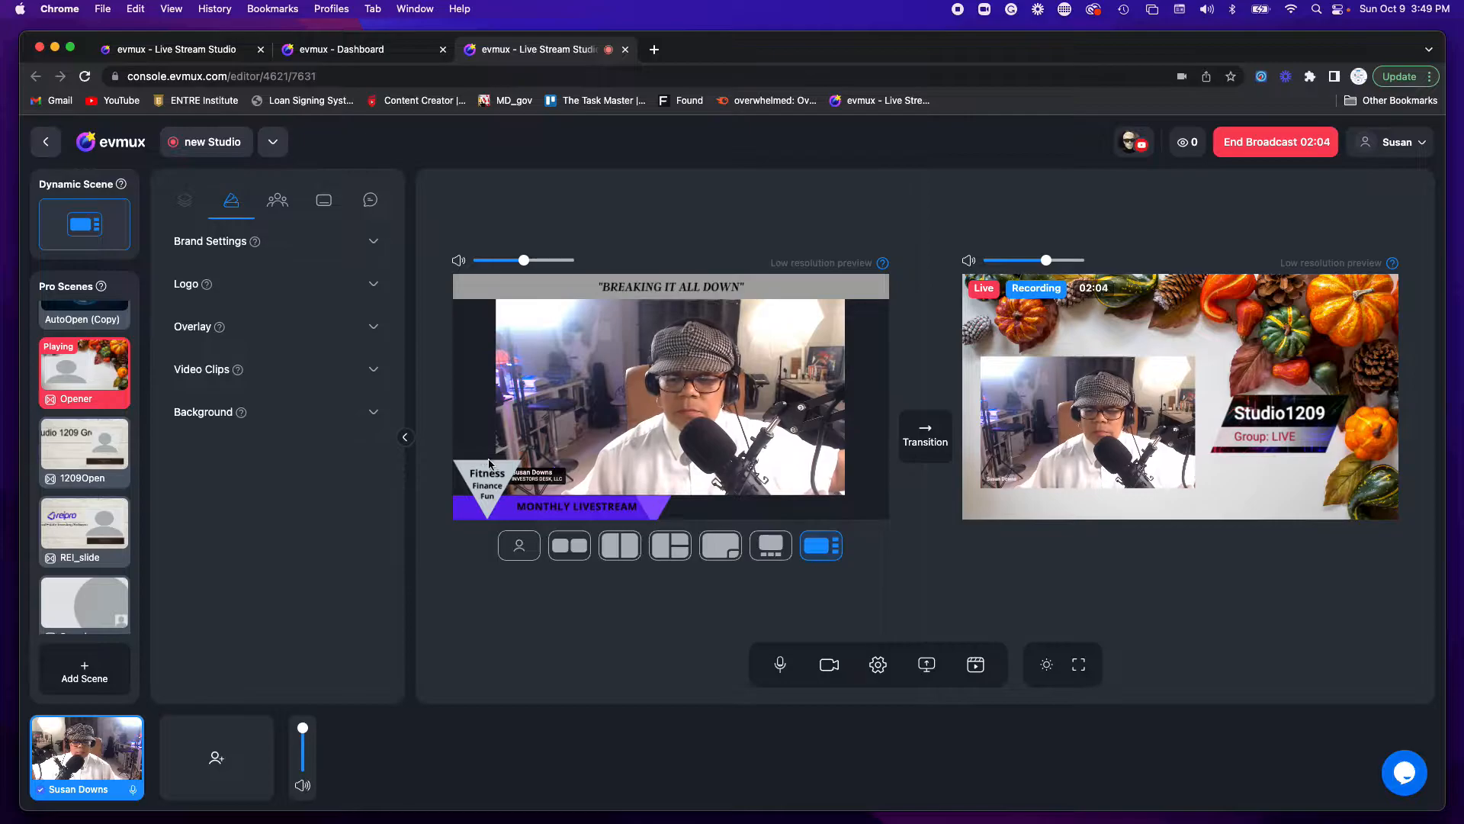
pyautogui.click(929, 447)
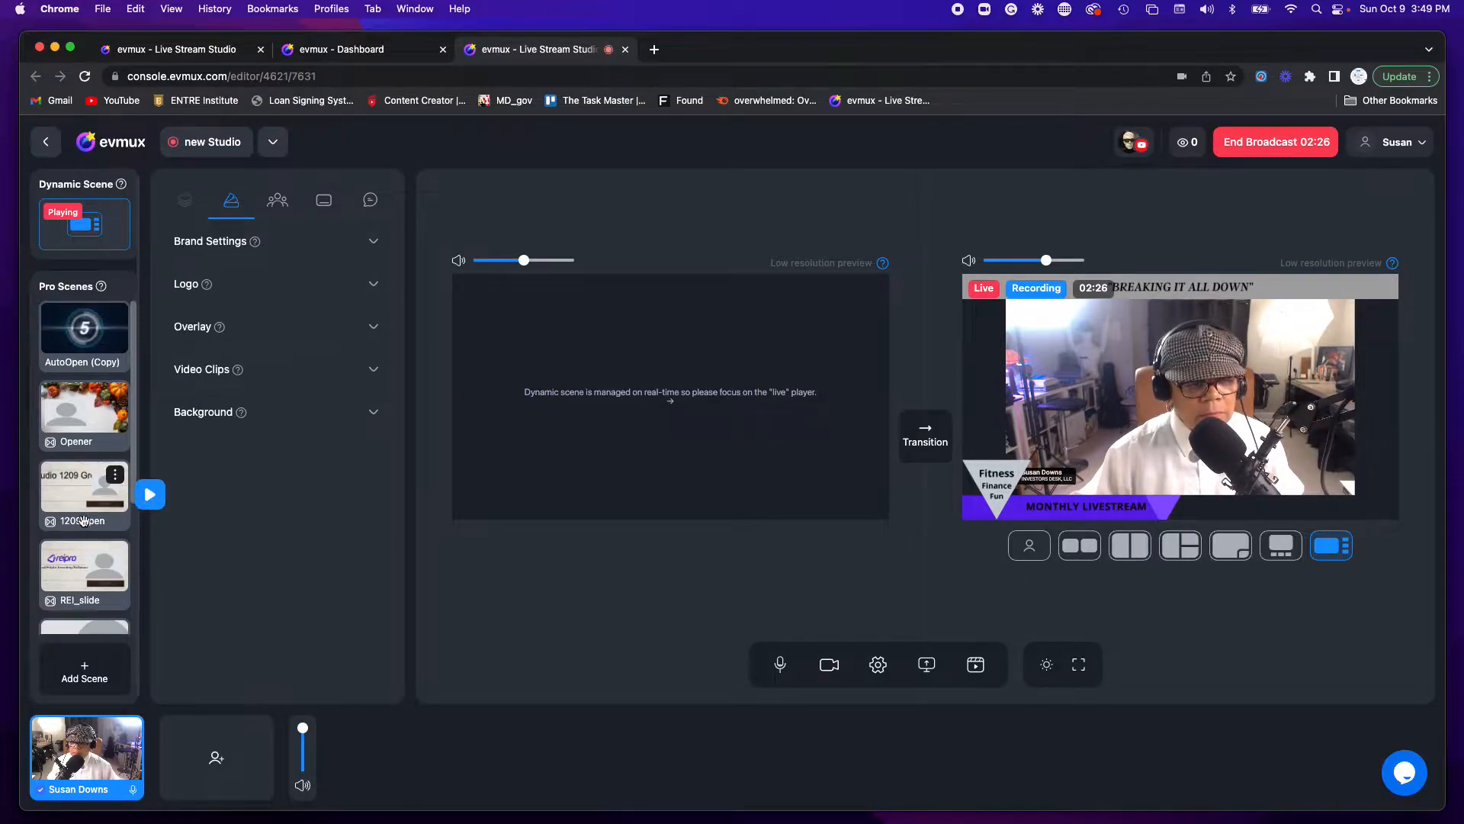
# Switch to the last New Scene in the Pro Scenes list, the full-frame speaker scene, and put it live
pyautogui.scroll(-1, 84, 521)
pyautogui.scroll(-1, 84, 520)
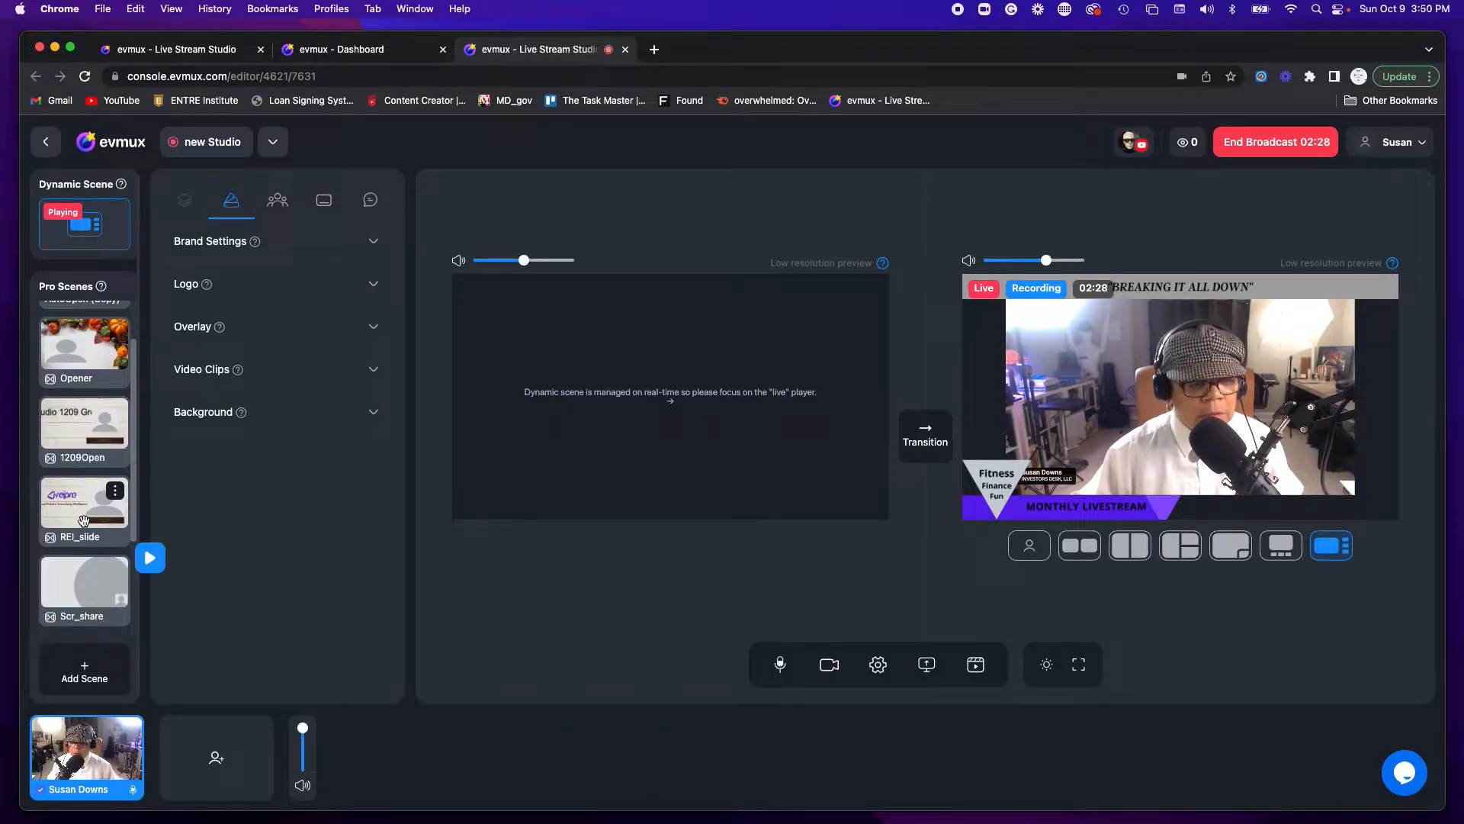
pyautogui.scroll(-5, 84, 521)
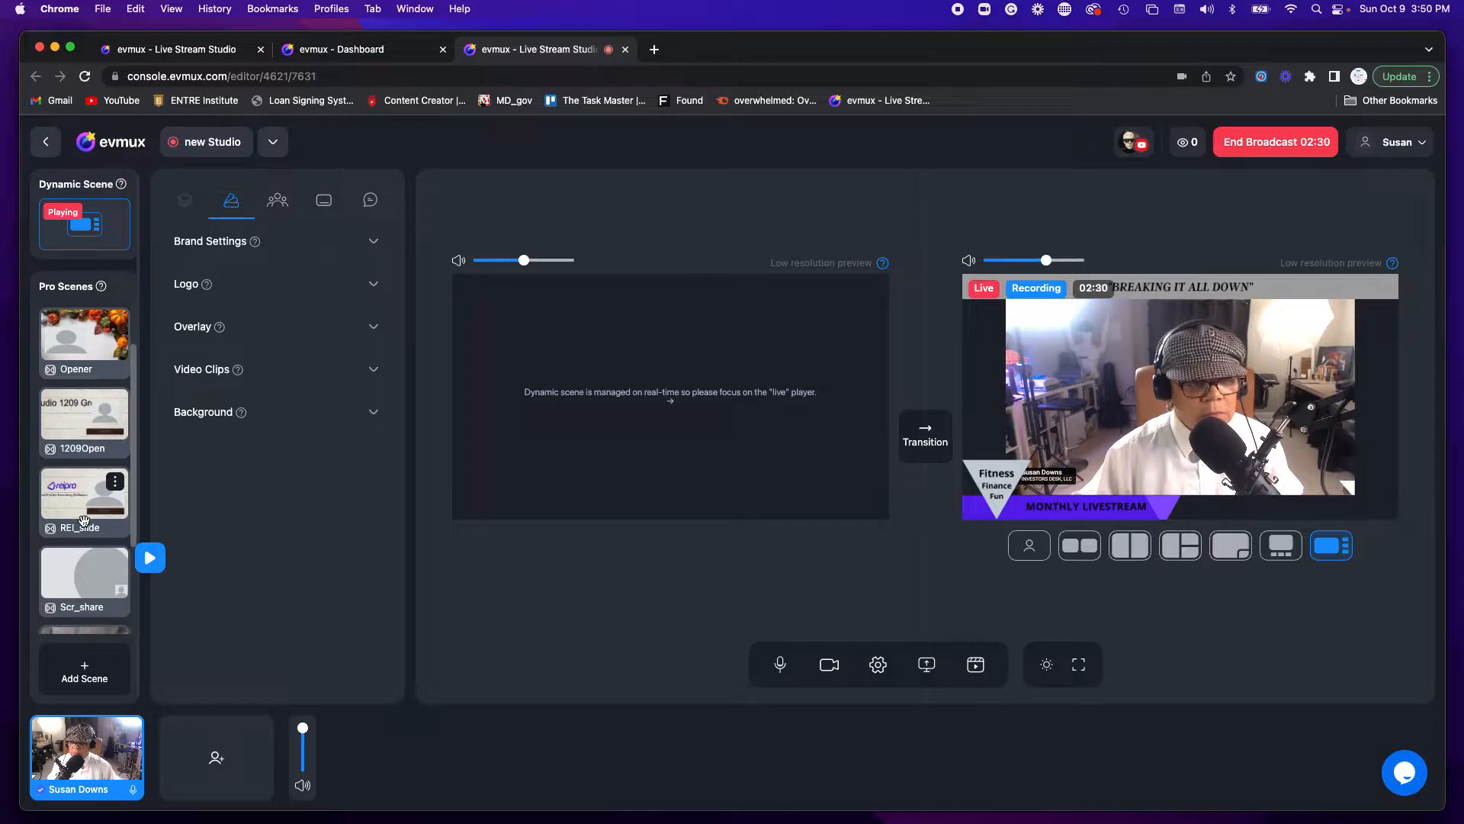
pyautogui.scroll(-1, 84, 521)
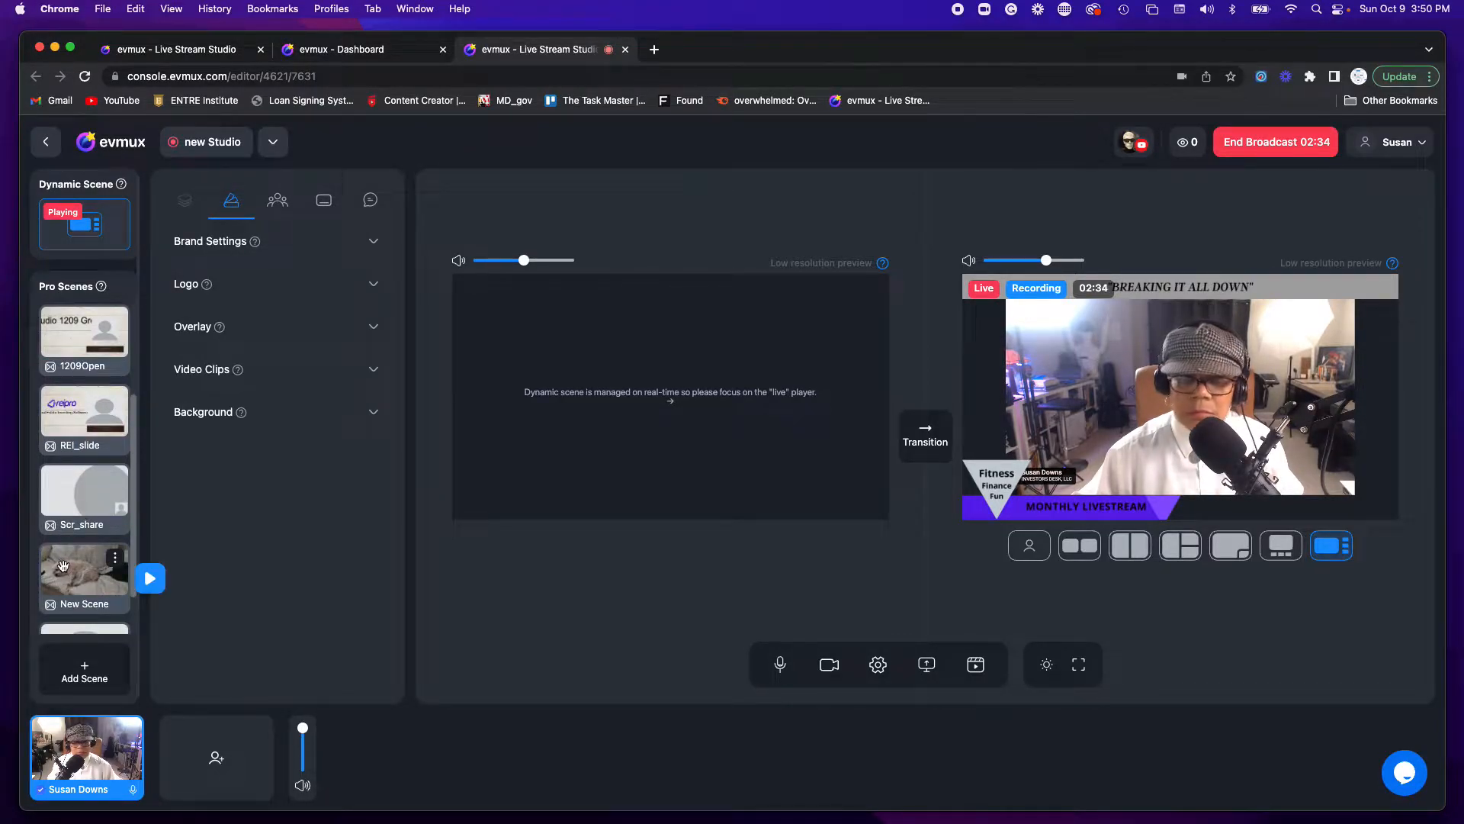
pyautogui.scroll(-4, 86, 621)
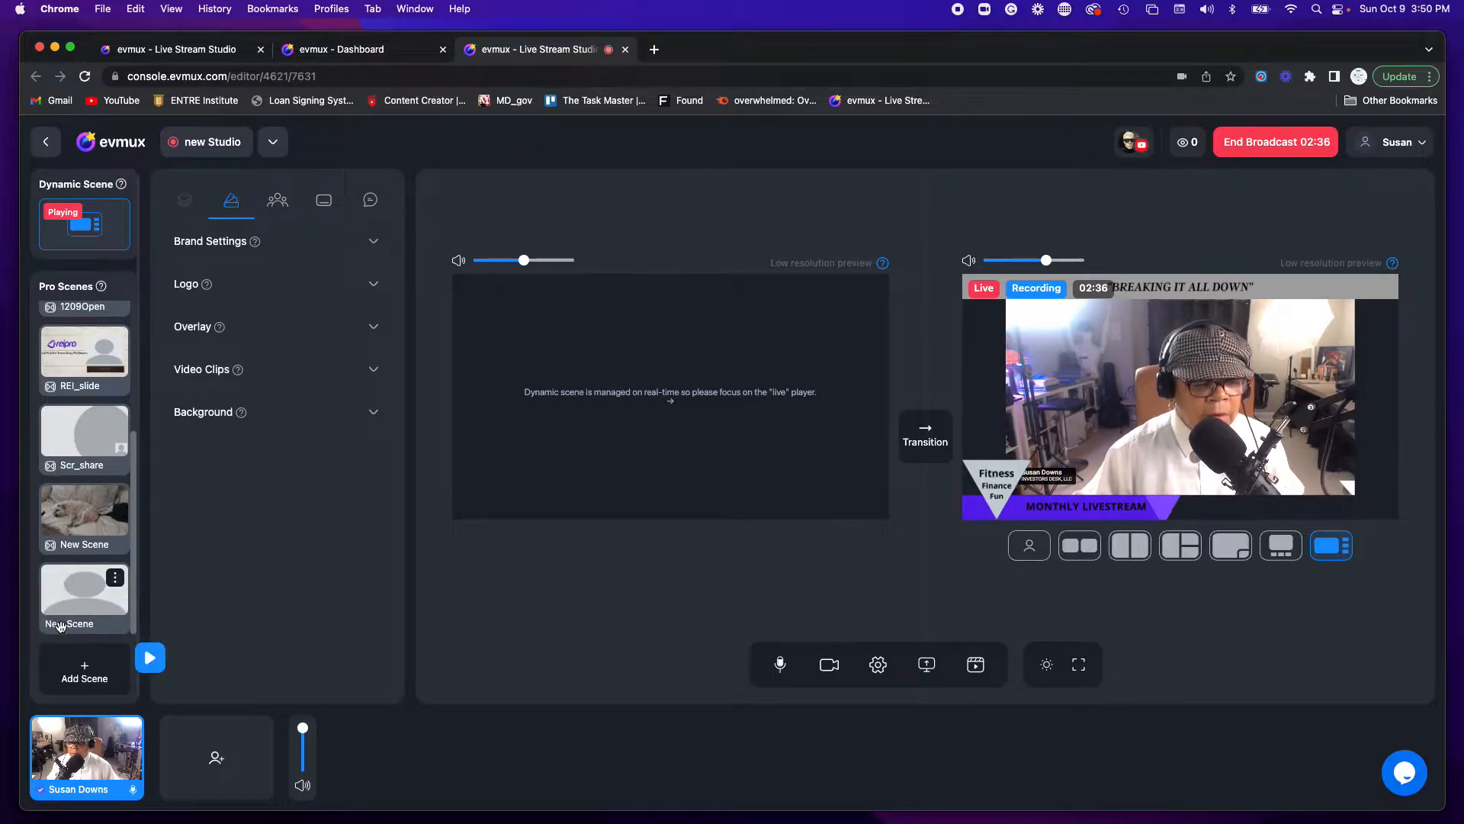
pyautogui.click(69, 610)
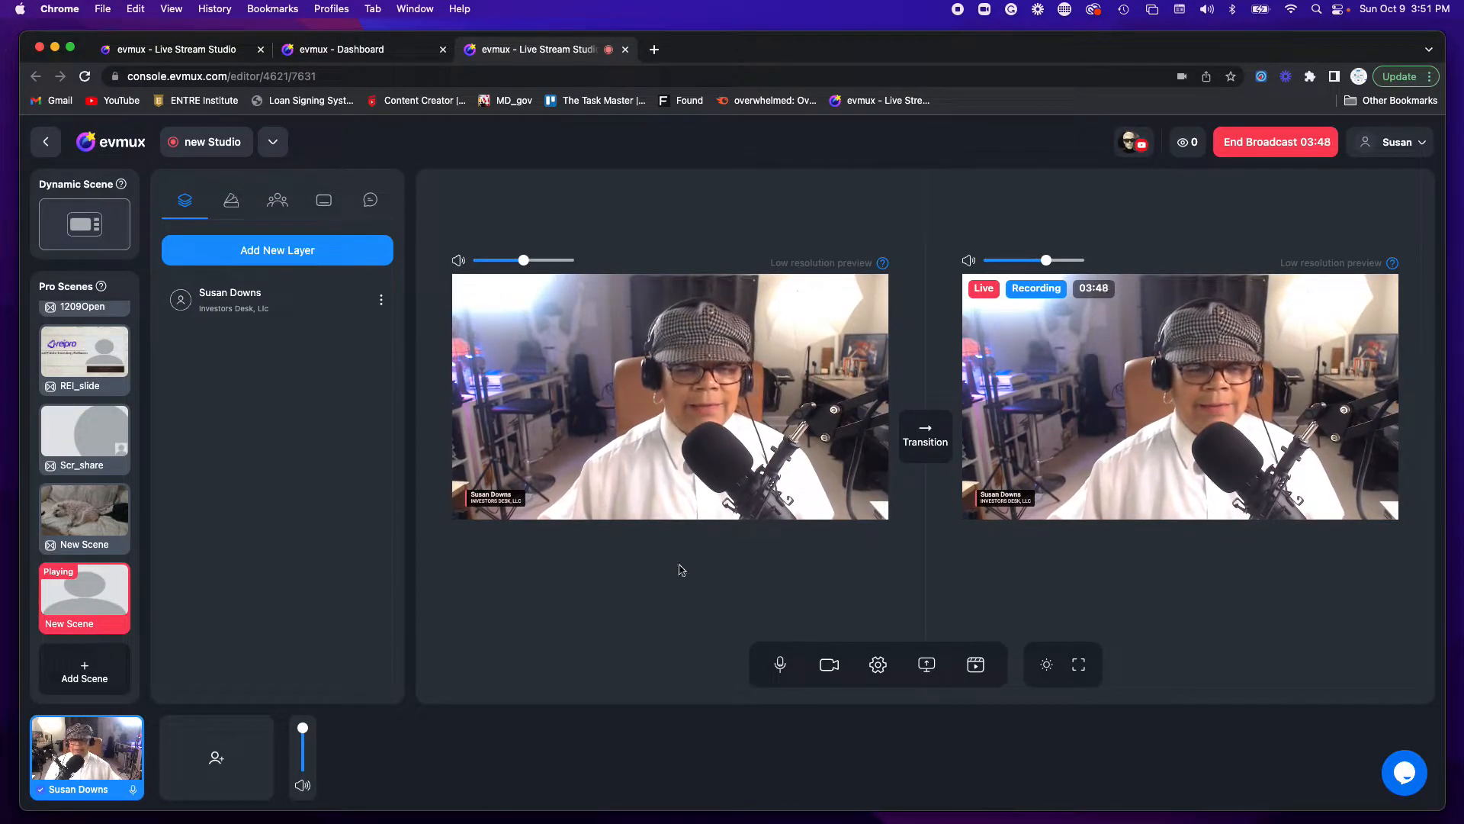
# Change the studio's video input to FaceTime HD Camera (Built-in) and close the device settings
pyautogui.click(878, 664)
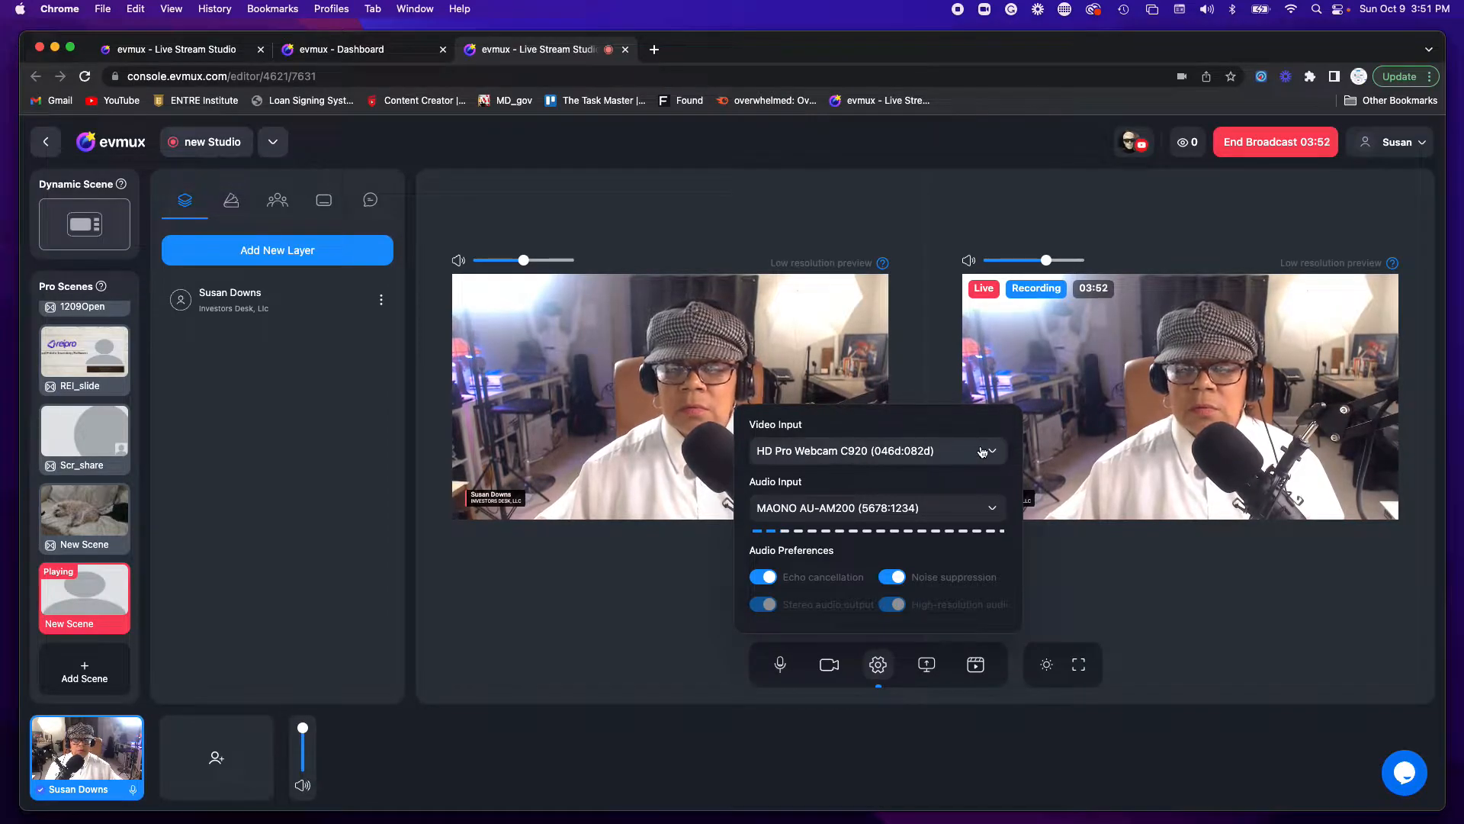
pyautogui.click(851, 451)
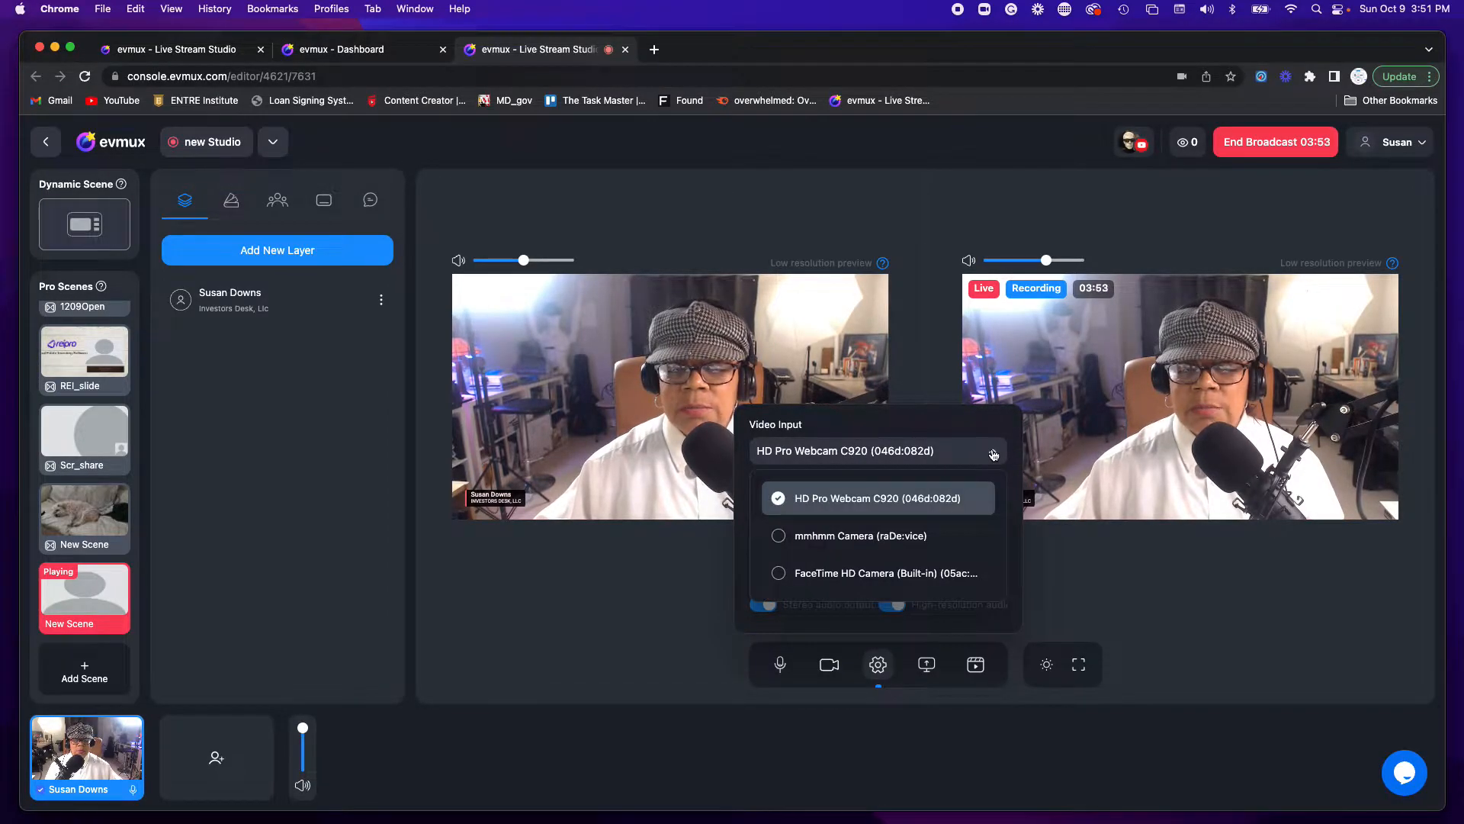
pyautogui.click(854, 576)
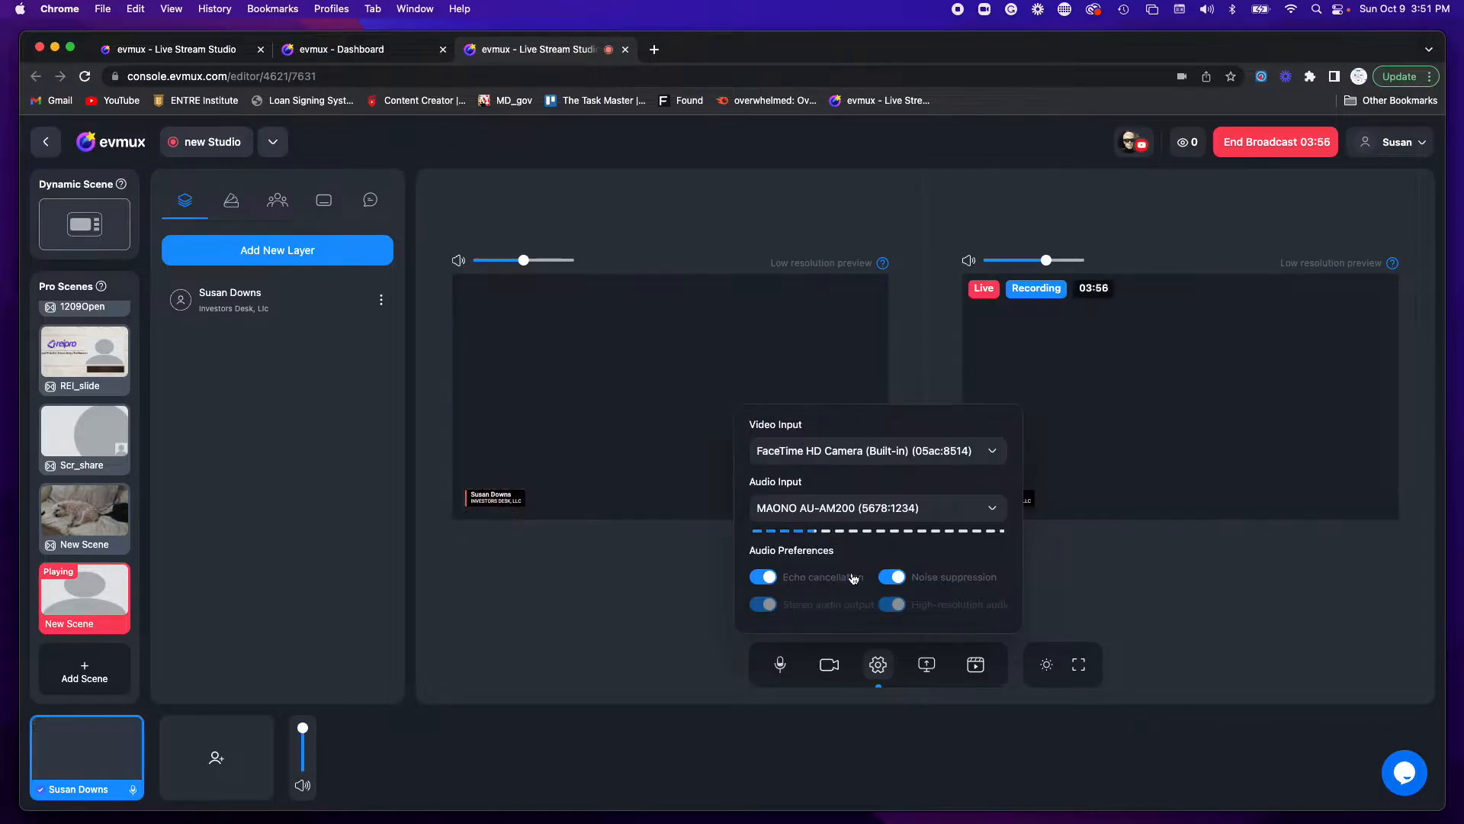
pyautogui.click(1137, 605)
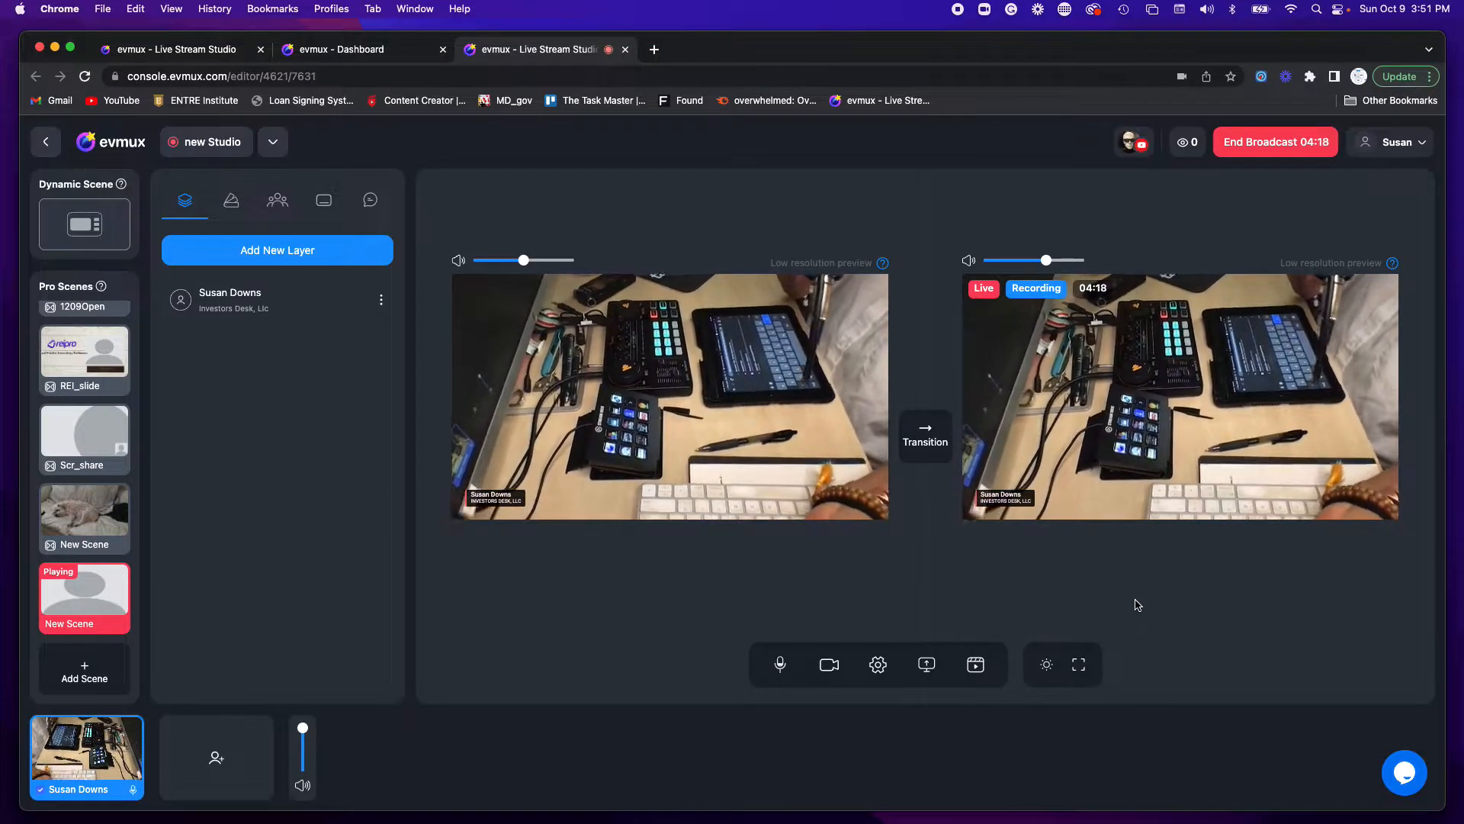
pyautogui.press('F4')
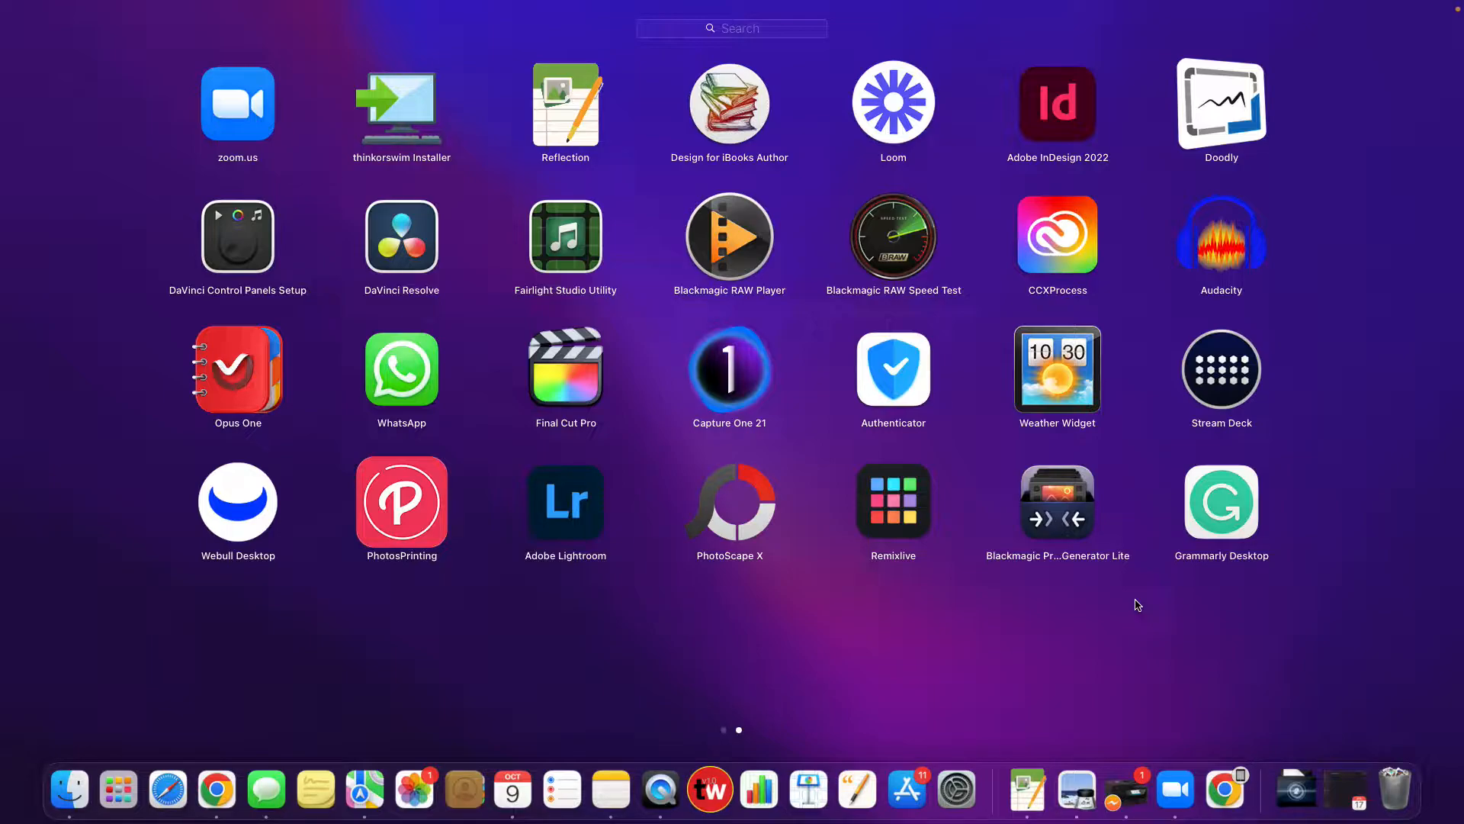
pyautogui.press('Escape')
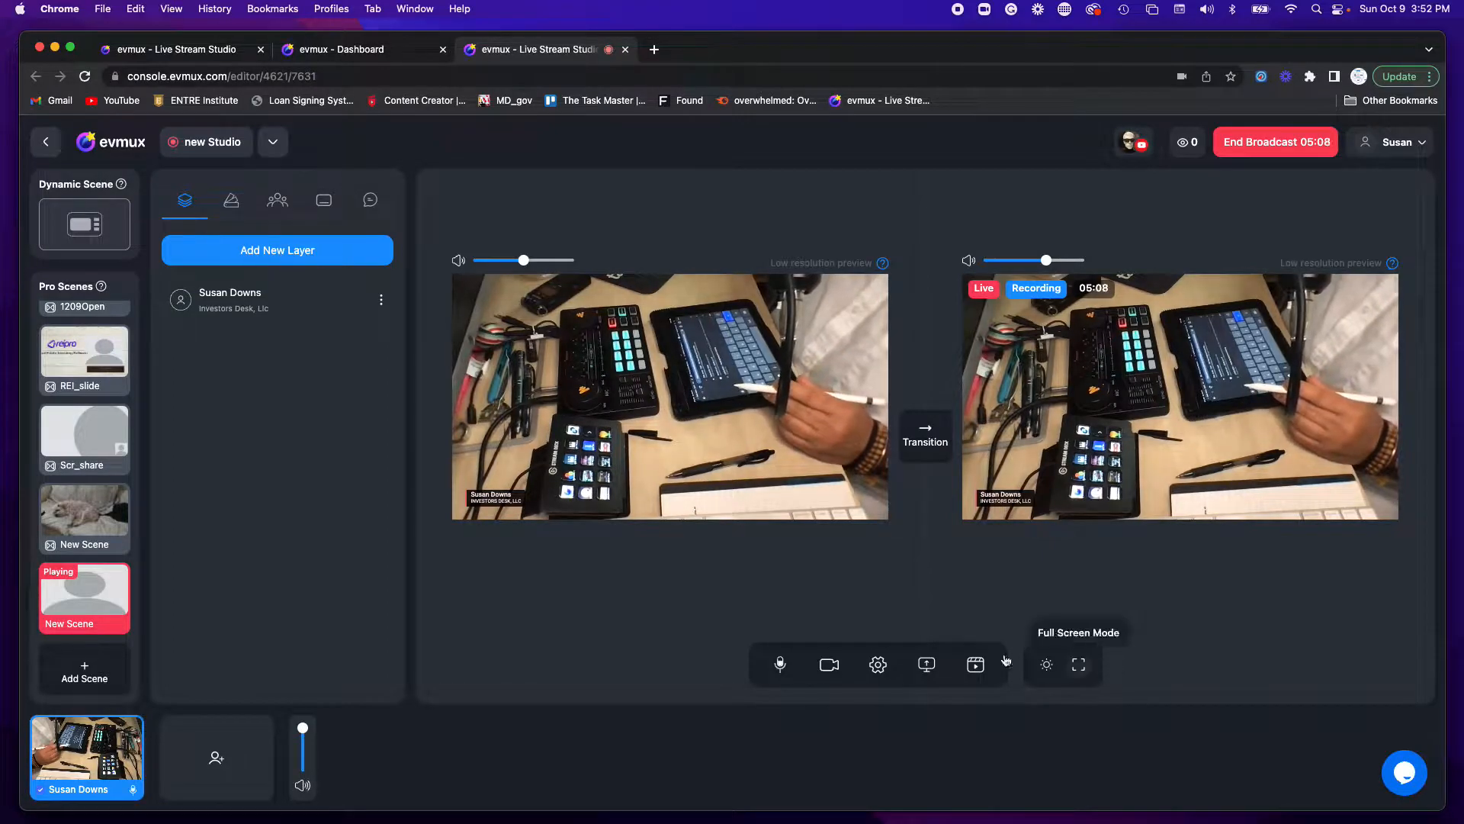
# Review the cameras available as video input in the device settings, leaving the selection as it is
pyautogui.click(877, 666)
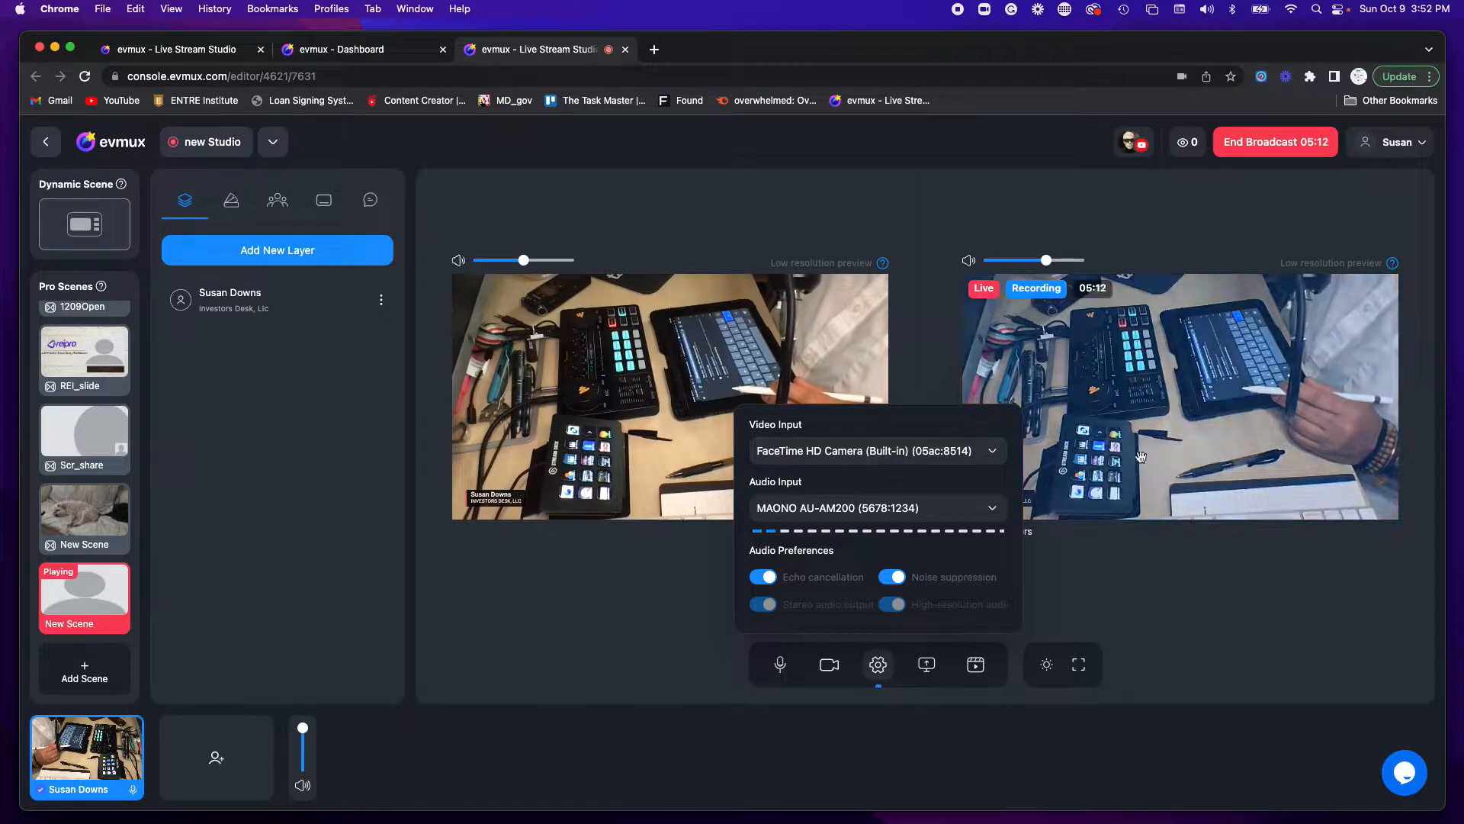
pyautogui.click(992, 452)
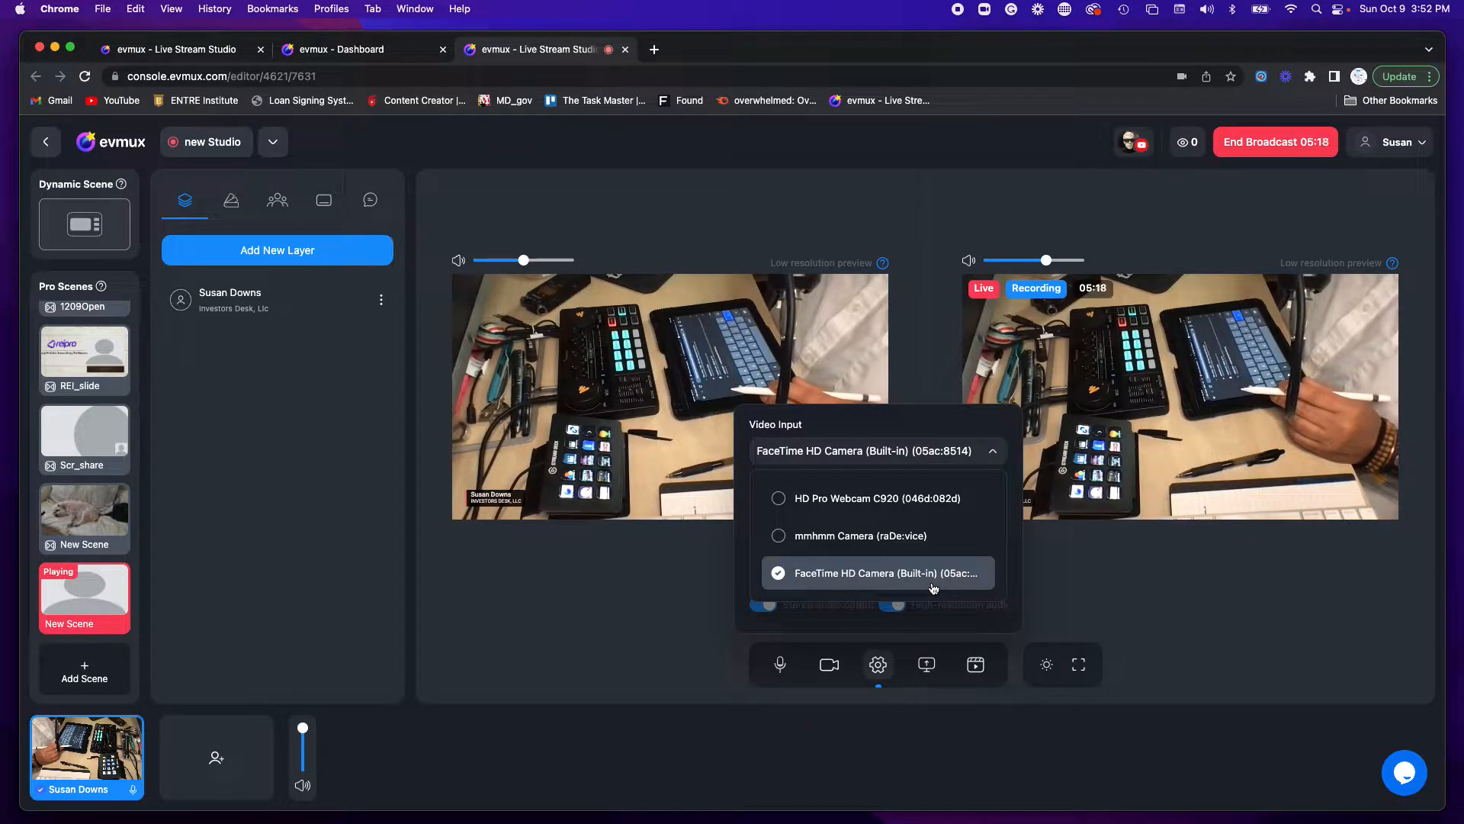
pyautogui.click(1088, 572)
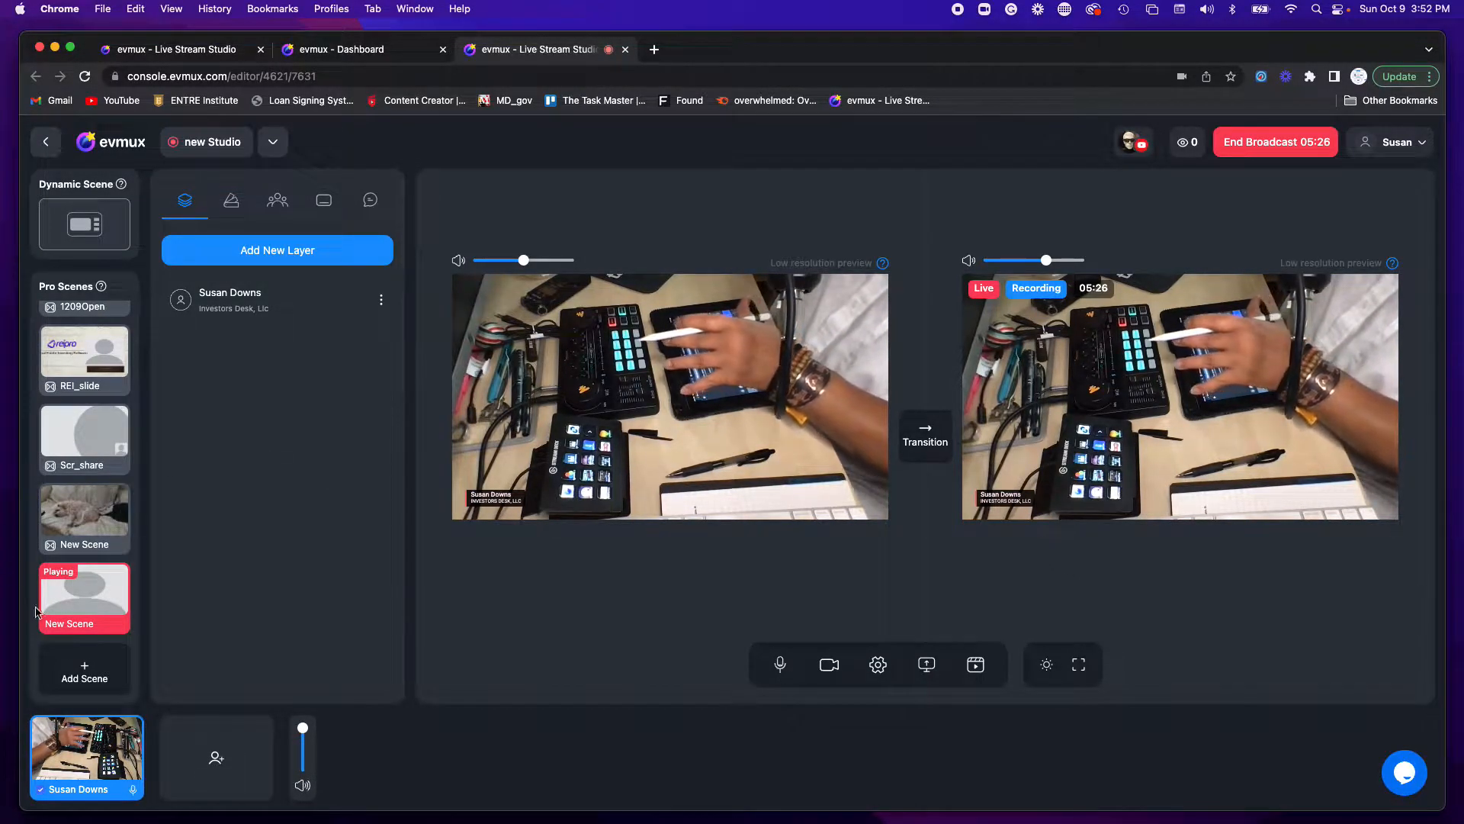
# Create an empty scene with the default name New Scene and add the host to it as a Speaker layer
pyautogui.click(79, 669)
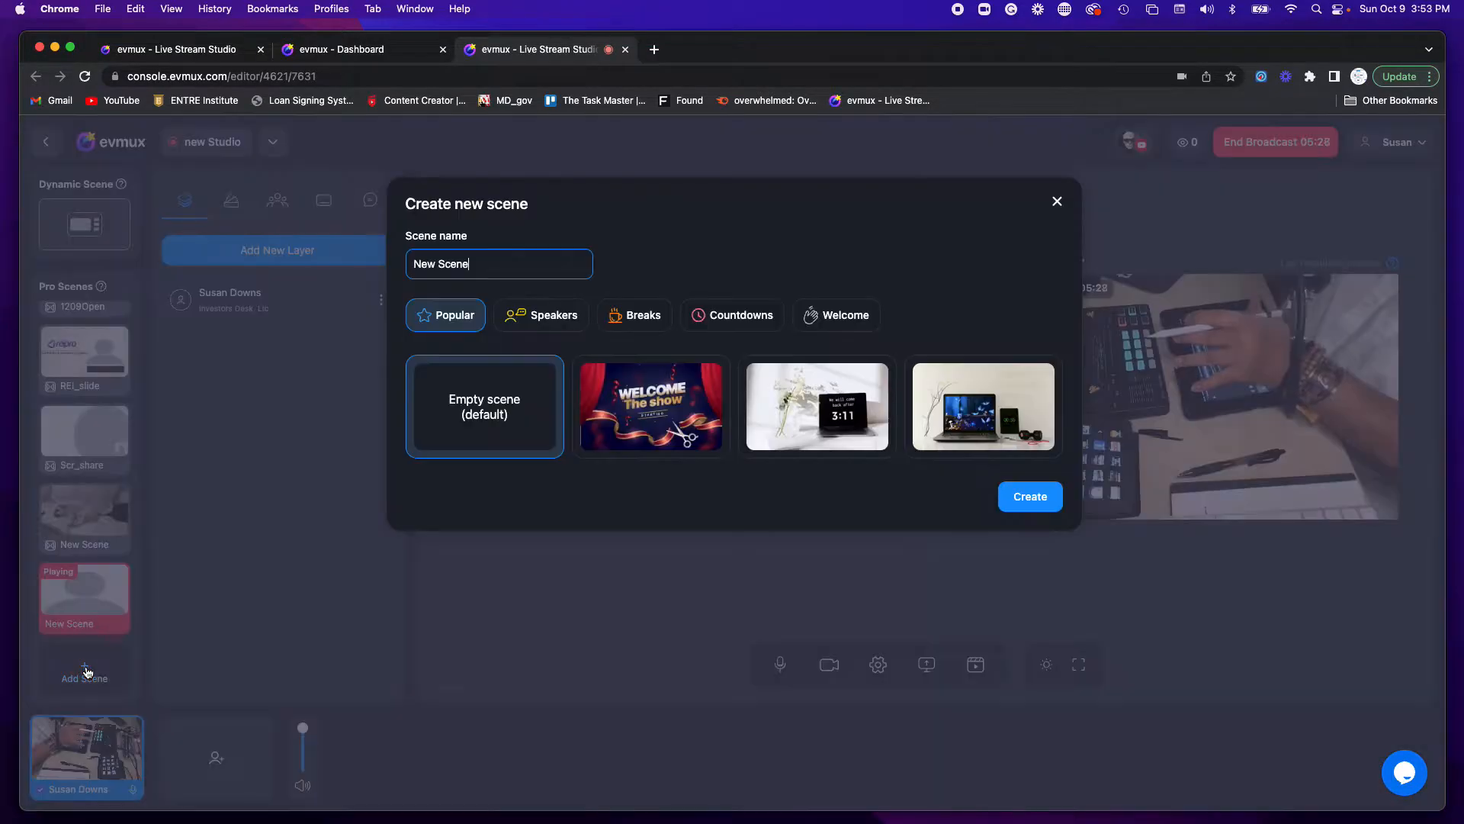
pyautogui.click(1029, 497)
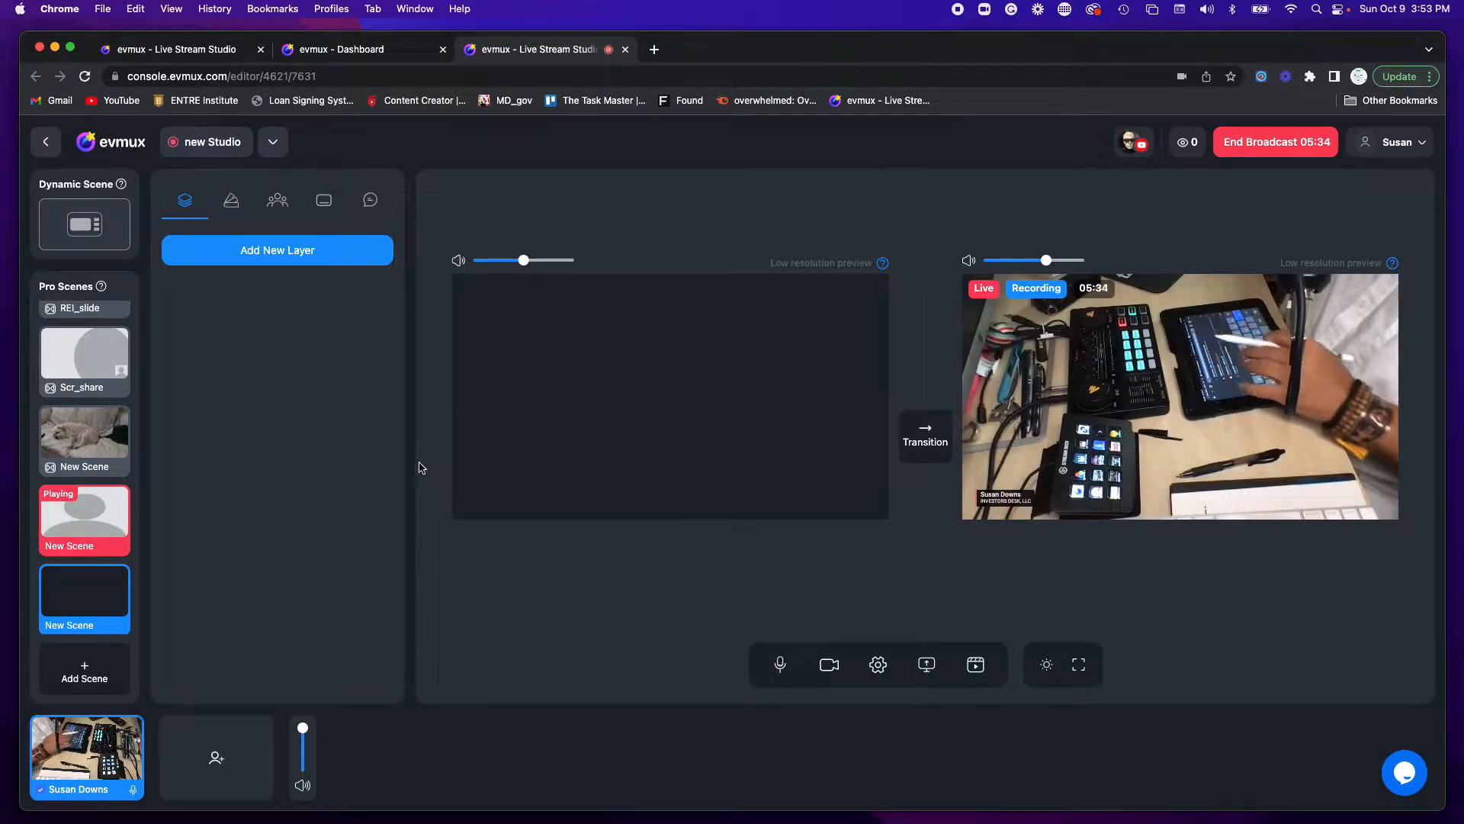
pyautogui.click(262, 250)
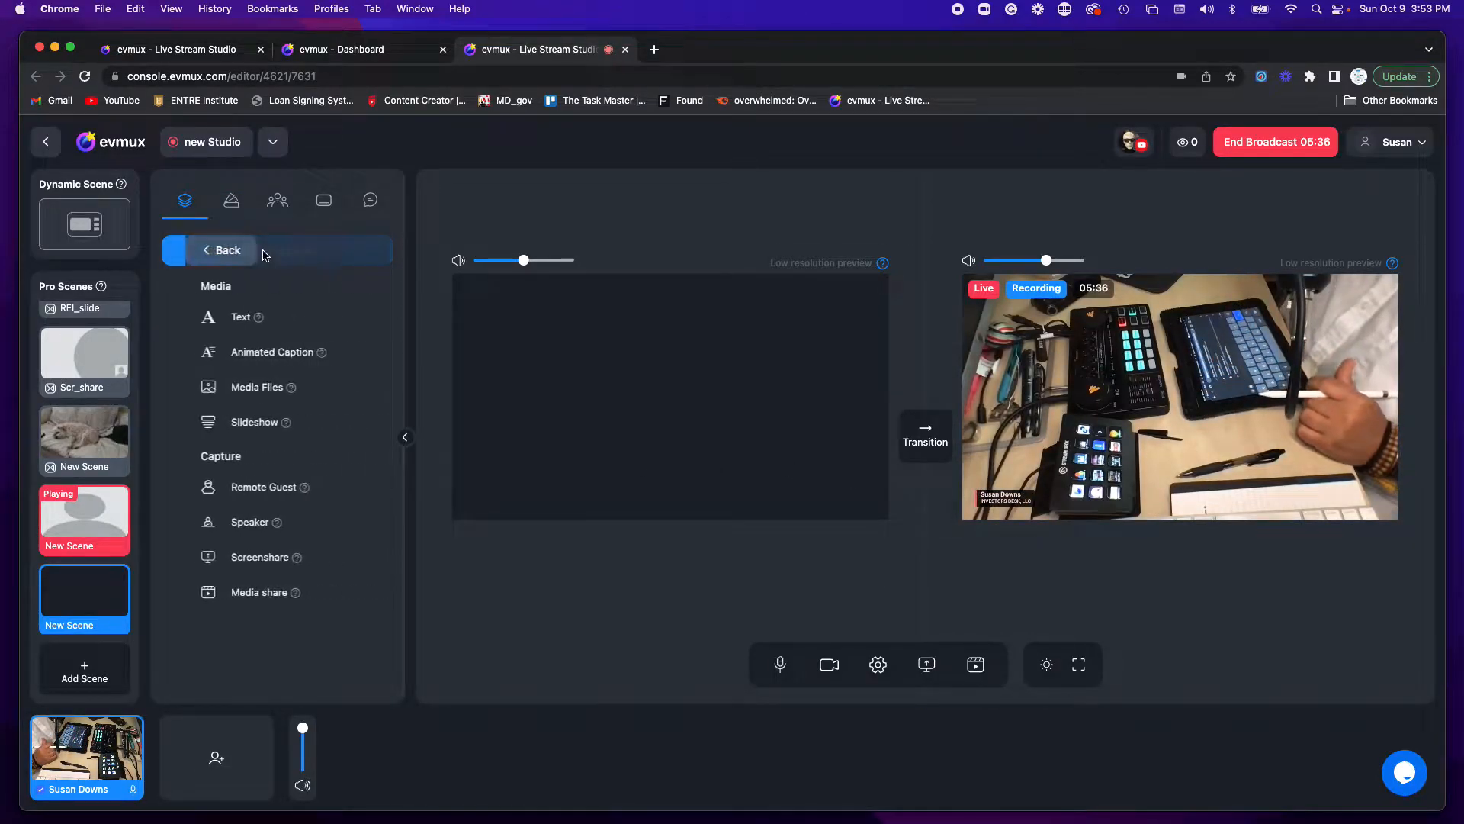
pyautogui.click(277, 520)
pyautogui.click(369, 415)
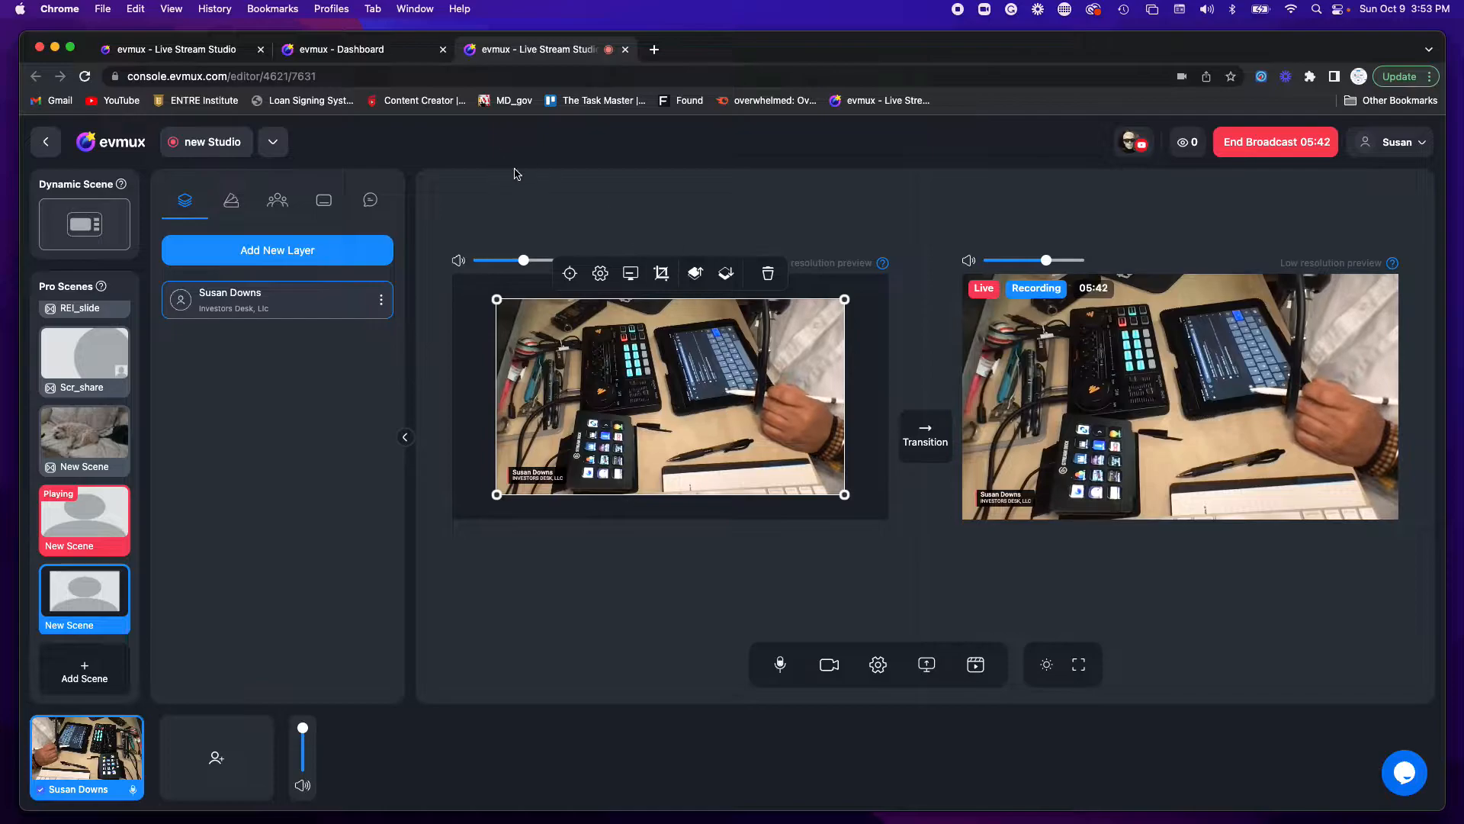
# Stretch the new scene's speaker layer to the full canvas
pyautogui.click(569, 274)
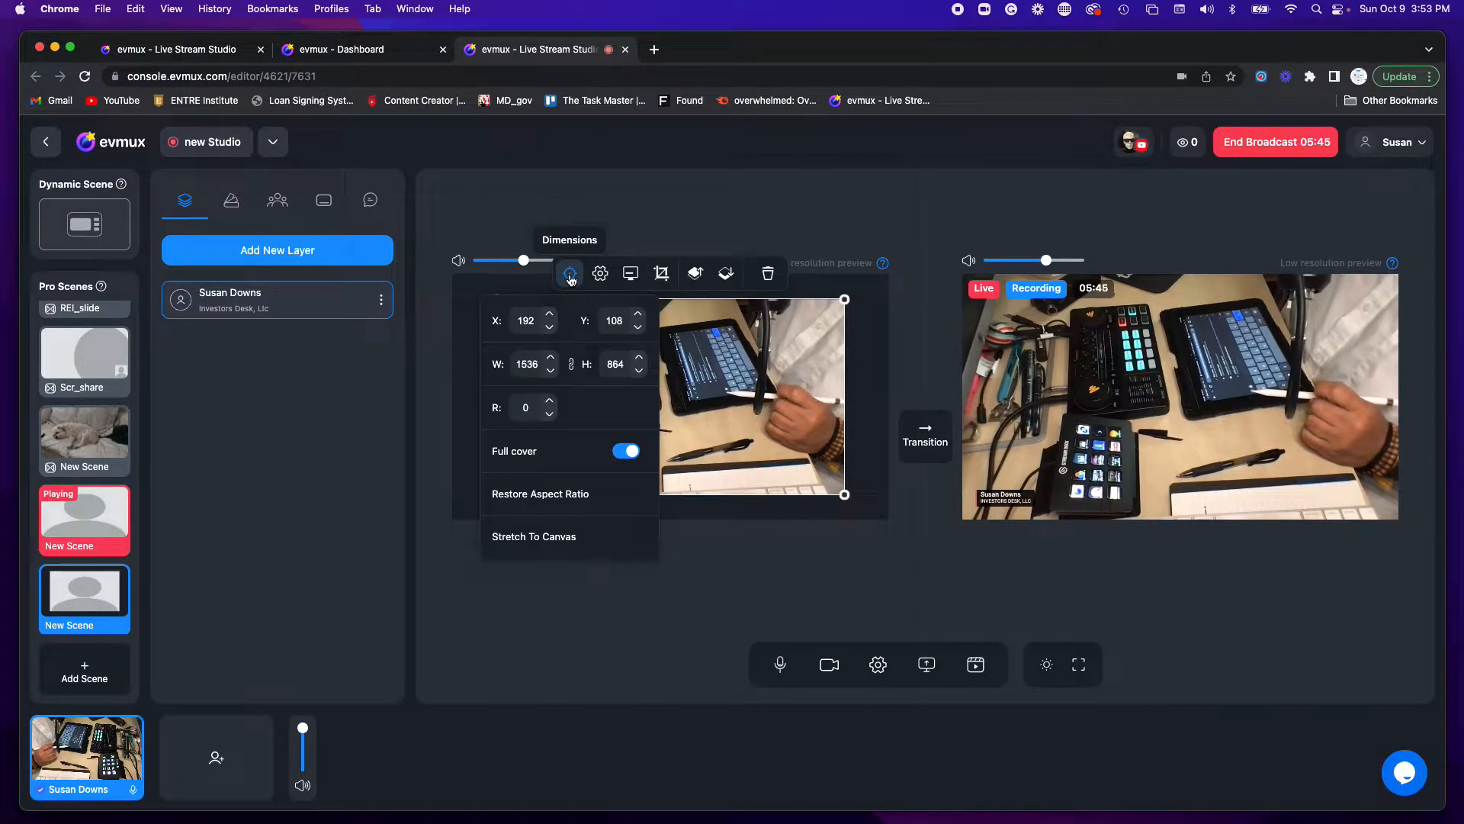
pyautogui.click(572, 538)
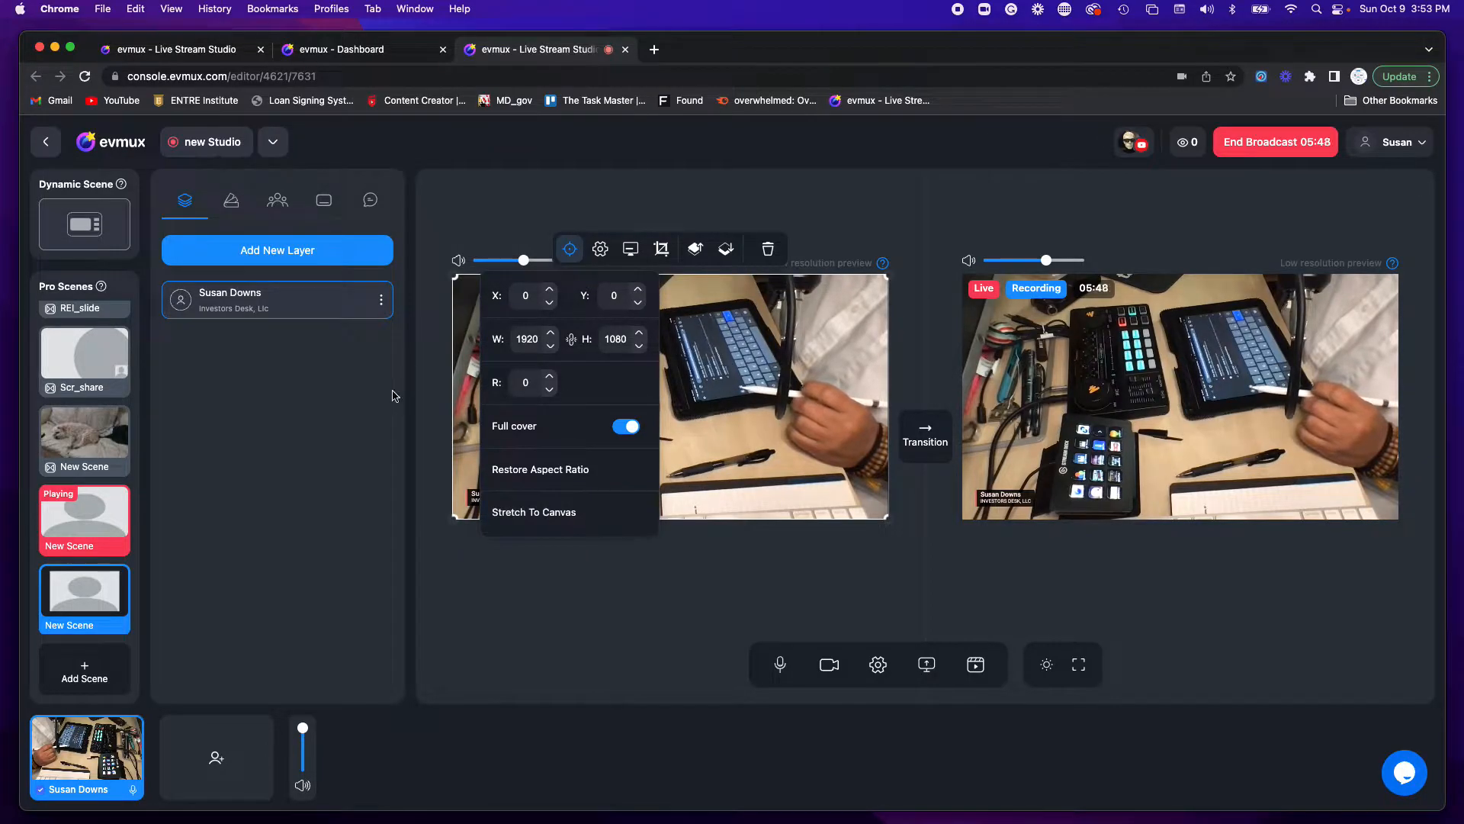
pyautogui.click(432, 389)
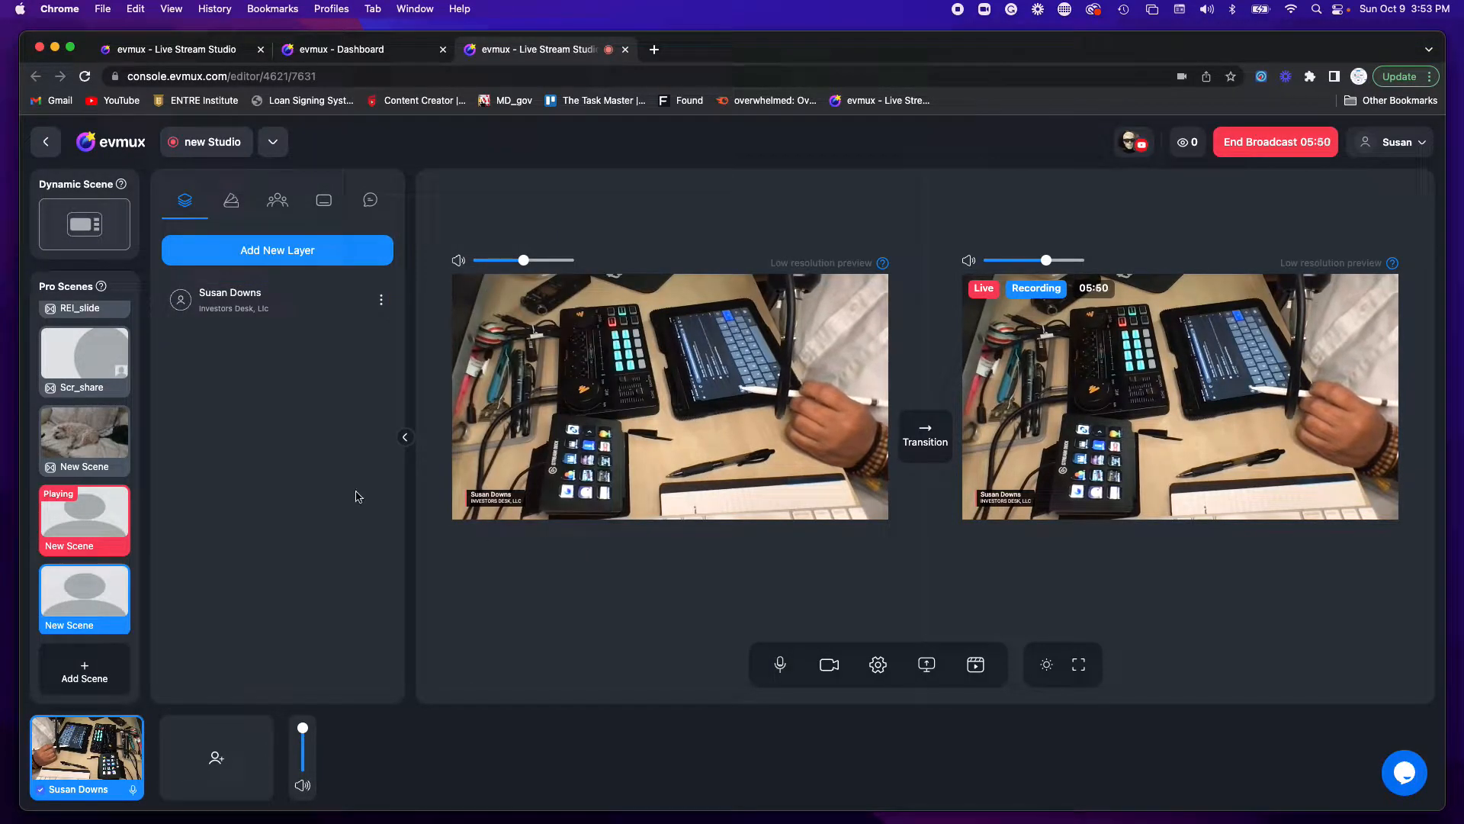
# Preview the Scr_share scene and return the preview to the New Scene that is playing live
pyautogui.moveTo(53, 366)
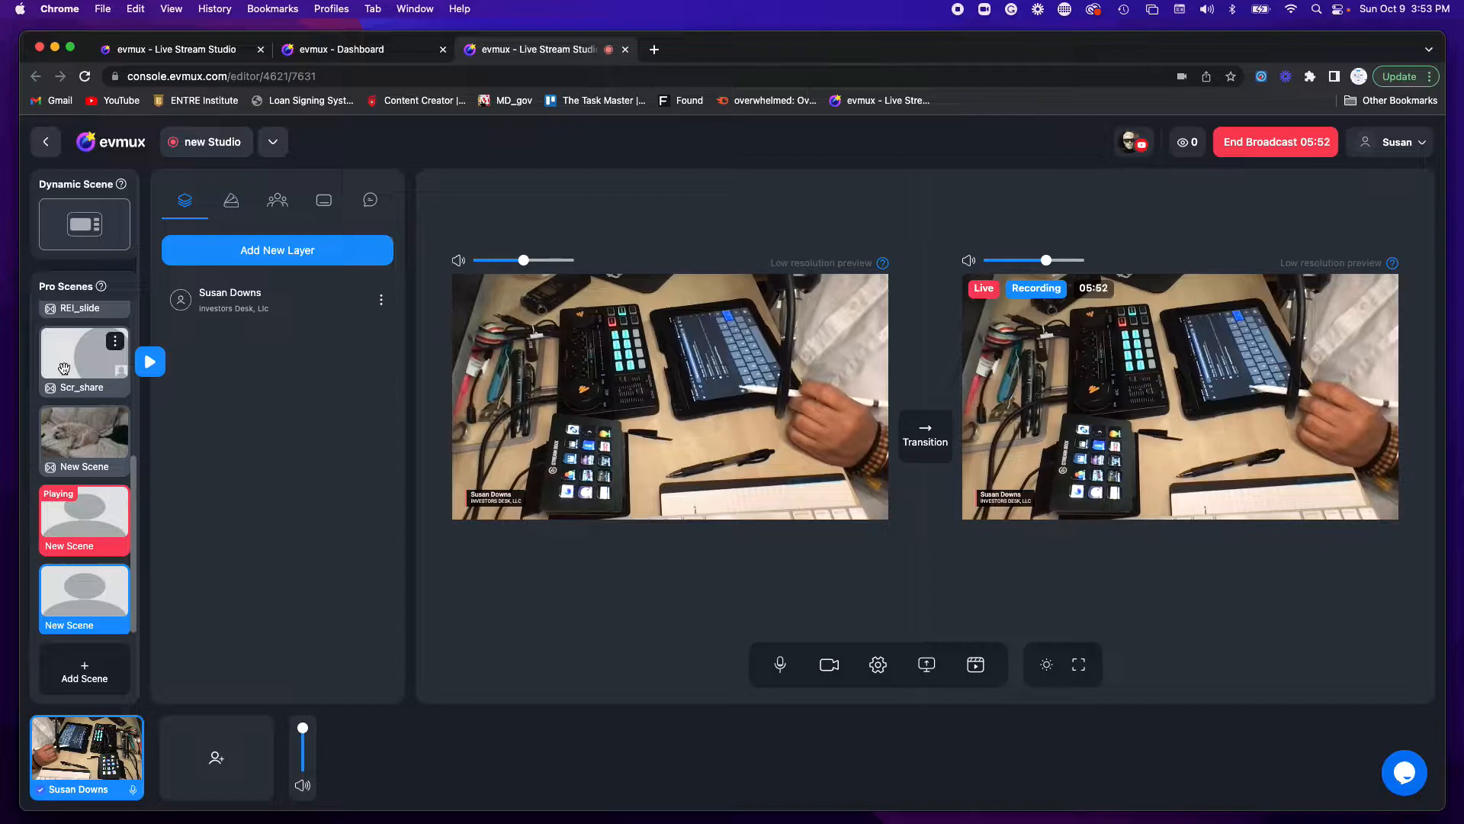
pyautogui.click(64, 368)
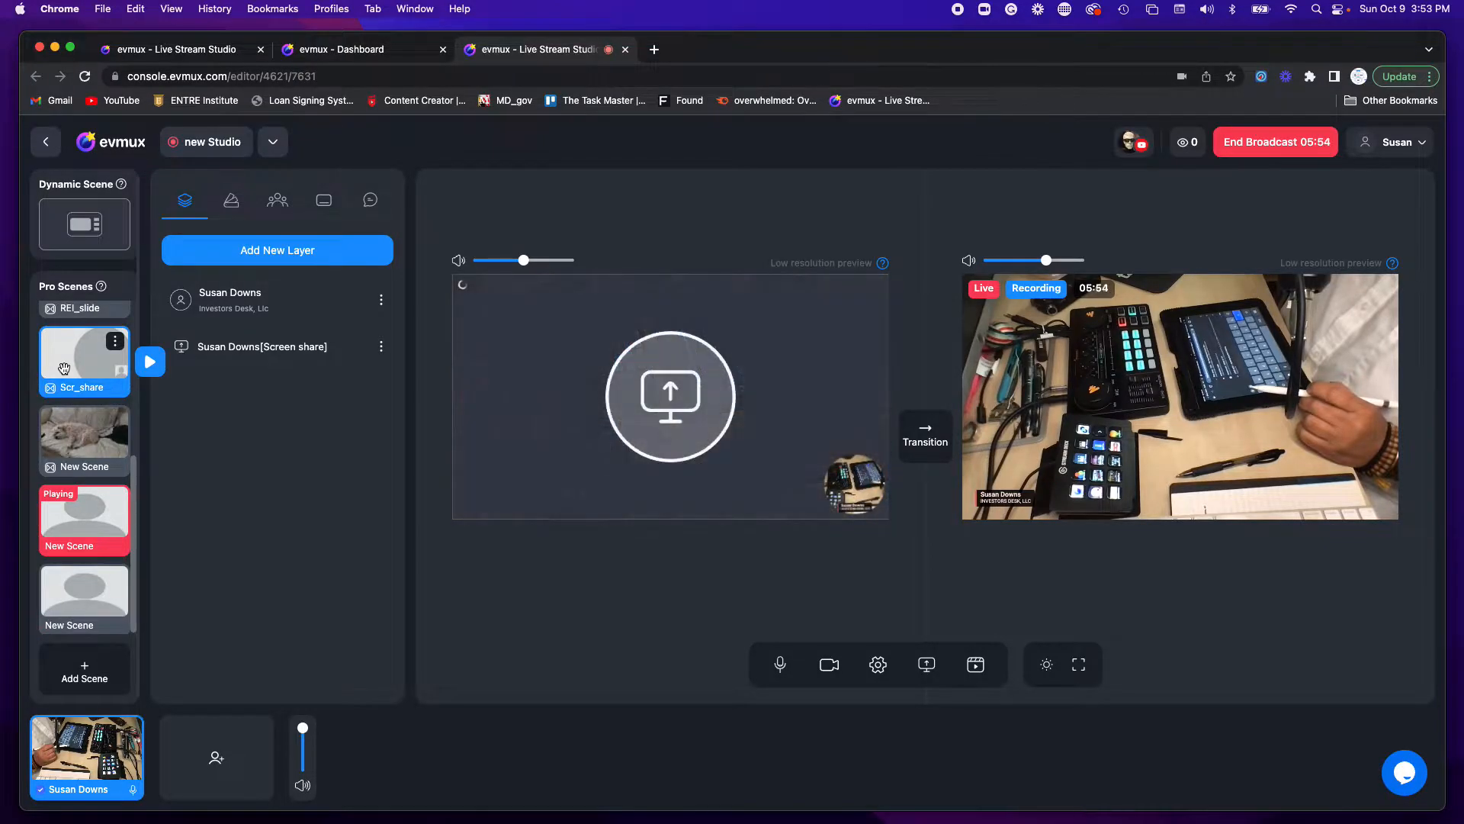
pyautogui.scroll(5, 85, 390)
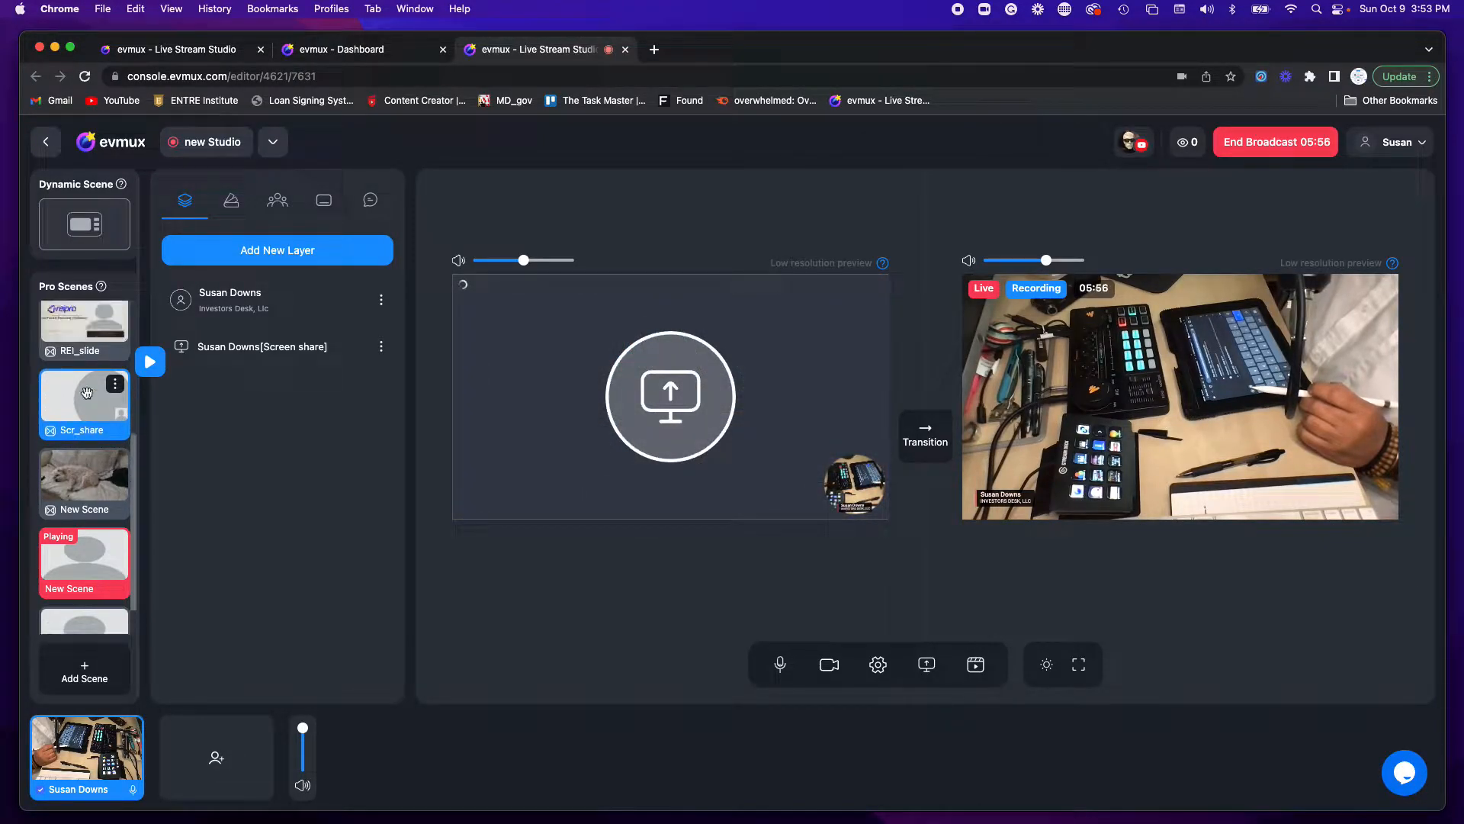
pyautogui.scroll(-5, 100, 504)
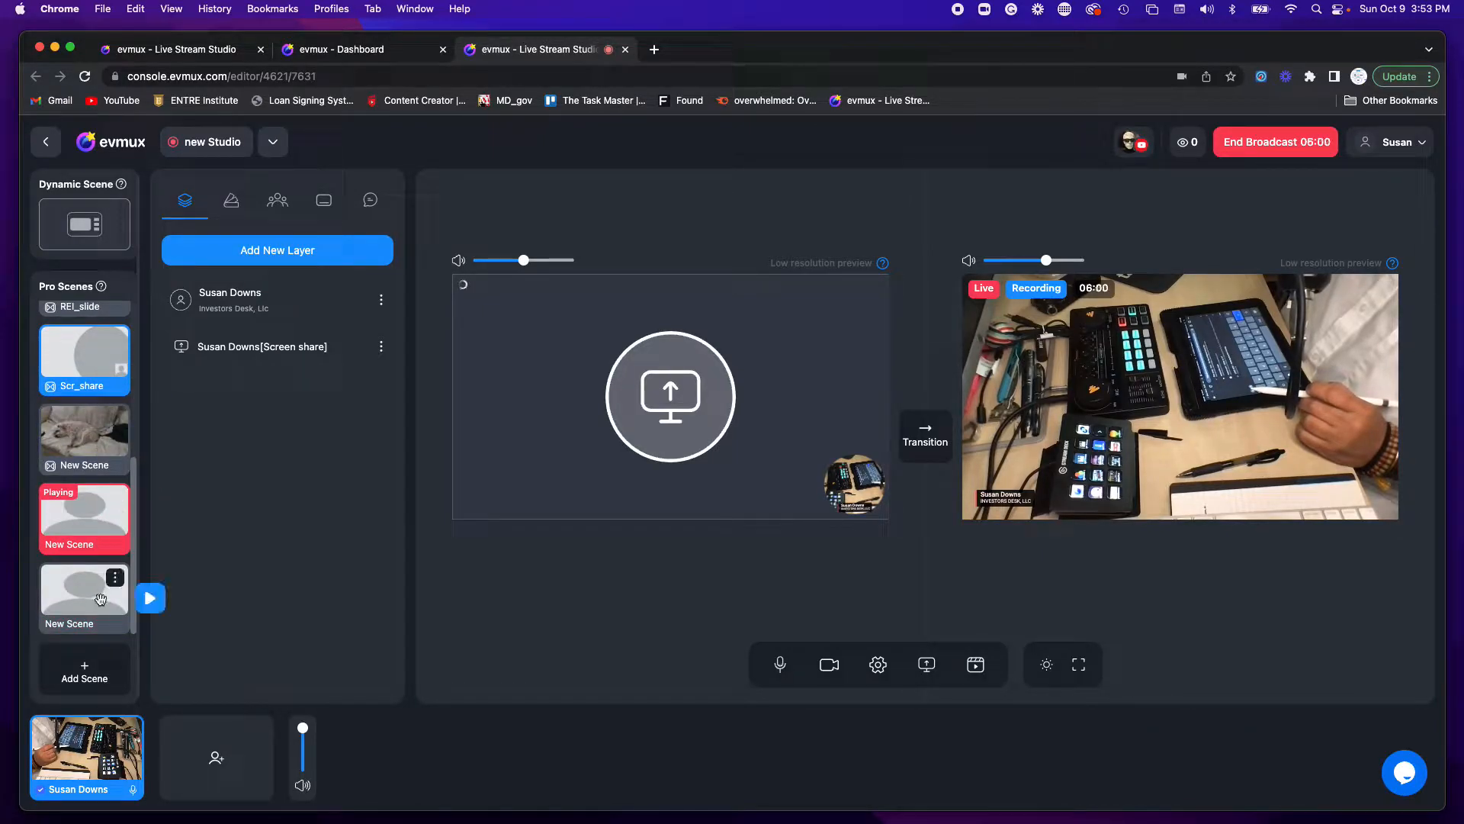
pyautogui.click(90, 526)
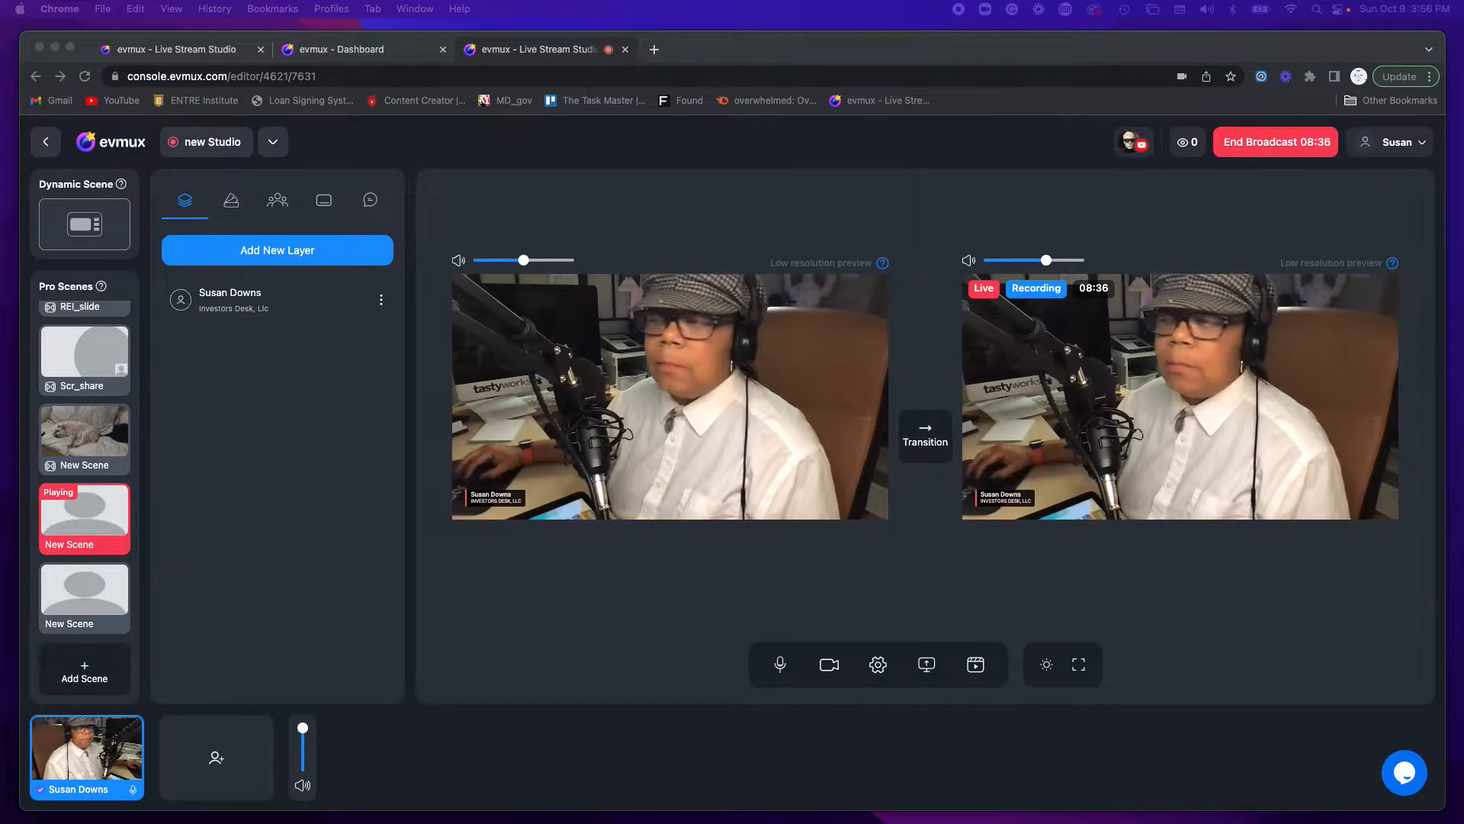
# Bring the Displays preferences window into view, review the settings of the connected displays, and close the window
pyautogui.moveTo(2, 244); pyautogui.dragTo(797, 319)
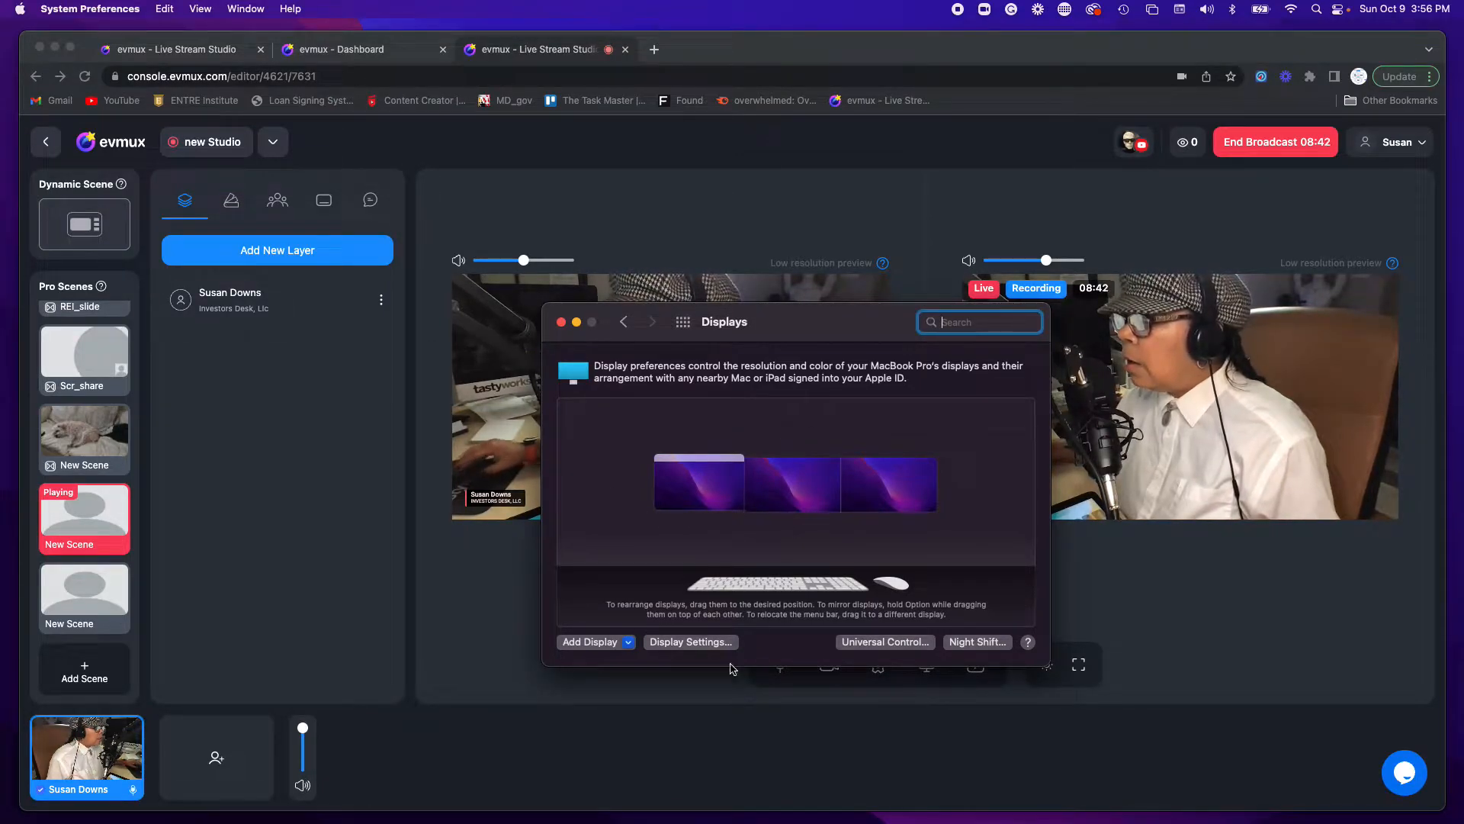
pyautogui.click(690, 643)
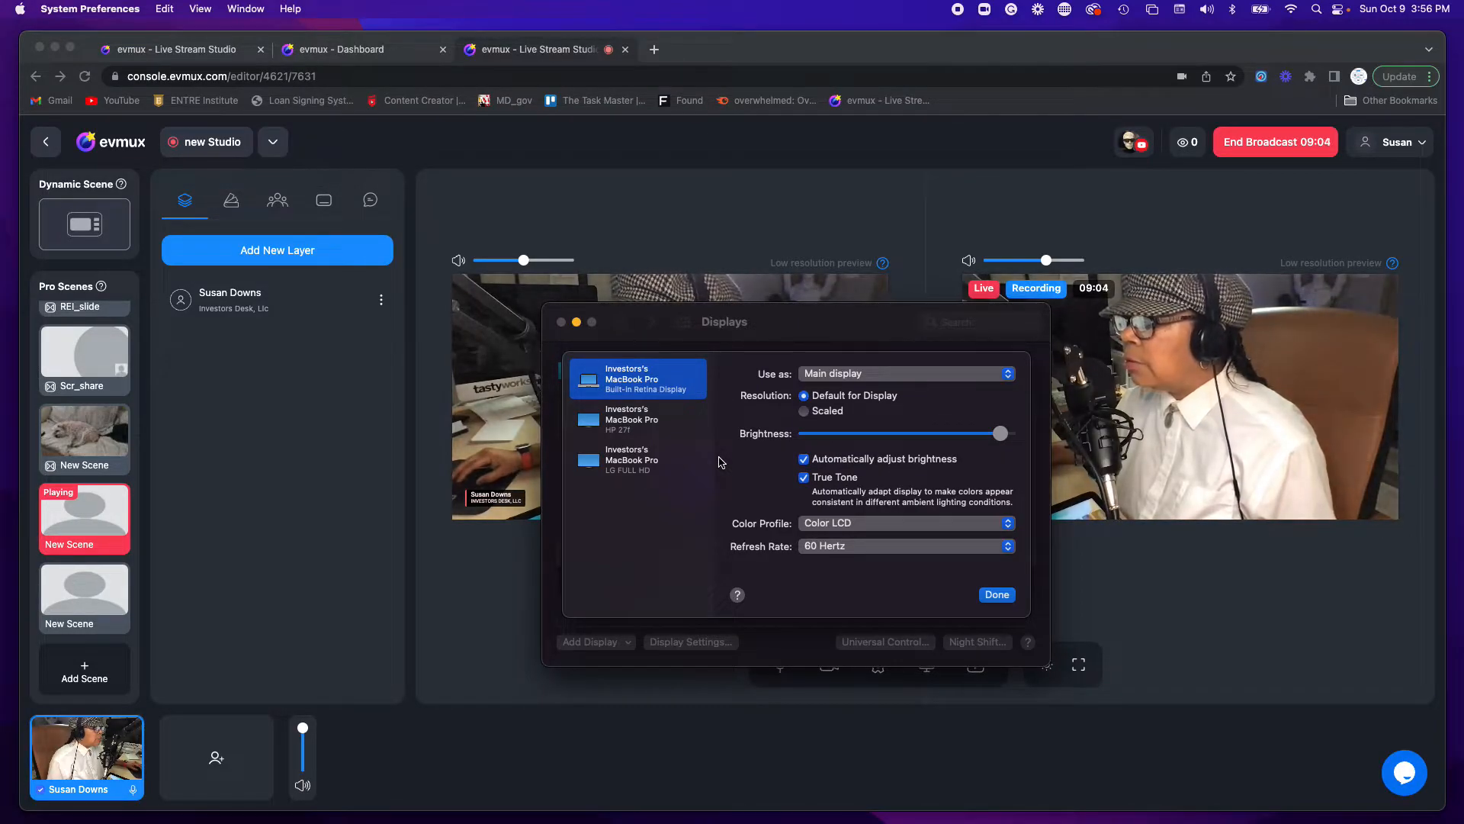
pyautogui.click(997, 596)
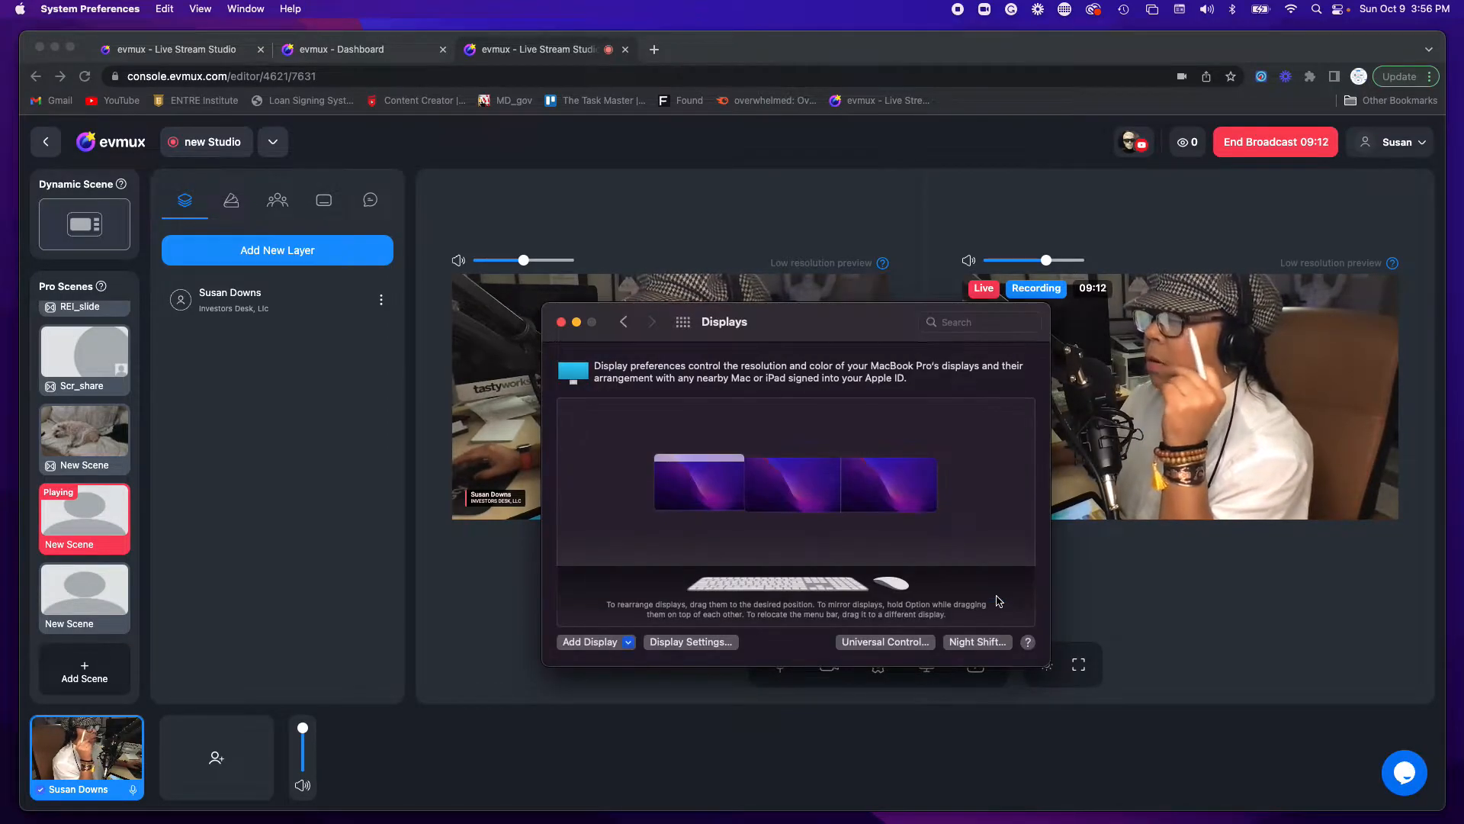
pyautogui.click(562, 322)
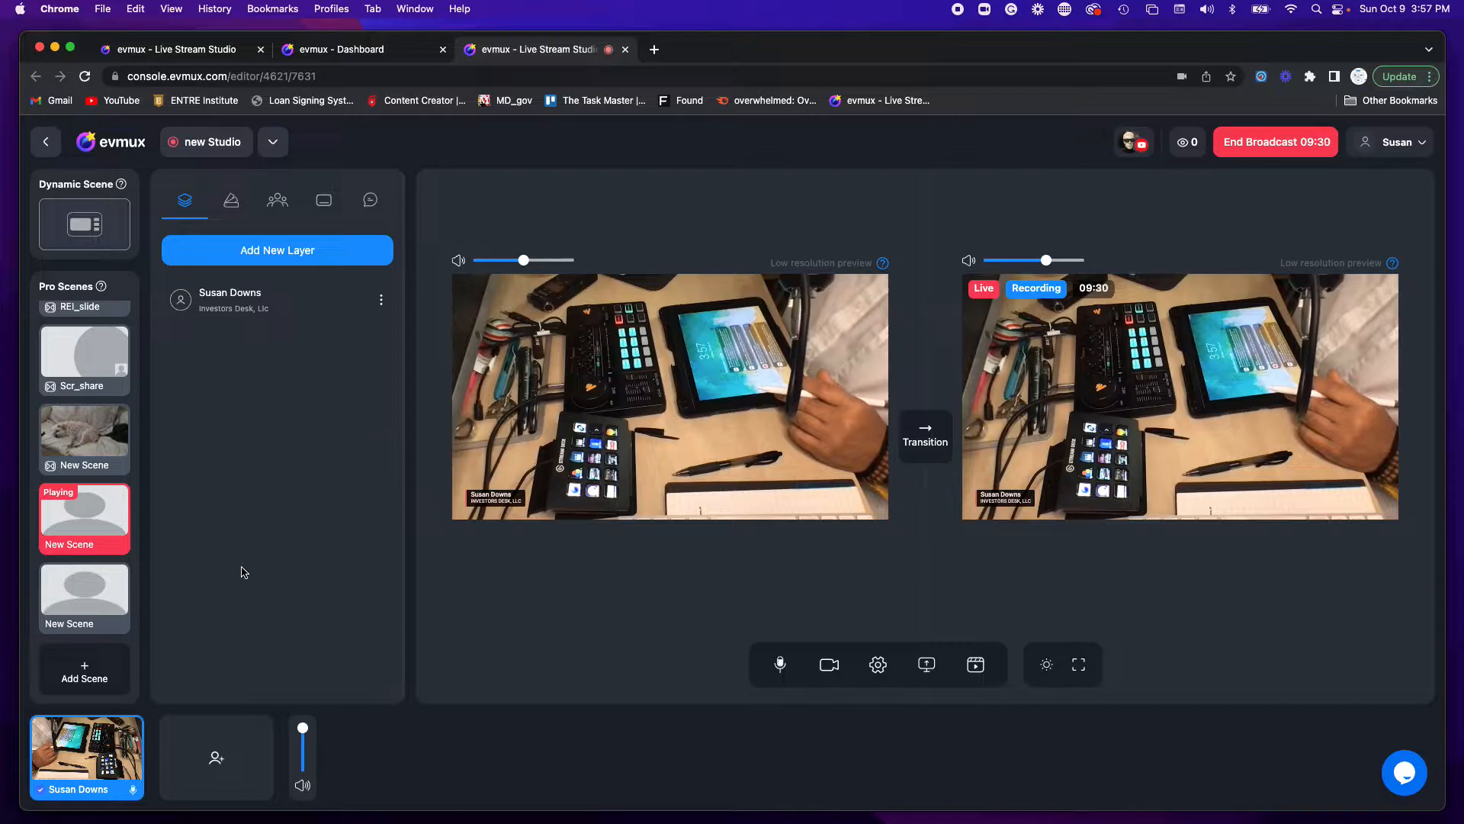
# Switch the broadcast's video input to HD Pro Webcam C920 and close the camera and microphone settings
pyautogui.click(879, 665)
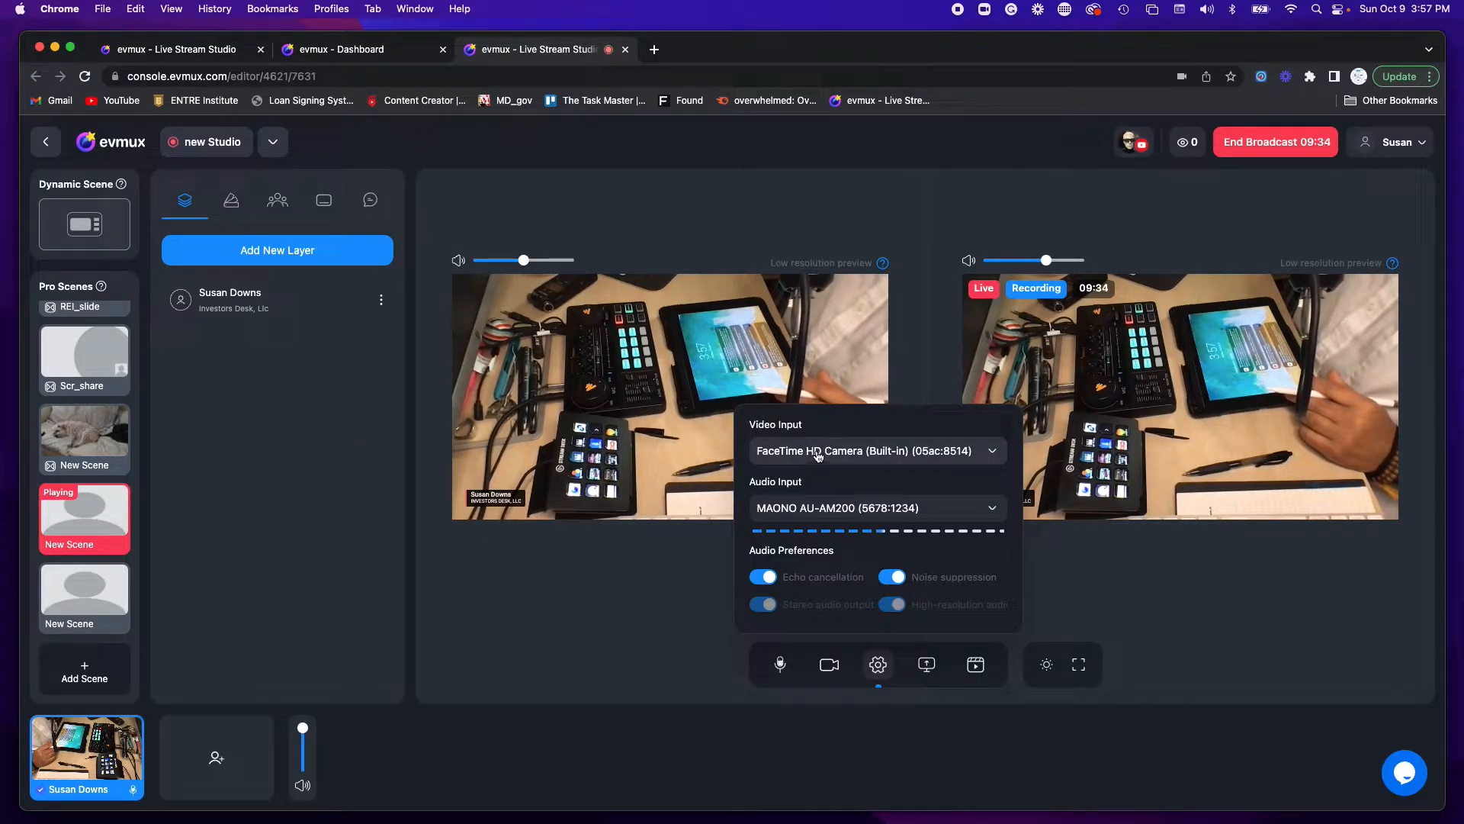
pyautogui.click(988, 454)
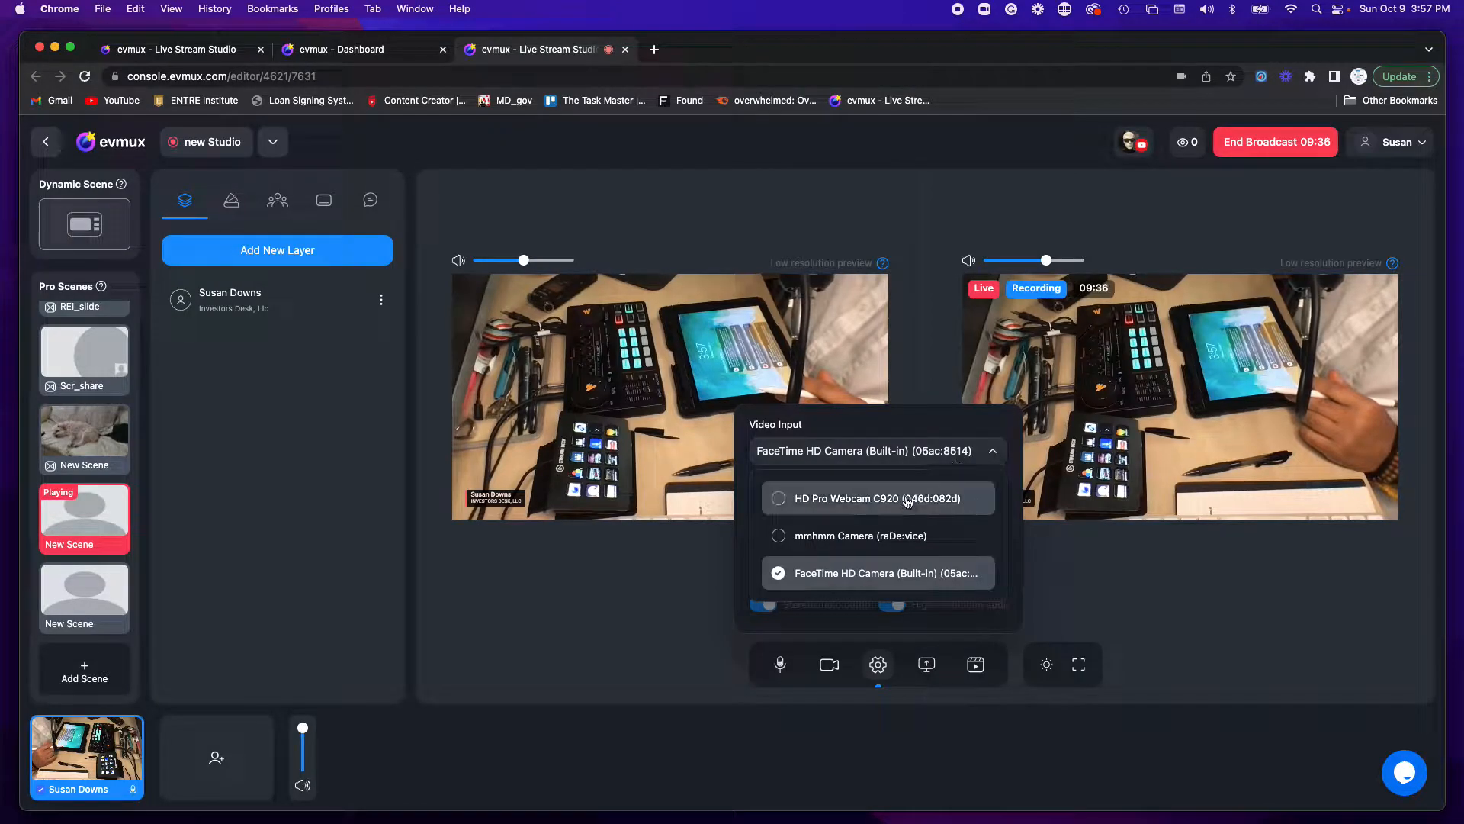
pyautogui.click(900, 501)
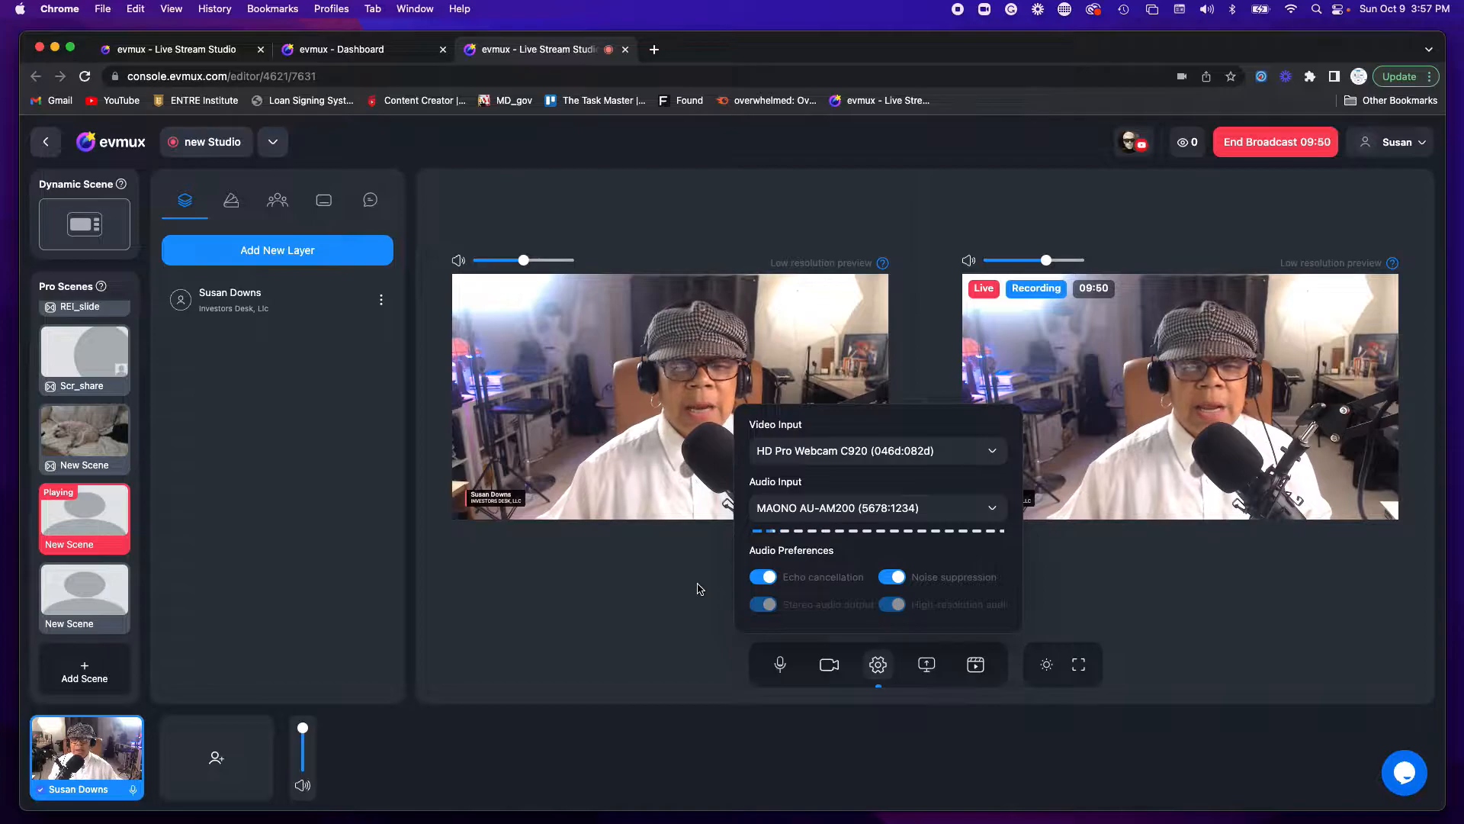
pyautogui.click(1184, 598)
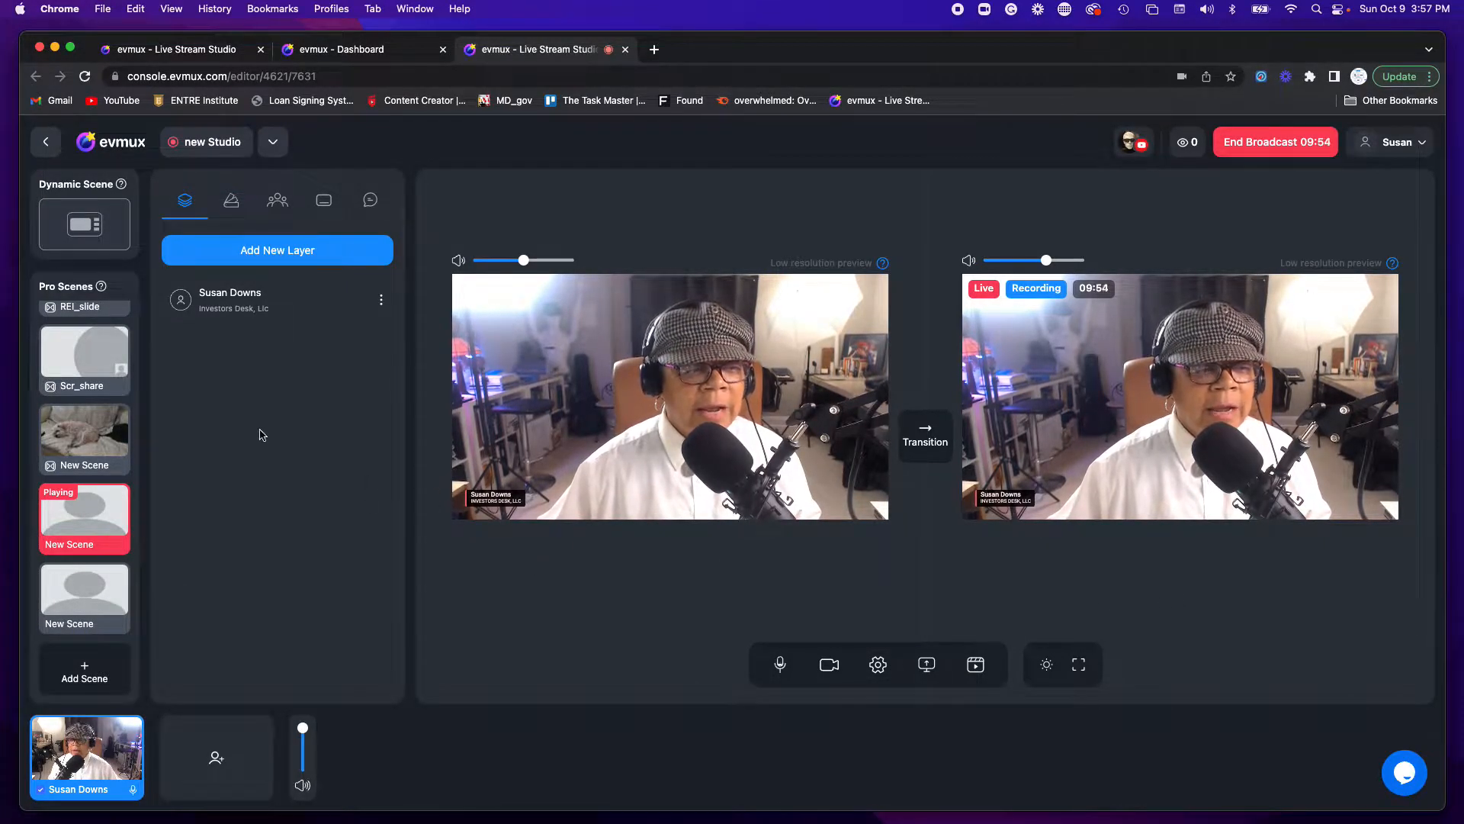
# Load the Opener scene into the preview while the current scene stays live
pyautogui.moveTo(106, 381)
pyautogui.scroll(5, 108, 389)
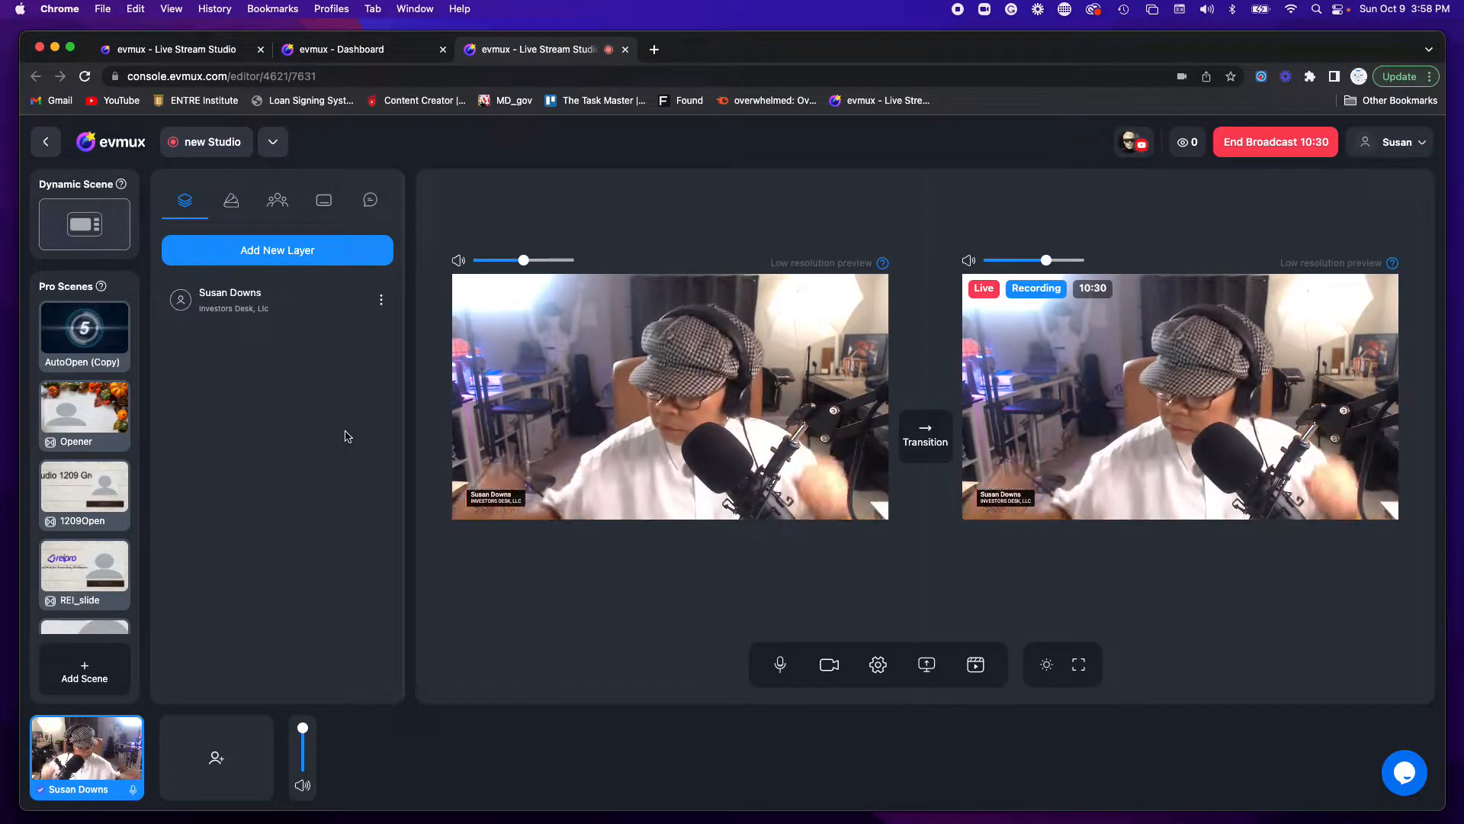
pyautogui.click(66, 412)
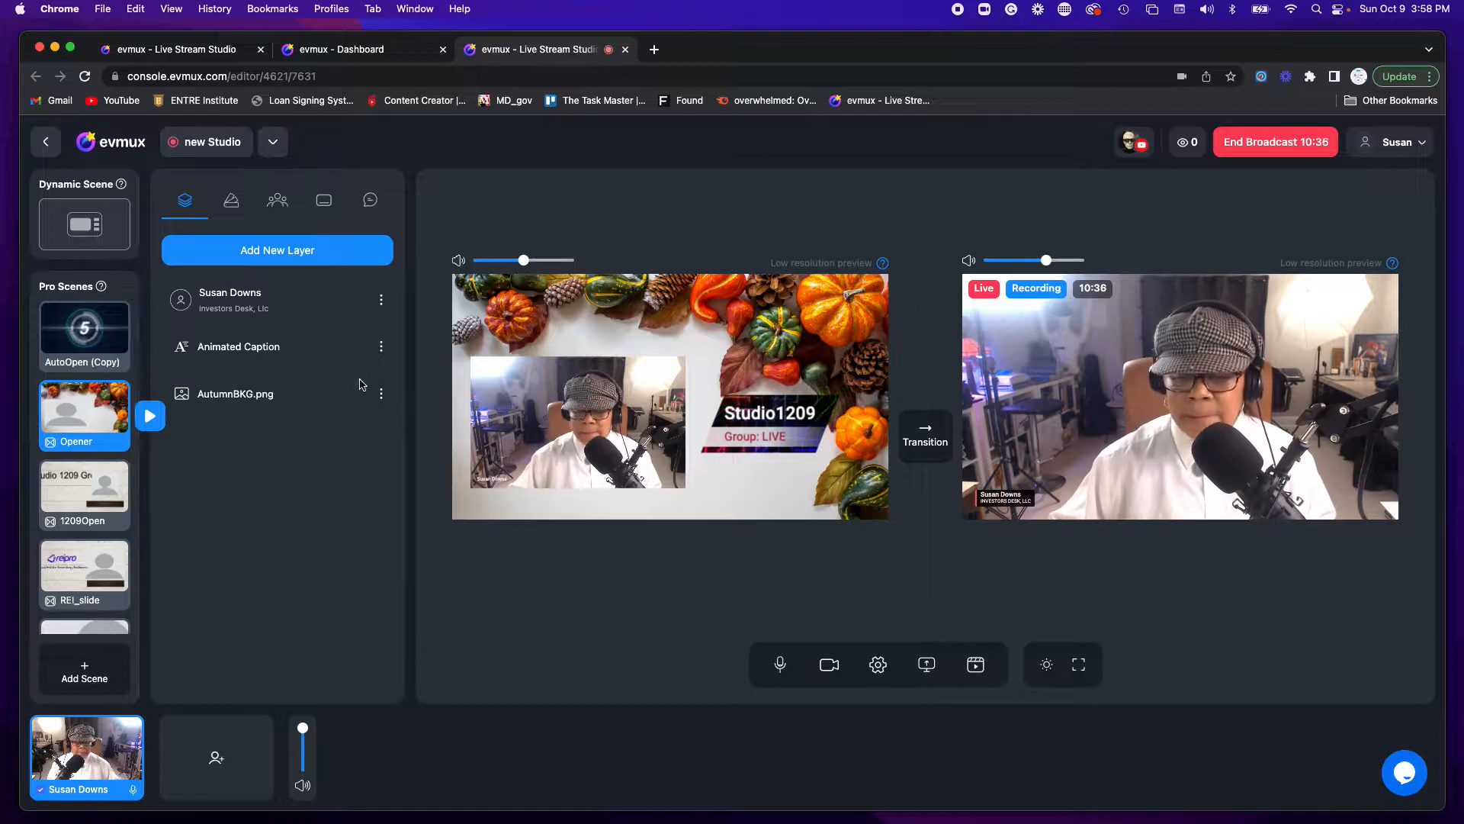
# Switch the video input to FaceTime HD Camera (Built-in) and transition the previewed Opener scene to live
pyautogui.click(878, 668)
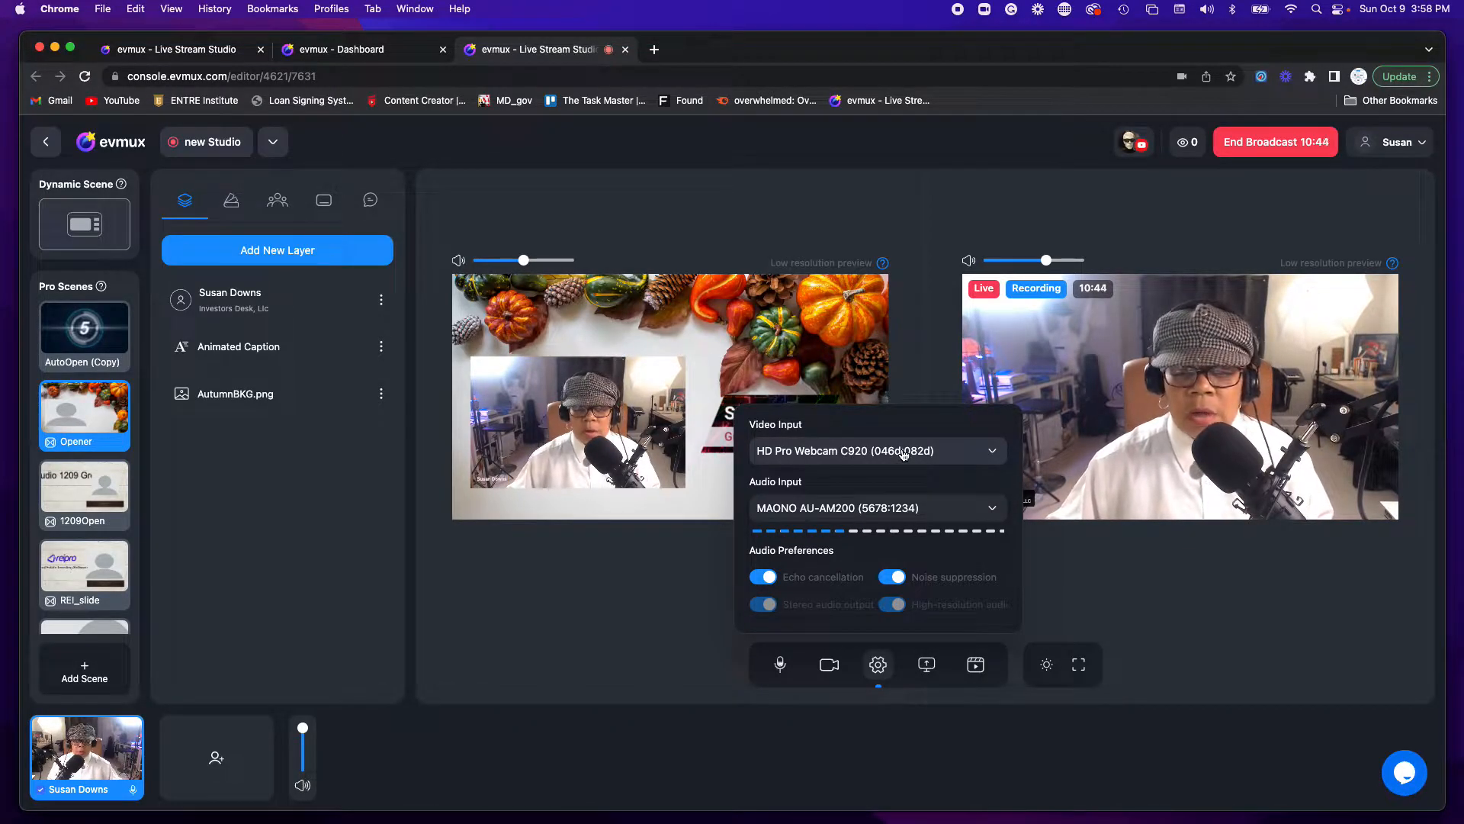
pyautogui.click(990, 452)
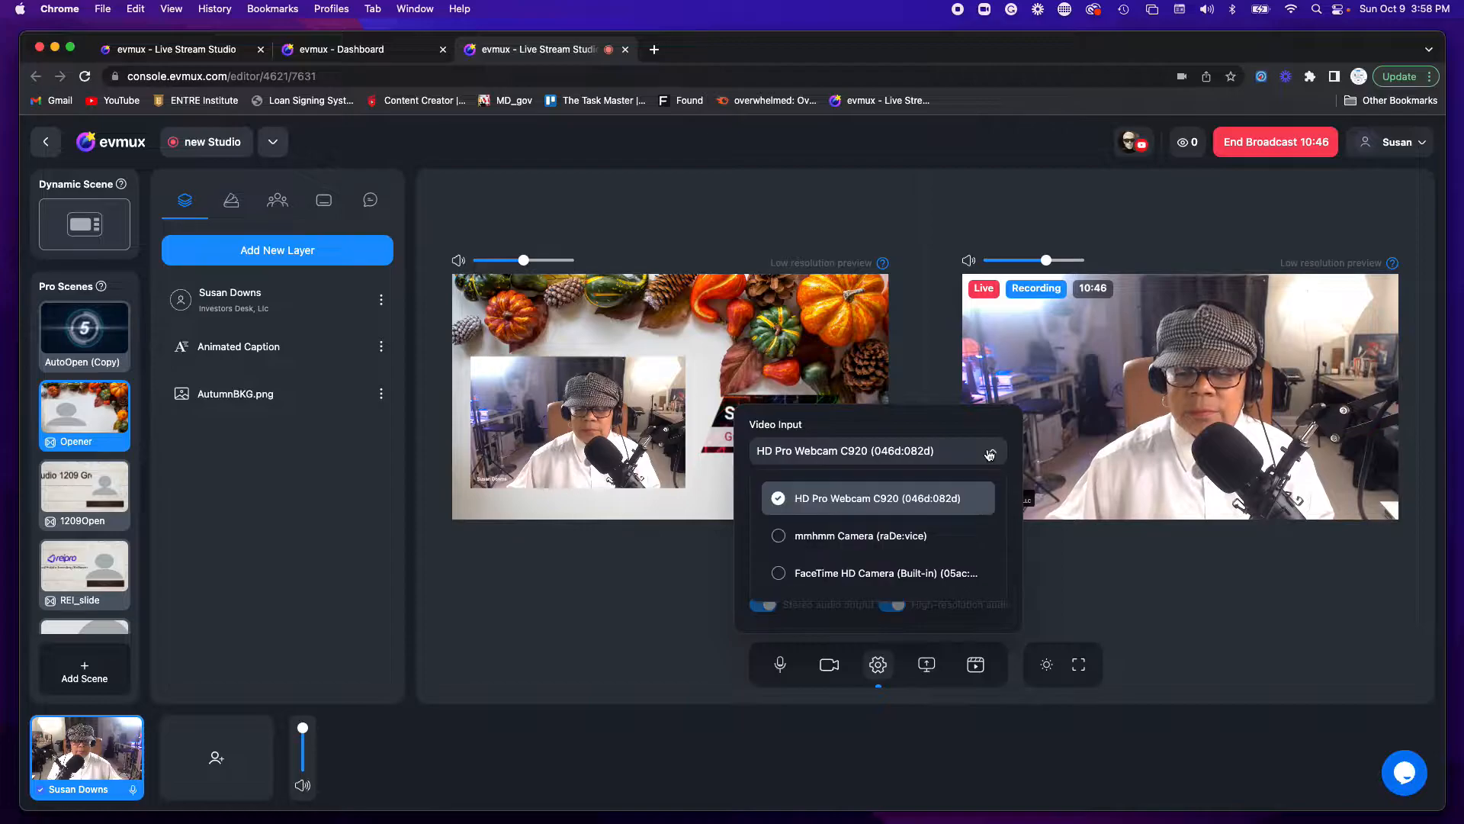
pyautogui.click(852, 574)
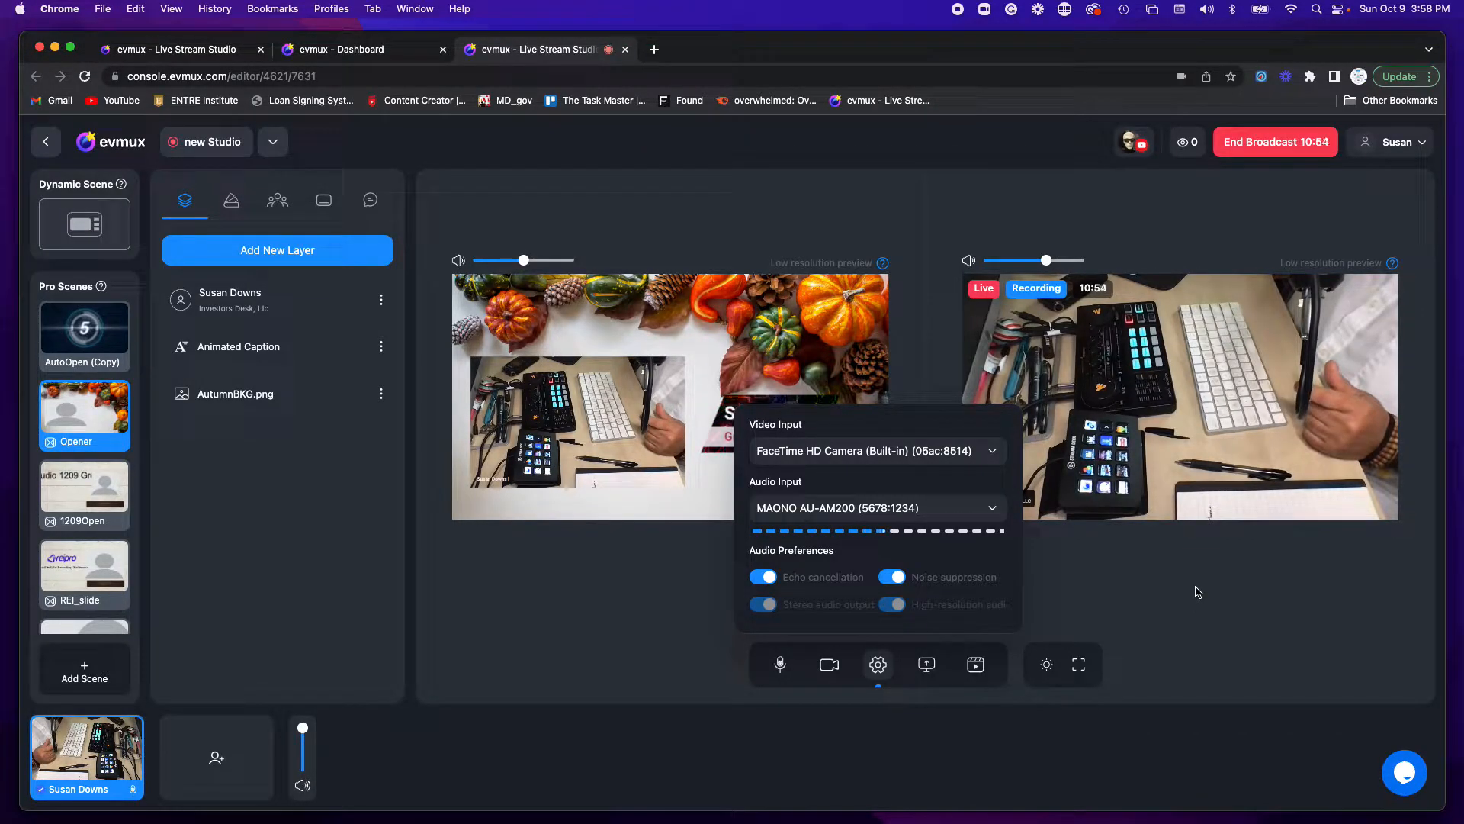
pyautogui.click(1180, 608)
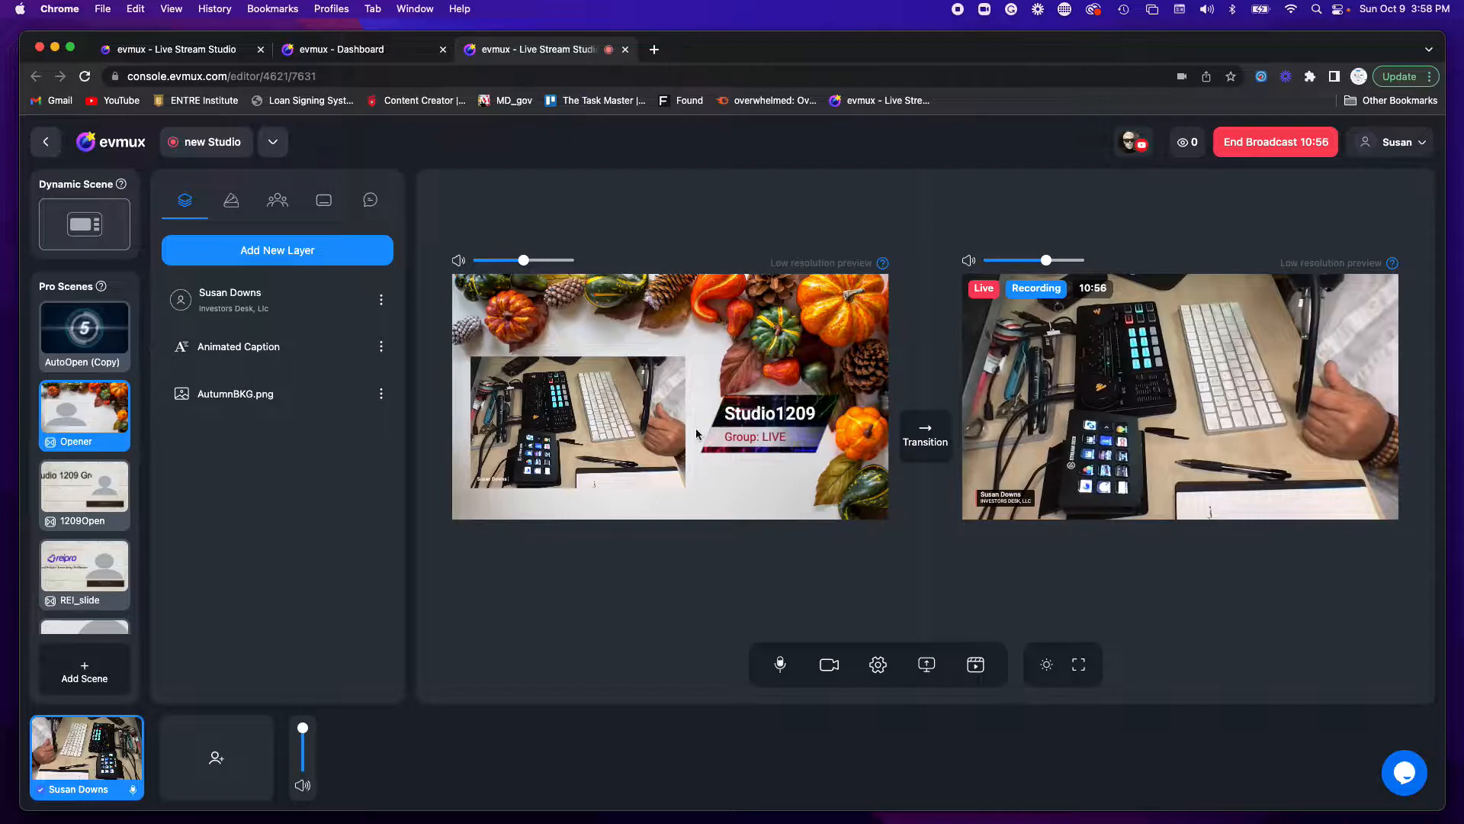
pyautogui.click(925, 436)
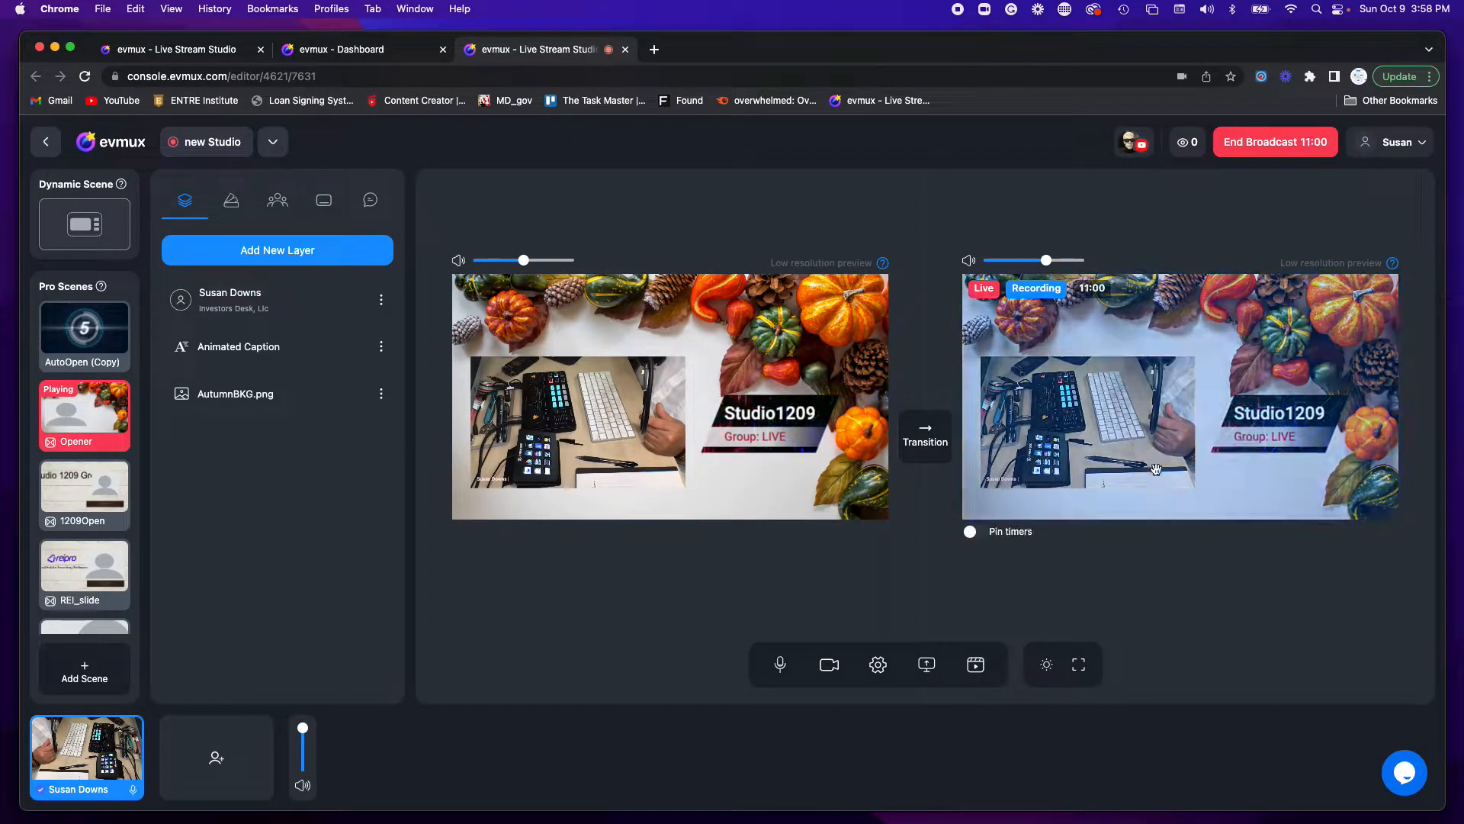
# Change the video input to HD Pro Webcam C920 while the Opener scene is live
pyautogui.click(878, 665)
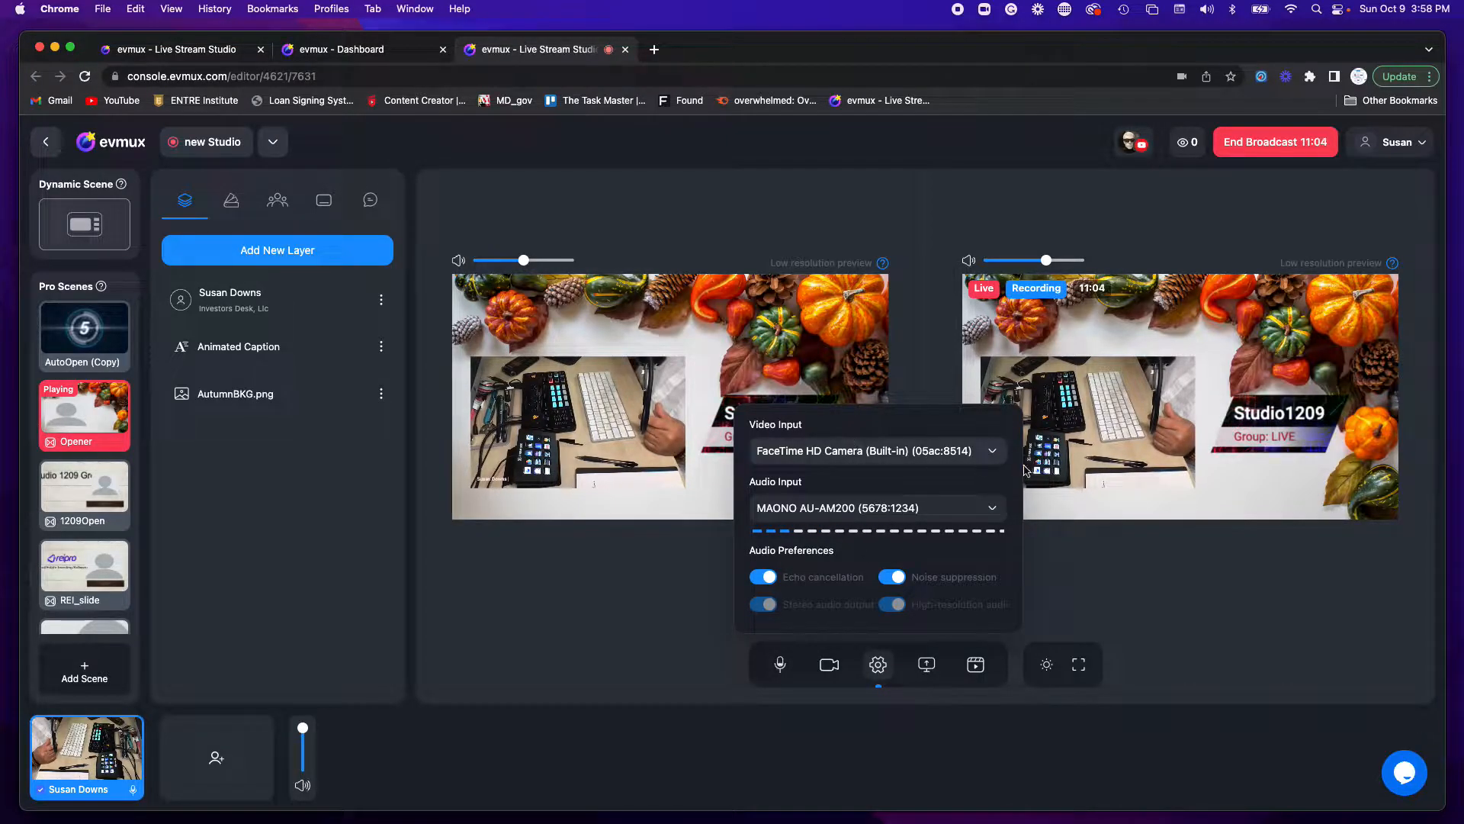
pyautogui.click(994, 455)
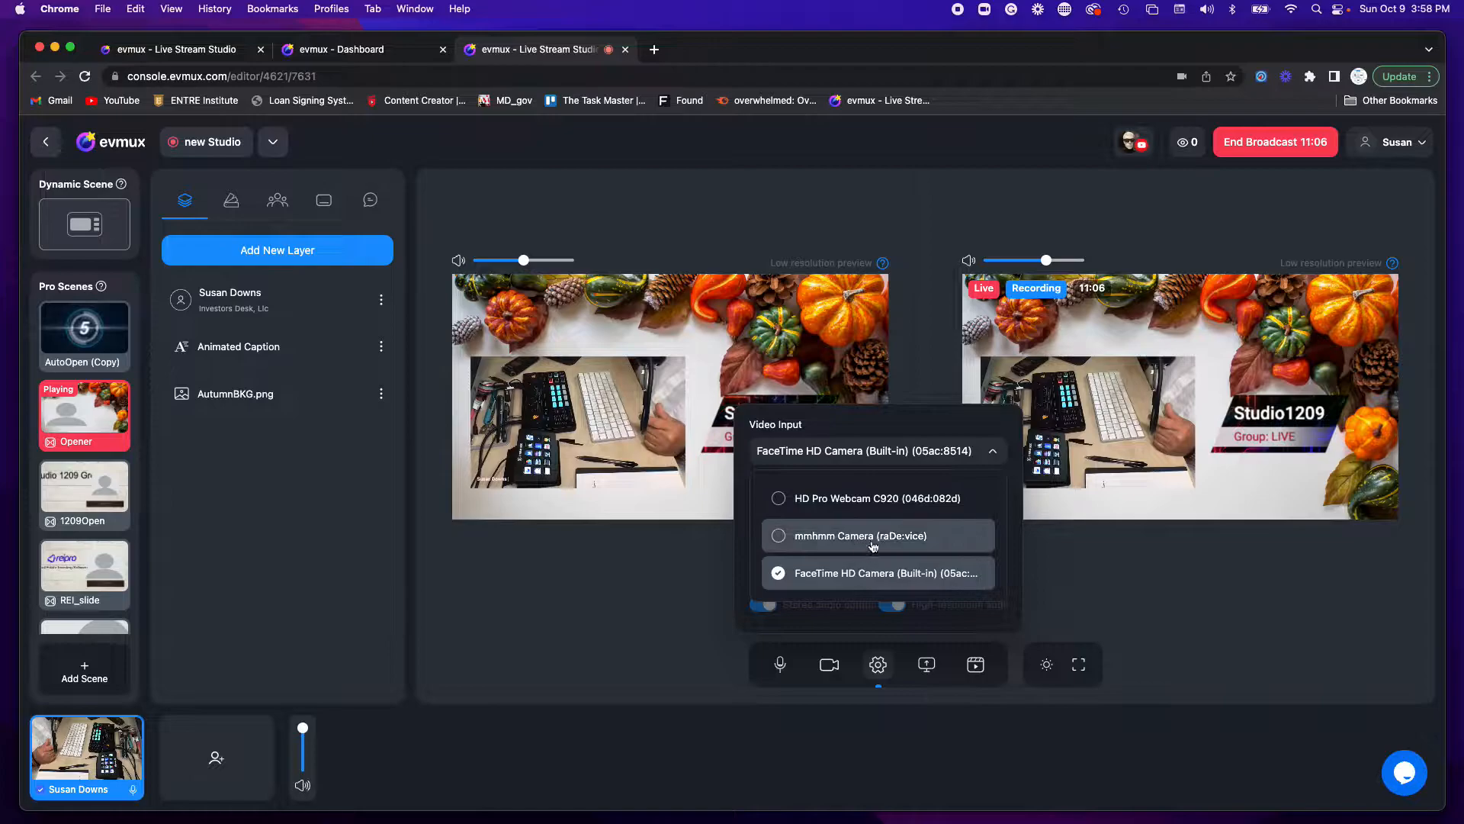
pyautogui.click(866, 497)
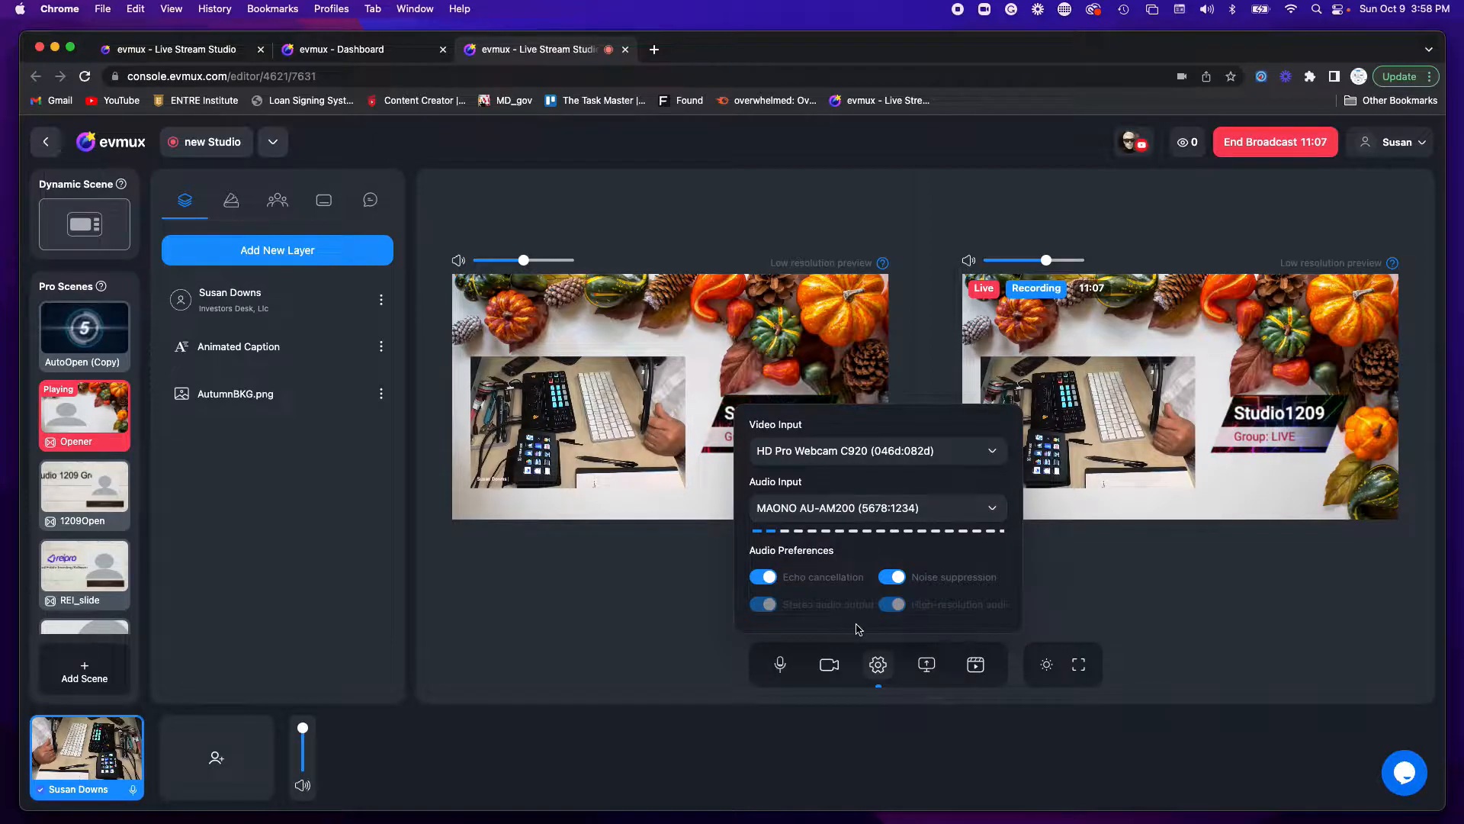
pyautogui.click(1179, 656)
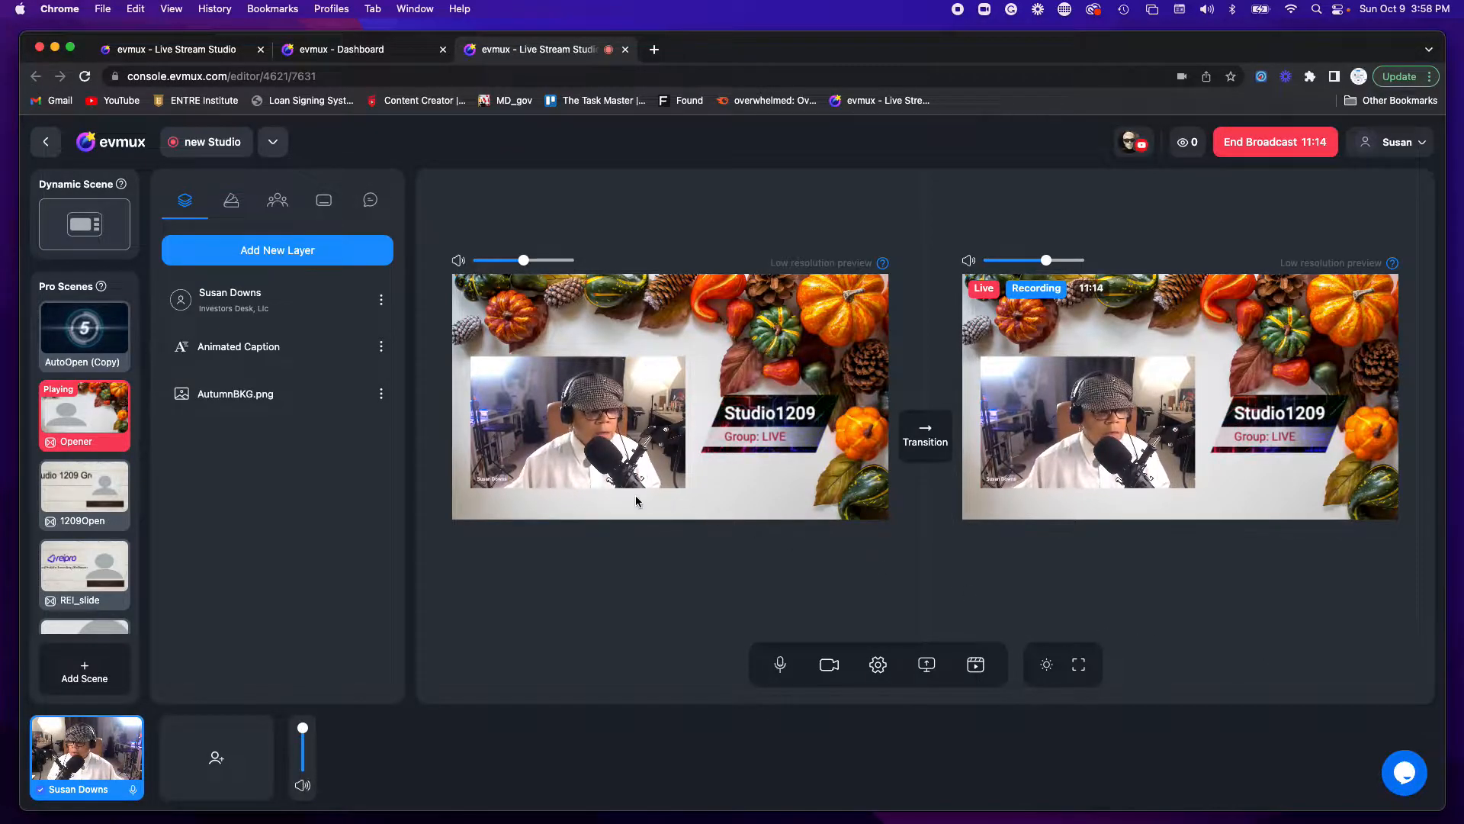
# Transition the AutoOpen (Copy) countdown scene to live and mute the preview's audio
pyautogui.moveTo(65, 332)
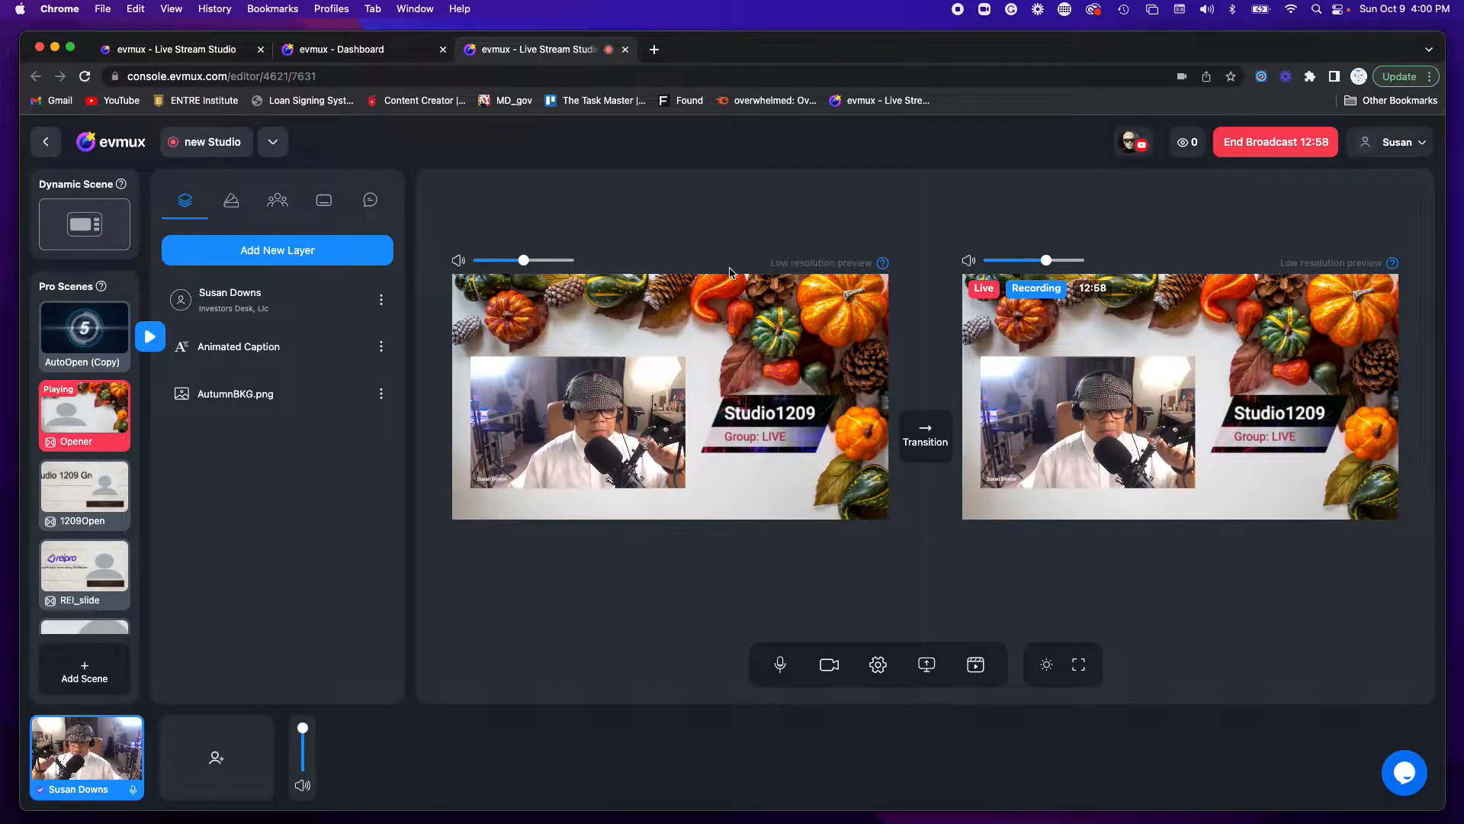
pyautogui.click(92, 336)
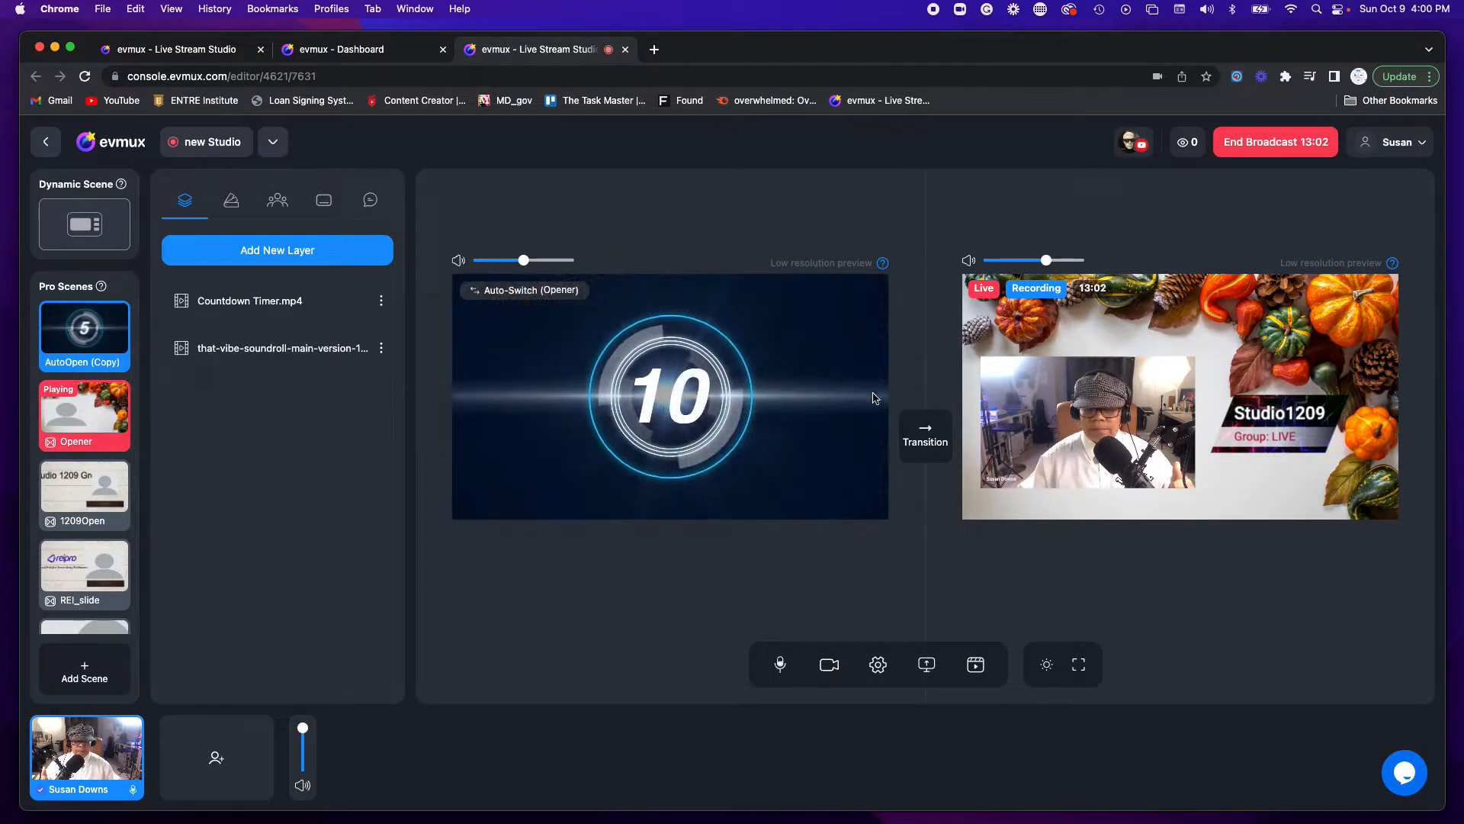
pyautogui.click(930, 440)
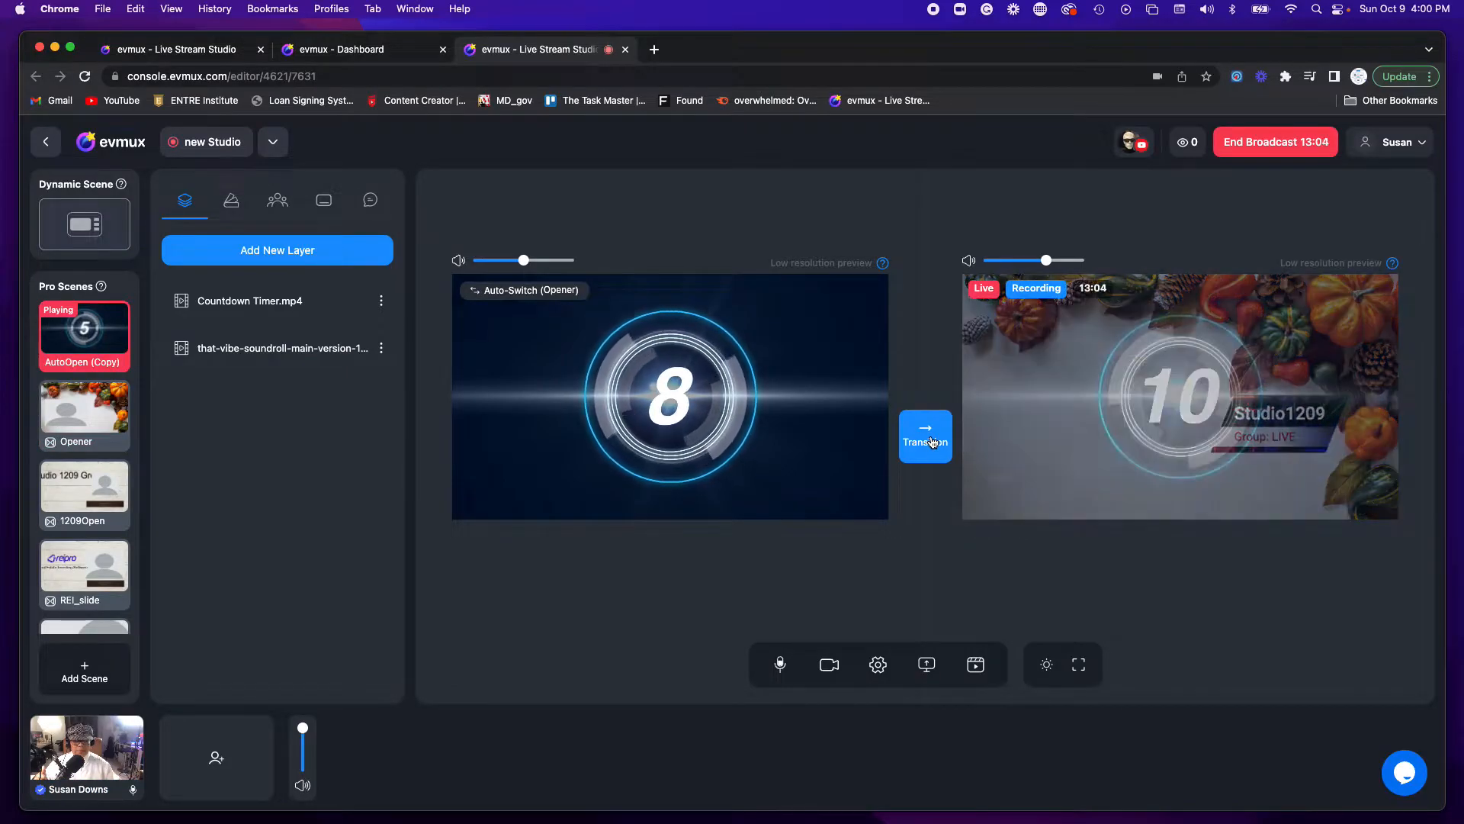
pyautogui.click(458, 261)
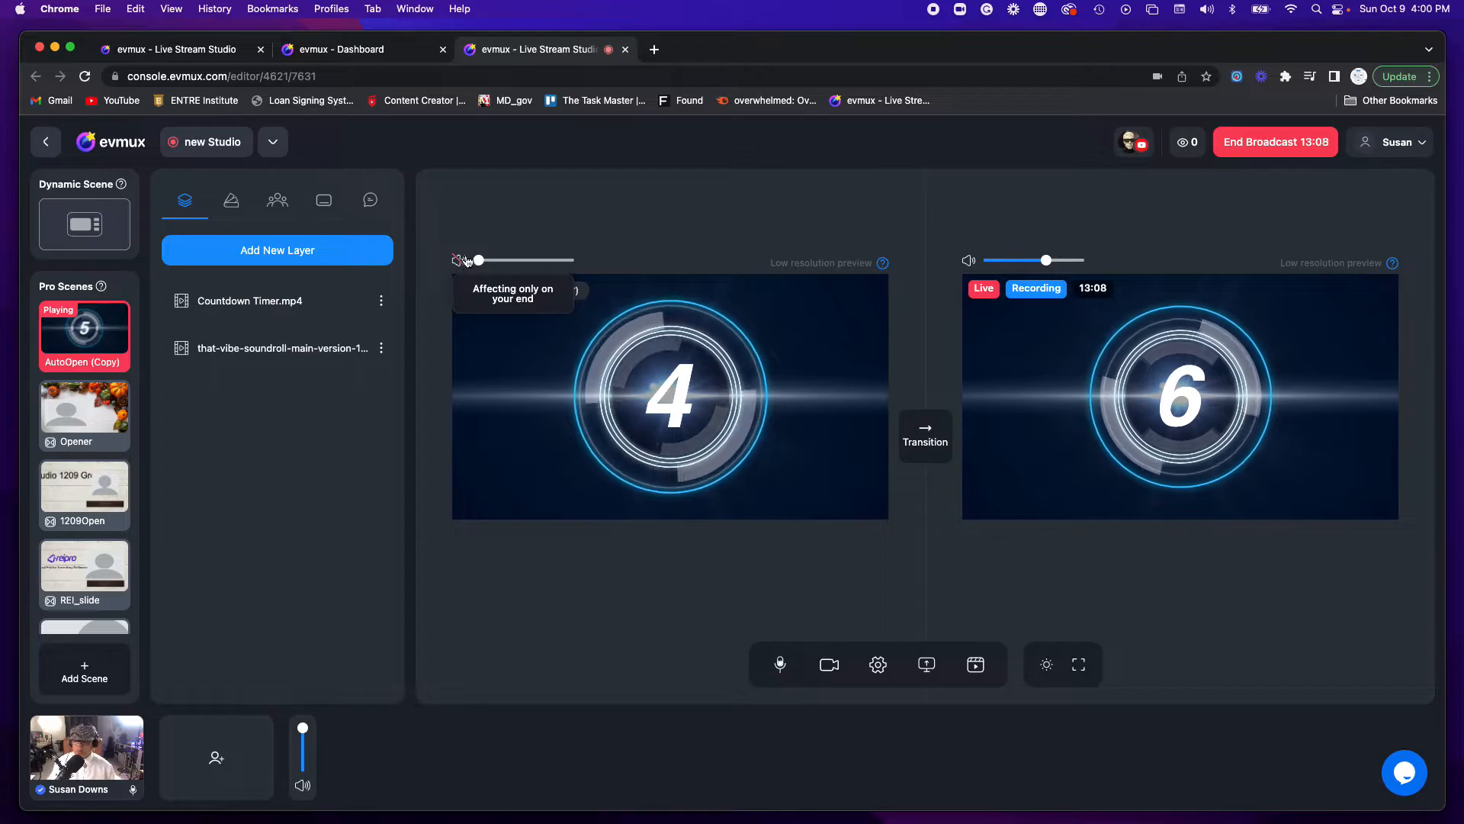
# Unmute the preview's audio and mute it again
pyautogui.moveTo(89, 415)
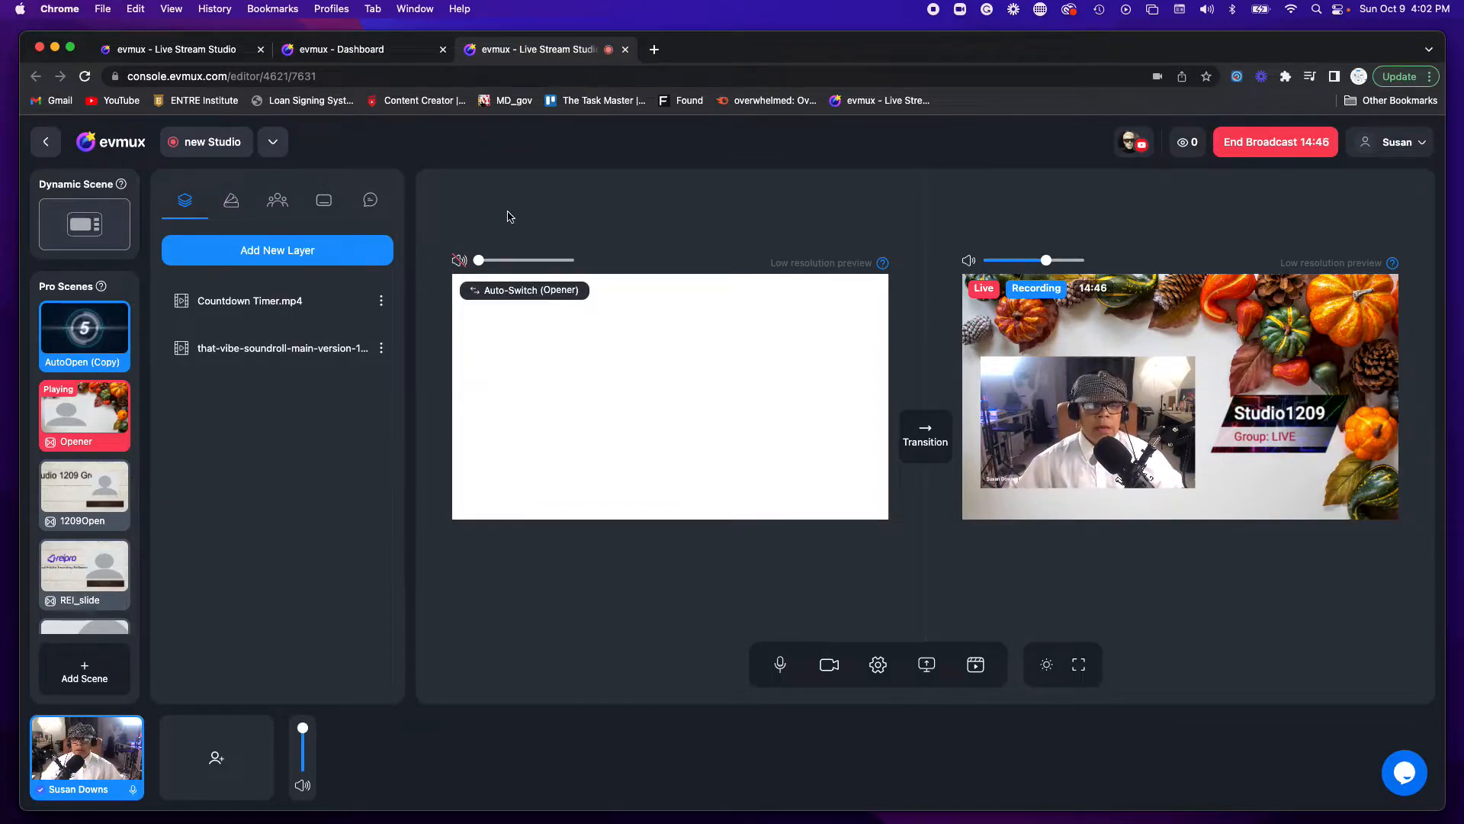
pyautogui.click(458, 260)
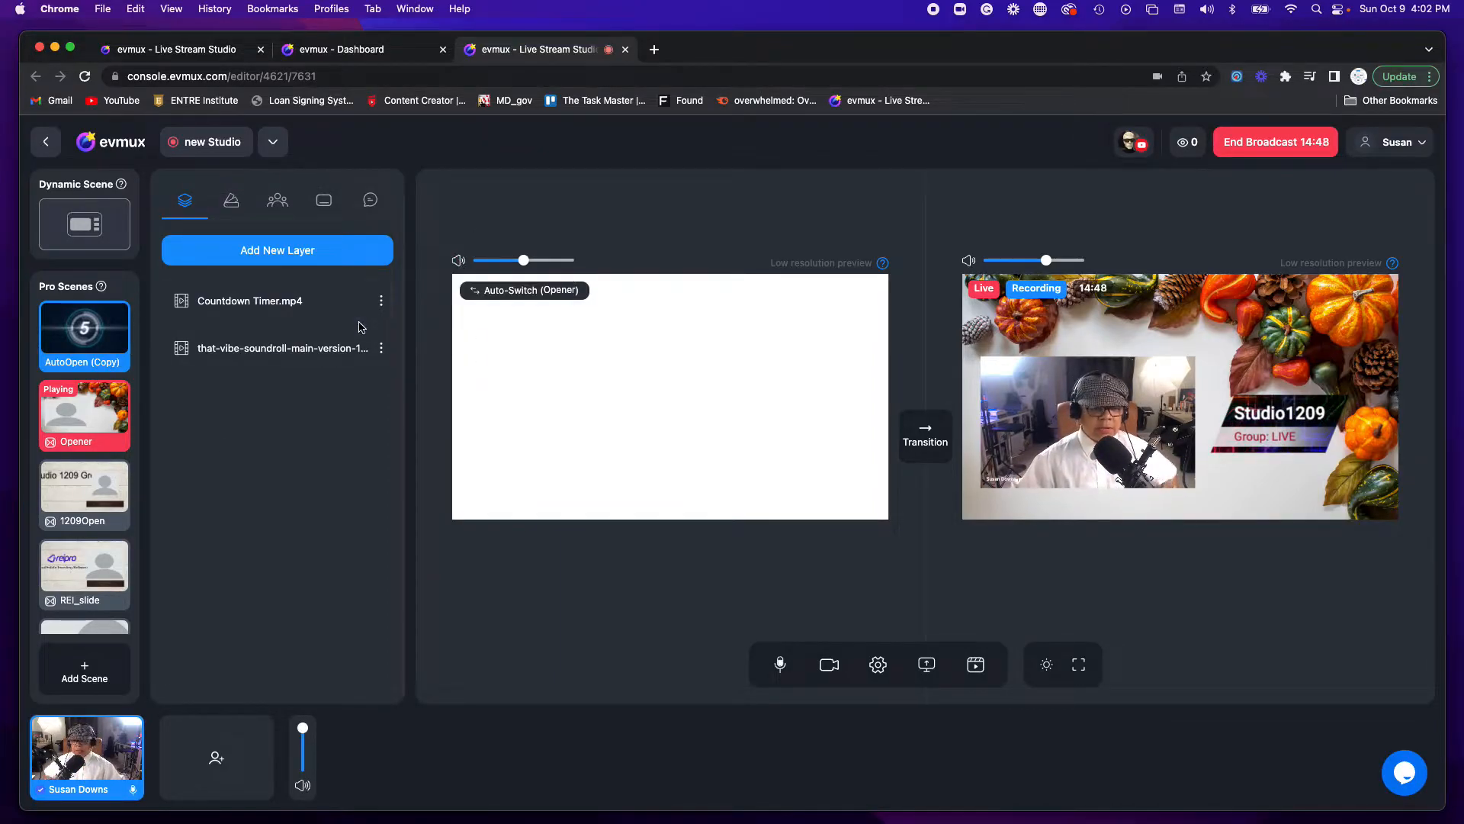
pyautogui.click(459, 261)
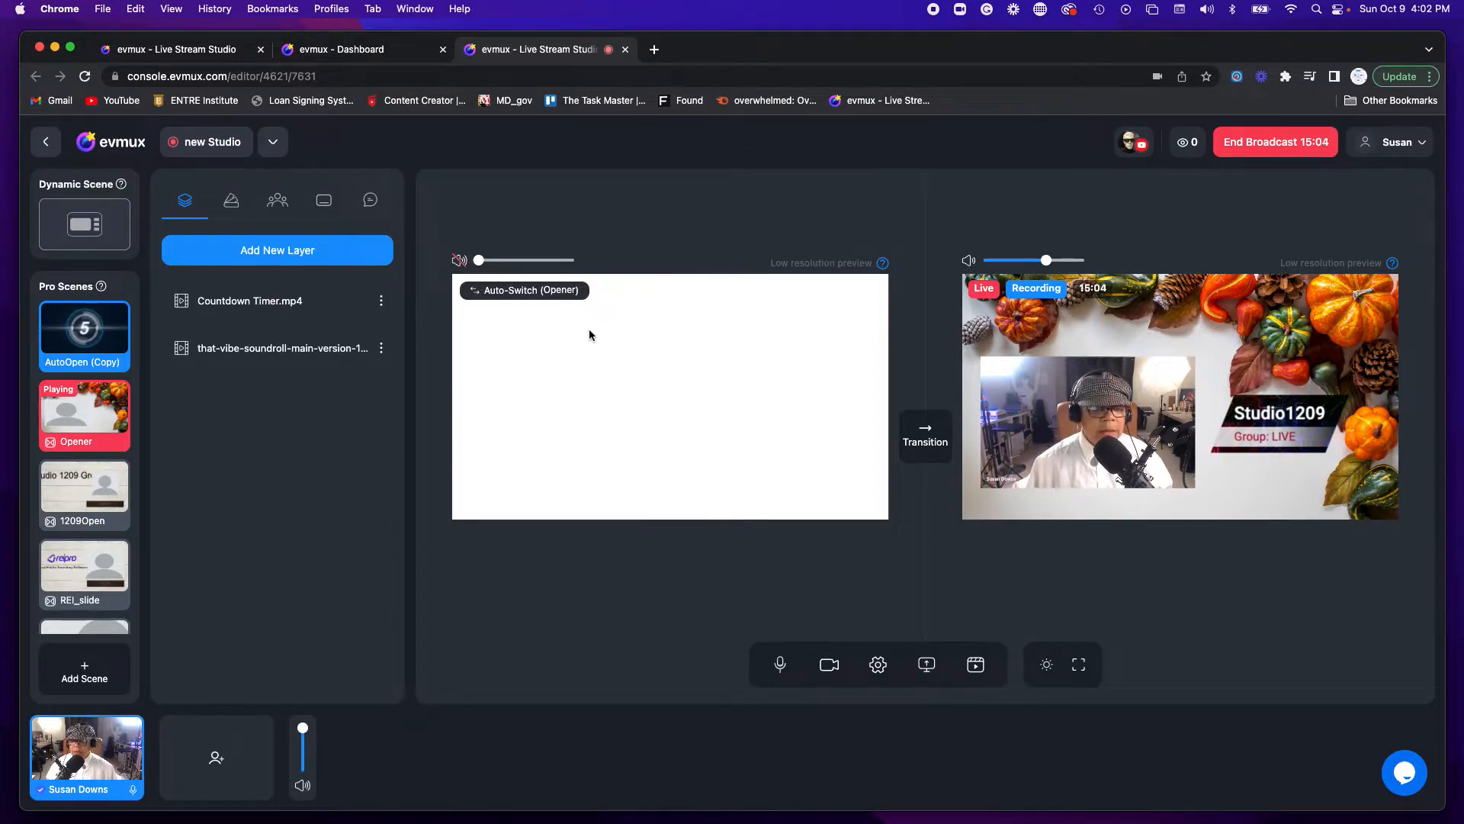
# Preview the full-screen speaker New Scene directly below the pet video scene and transition it to live
pyautogui.scroll(-3, 105, 525)
pyautogui.scroll(-5, 105, 525)
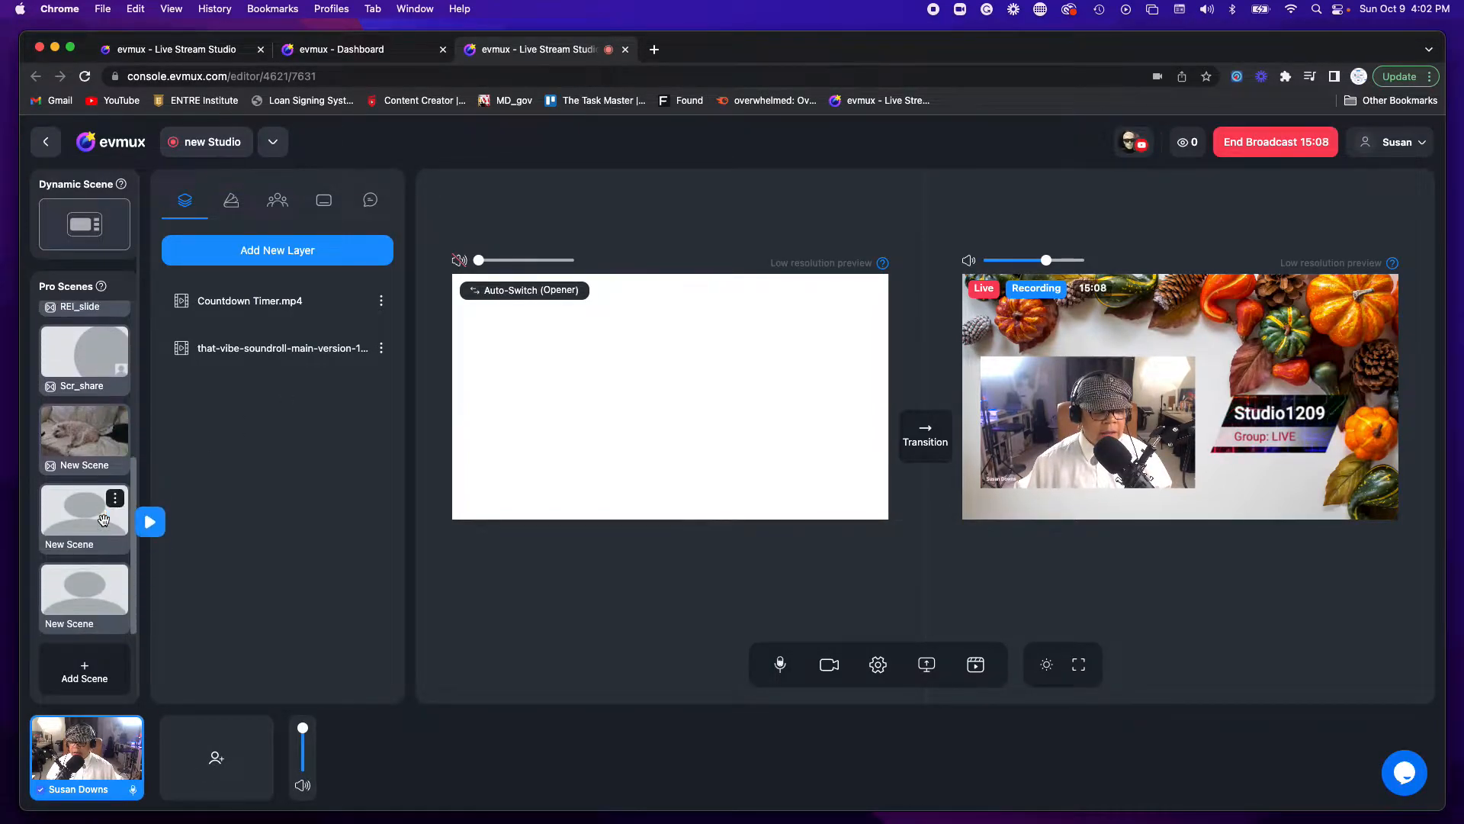
pyautogui.click(85, 540)
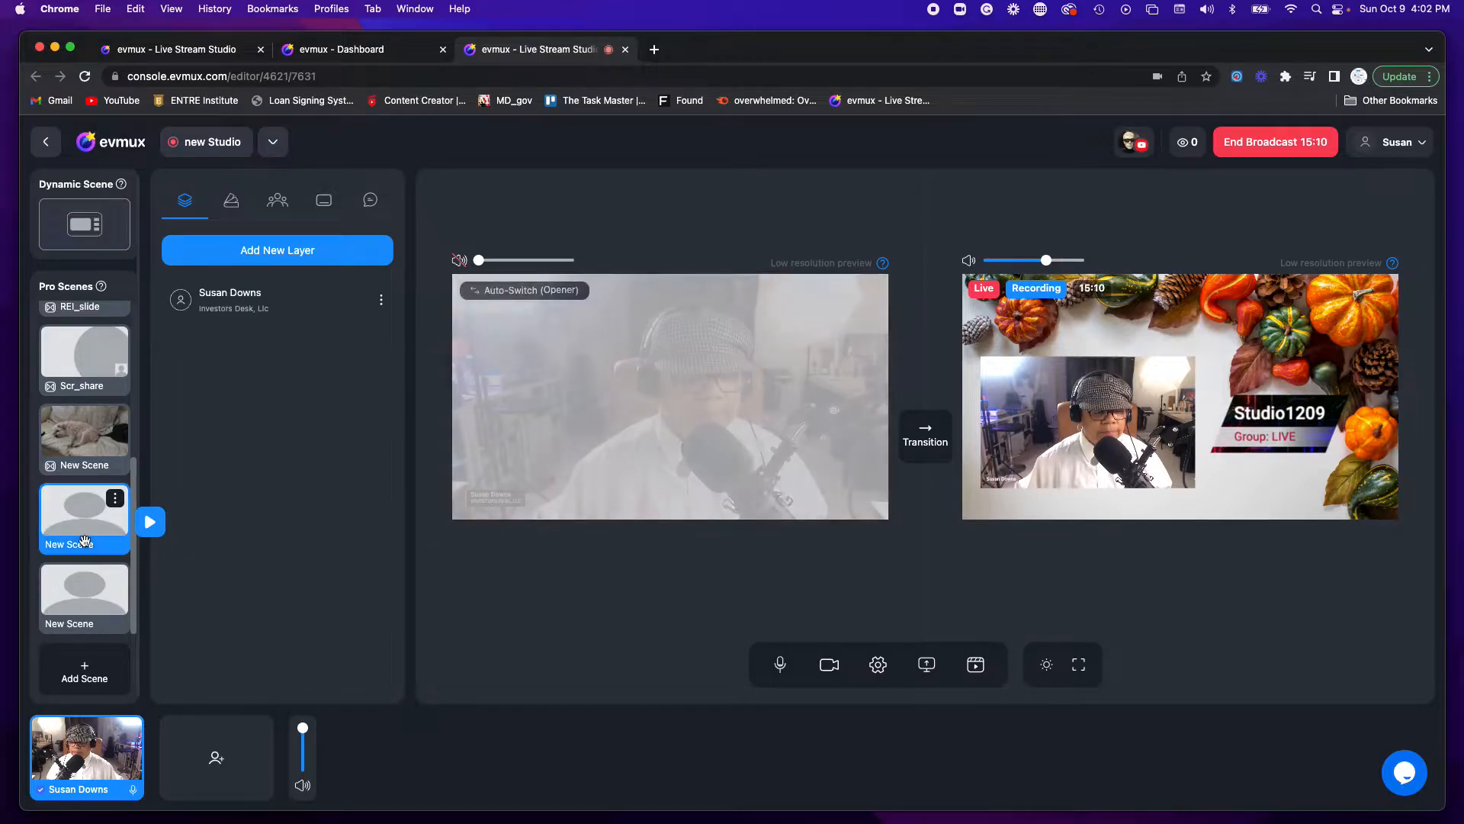
pyautogui.click(929, 440)
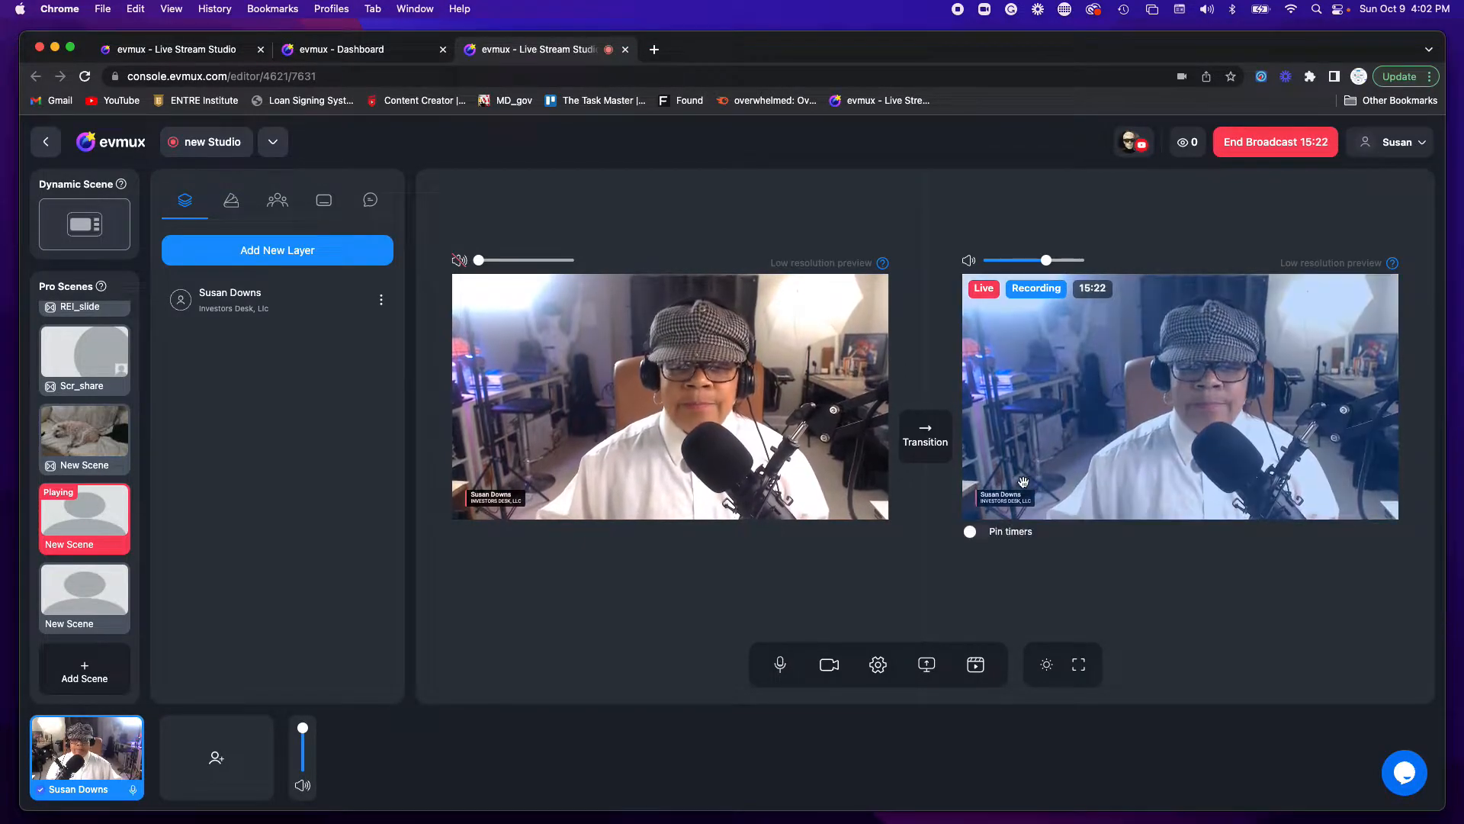
# Switch the live New Scene to the overhead desk view by setting the video input to FaceTime HD Camera (Built-in)
pyautogui.click(878, 665)
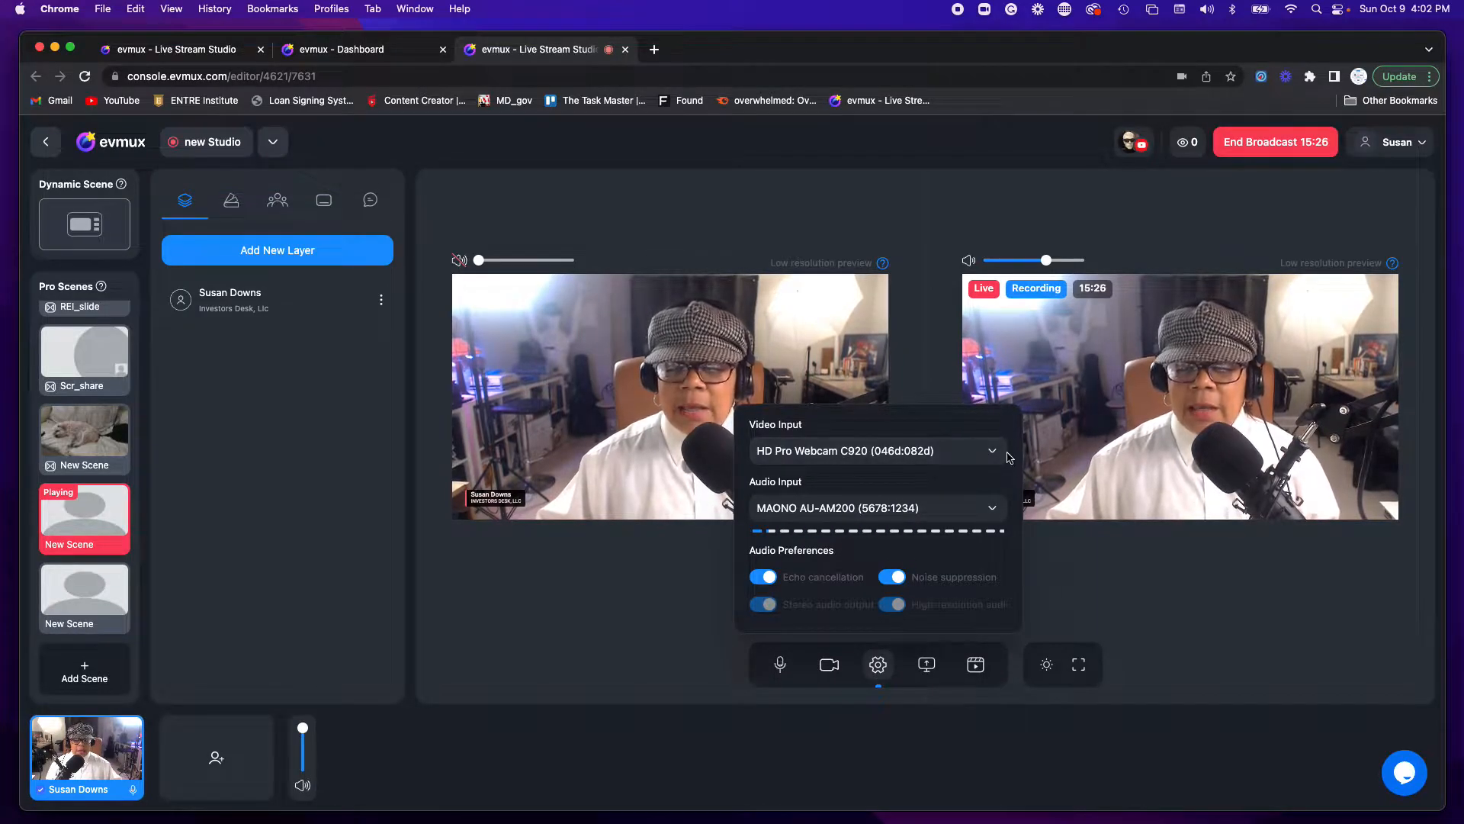
pyautogui.click(949, 450)
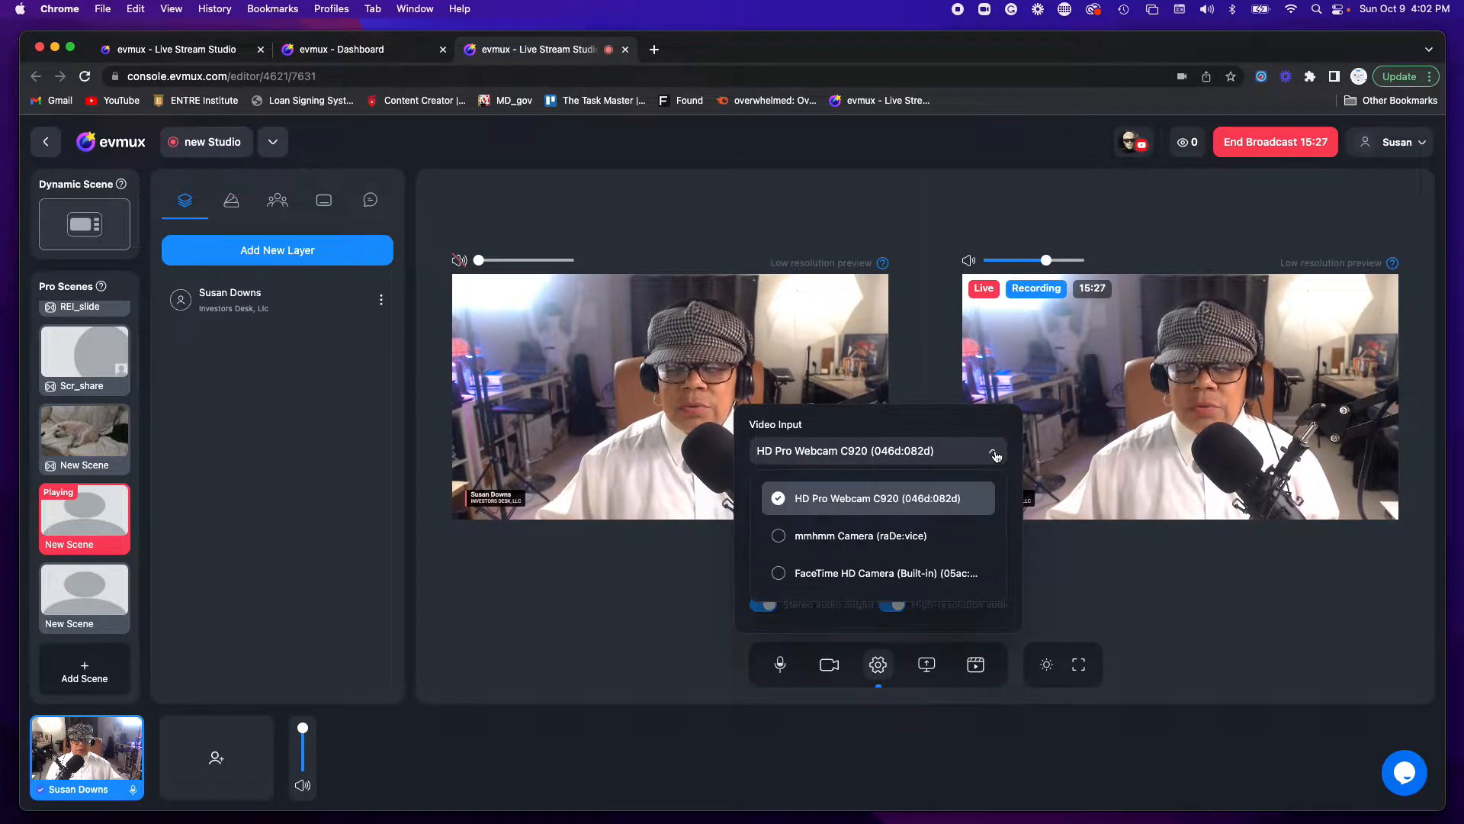
pyautogui.click(863, 574)
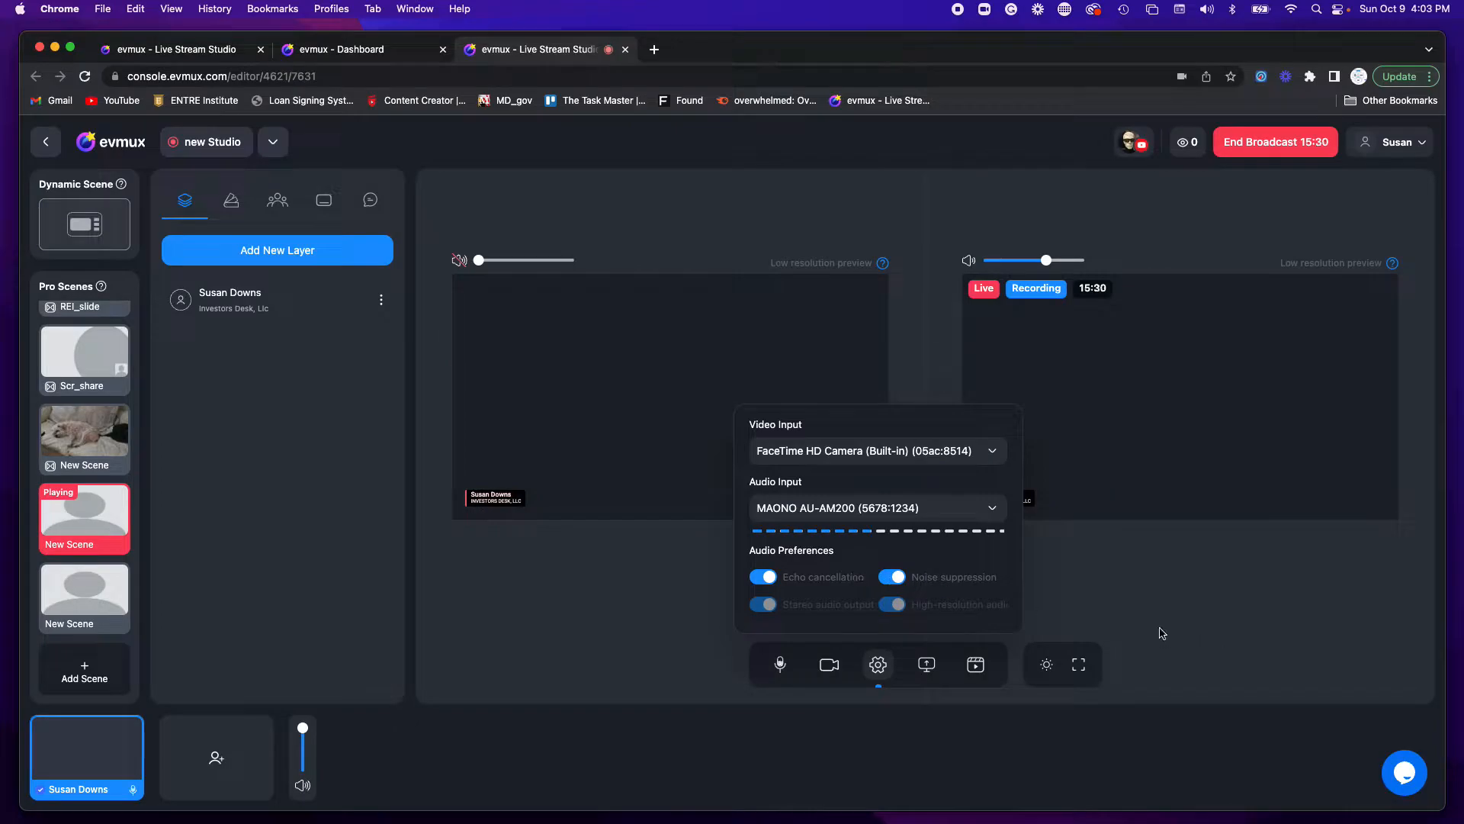
pyautogui.click(1187, 625)
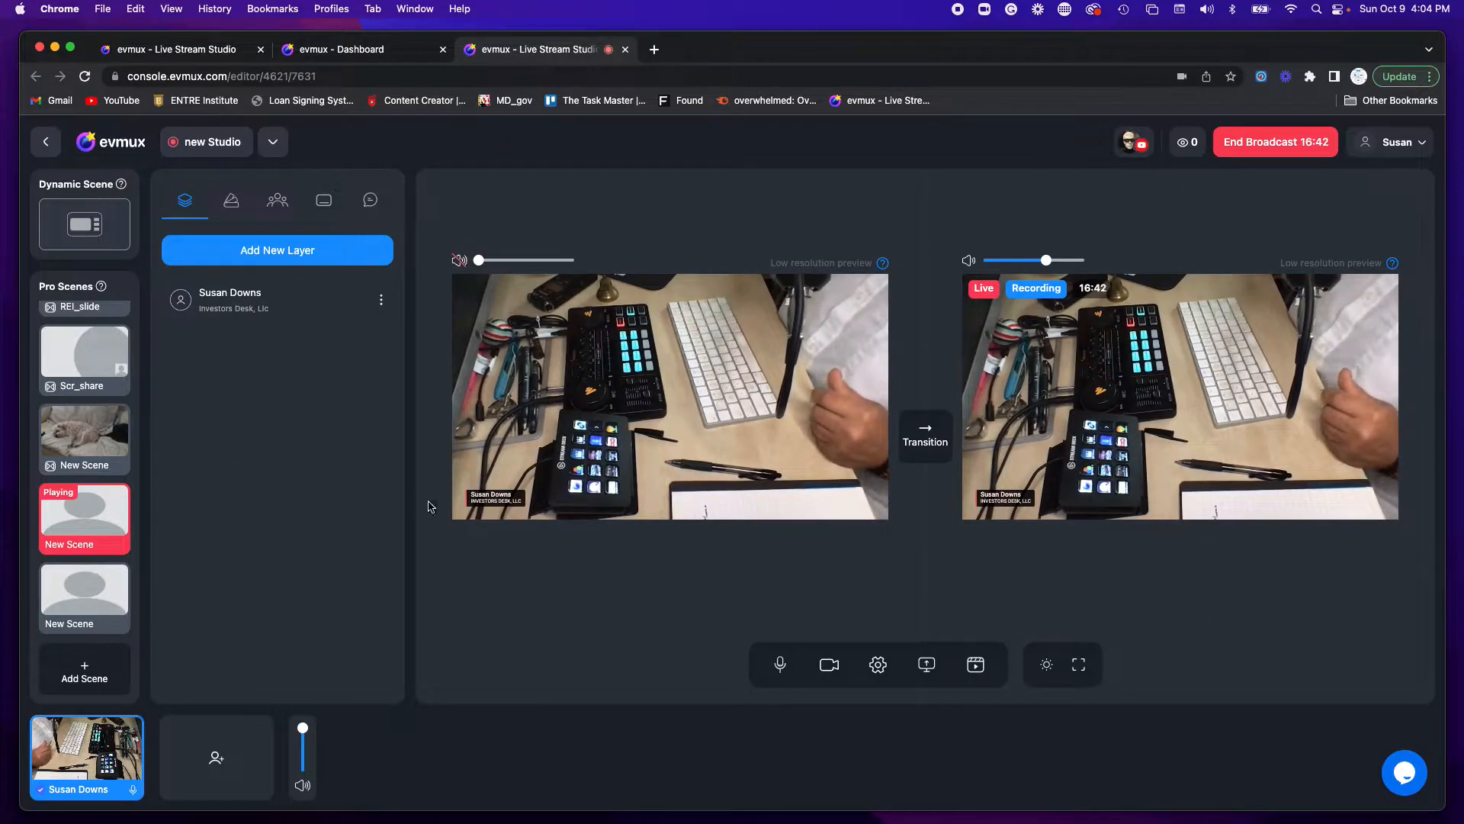
# Set the video input to HD Pro Webcam C920 to show the front-facing view in the live New Scene
pyautogui.click(878, 666)
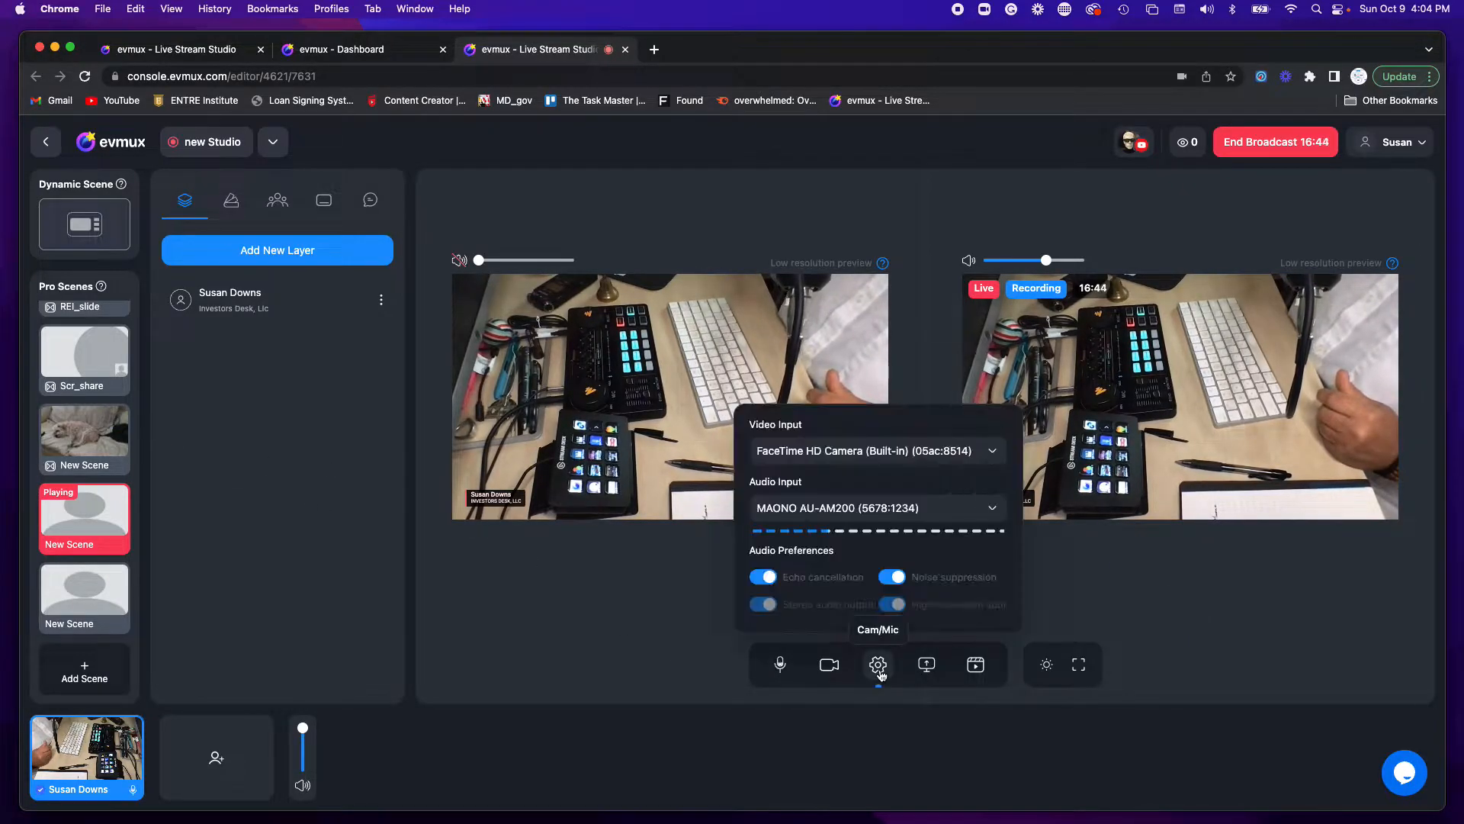
pyautogui.click(867, 456)
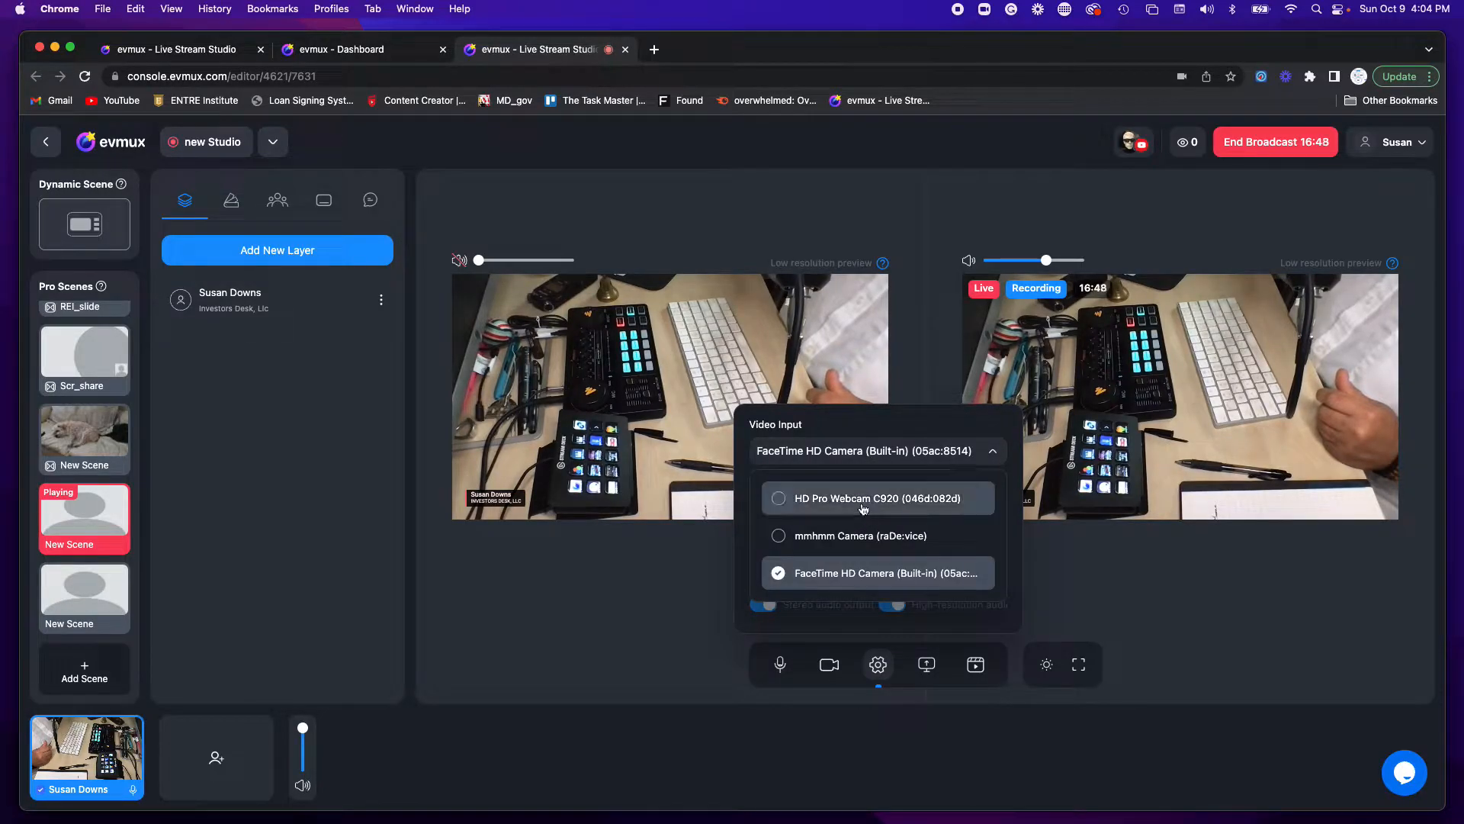
pyautogui.click(858, 492)
# Preview the Opener scene and transition it to live
pyautogui.moveTo(140, 755)
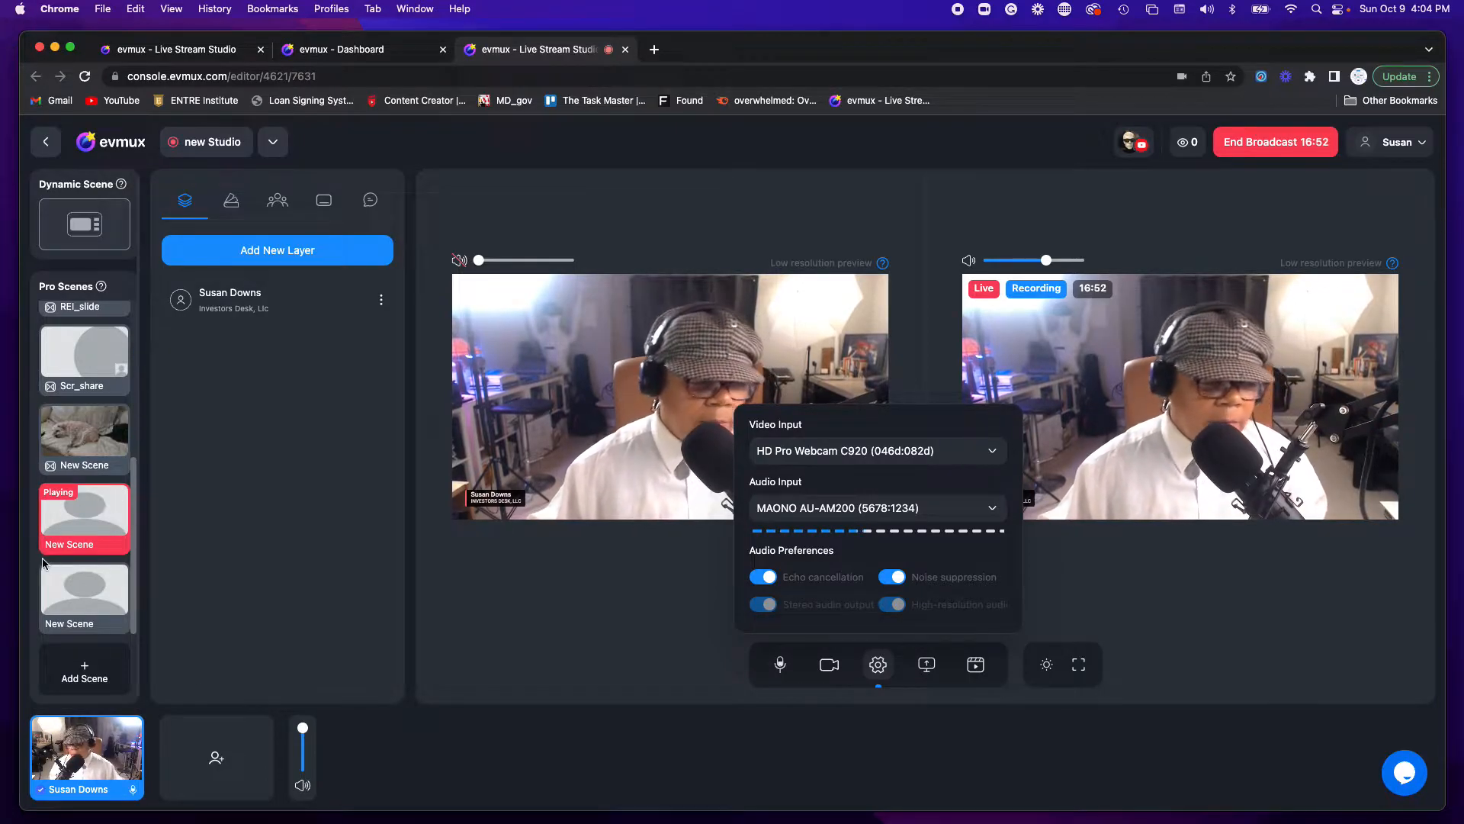
pyautogui.scroll(5, 72, 404)
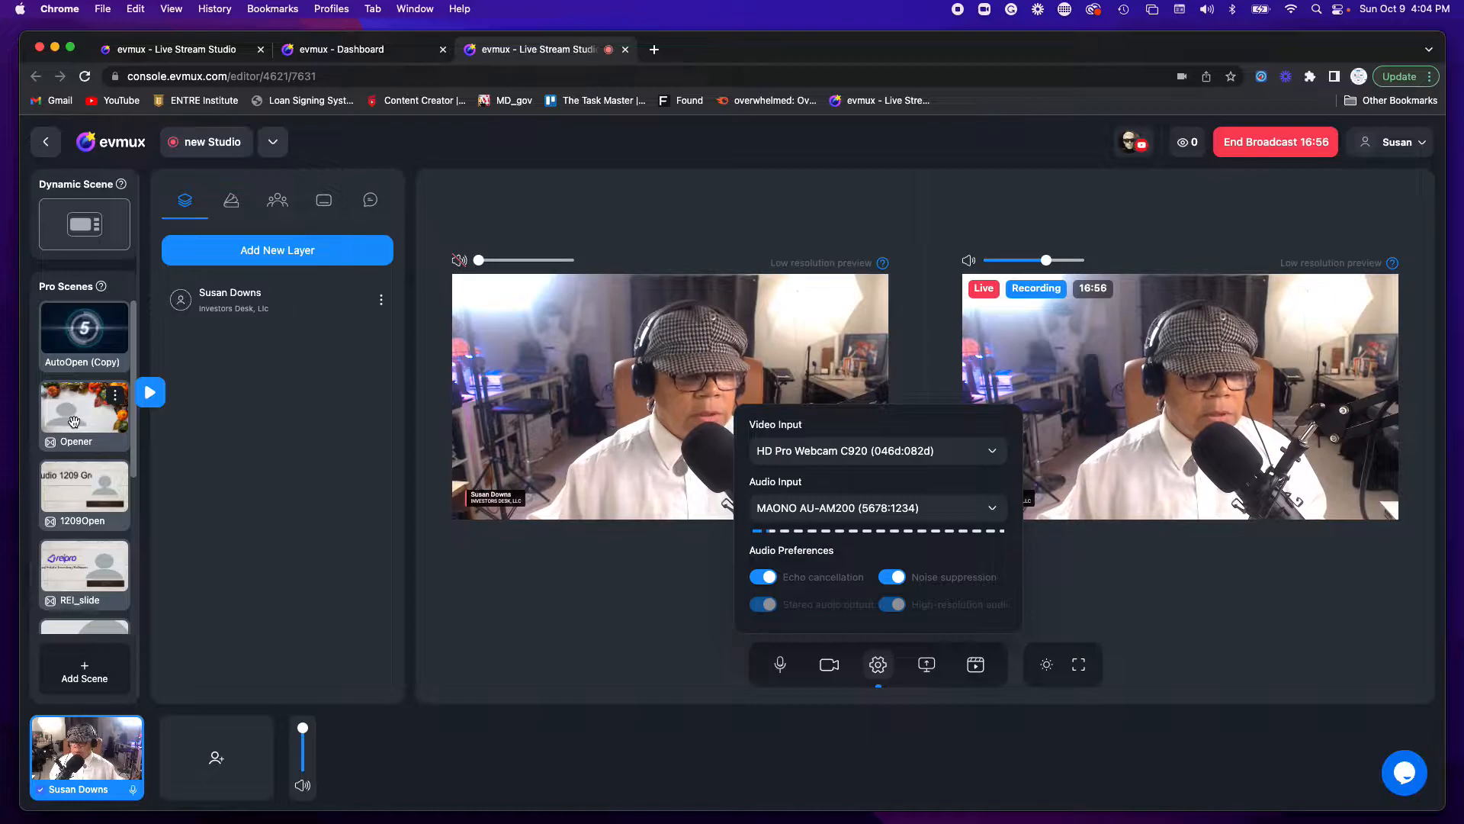
pyautogui.click(72, 420)
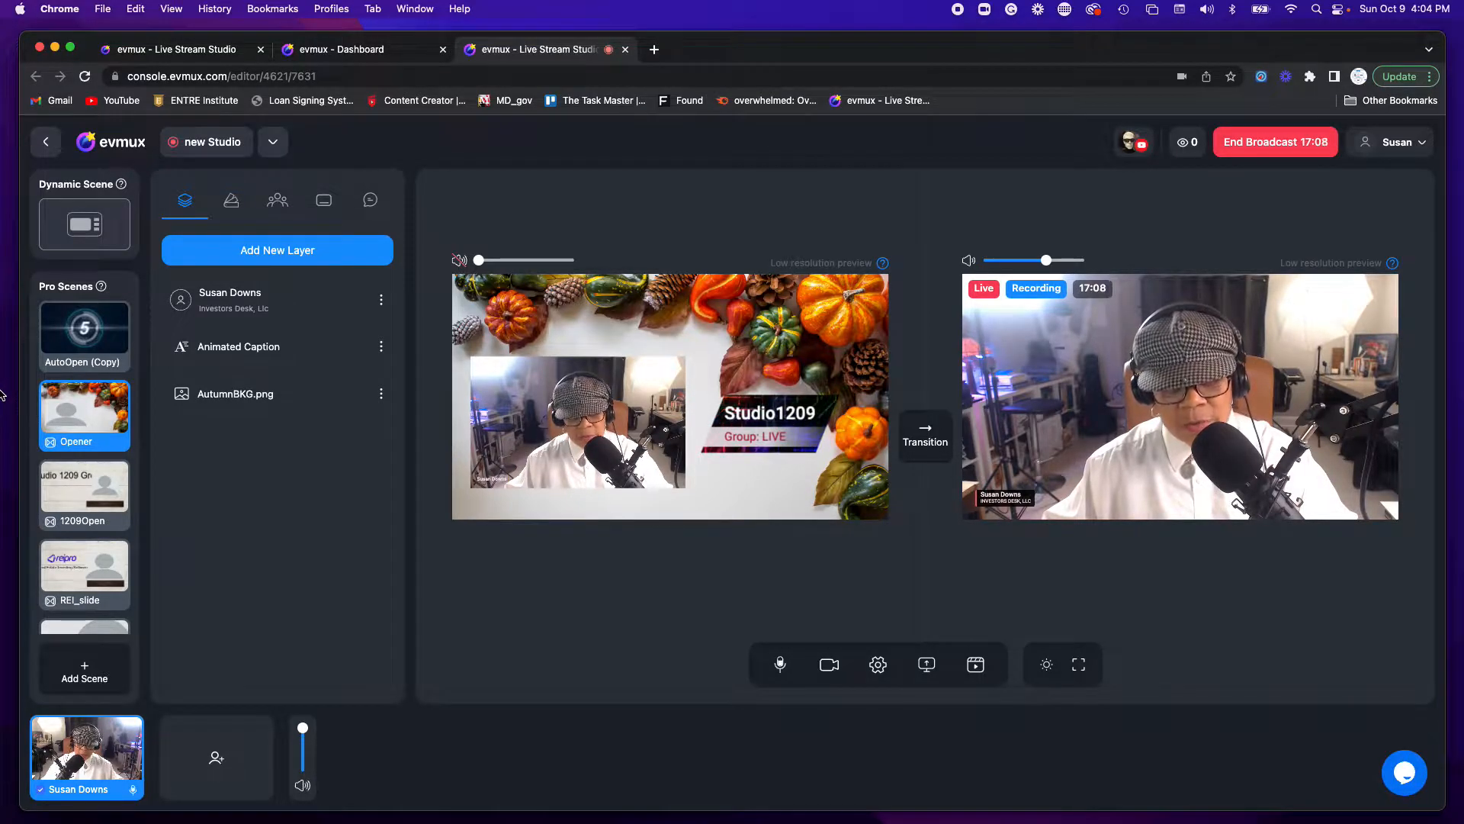
pyautogui.press('space')
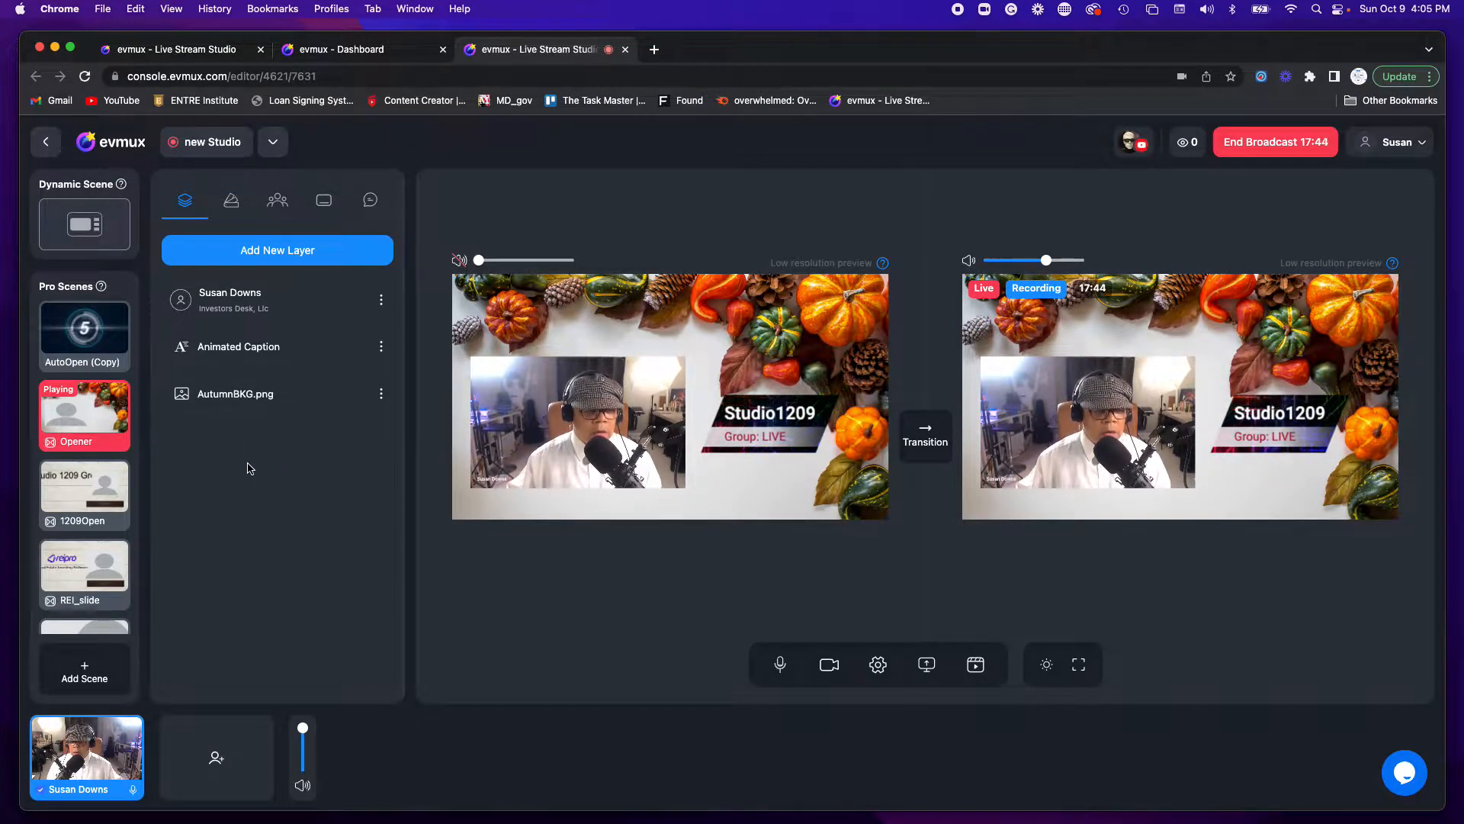
# Switch the live output directly to the 1209Open scene and return it to the Opener scene
pyautogui.moveTo(83, 494)
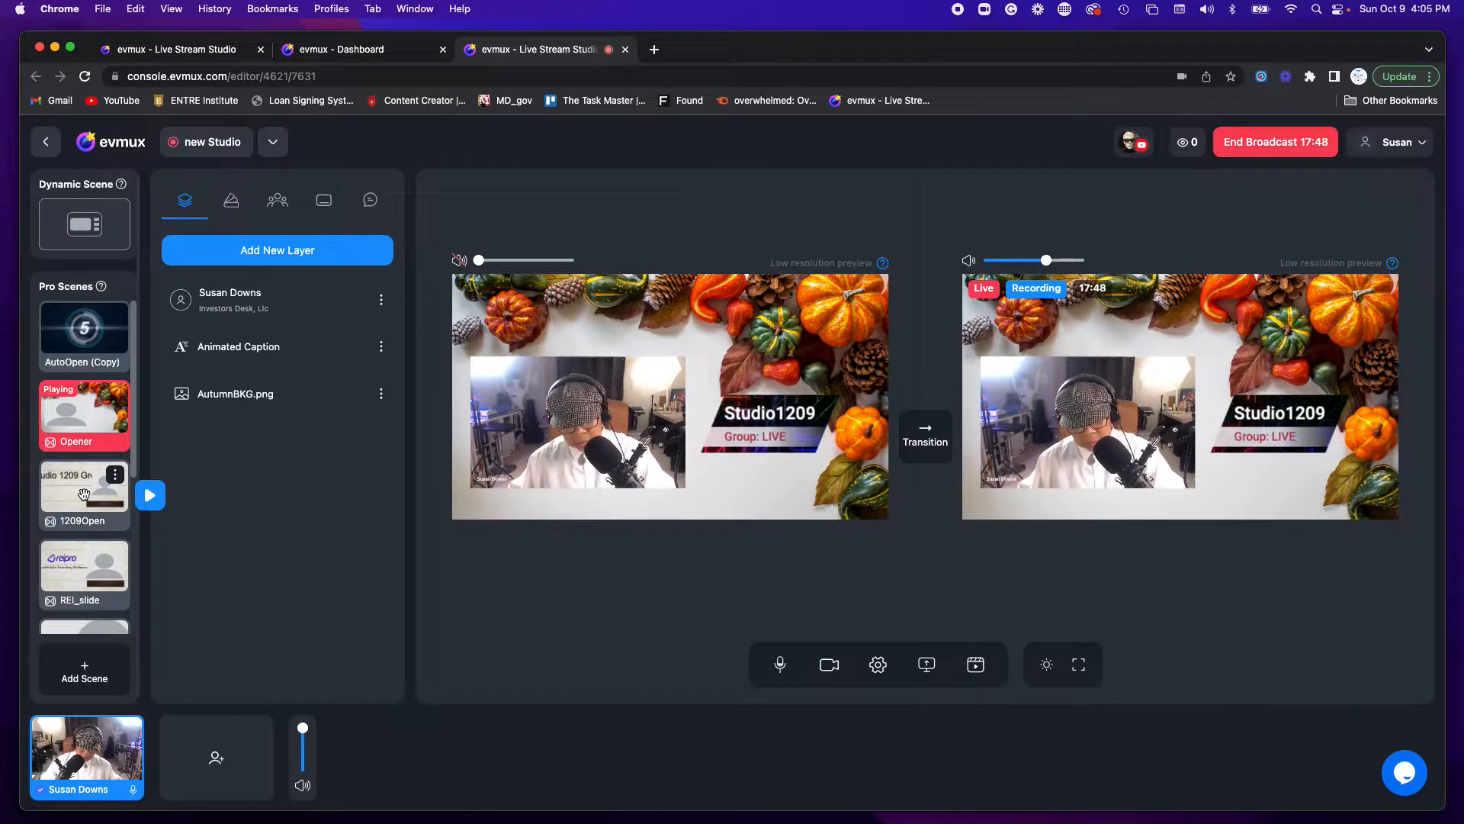
pyautogui.click(84, 493)
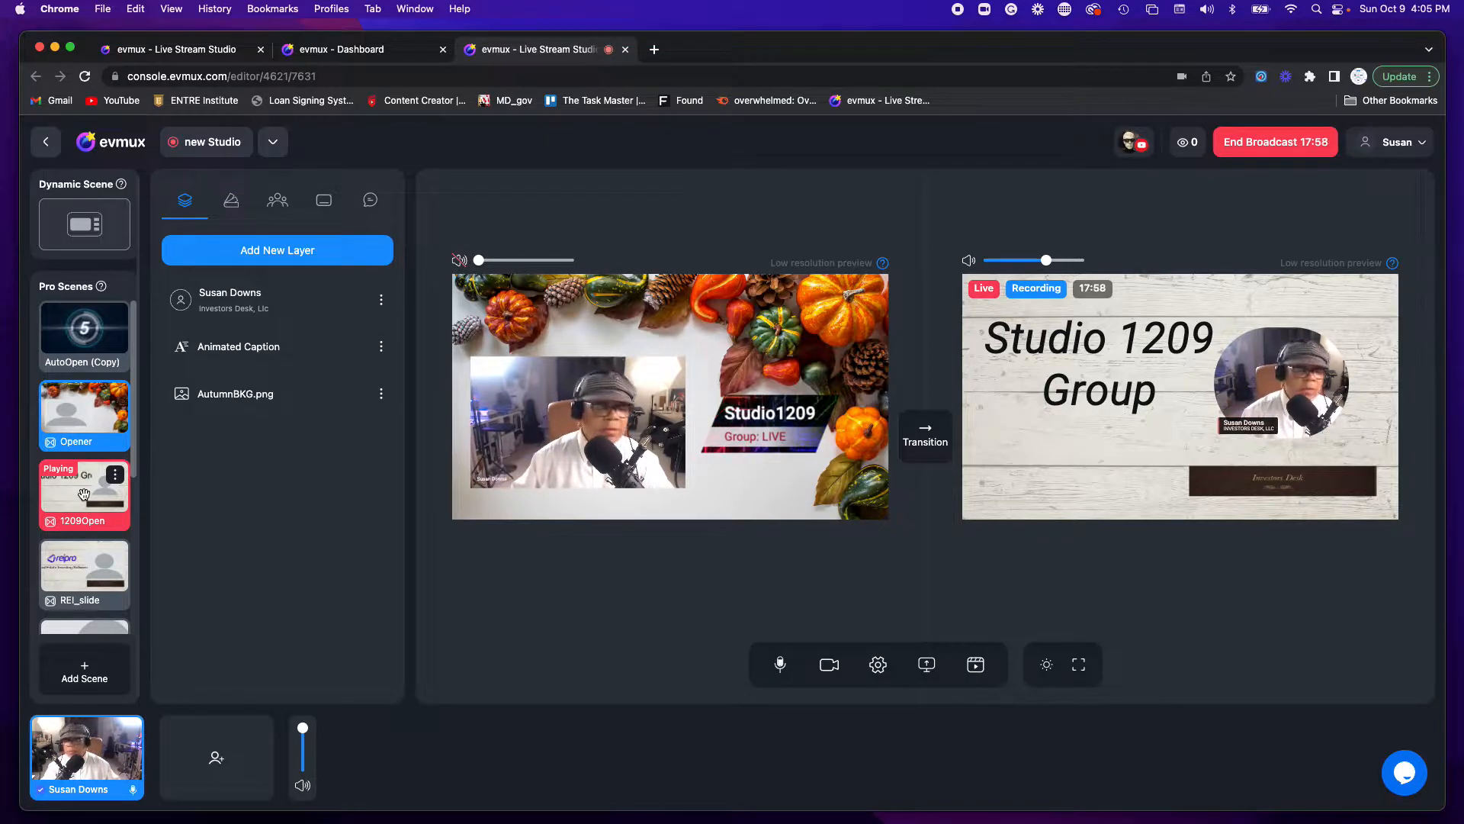
pyautogui.moveTo(141, 418)
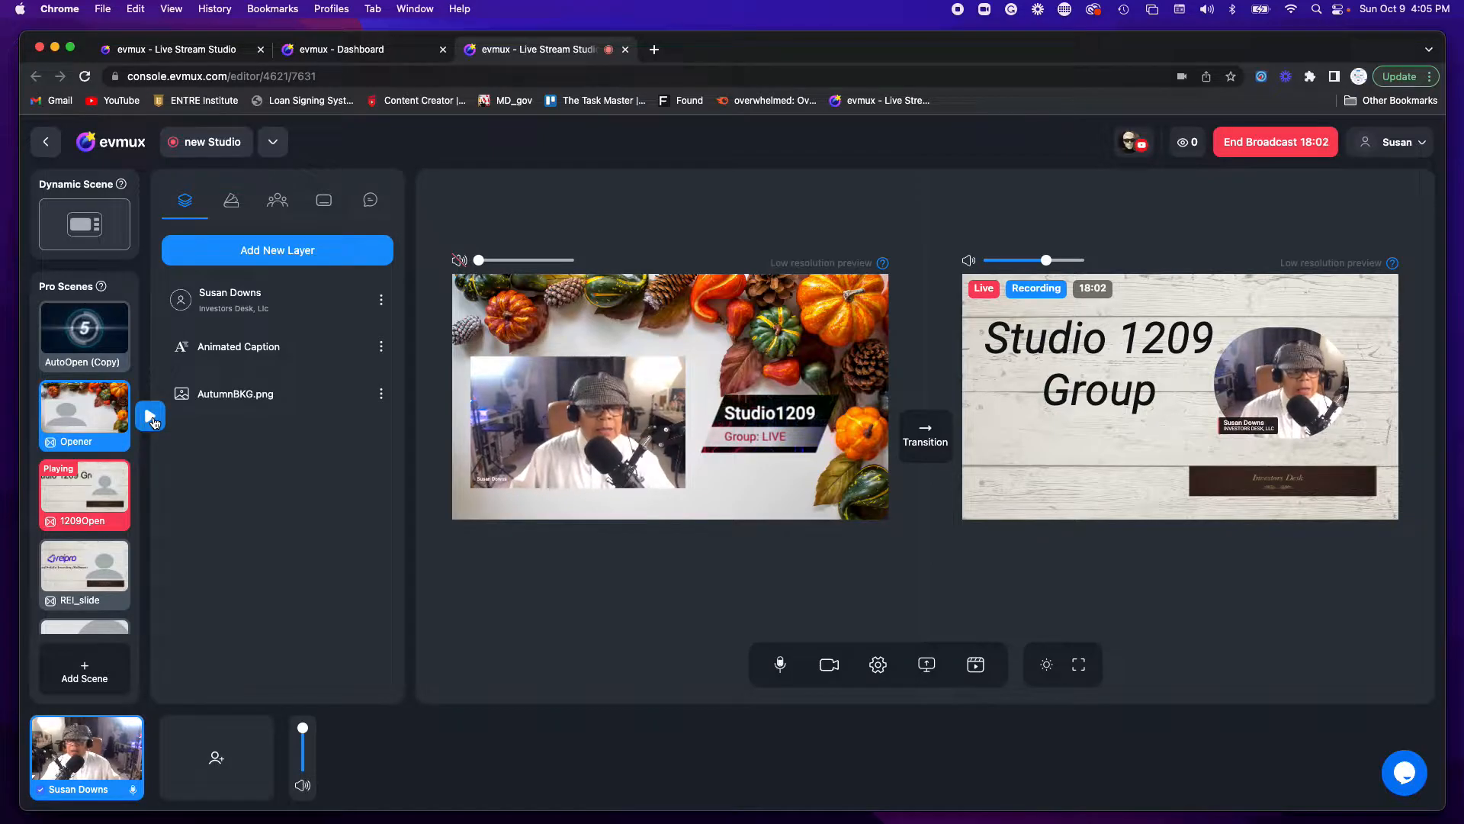
pyautogui.click(151, 417)
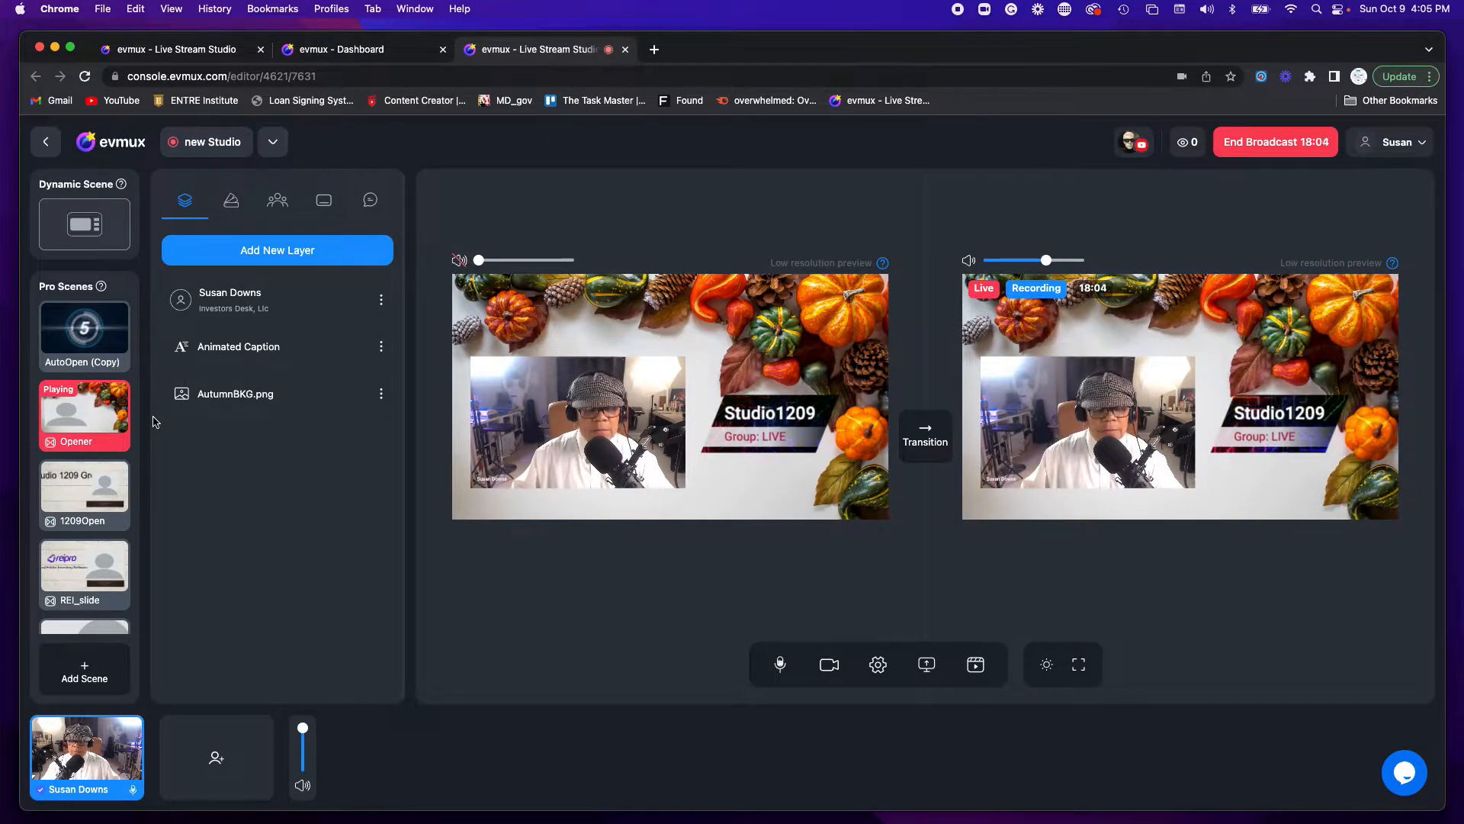
# Set the Opener scene's stinger transition to Zoom In/Out and save it
pyautogui.moveTo(117, 399)
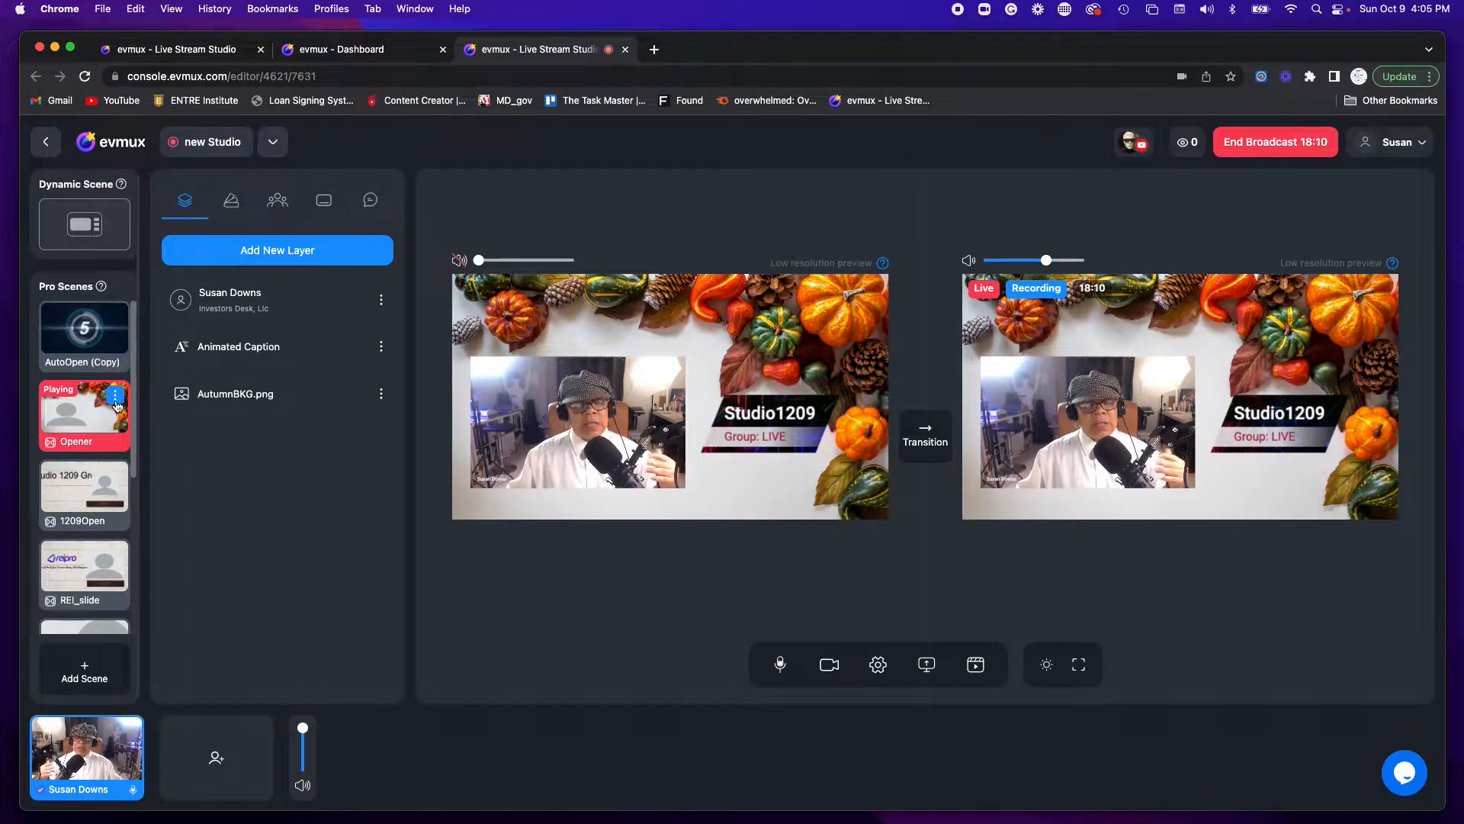
pyautogui.click(116, 397)
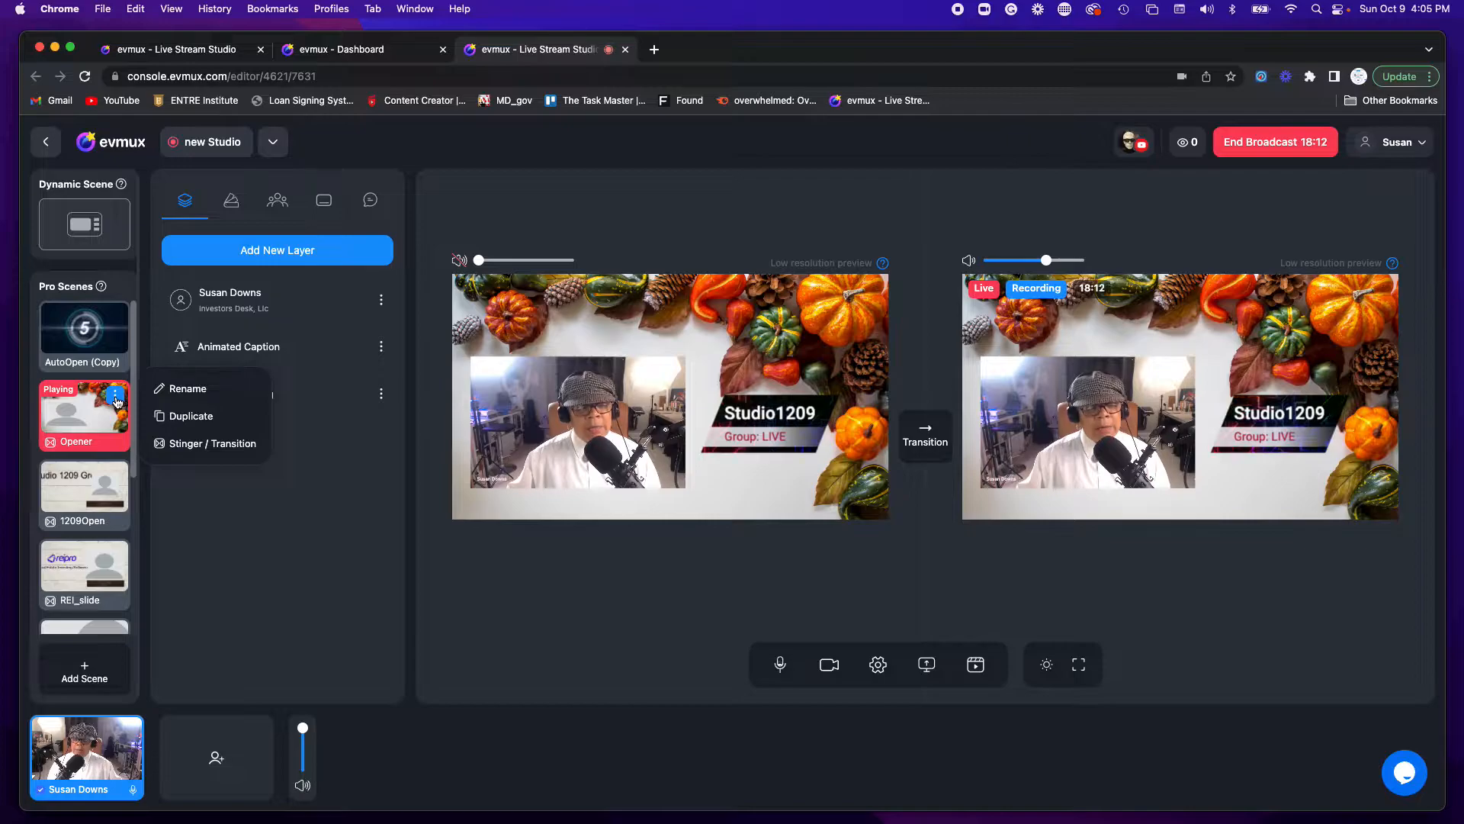
pyautogui.click(197, 446)
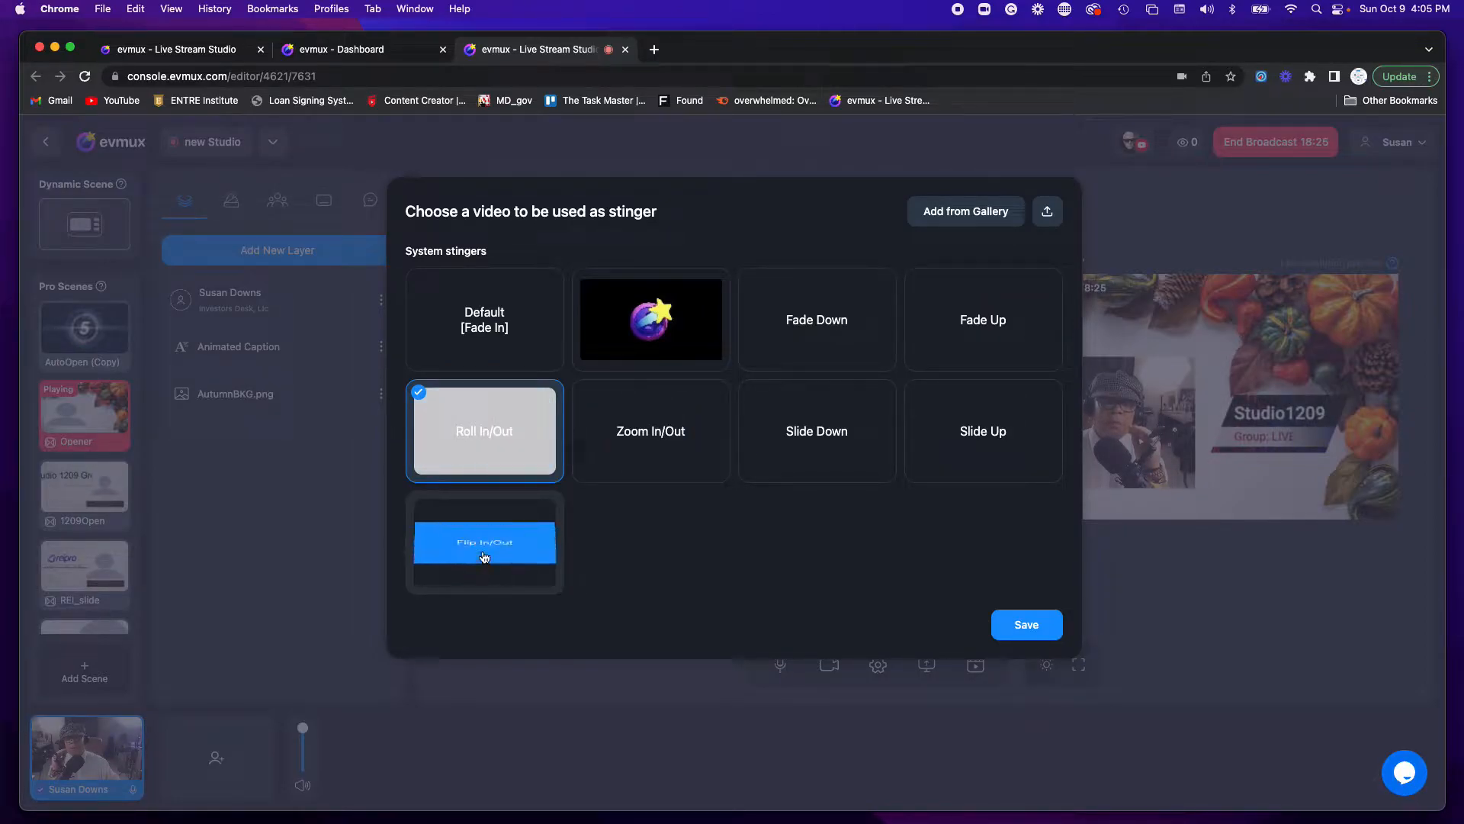
pyautogui.click(658, 435)
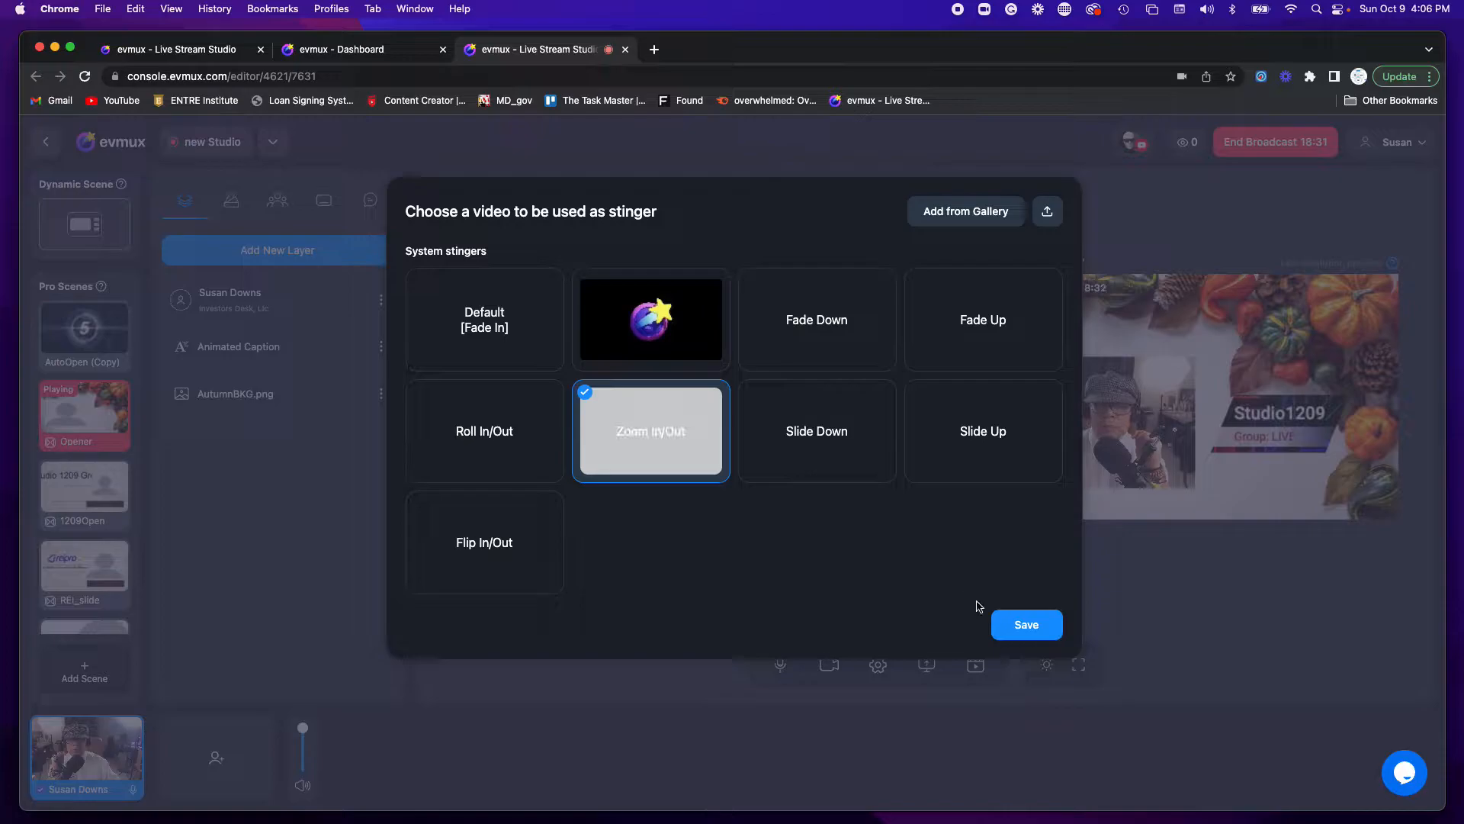
pyautogui.click(1026, 625)
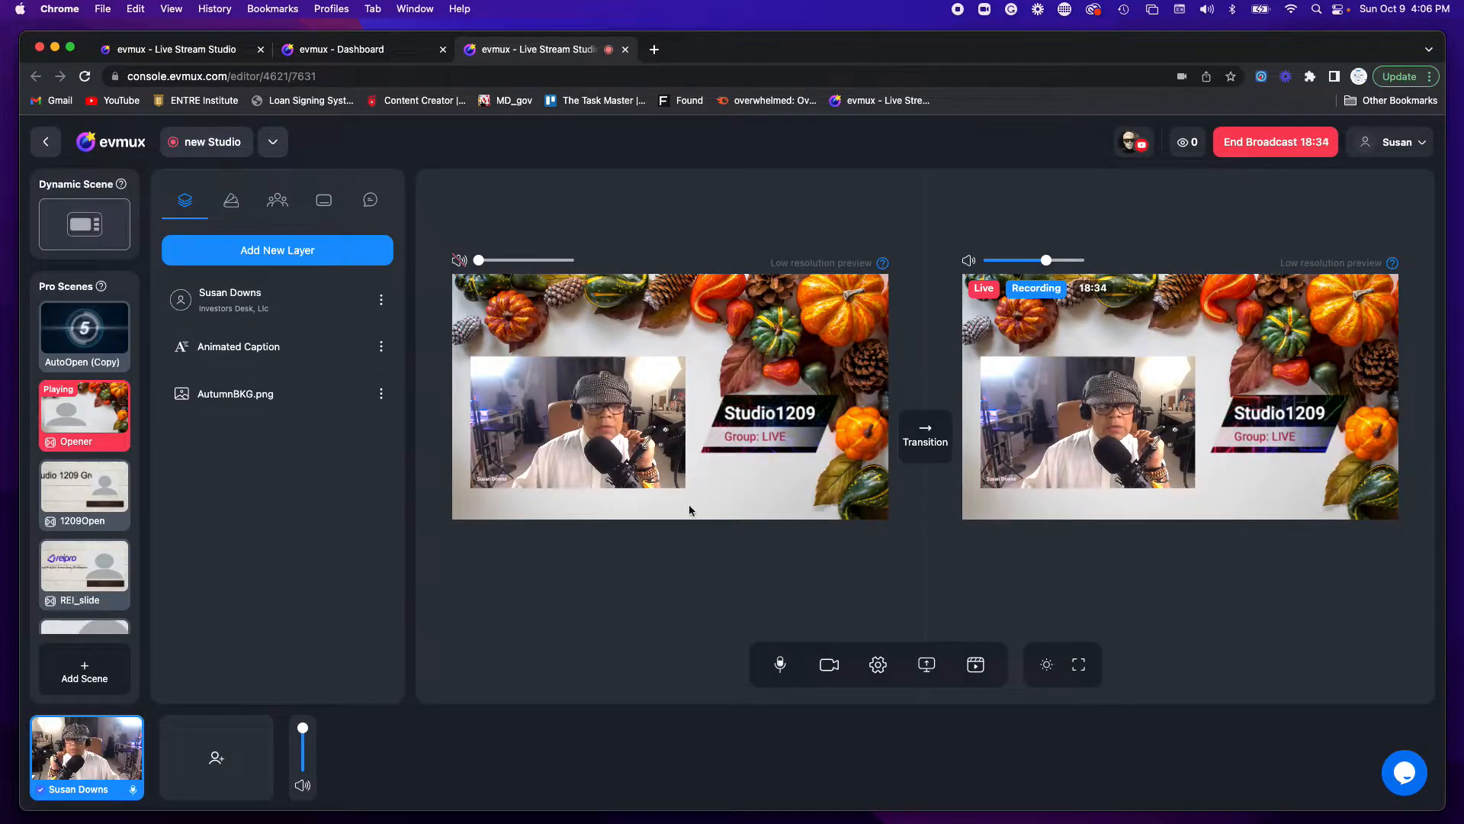
# Preview the 1209Open scene and take it live, and do the same with Opener to show its new transition
pyautogui.moveTo(90, 490)
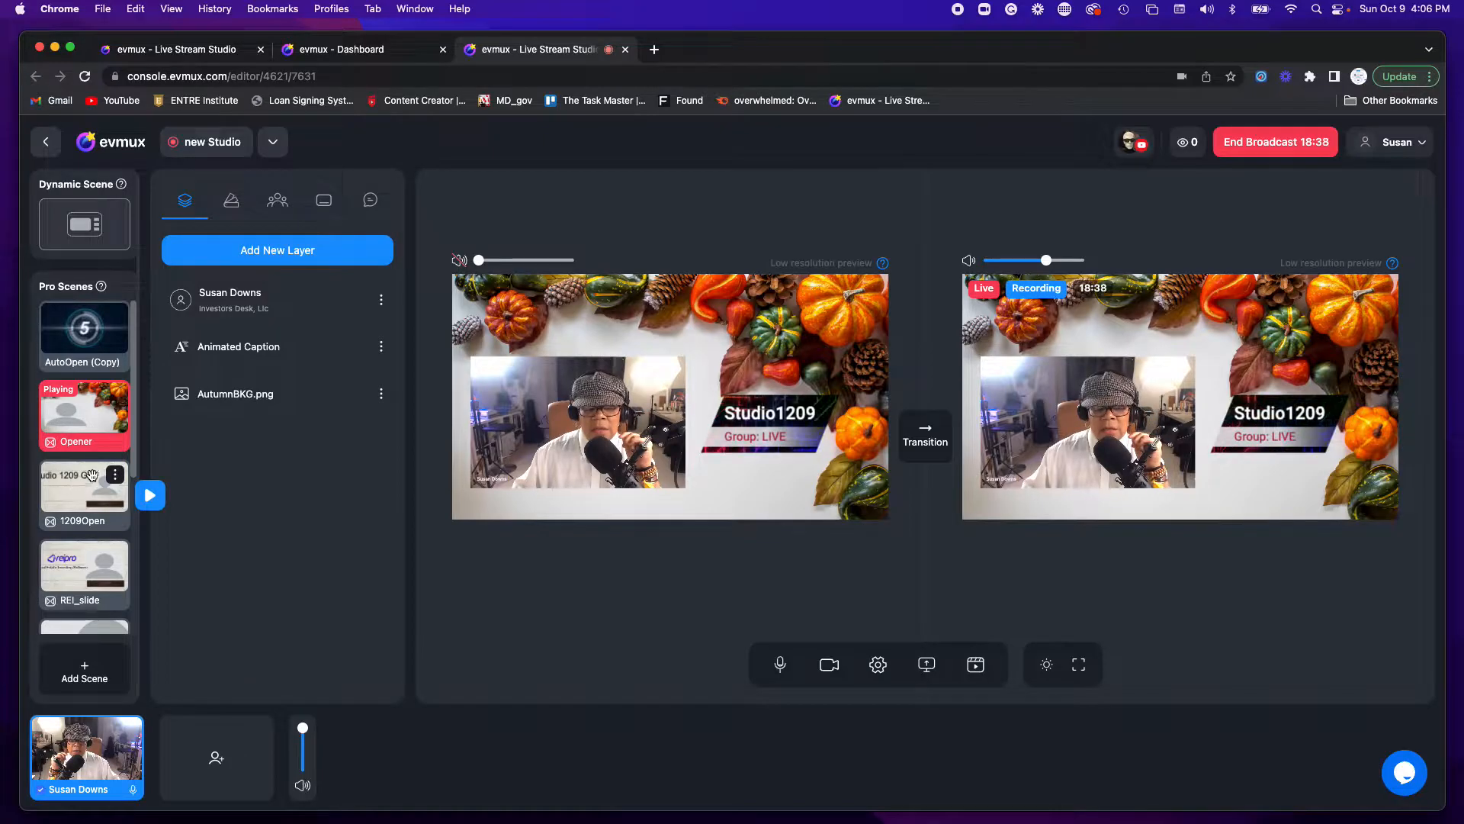
pyautogui.moveTo(109, 551)
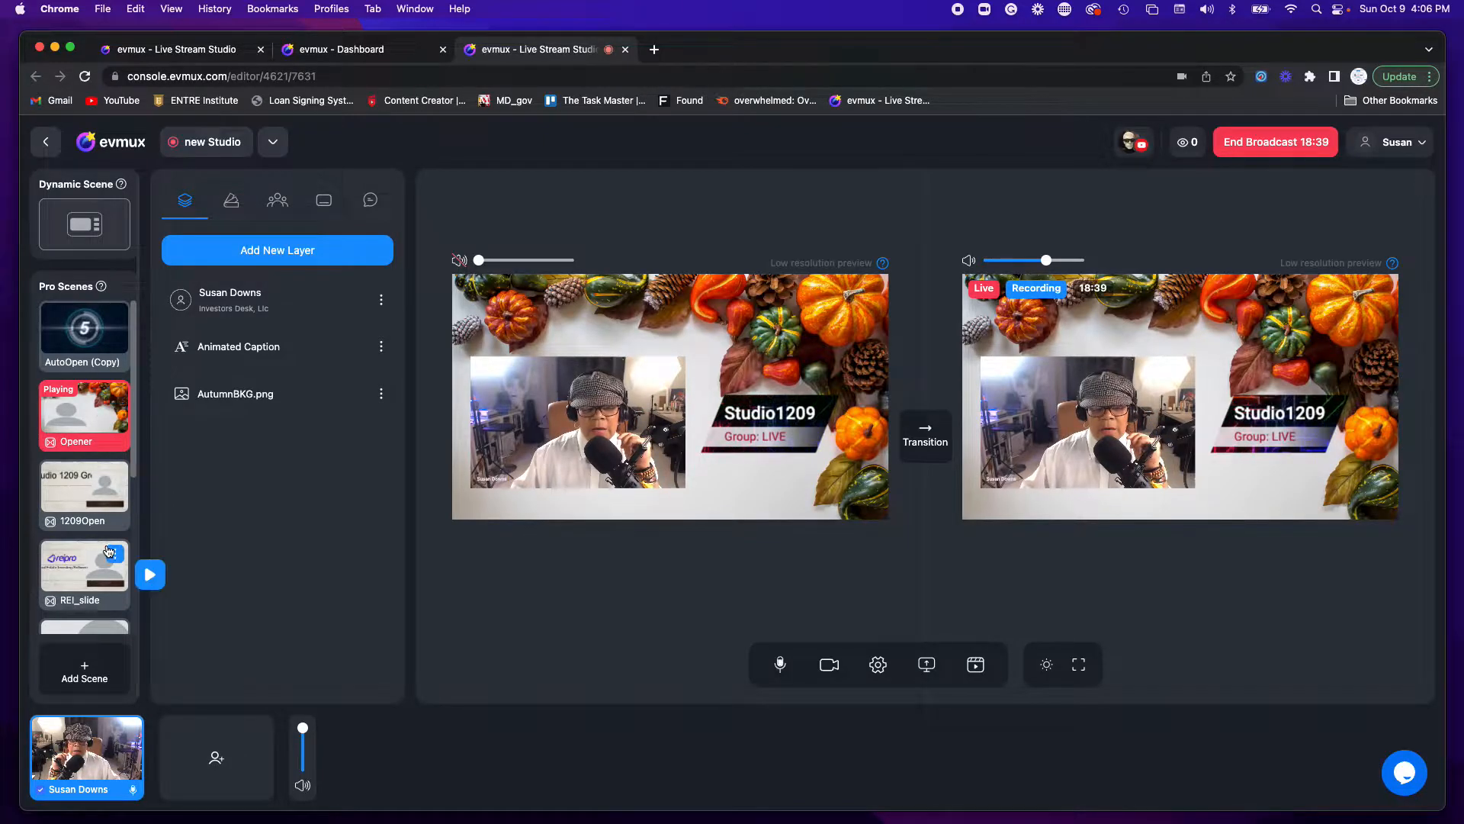
pyautogui.click(87, 500)
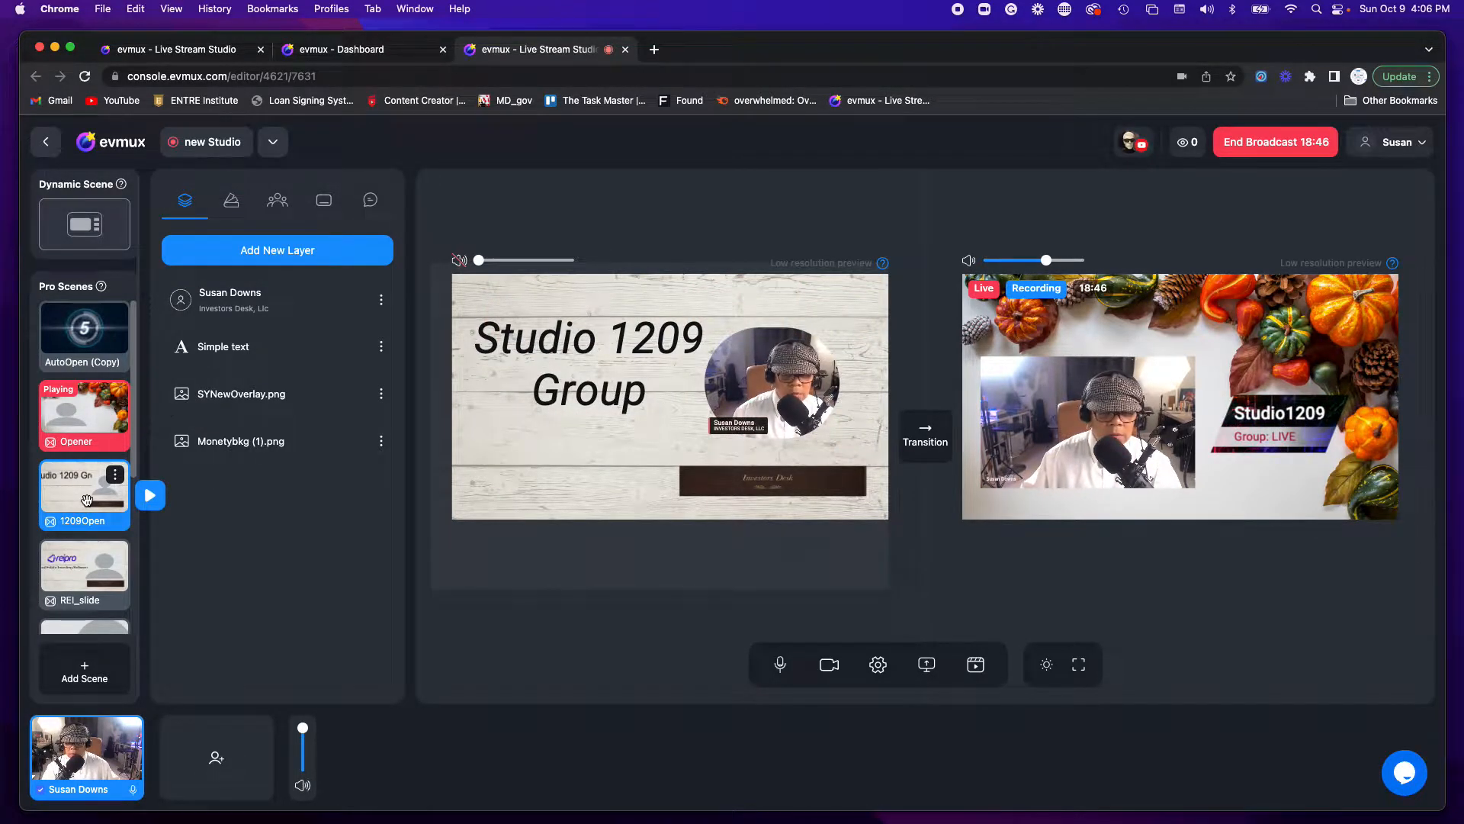
pyautogui.click(86, 499)
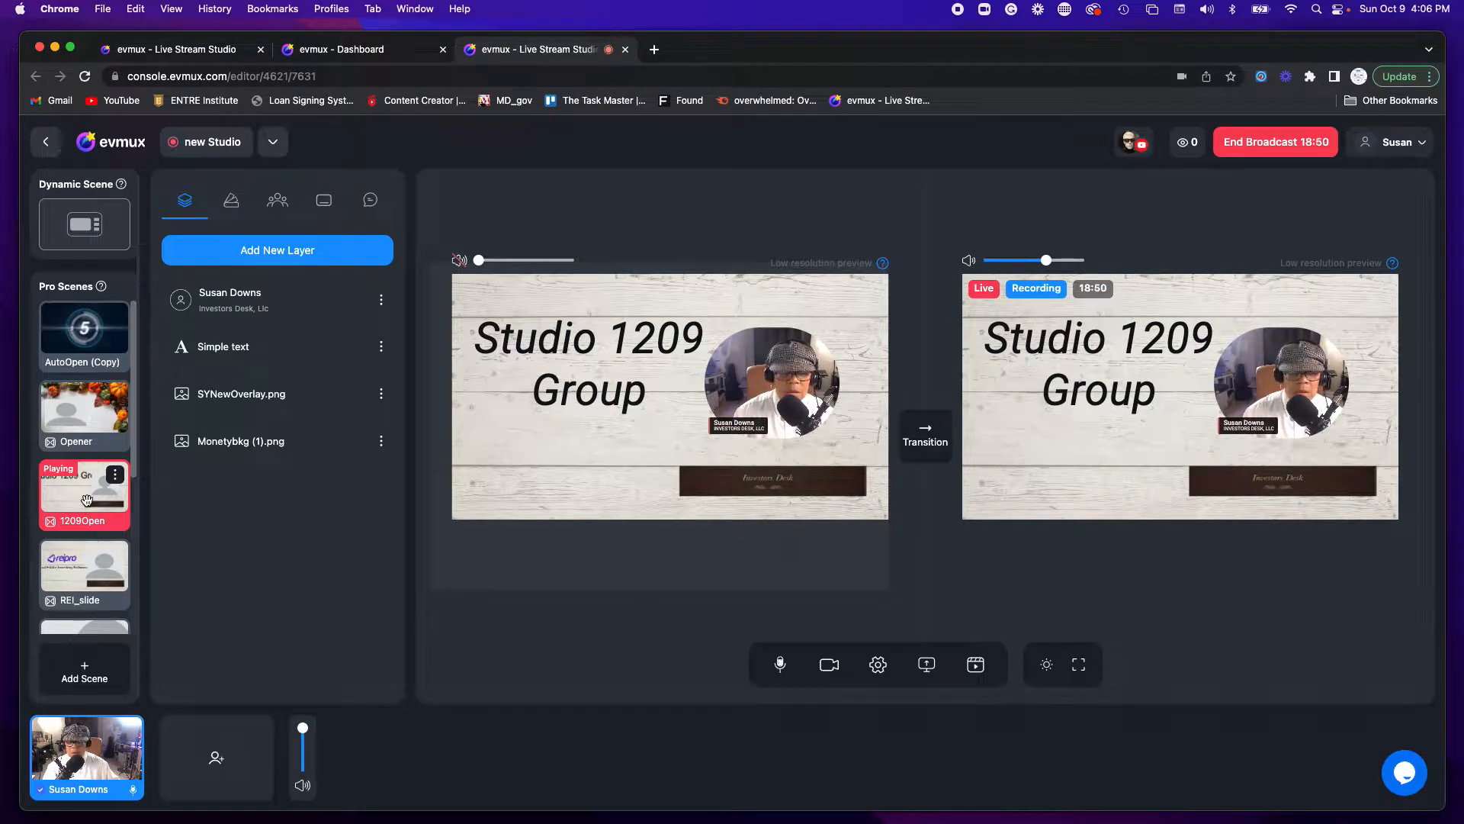
pyautogui.click(97, 433)
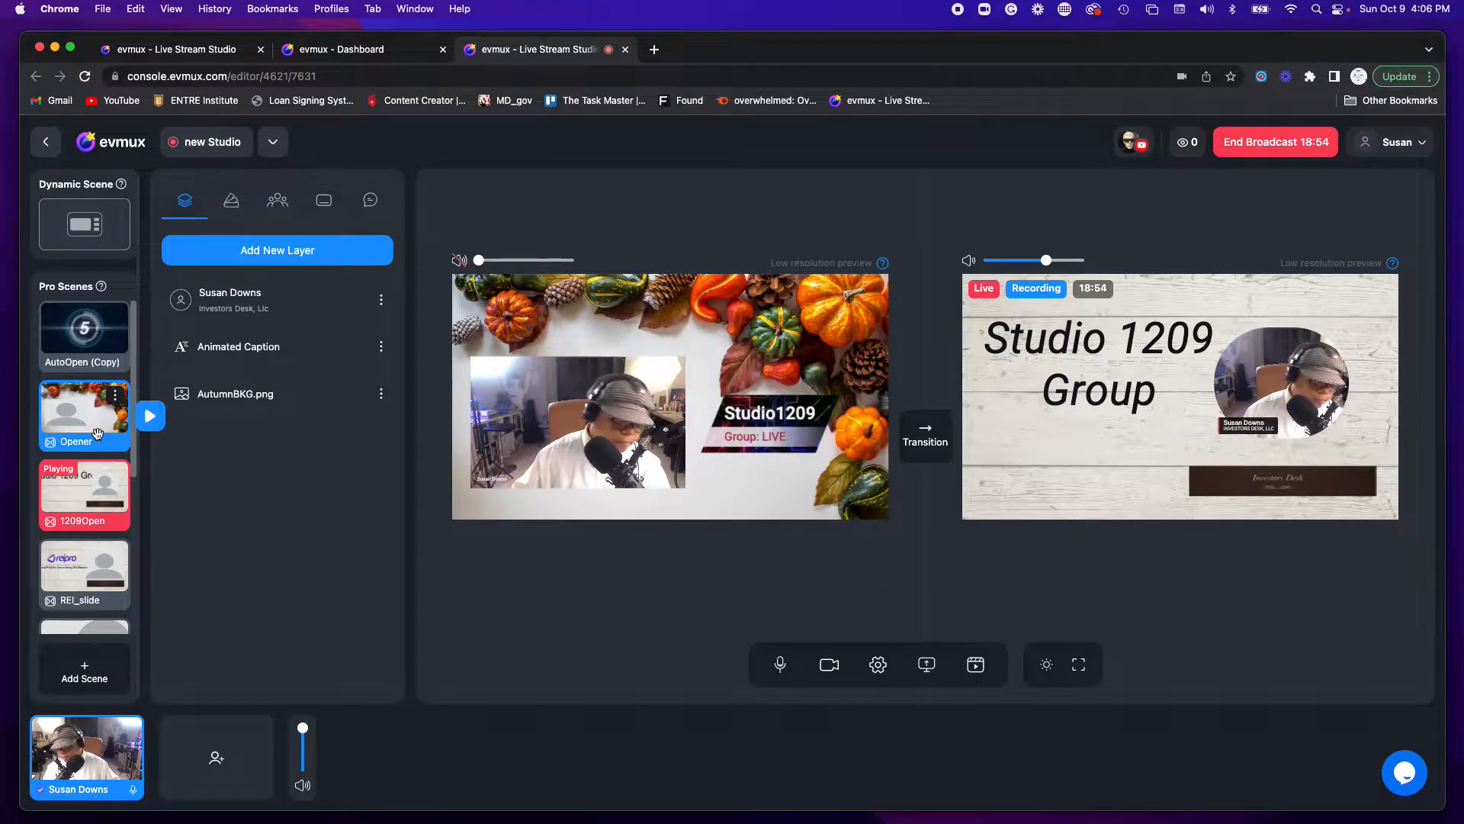
pyautogui.click(97, 434)
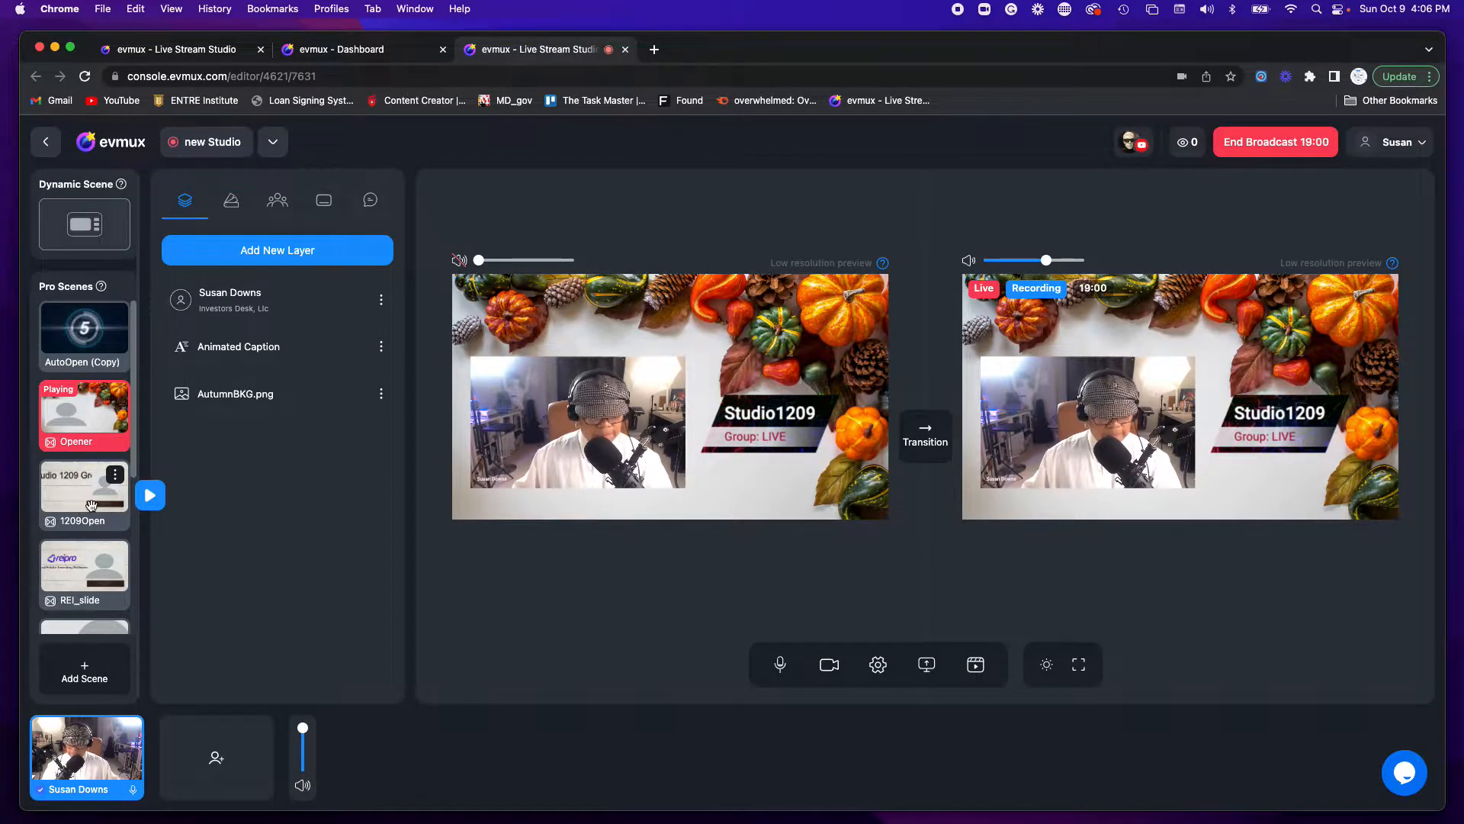
# Move the 1209Open scene above Opener in the Pro Scenes list, preview it and take it live
pyautogui.moveTo(92, 503); pyautogui.dragTo(93, 421)
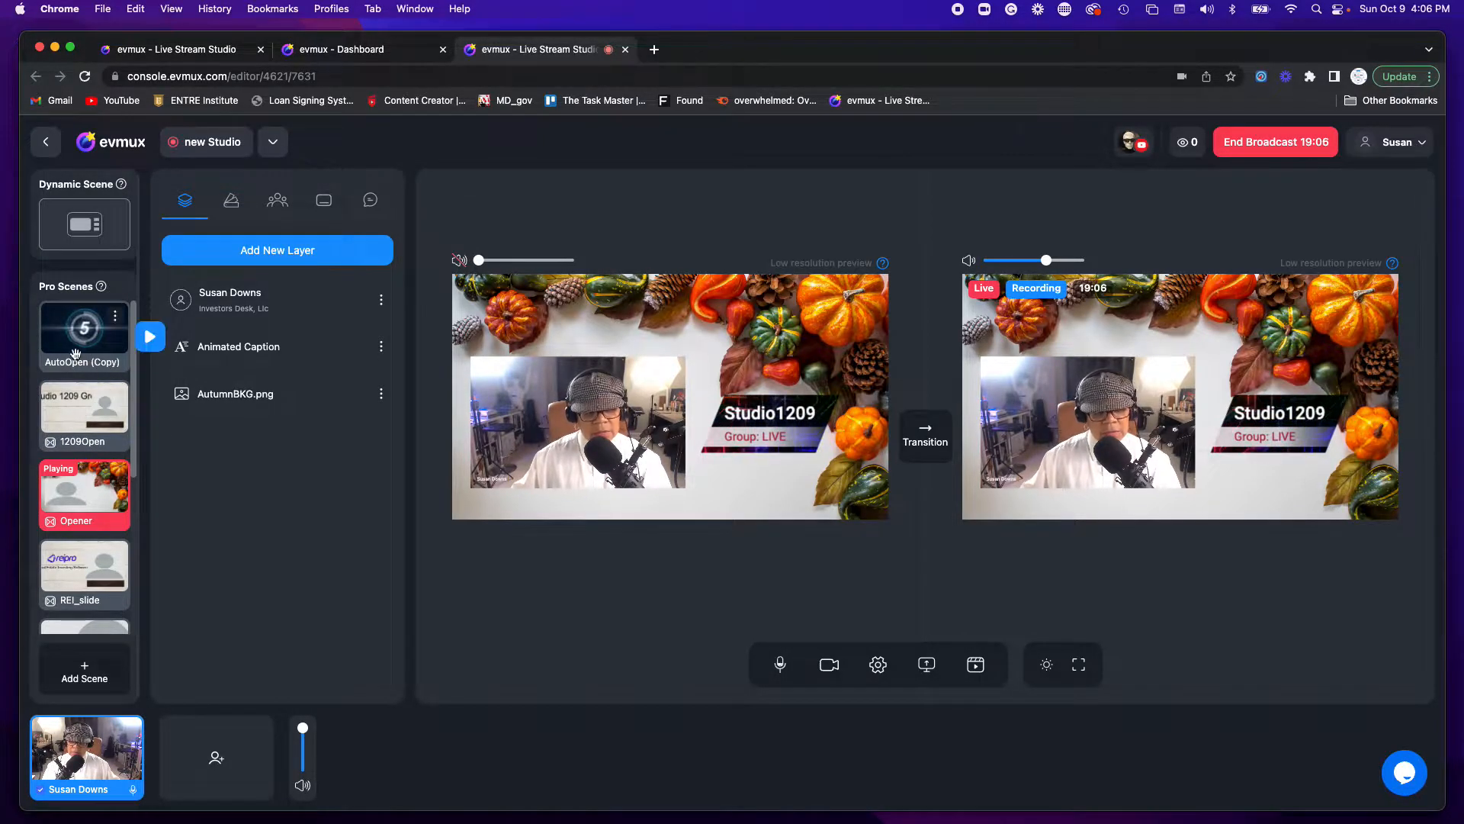
pyautogui.click(80, 416)
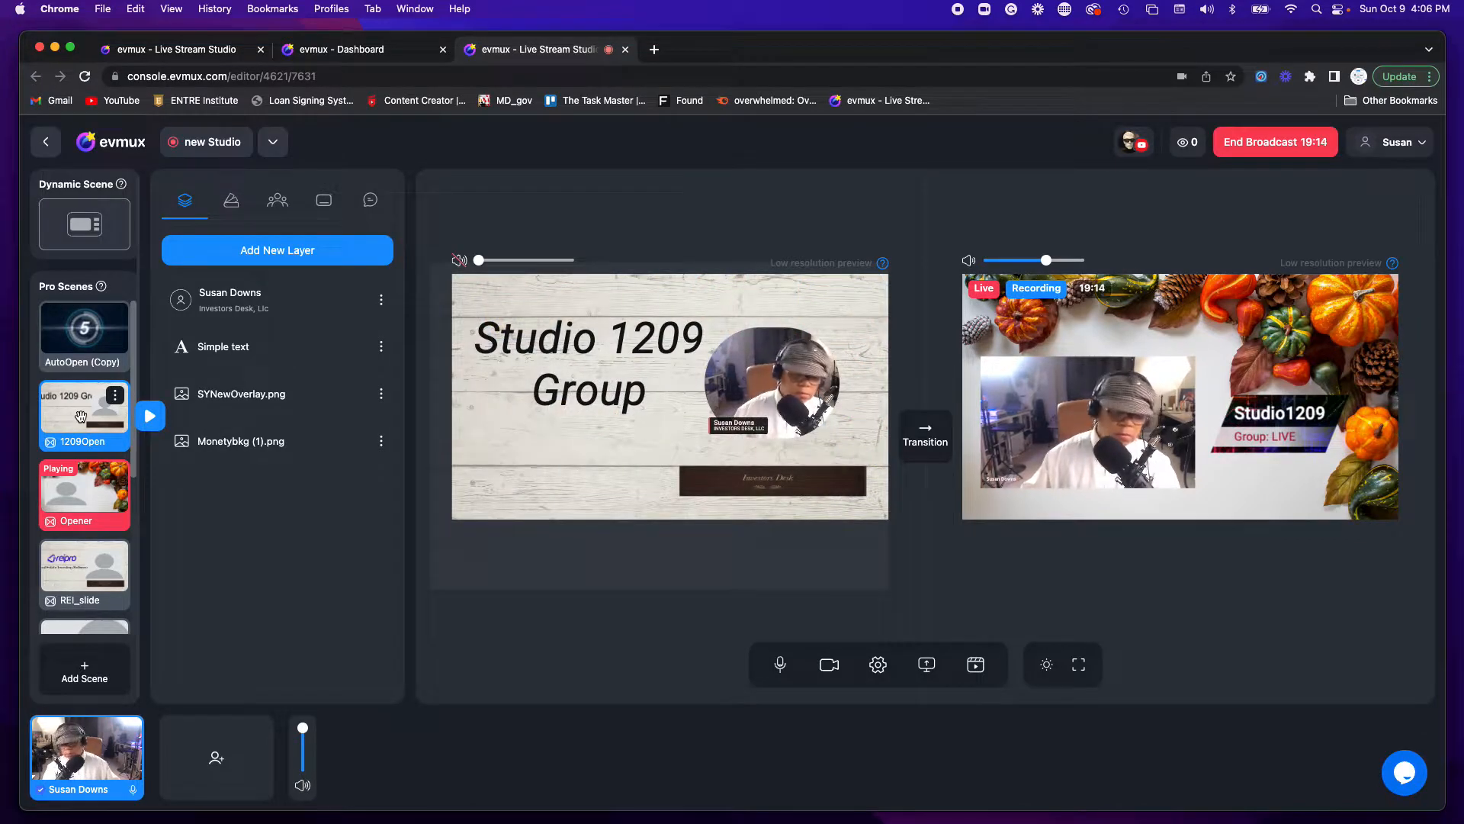
pyautogui.click(81, 417)
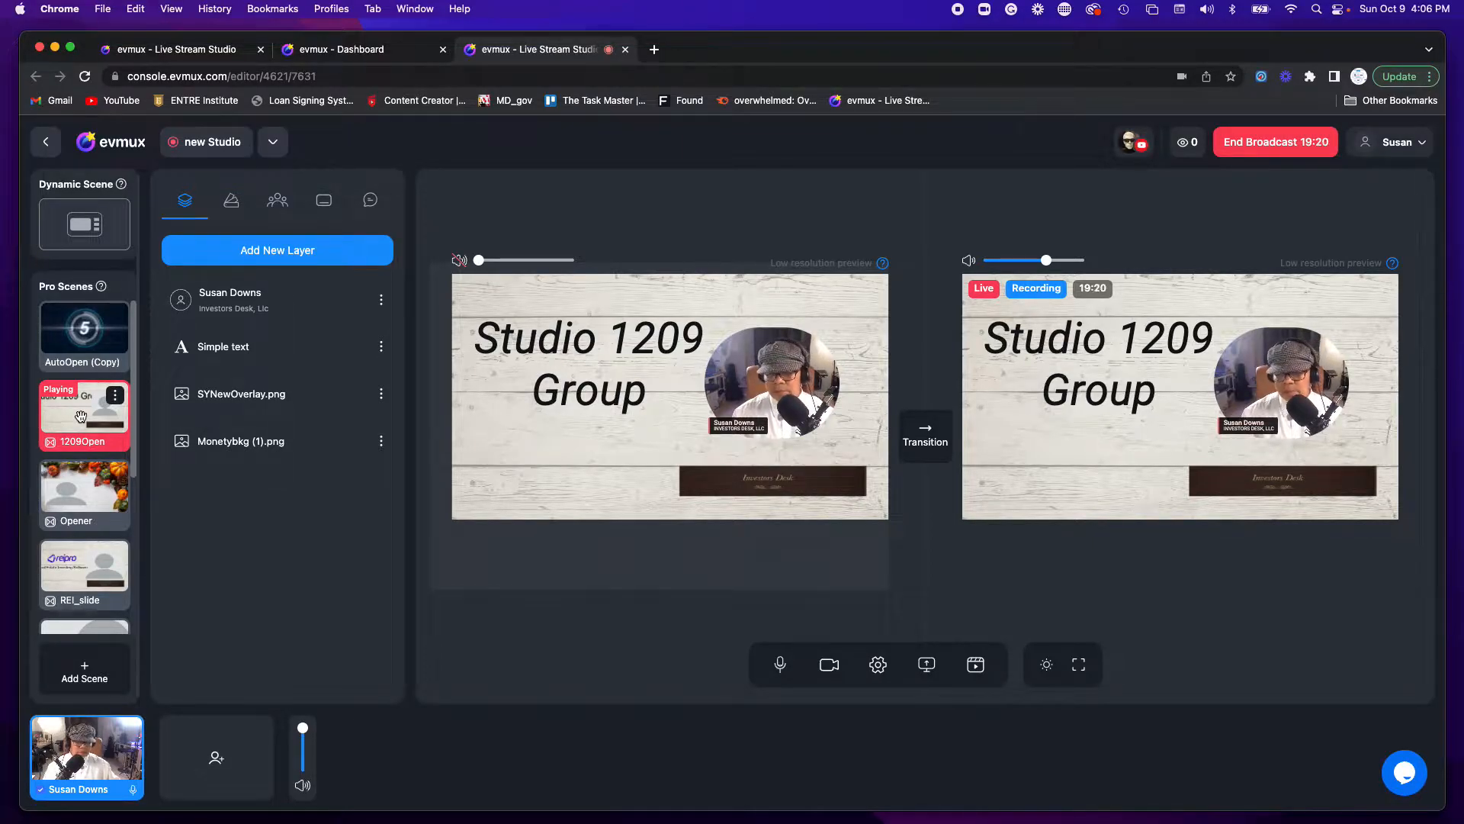
# Play the AutoOpen (Copy) countdown scene live and follow it with the 1209Open scene
pyautogui.press('1')
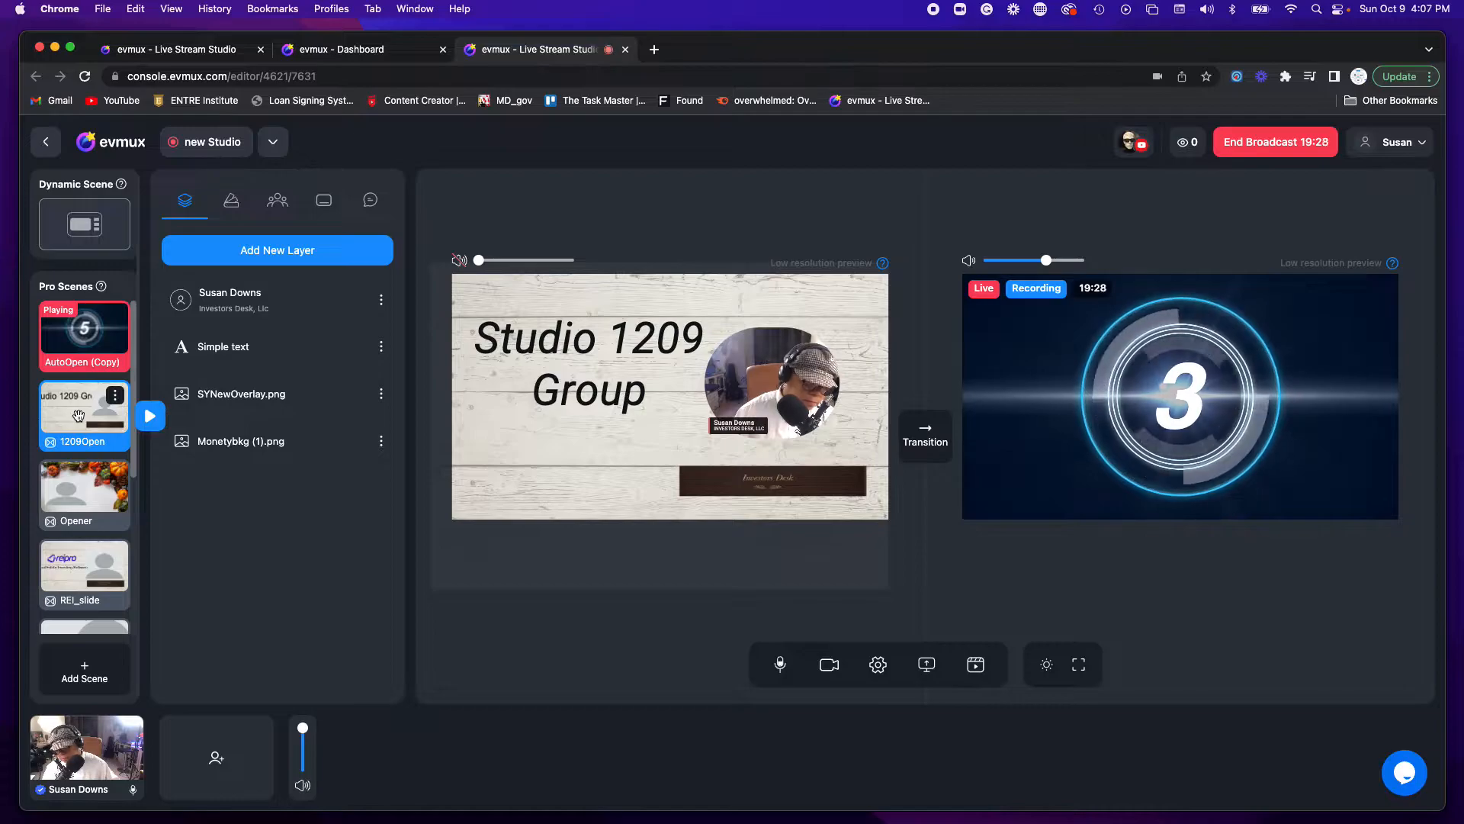
pyautogui.click(78, 415)
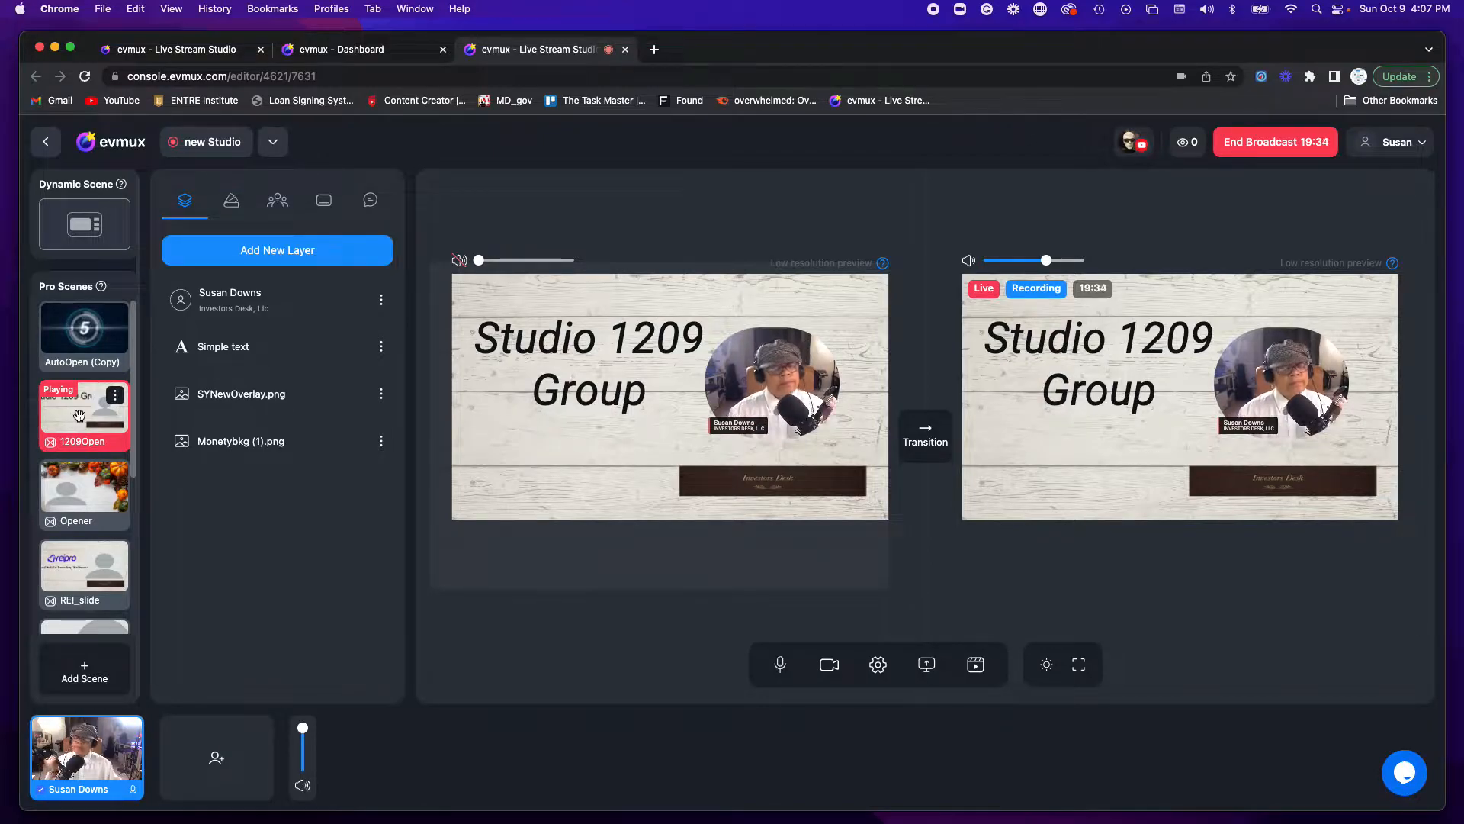
# Set the 1209Open scene's stinger transition to Flip In/Out and save it
pyautogui.click(116, 396)
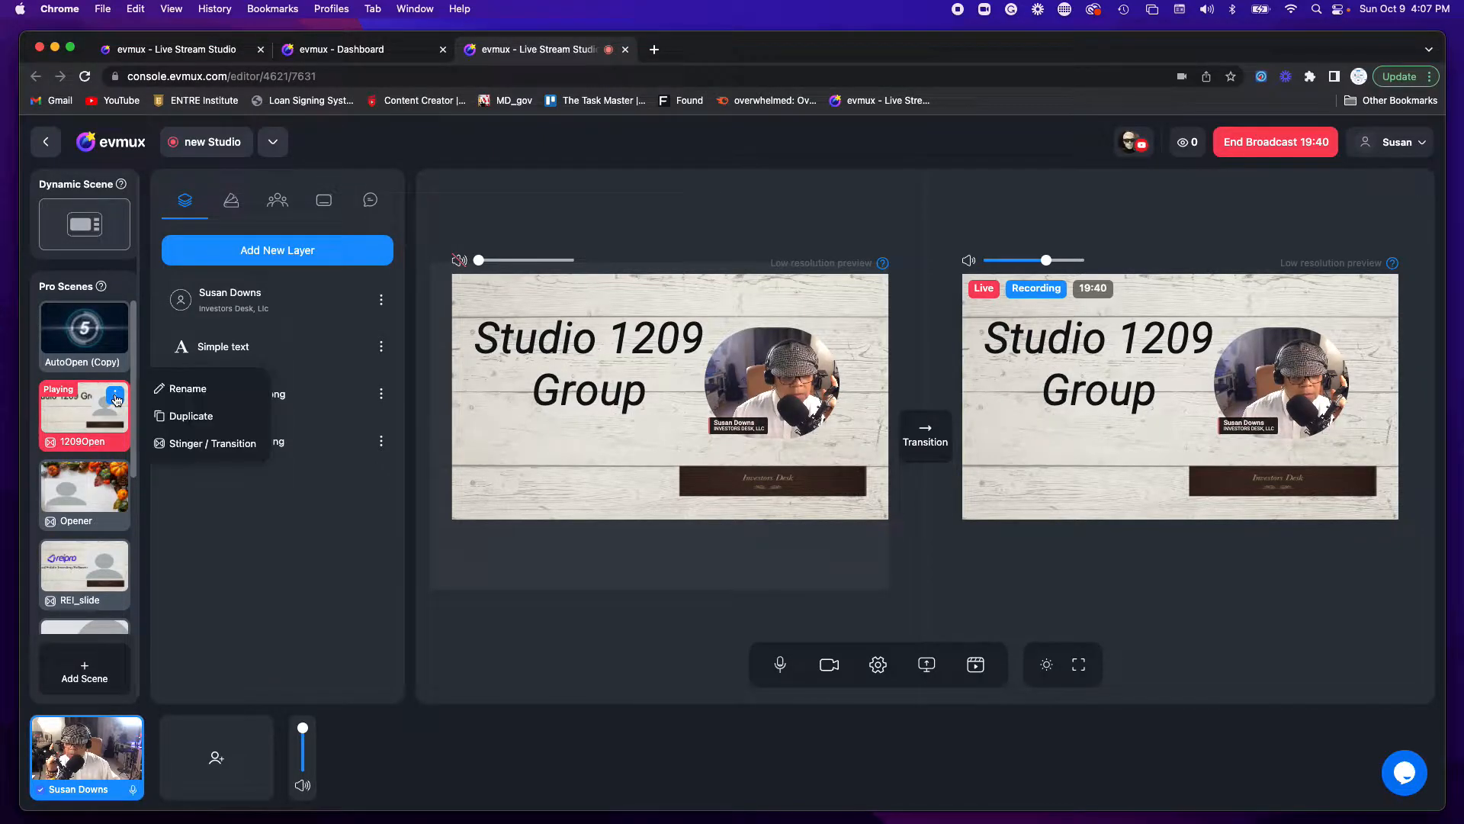
pyautogui.click(195, 448)
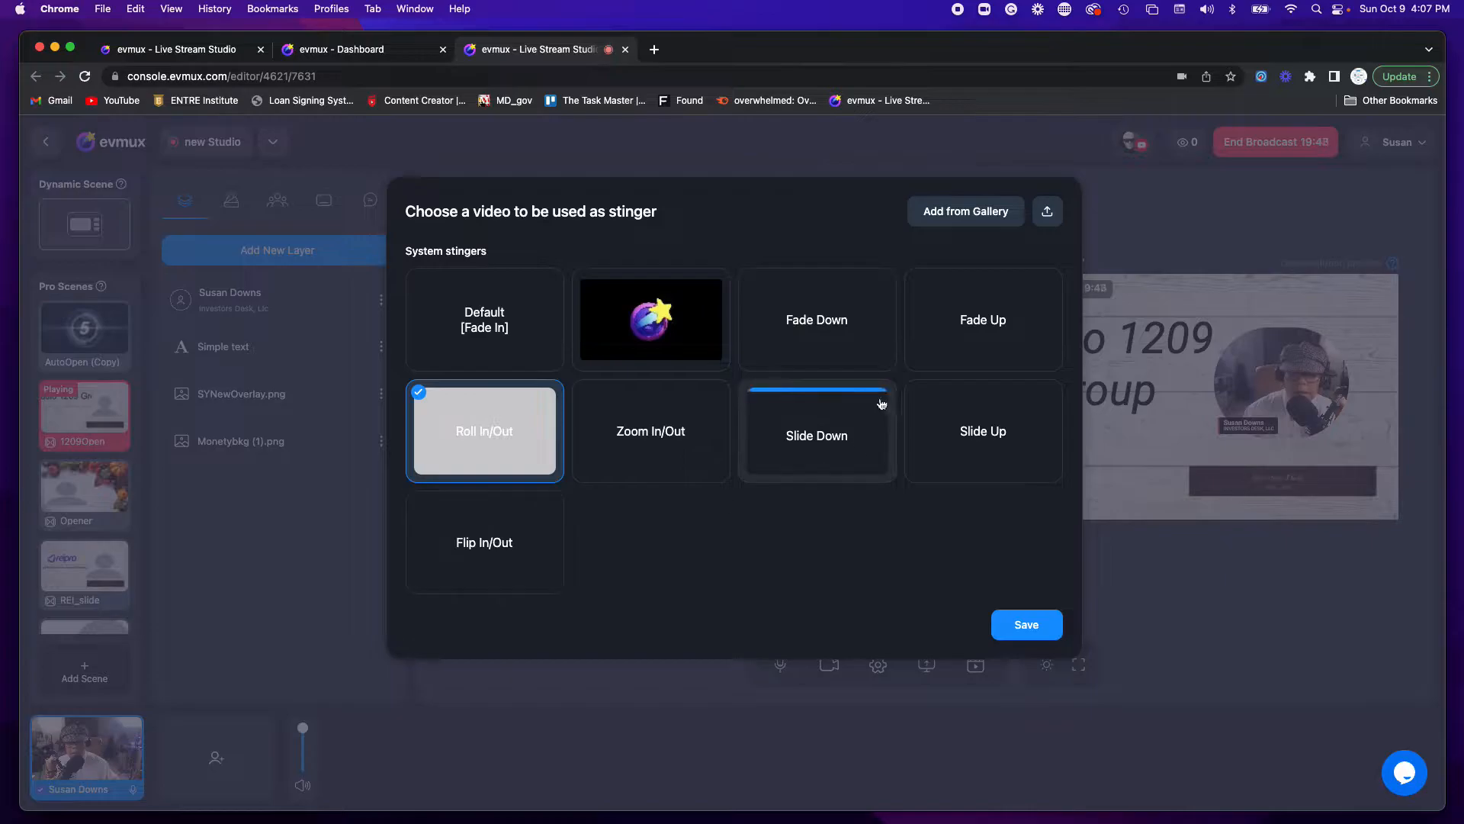
pyautogui.click(662, 451)
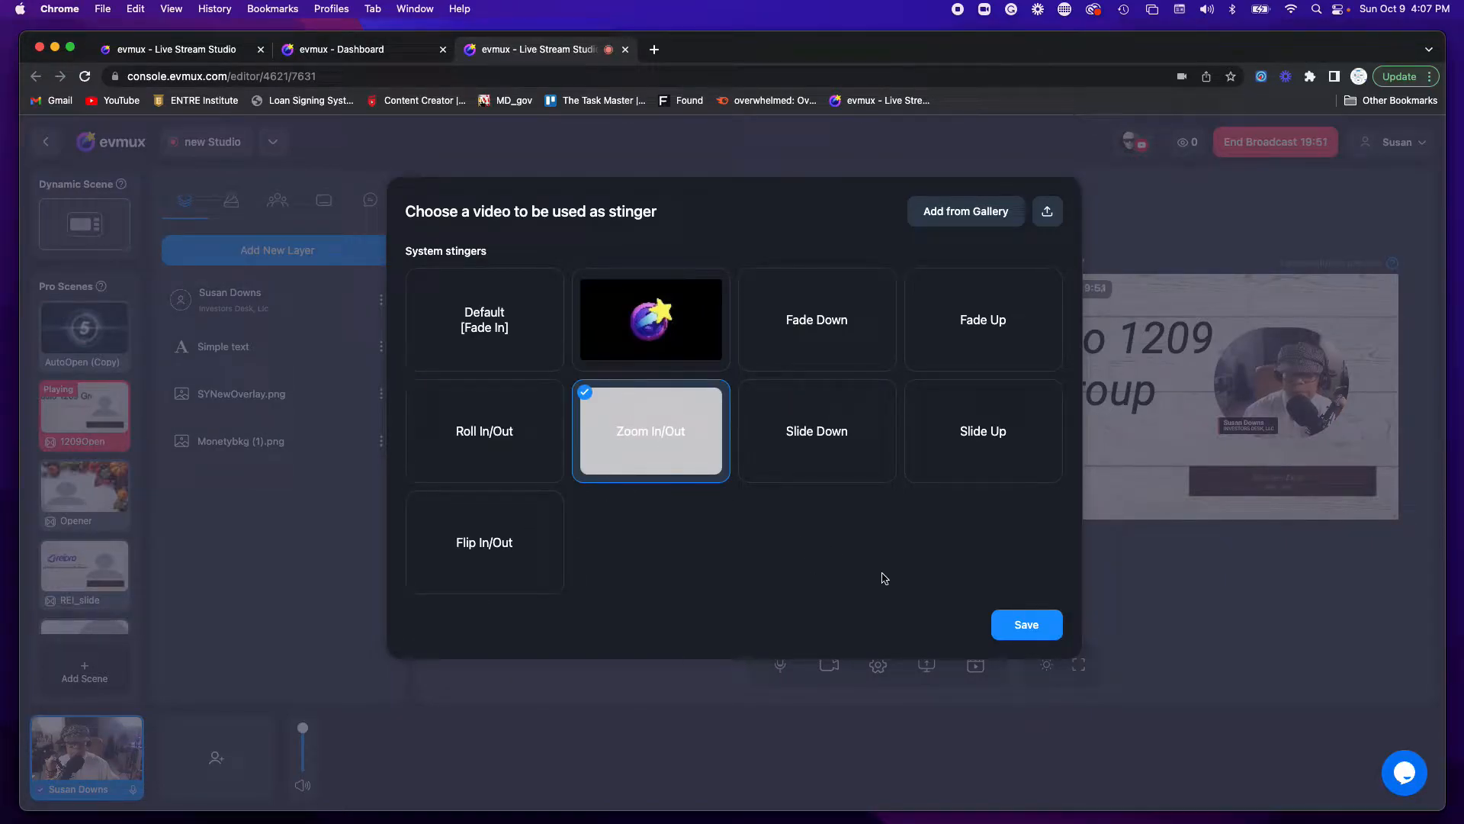
pyautogui.click(496, 527)
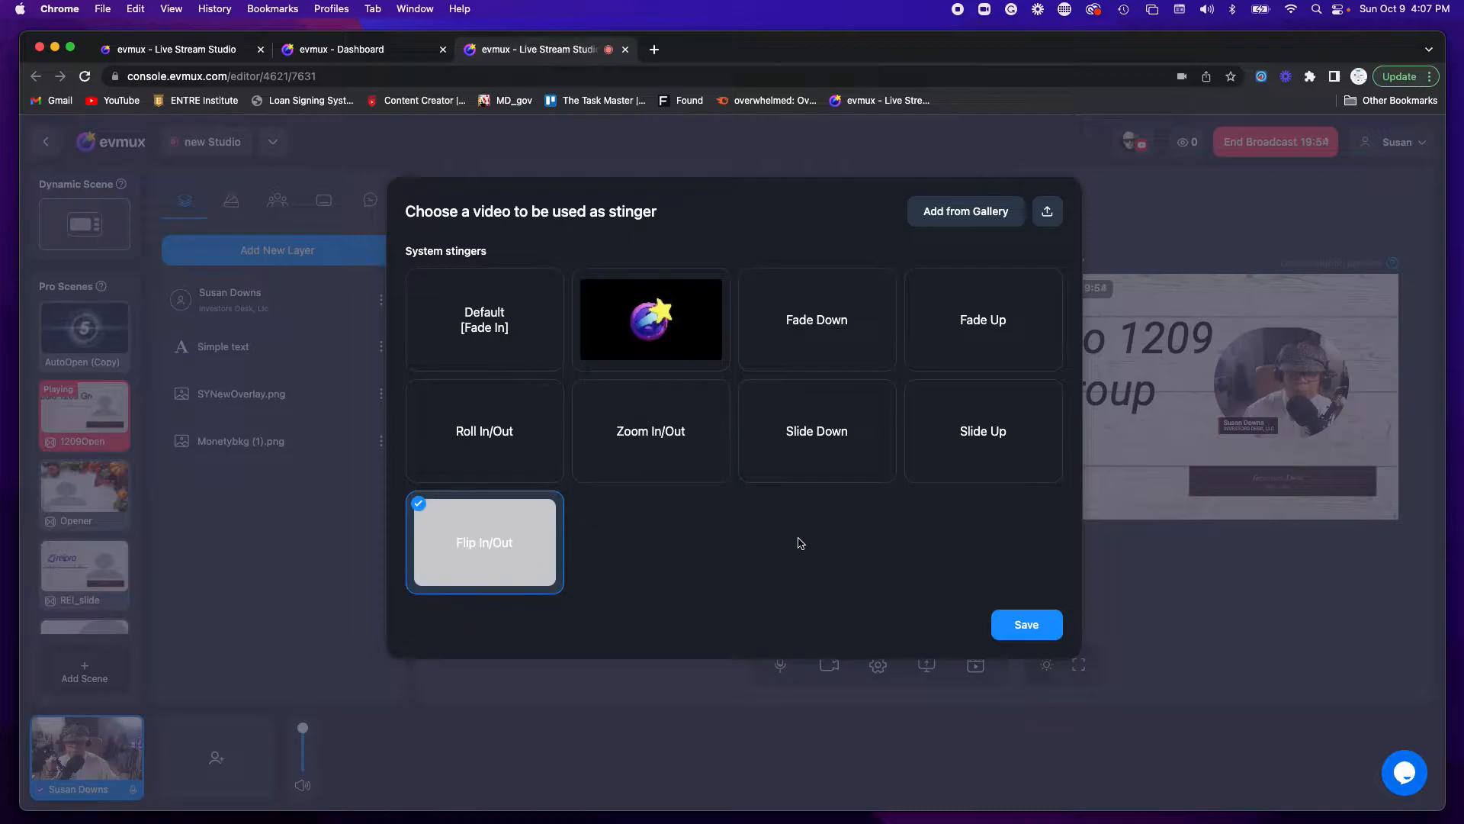
pyautogui.click(1026, 624)
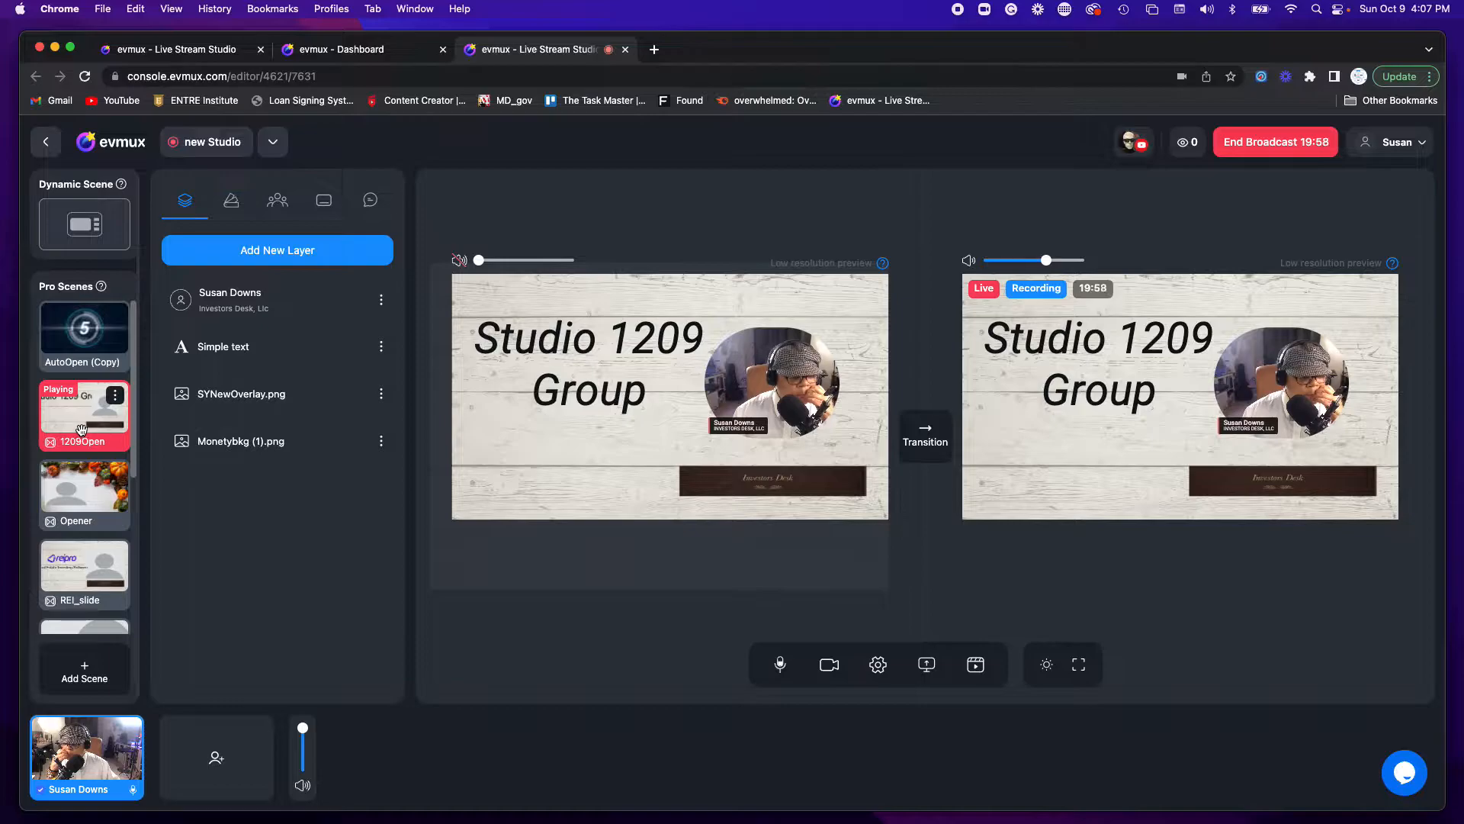
# Preview the Opener scene below 1209Open and take it live
pyautogui.moveTo(87, 500)
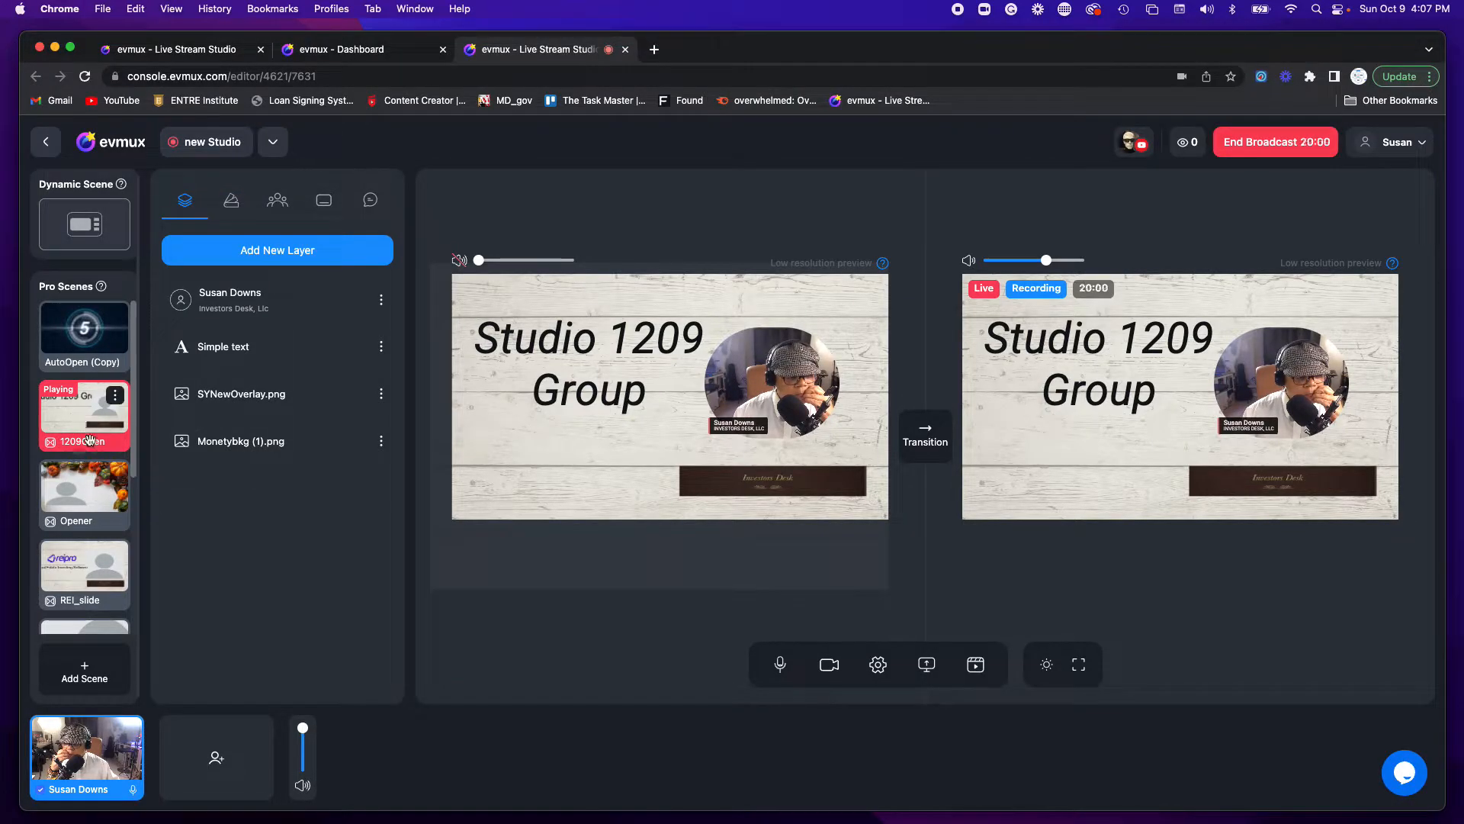
pyautogui.click(86, 499)
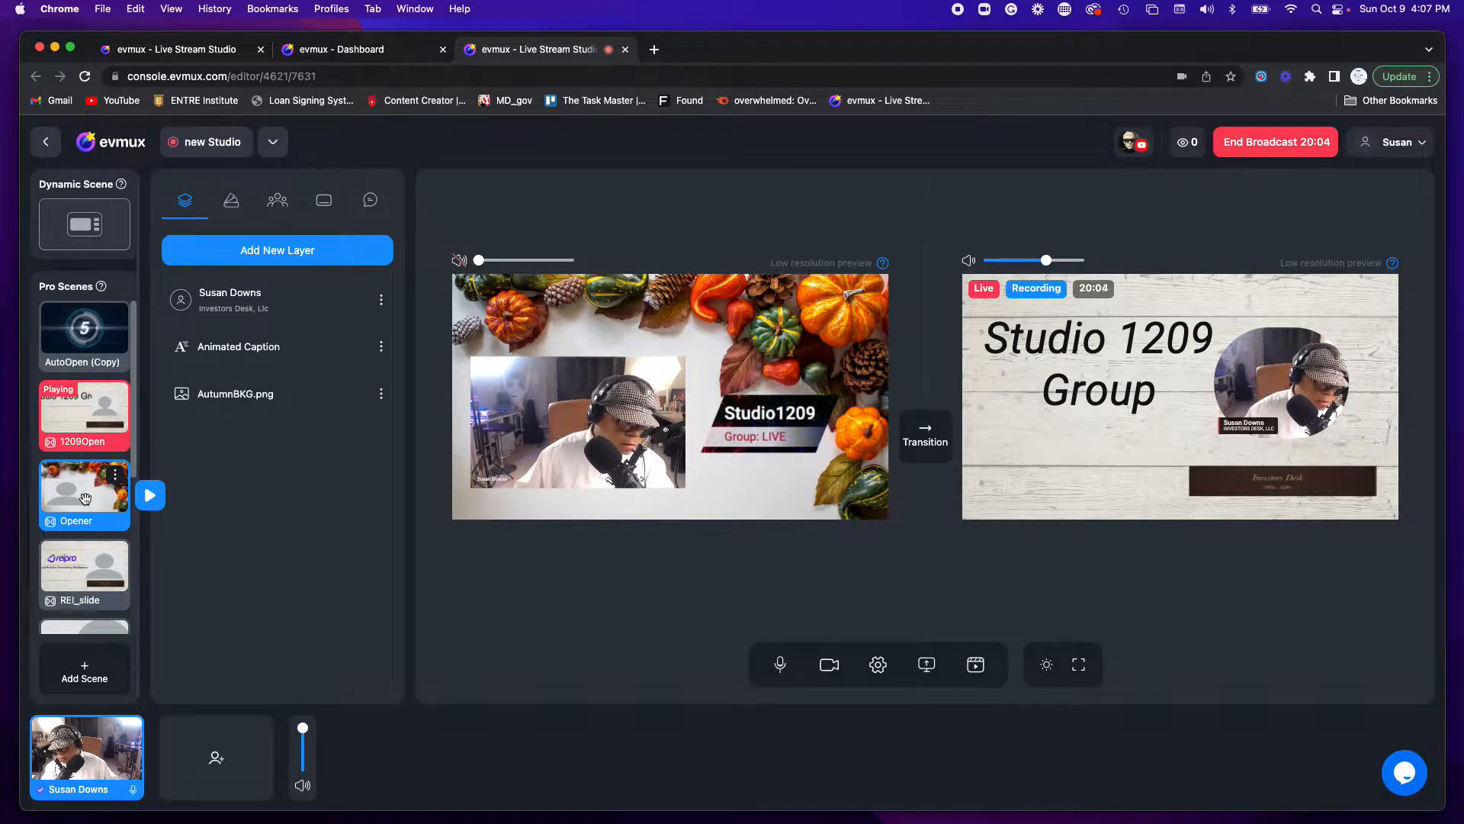
pyautogui.click(85, 499)
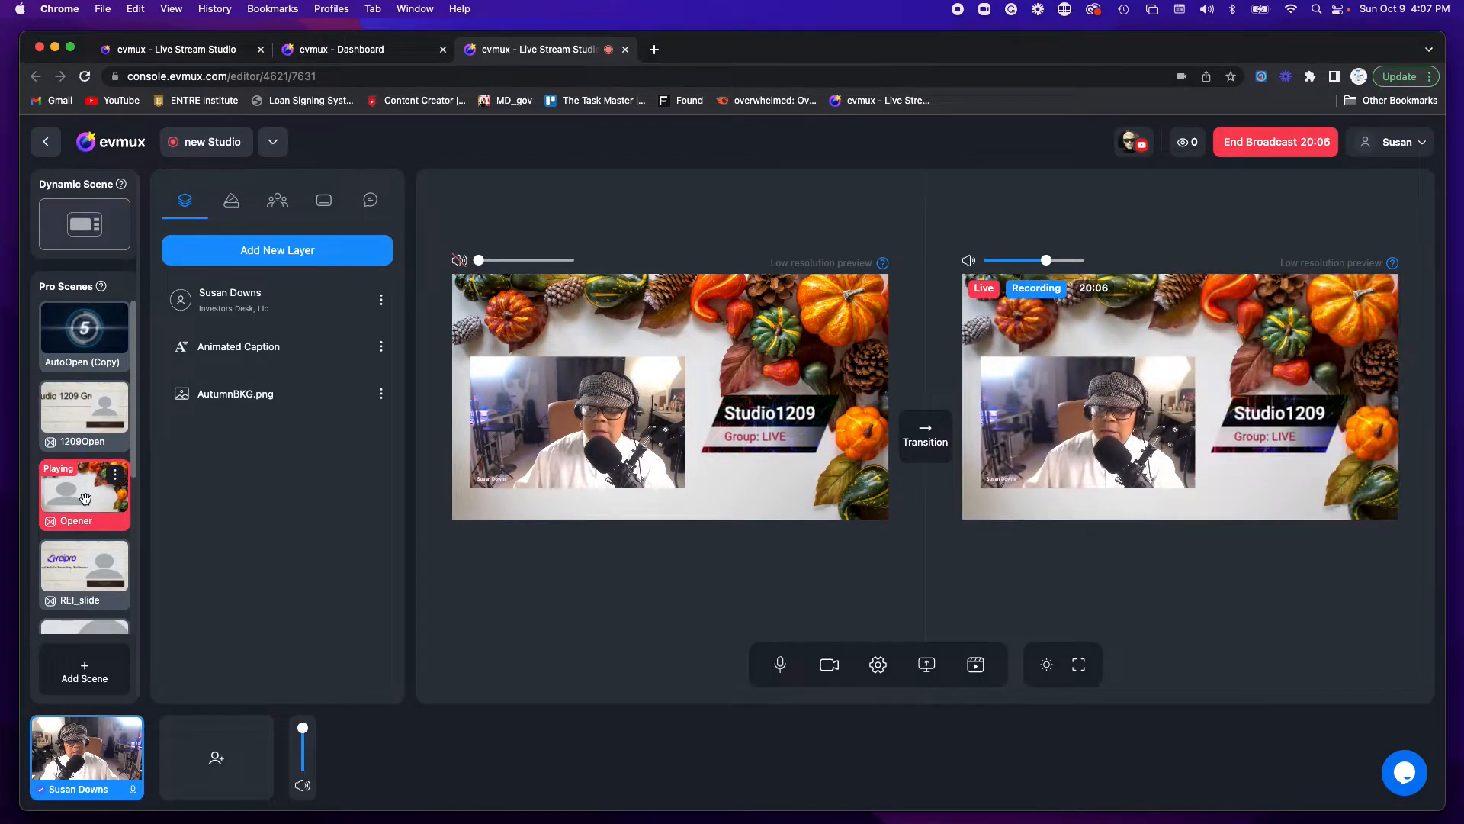
# Check the saved stinger transitions of the 1209Open and Opener scenes, keeping both selections
pyautogui.moveTo(124, 402)
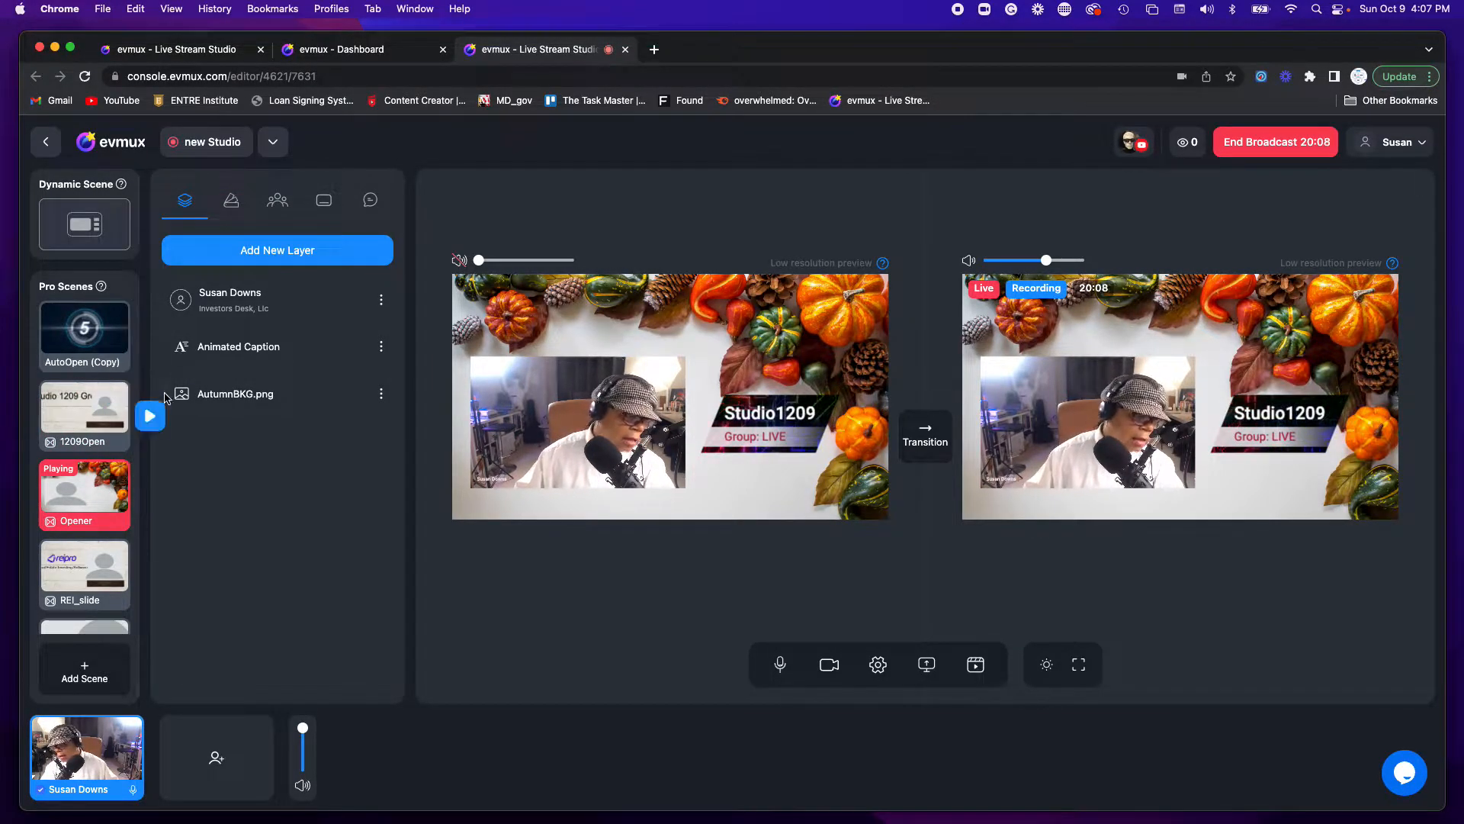
pyautogui.click(116, 396)
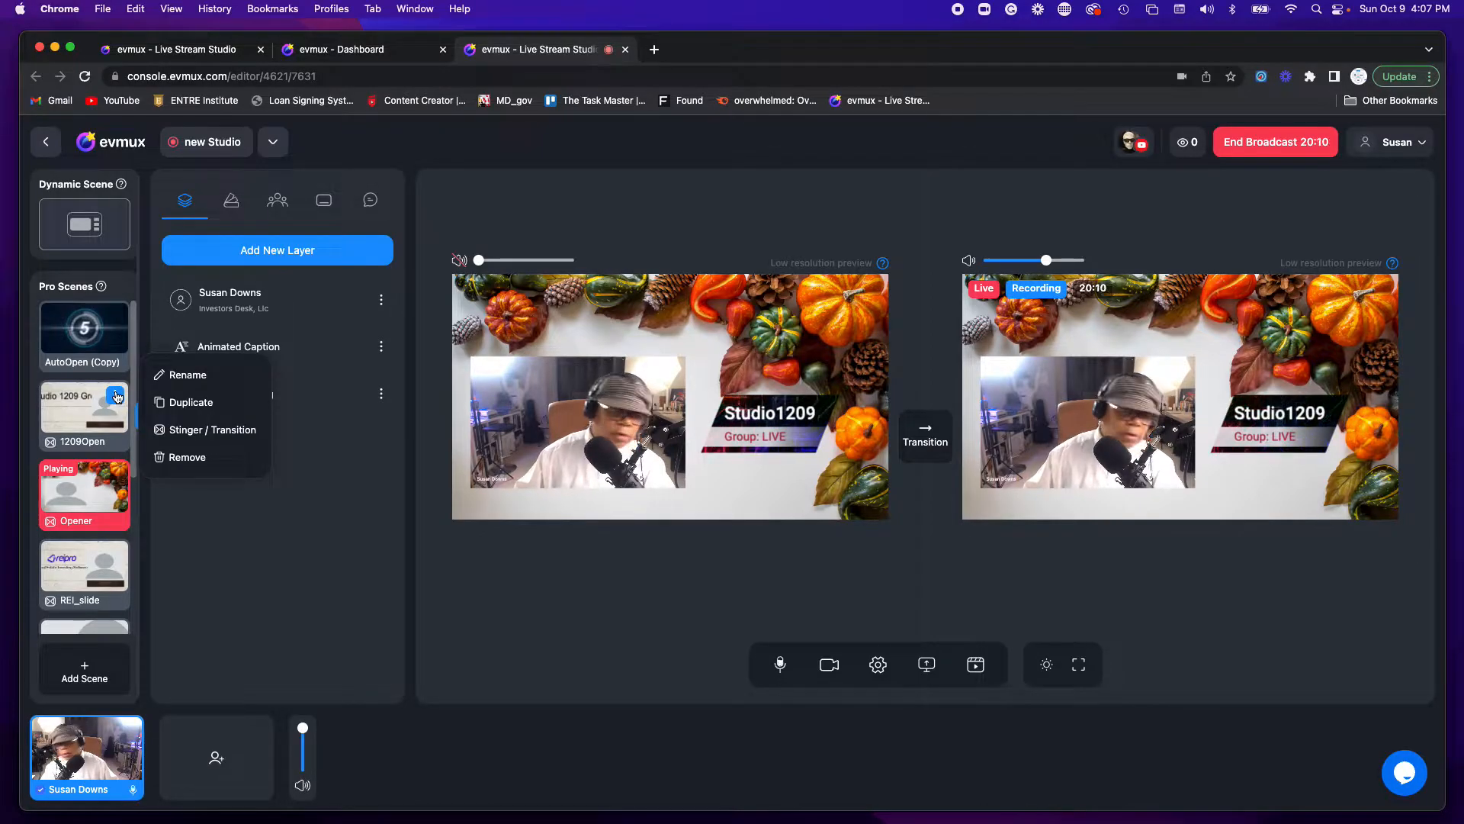
pyautogui.click(211, 438)
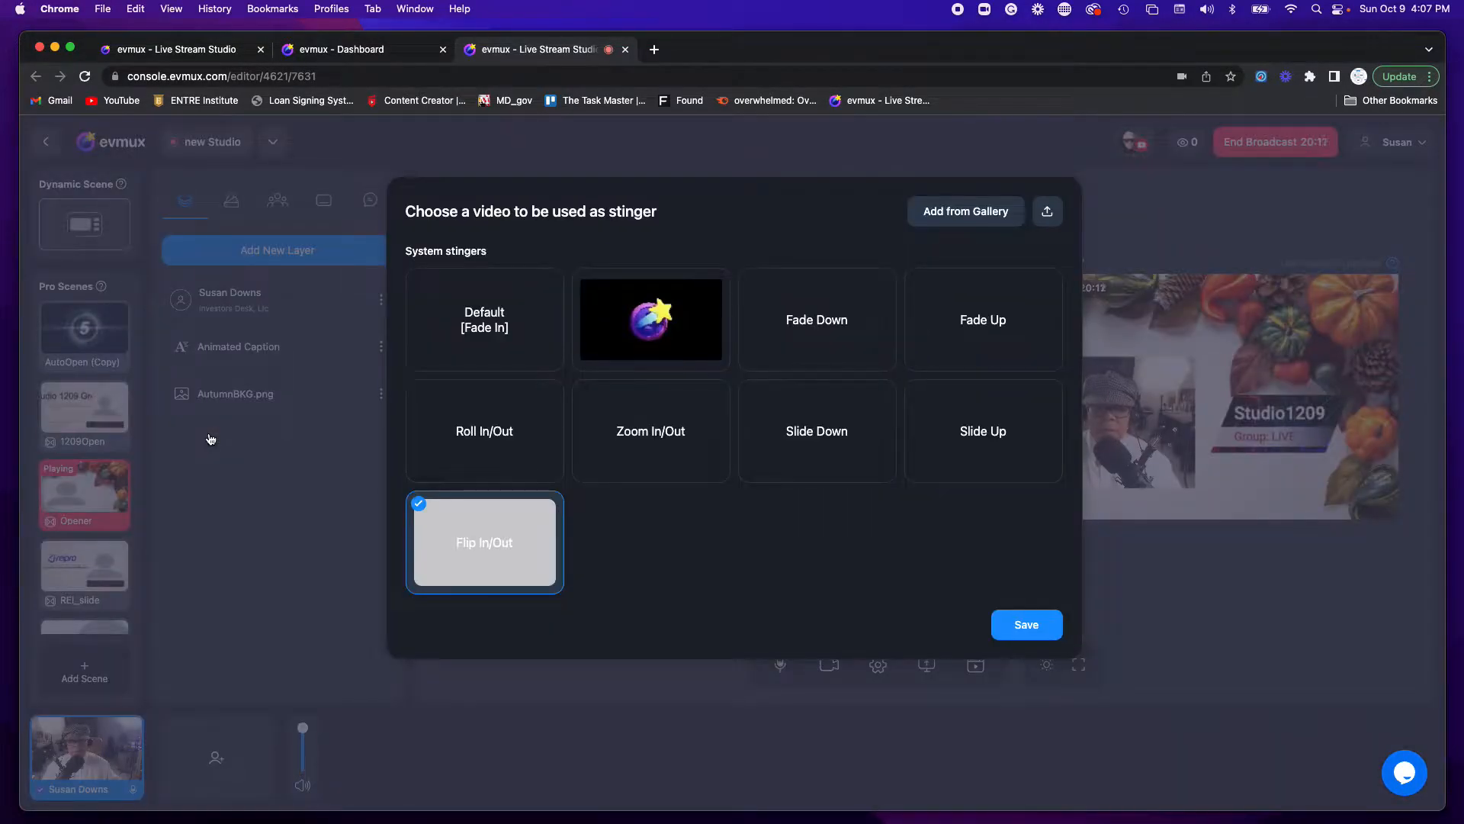
pyautogui.click(1011, 626)
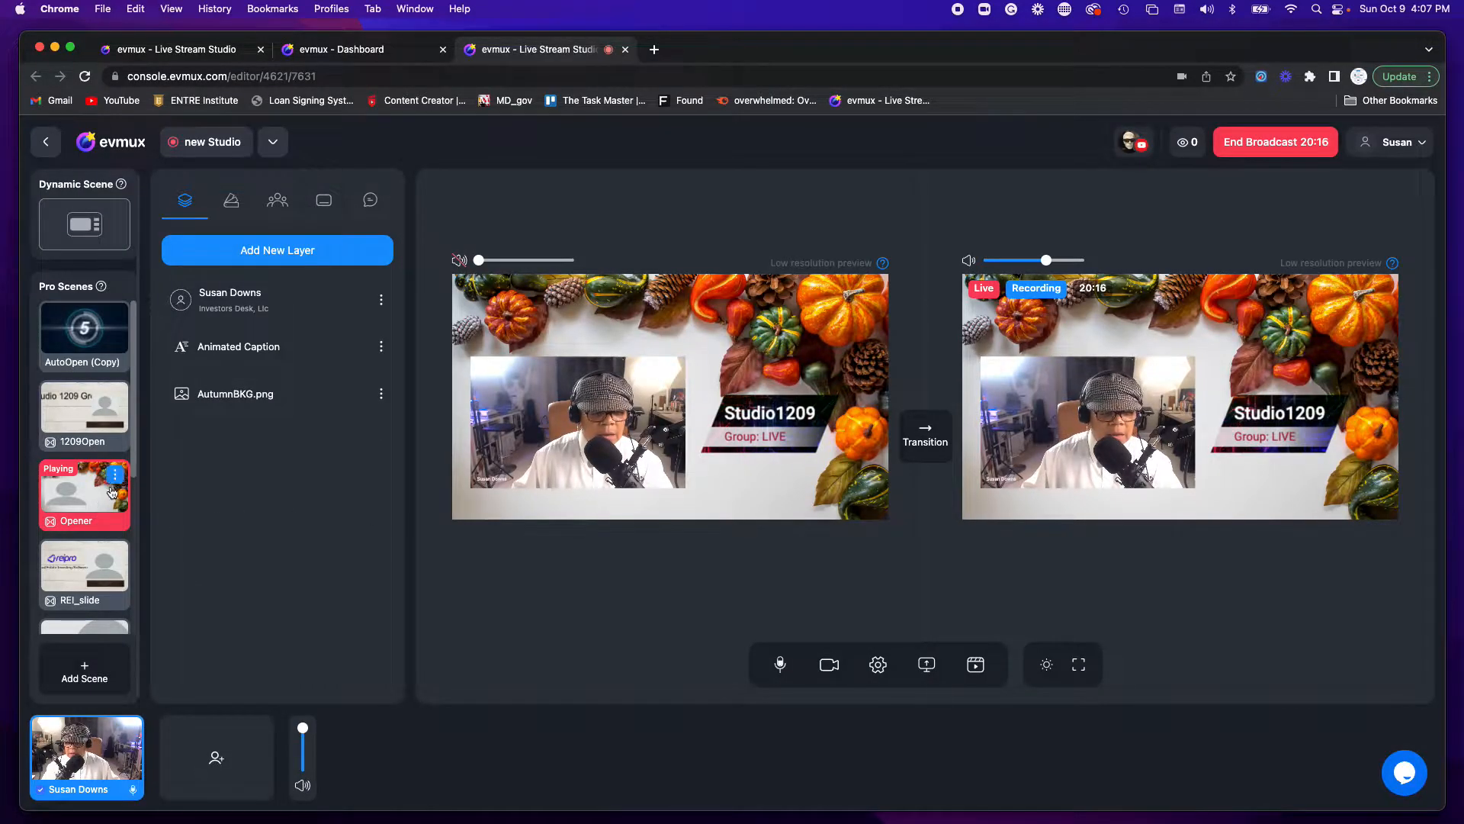
pyautogui.click(116, 479)
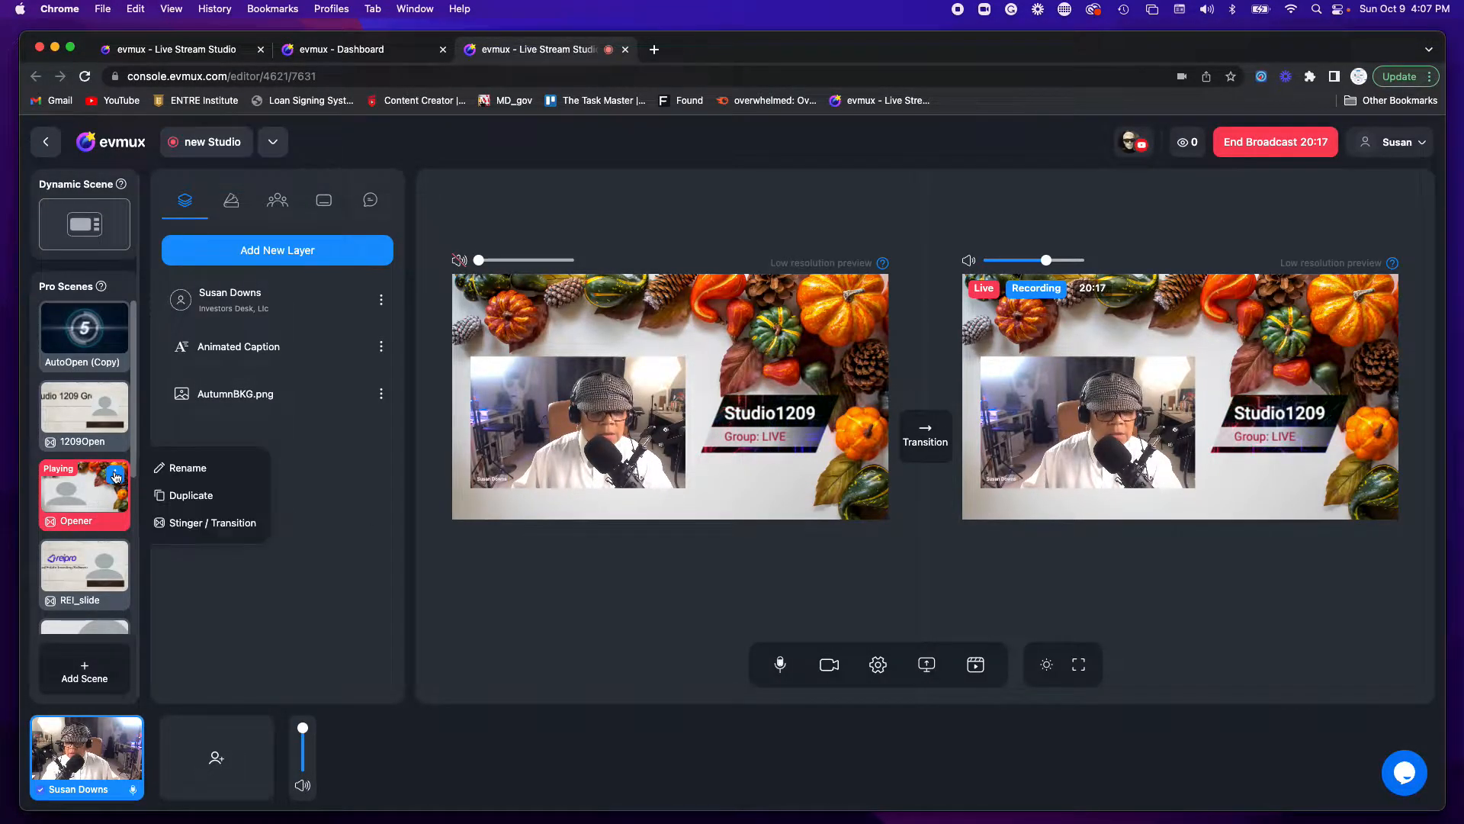
pyautogui.click(192, 531)
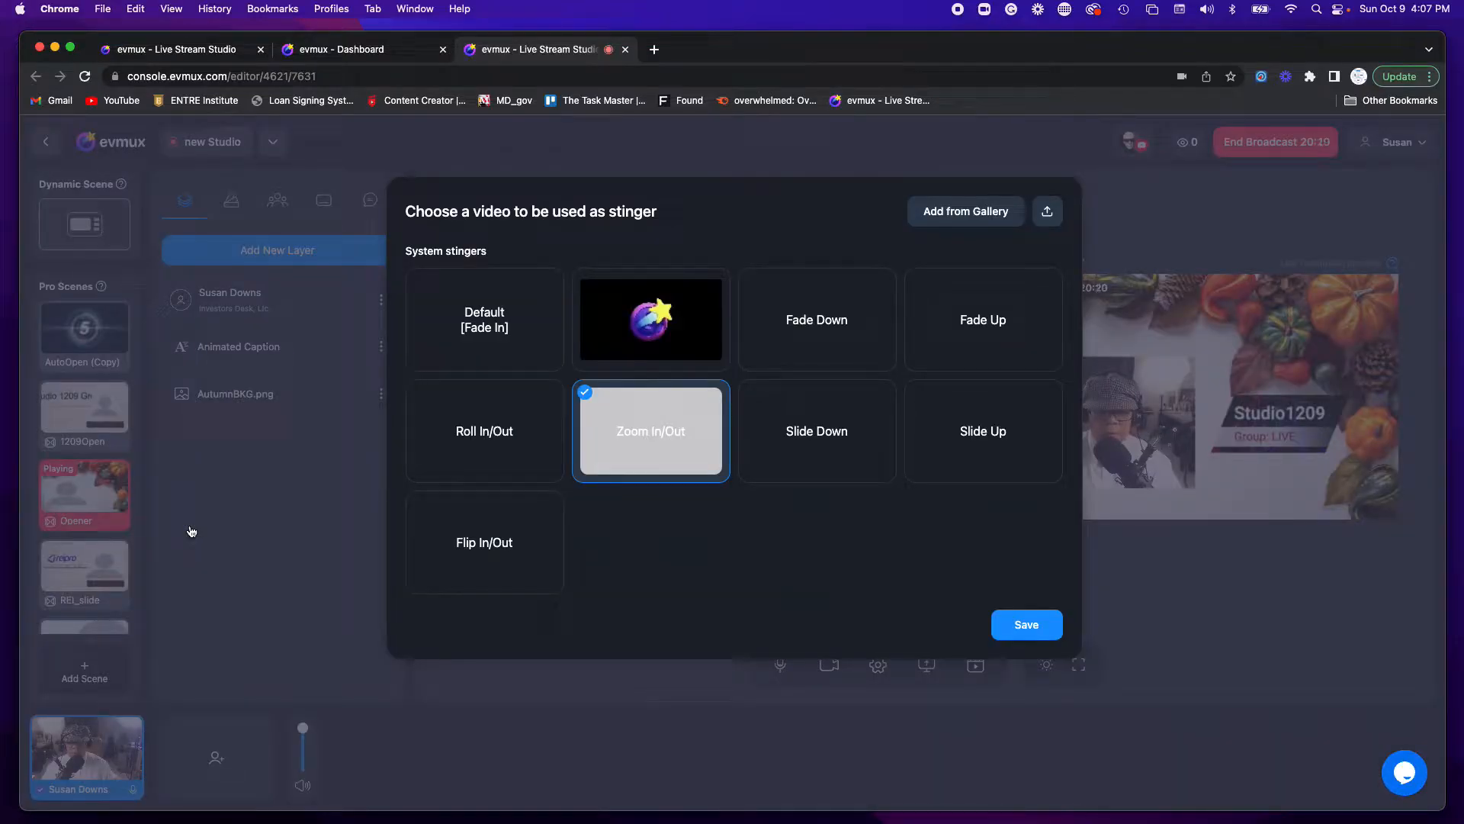
pyautogui.click(1032, 630)
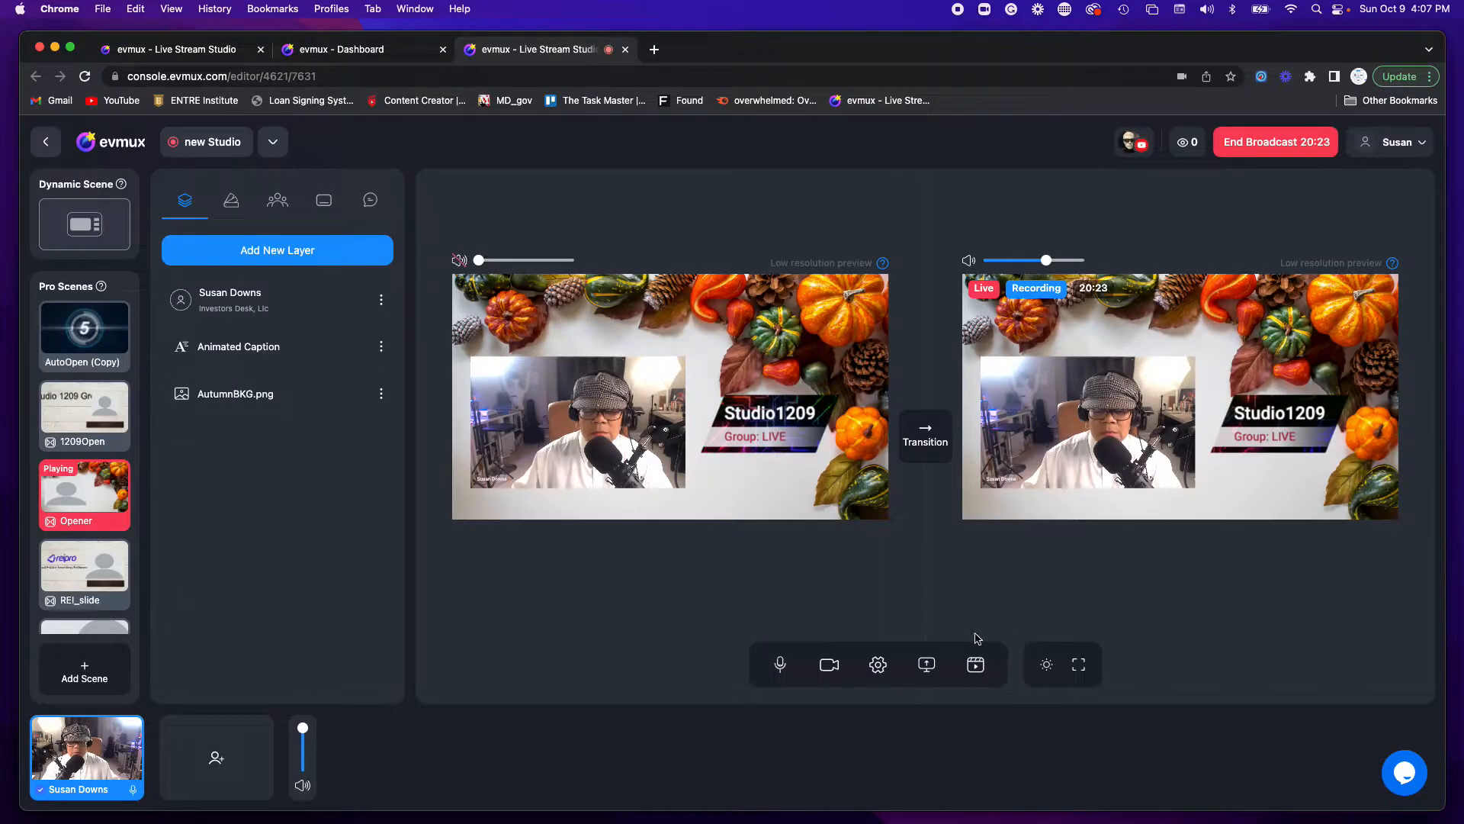
# Set the REI_slide scene's stinger transition to Zoom In/Out and save it
pyautogui.click(90, 580)
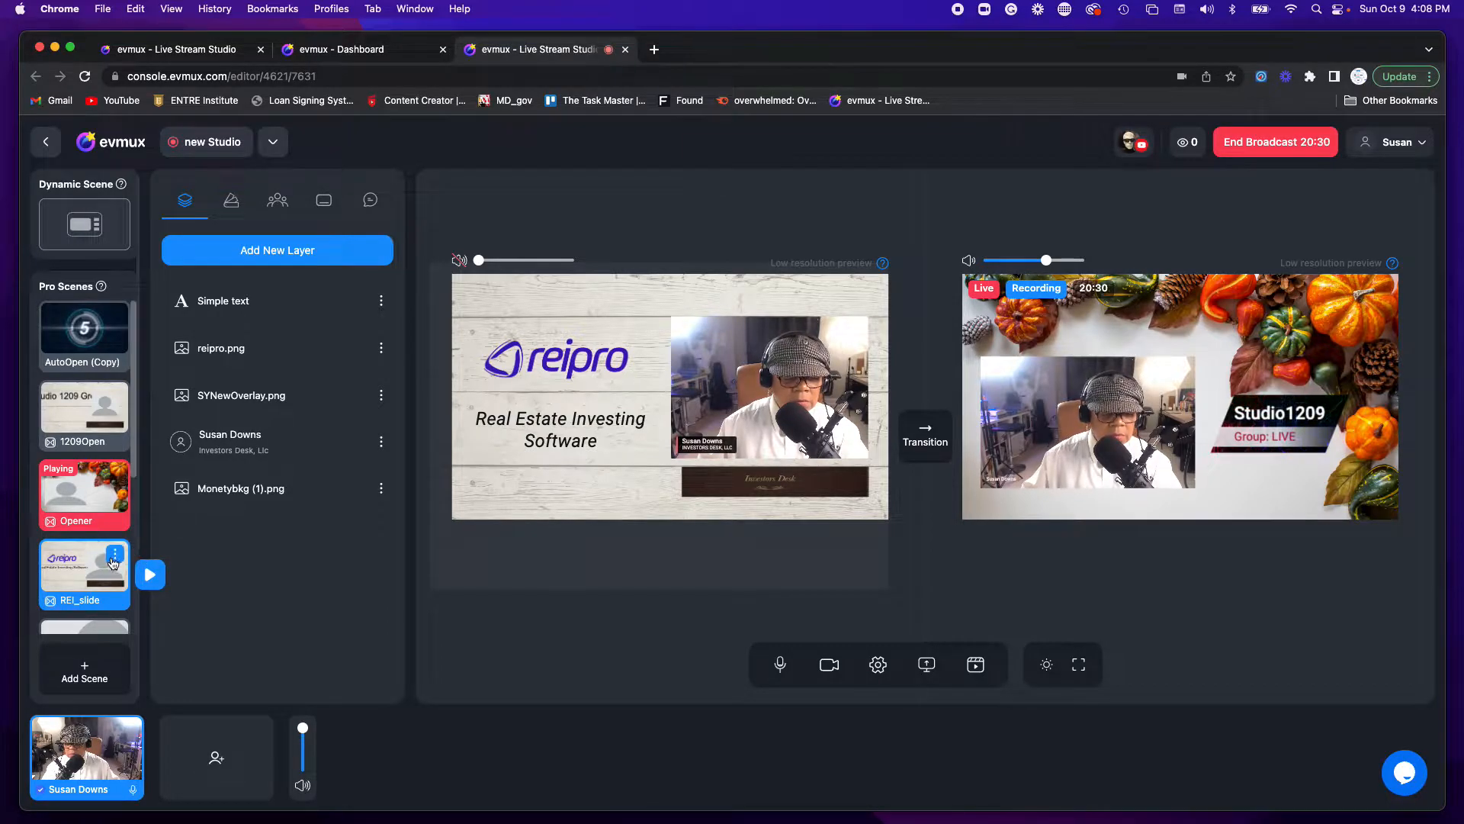
pyautogui.click(113, 554)
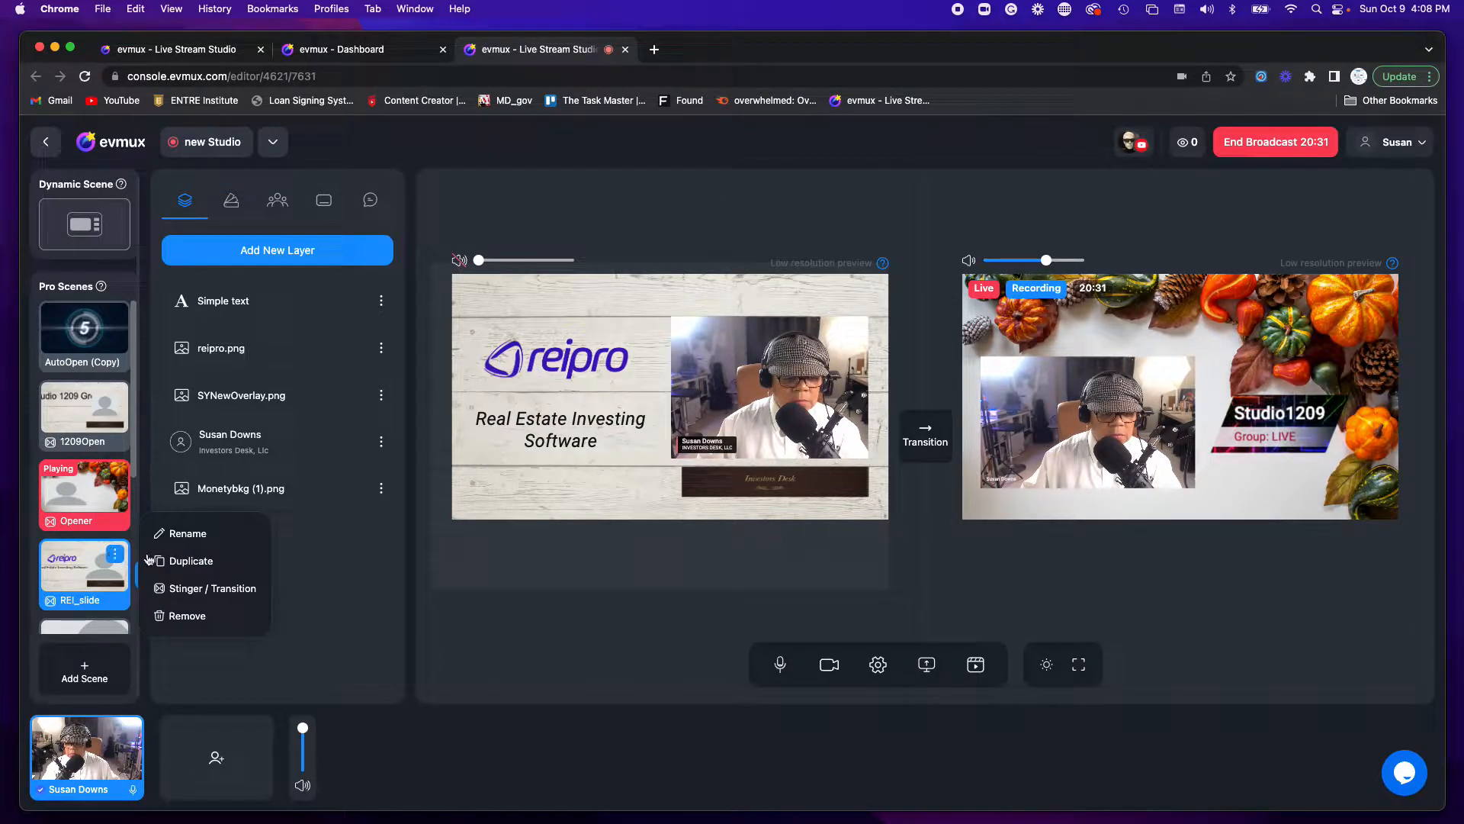
pyautogui.click(231, 588)
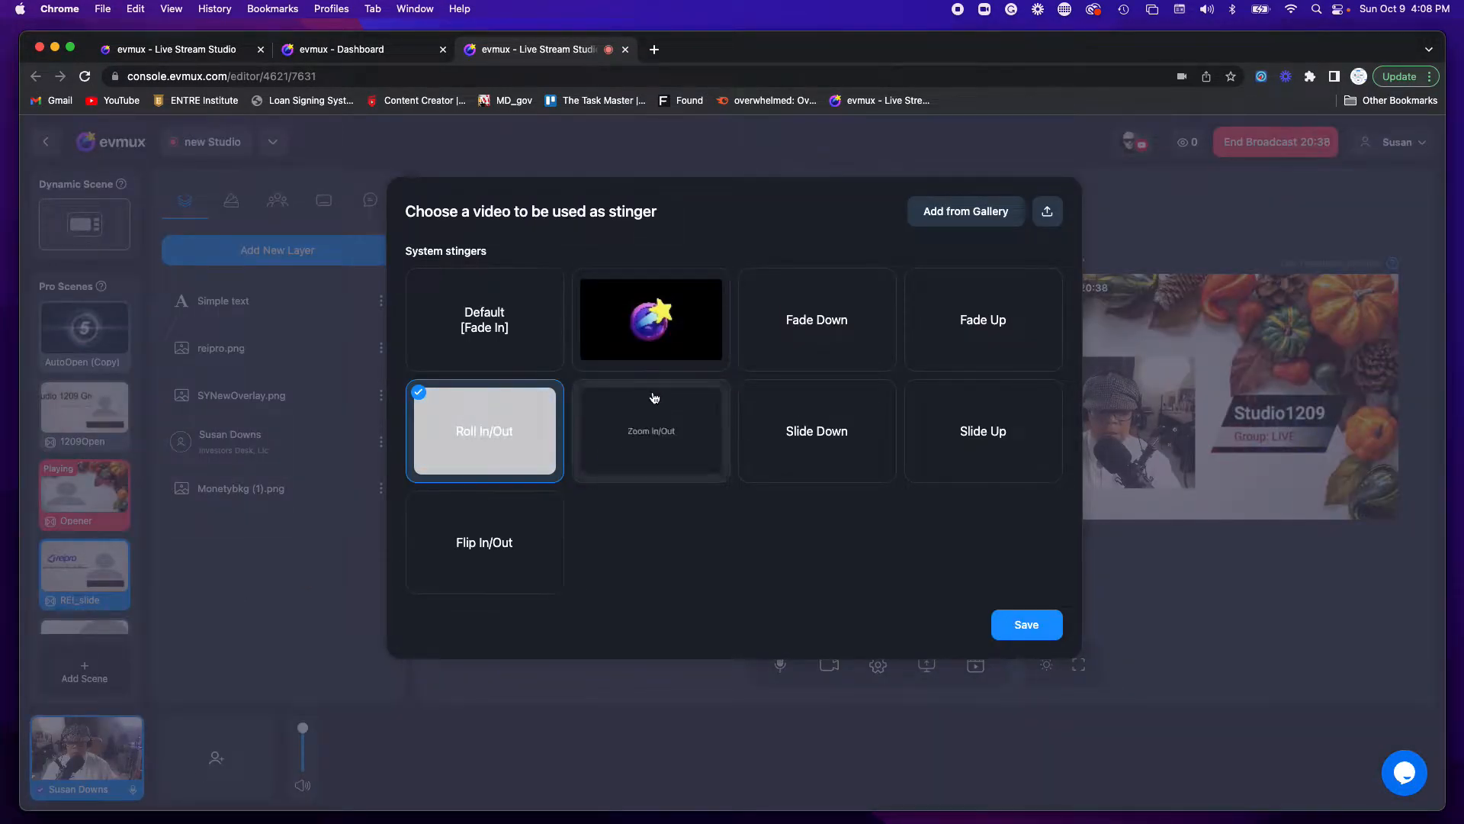
pyautogui.click(634, 448)
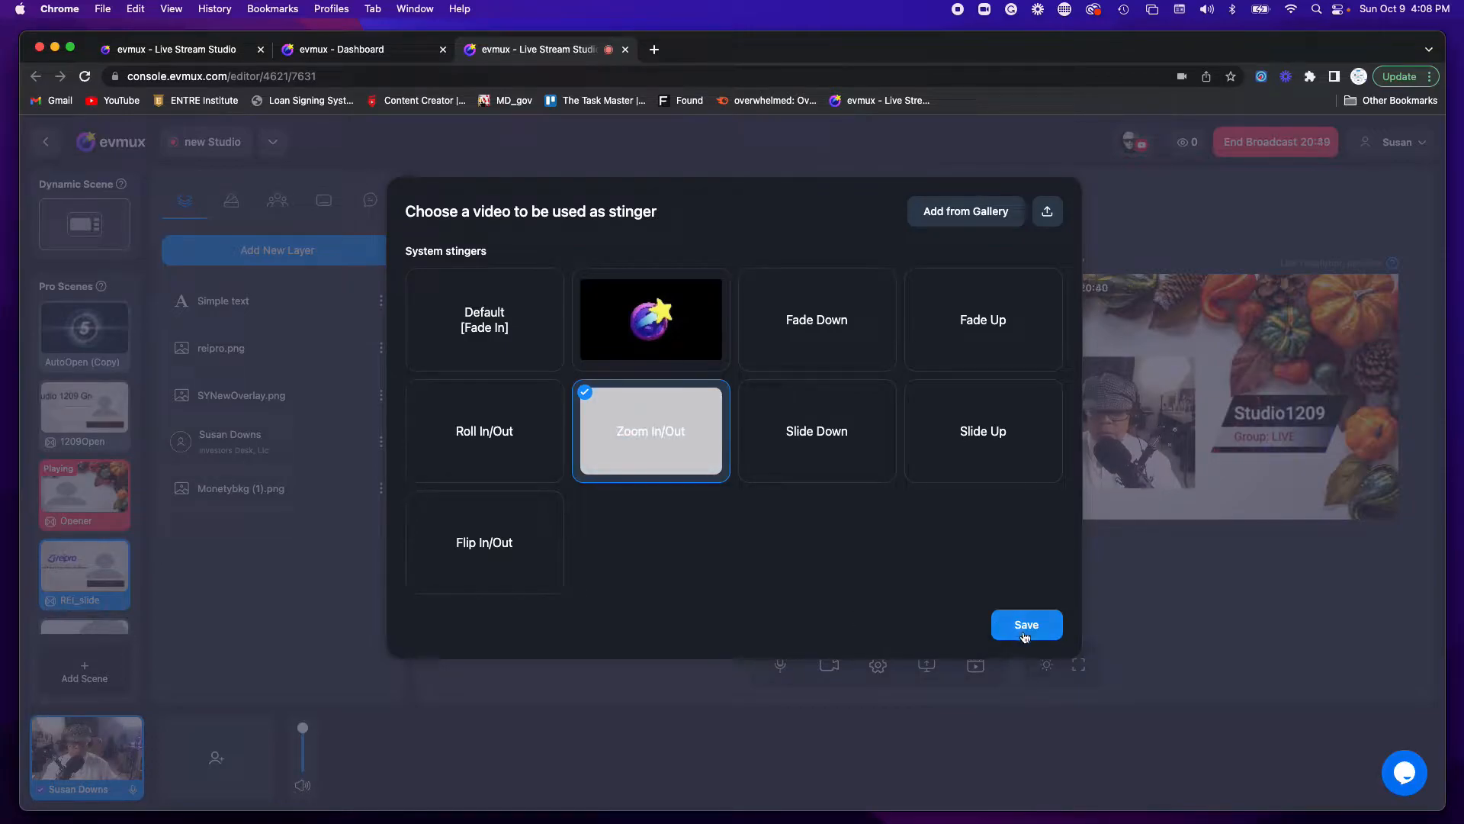
pyautogui.click(1026, 632)
# Set the Scr_share scene's stinger transition to Zoom In/Out and save it
pyautogui.scroll(-2, 82, 489)
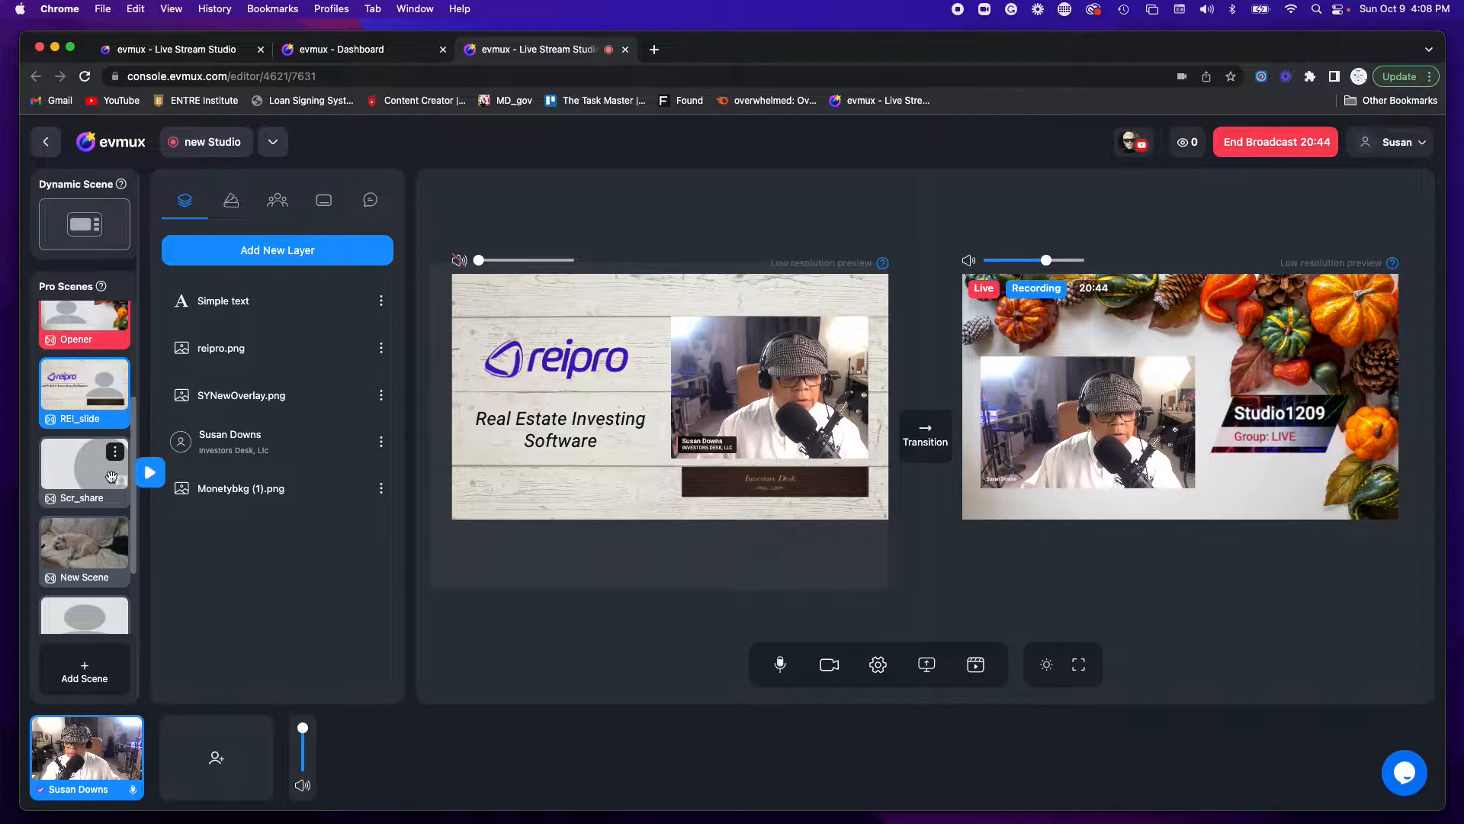
pyautogui.click(113, 455)
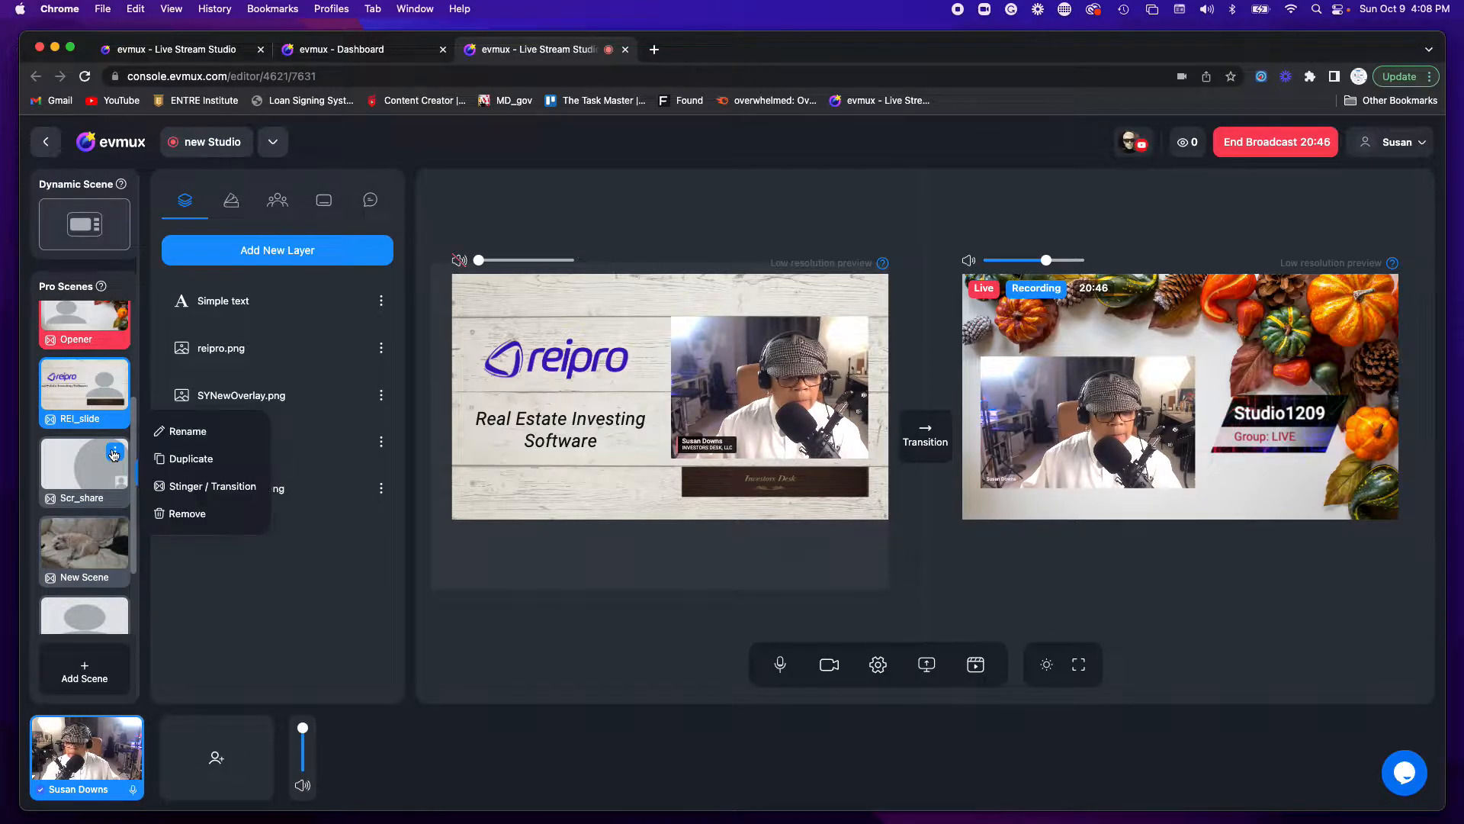
pyautogui.click(185, 488)
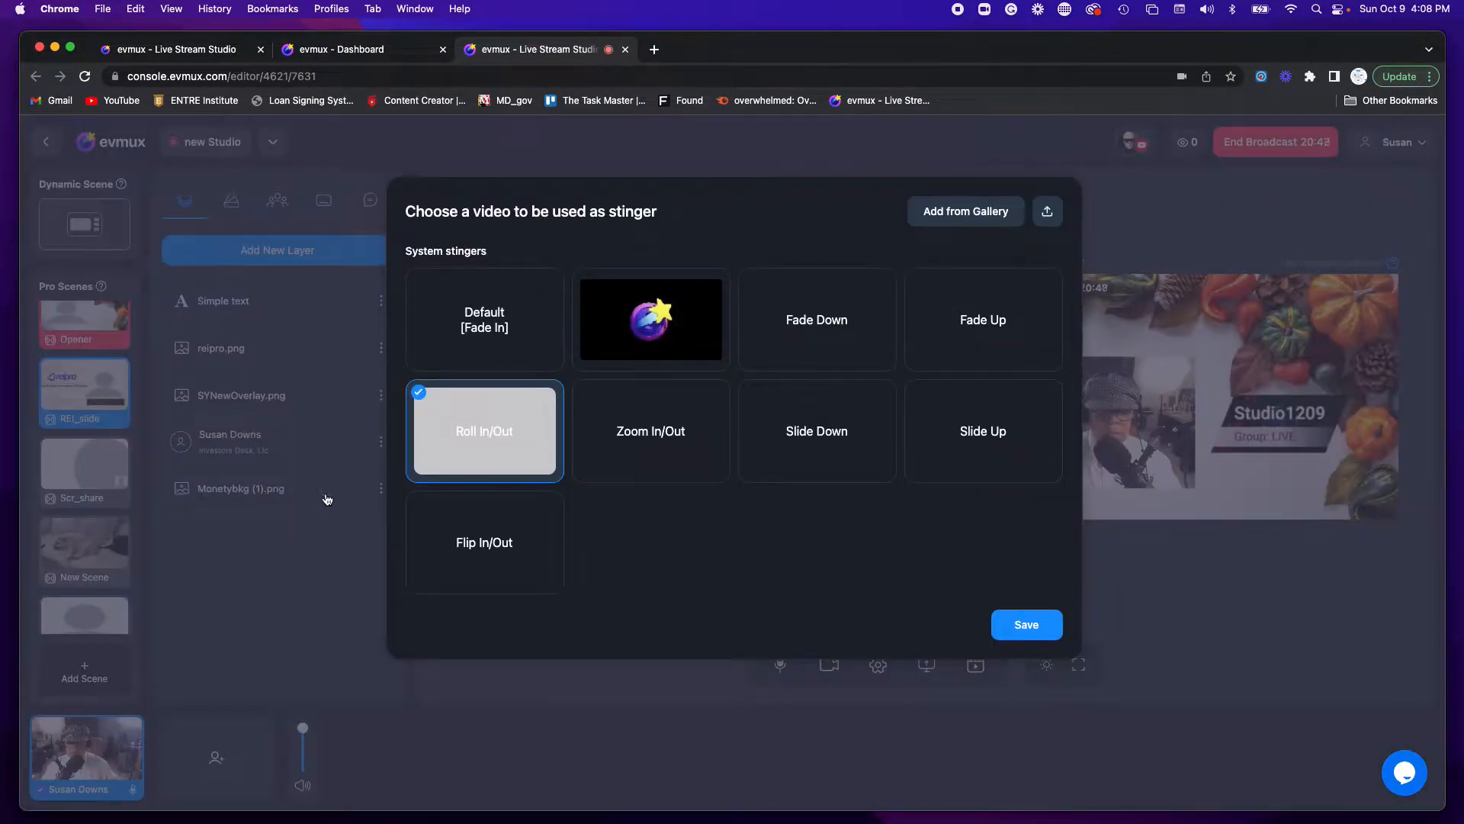
pyautogui.click(631, 462)
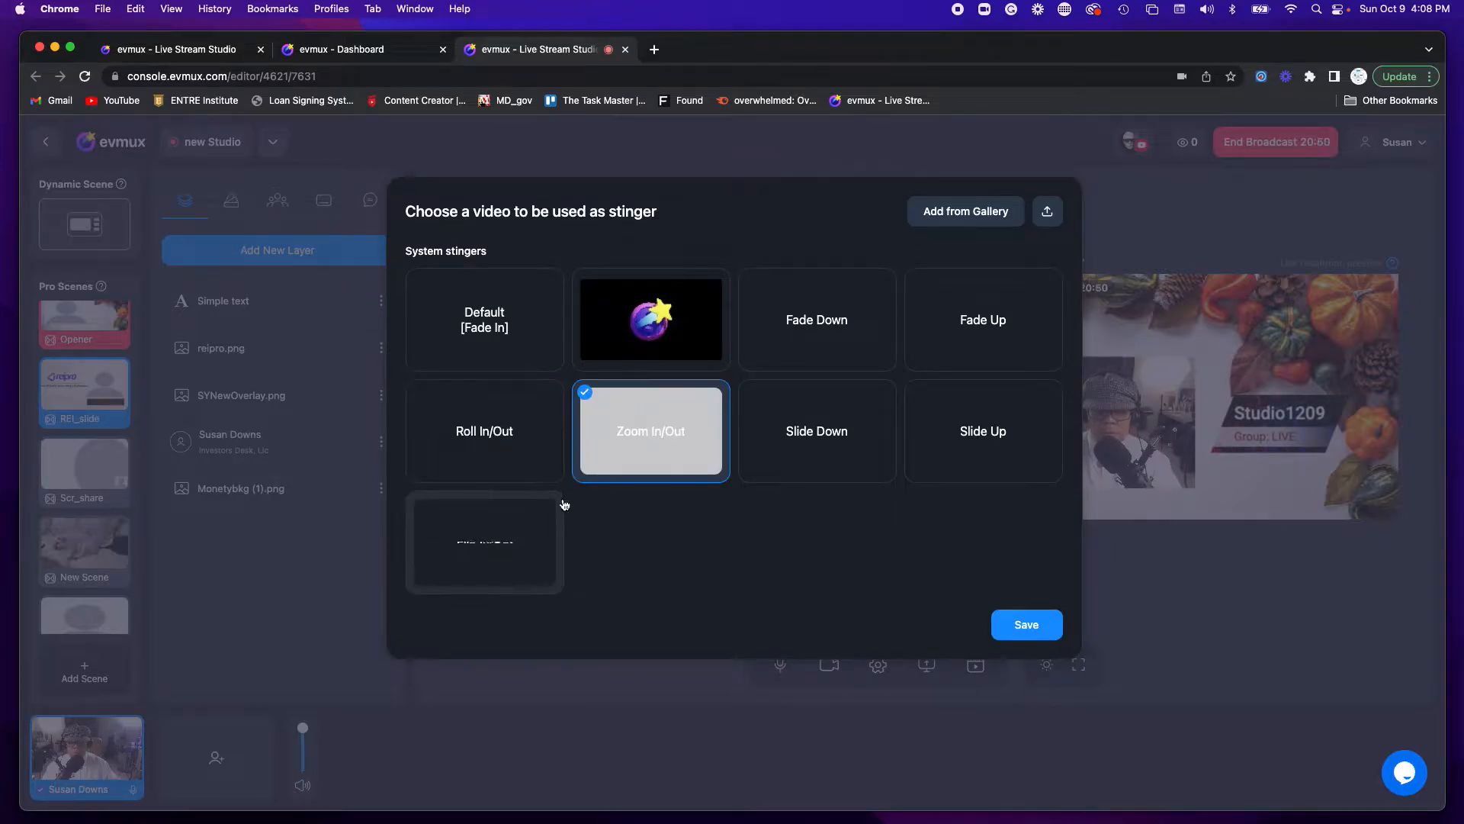
pyautogui.click(1041, 625)
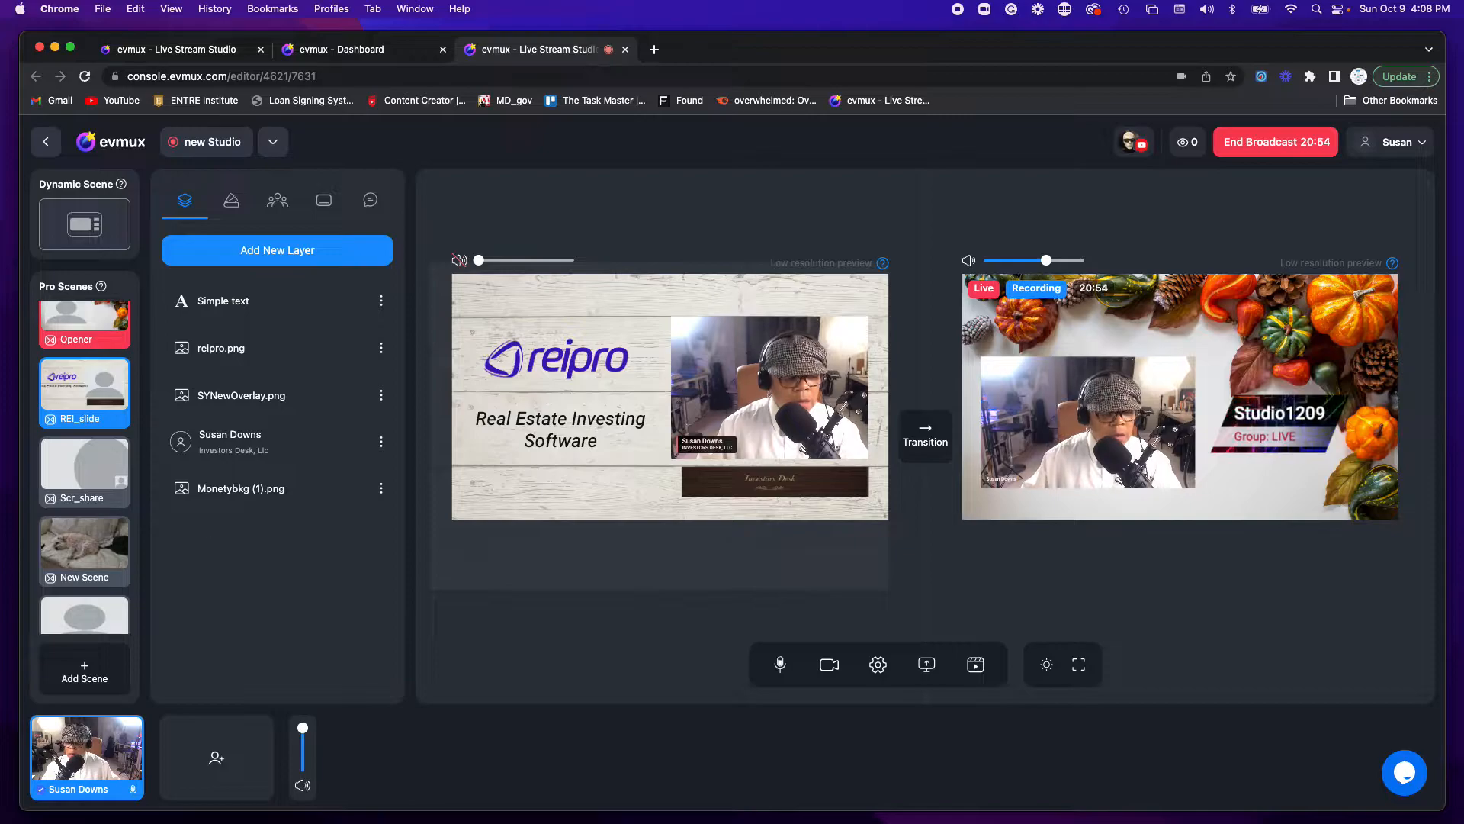
# Set the stinger transition of the first camera-only New Scene to Flip In/Out and save it
pyautogui.scroll(-3, 70, 536)
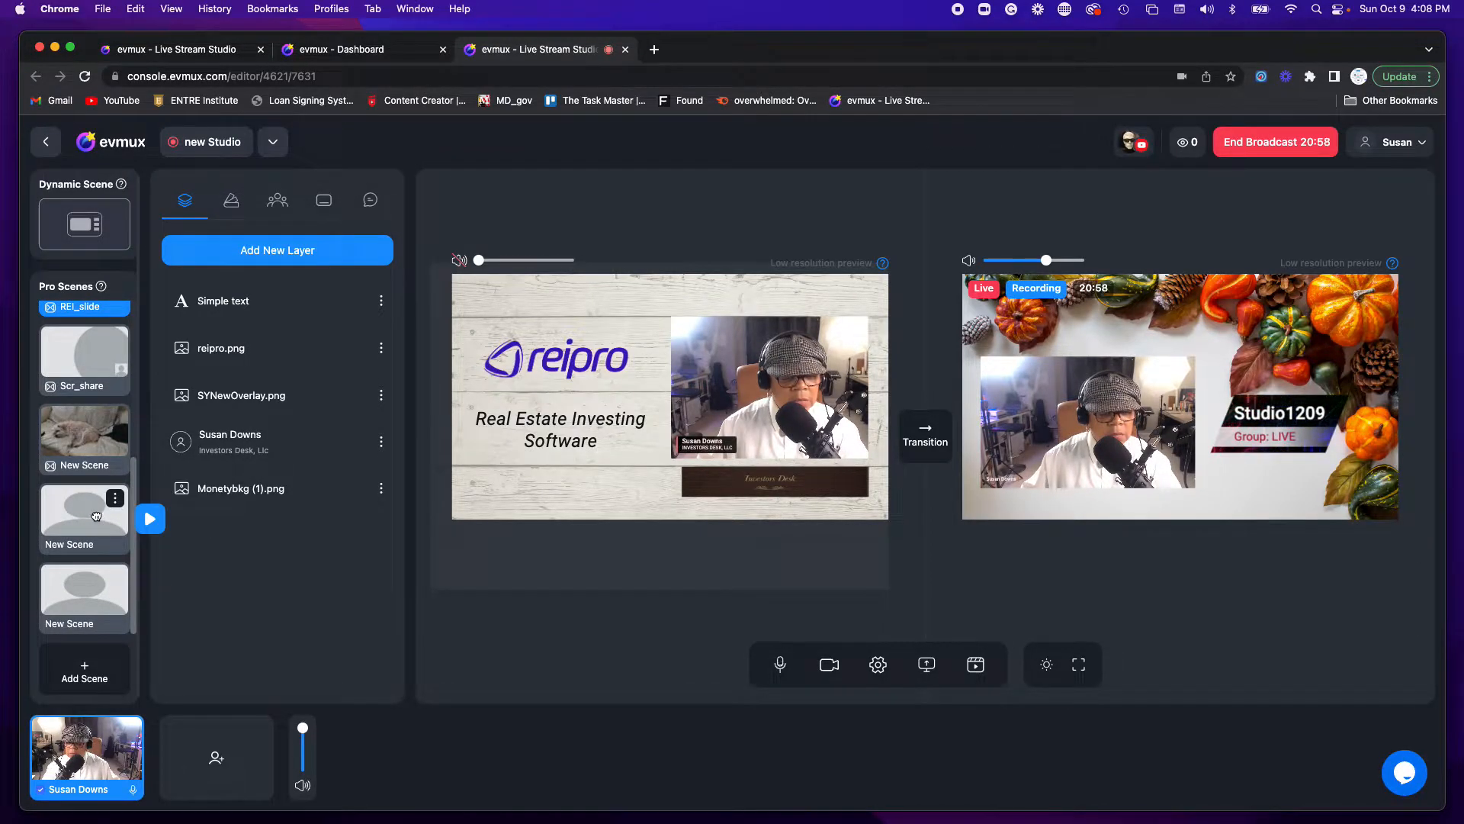
pyautogui.click(96, 516)
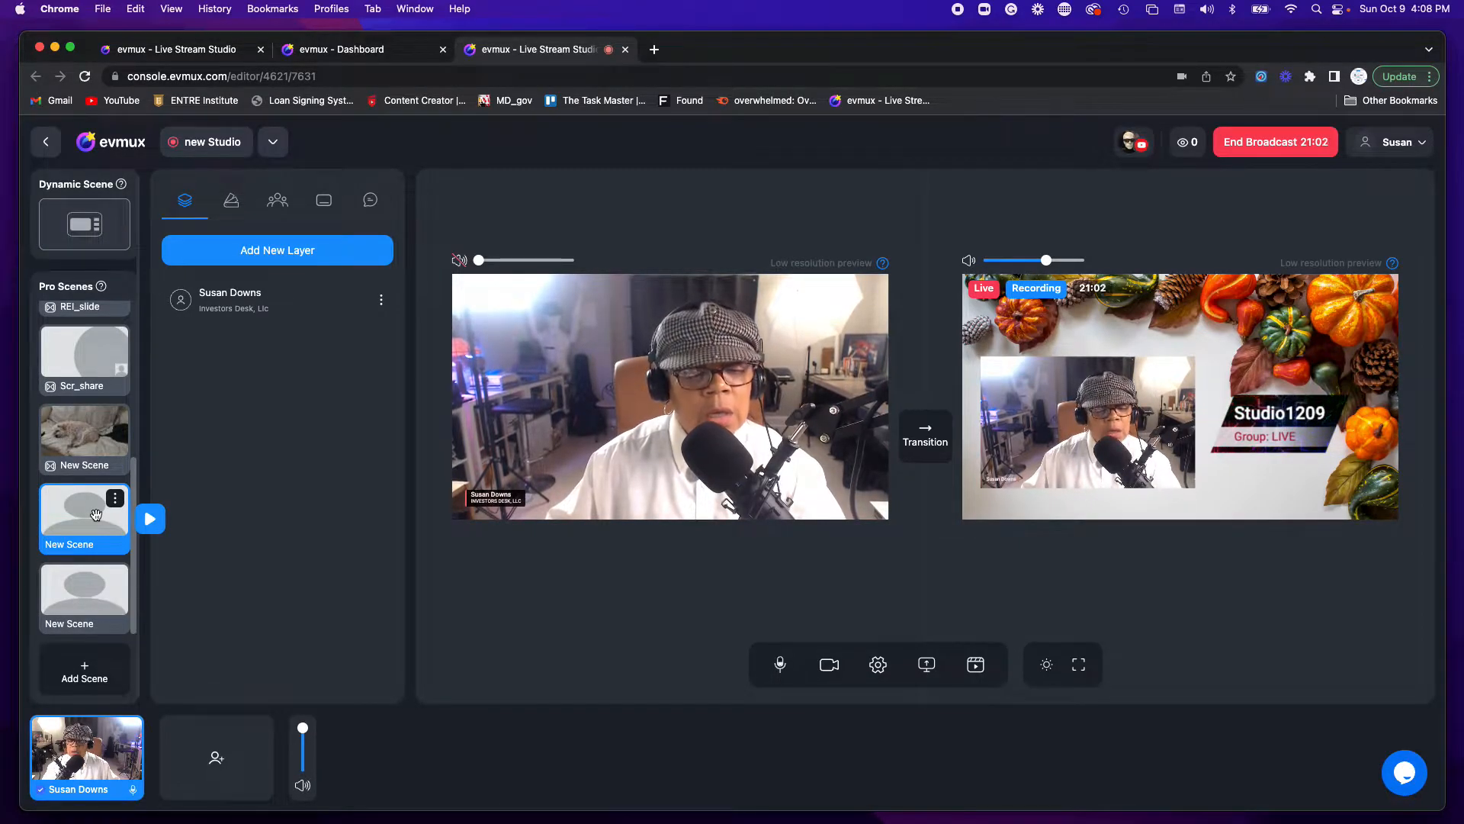
pyautogui.click(116, 498)
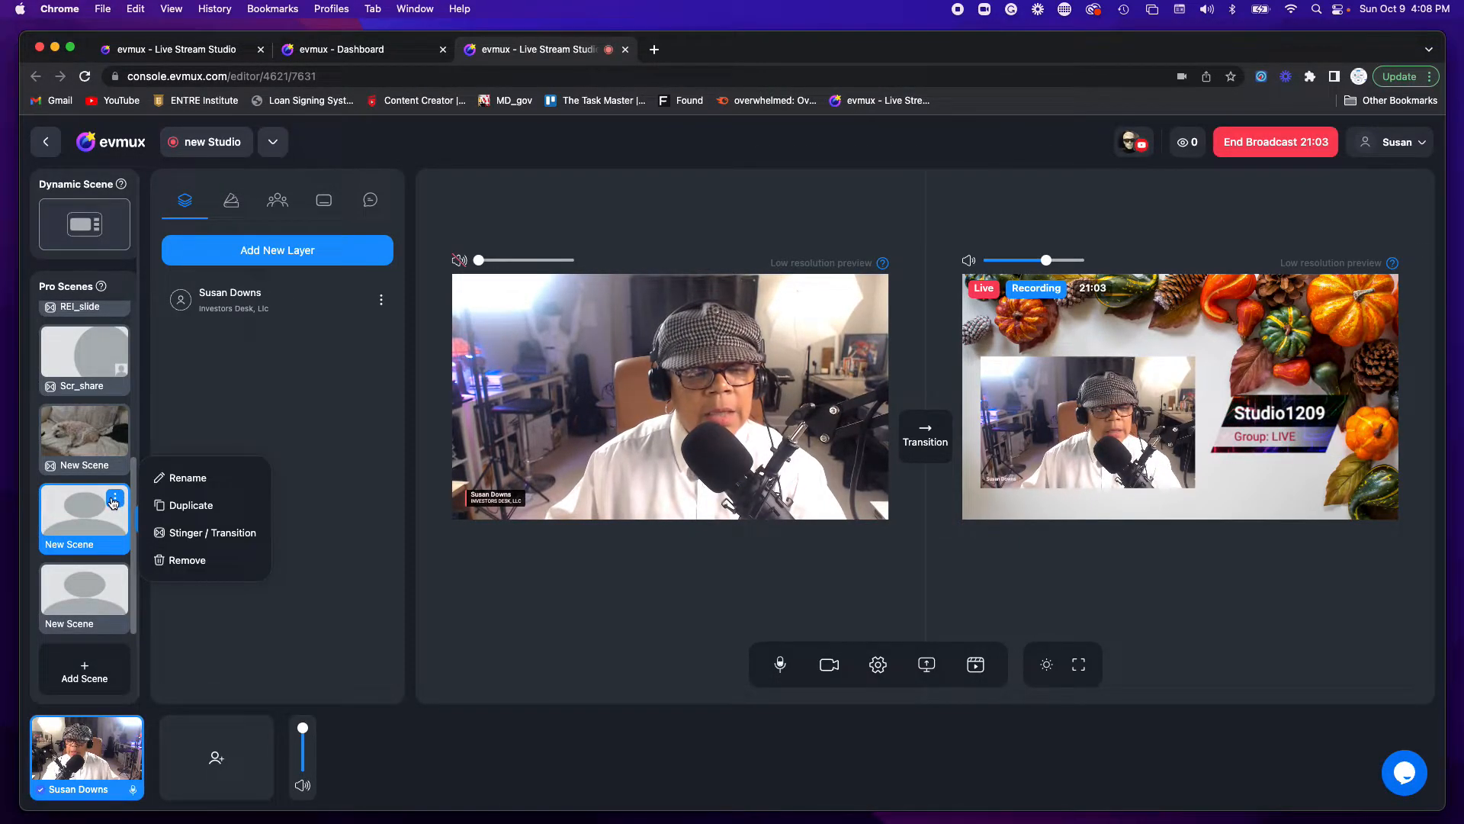
pyautogui.click(214, 538)
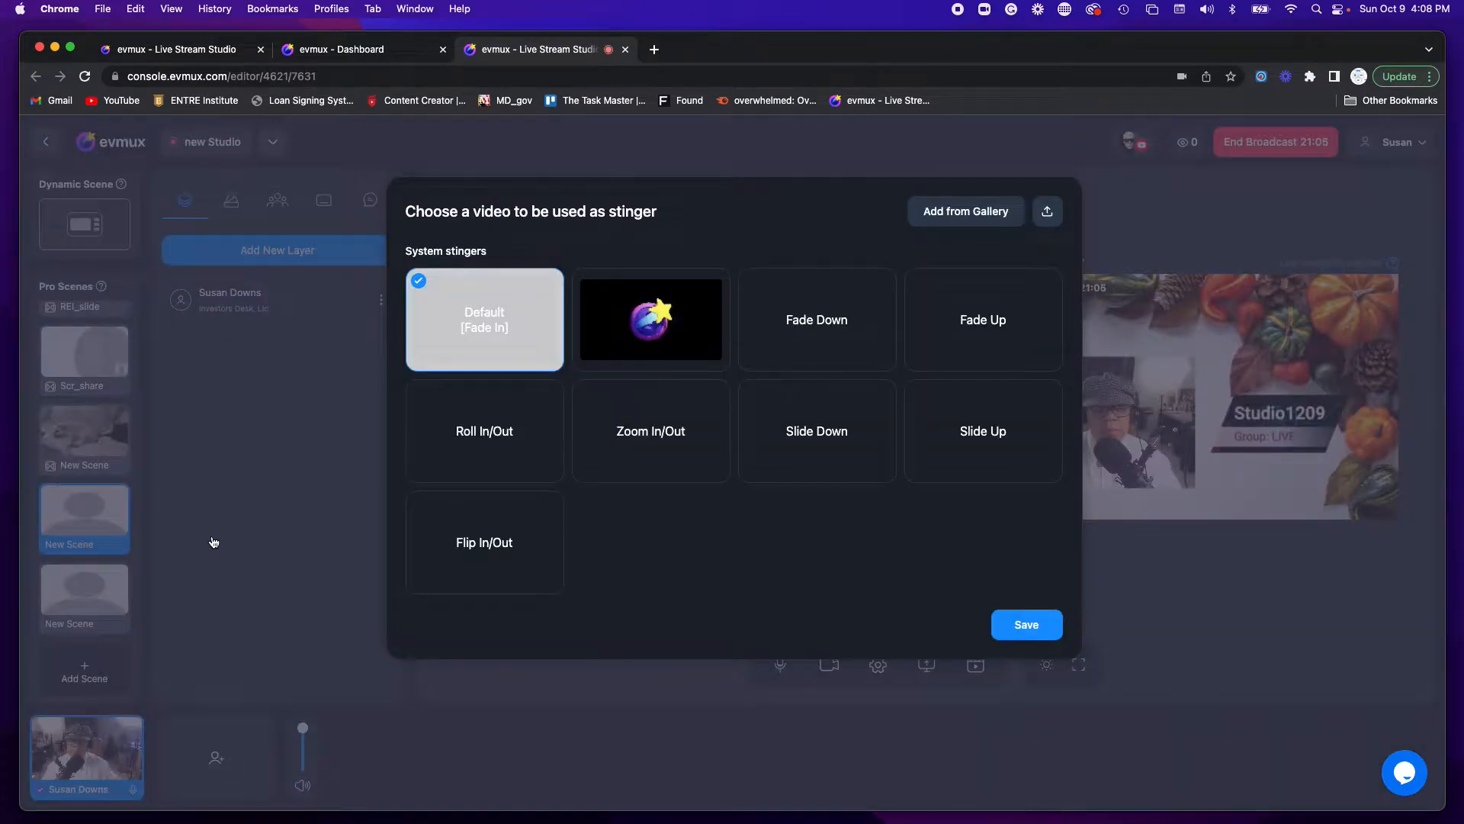
pyautogui.click(671, 445)
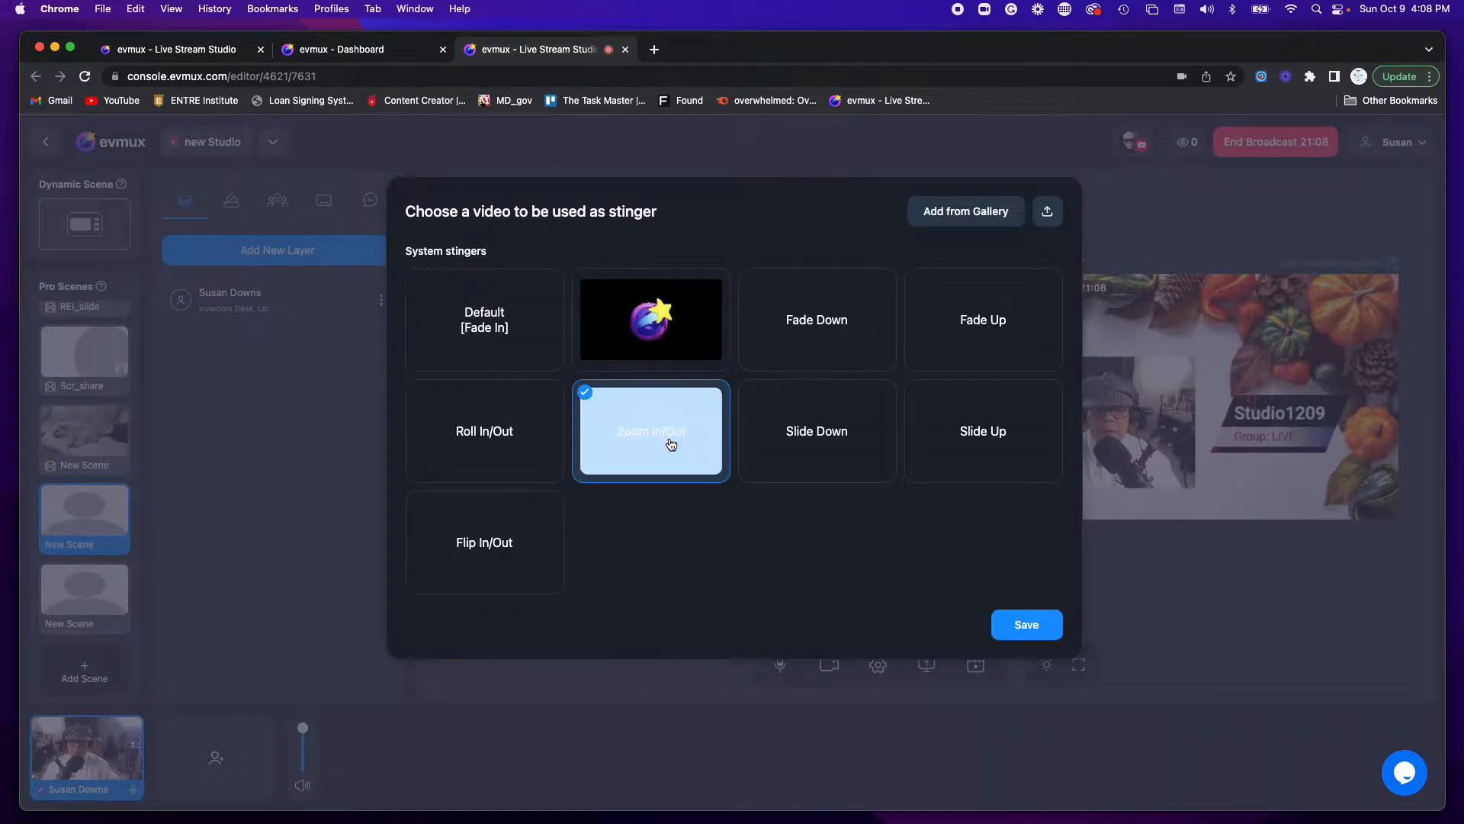
pyautogui.click(488, 549)
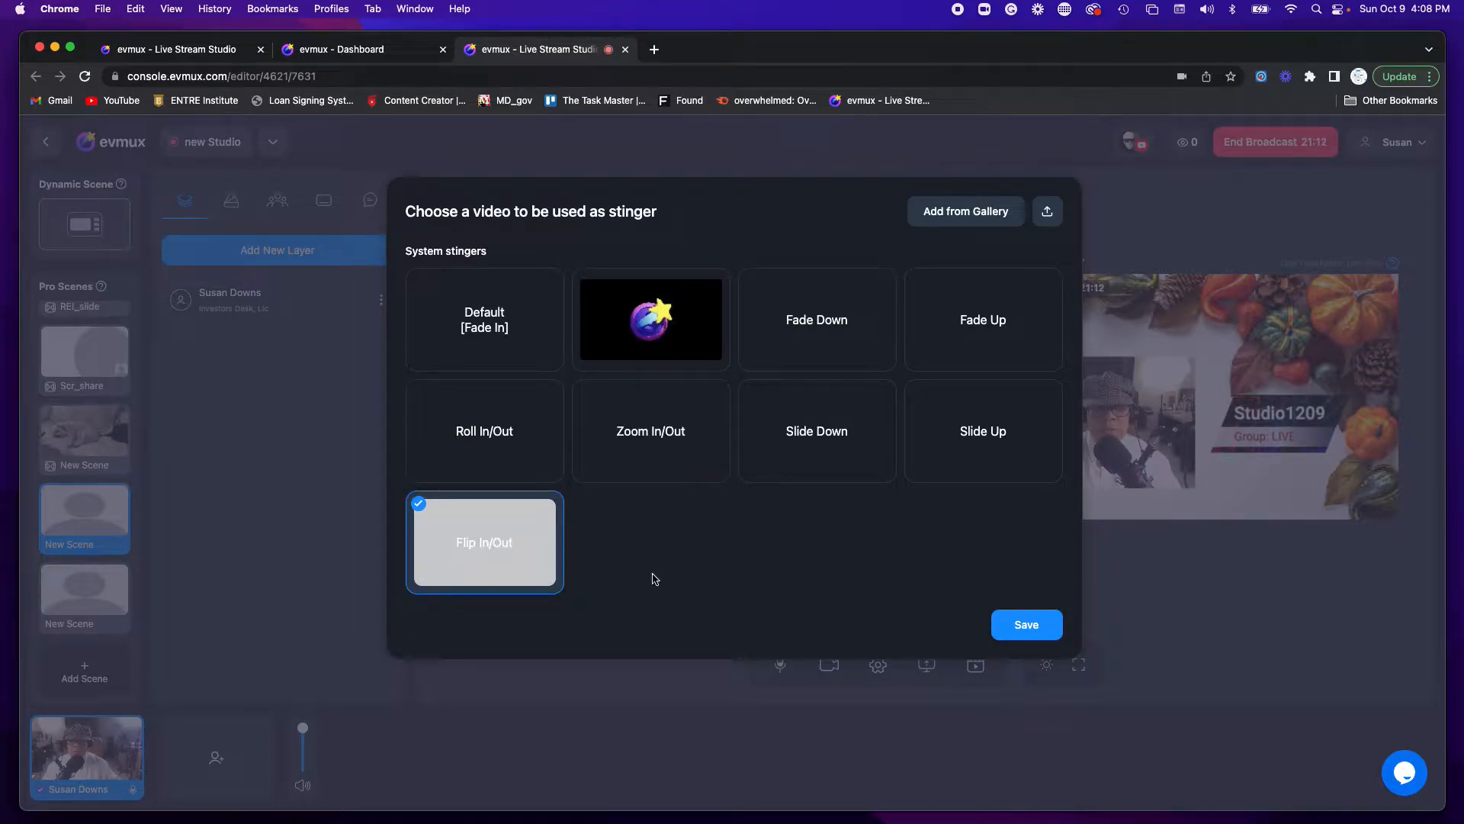
pyautogui.click(1023, 630)
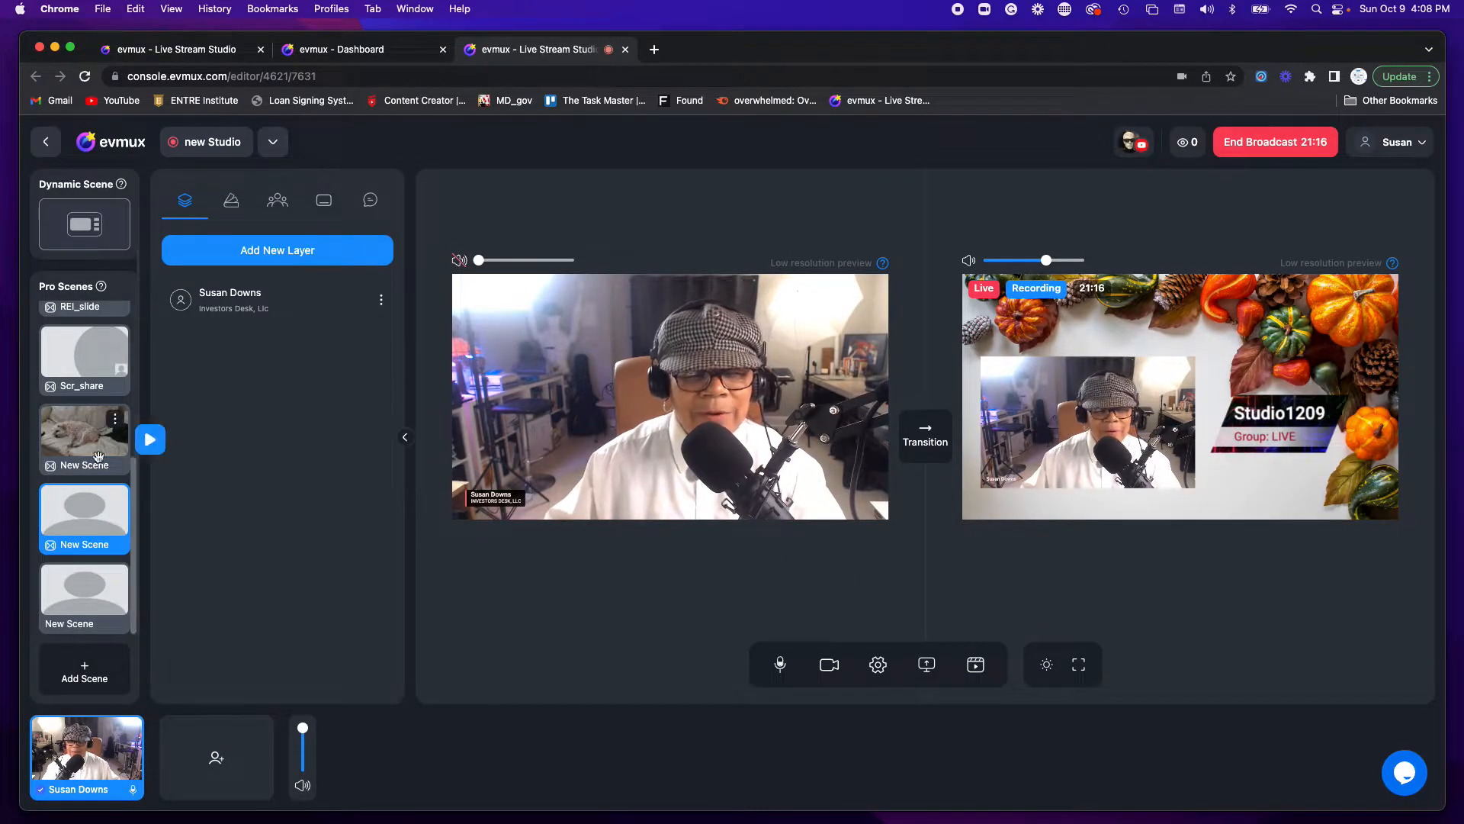
# Delete the duplicate camera-only New Scene at the end of the Pro Scenes list
pyautogui.moveTo(85, 437)
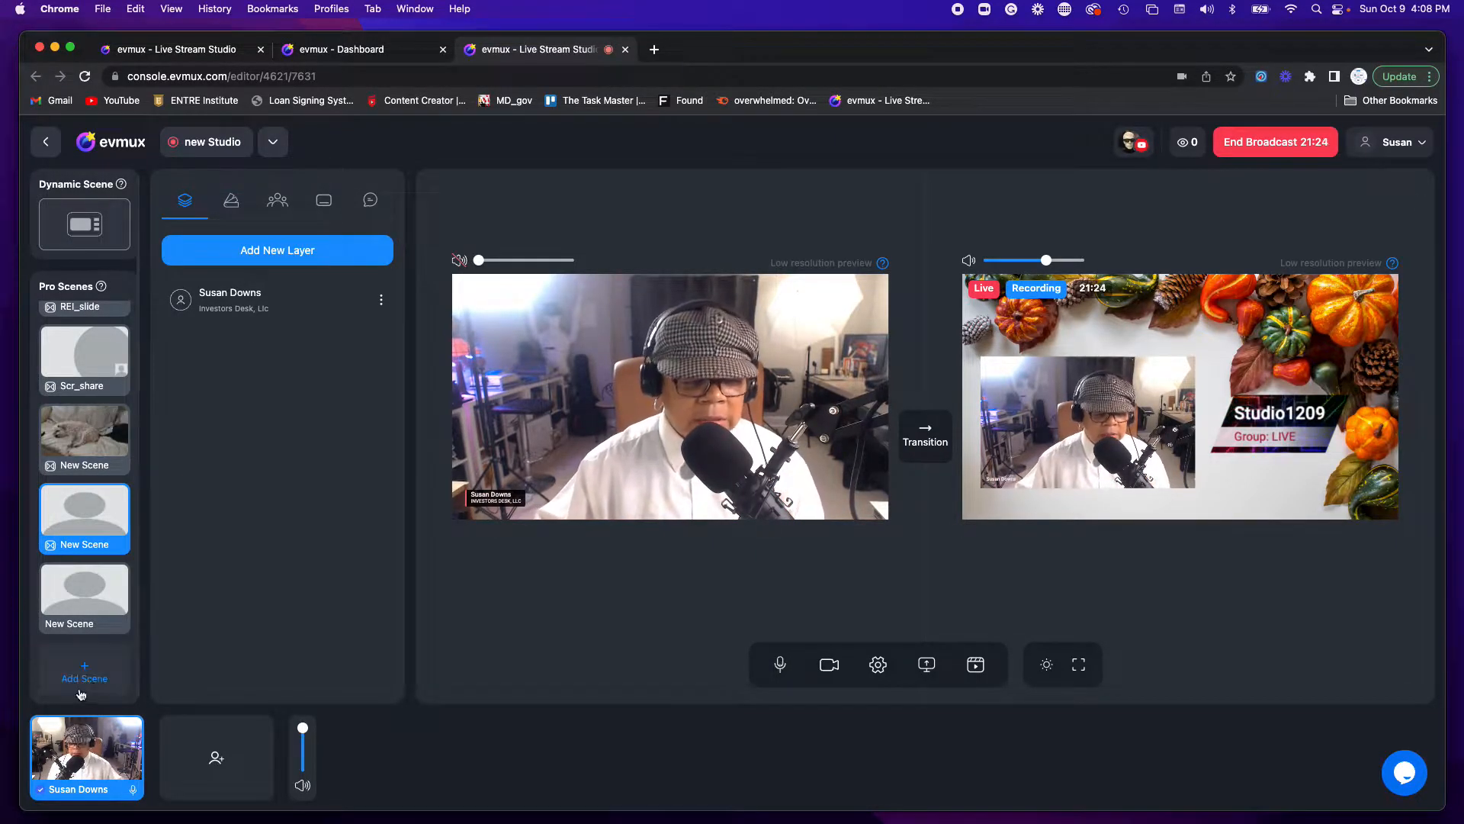
pyautogui.click(61, 598)
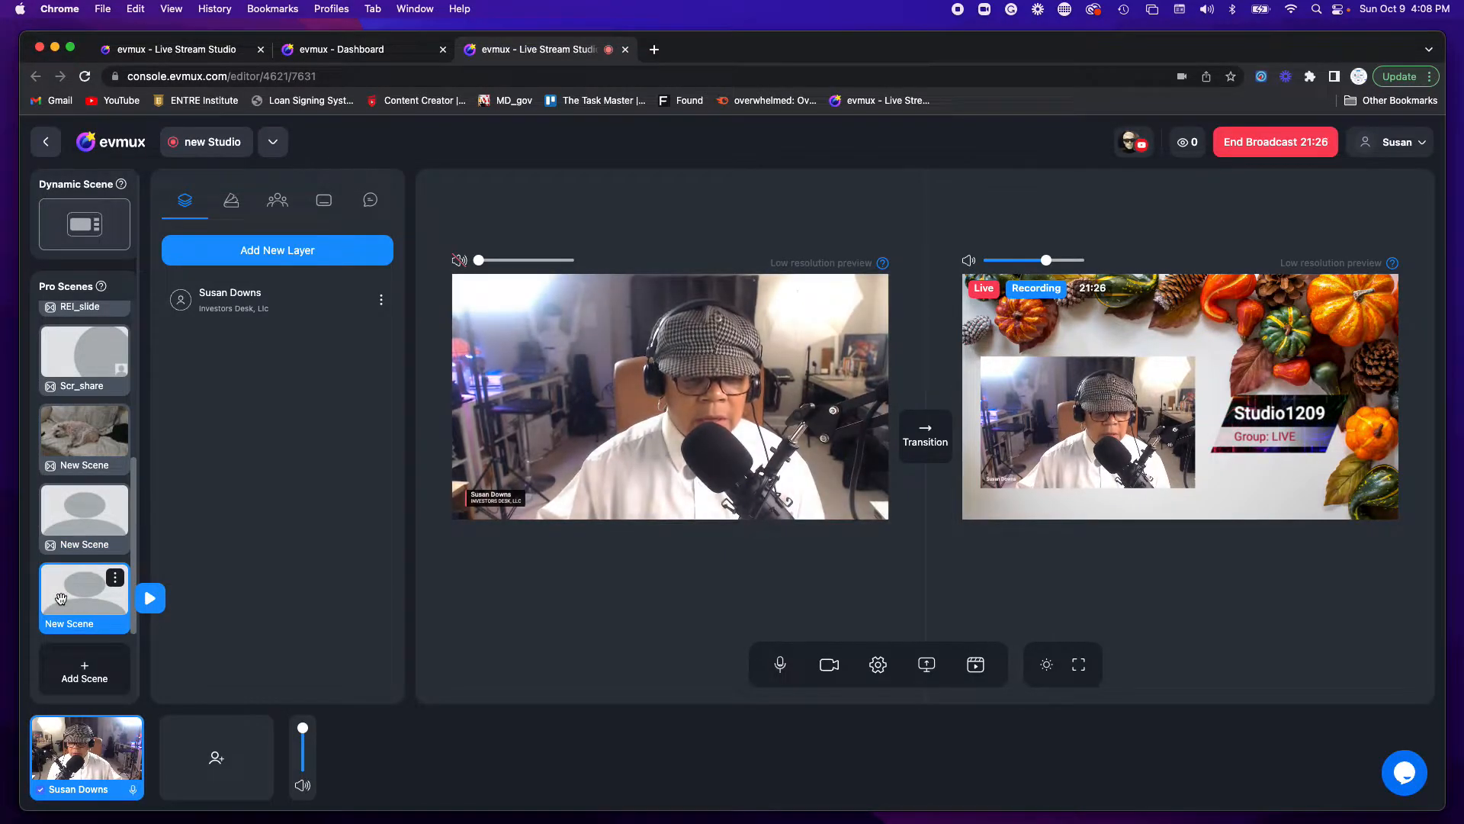
pyautogui.click(80, 512)
pyautogui.click(83, 612)
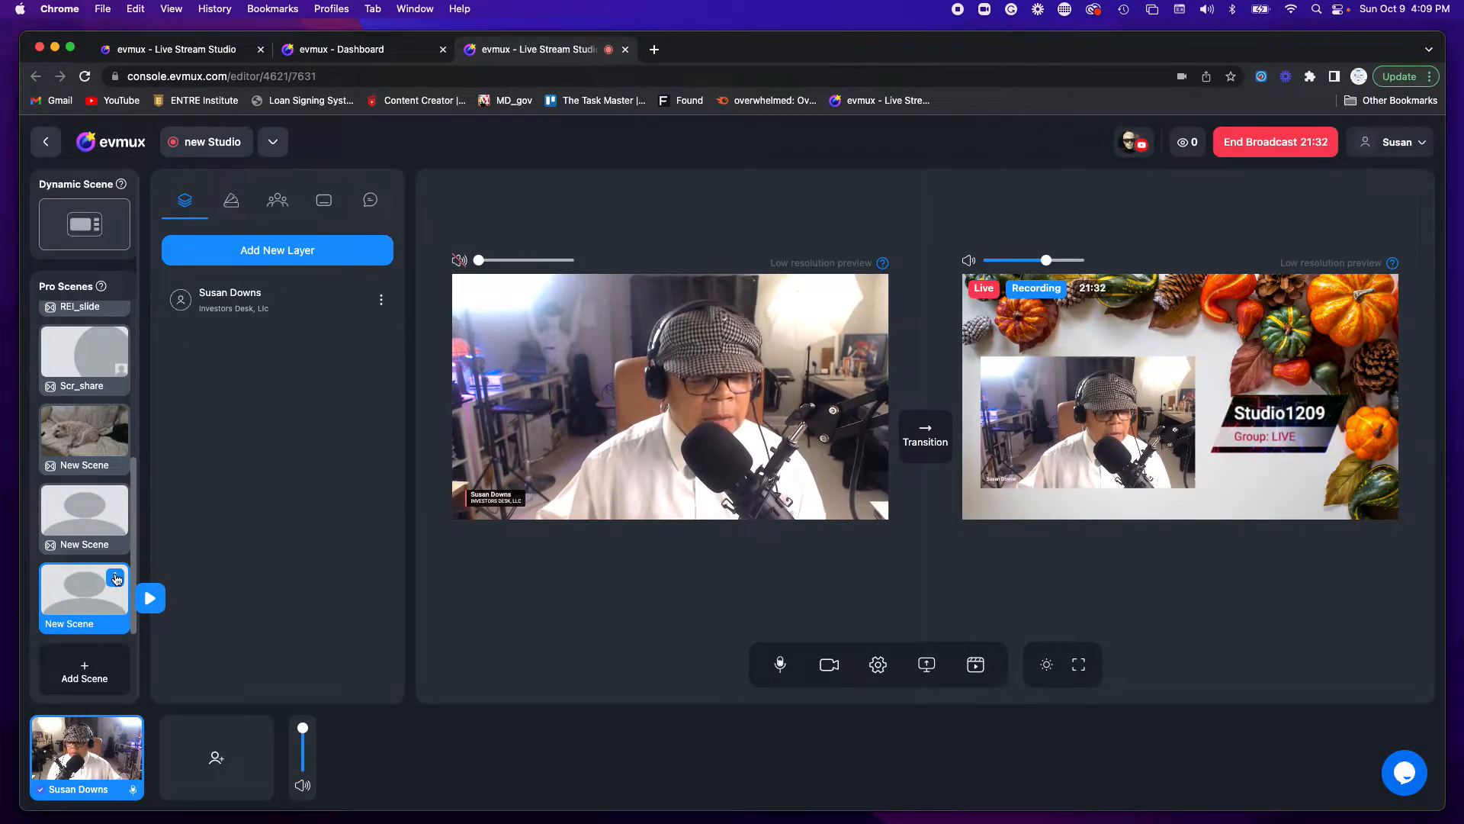
pyautogui.click(115, 578)
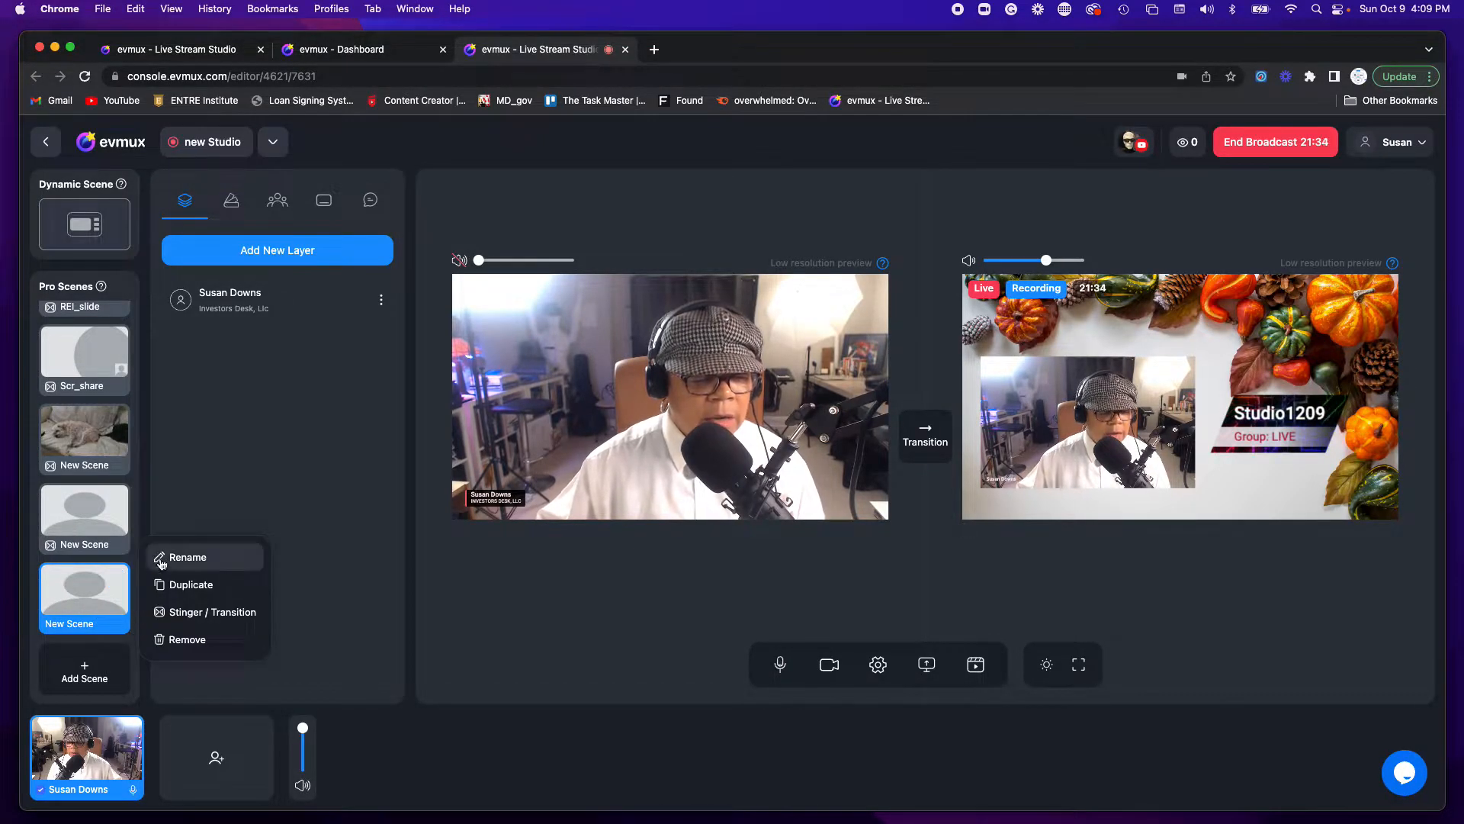
pyautogui.click(181, 642)
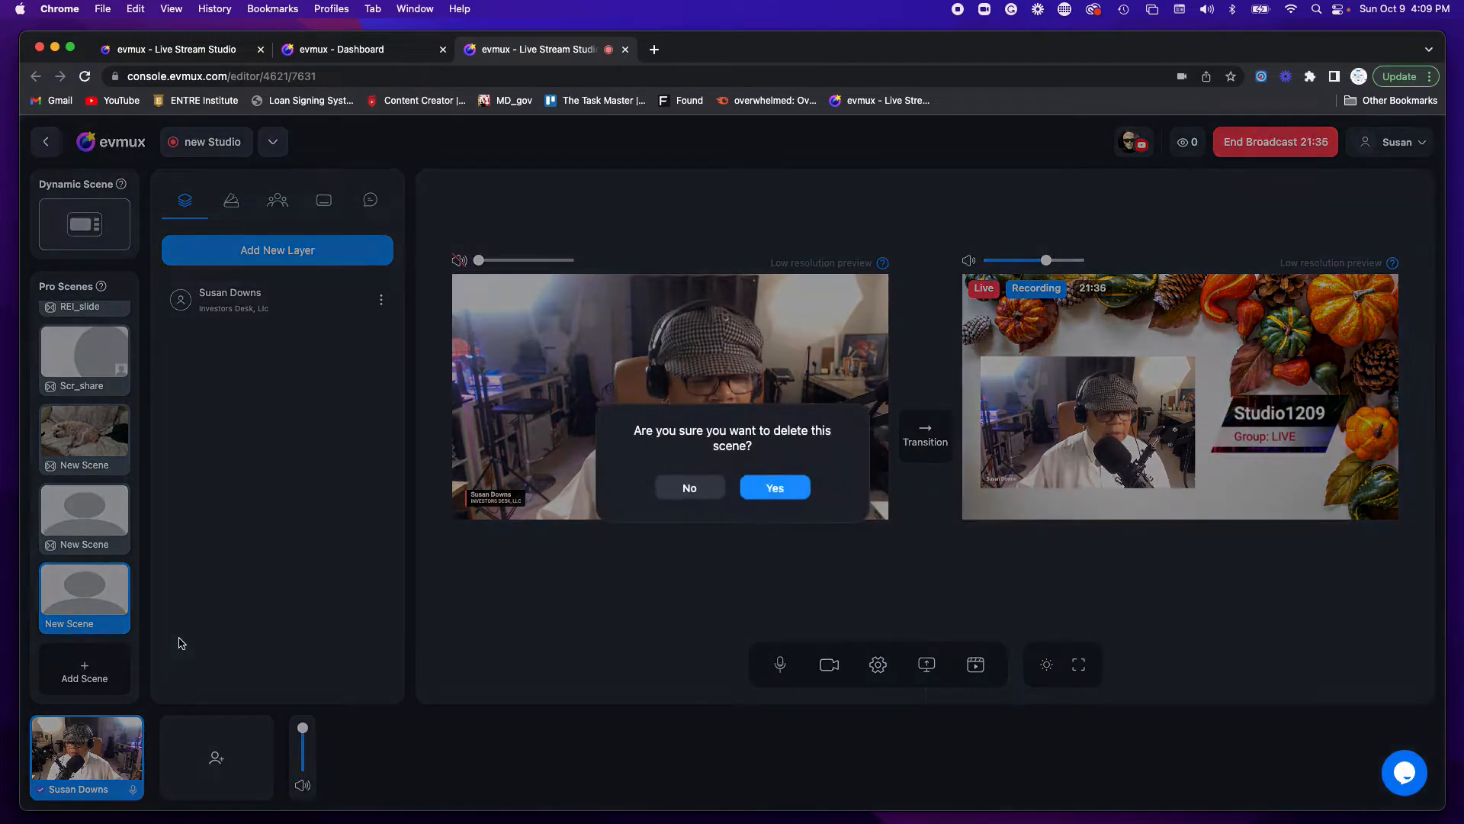
pyautogui.click(781, 493)
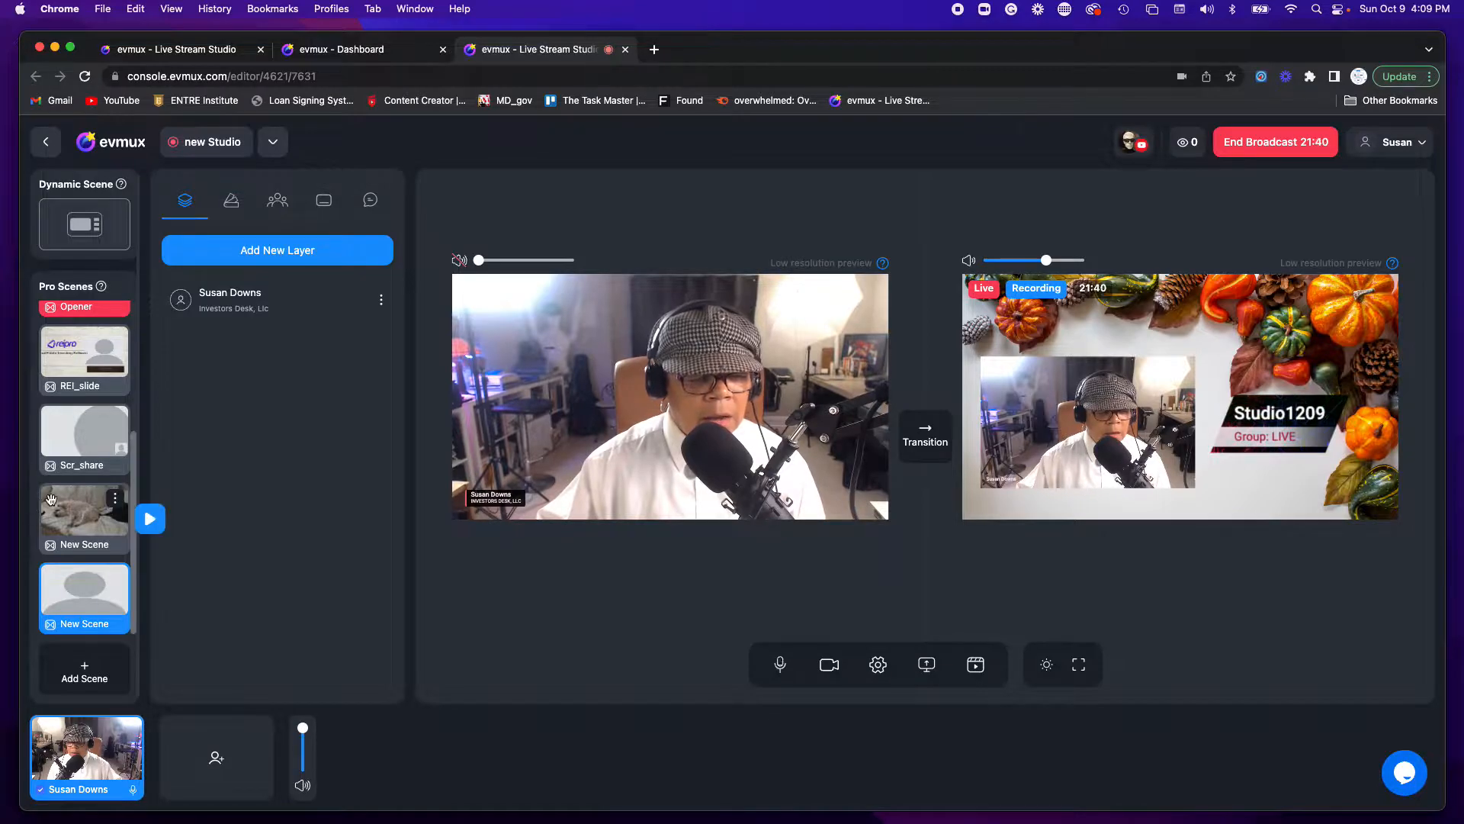
# Reorder the Pro Scenes so the pet picture scene comes last and the camera-only New Scene sits directly below Opener
pyautogui.moveTo(52, 498); pyautogui.dragTo(54, 639)
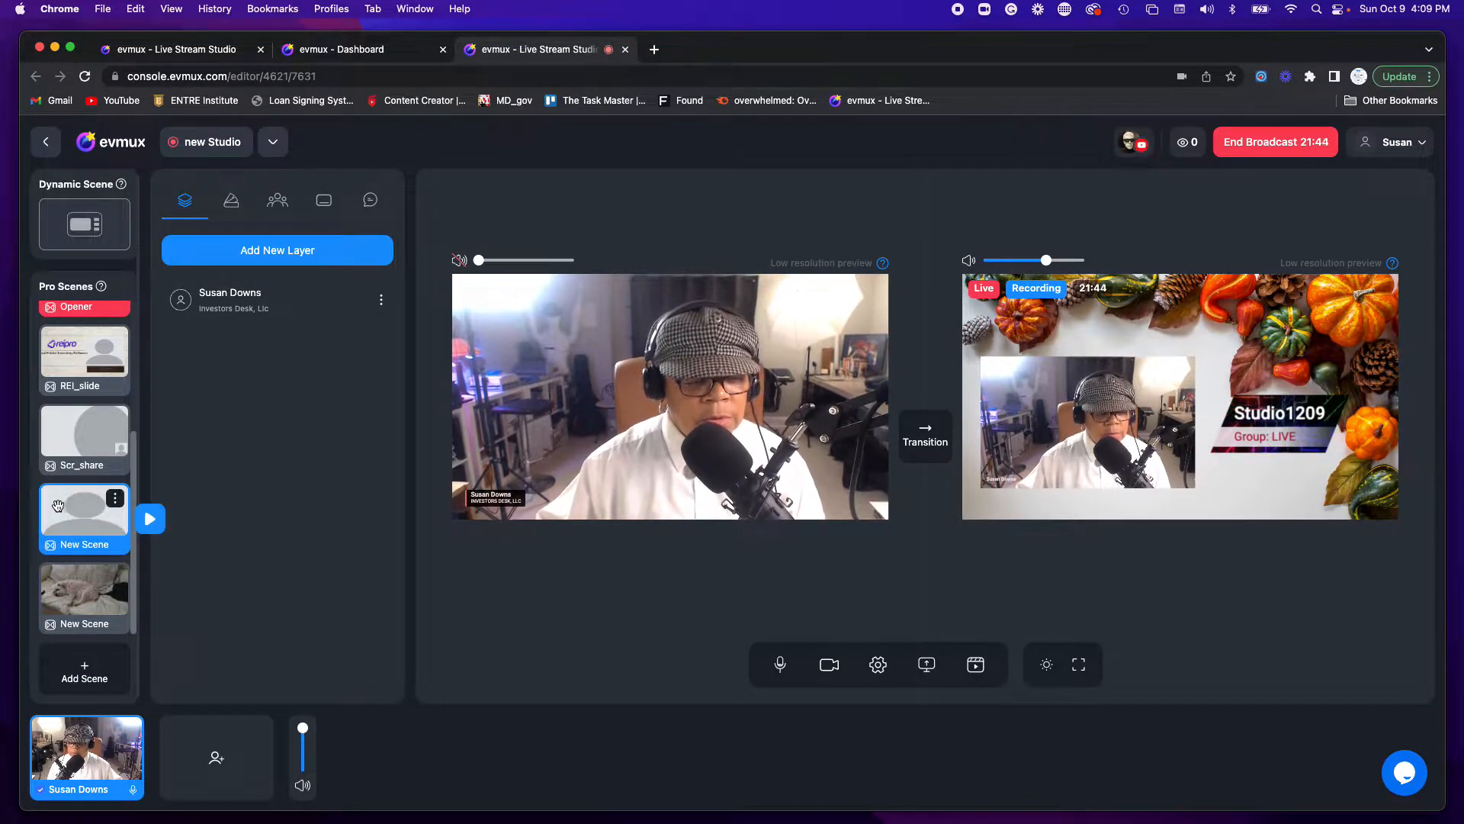
pyautogui.moveTo(65, 594)
pyautogui.moveTo(81, 538)
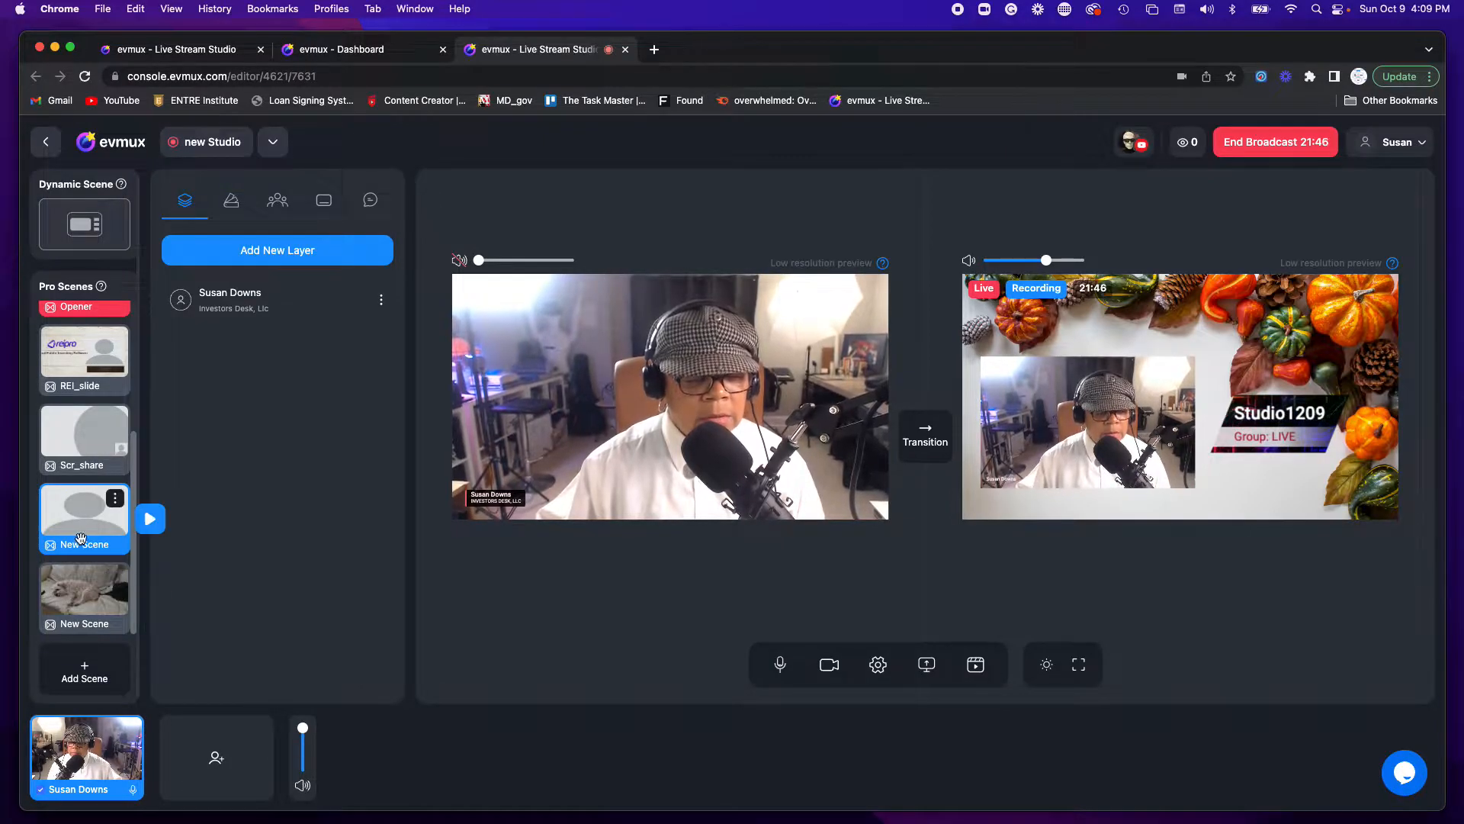
pyautogui.scroll(2, 81, 539)
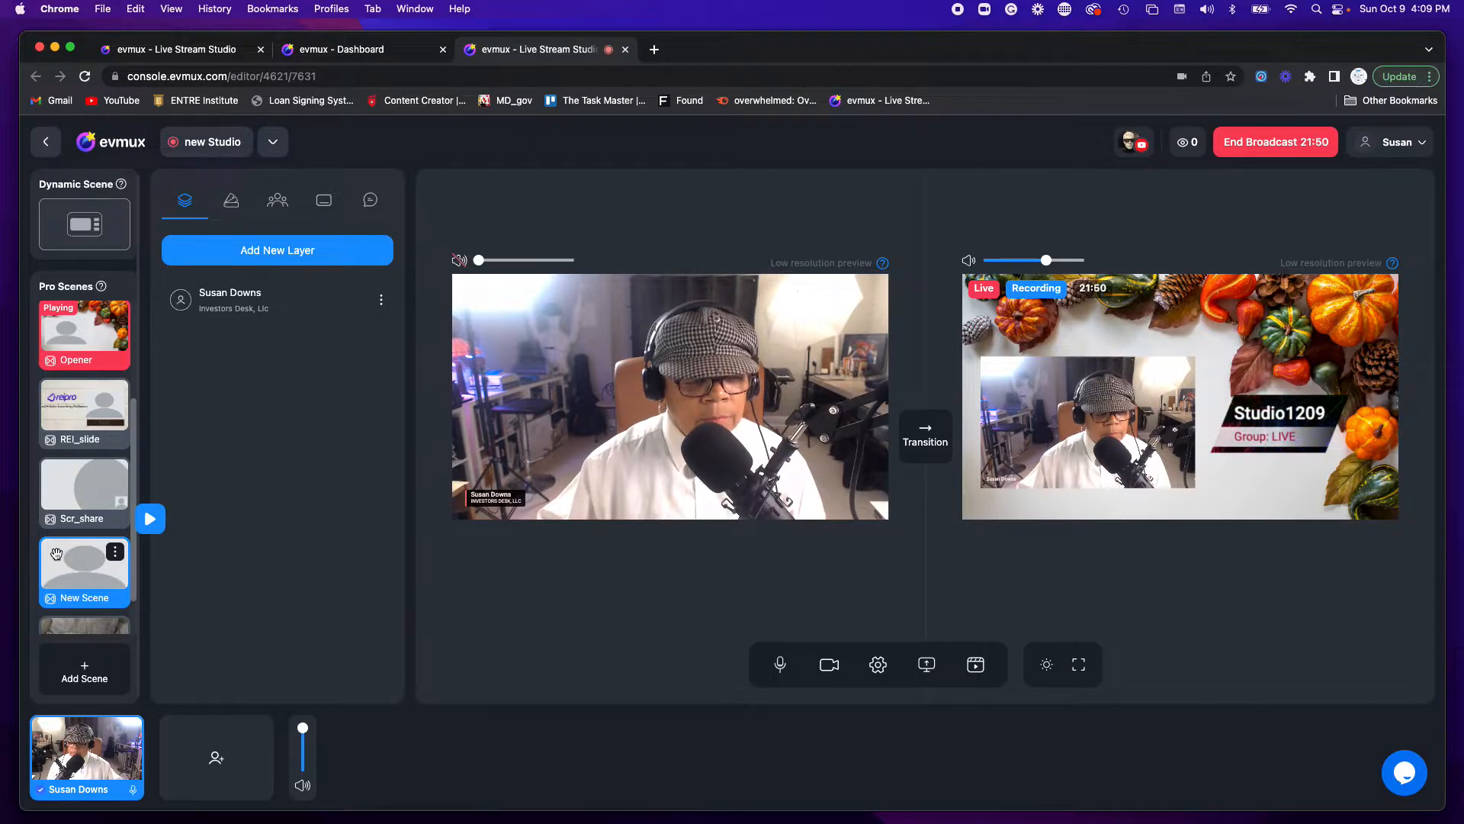
pyautogui.moveTo(55, 555); pyautogui.dragTo(55, 393)
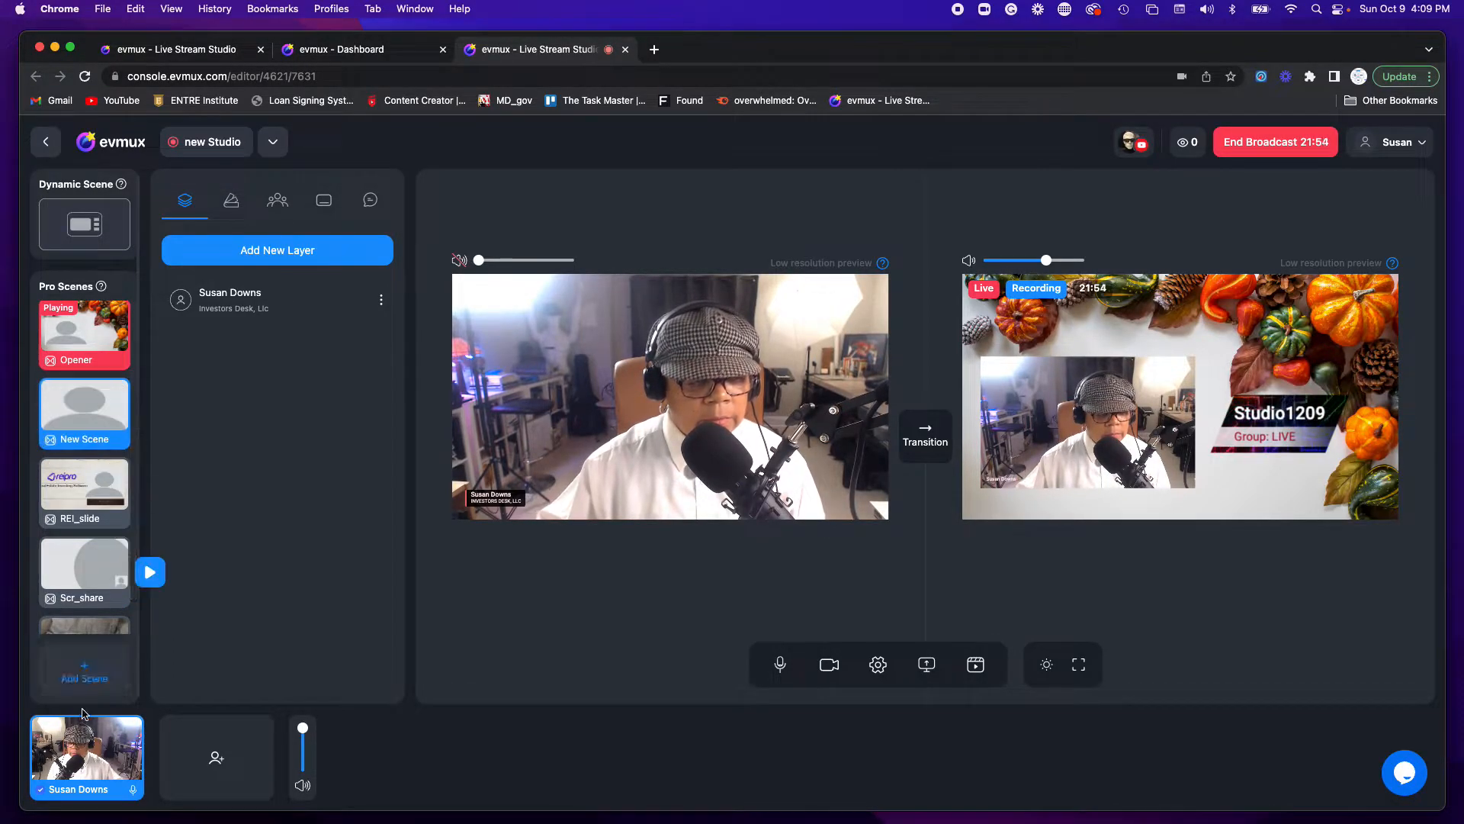
# Move the 1209Open scene between Opener and the camera-only New Scene
pyautogui.scroll(4, 67, 606)
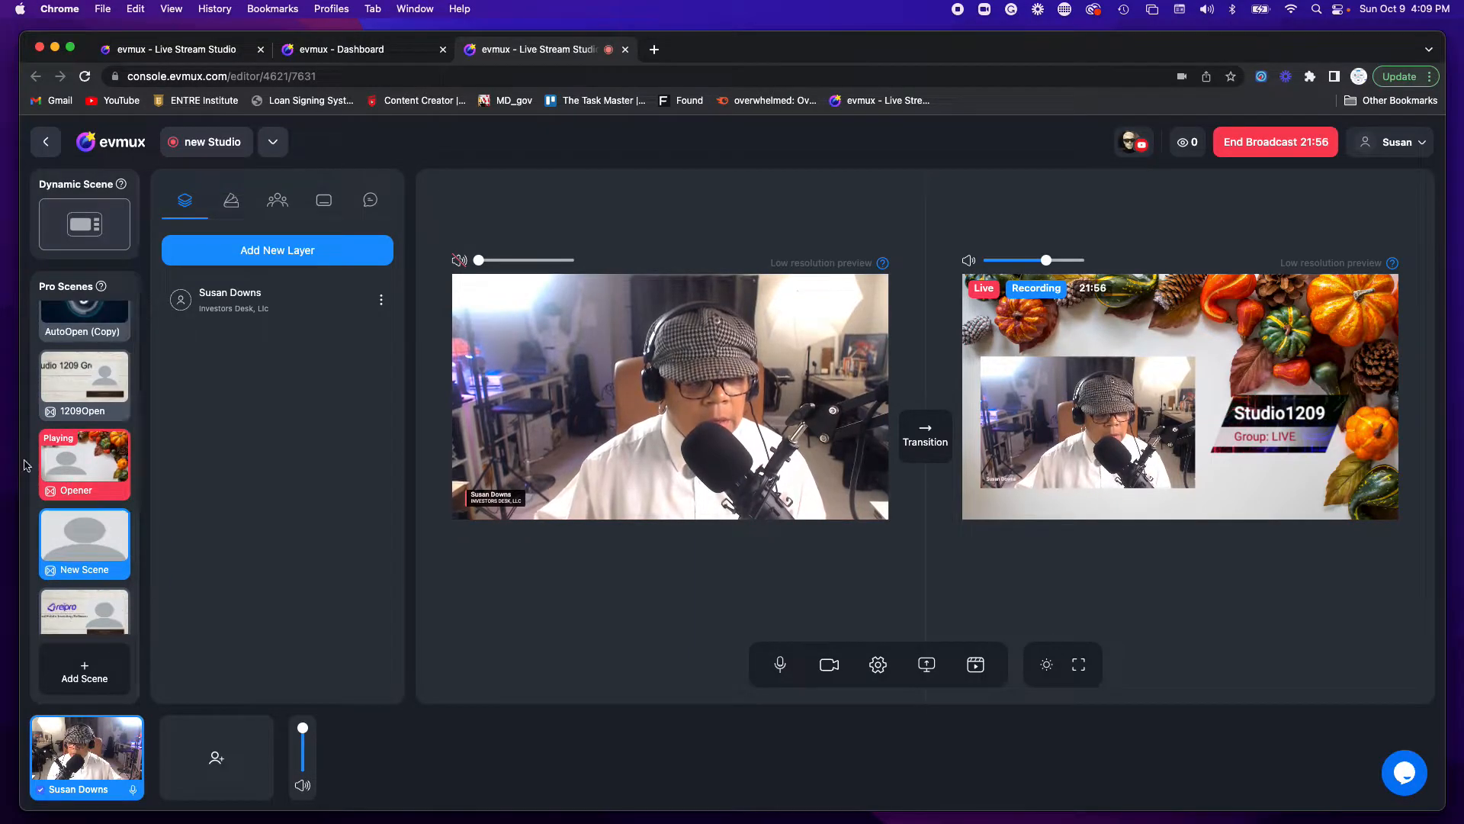
pyautogui.click(45, 362)
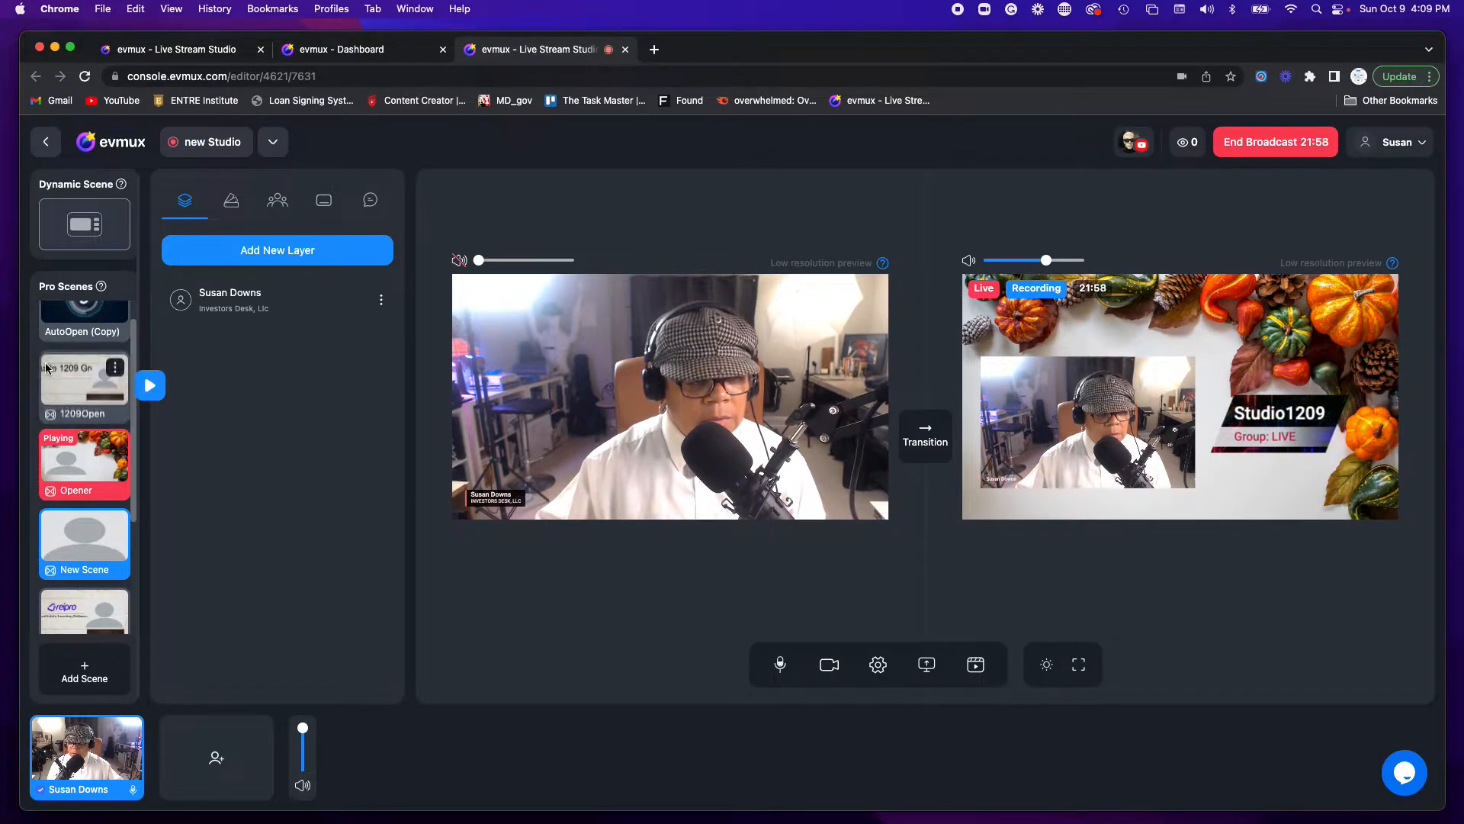
pyautogui.moveTo(46, 362); pyautogui.dragTo(40, 484)
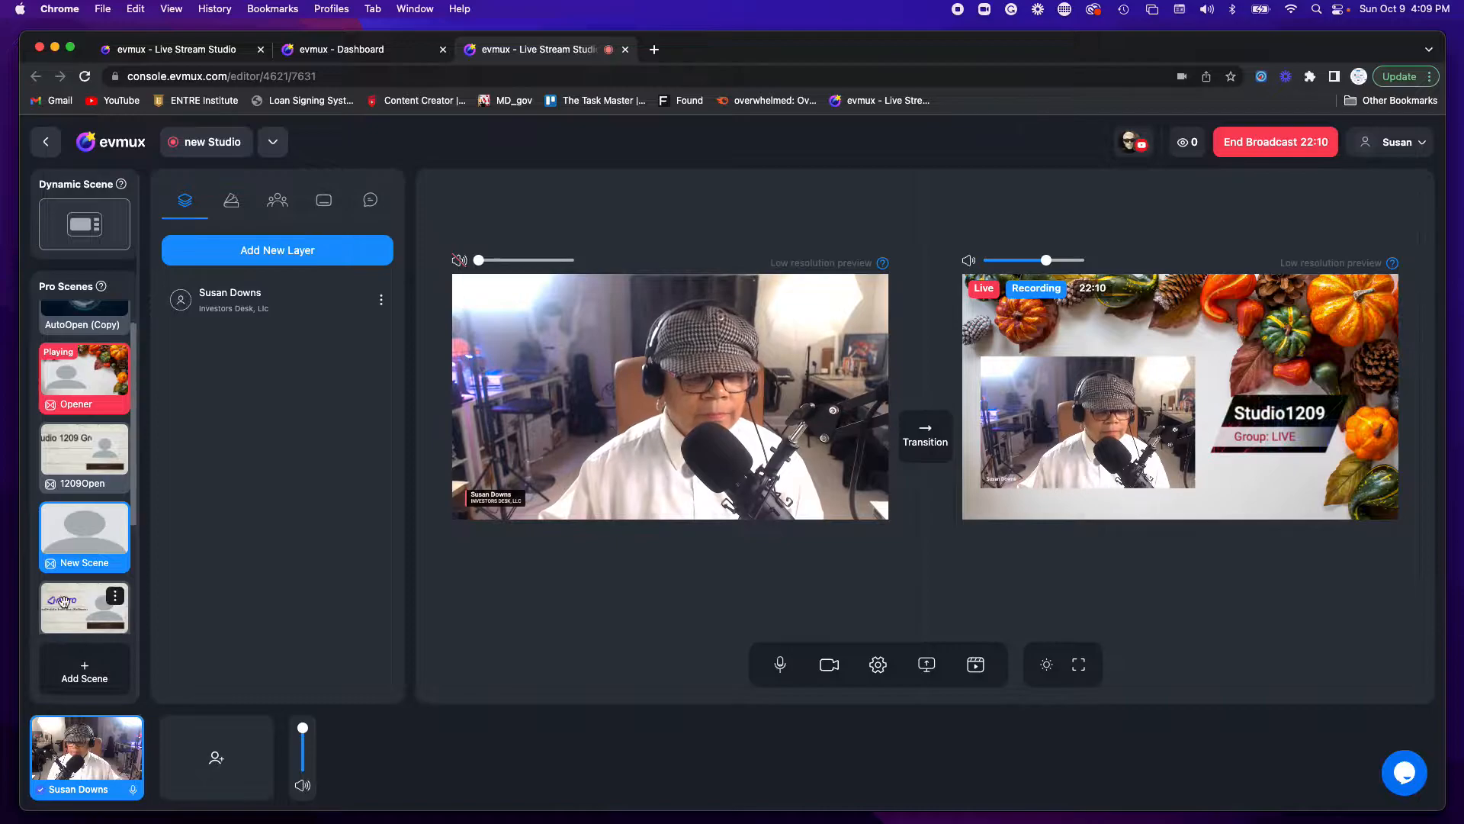
# Switch the video input to FaceTime HD Camera (Built-in) and take the camera-only New Scene live
pyautogui.moveTo(60, 551)
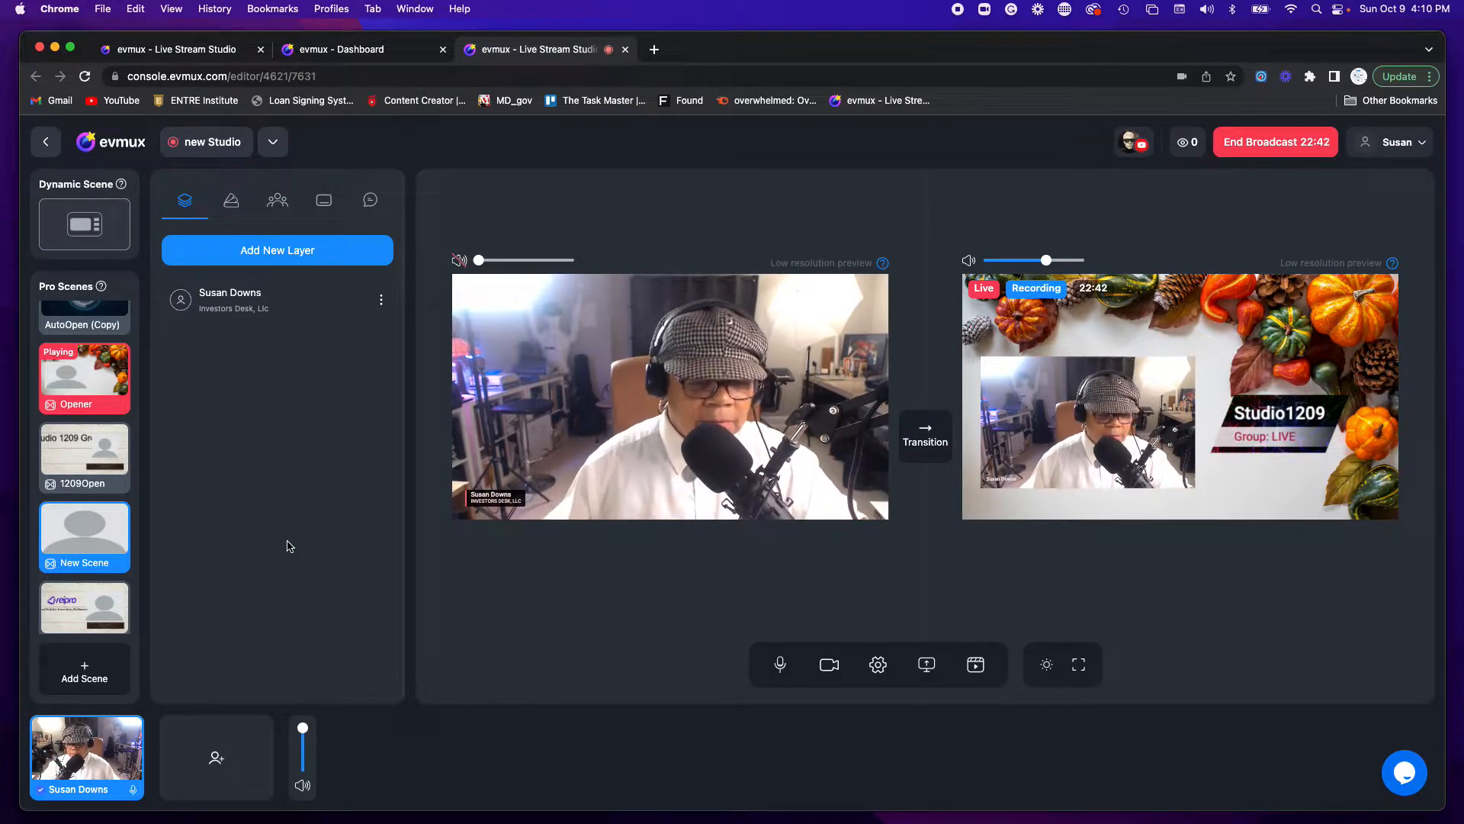
pyautogui.click(878, 666)
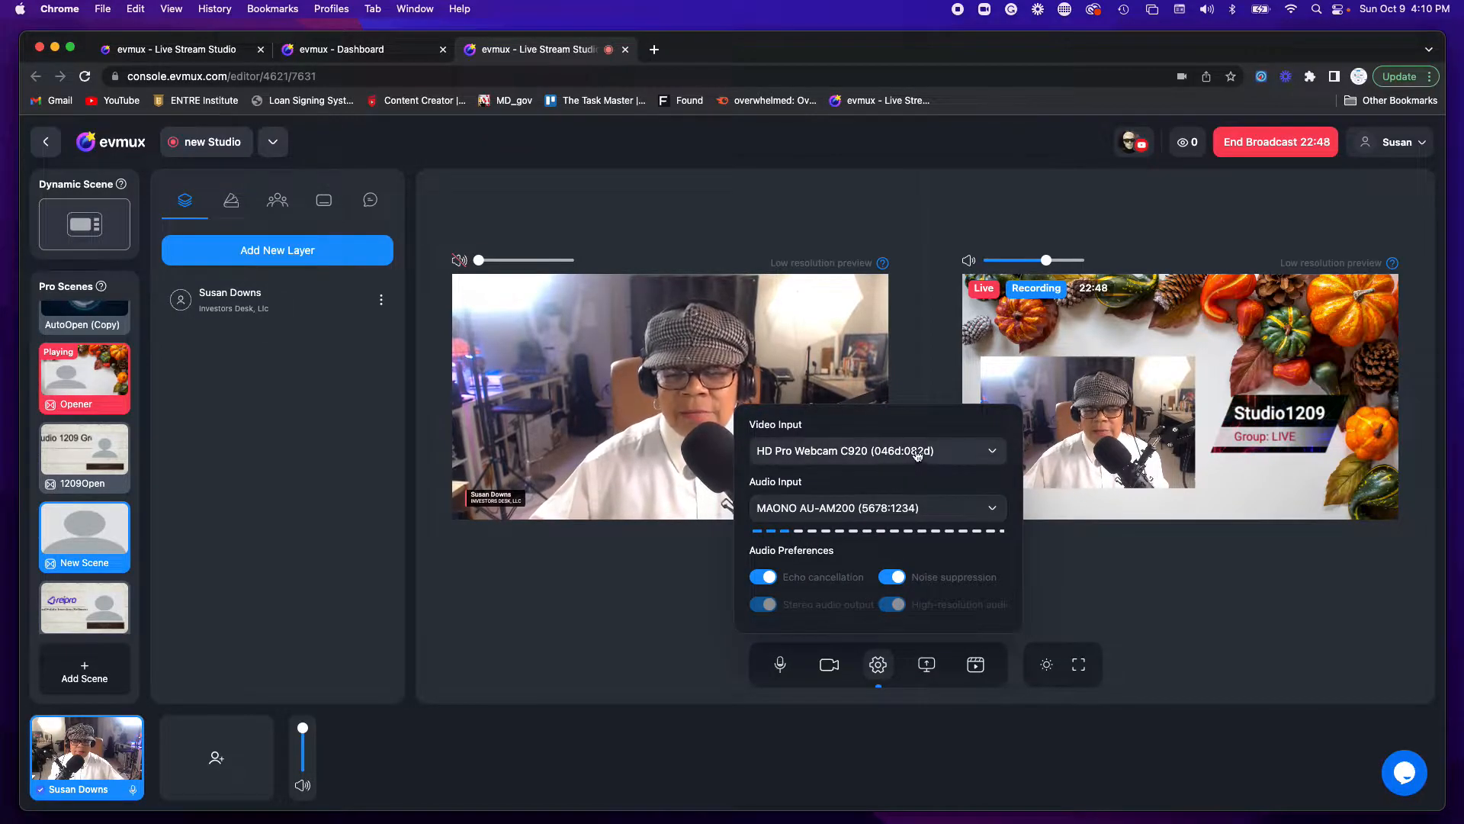
pyautogui.click(993, 453)
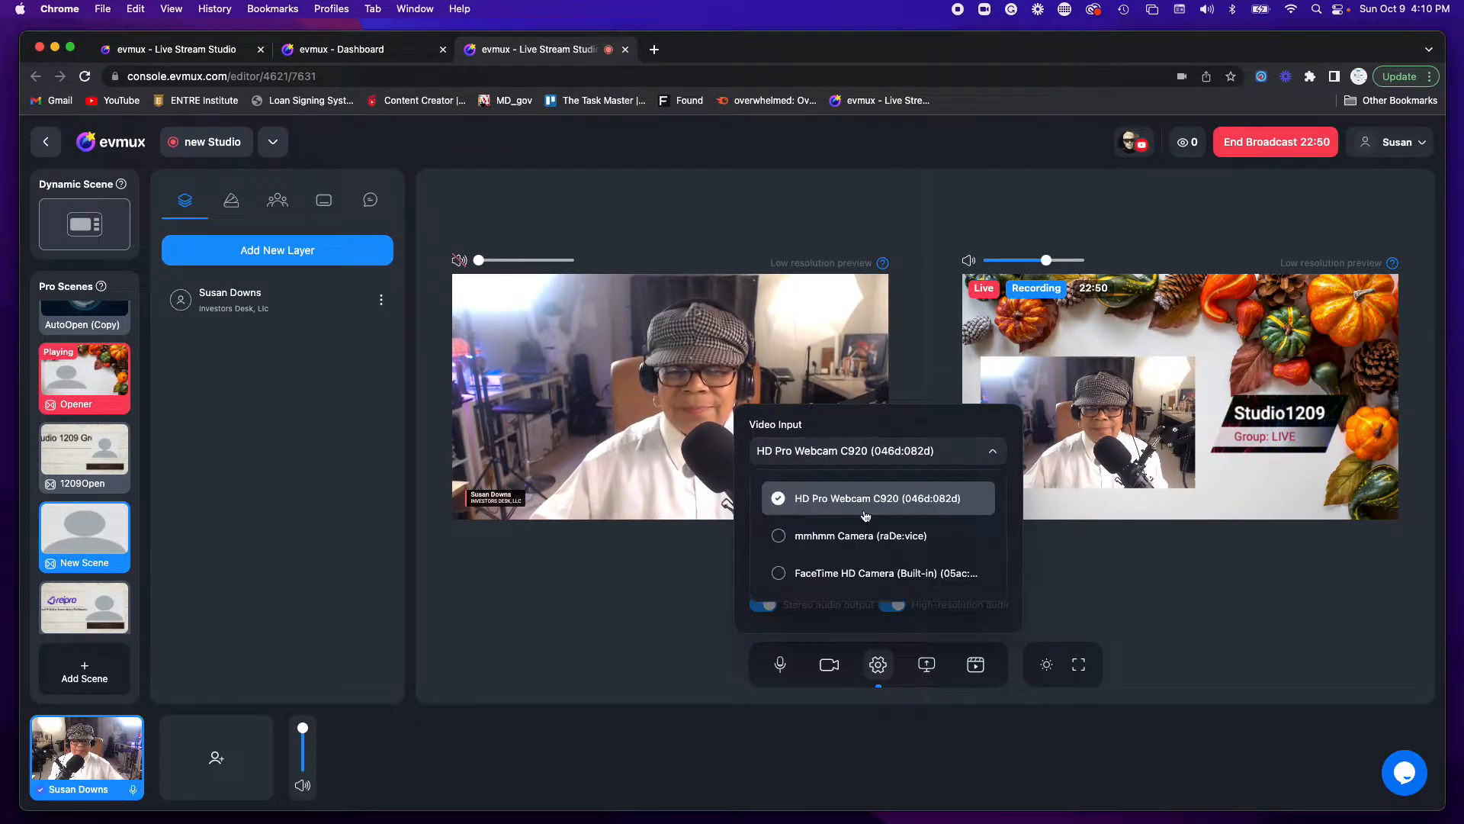
pyautogui.click(864, 575)
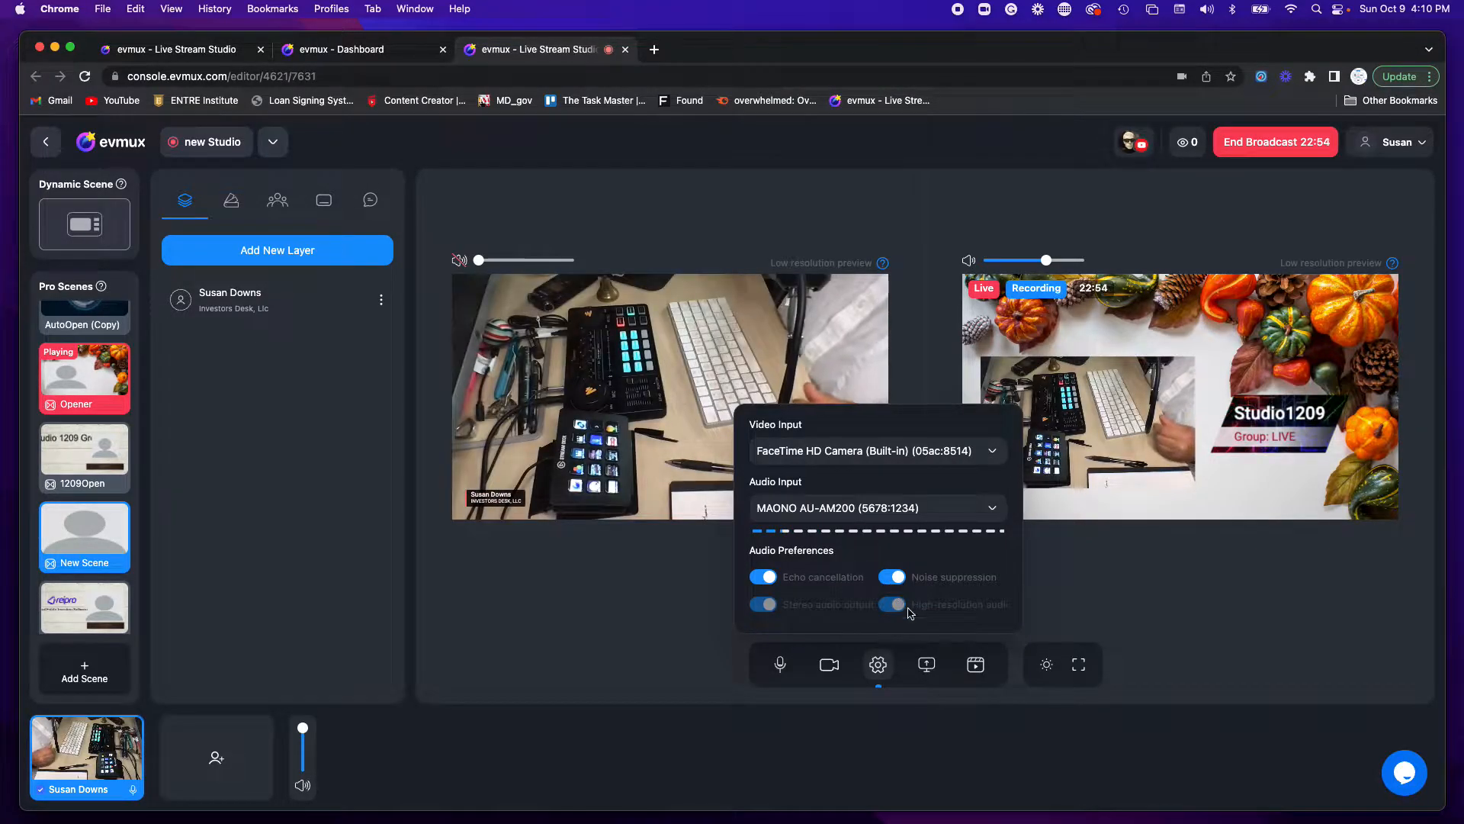
pyautogui.click(1102, 614)
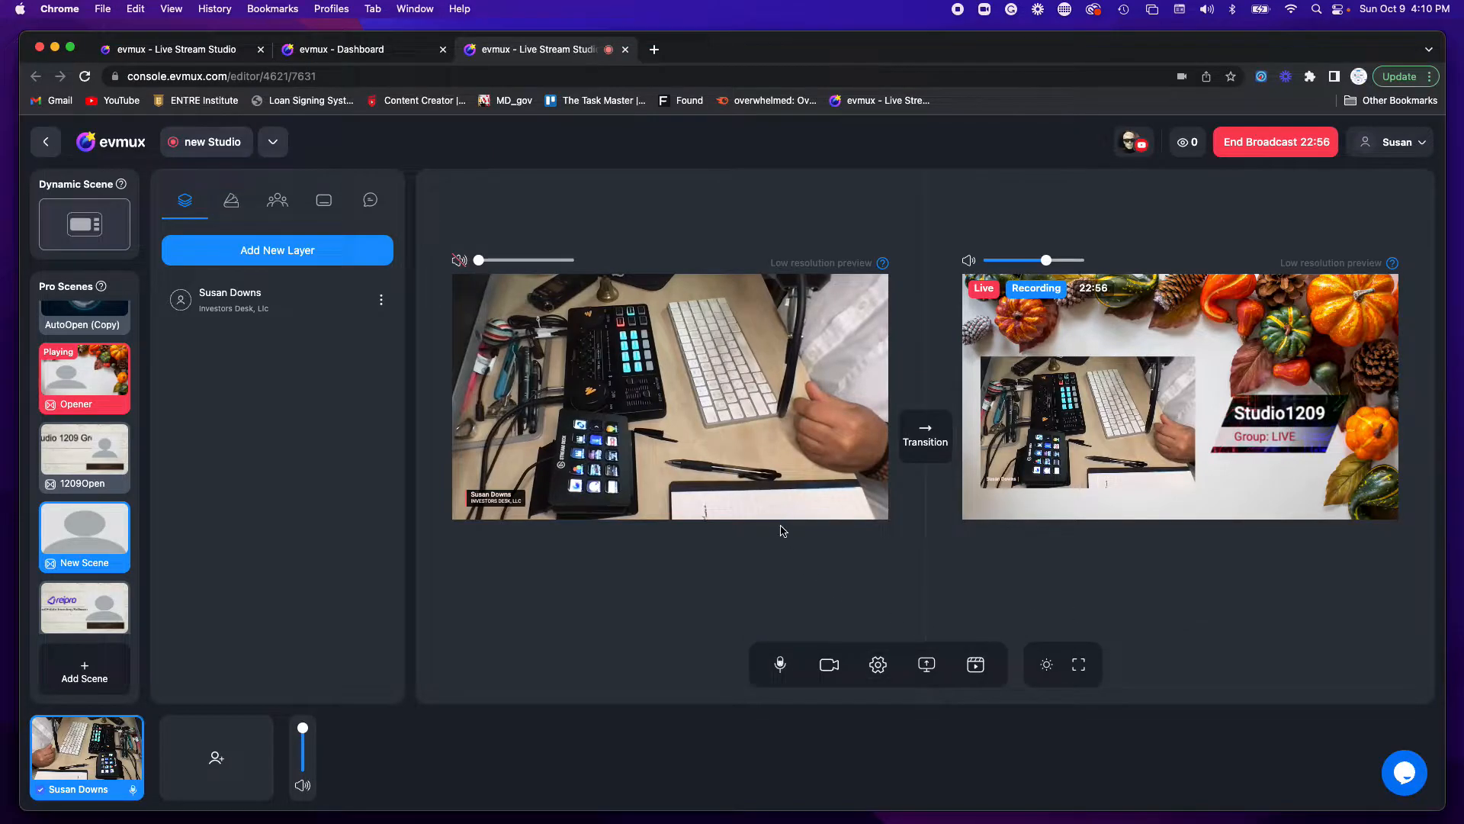
pyautogui.click(927, 444)
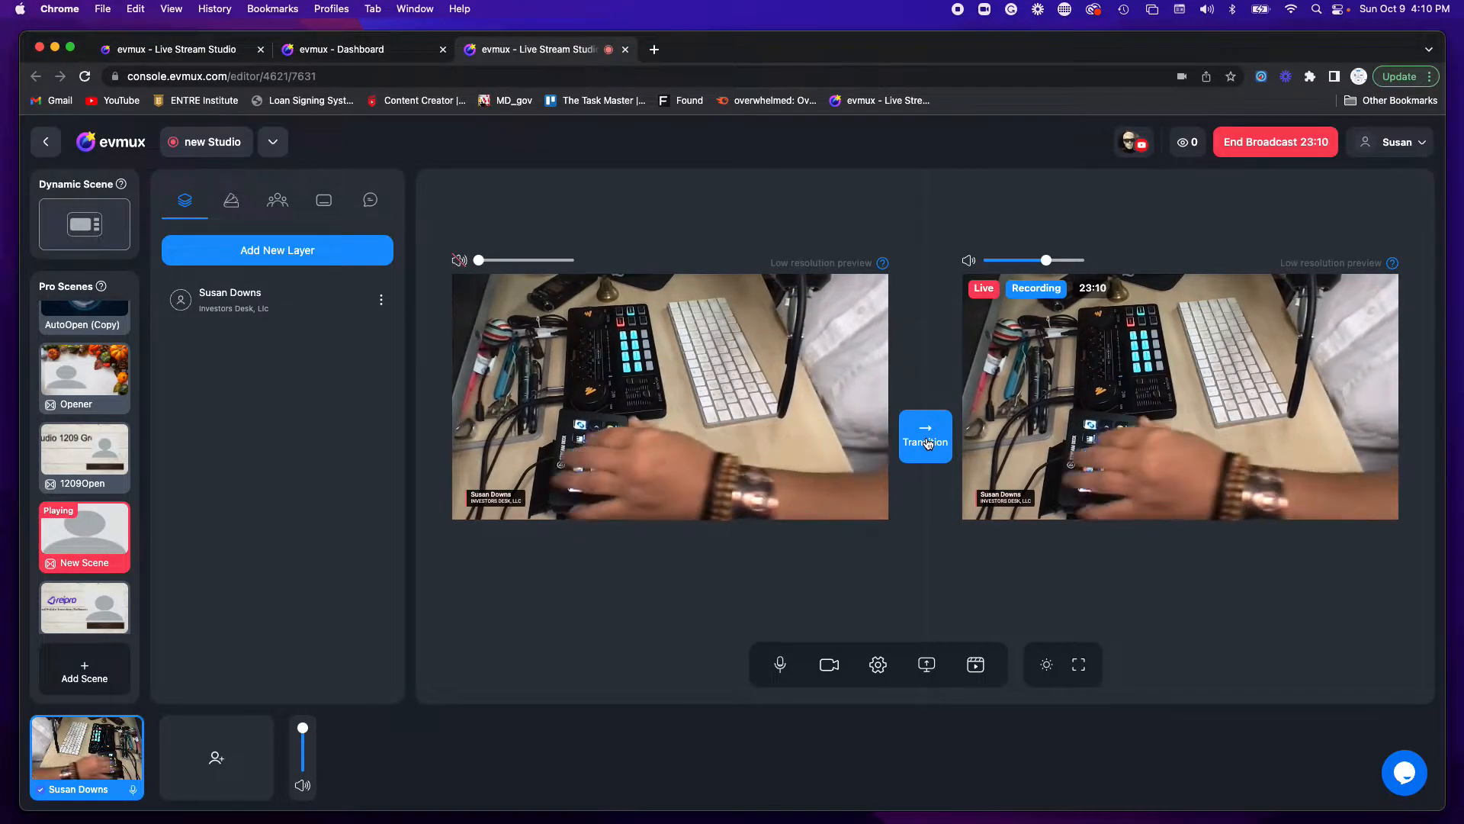
# Take the 1209Open scene live and switch the video input to HD Pro Webcam C920
pyautogui.press('4')
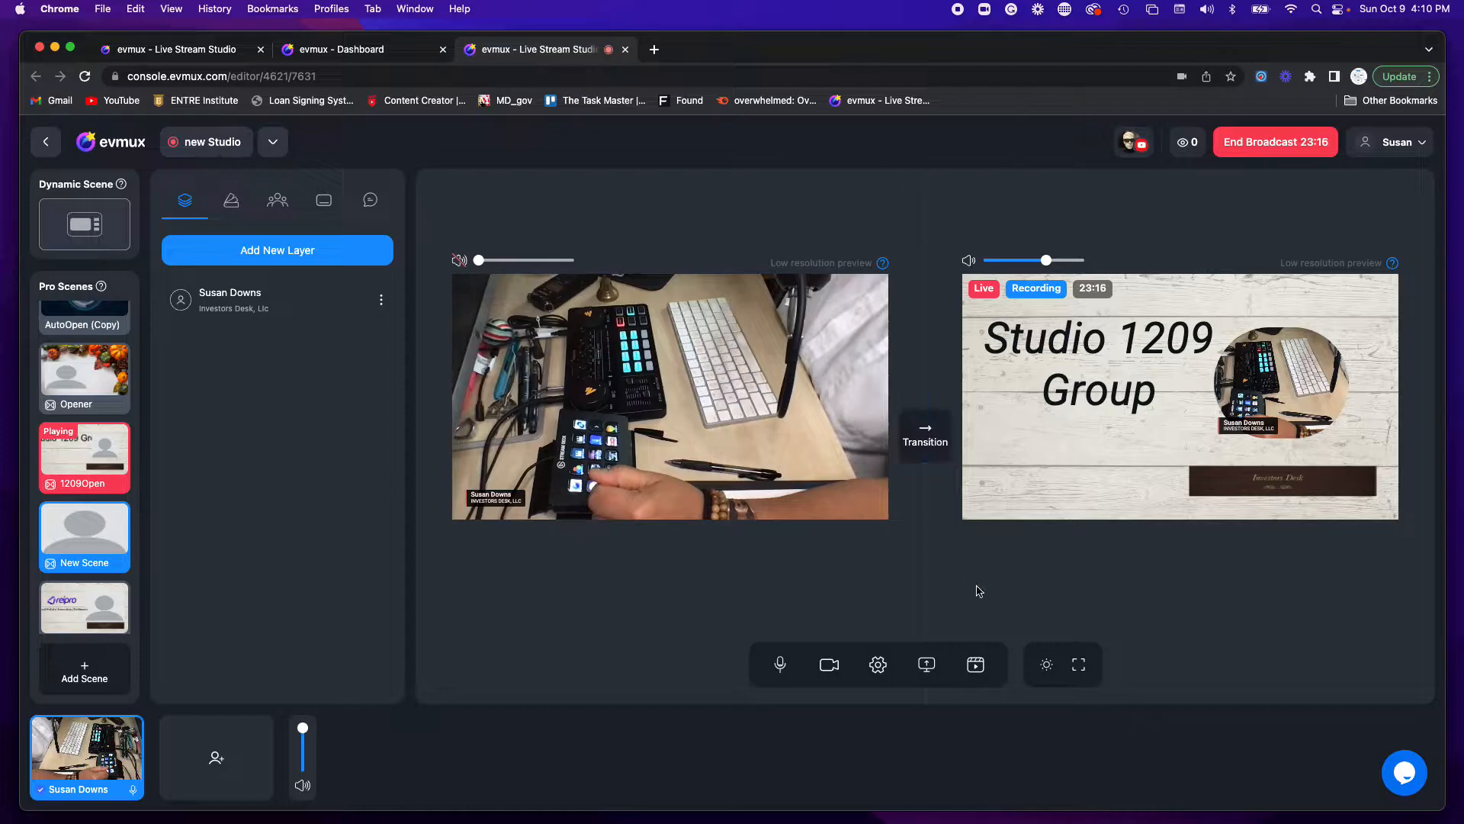
pyautogui.click(878, 675)
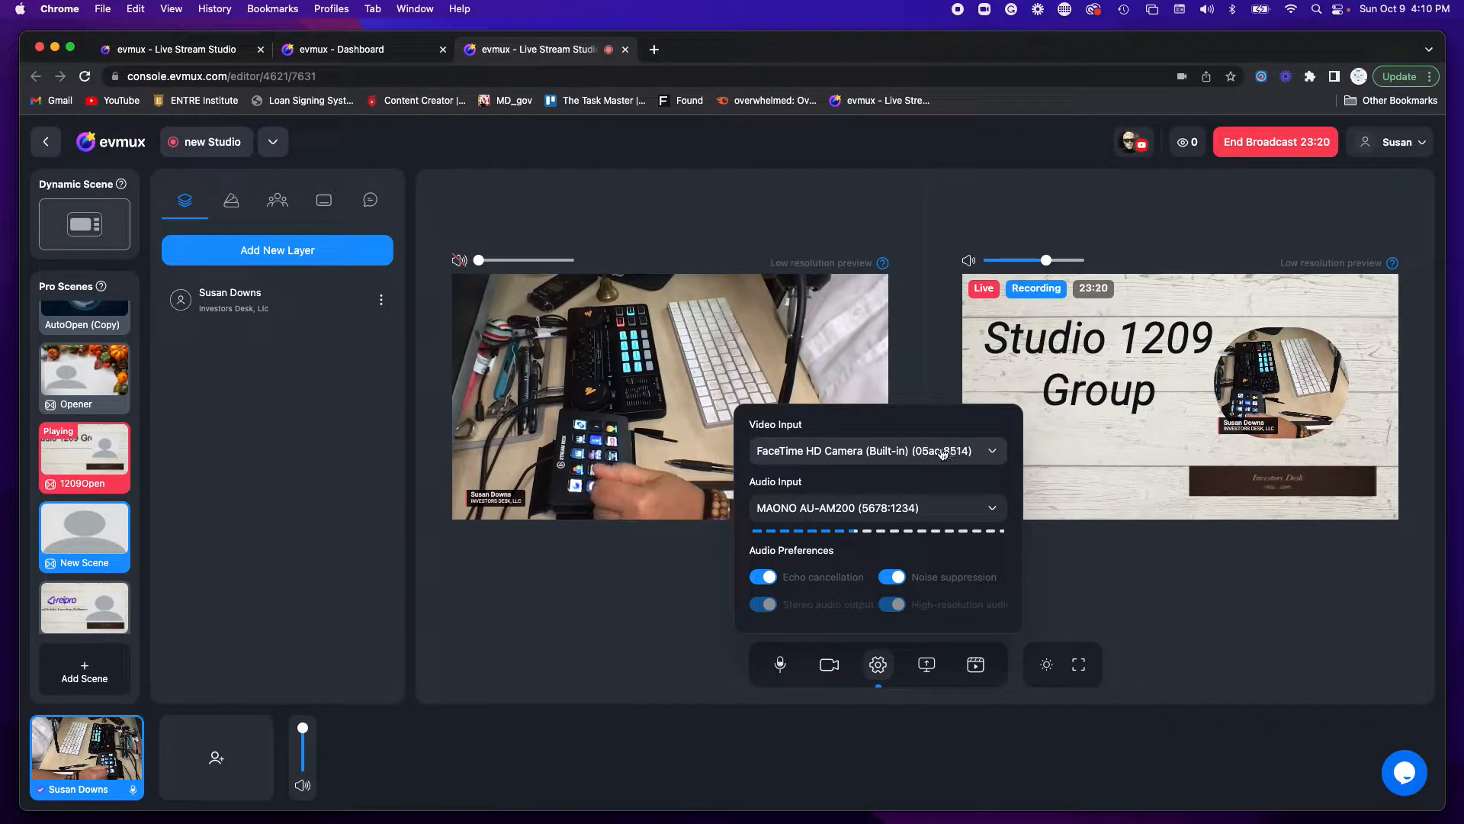
pyautogui.click(994, 451)
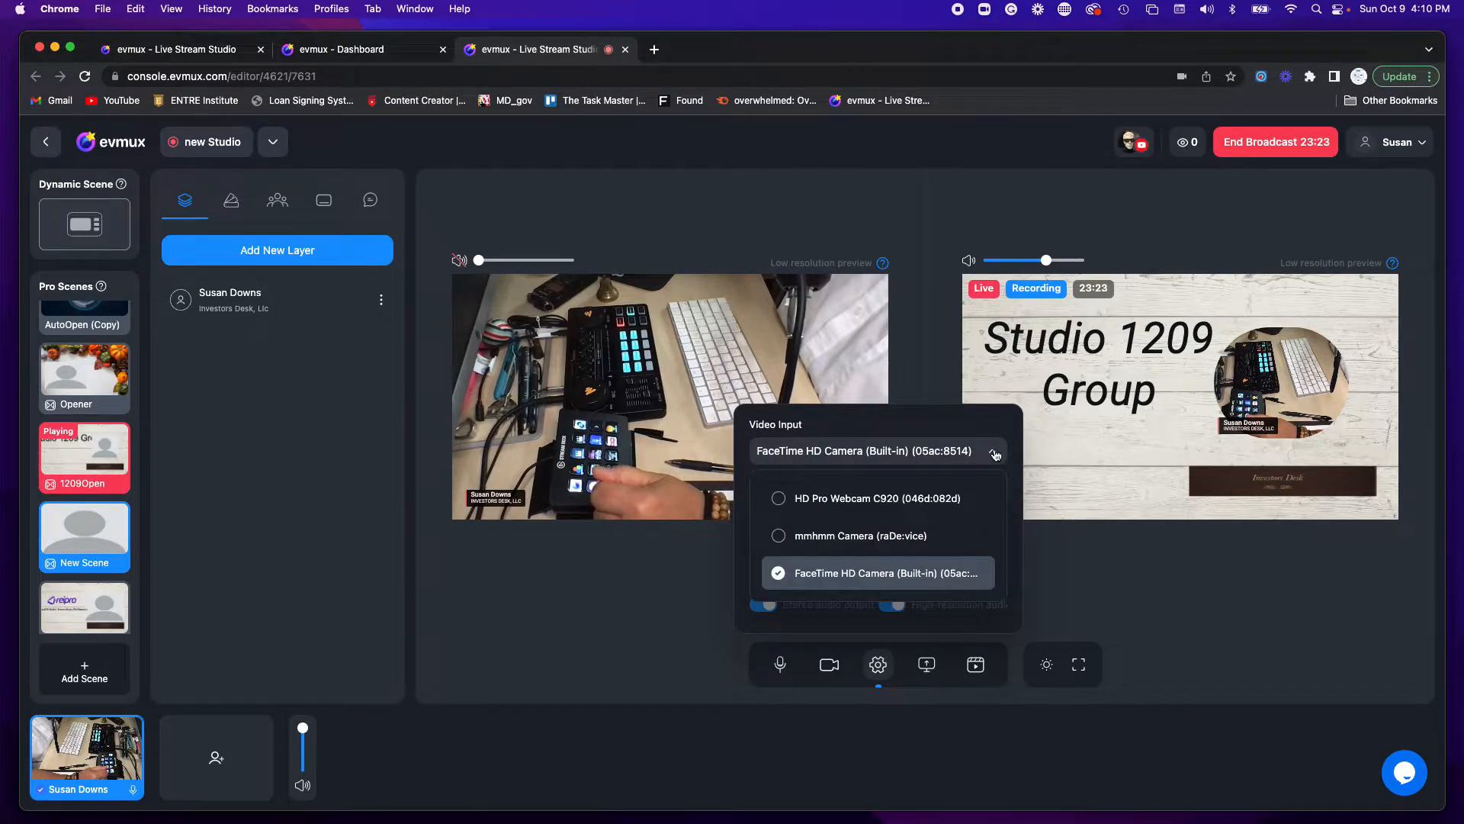
pyautogui.click(898, 499)
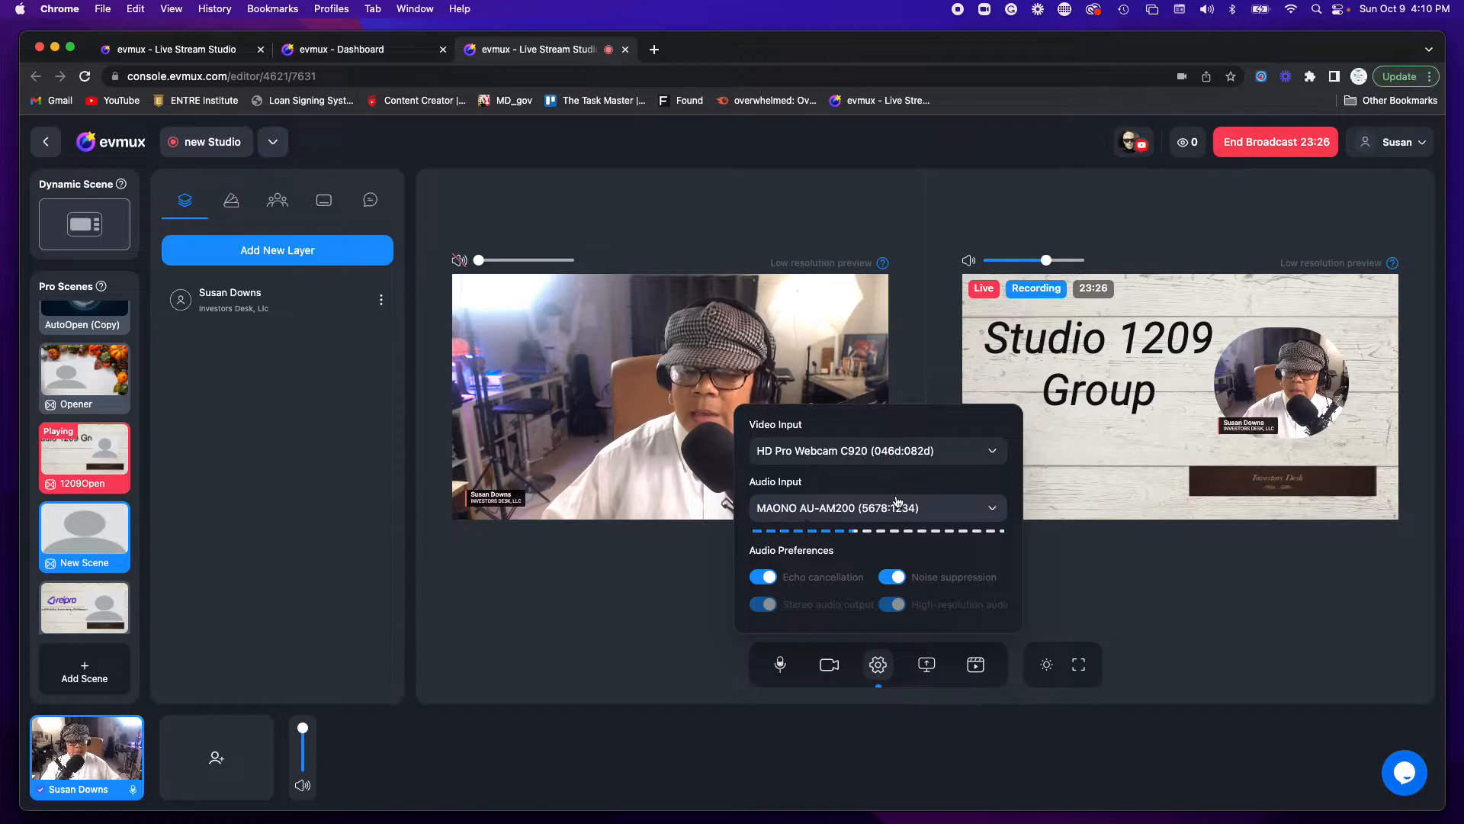
pyautogui.click(1184, 602)
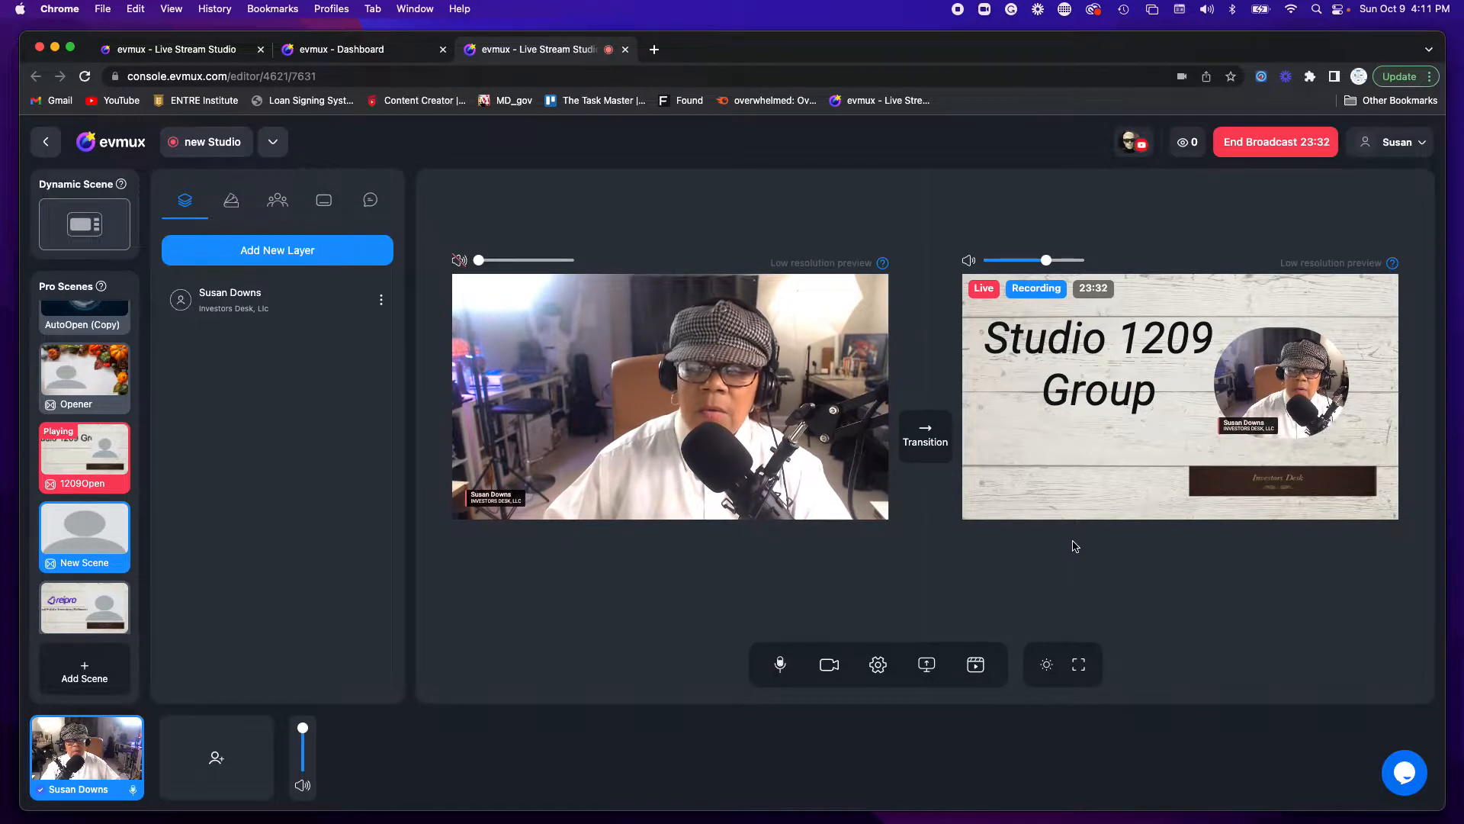
# Load the Opener scene into the preview and transition it to the live output
pyautogui.moveTo(1170, 399)
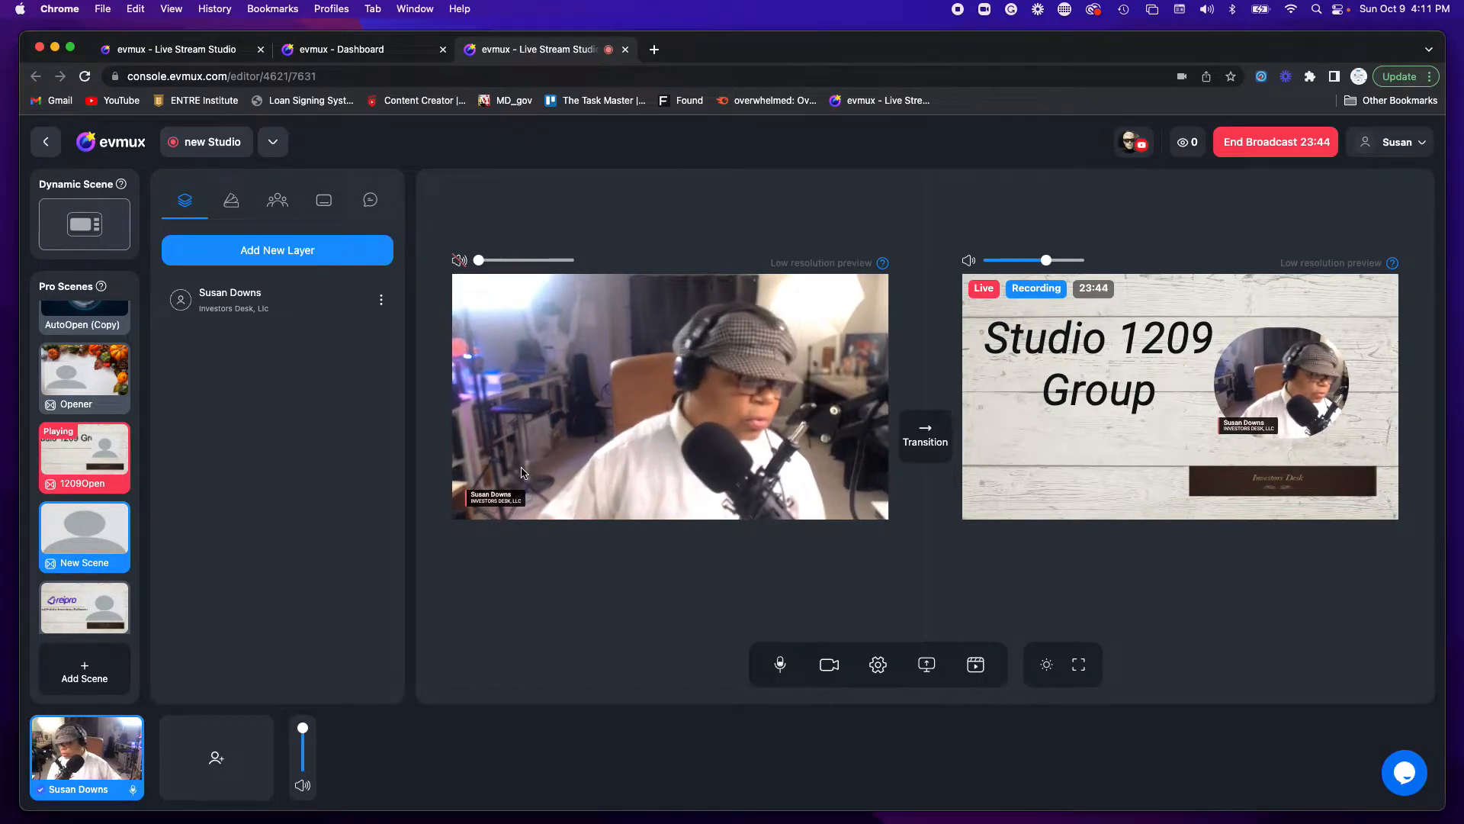
pyautogui.moveTo(53, 351)
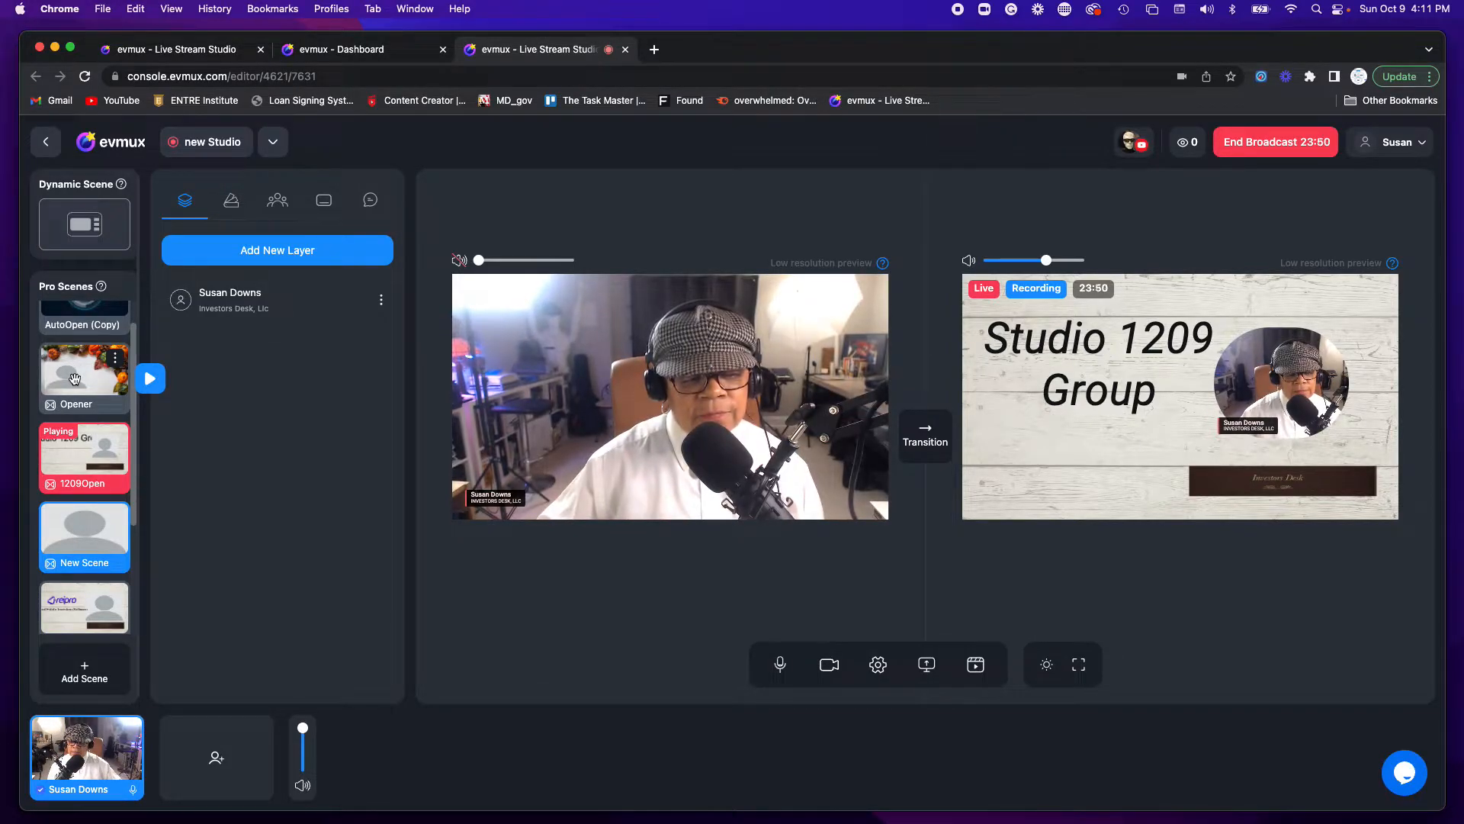
pyautogui.click(74, 379)
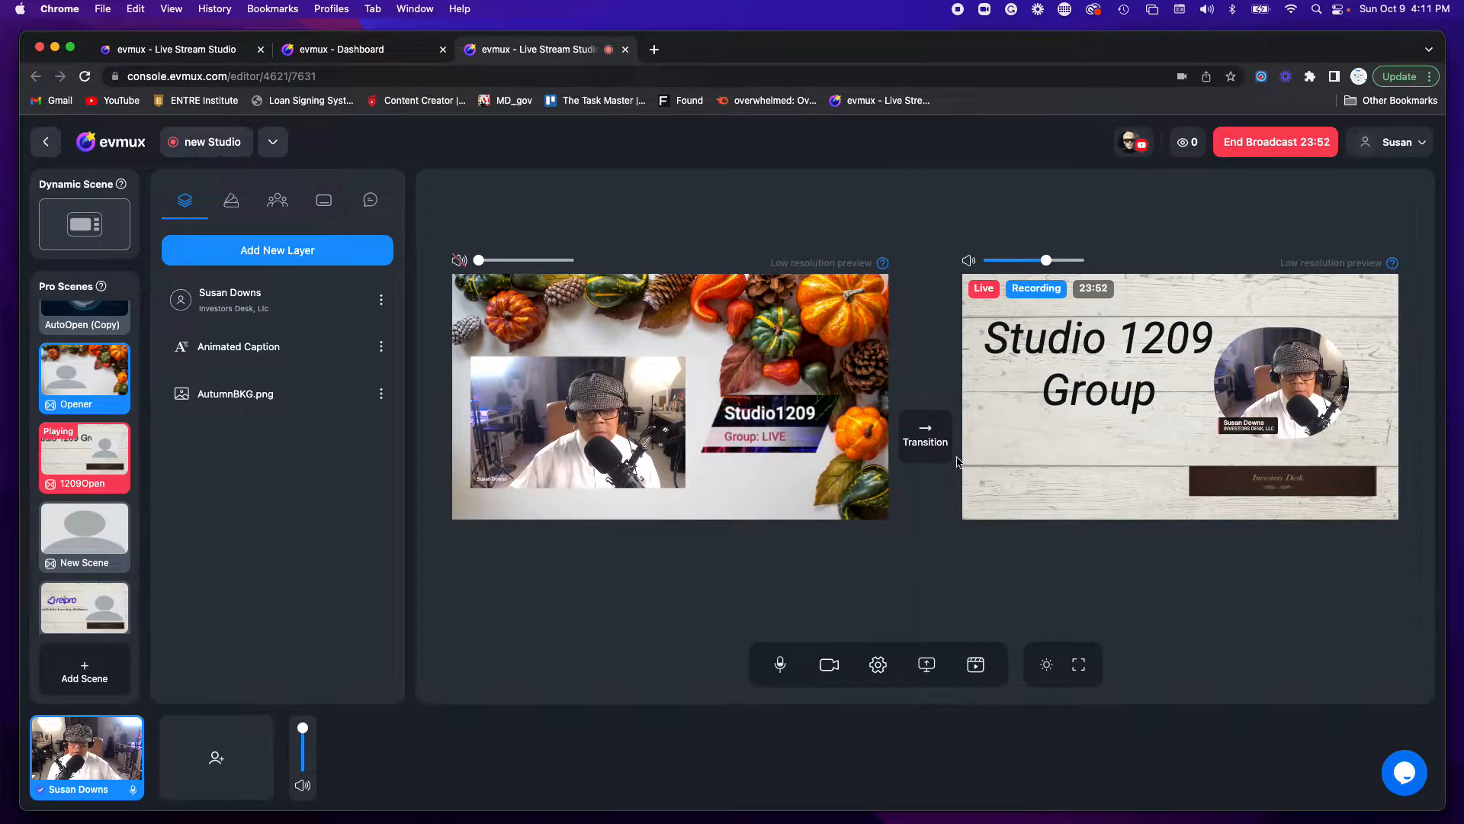
pyautogui.click(915, 441)
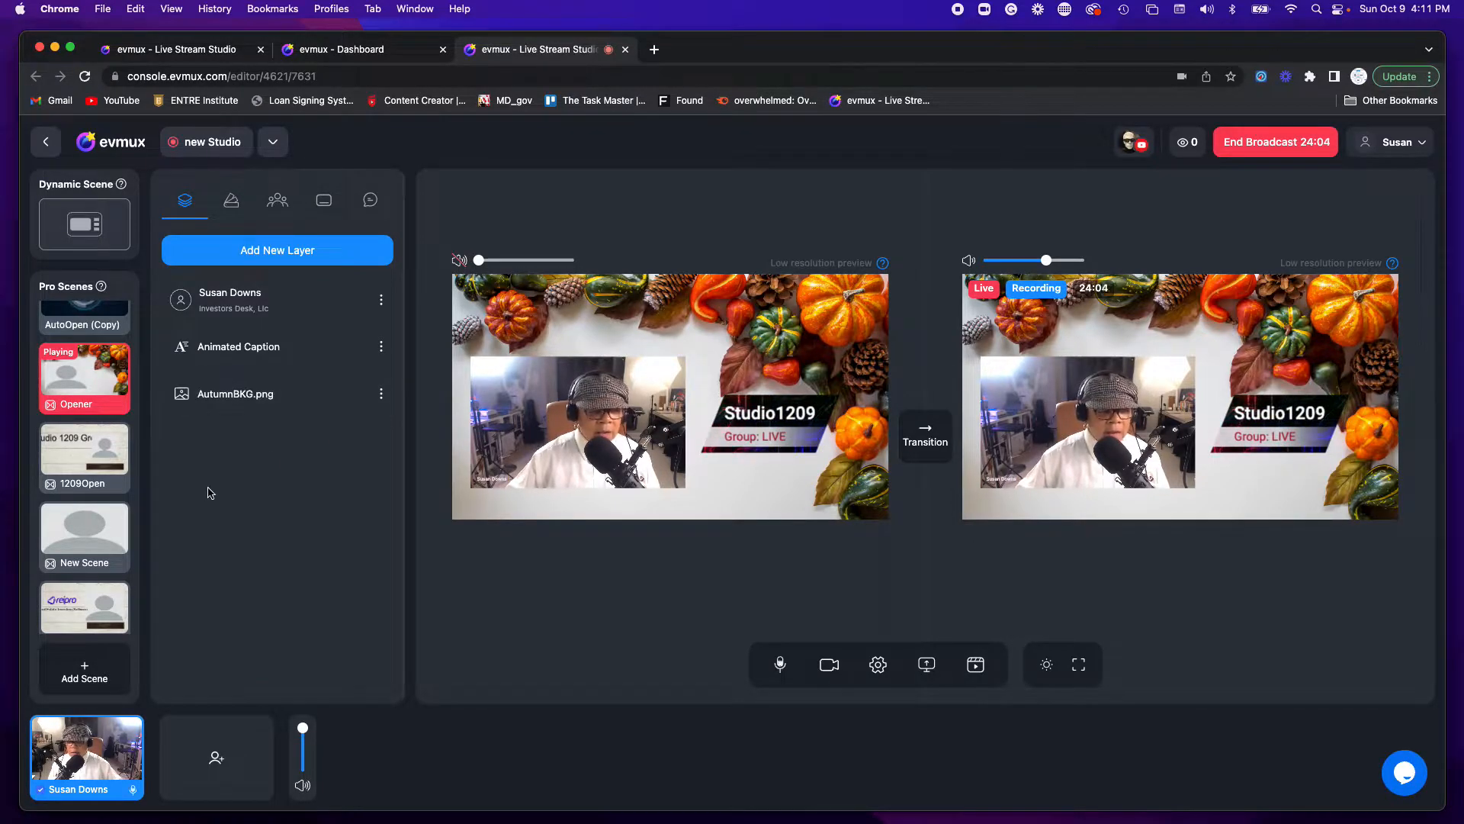
# Load the 1209Open scene into the preview, identify its layers on the canvas, and nudge the SYNewOverlay.png banner slightly left and down
pyautogui.click(84, 454)
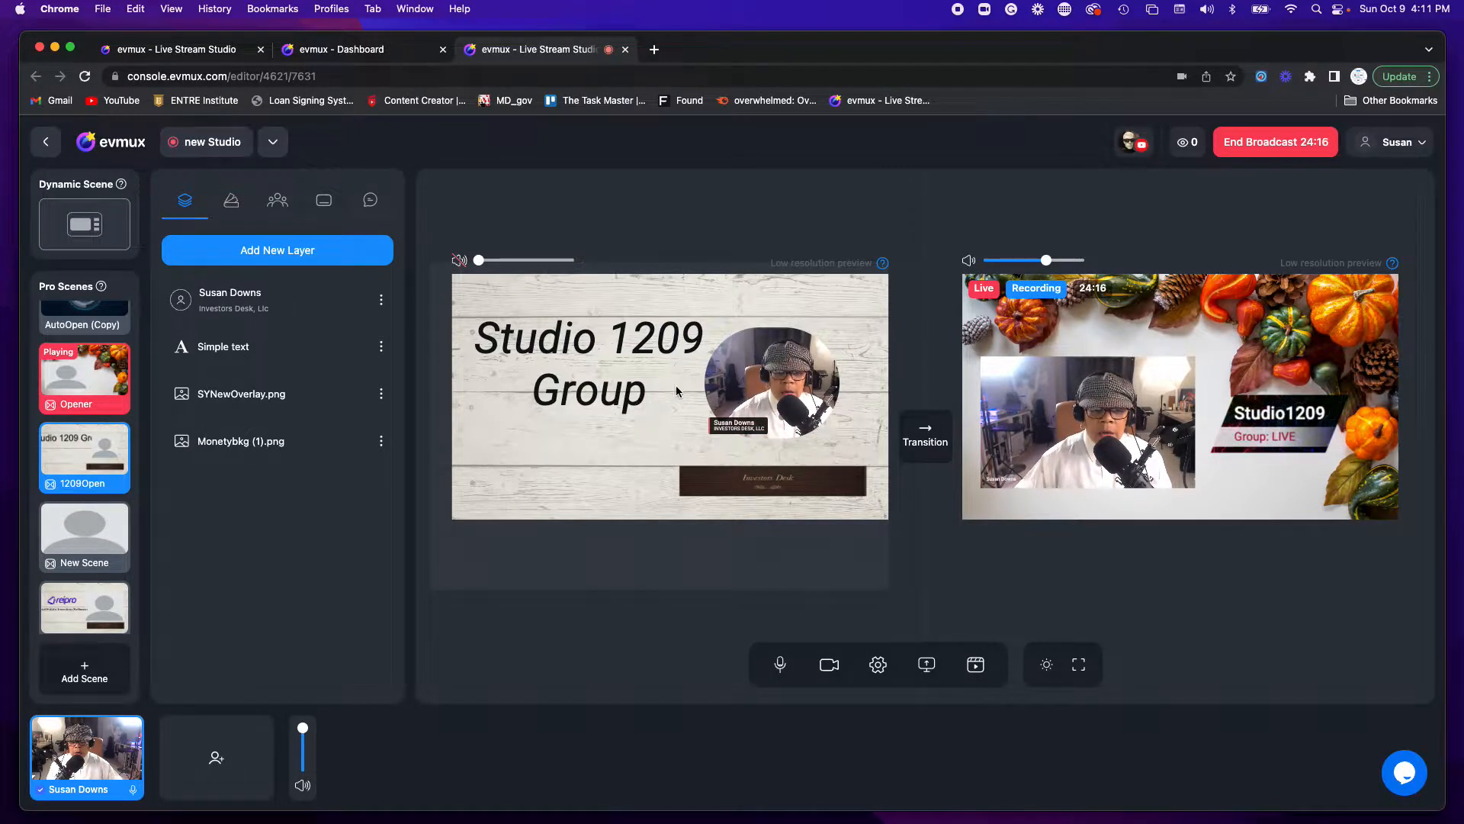
pyautogui.click(752, 388)
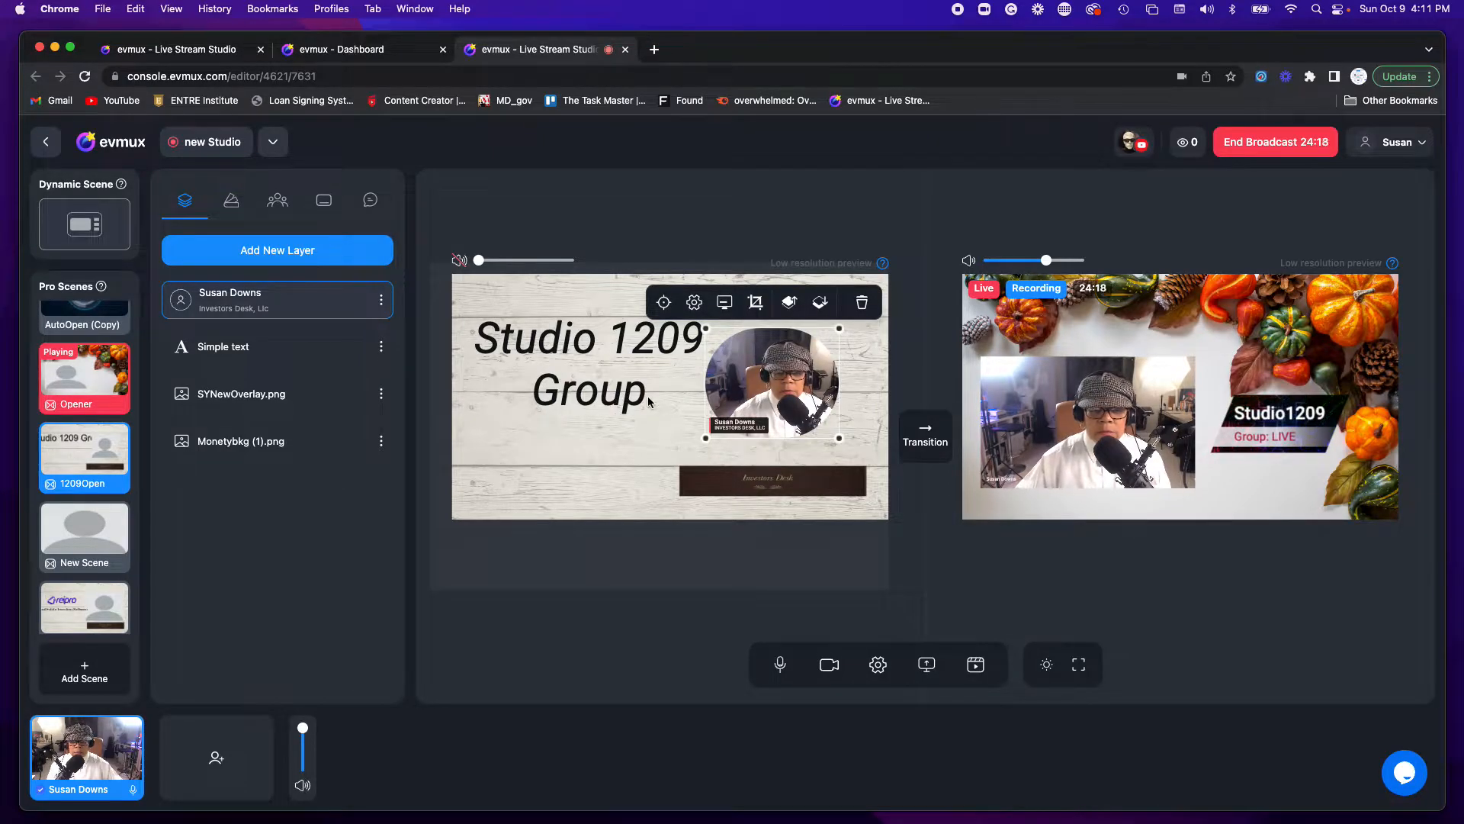
pyautogui.click(565, 376)
pyautogui.click(737, 489)
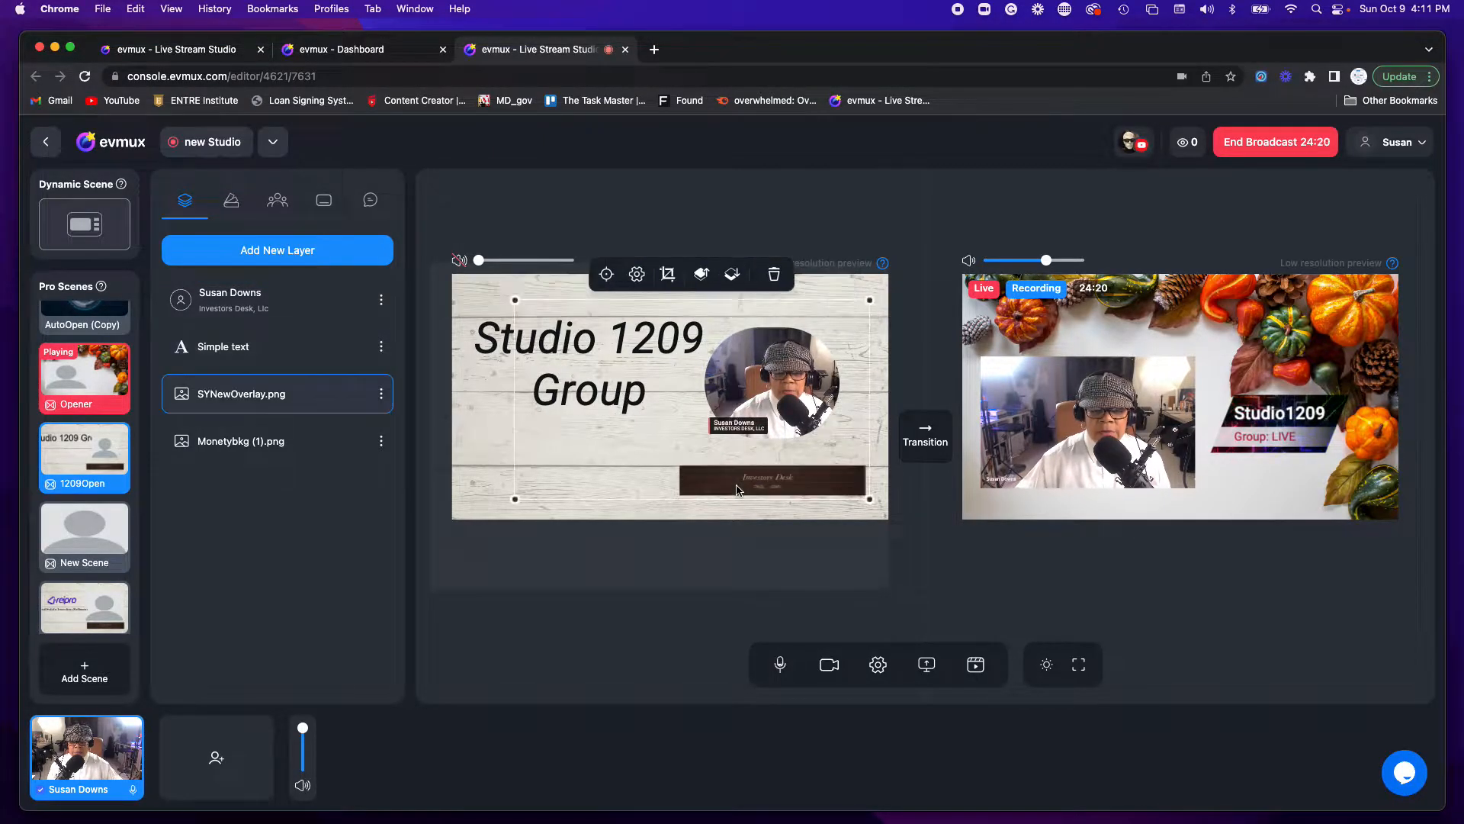
pyautogui.click(469, 442)
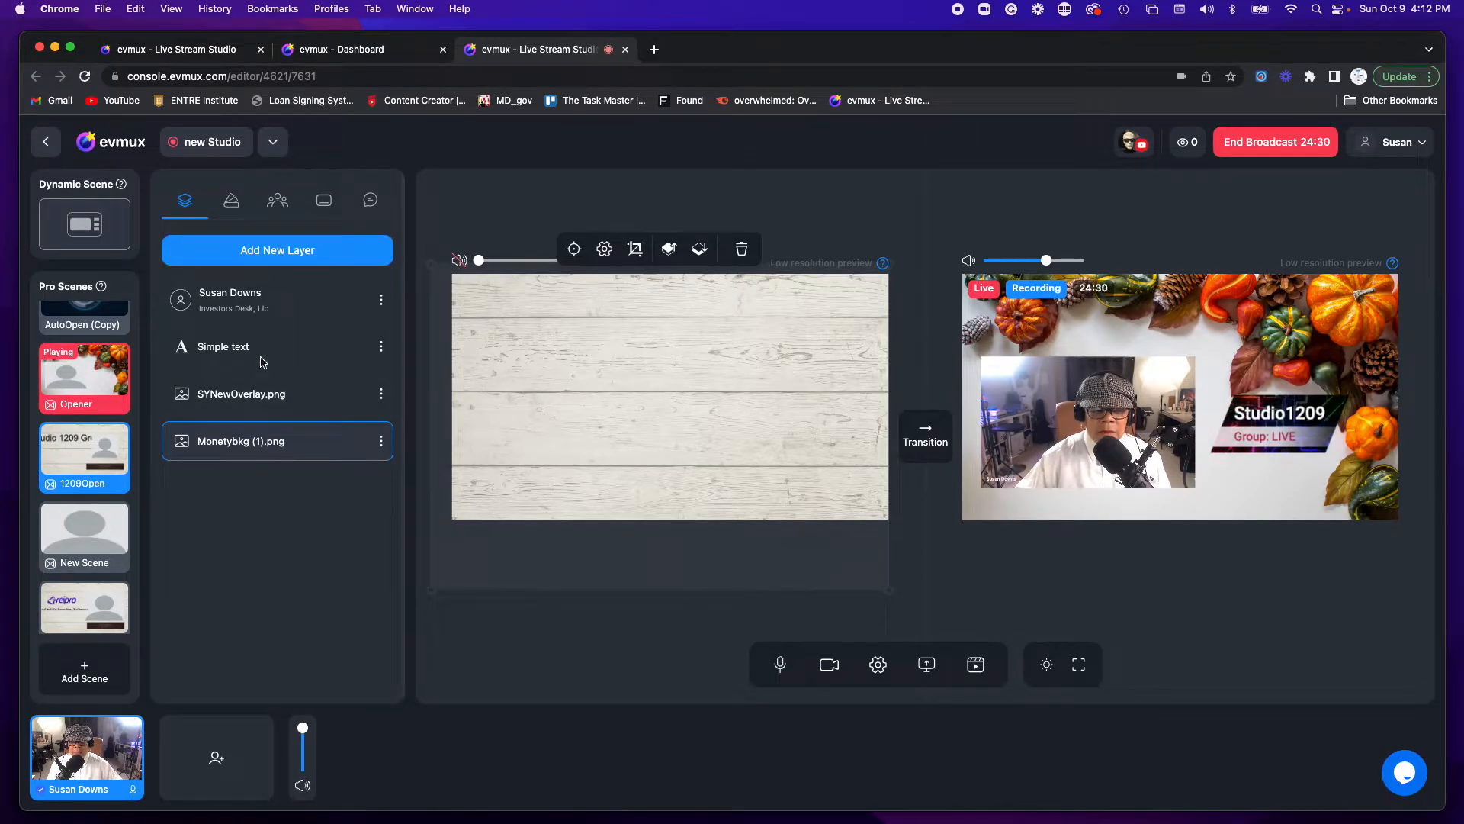
pyautogui.click(263, 396)
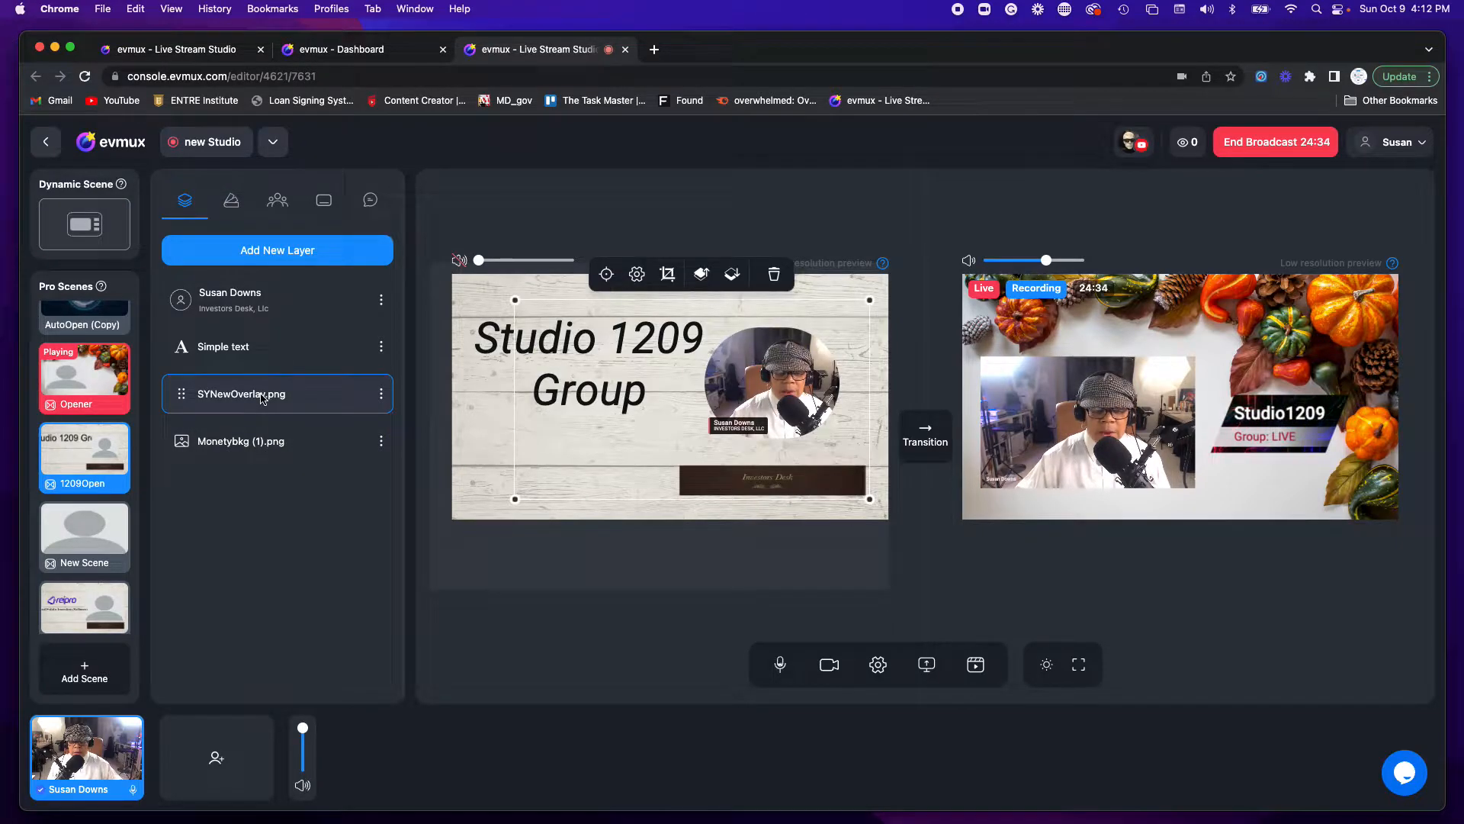
pyautogui.moveTo(730, 486)
pyautogui.mouseDown()
pyautogui.moveTo(713, 481)
pyautogui.moveTo(739, 497)
pyautogui.moveTo(717, 488)
pyautogui.mouseUp()
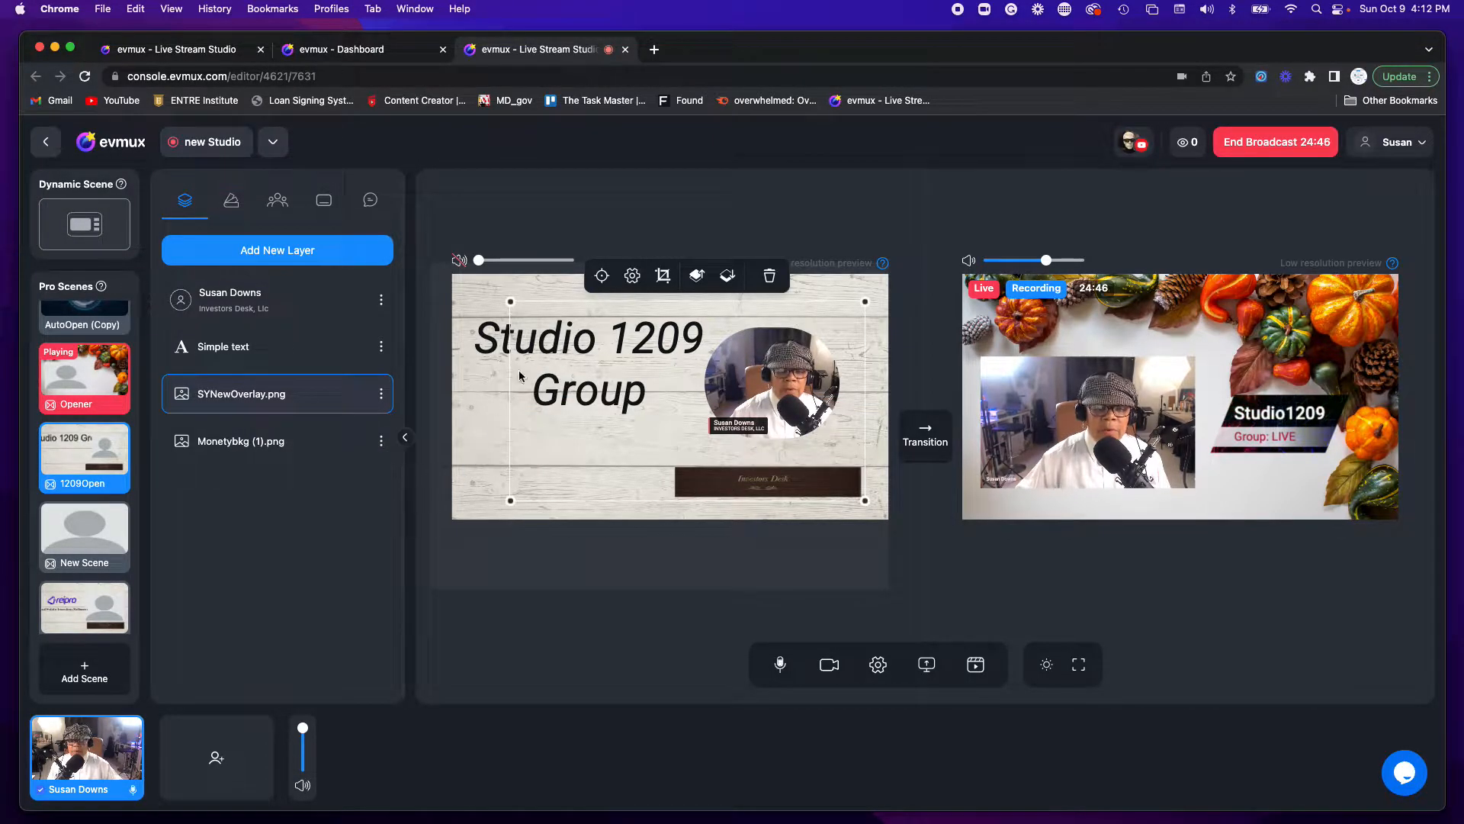
pyautogui.click(366, 540)
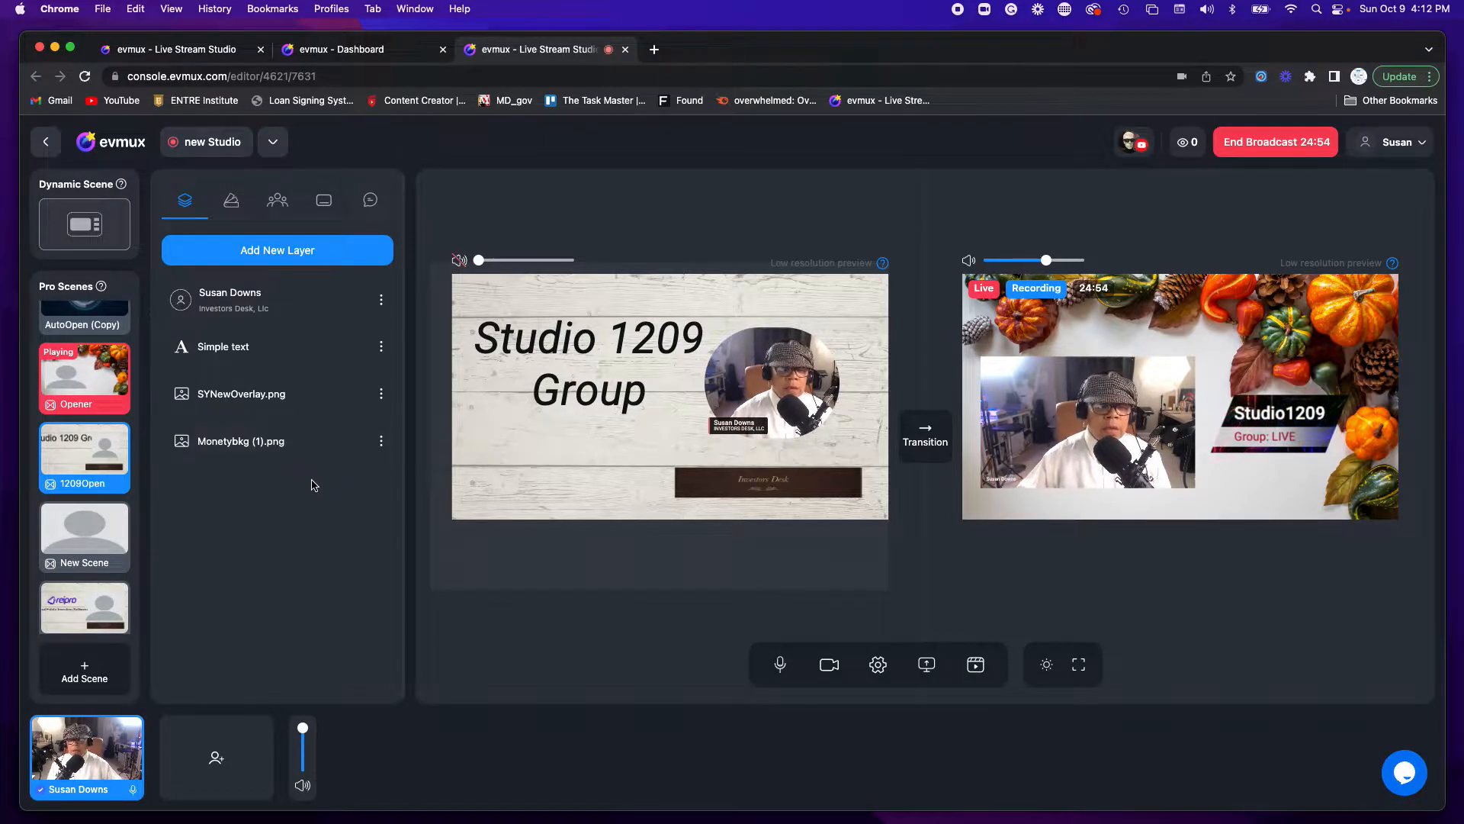
# Highlight the camera and Simple text layers of 1209Open, and nudge the SYNewOverlay.png banner slightly right
pyautogui.click(257, 359)
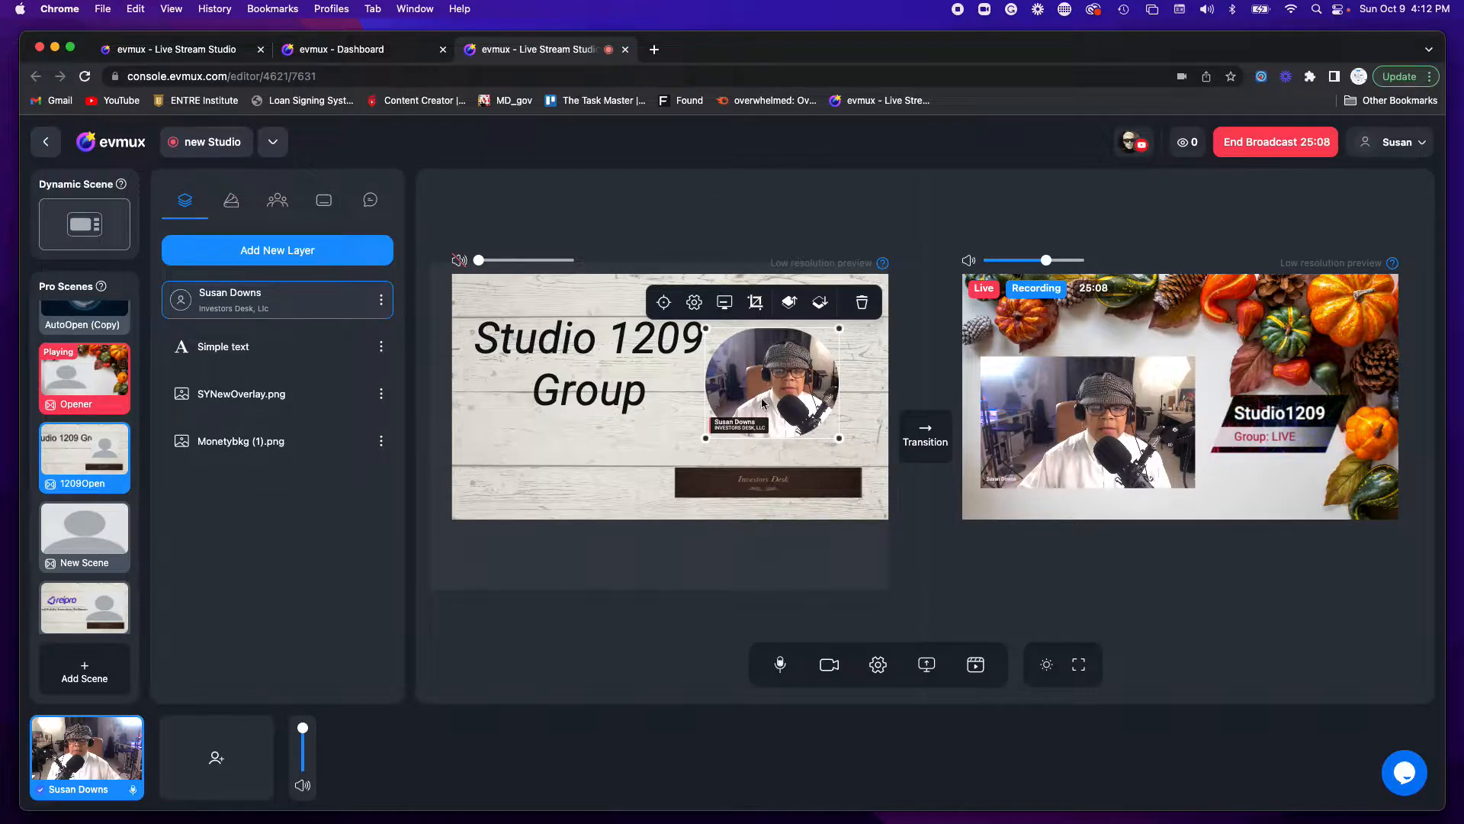
pyautogui.click(240, 351)
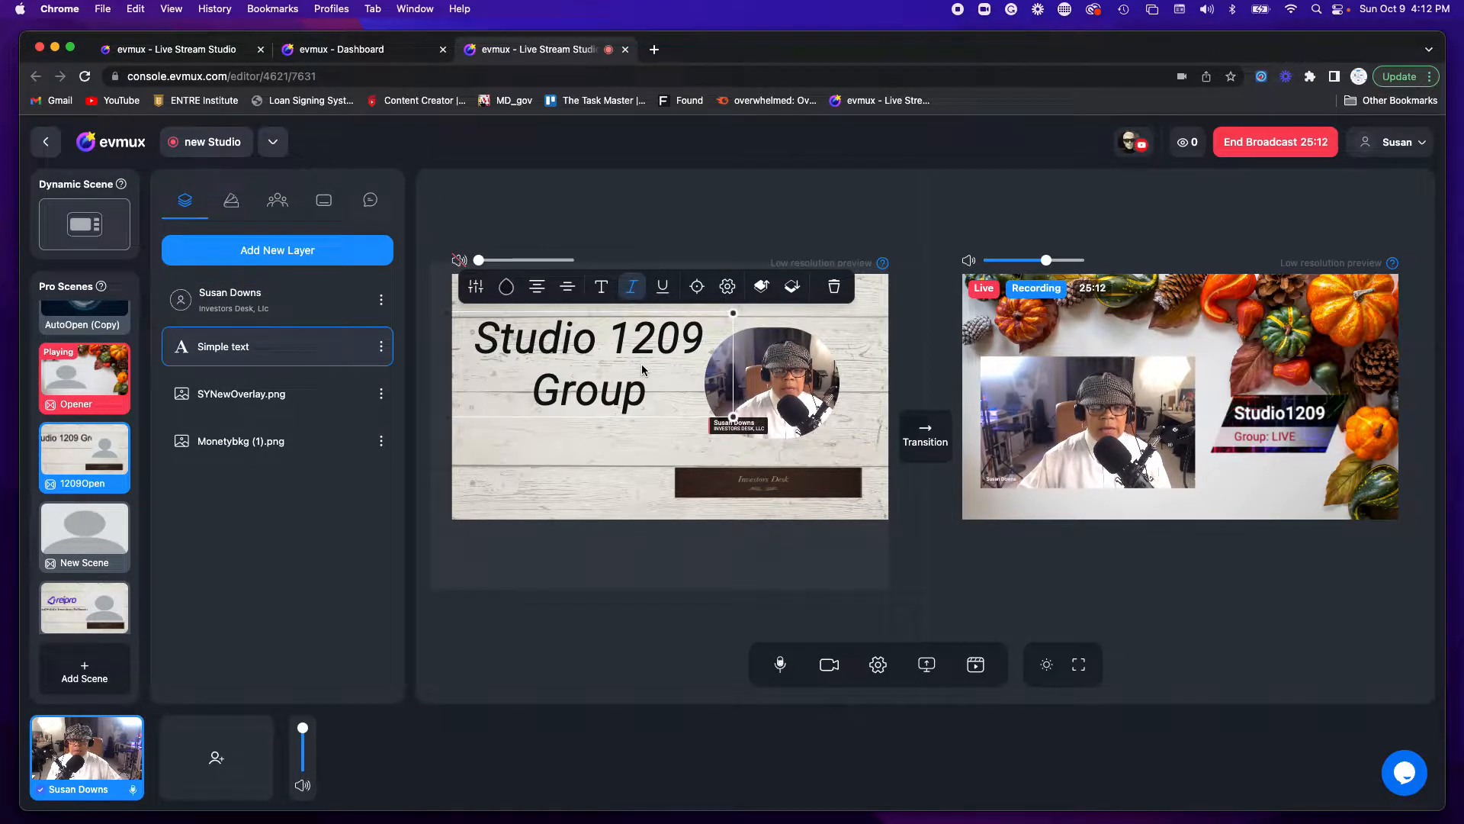
pyautogui.click(260, 391)
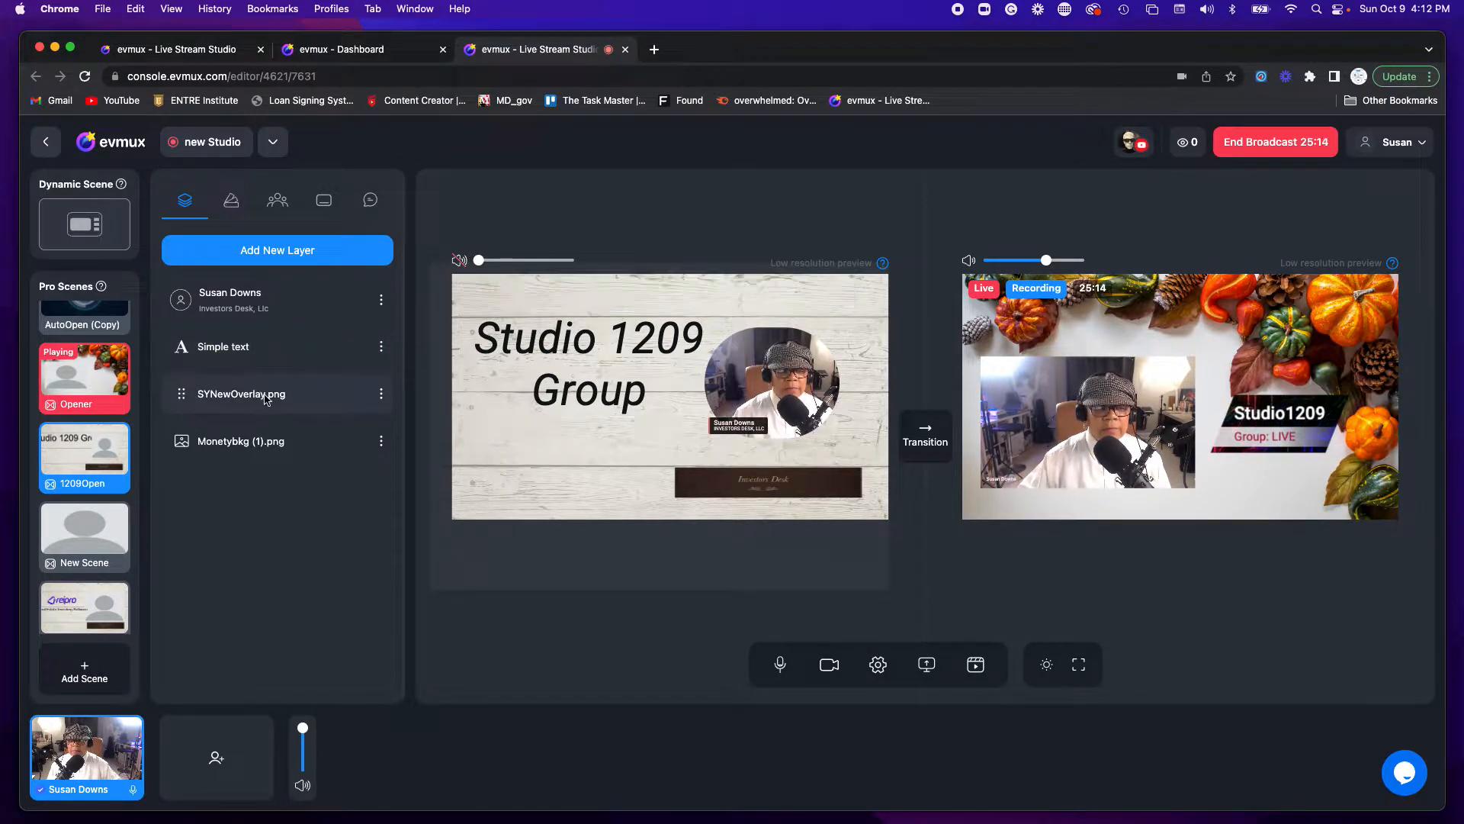
pyautogui.moveTo(736, 485); pyautogui.dragTo(735, 483)
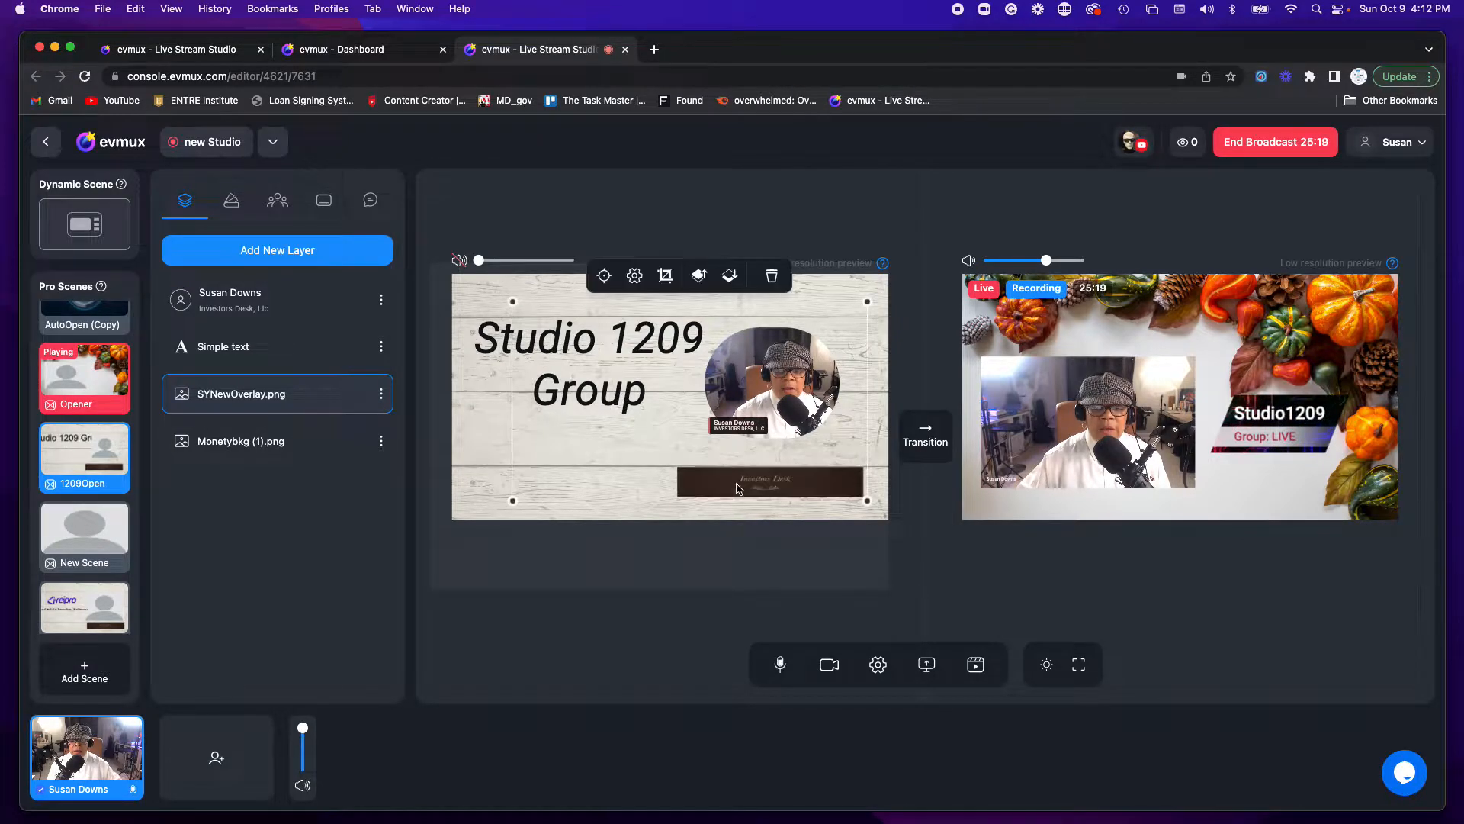
# Move the Monetybkg (1).png background layer above SYNewOverlay.png in the 1209Open layer order
pyautogui.click(242, 447)
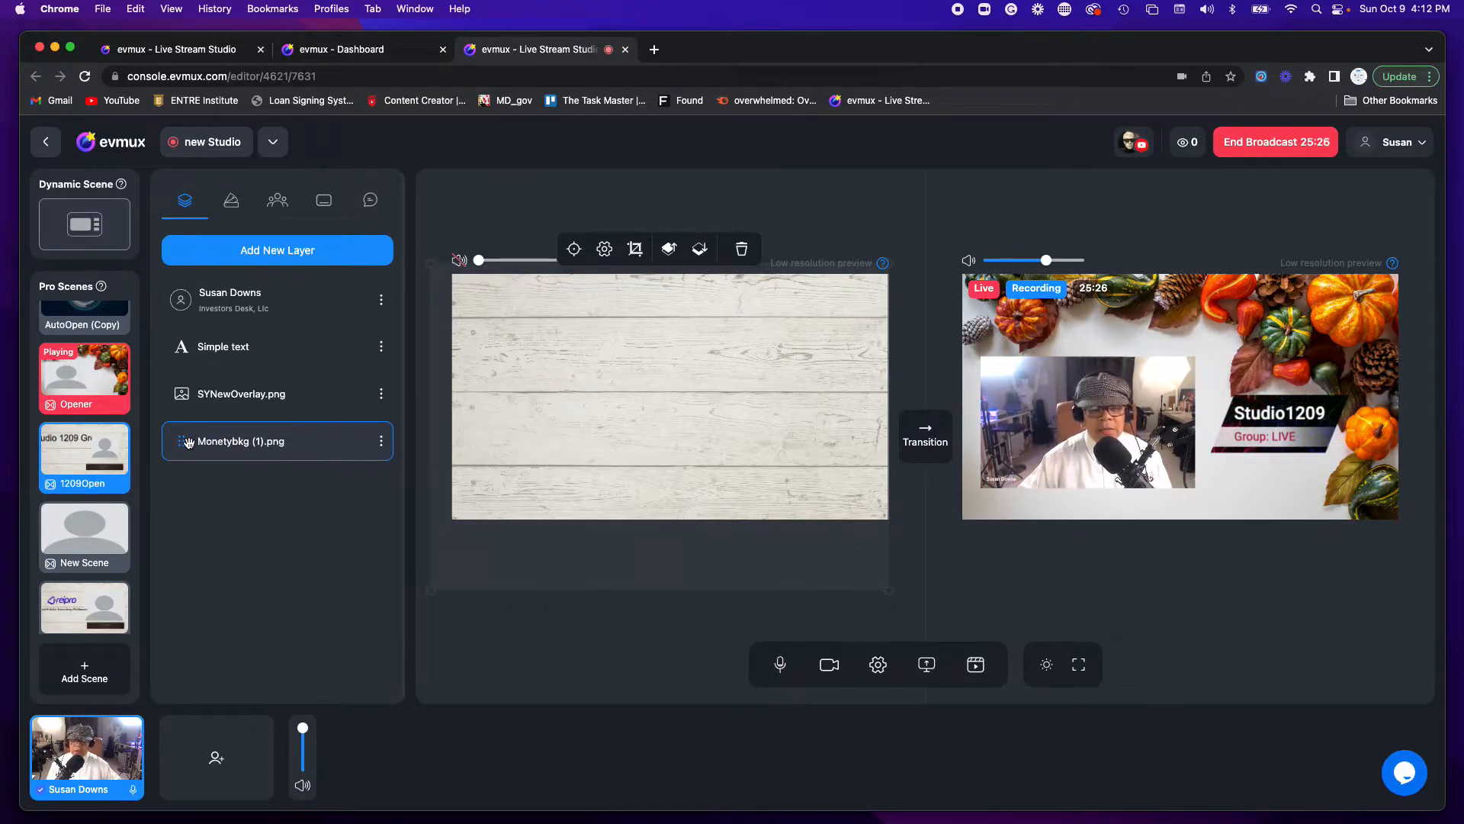
pyautogui.moveTo(183, 443); pyautogui.dragTo(184, 379)
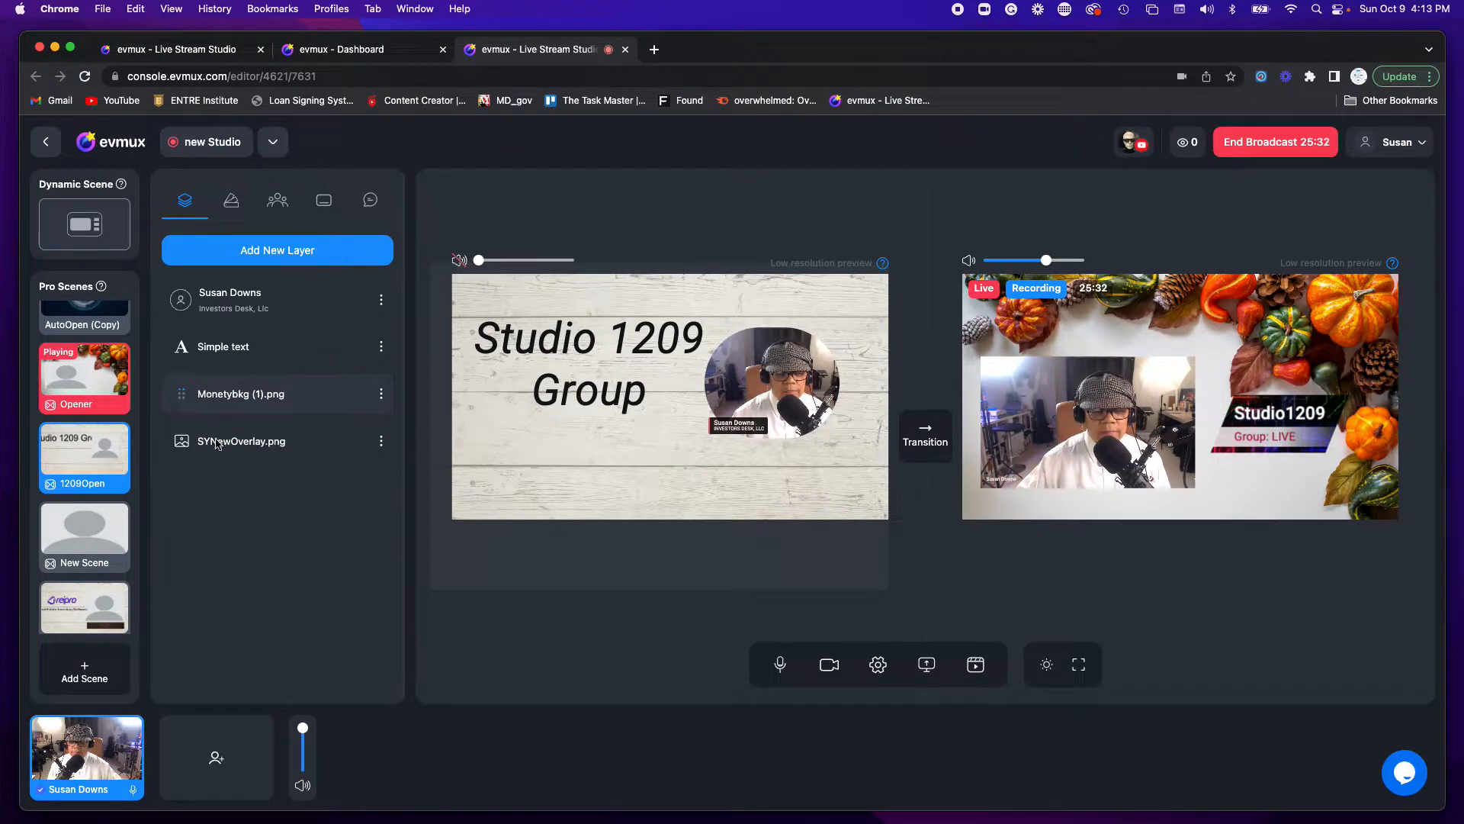
pyautogui.click(275, 405)
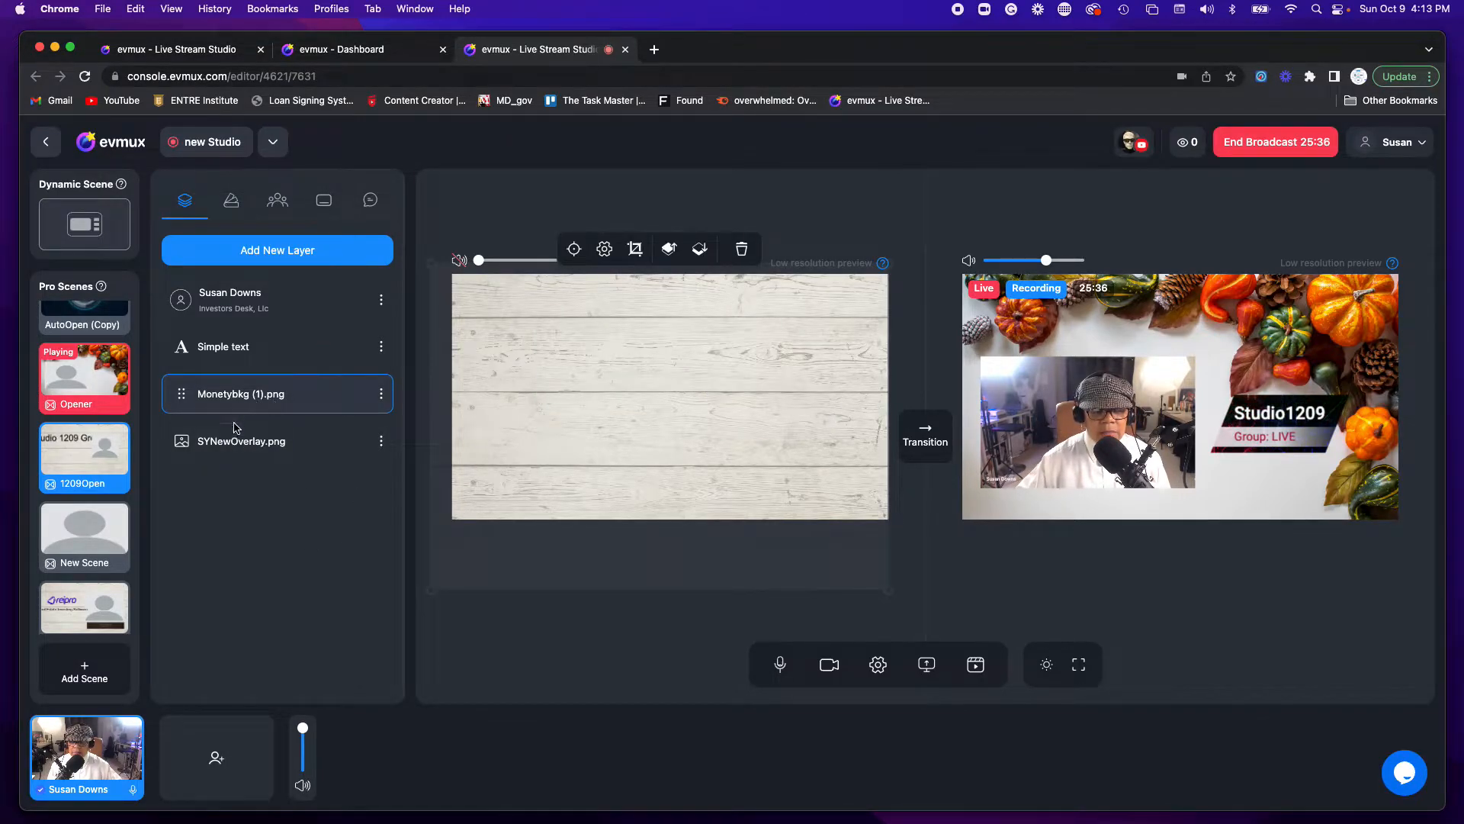
pyautogui.moveTo(466, 494); pyautogui.dragTo(467, 493)
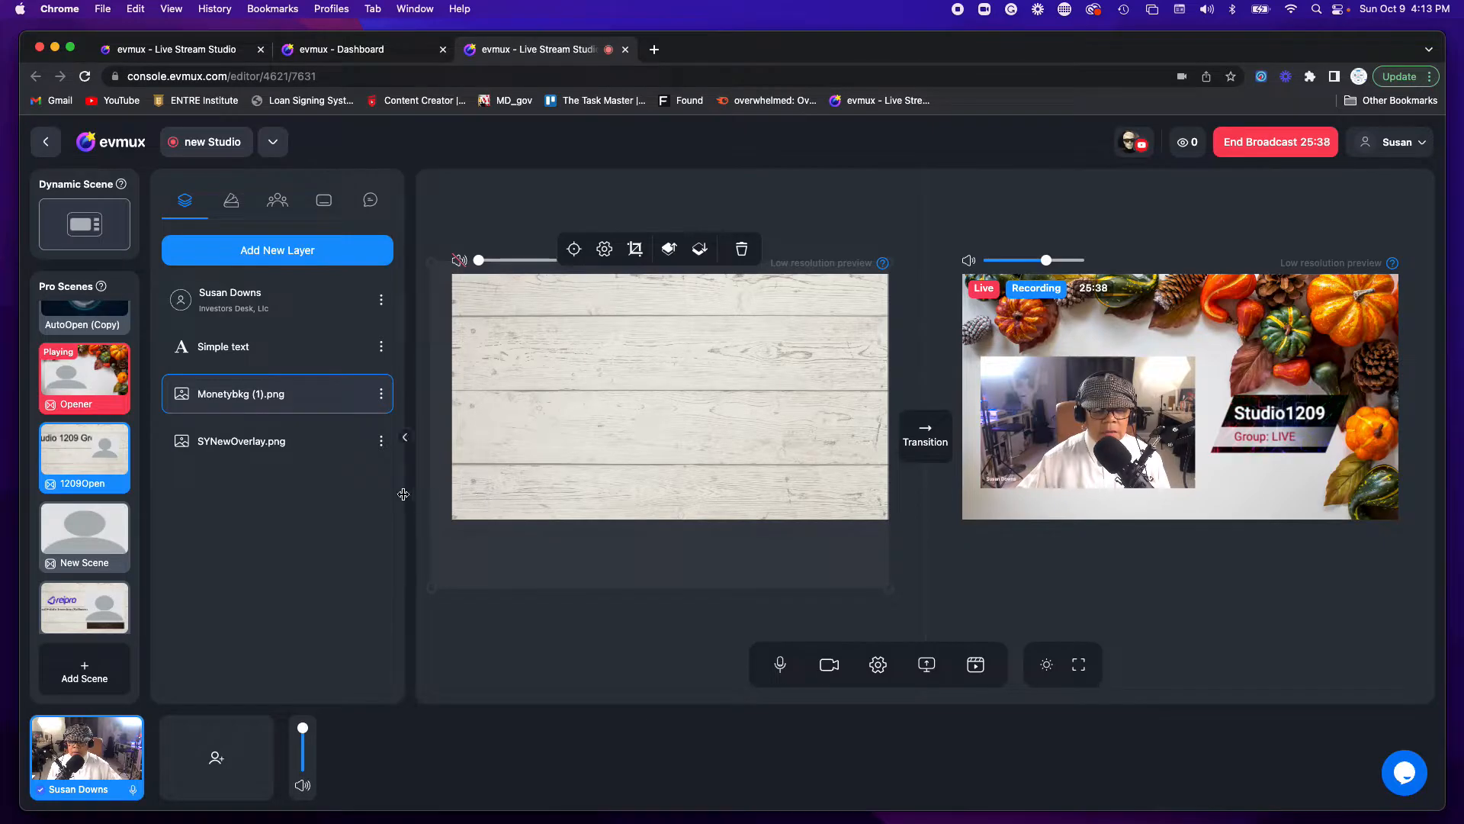
pyautogui.click(372, 508)
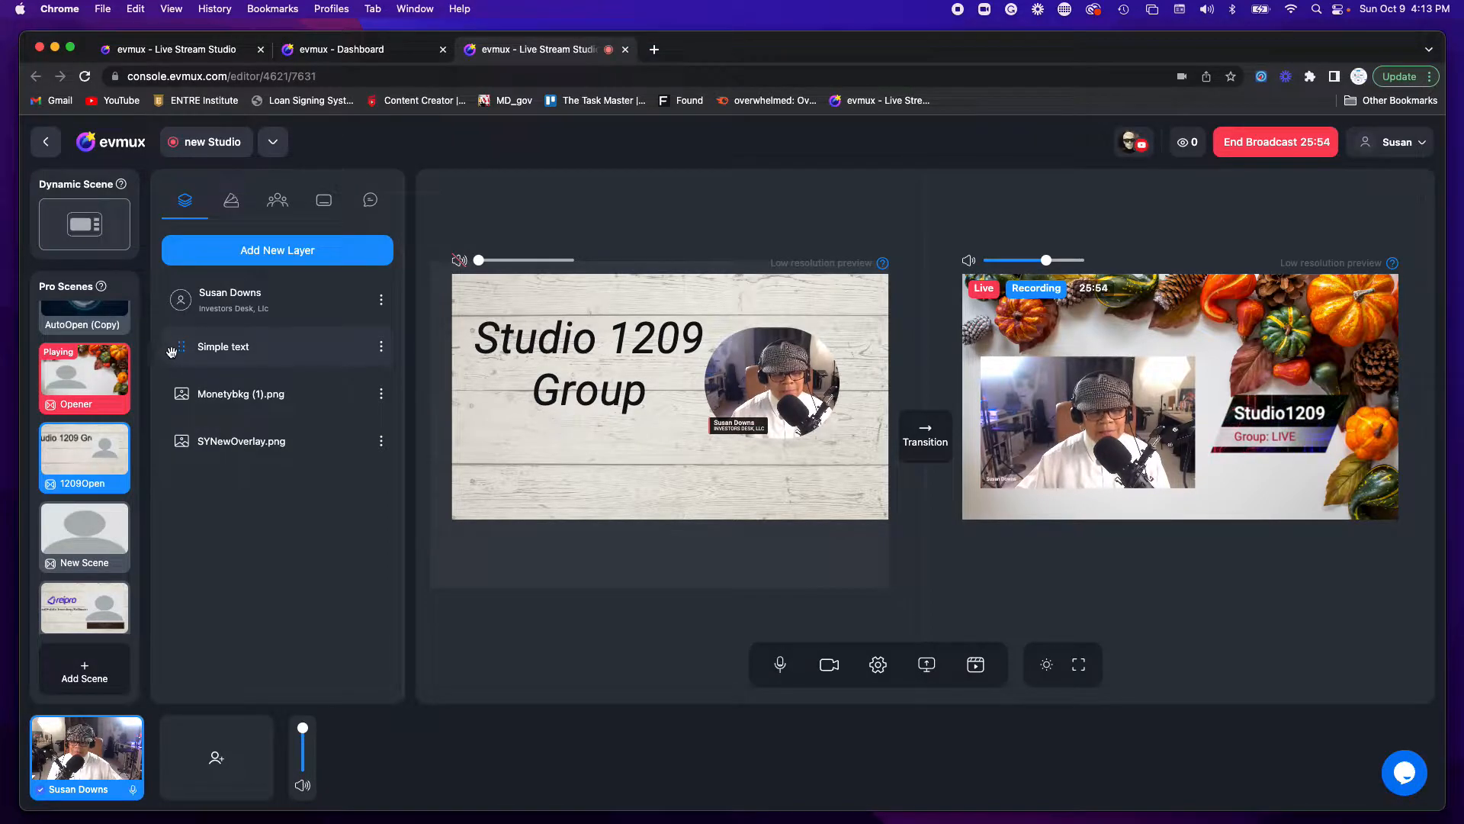
# Send the Simple text layer behind all others, then restore the order to camera, Simple text, SYNewOverlay.png and Monetybkg (1).png
pyautogui.moveTo(180, 348); pyautogui.dragTo(182, 489)
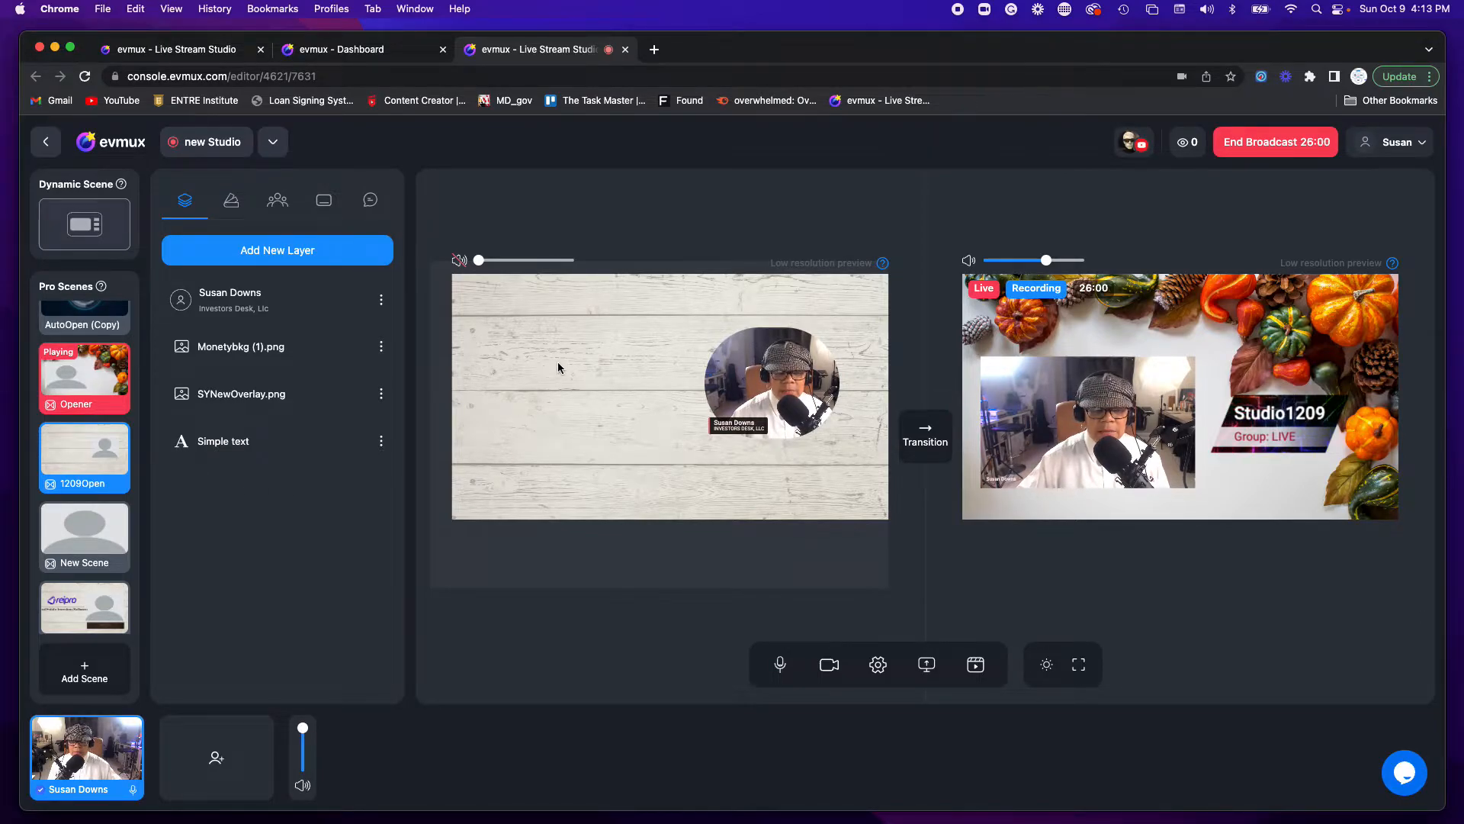
pyautogui.moveTo(186, 350); pyautogui.dragTo(187, 485)
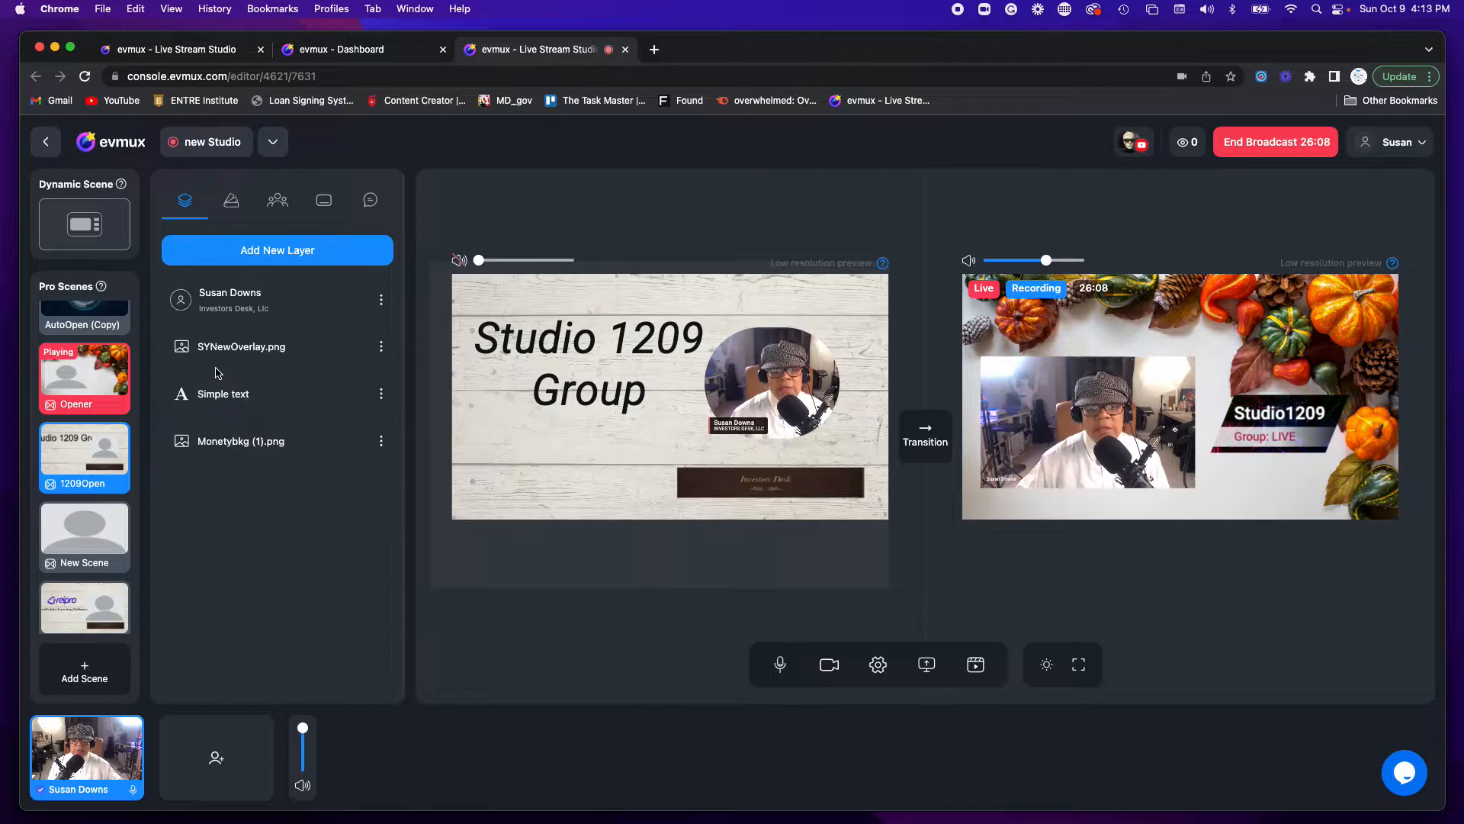
pyautogui.moveTo(180, 394); pyautogui.dragTo(180, 345)
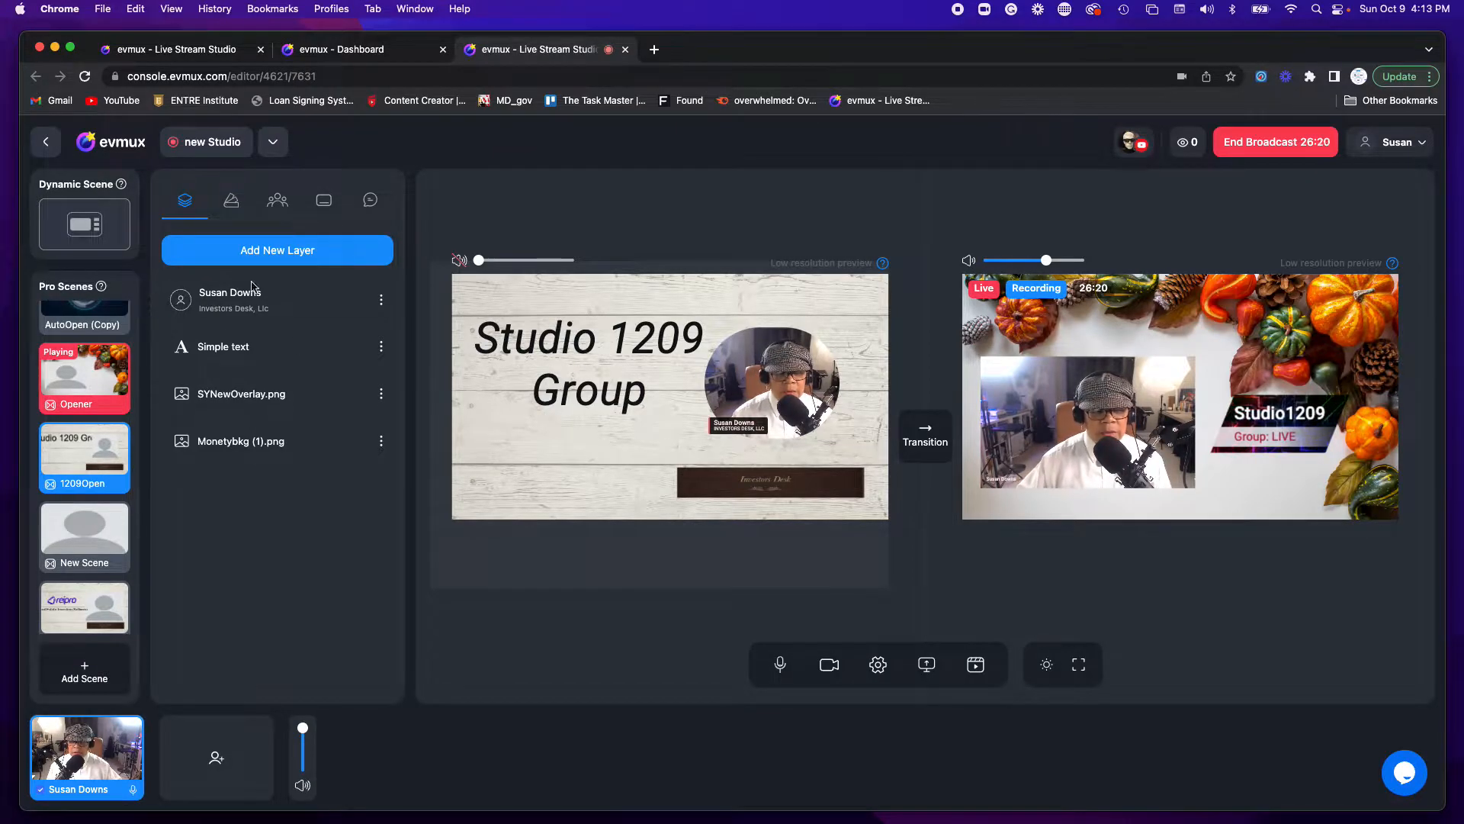
# Move the circular camera view to the lower left of the scene canvas and the Studio 1209 Group text to the upper right
pyautogui.click(748, 391)
pyautogui.moveTo(748, 391); pyautogui.dragTo(541, 493)
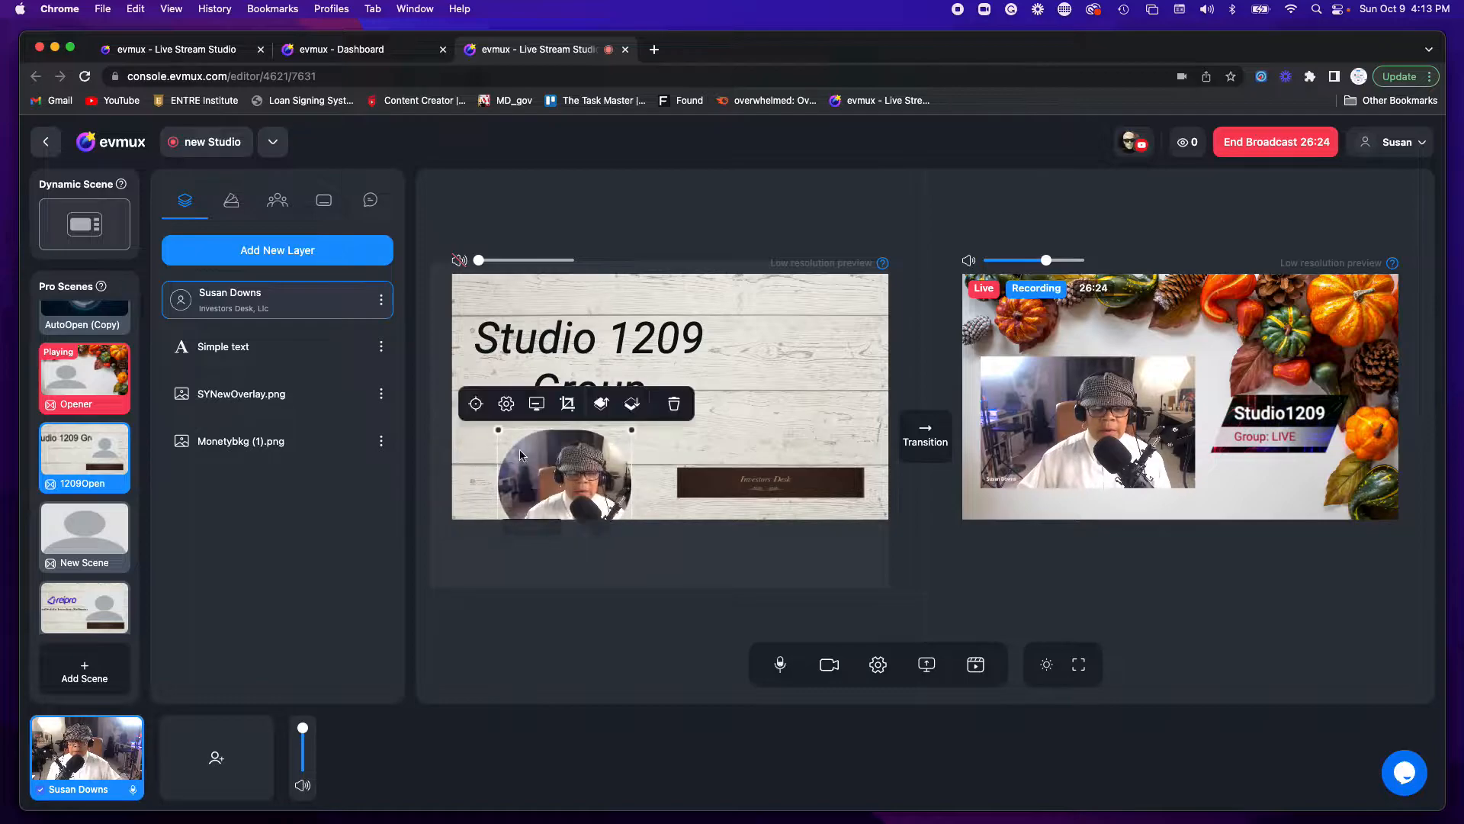
pyautogui.click(578, 358)
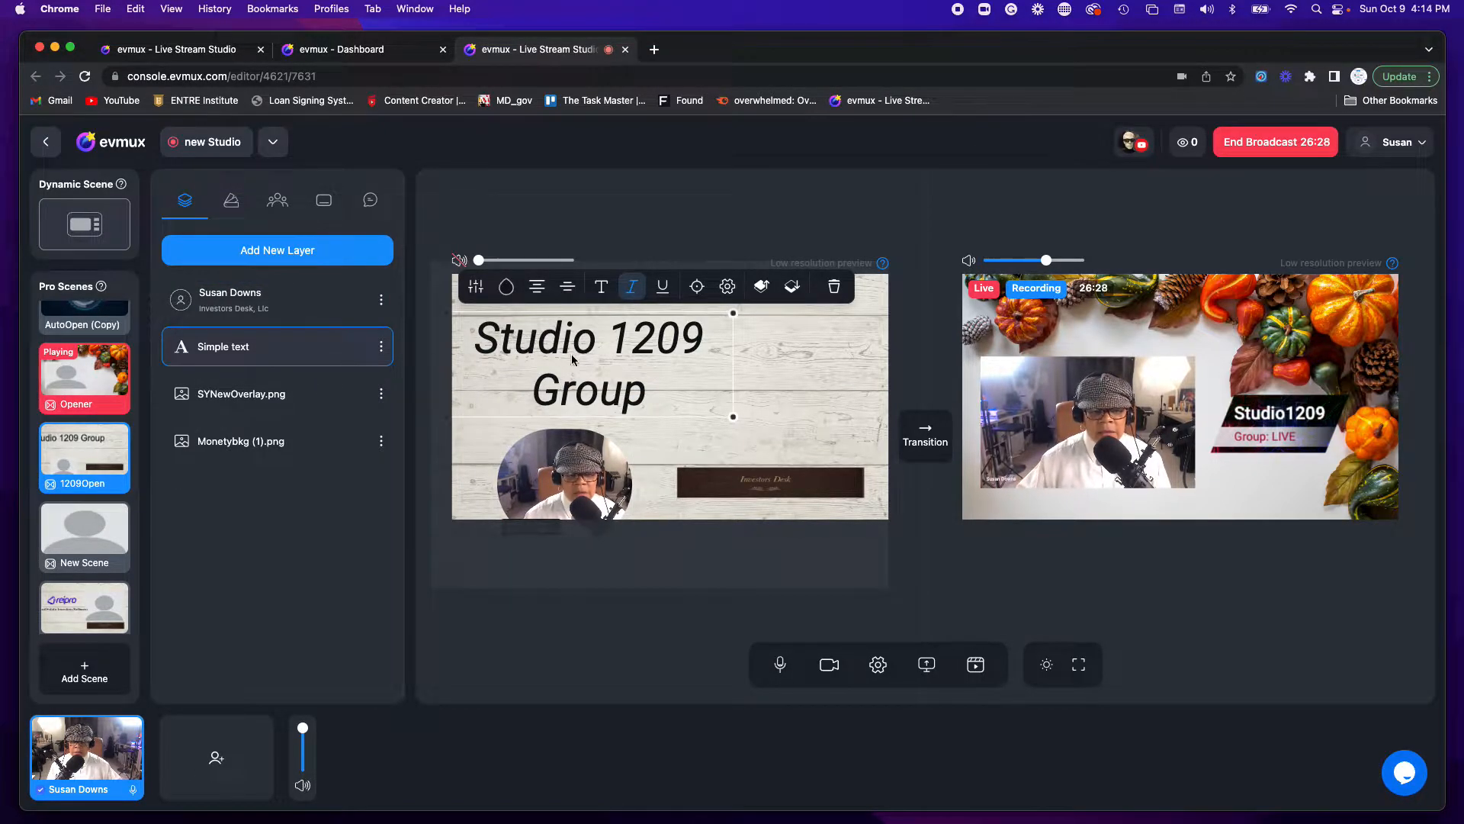
pyautogui.moveTo(575, 353); pyautogui.dragTo(741, 366)
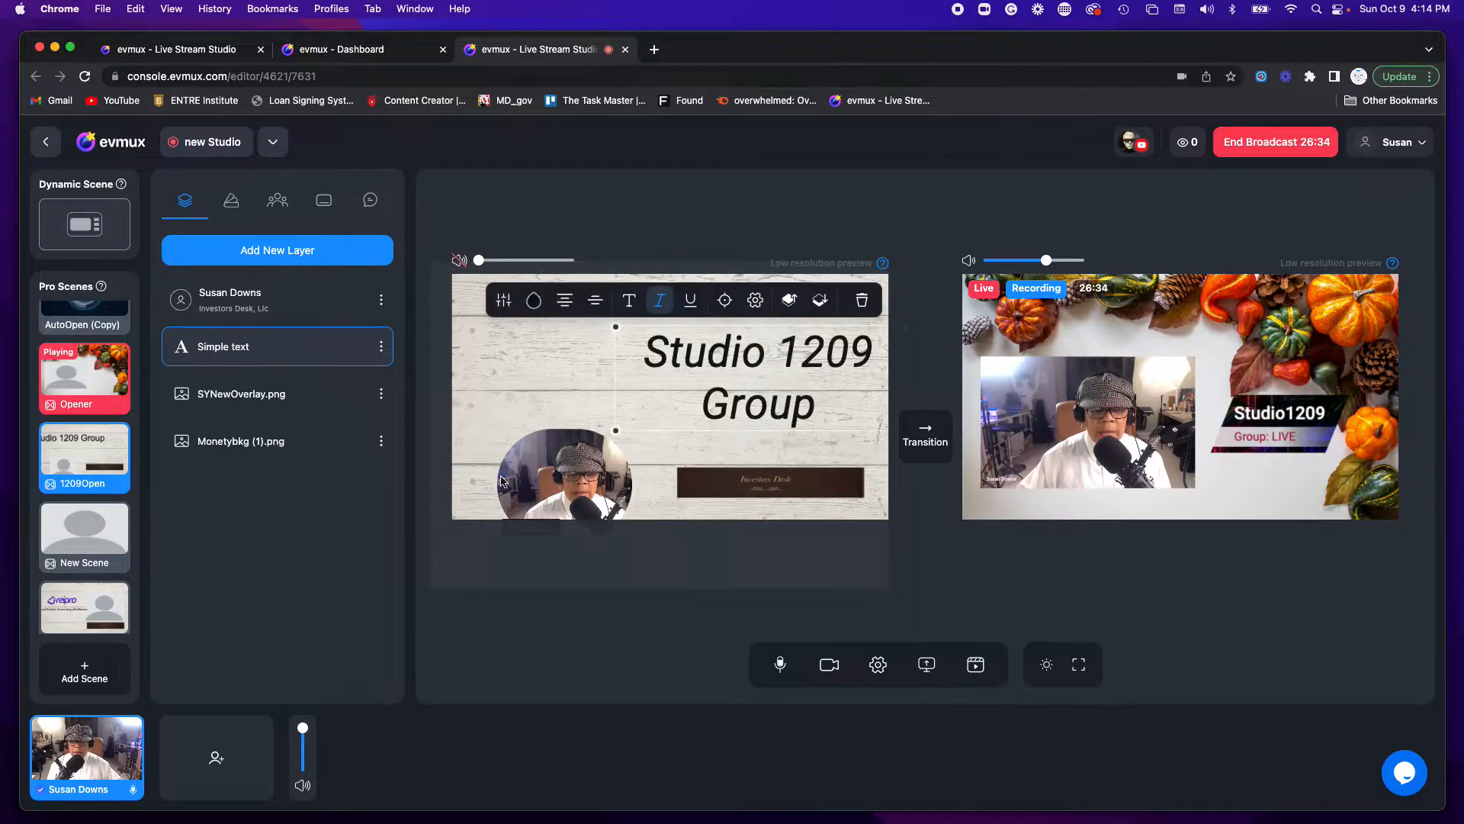
pyautogui.click(291, 305)
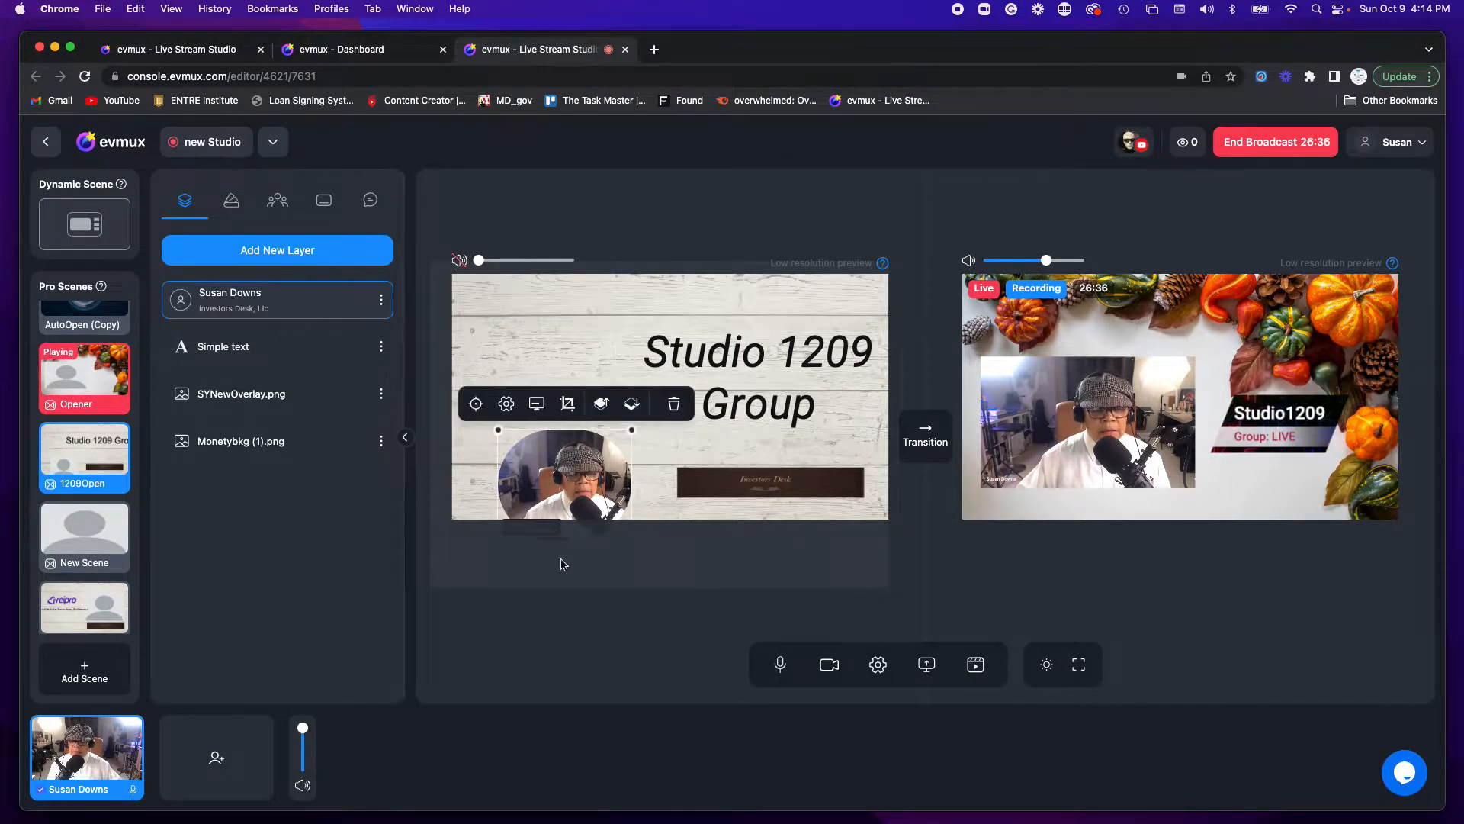
pyautogui.moveTo(560, 480); pyautogui.dragTo(538, 518)
# Place the Studio 1209 Group text at the upper left of the canvas and the circular camera view at the upper right
pyautogui.click(787, 387)
pyautogui.moveTo(784, 386); pyautogui.dragTo(601, 377)
pyautogui.moveTo(585, 493); pyautogui.dragTo(830, 346)
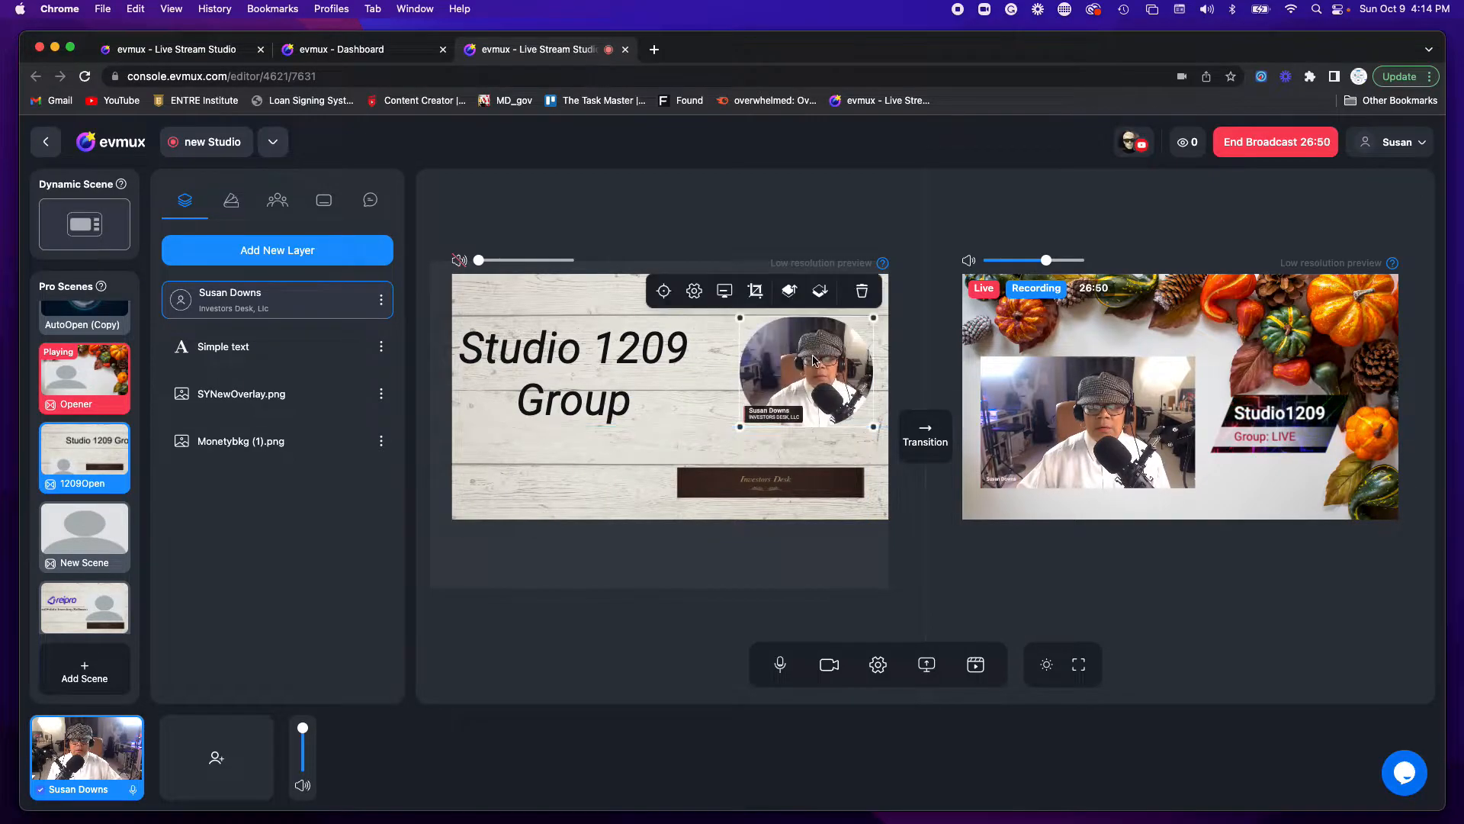
pyautogui.click(709, 446)
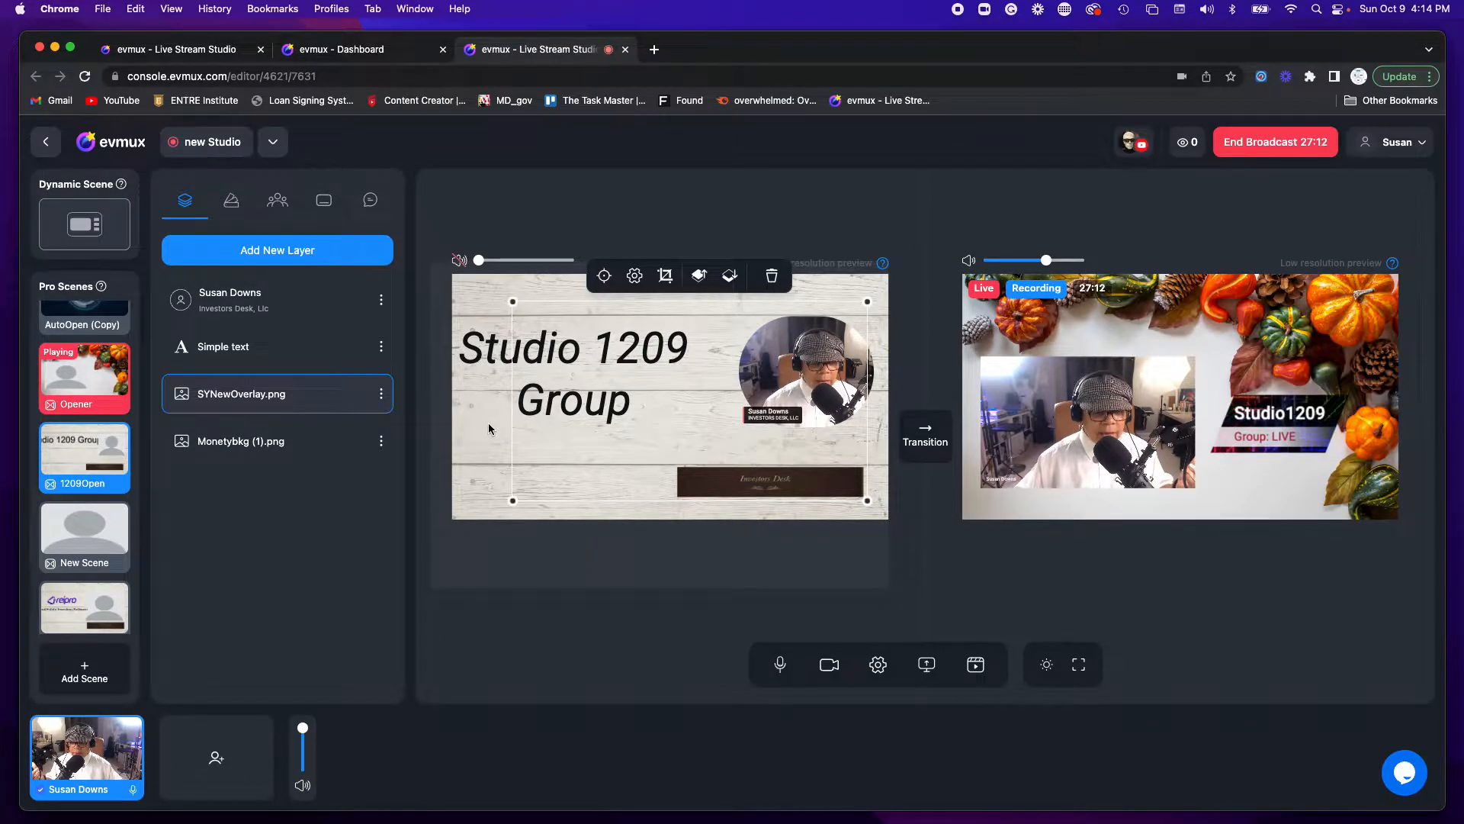
pyautogui.moveTo(89, 472)
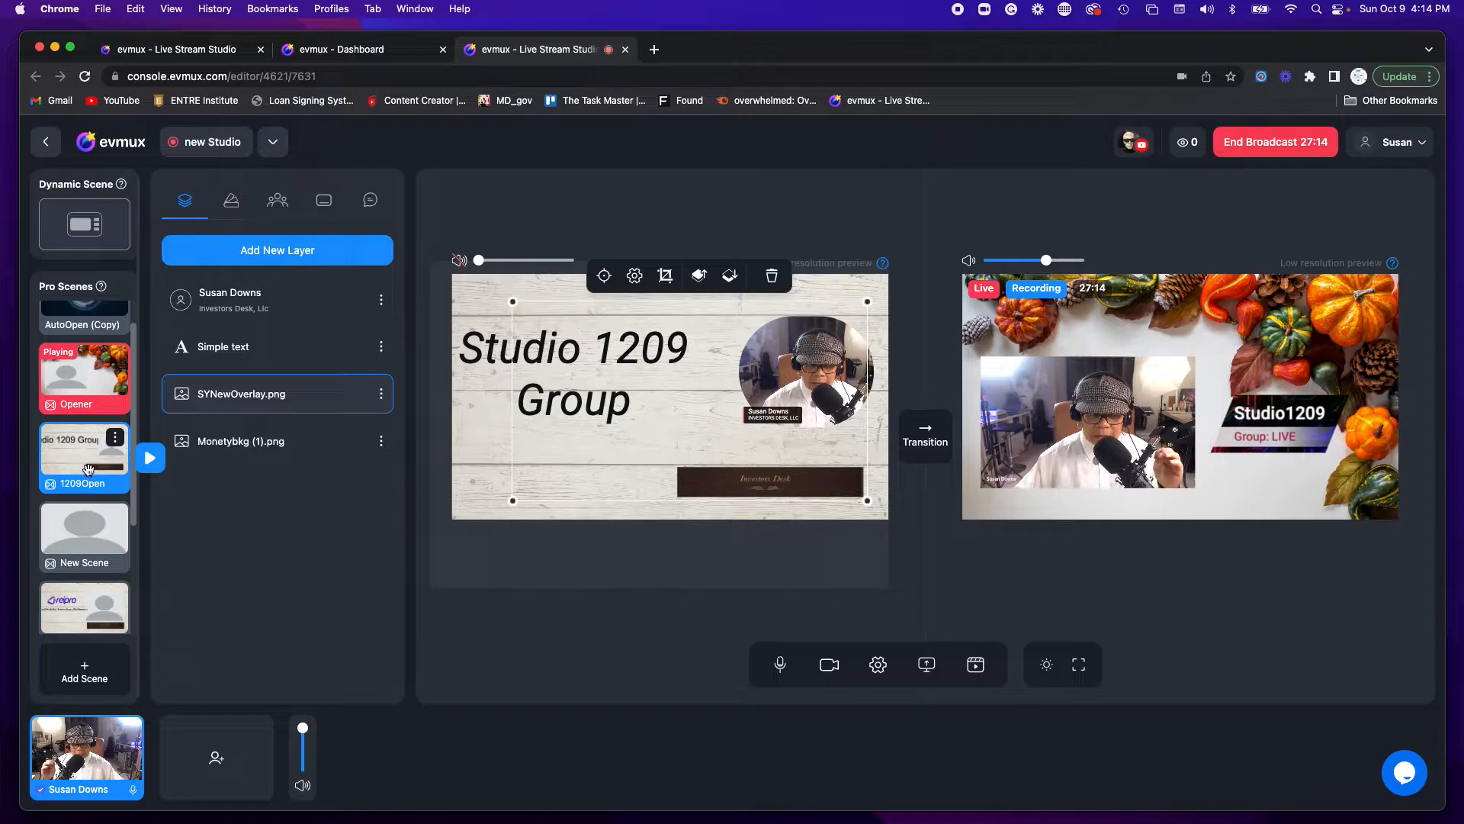
# Duplicate the 1209Open scene in the Pro Scenes list
pyautogui.click(81, 458)
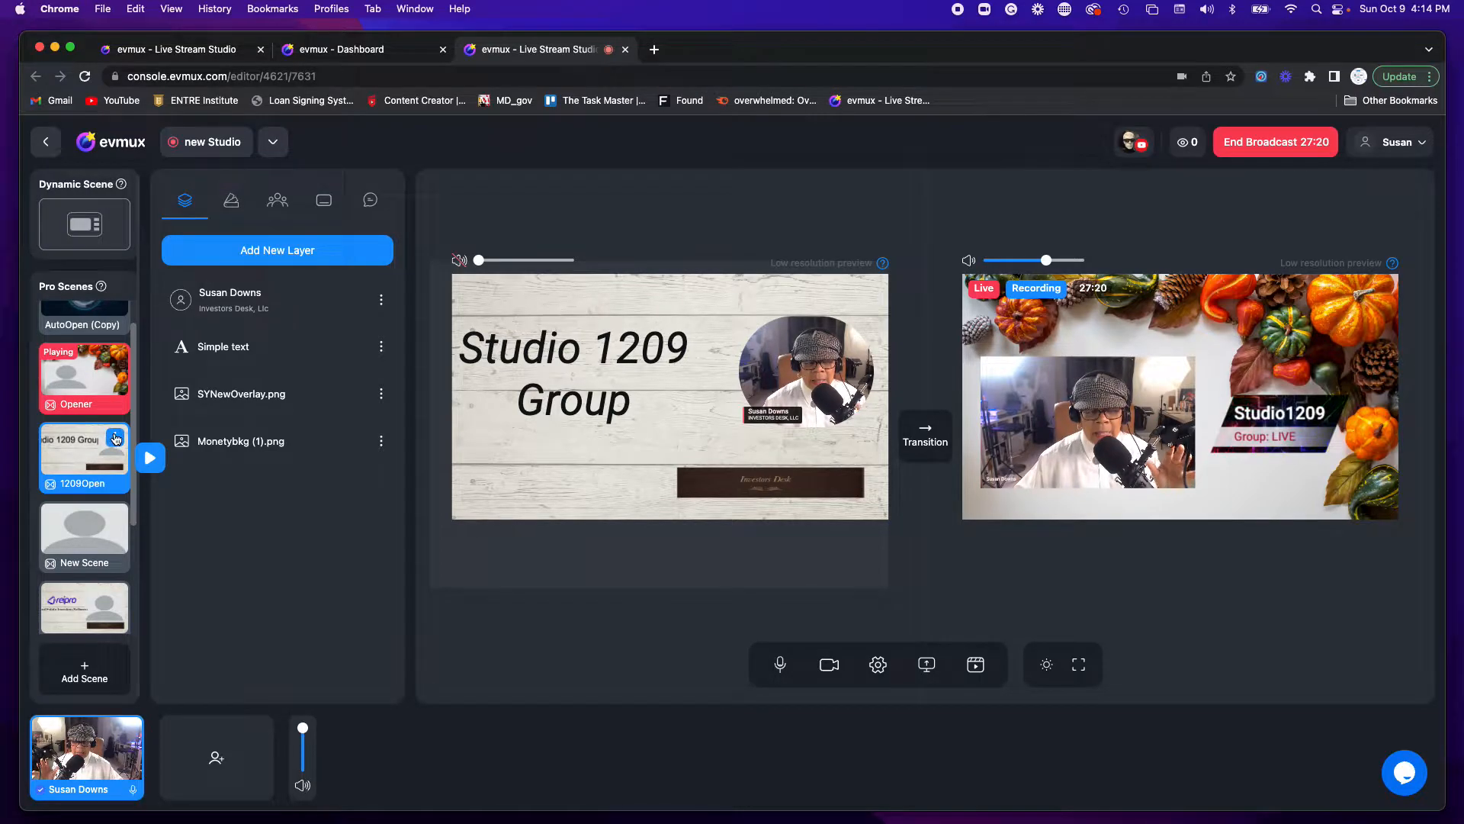
pyautogui.click(114, 438)
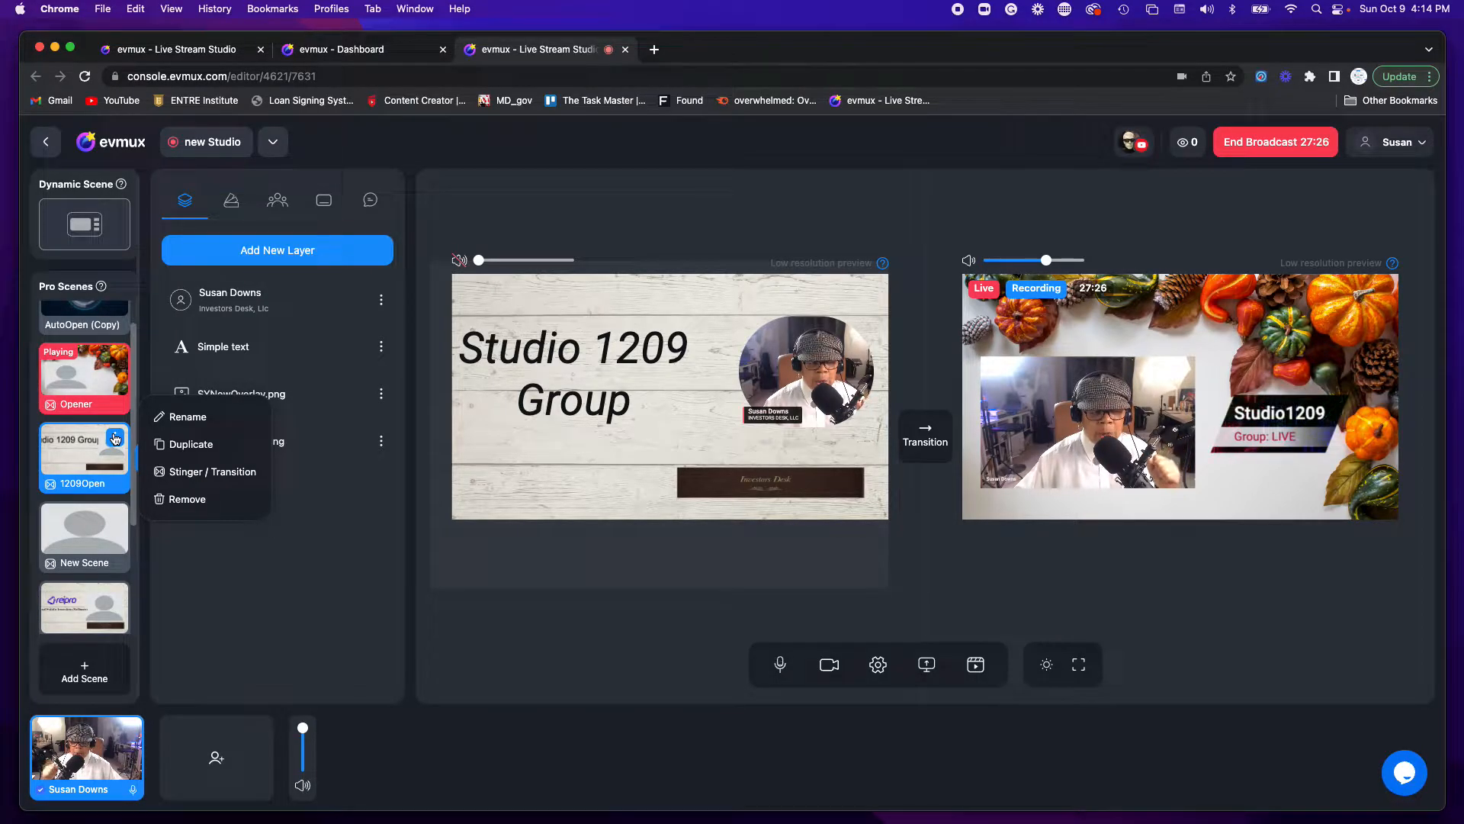
pyautogui.click(171, 447)
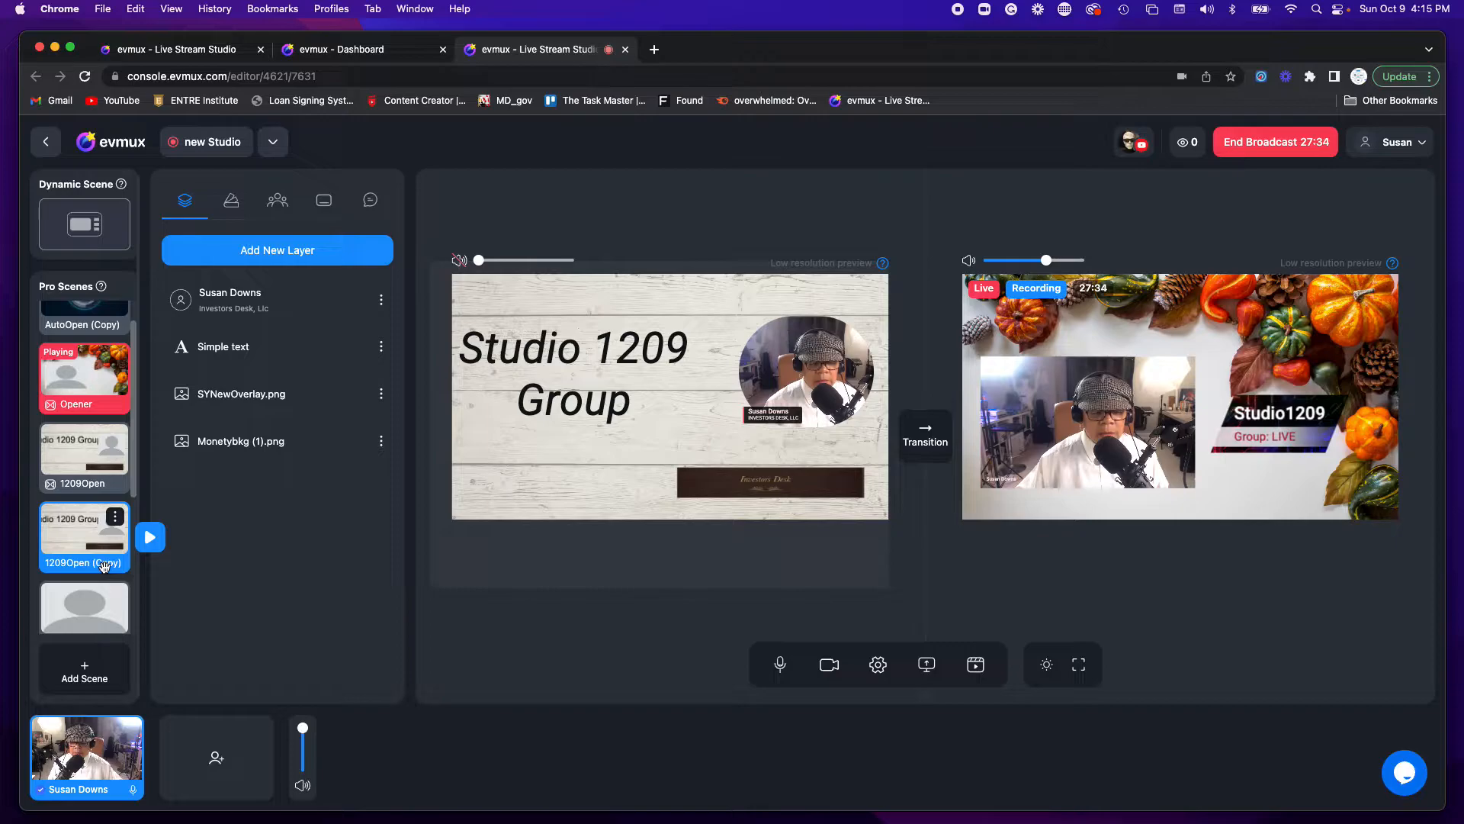
# Rename the duplicated scene, 1209Open (Copy), as 1209OView Left
pyautogui.click(115, 519)
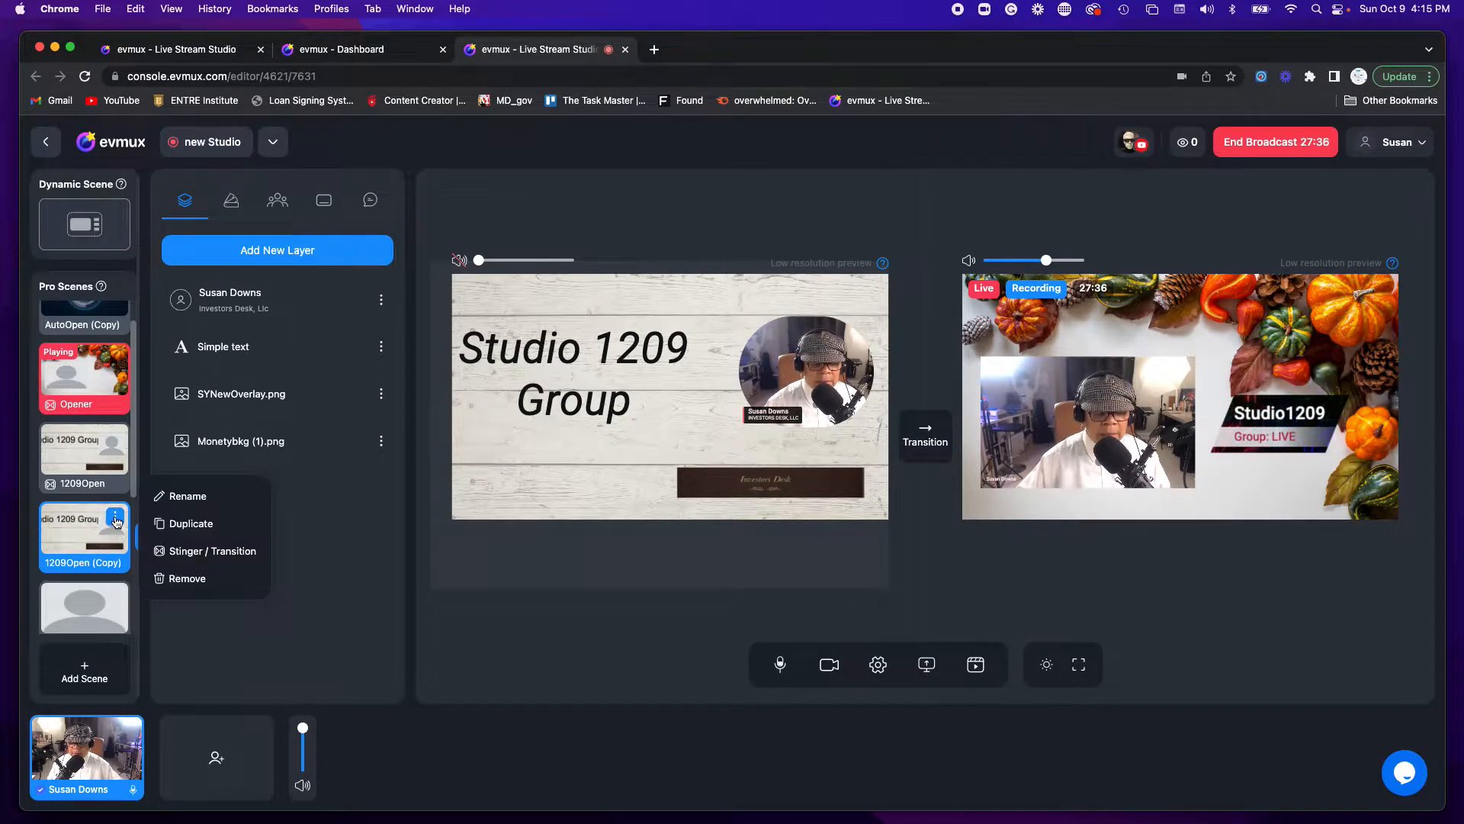
pyautogui.click(177, 497)
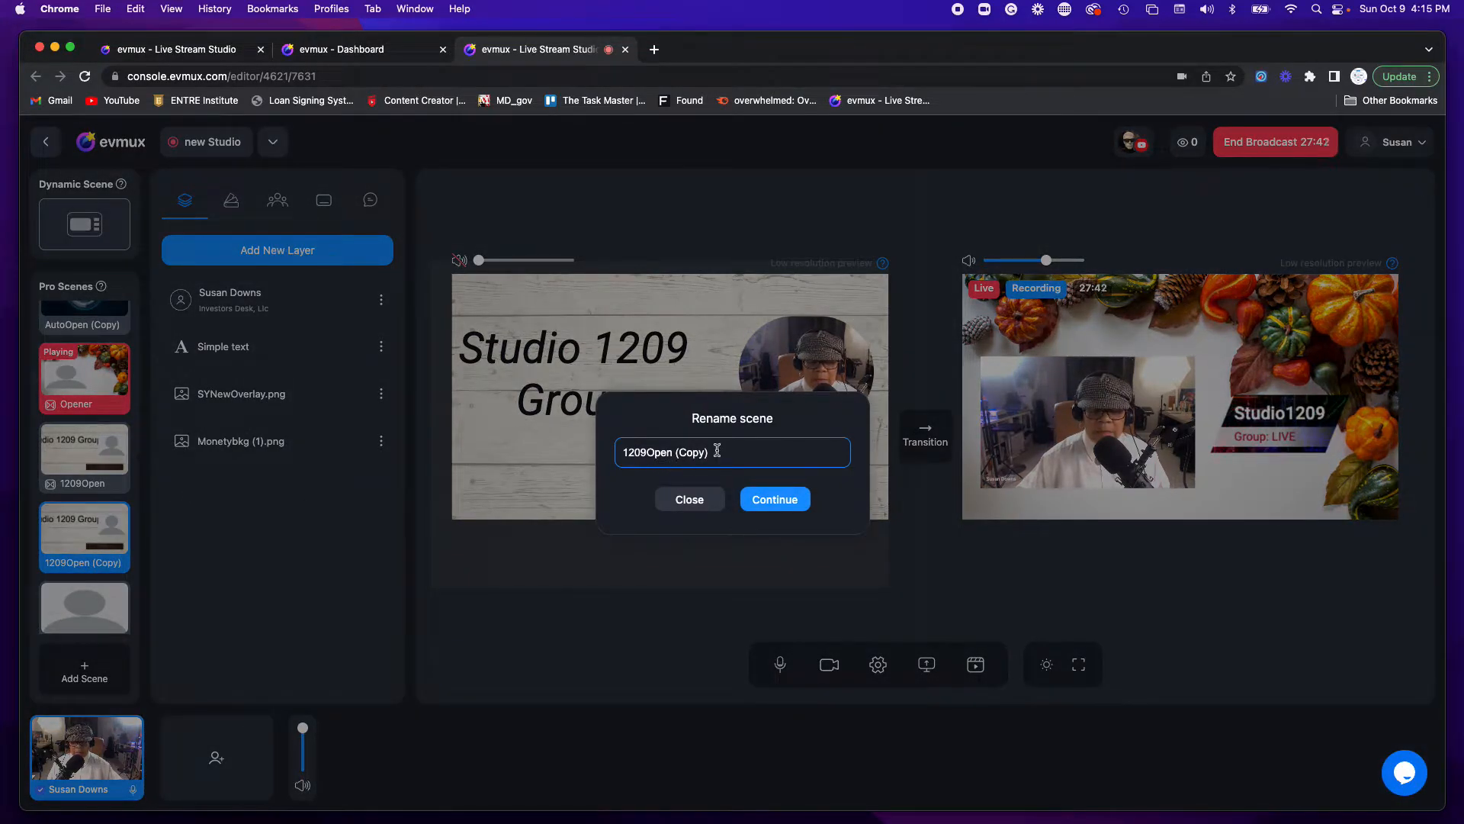
pyautogui.moveTo(710, 454); pyautogui.dragTo(655, 456)
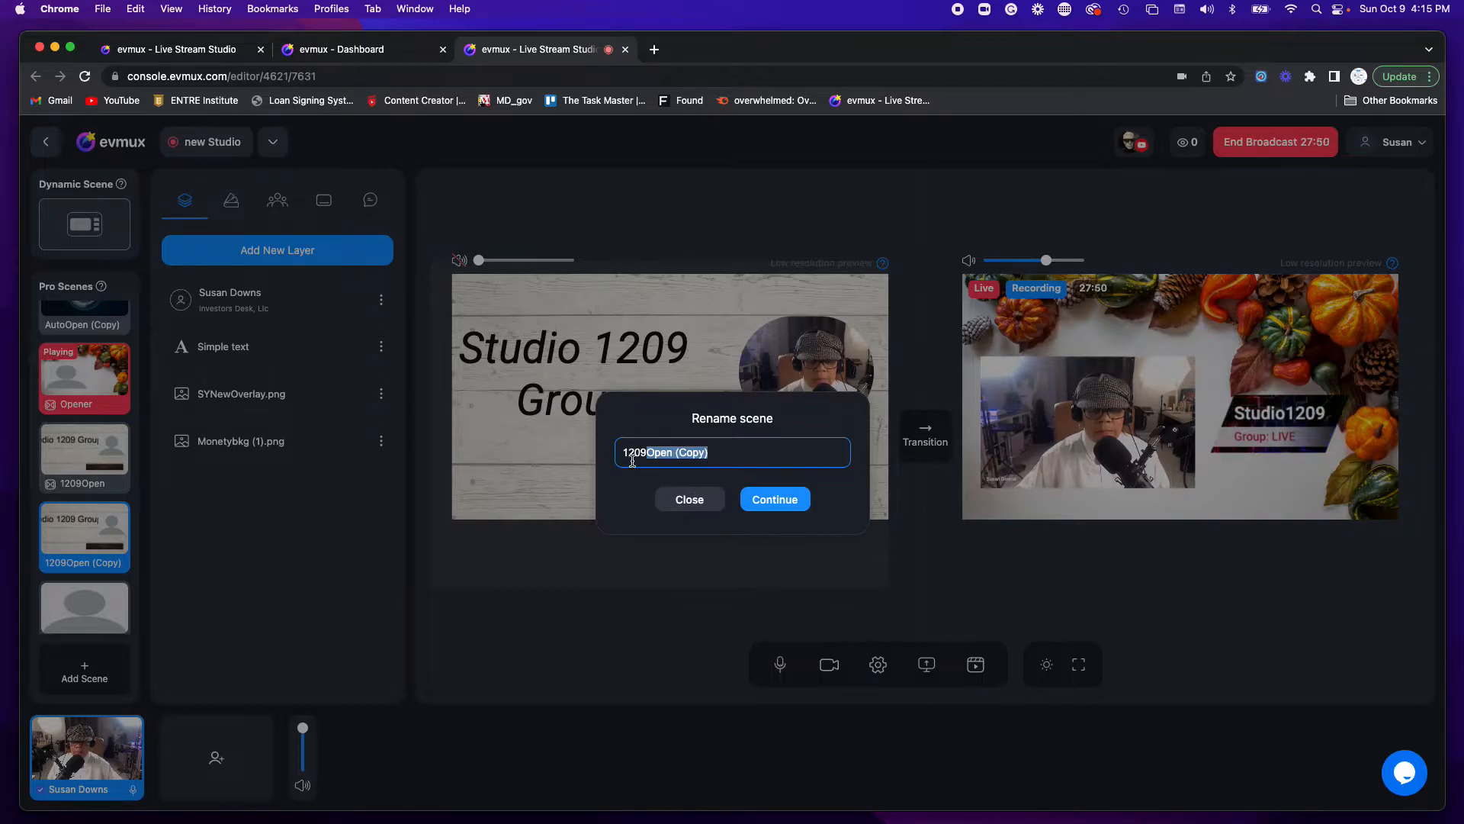
pyautogui.moveTo(624, 455); pyautogui.dragTo(659, 455)
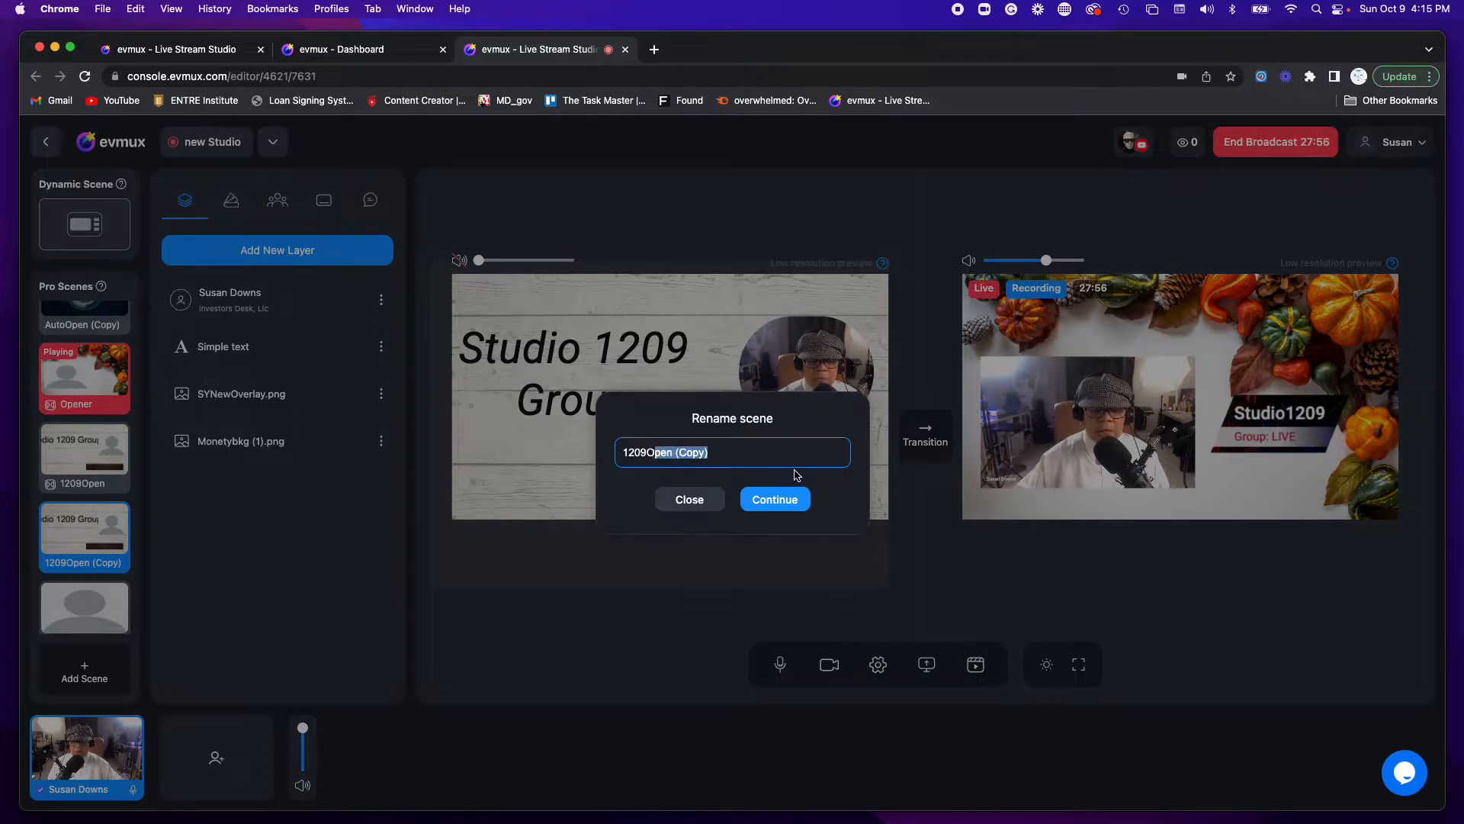
pyautogui.write('View Left')
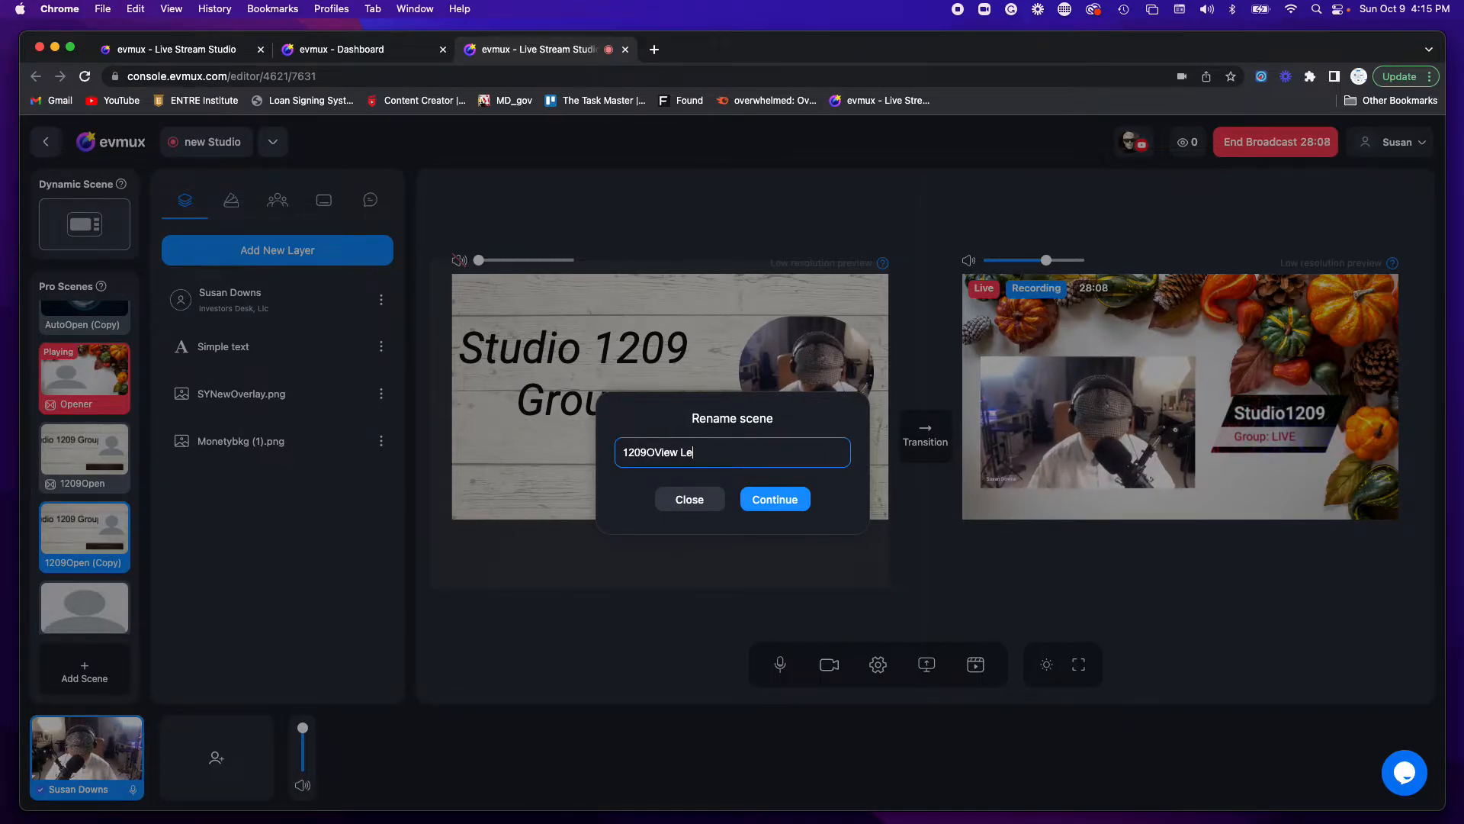
pyautogui.click(774, 499)
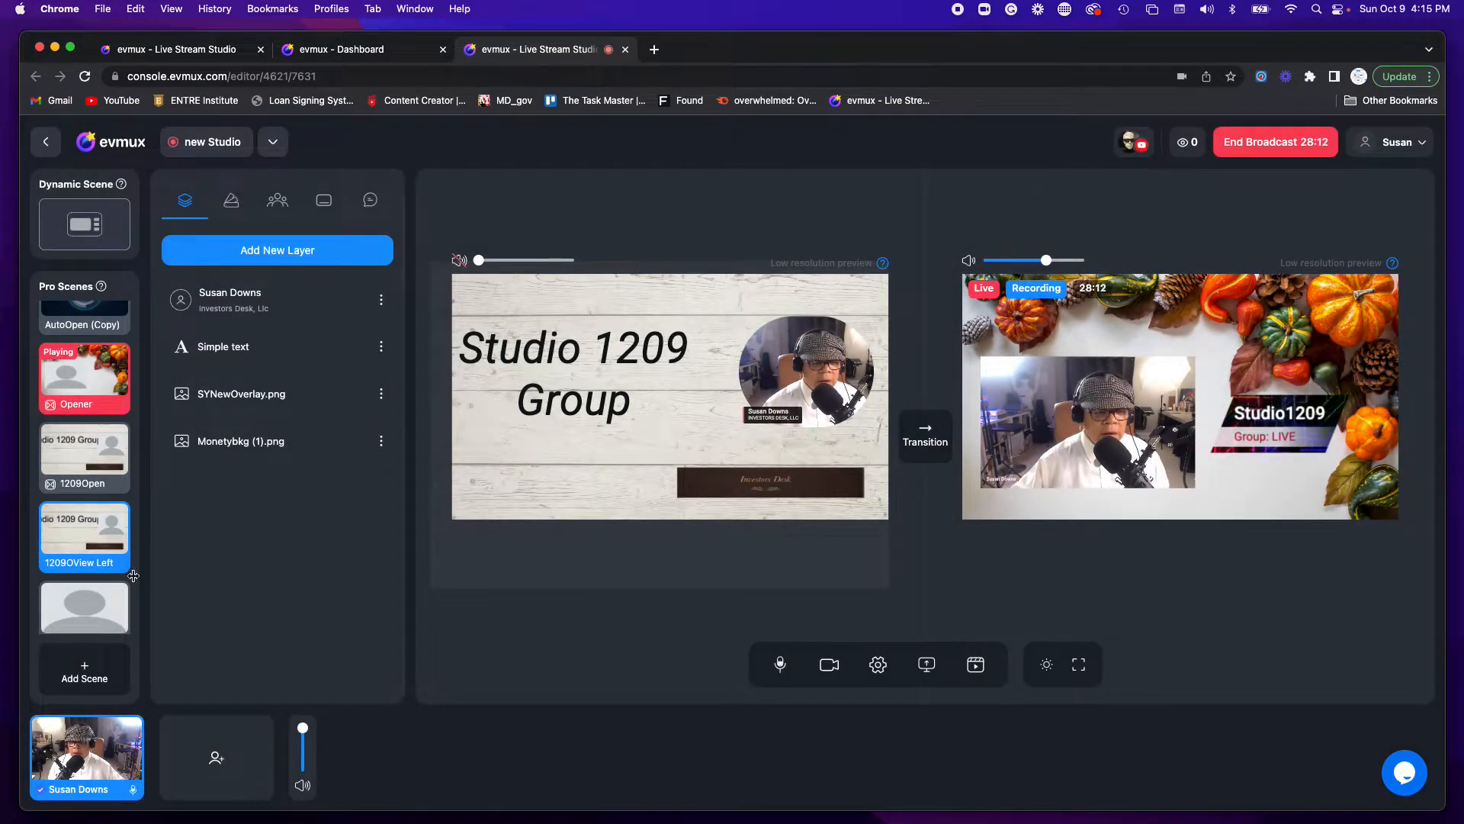
# Preview the Opener scene and transition the live output to 1209Open and on to 1209OView Left
pyautogui.moveTo(98, 517)
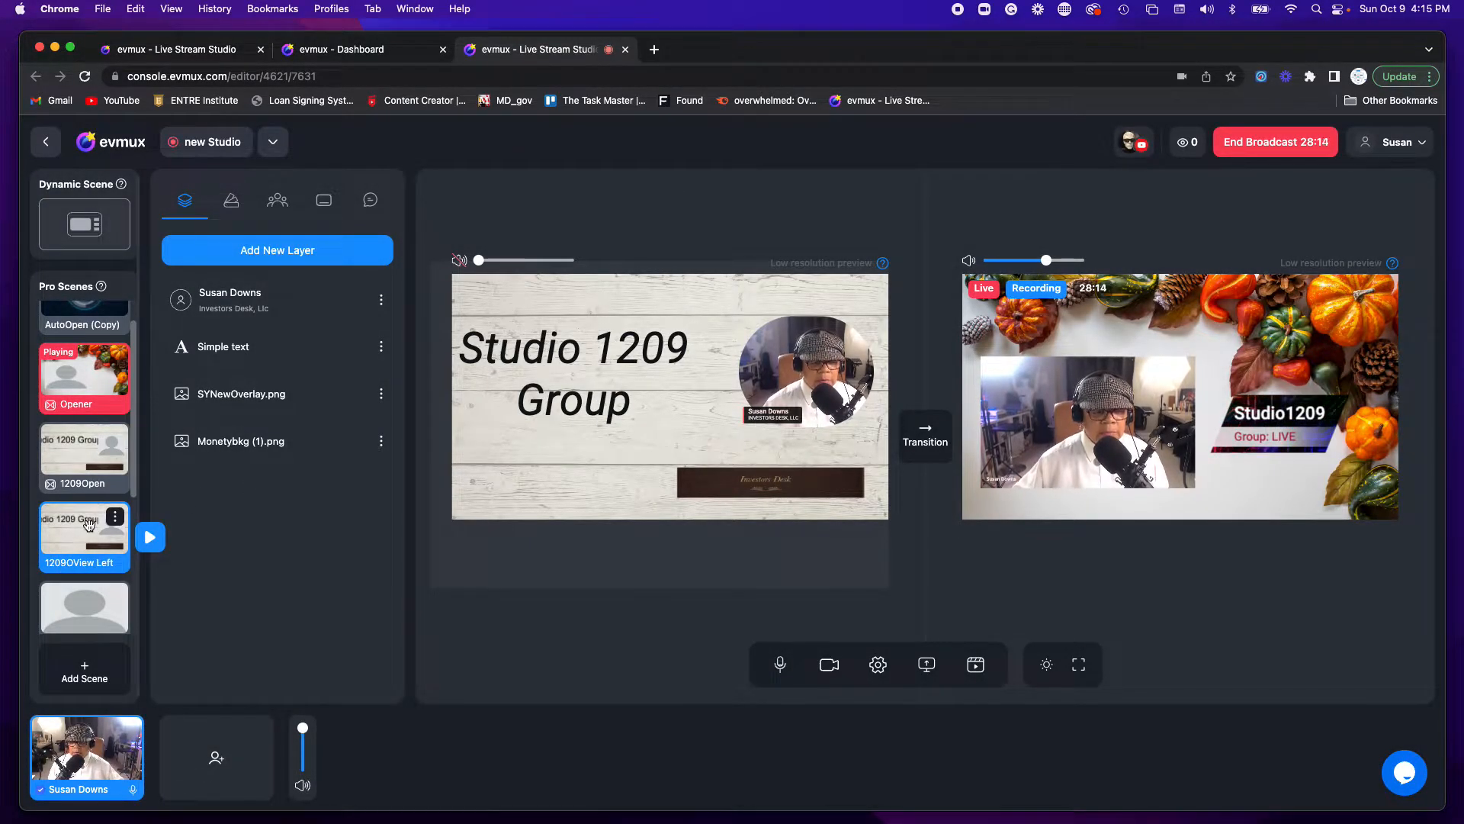
pyautogui.click(82, 378)
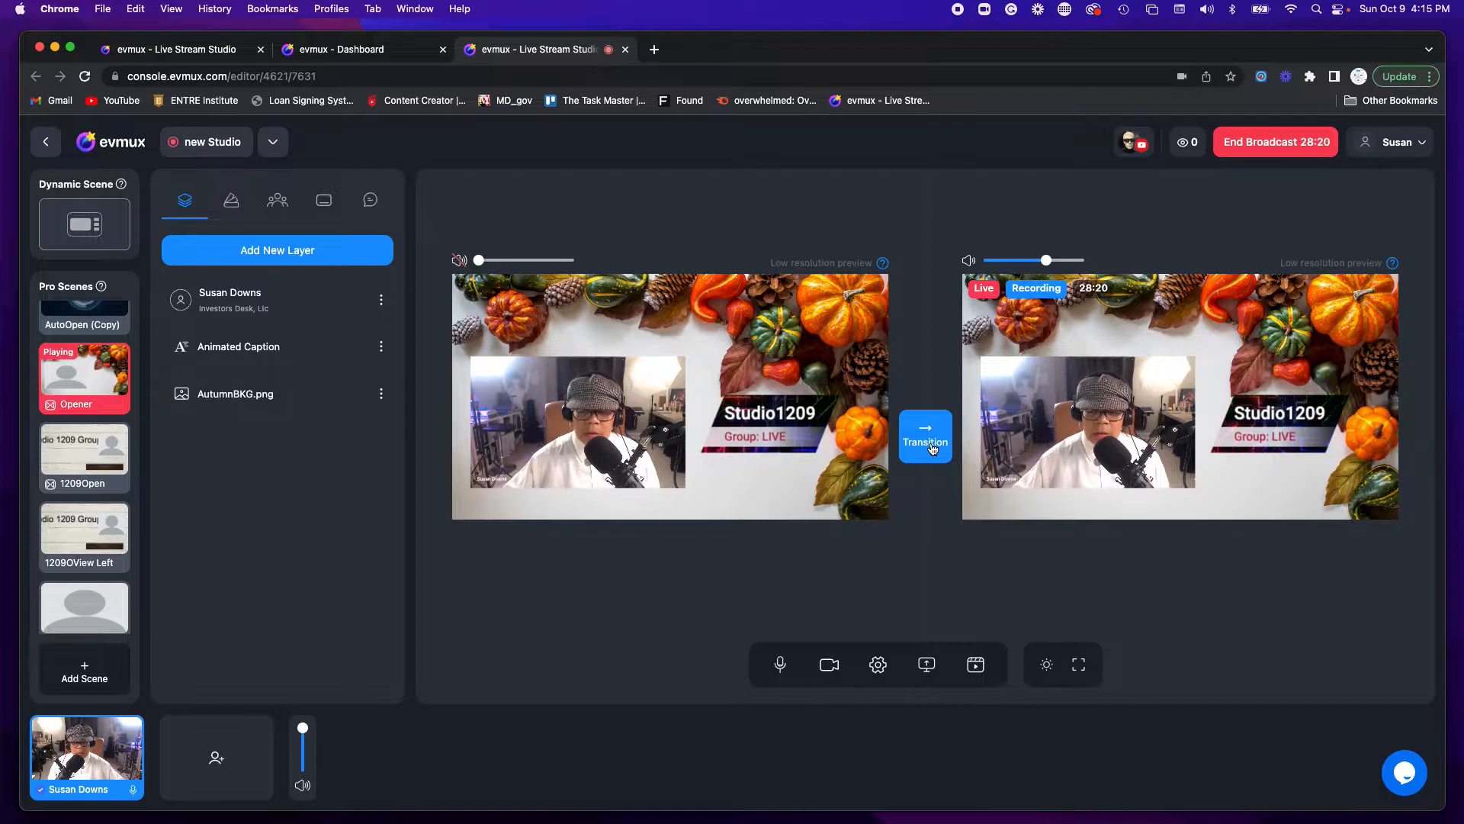
pyautogui.moveTo(77, 470)
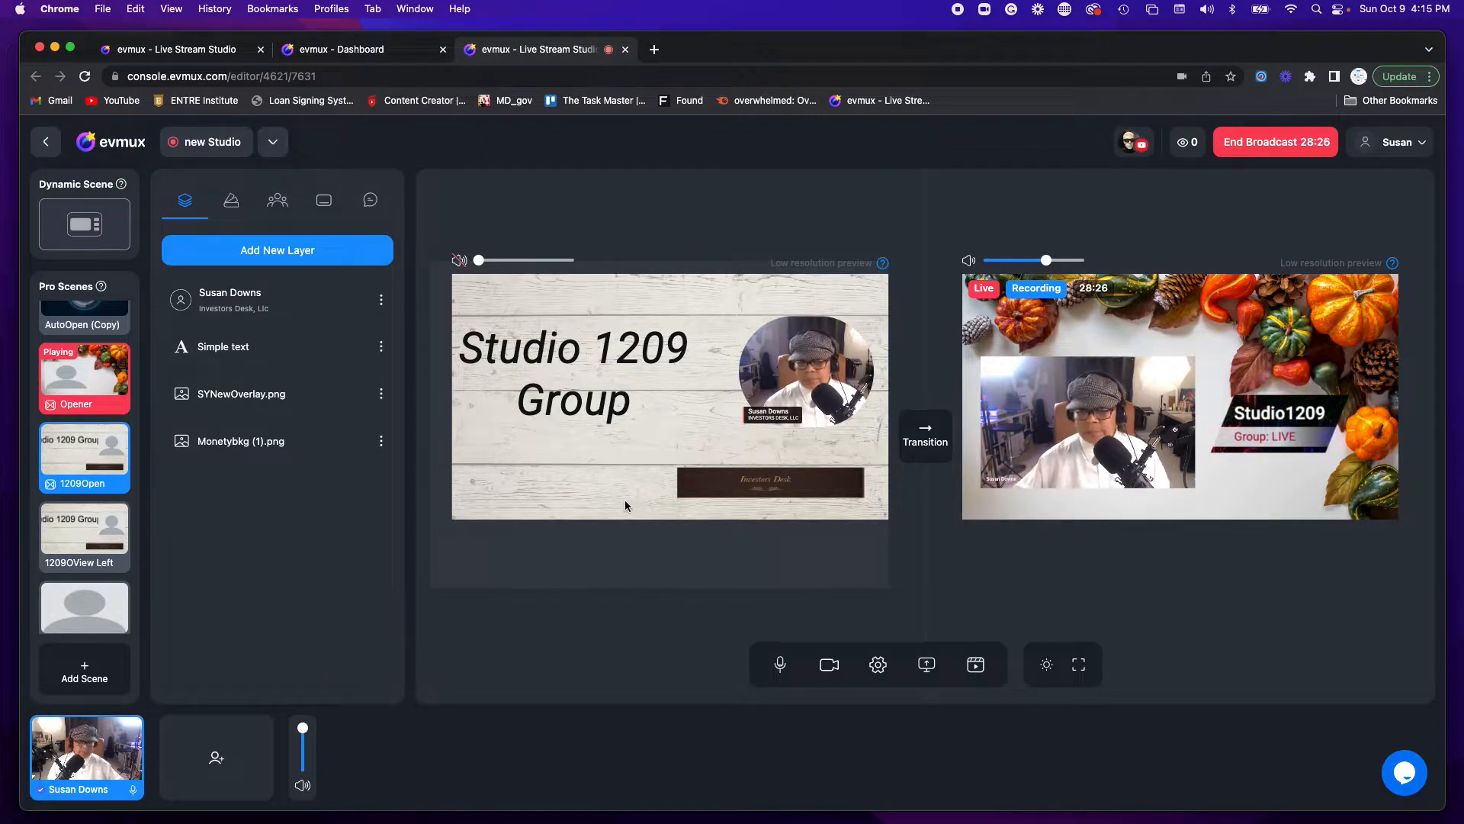
pyautogui.click(932, 450)
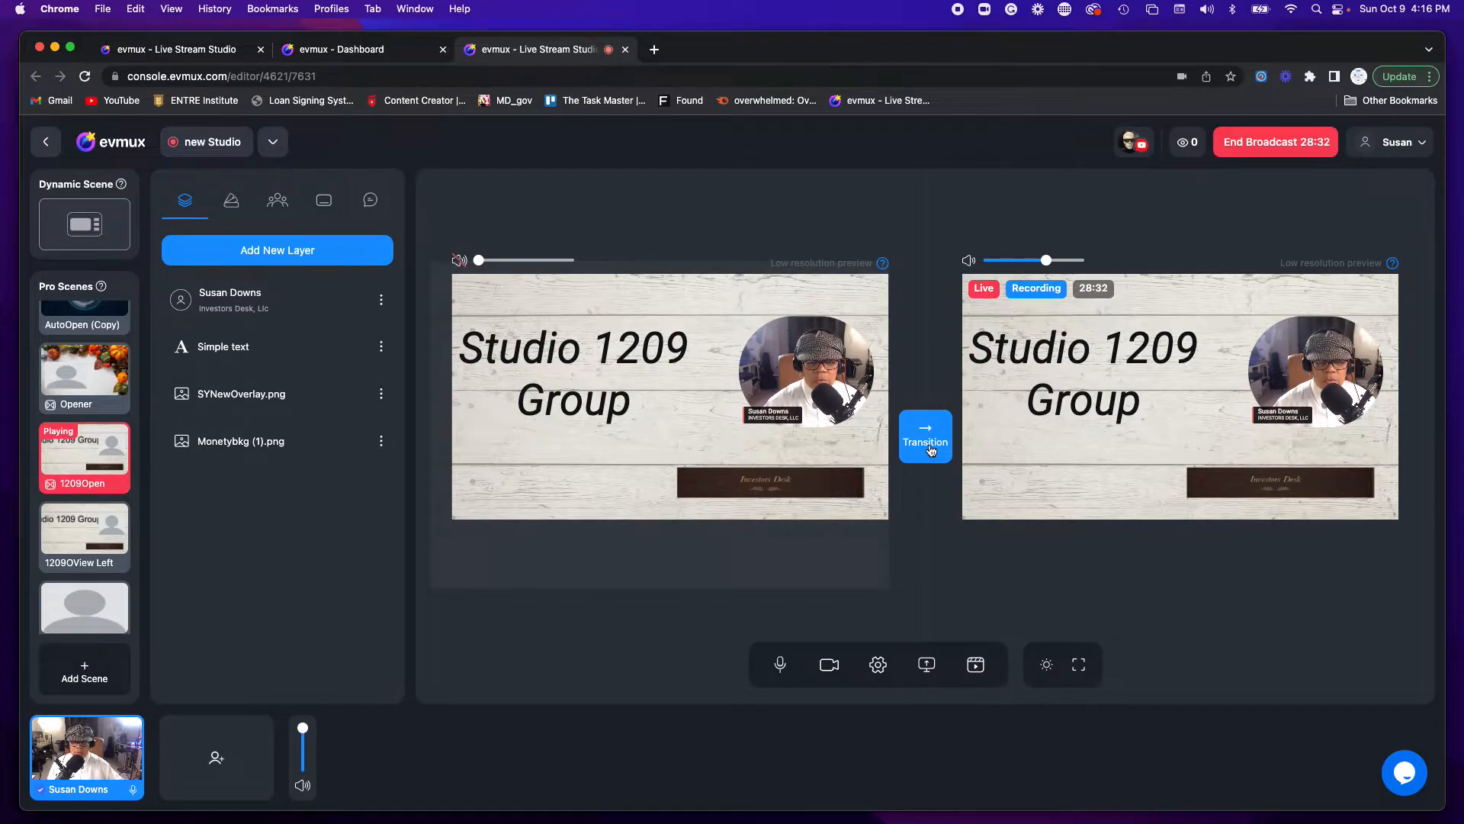
pyautogui.click(86, 547)
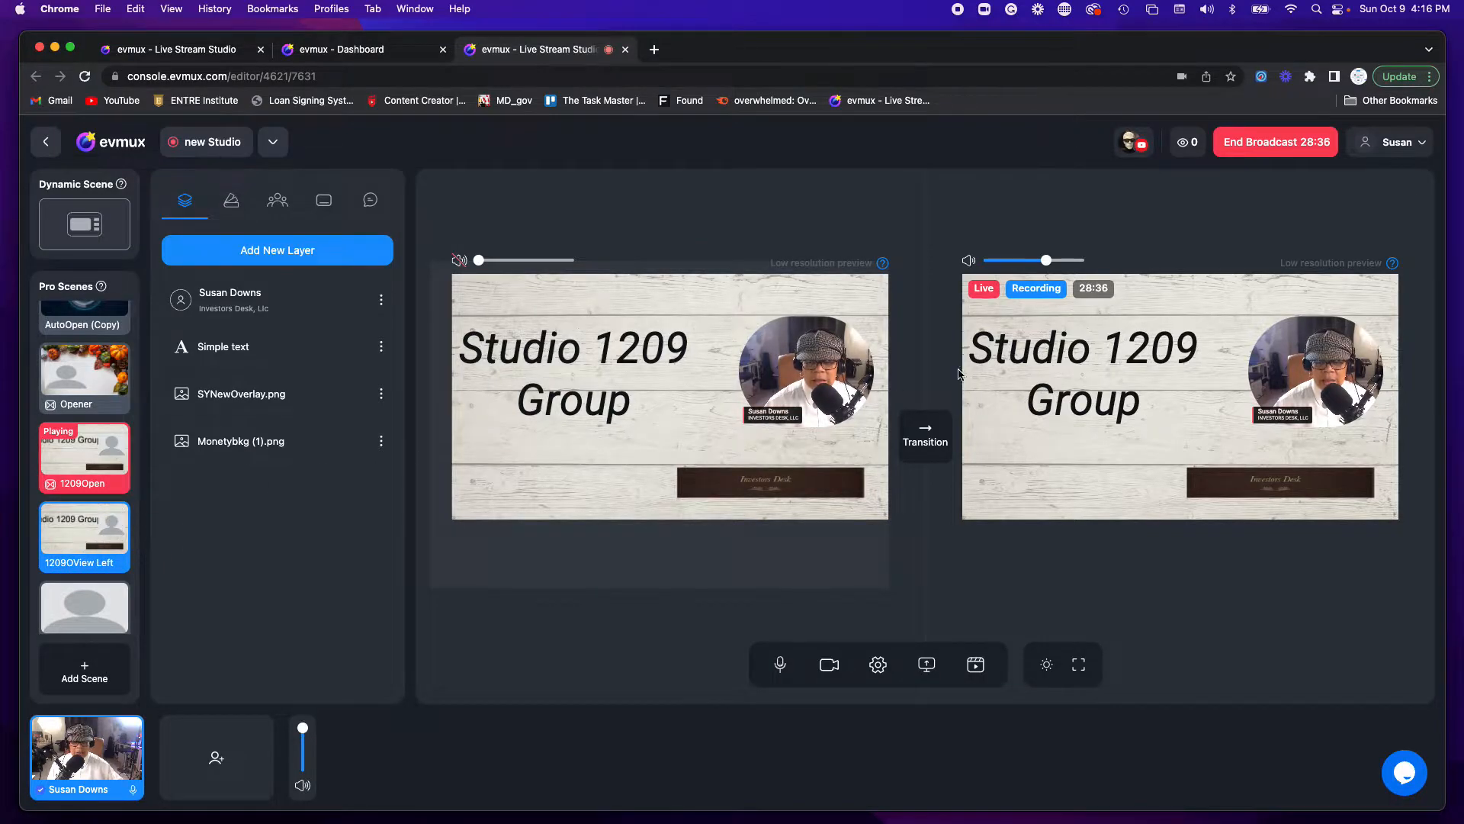
pyautogui.click(926, 448)
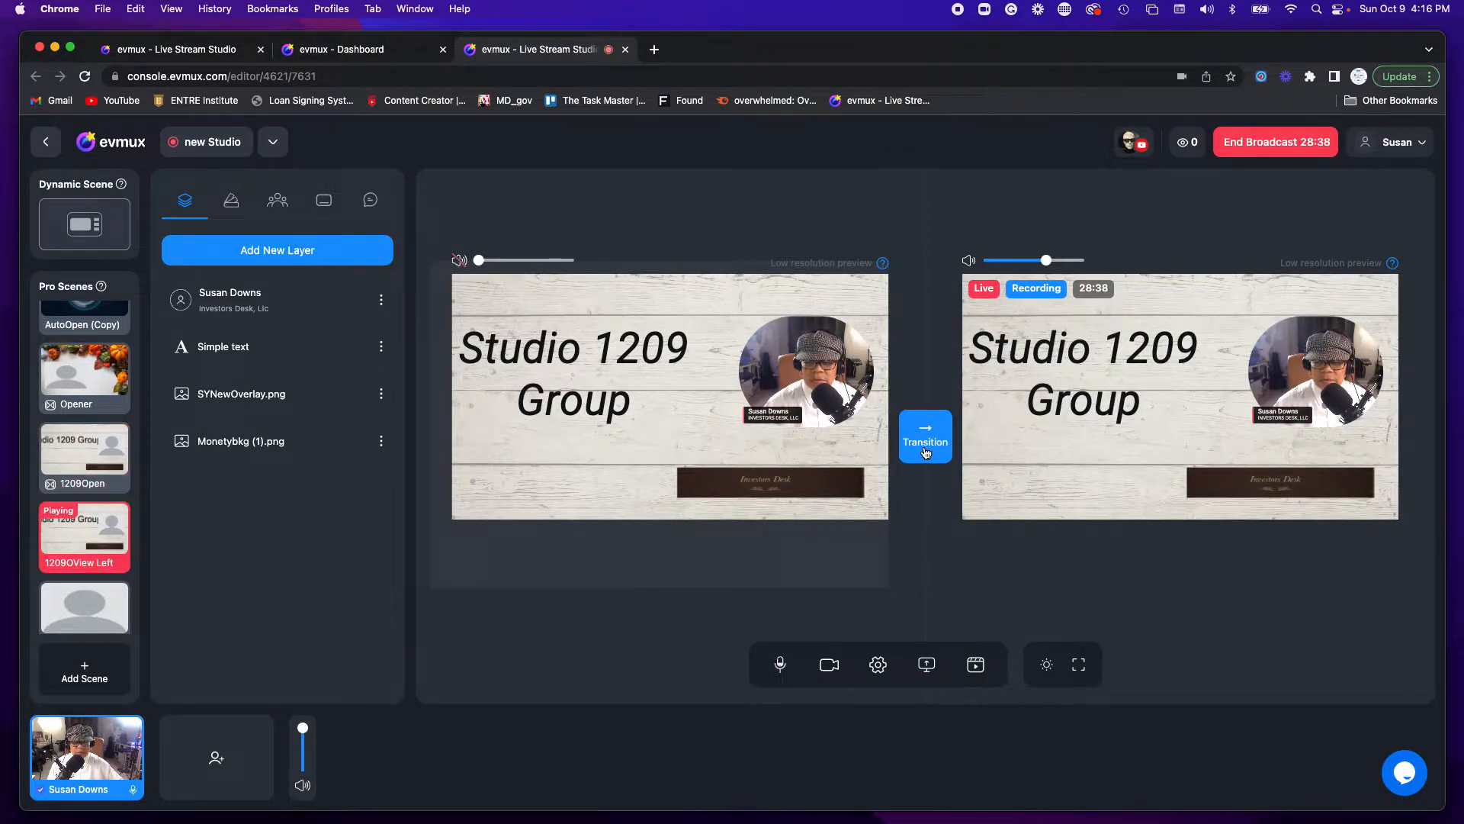
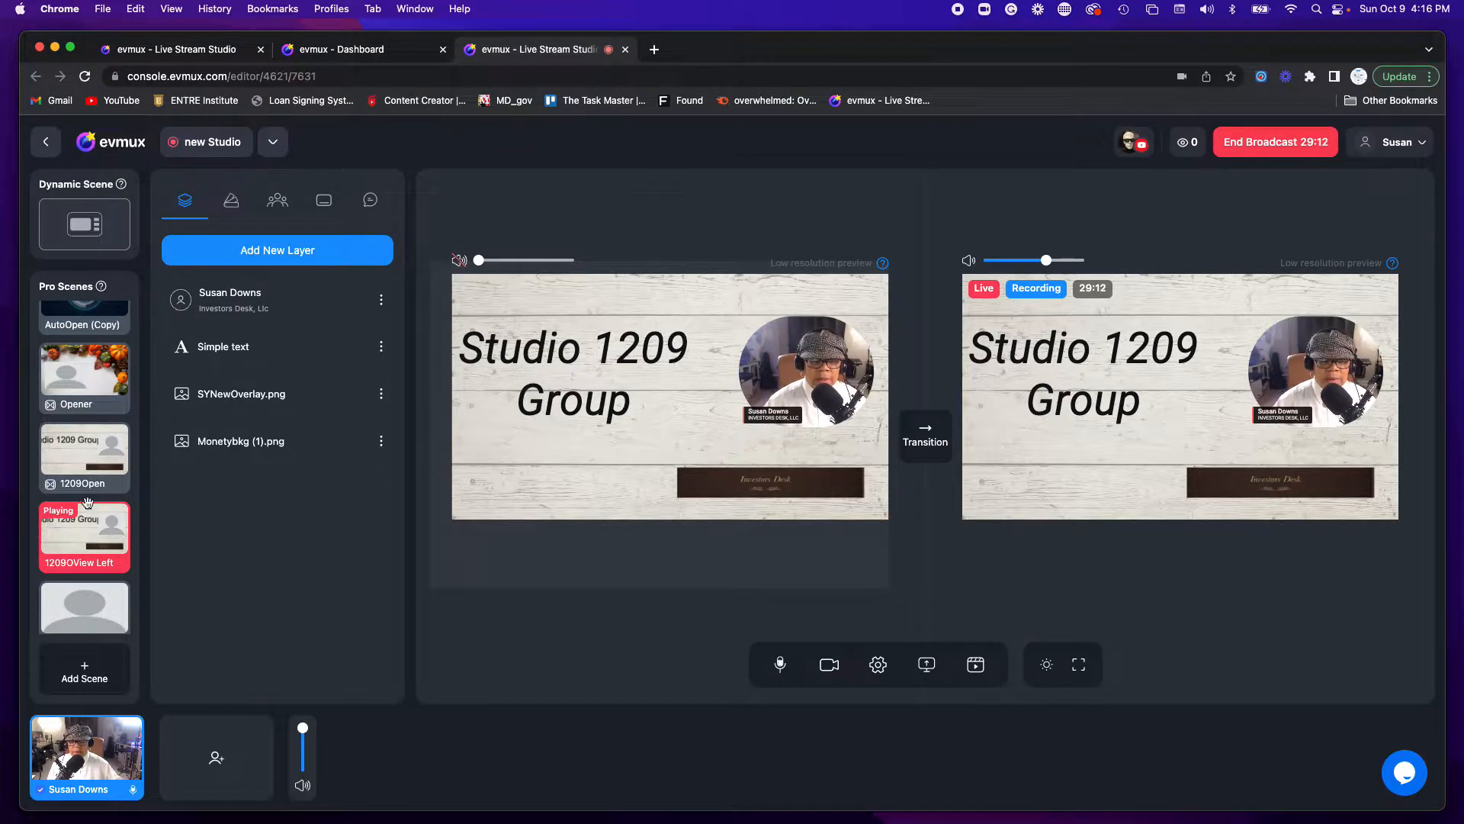
# Swap the layout of 1209OView Left: Studio 1209 Group text at the upper right of the canvas, circular camera view at the upper left
pyautogui.click(813, 363)
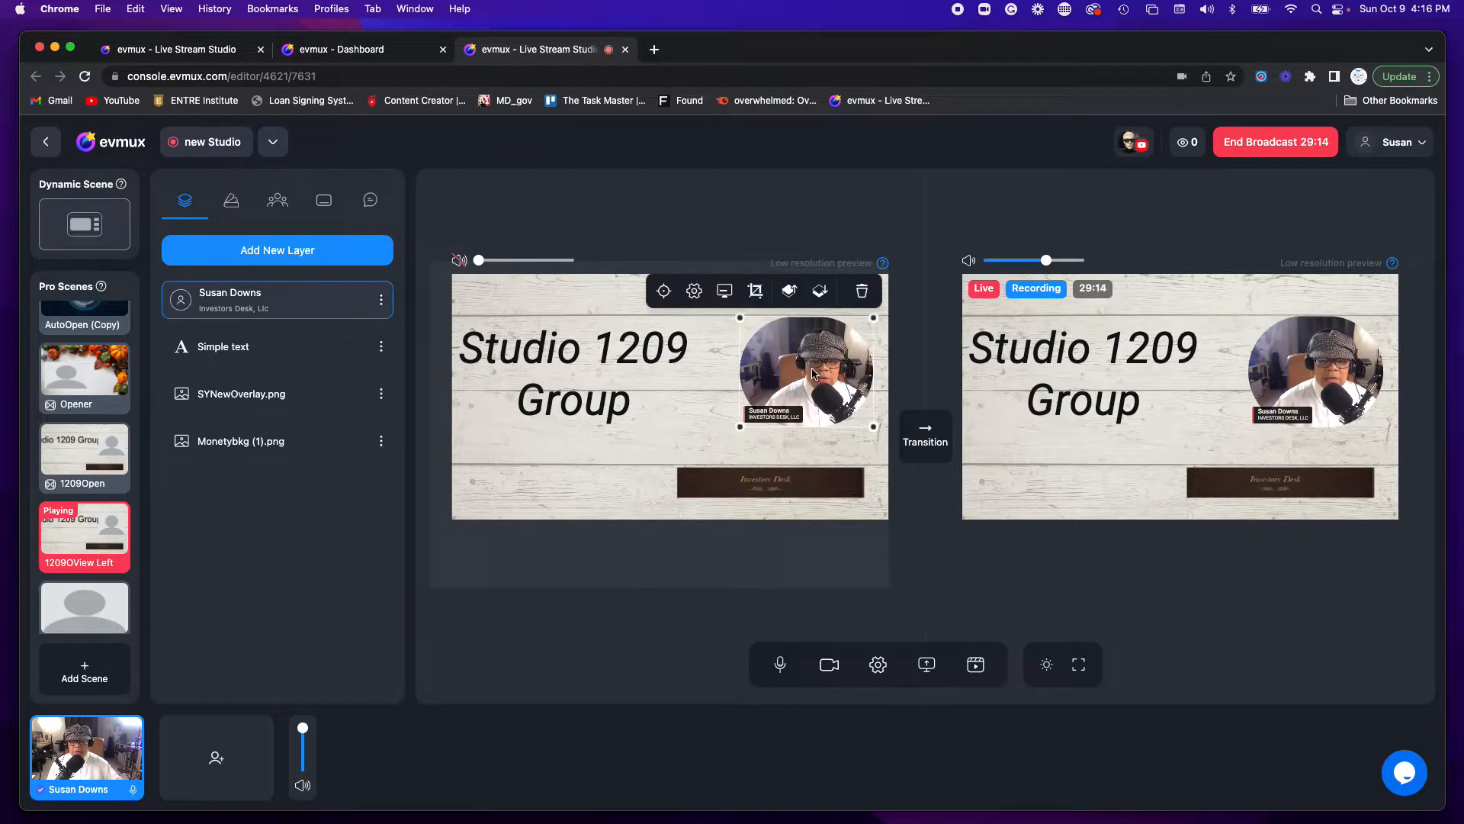
pyautogui.moveTo(816, 366); pyautogui.dragTo(562, 474)
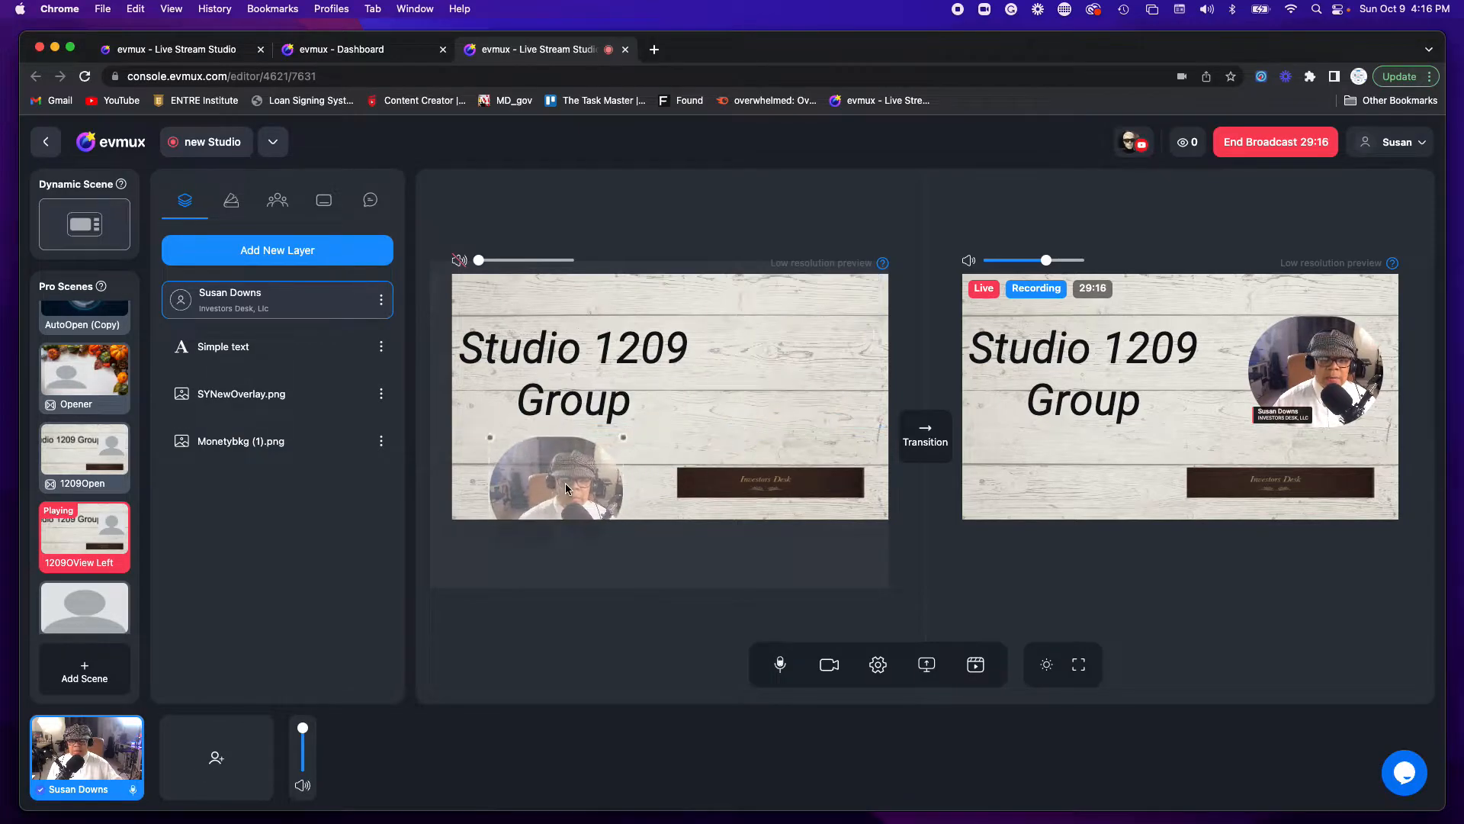
pyautogui.click(576, 351)
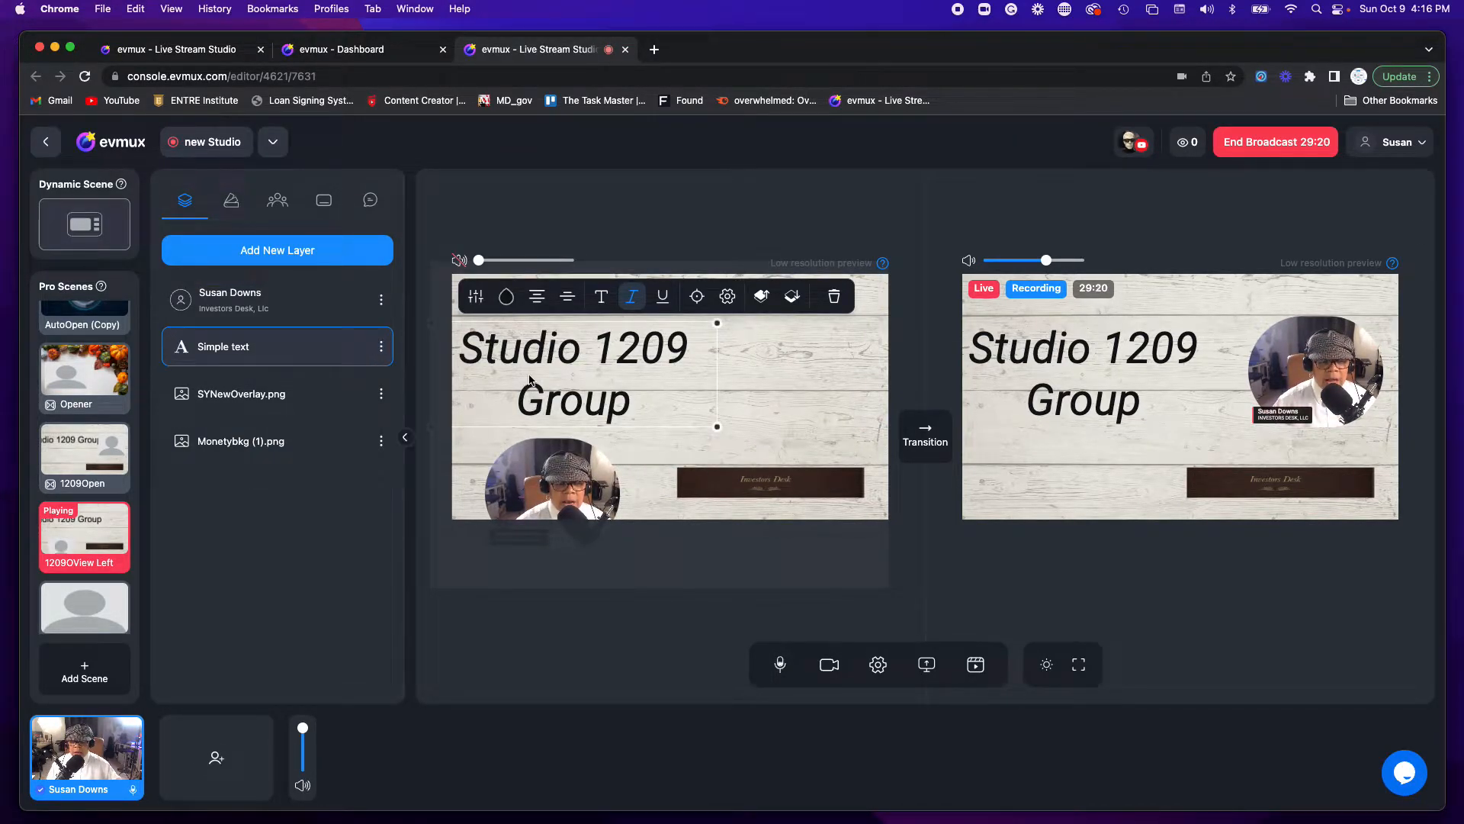
pyautogui.moveTo(529, 379); pyautogui.dragTo(779, 374)
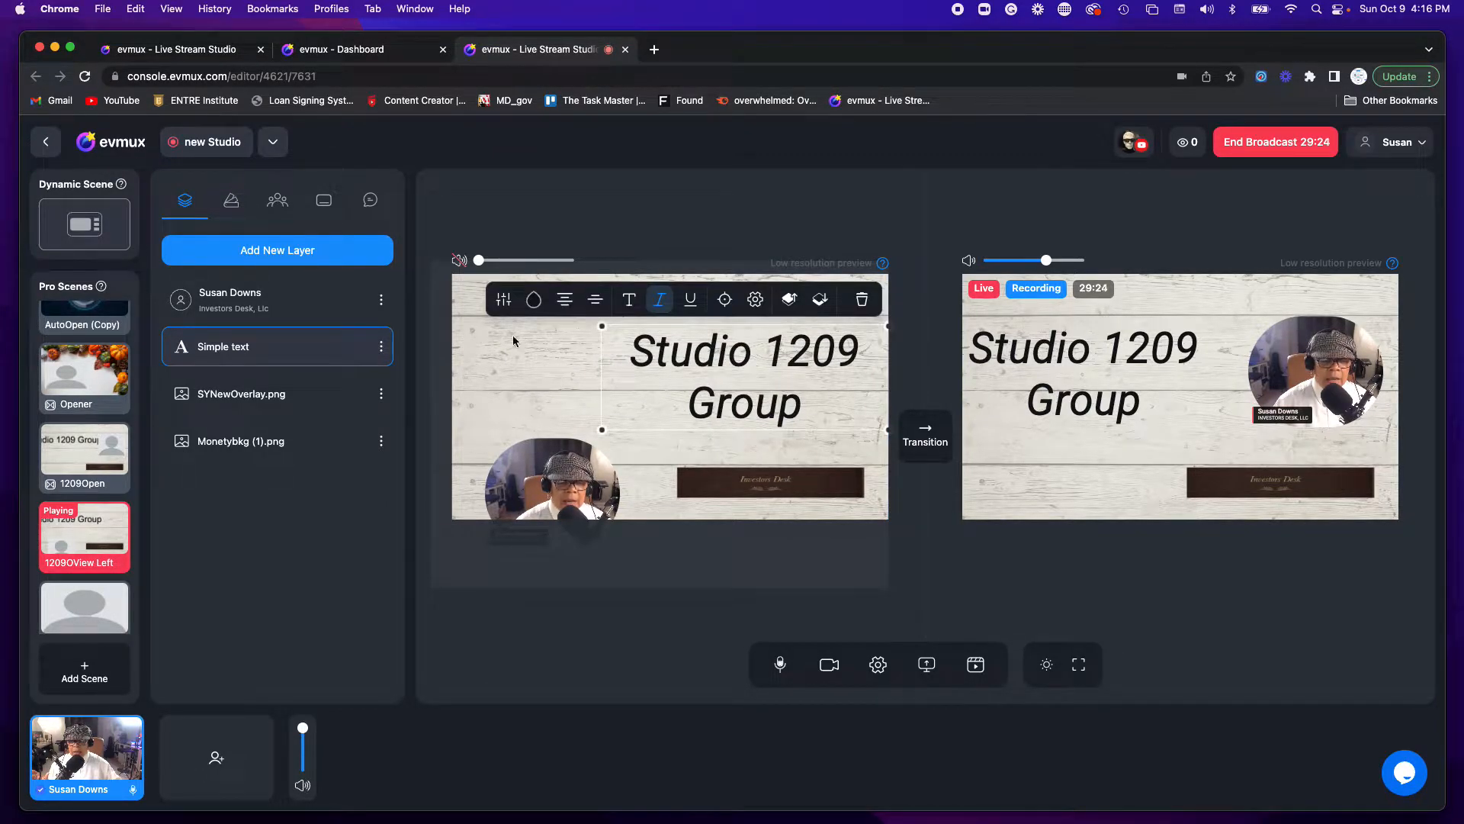
pyautogui.click(547, 471)
pyautogui.moveTo(548, 471); pyautogui.dragTo(537, 374)
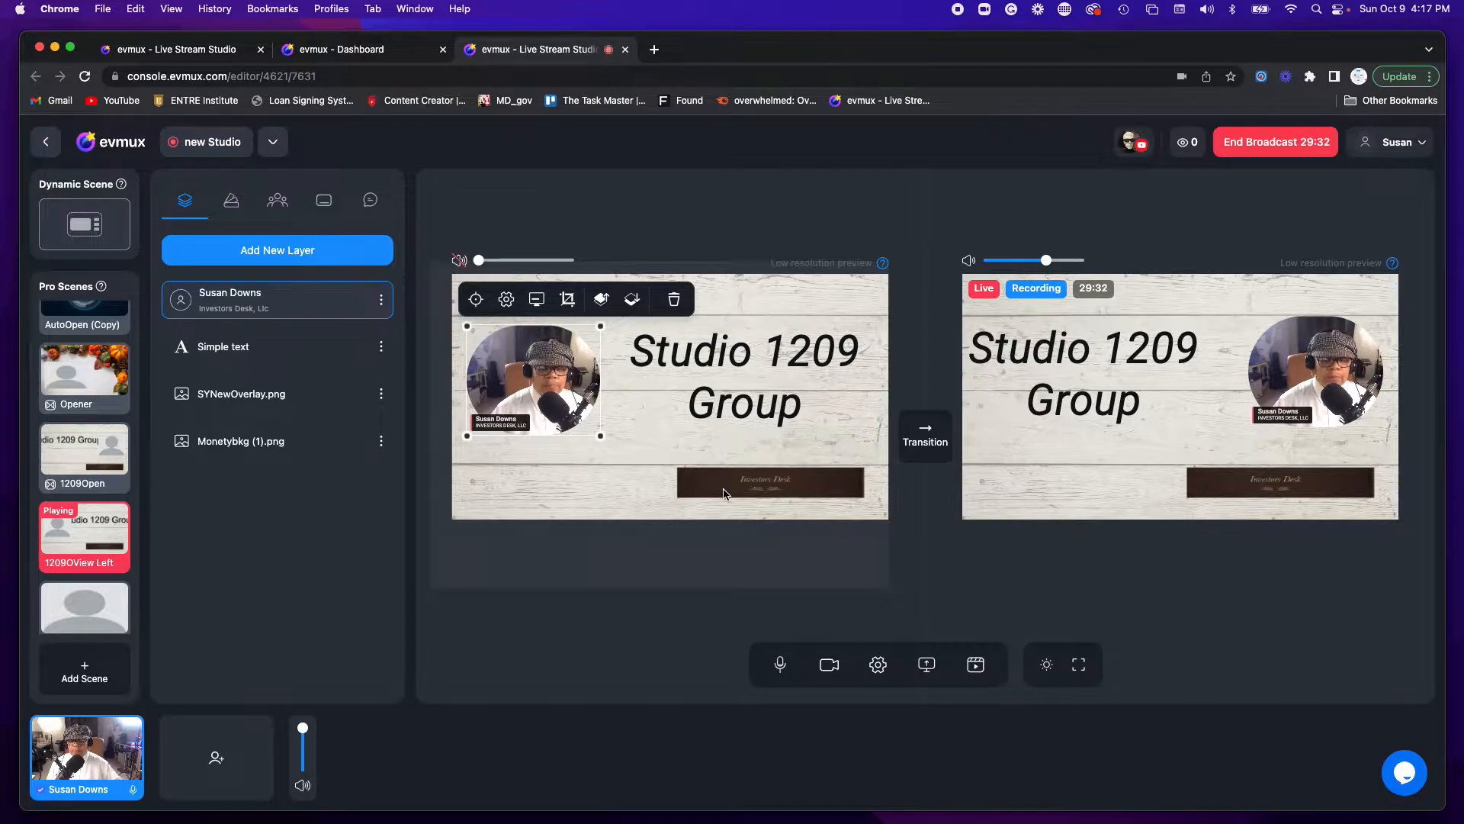
# Move the SYNewOverlay.png plaque left to the bottom centre of the scene canvas
pyautogui.click(277, 394)
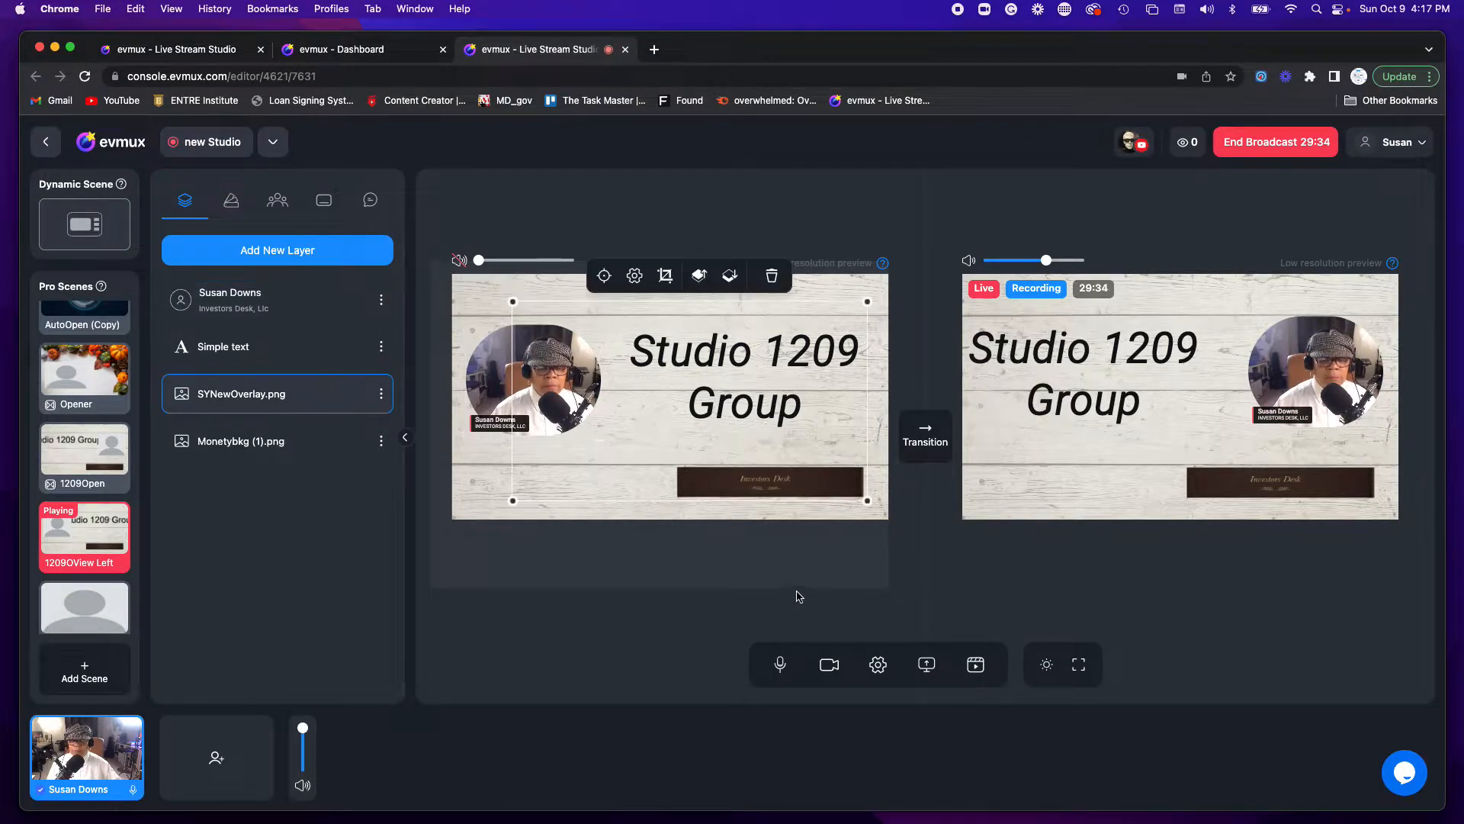
pyautogui.moveTo(745, 490); pyautogui.dragTo(653, 488)
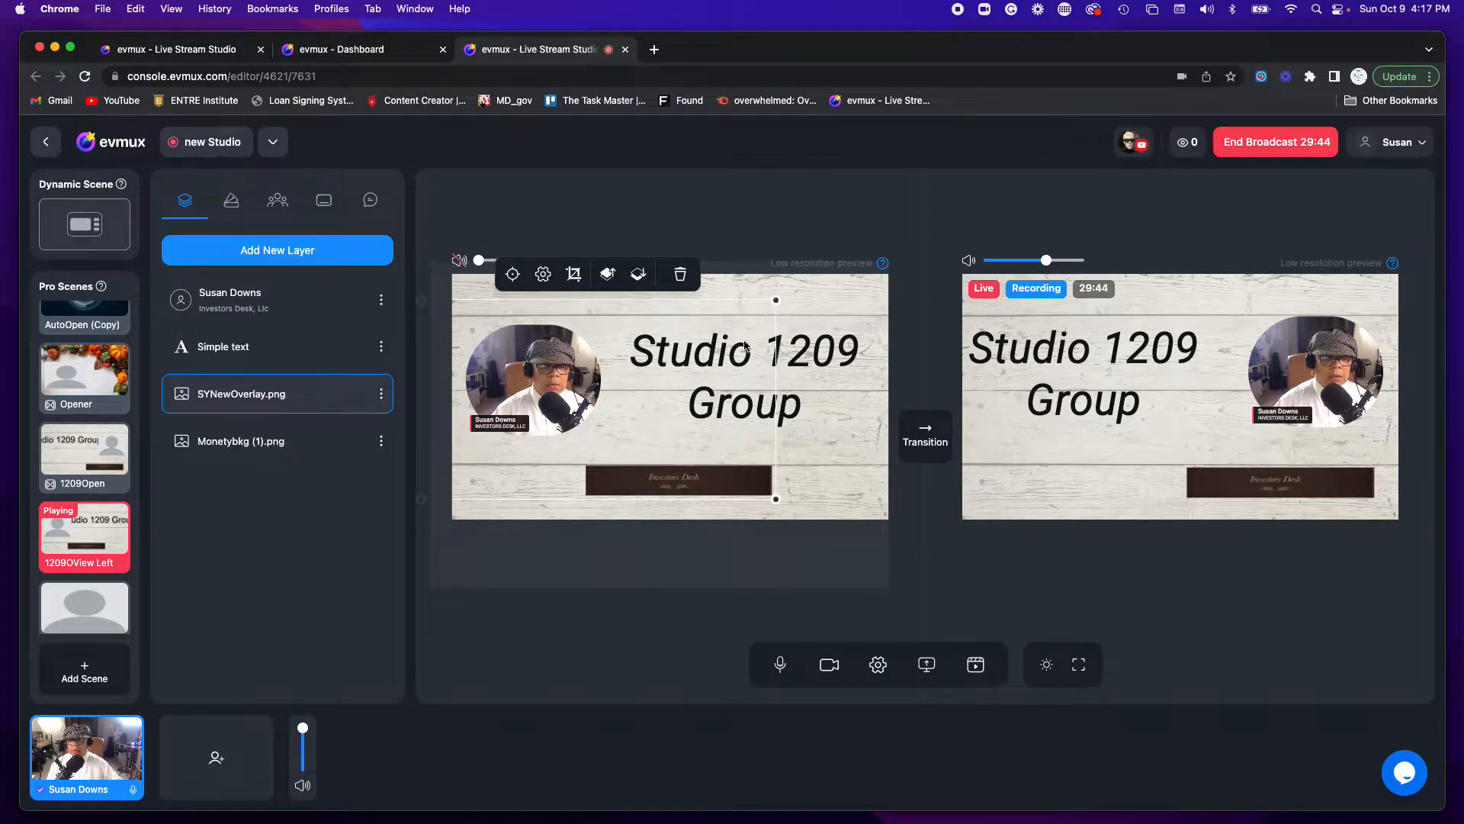
# Select the Simple text, SYNewOverlay.png, camera and Monetybkg (1).png layers in turn to examine their extents, ending on SYNewOverlay.png
pyautogui.click(795, 363)
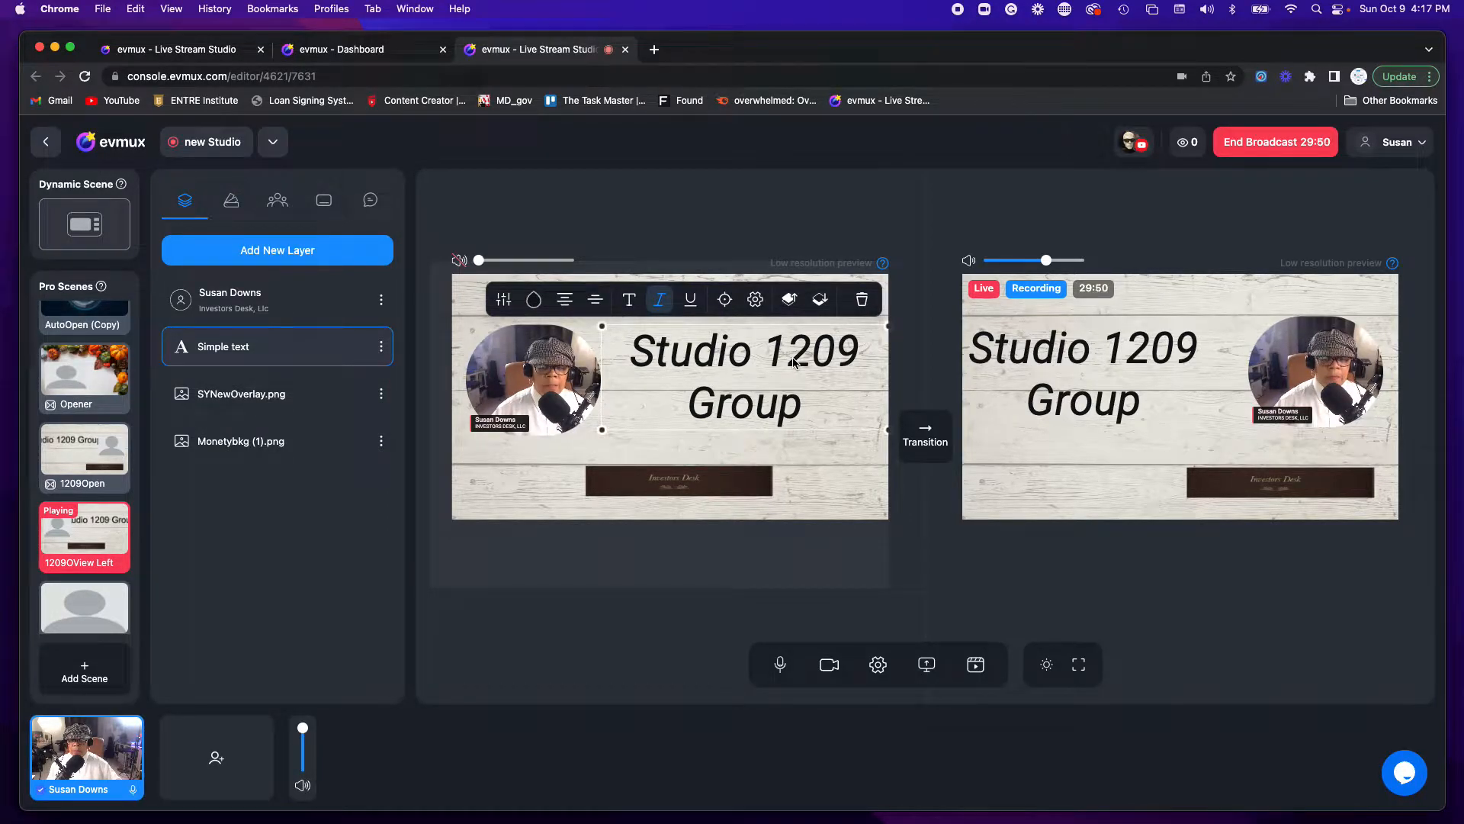
pyautogui.click(692, 489)
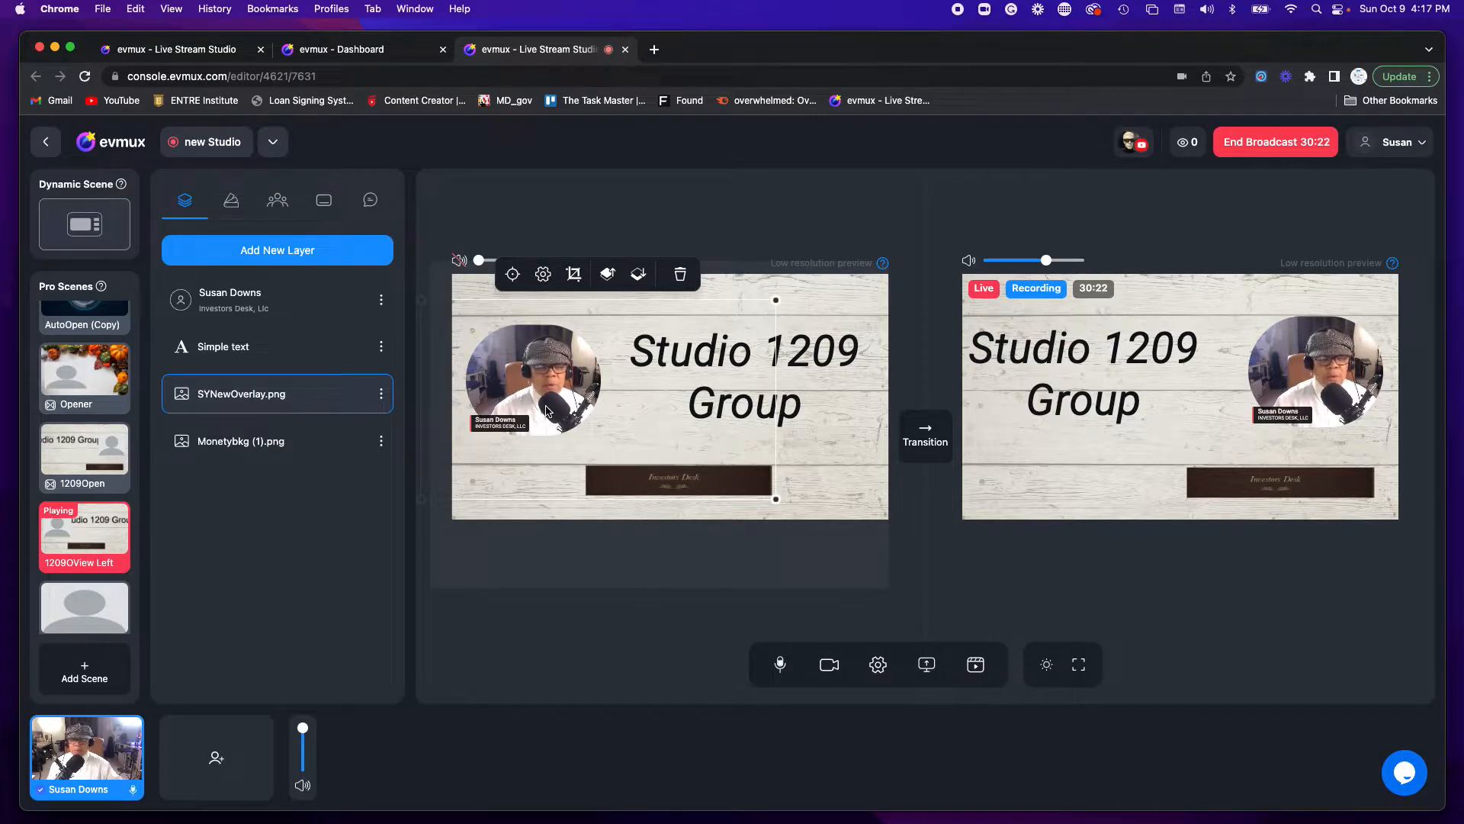
pyautogui.click(243, 306)
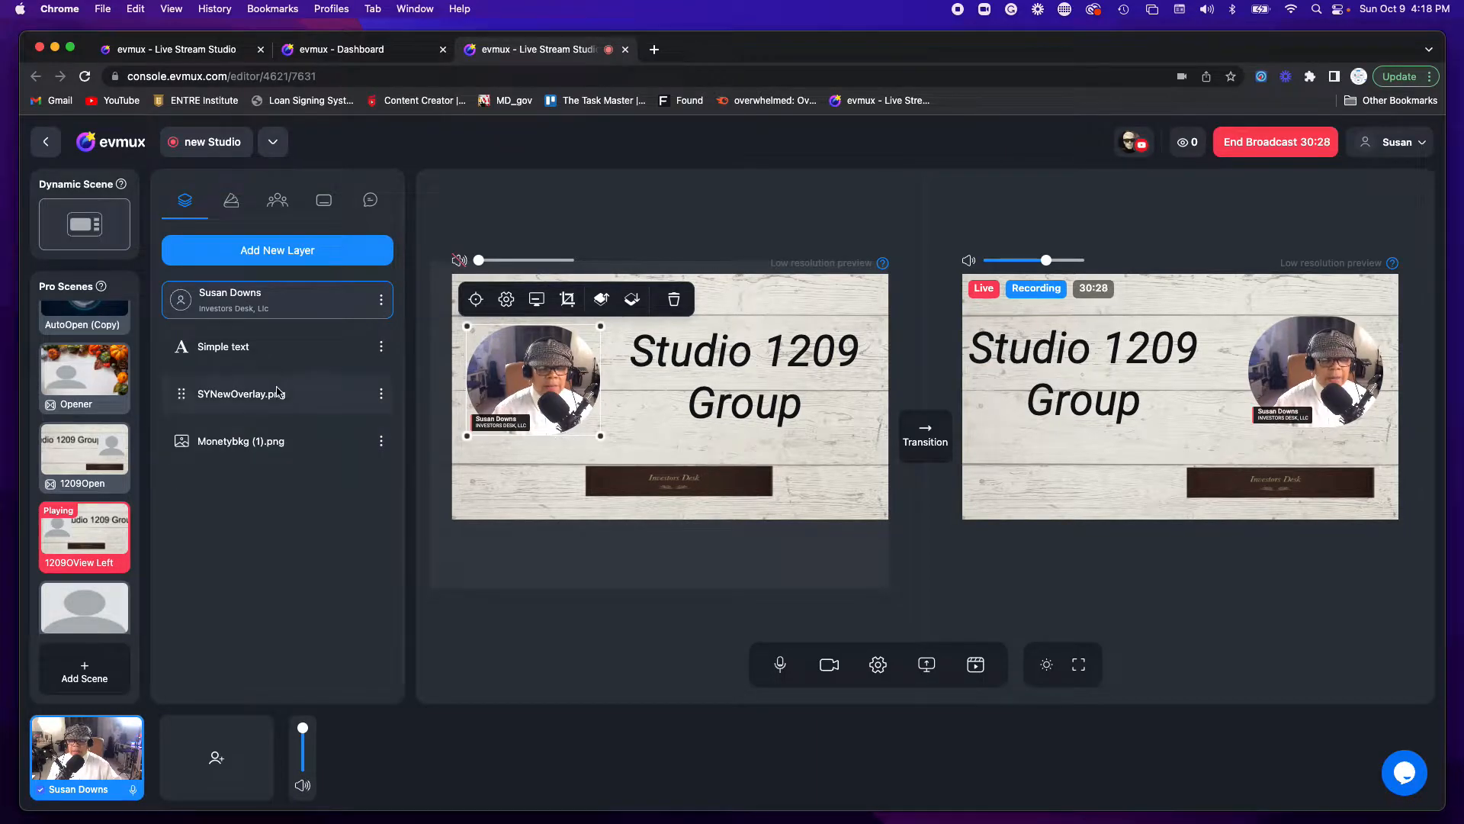
pyautogui.click(257, 447)
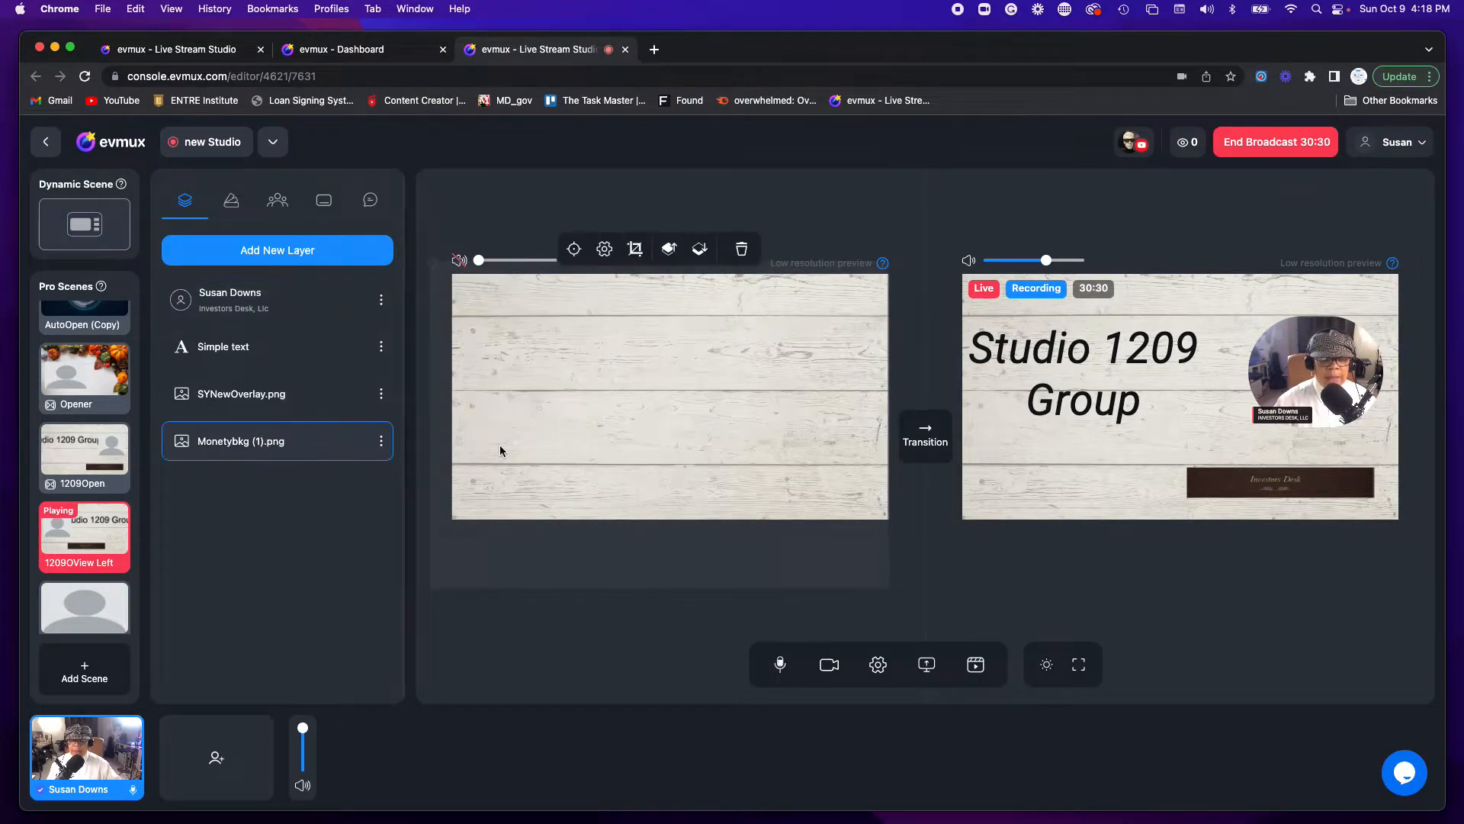
pyautogui.click(340, 406)
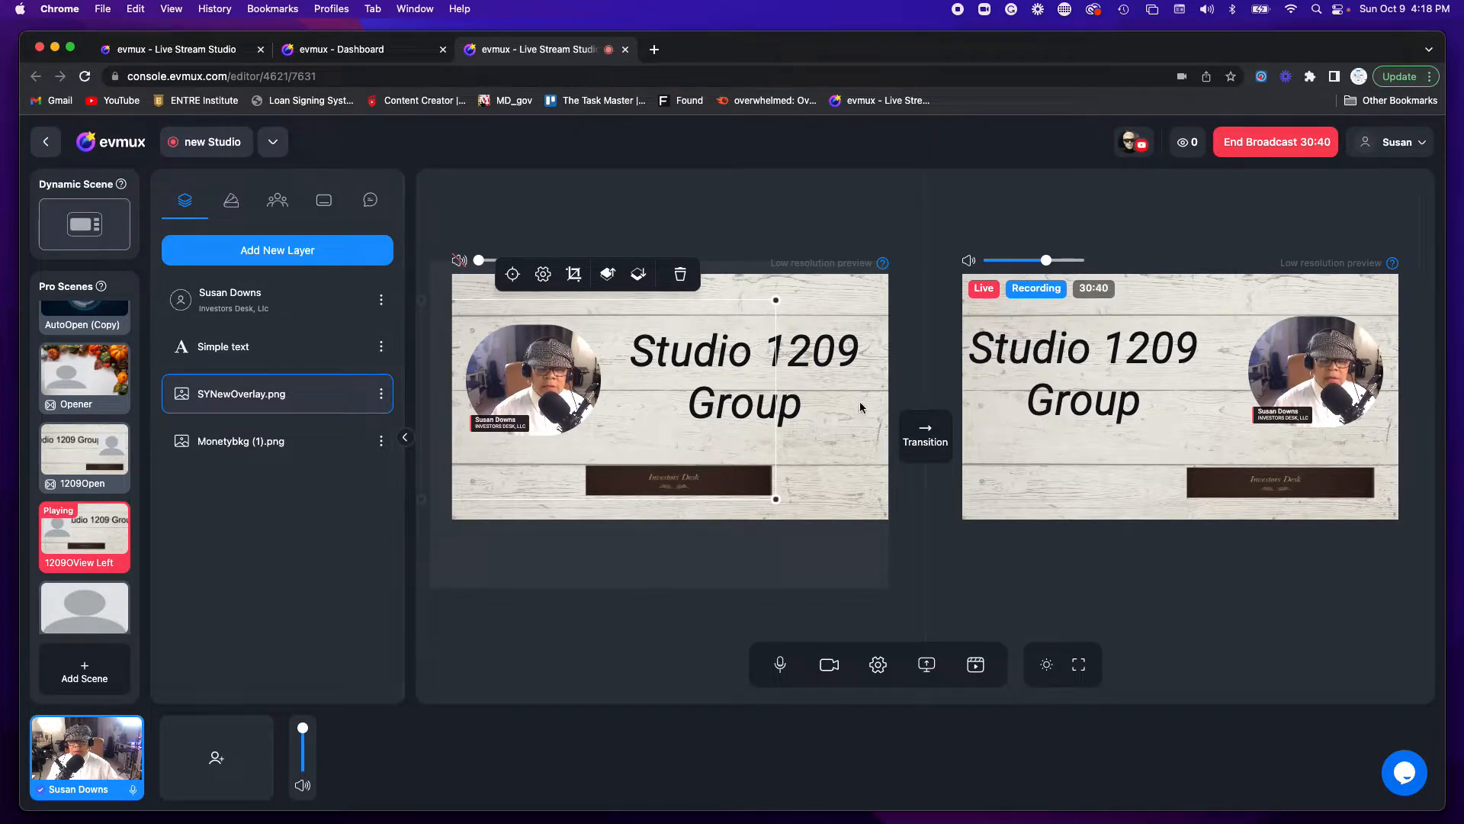
# Lower the Studio 1209 Group text slightly and make the circular camera view a little narrower and taller
pyautogui.click(810, 355)
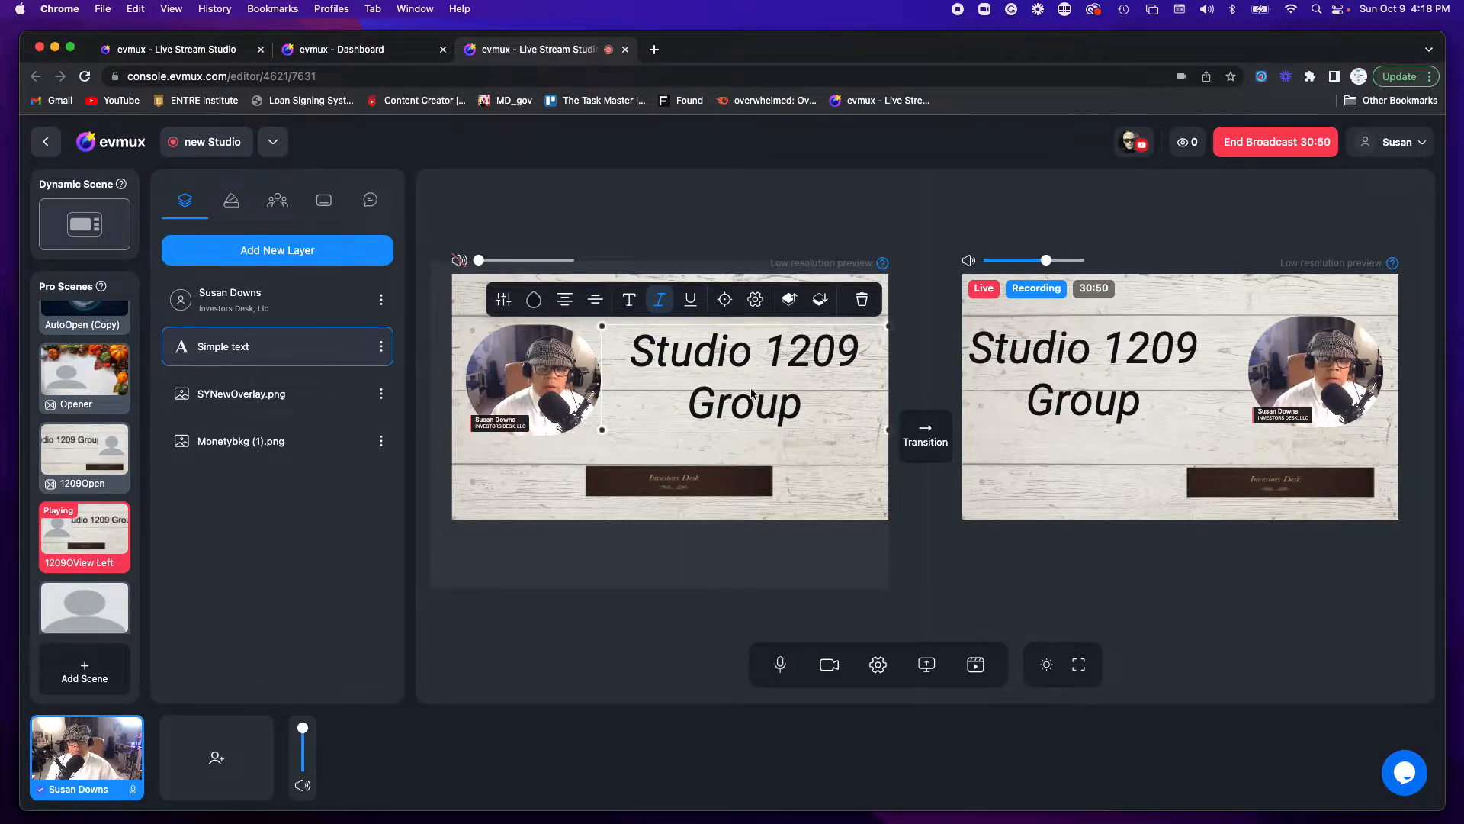
pyautogui.moveTo(755, 392)
pyautogui.mouseDown()
pyautogui.moveTo(763, 378)
pyautogui.moveTo(769, 393)
pyautogui.mouseUp()
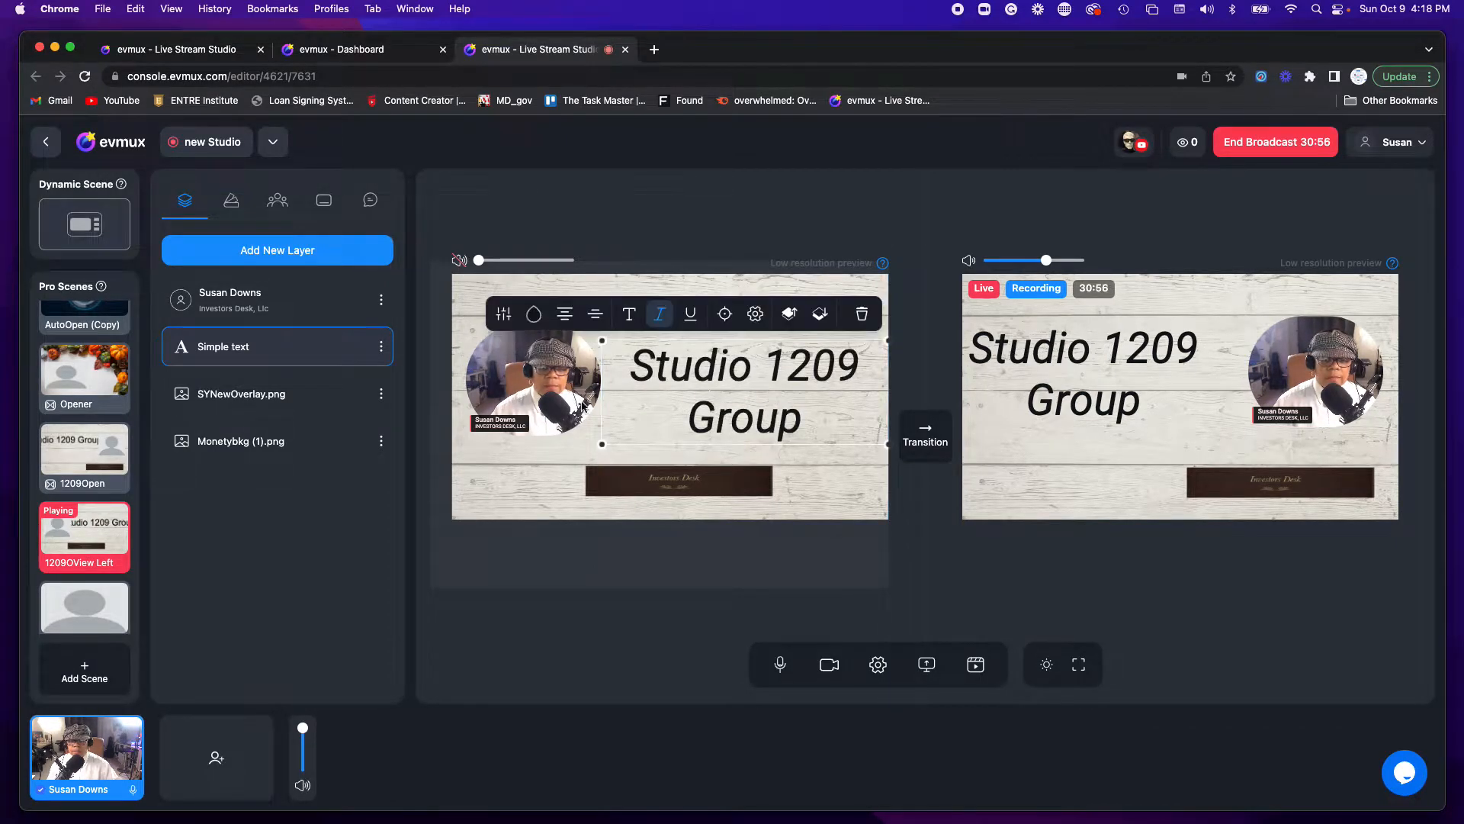
pyautogui.click(556, 394)
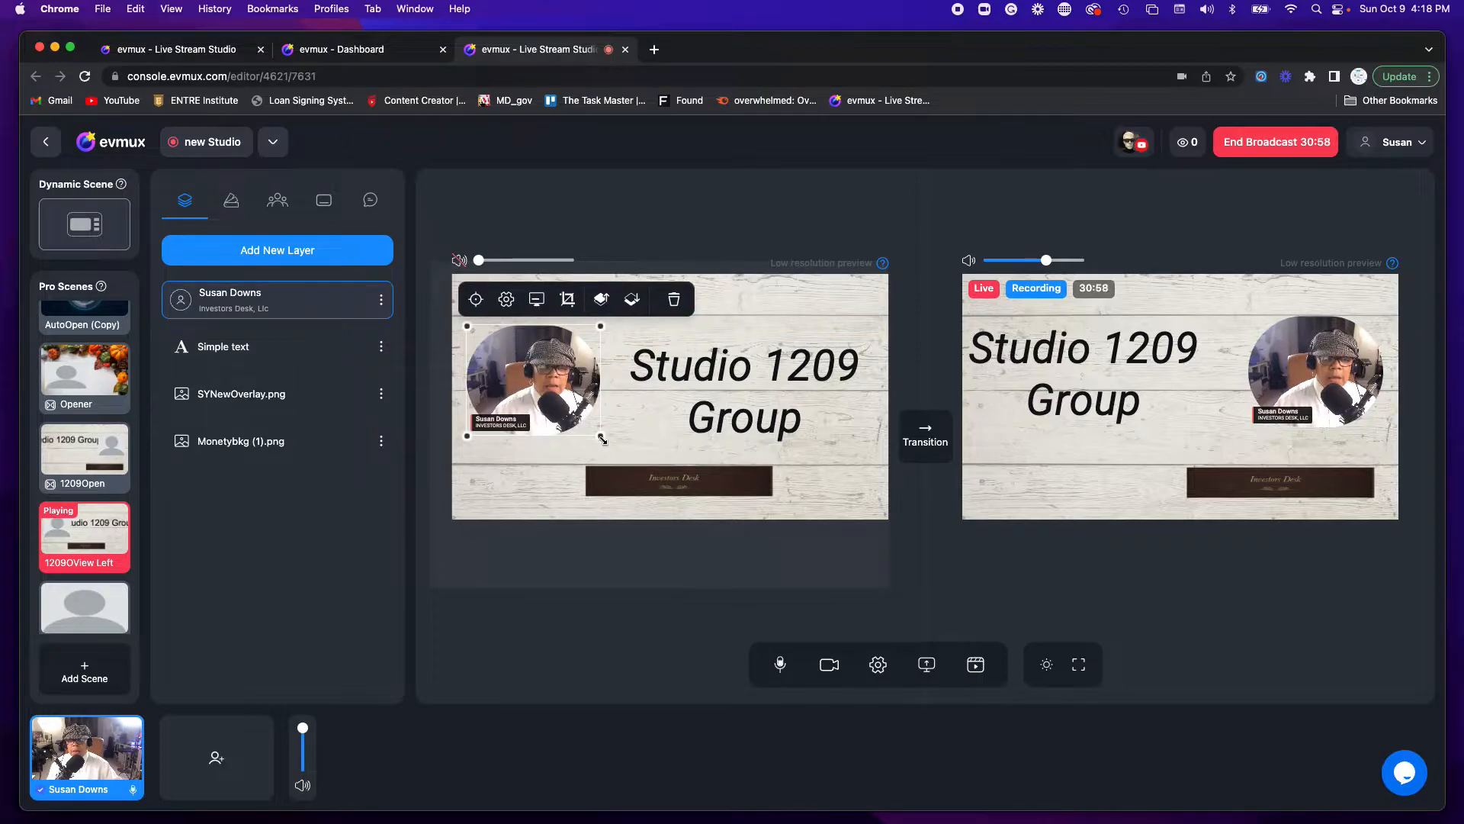
pyautogui.moveTo(599, 435); pyautogui.dragTo(587, 441)
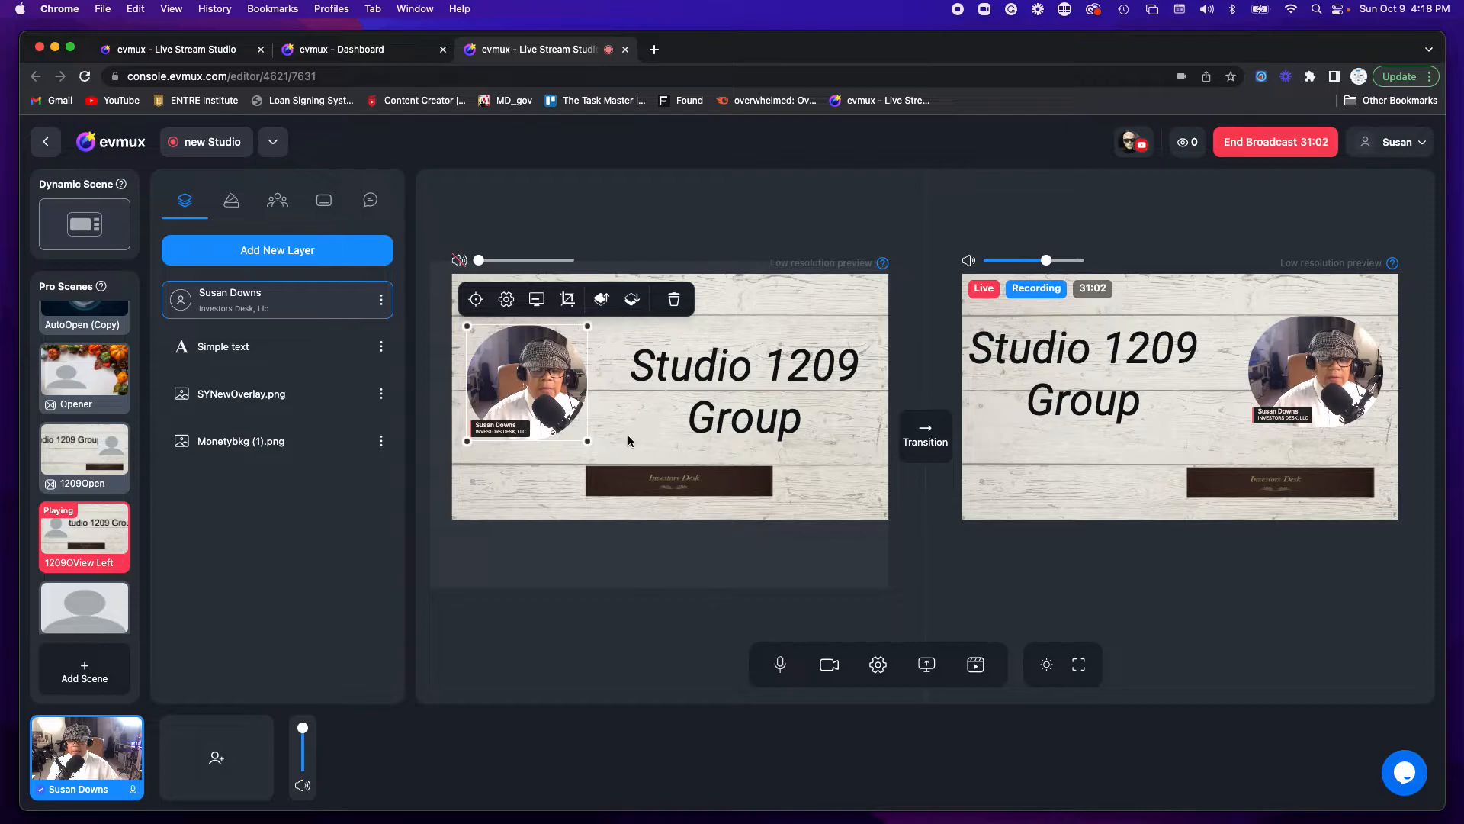
# Raise the Studio 1209 Group text slightly above the plaque, keeping it beside the circular camera view
pyautogui.click(530, 460)
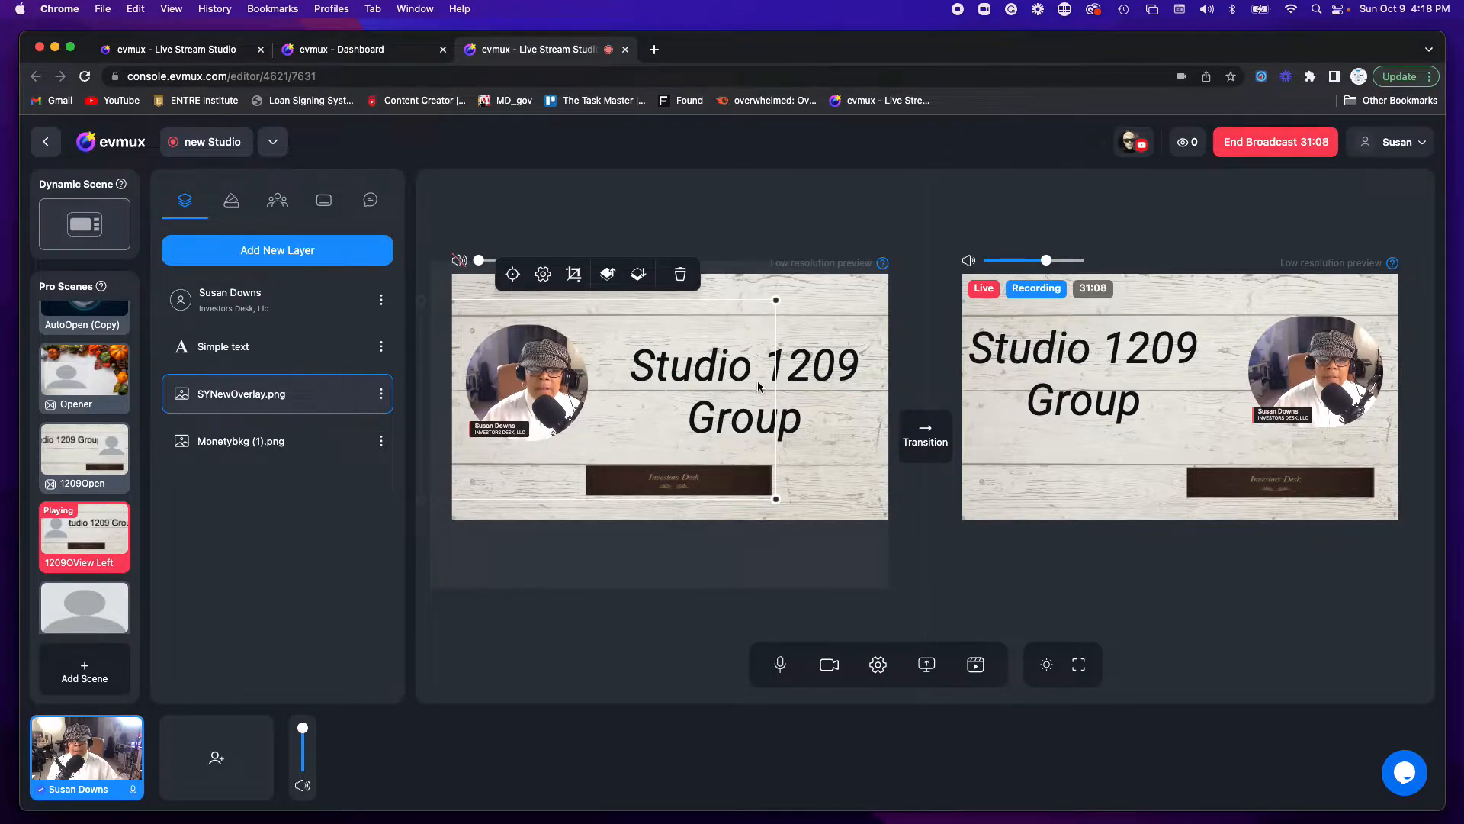
pyautogui.click(811, 371)
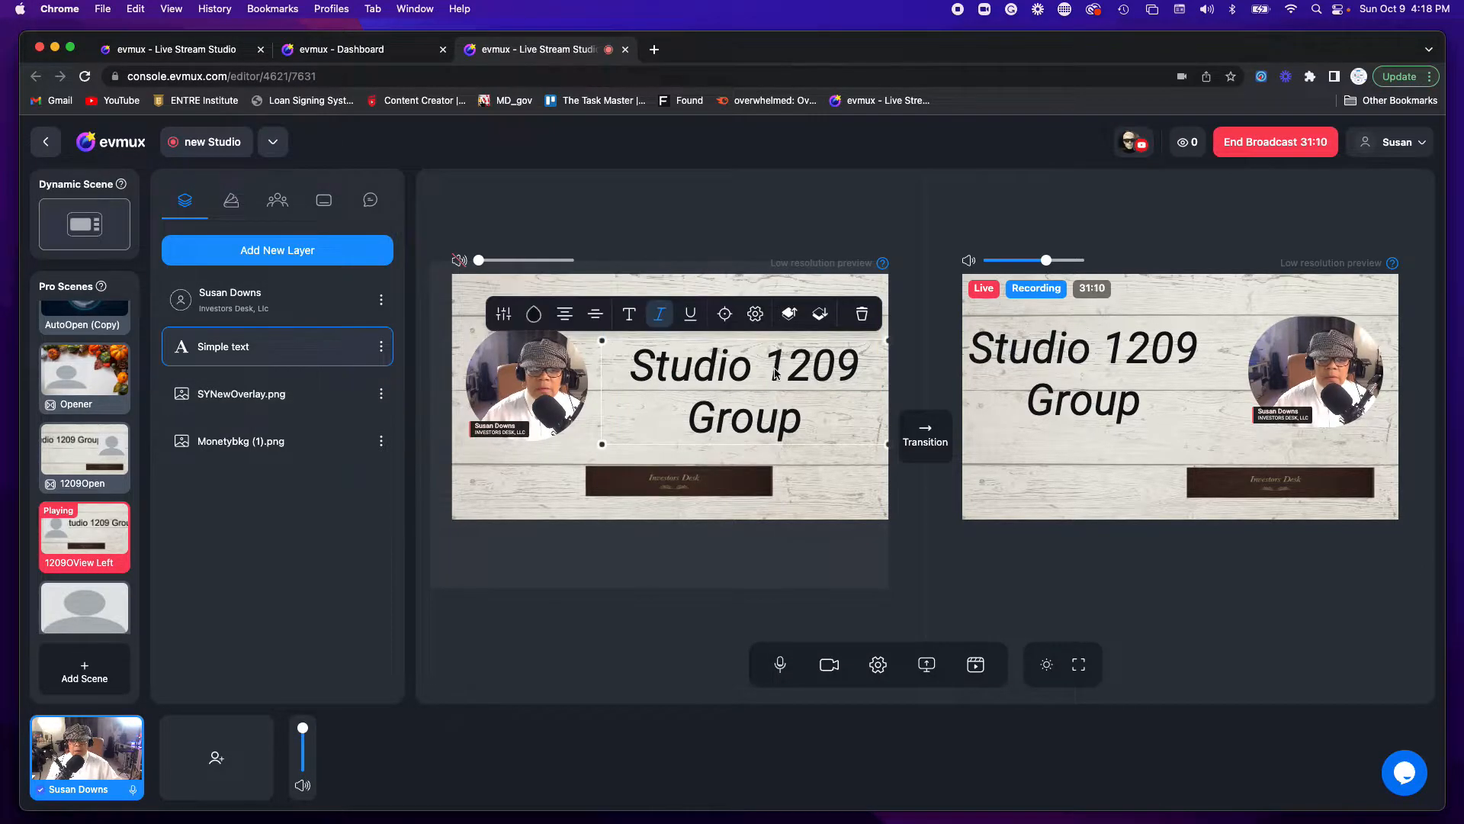
pyautogui.moveTo(717, 374); pyautogui.dragTo(715, 366)
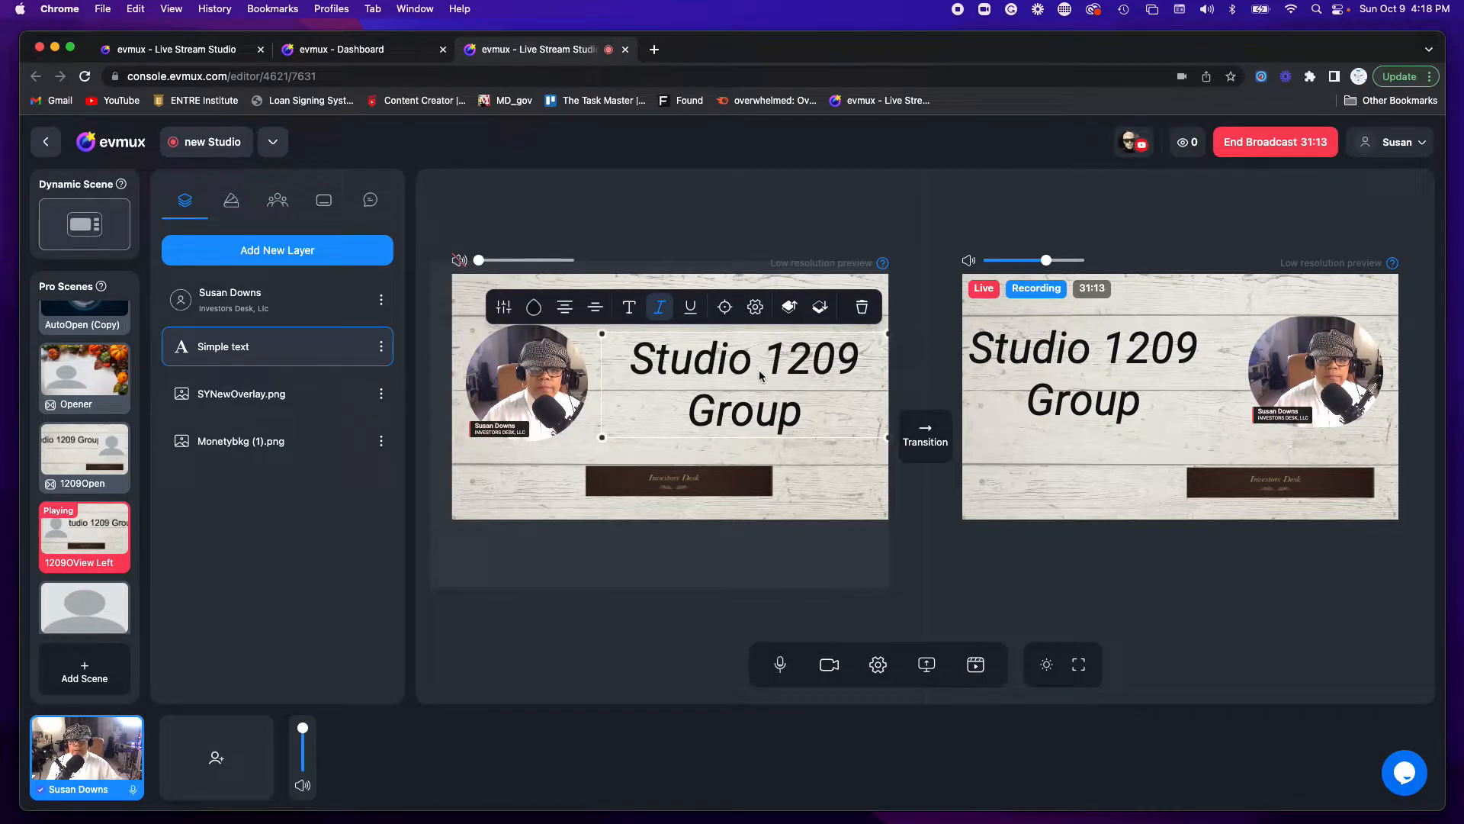
# Remove the italic style from the Studio 1209 Group text and select all of its wording
pyautogui.click(631, 311)
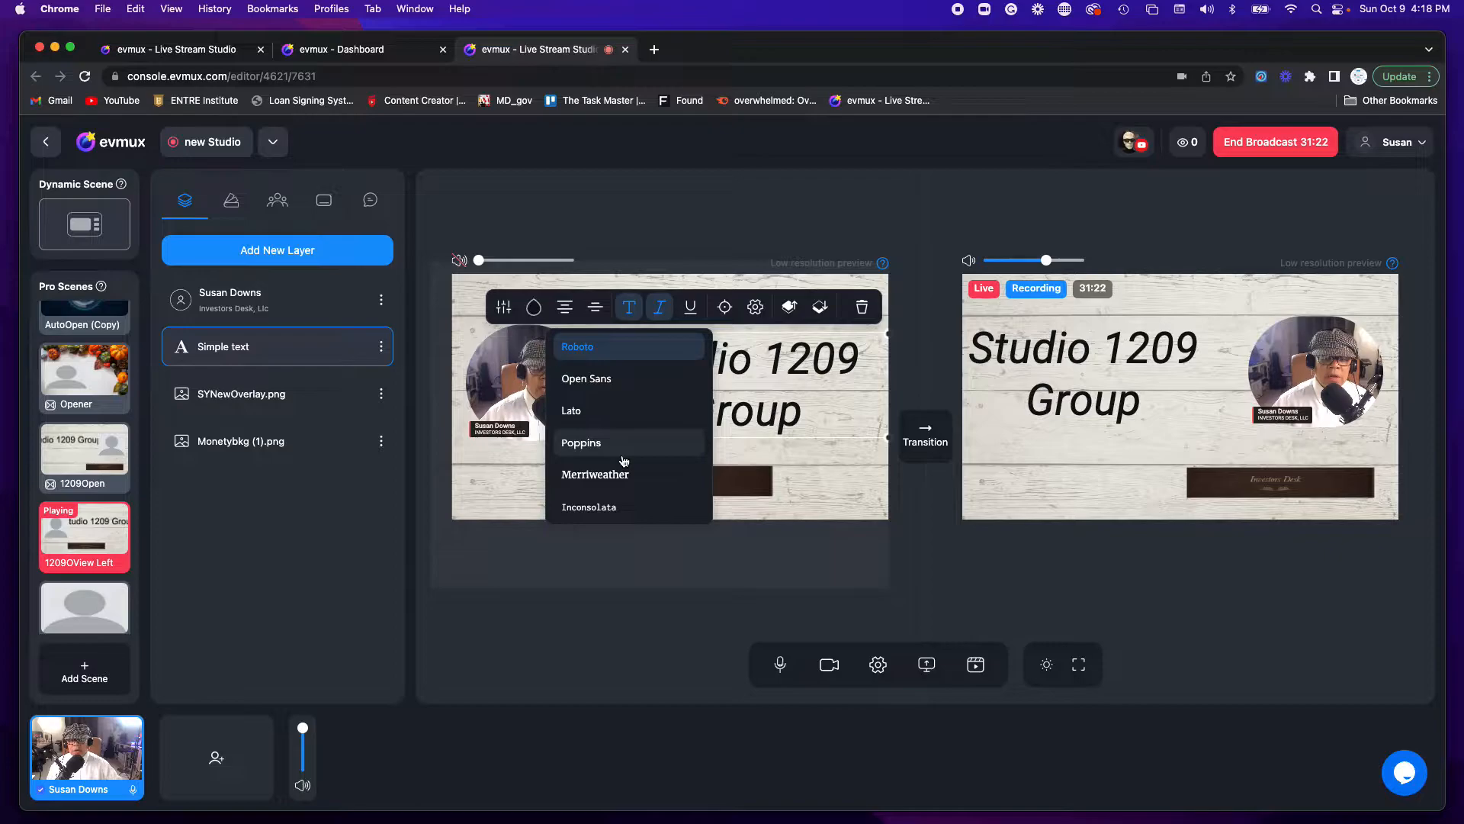
pyautogui.click(630, 317)
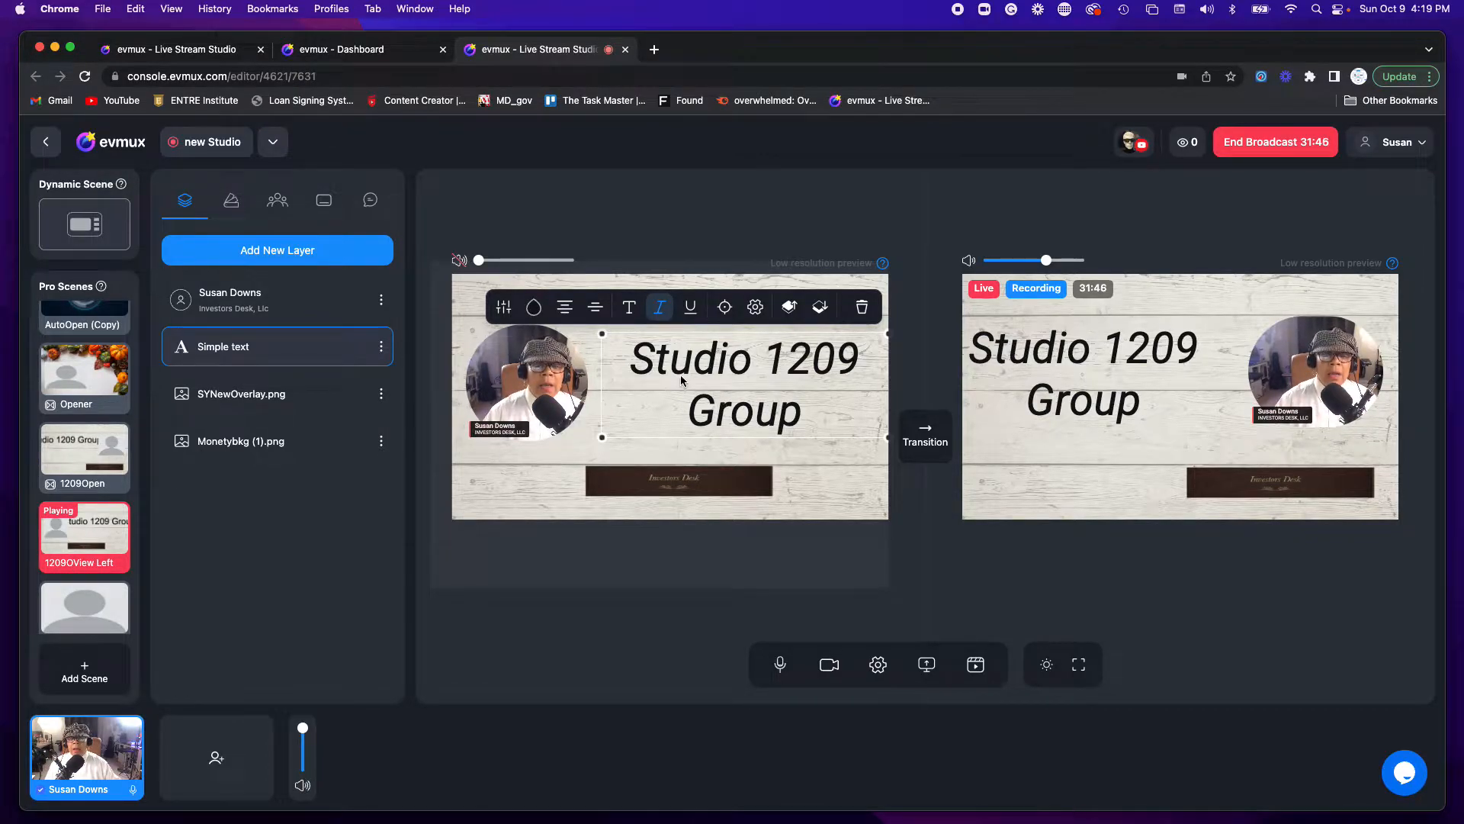
pyautogui.click(662, 313)
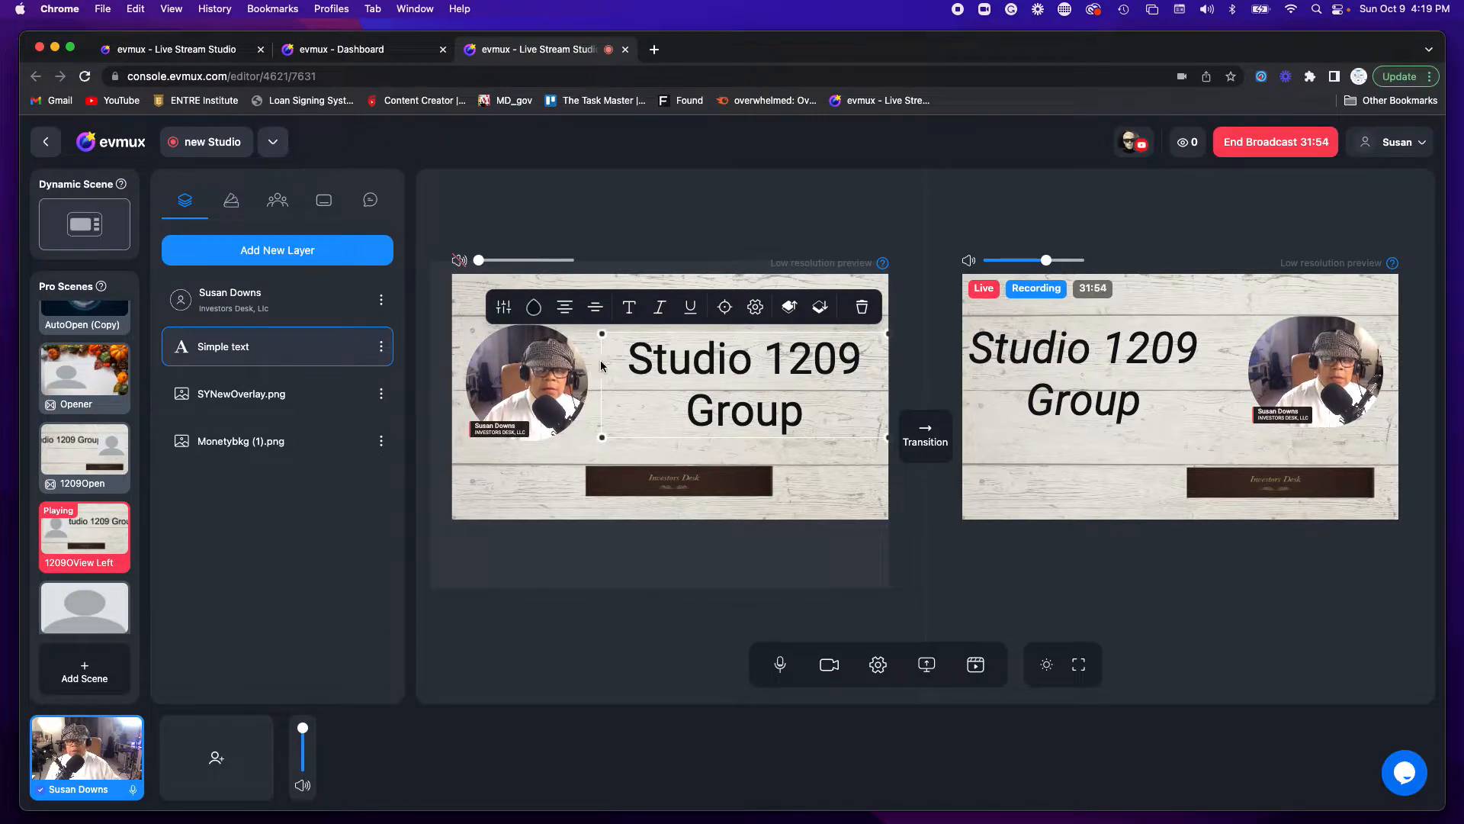
pyautogui.click(627, 311)
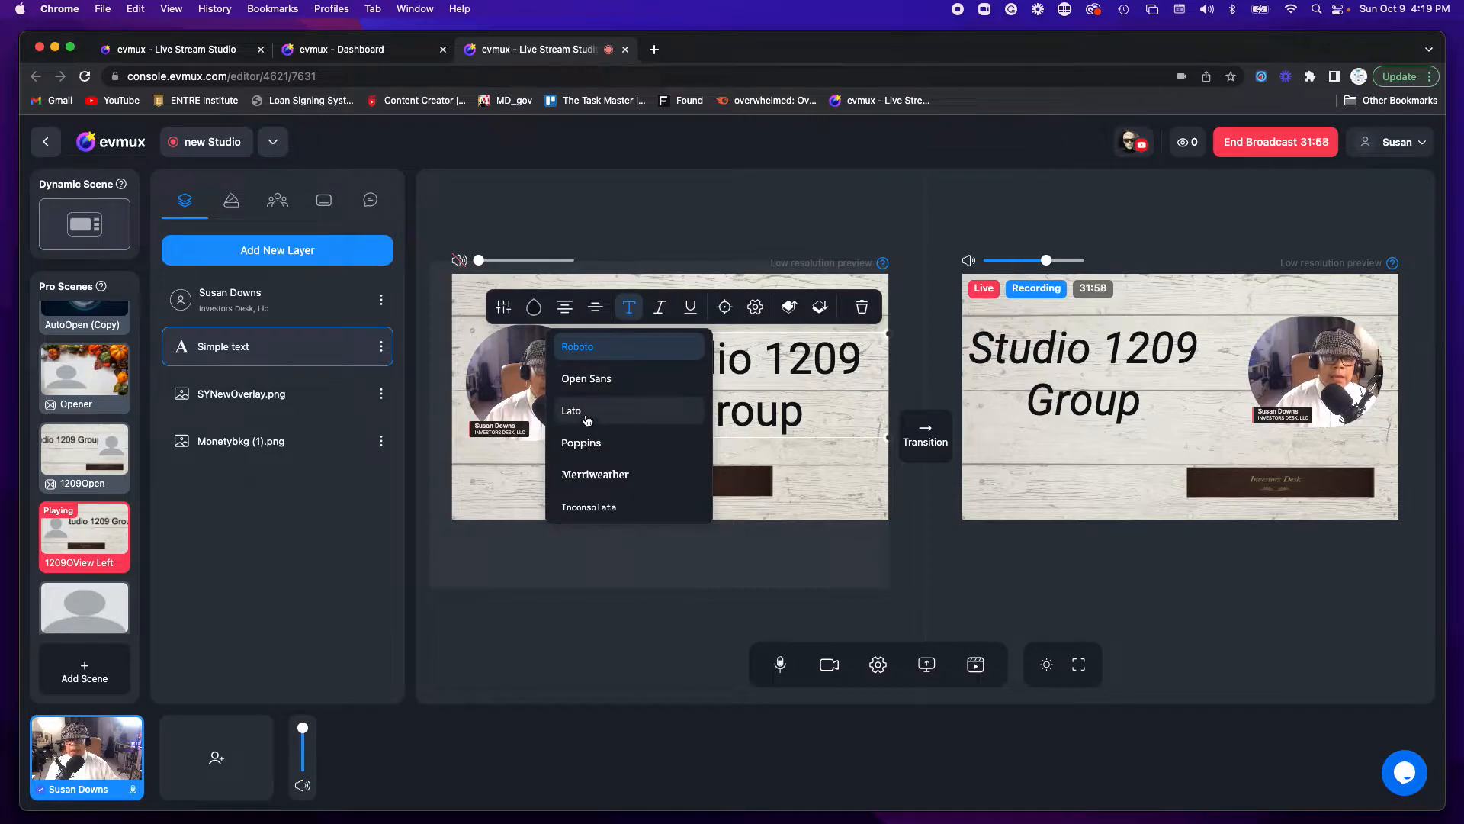
pyautogui.click(720, 371)
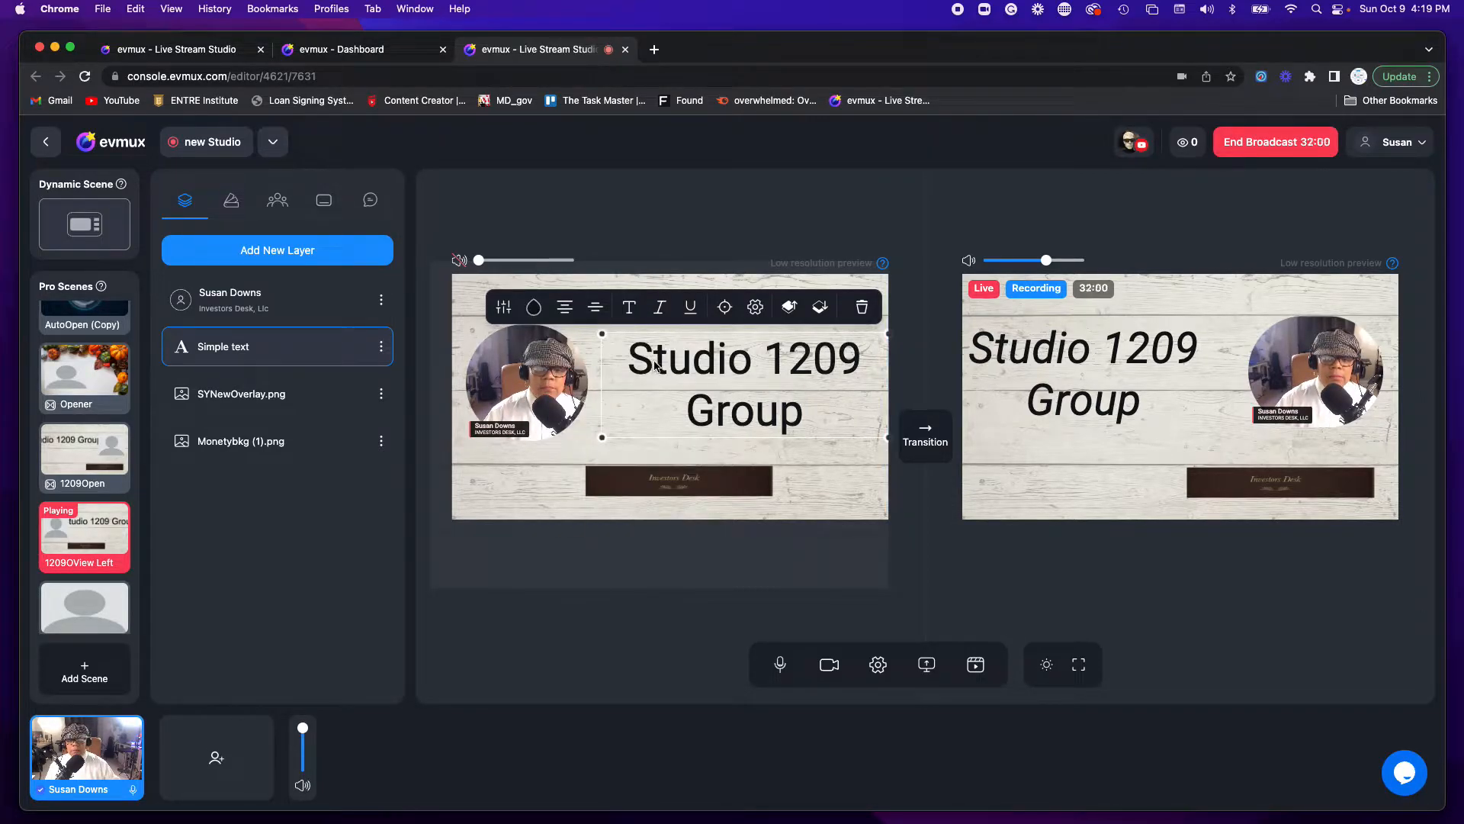
pyautogui.click(629, 363)
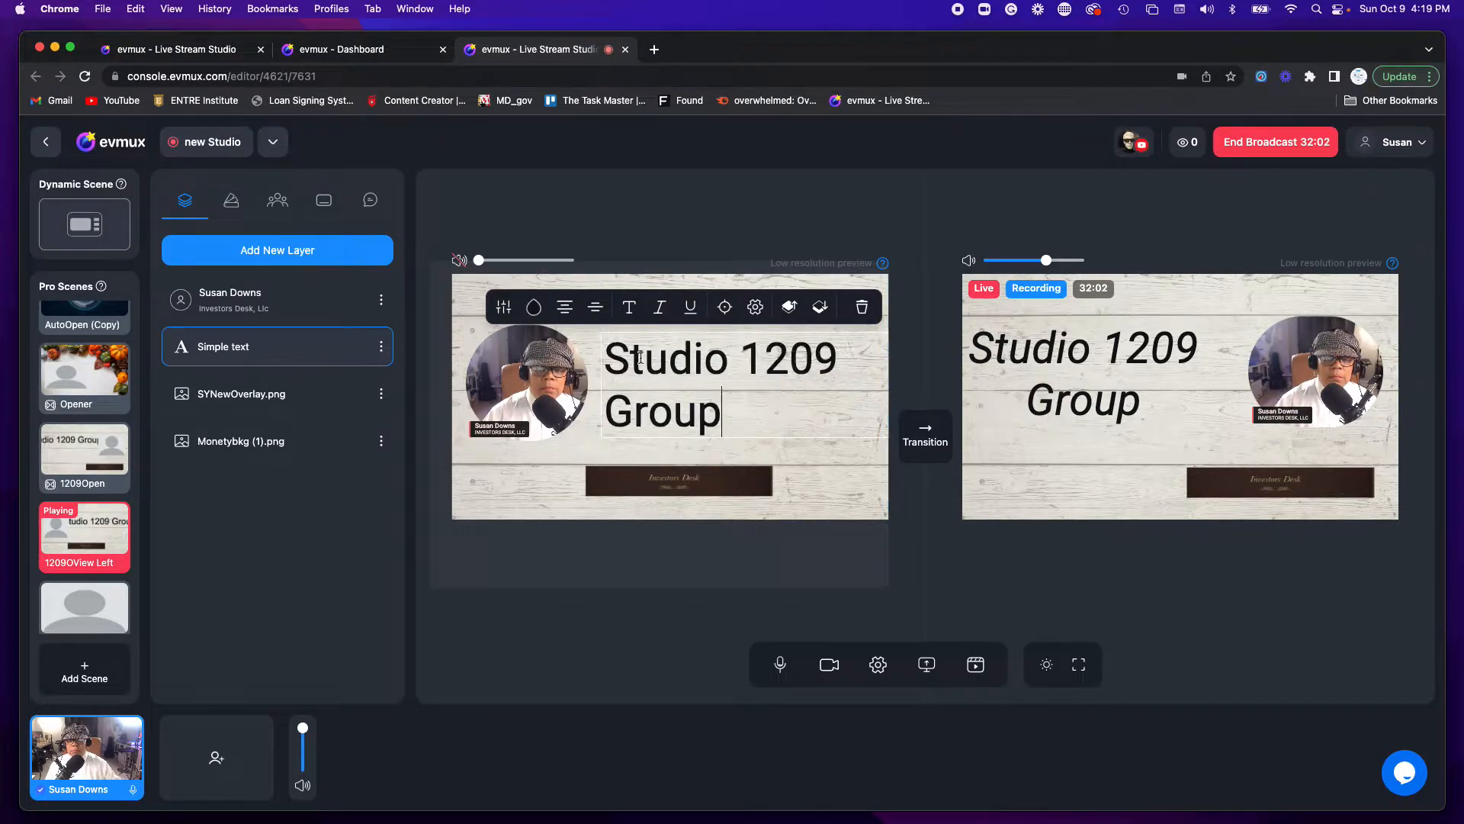
pyautogui.moveTo(610, 352); pyautogui.dragTo(737, 418)
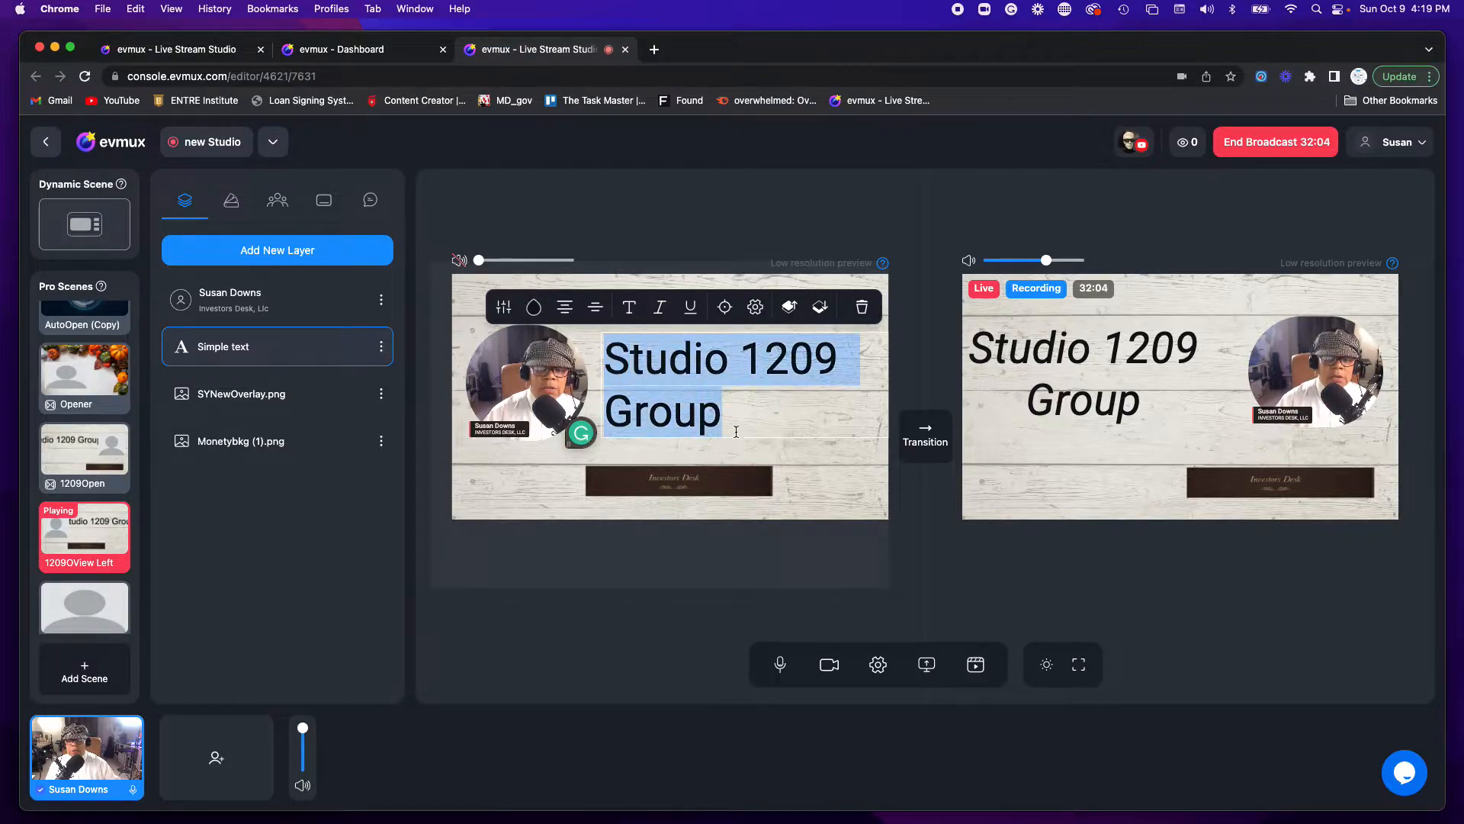
# Try the Lato, Poppins, Merriweather and Inconsolata fonts on the Studio 1209 Group text, ending on Roboto
pyautogui.click(629, 307)
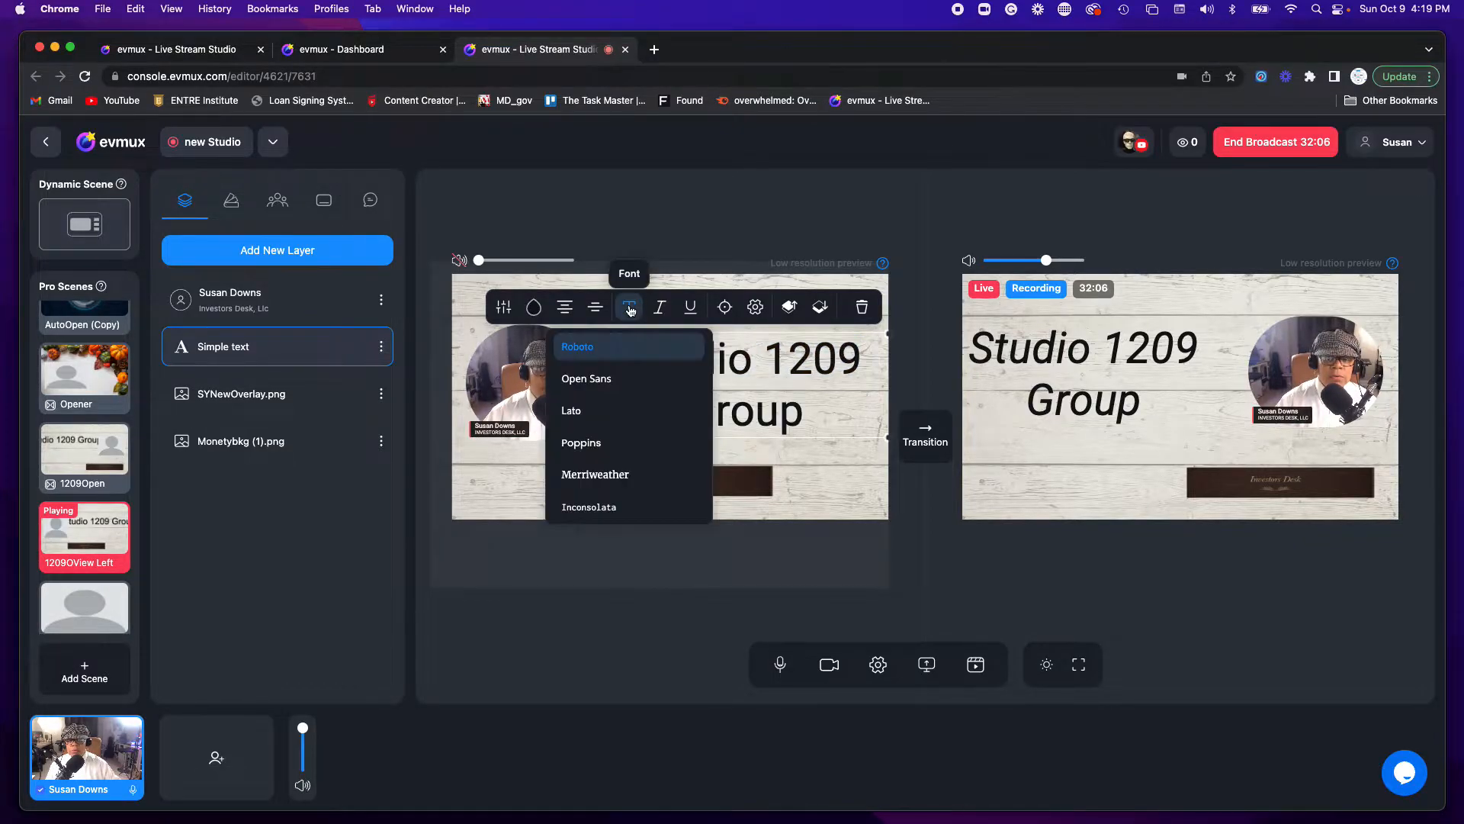
pyautogui.click(575, 412)
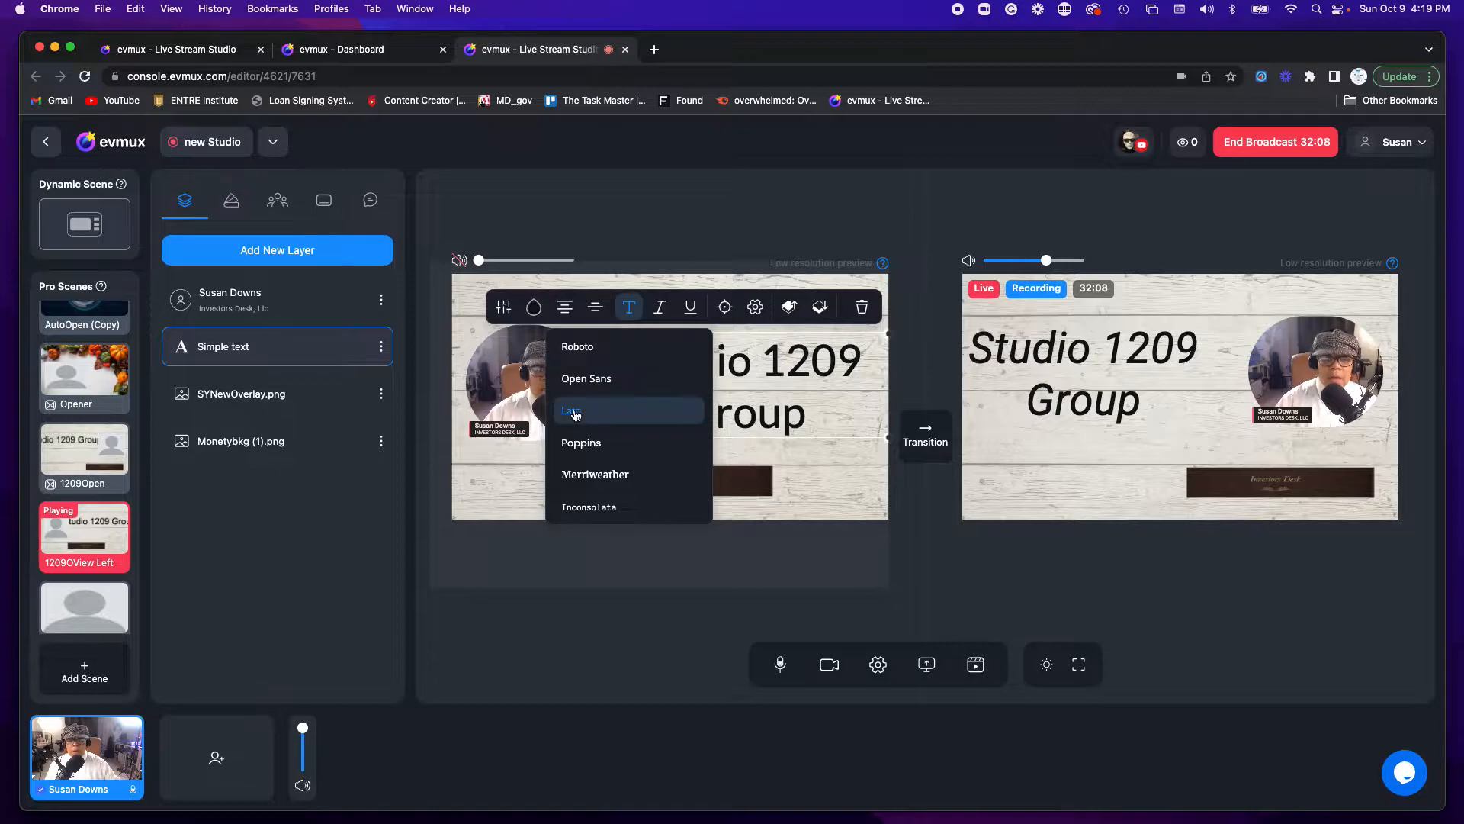
pyautogui.click(599, 448)
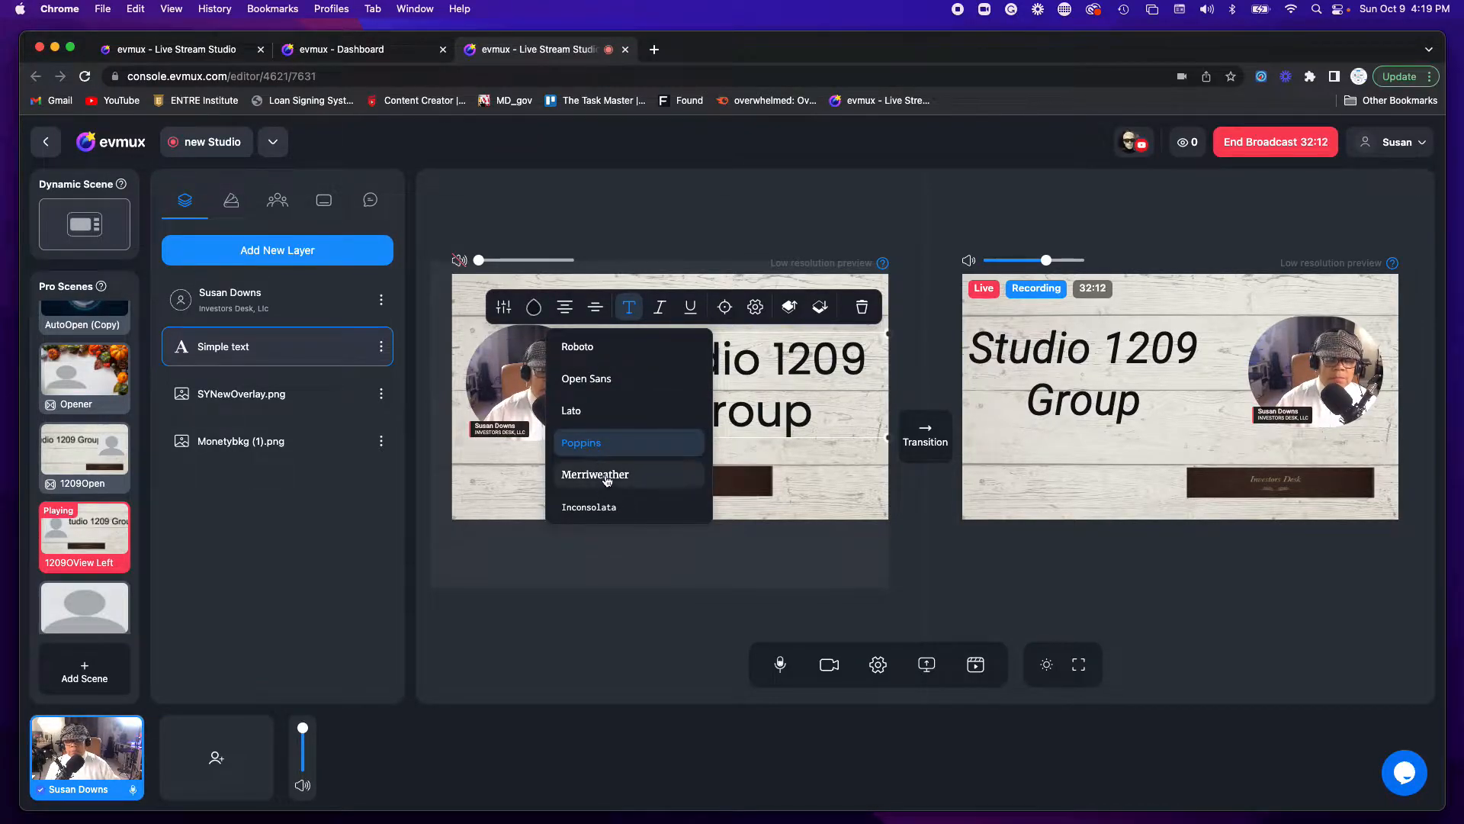
pyautogui.click(607, 476)
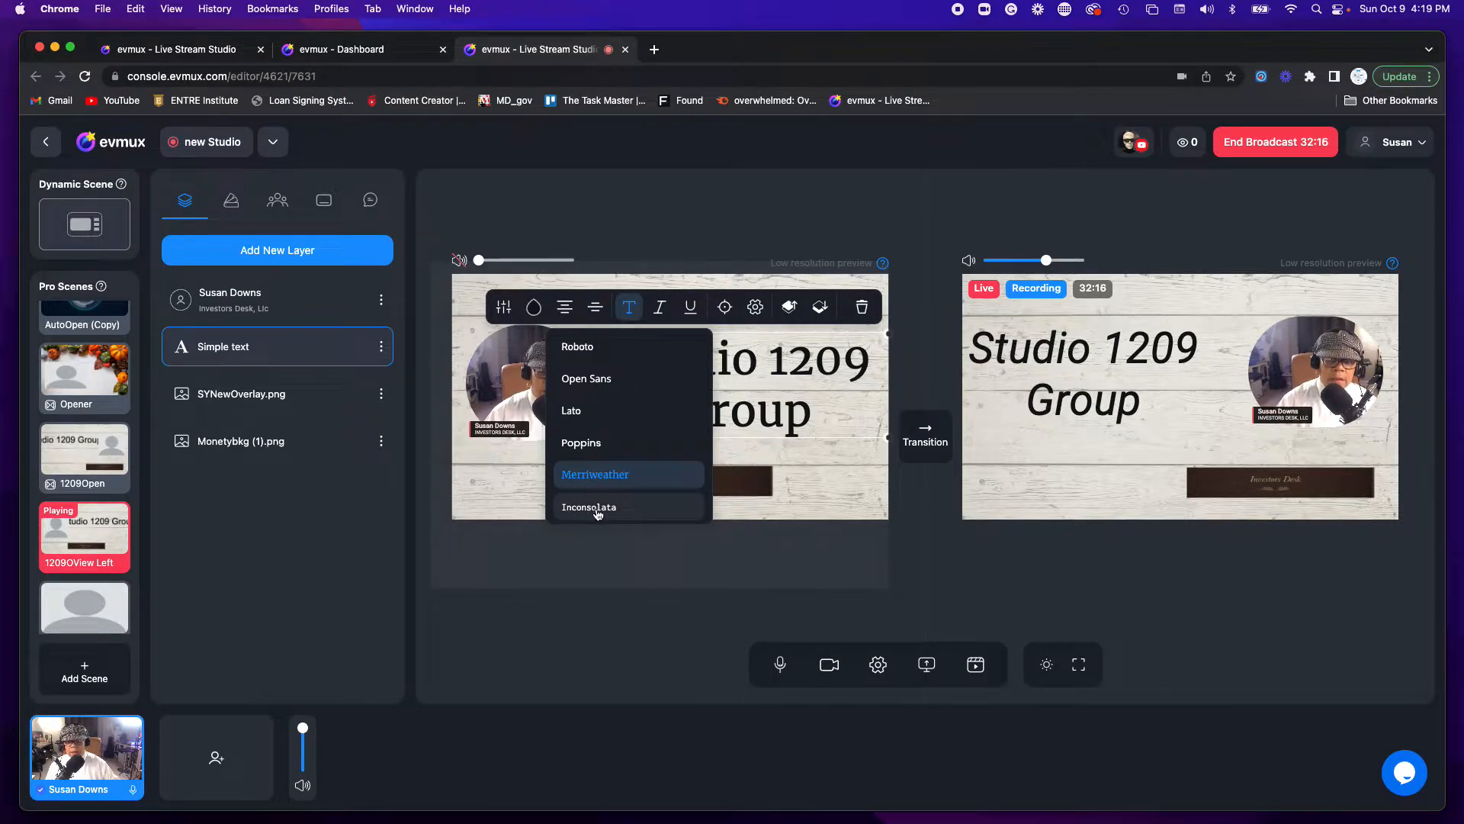
pyautogui.click(599, 513)
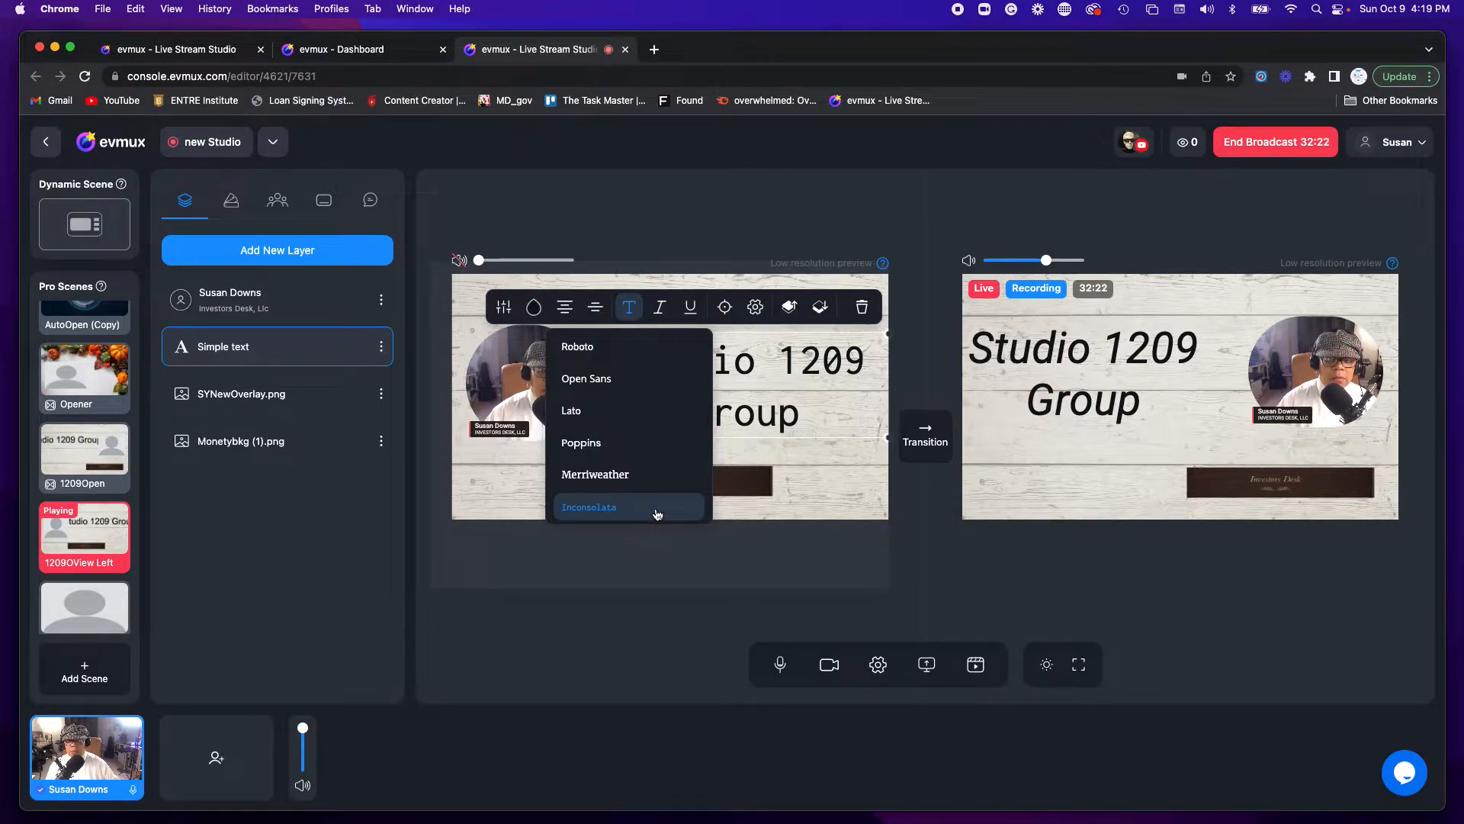
pyautogui.click(573, 348)
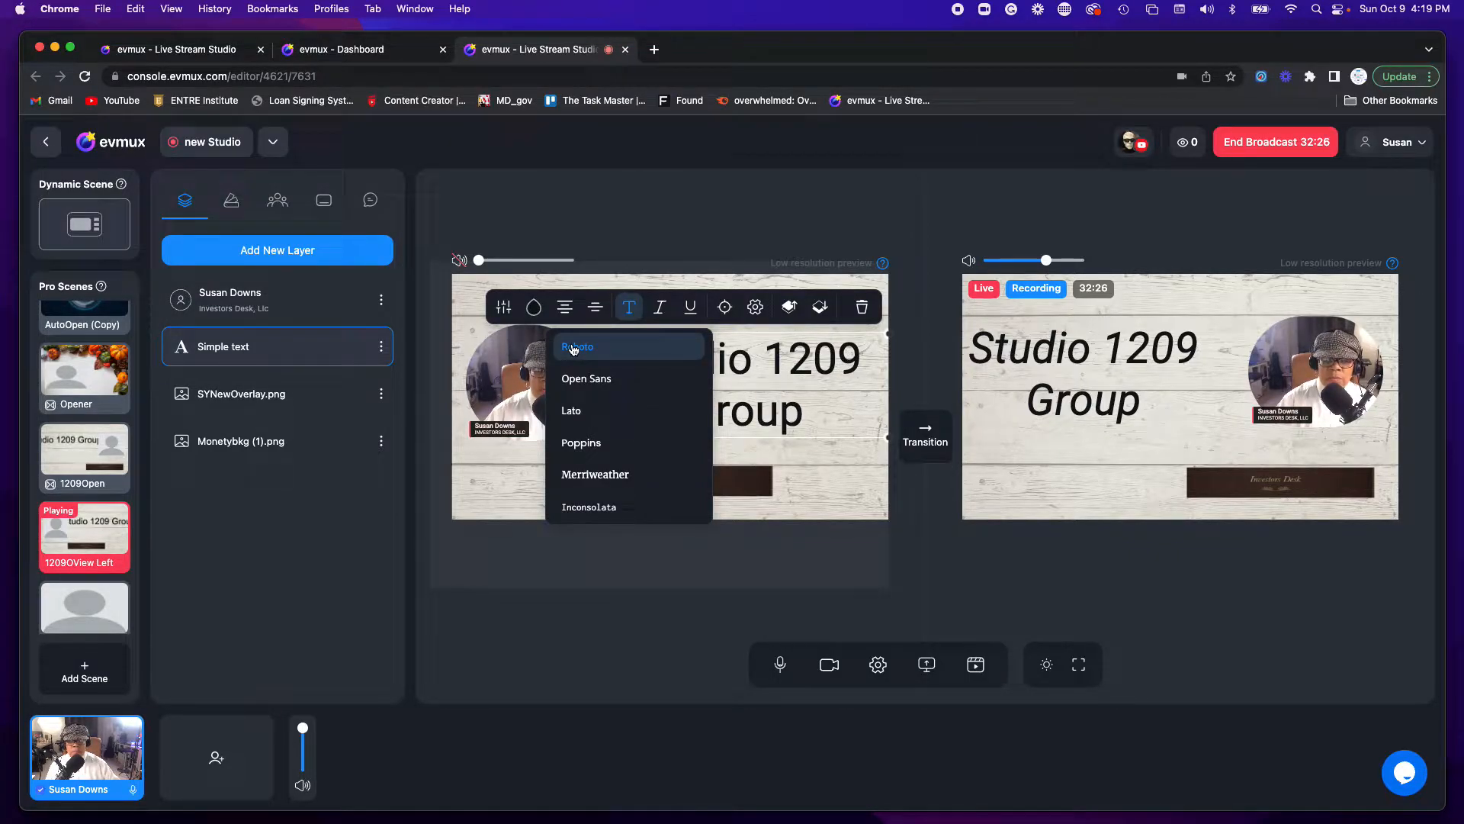
# Set the Studio 1209 Group text to italic Merriweather and deselect all layers
pyautogui.click(661, 310)
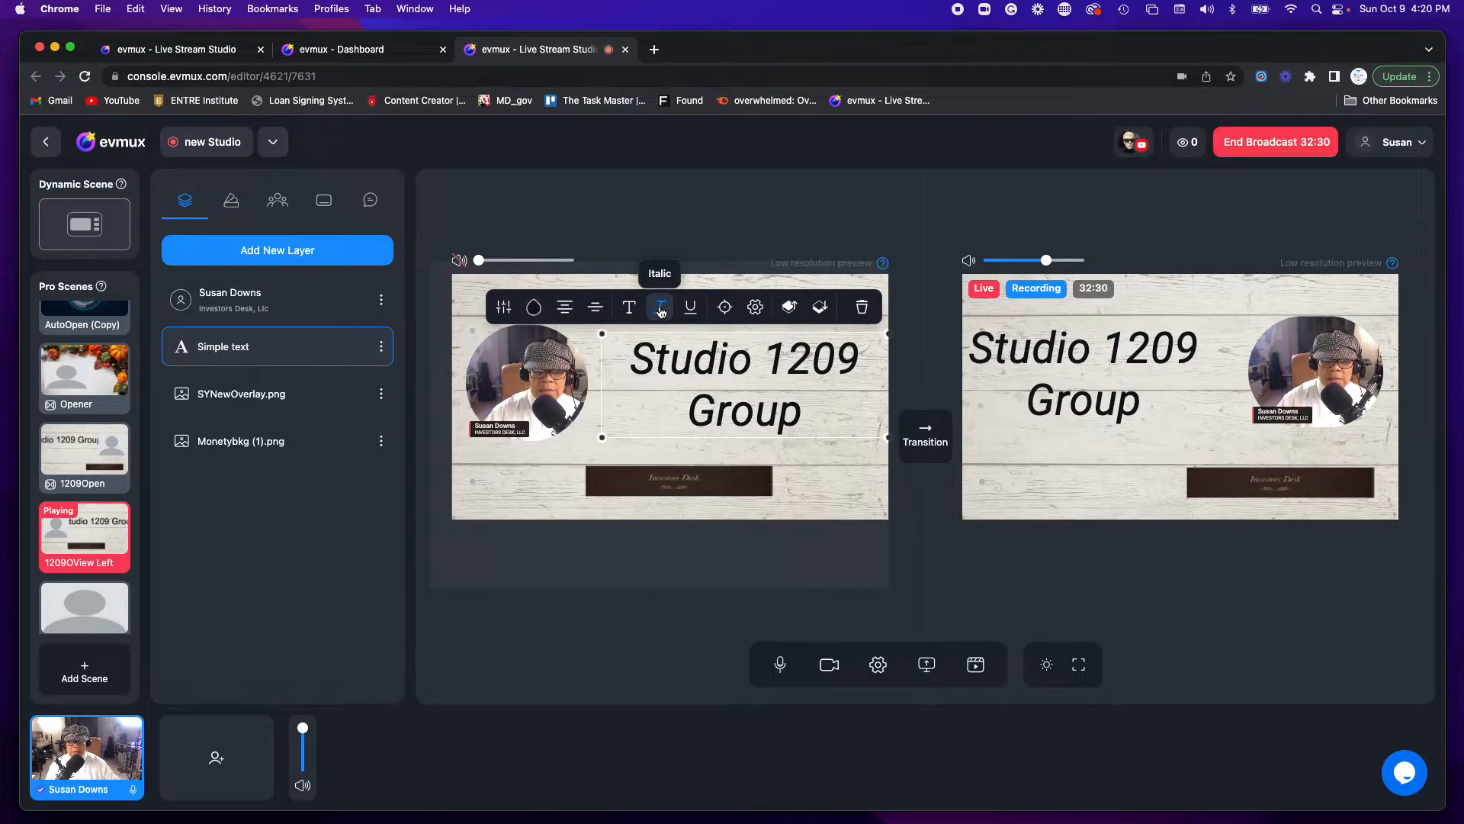
pyautogui.click(632, 309)
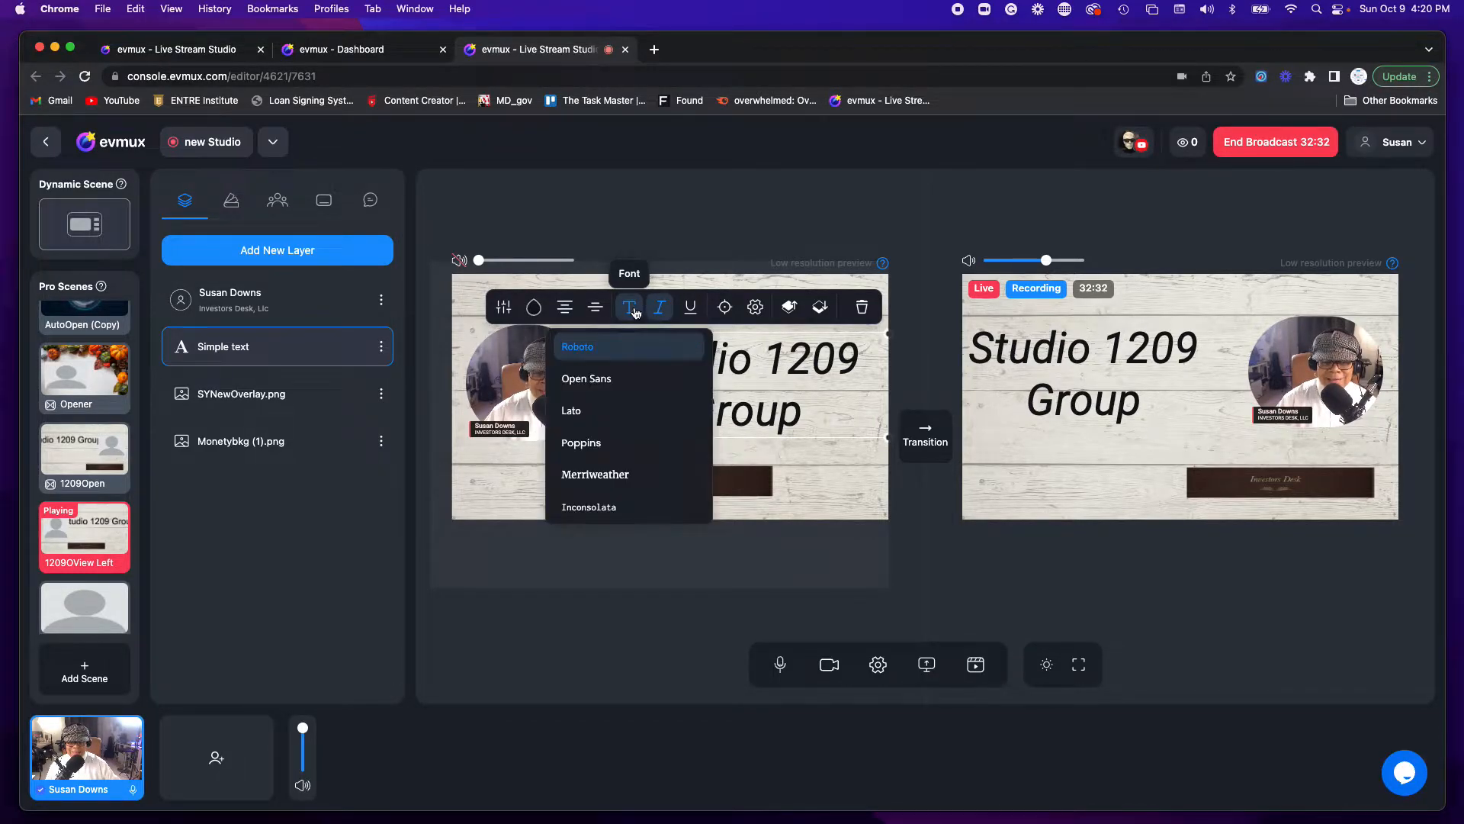
pyautogui.click(602, 476)
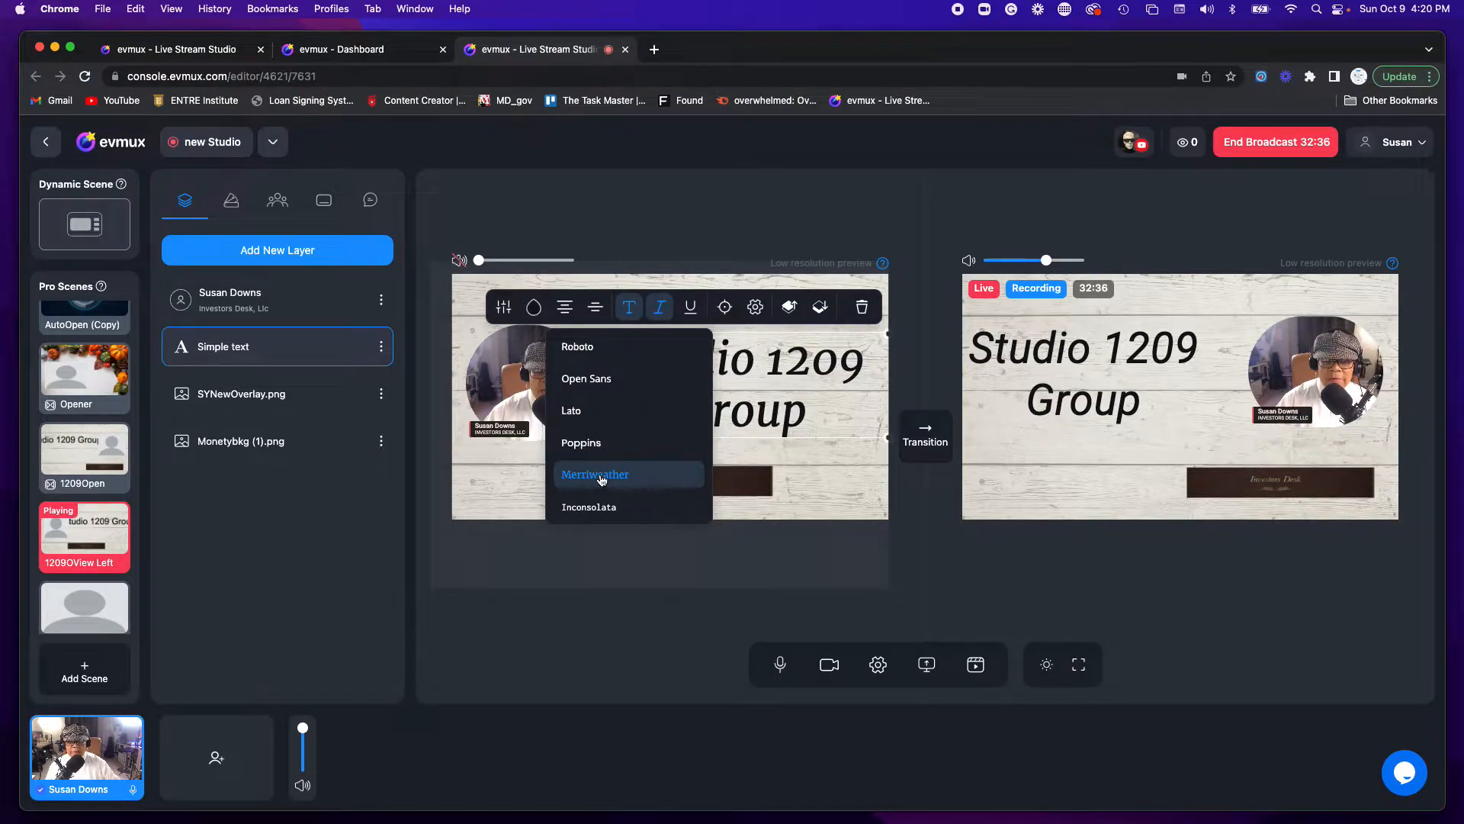
pyautogui.click(848, 456)
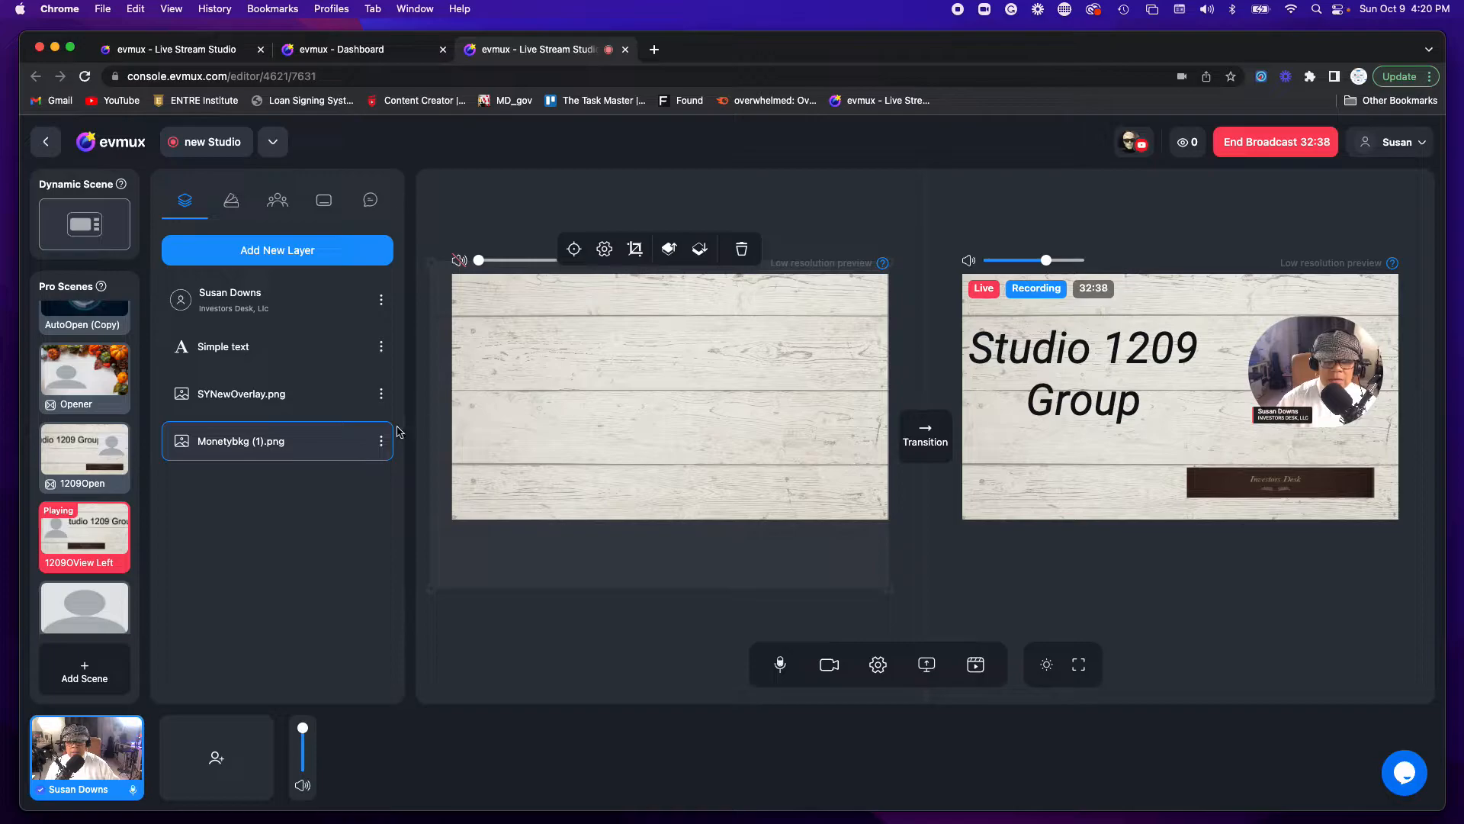
pyautogui.click(343, 577)
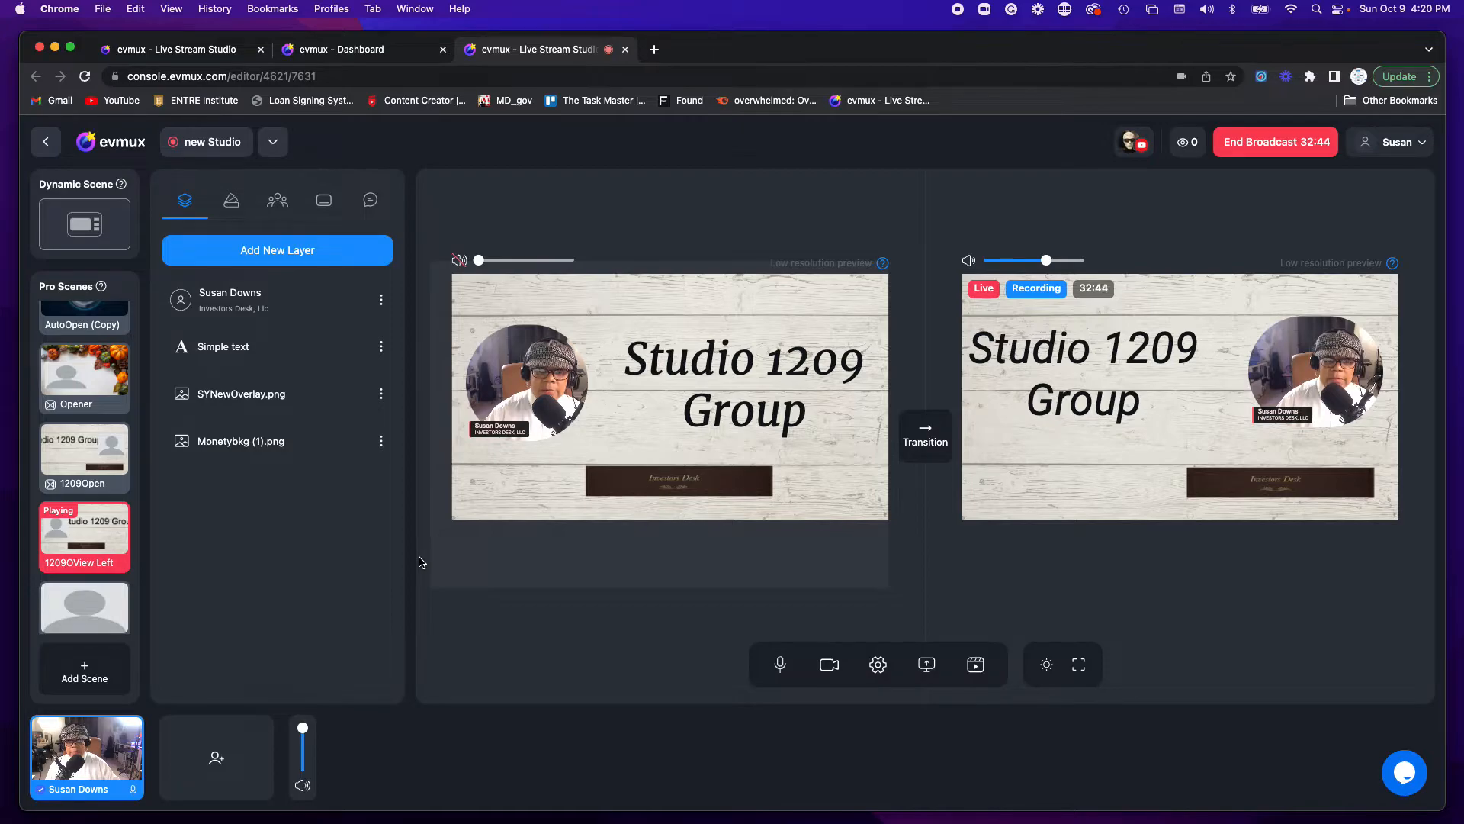
# Shift the Studio 1209 Group text slightly up and left to about X 597, Y 223, and make its box about 488 high
pyautogui.click(757, 379)
pyautogui.moveTo(757, 380); pyautogui.dragTo(739, 368)
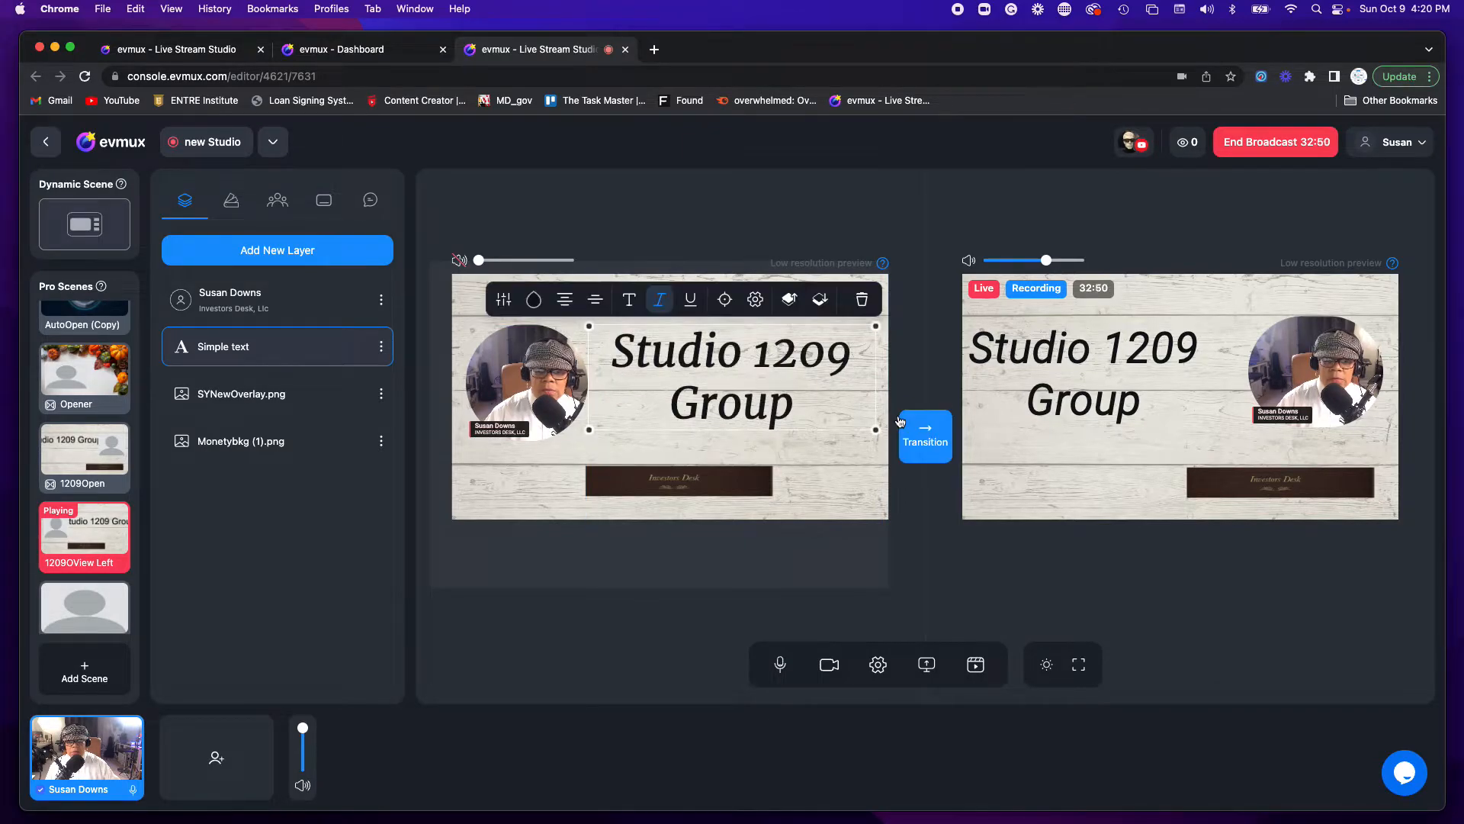
pyautogui.moveTo(874, 430)
pyautogui.mouseDown()
pyautogui.moveTo(919, 437)
pyautogui.moveTo(877, 434)
pyautogui.mouseUp()
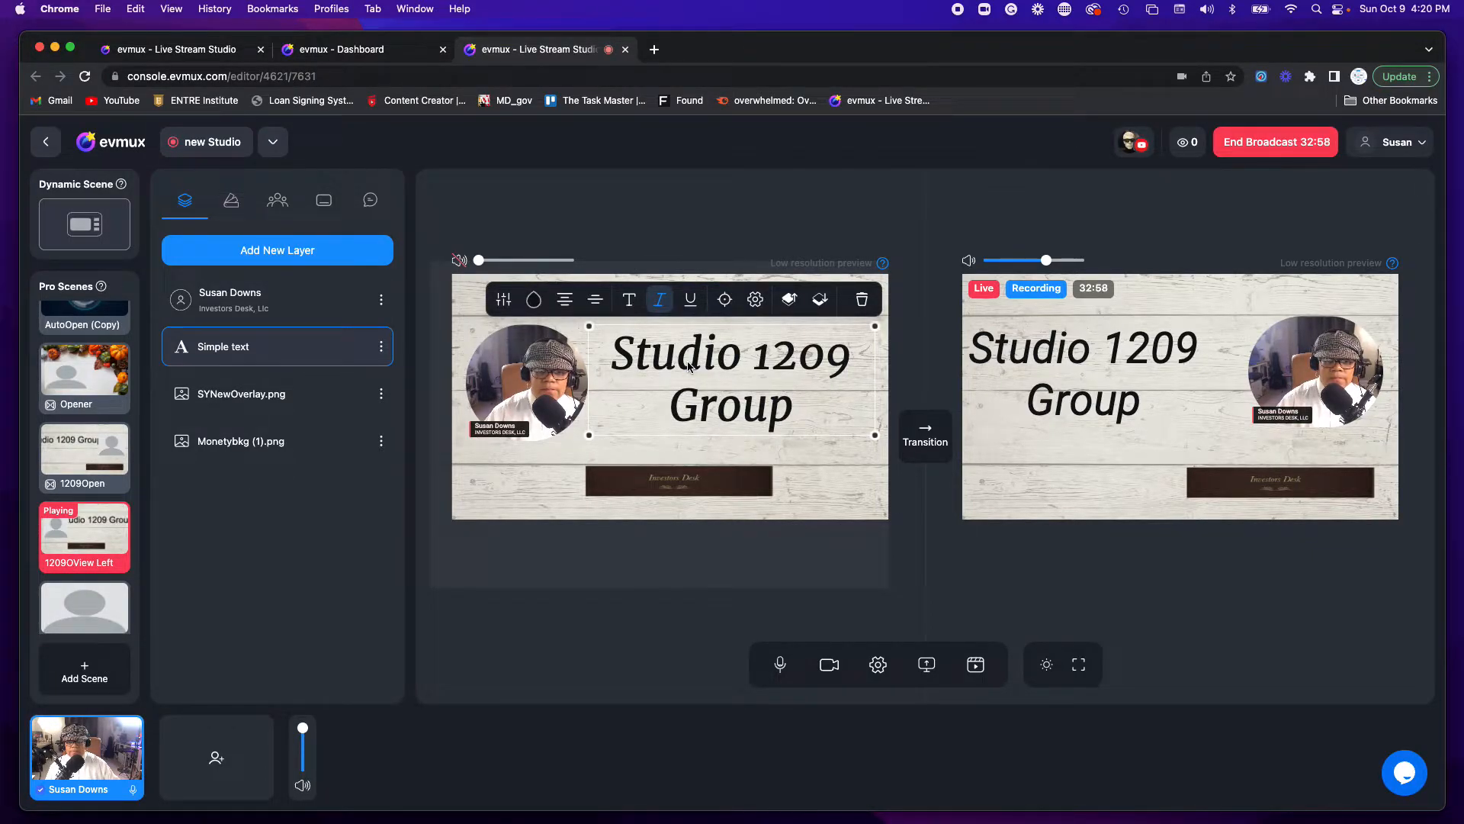
# Check the position and size settings of the Studio 1209 Group text
pyautogui.doubleClick(689, 366)
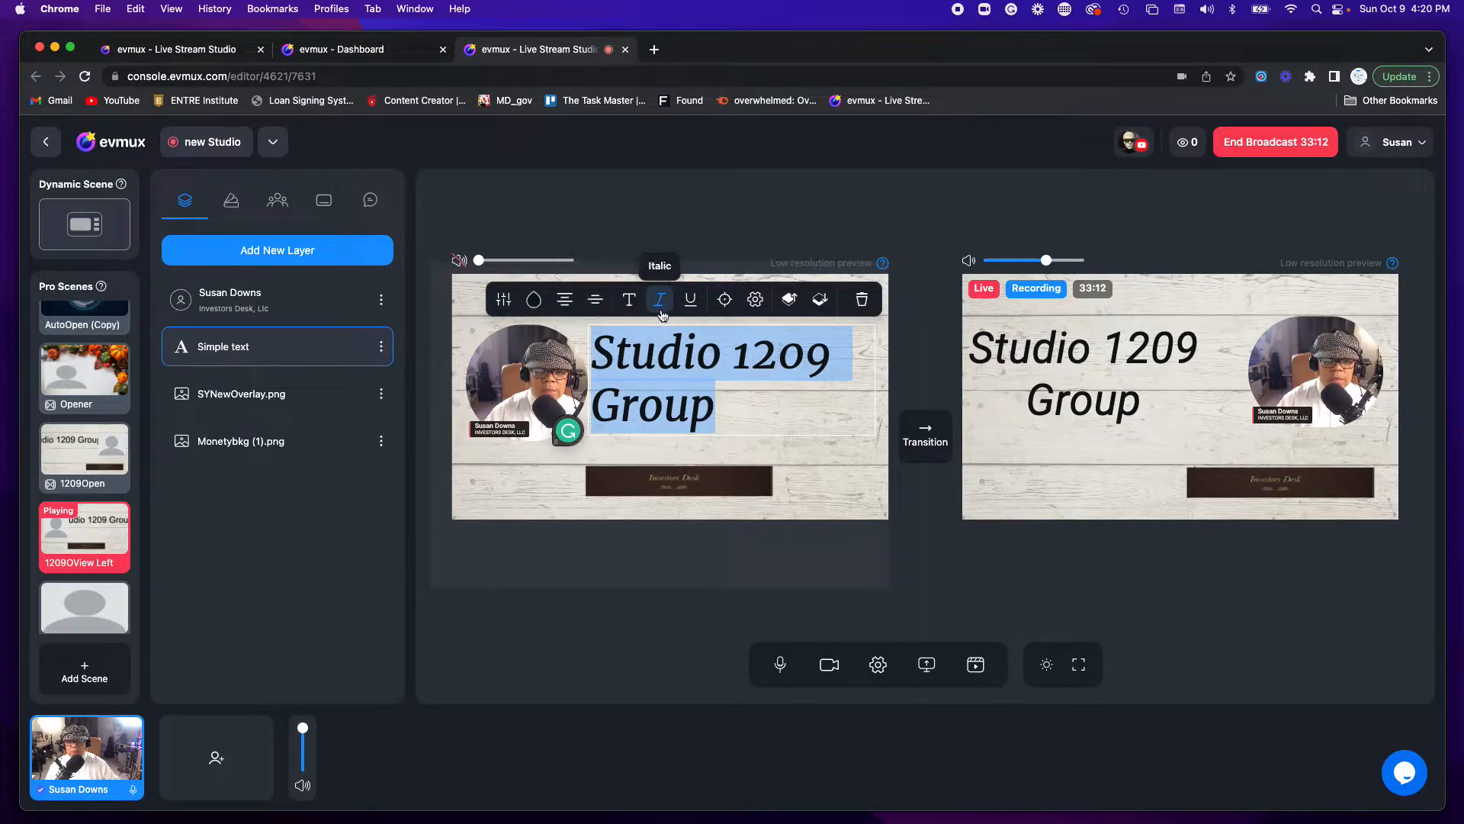
pyautogui.click(726, 302)
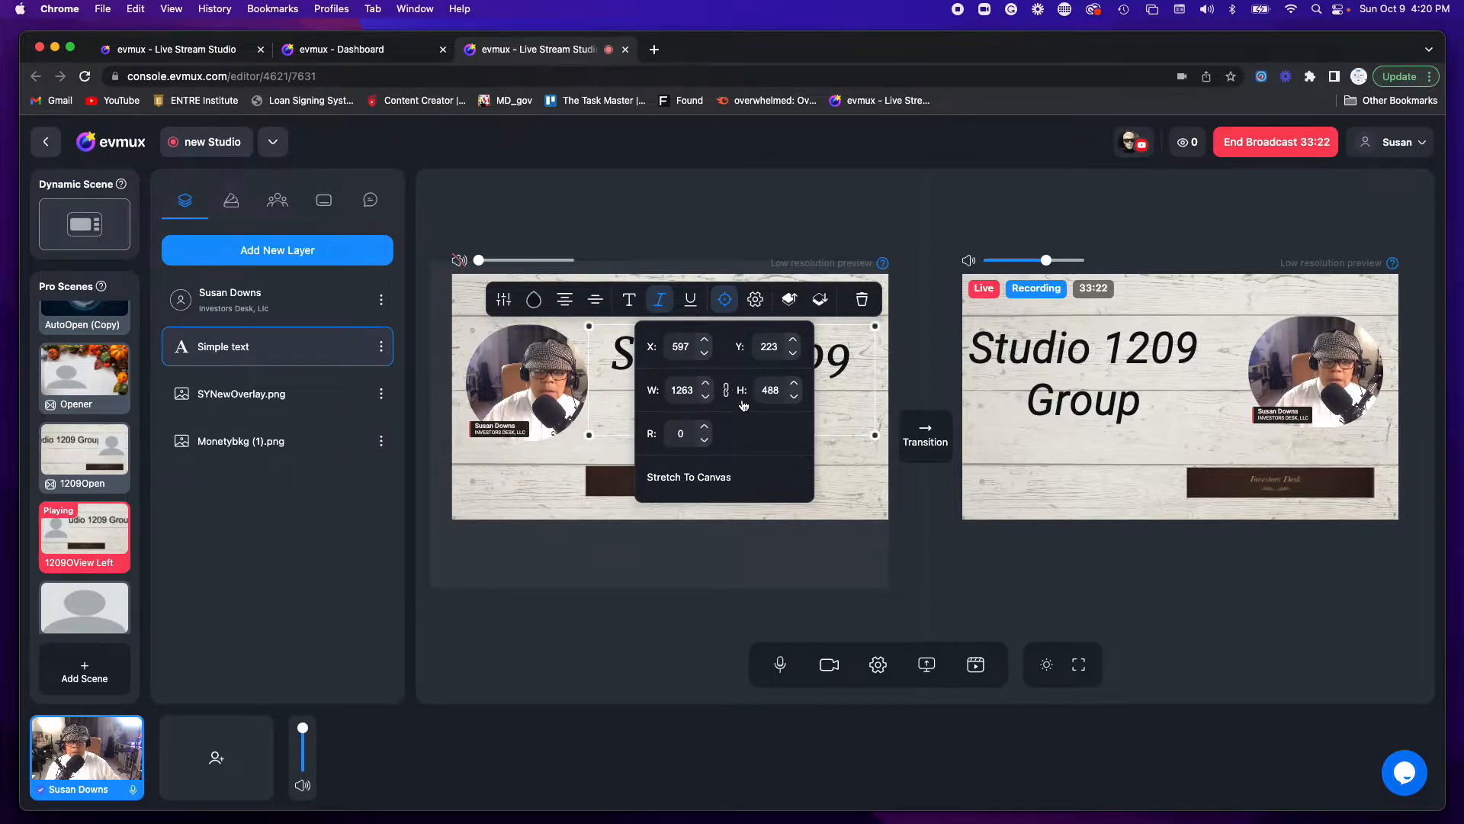
pyautogui.click(849, 470)
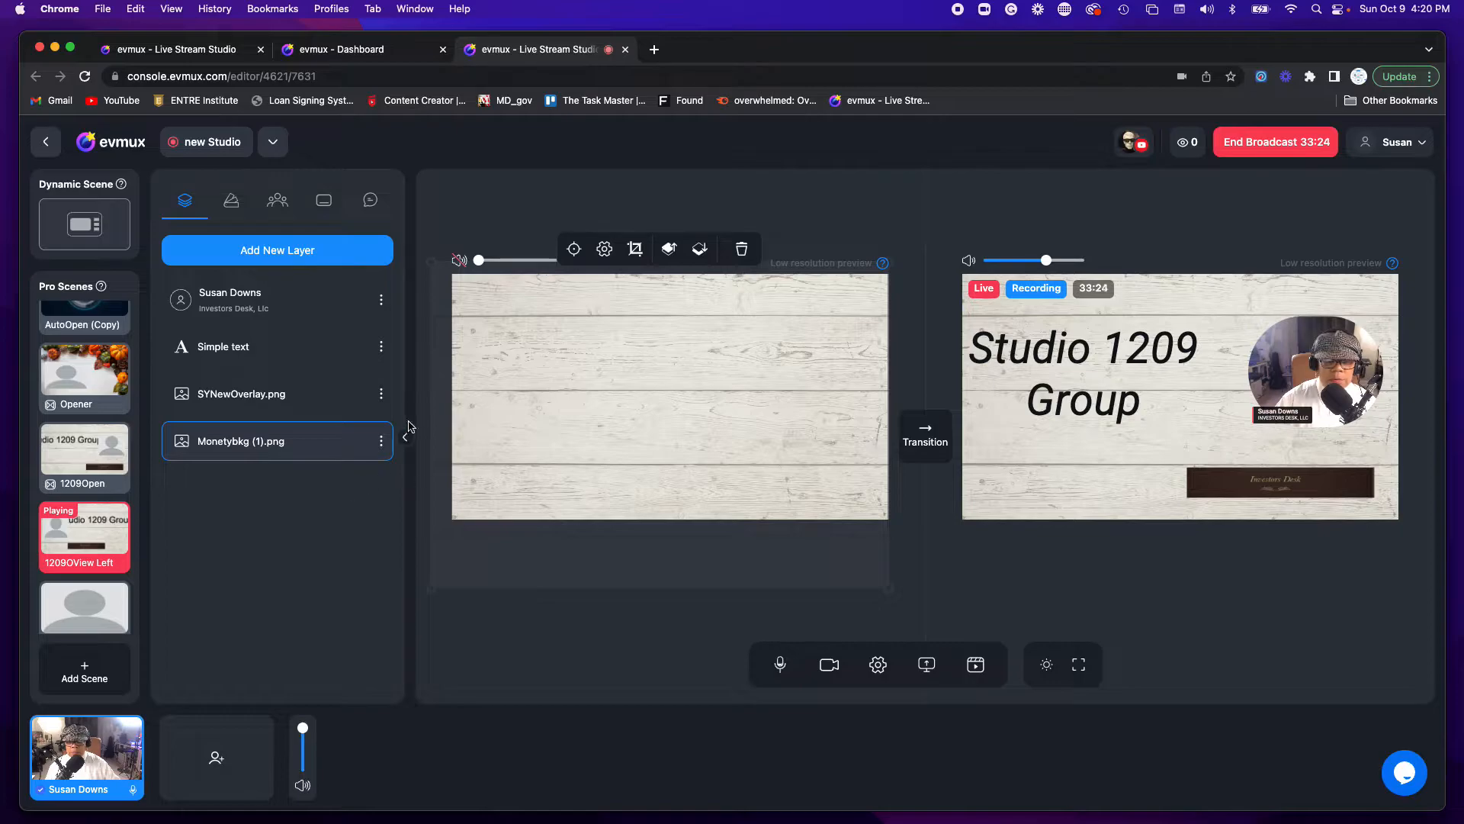
# Enlarge the Simple text layer's box to about 1480 × 572 and place it beside the circular camera view at about X 529, Y 201
pyautogui.click(282, 352)
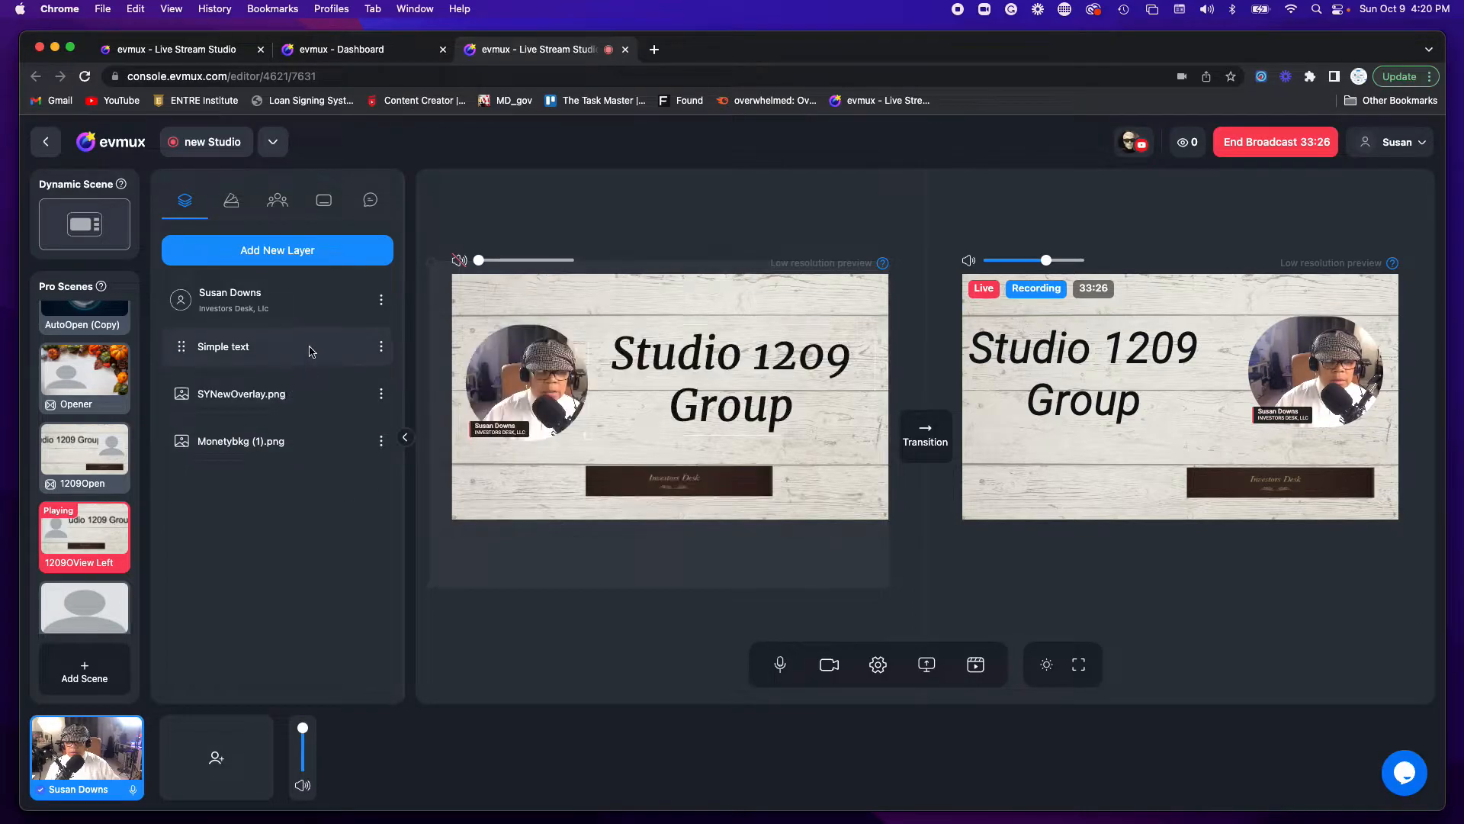
pyautogui.moveTo(589, 437); pyautogui.dragTo(469, 493)
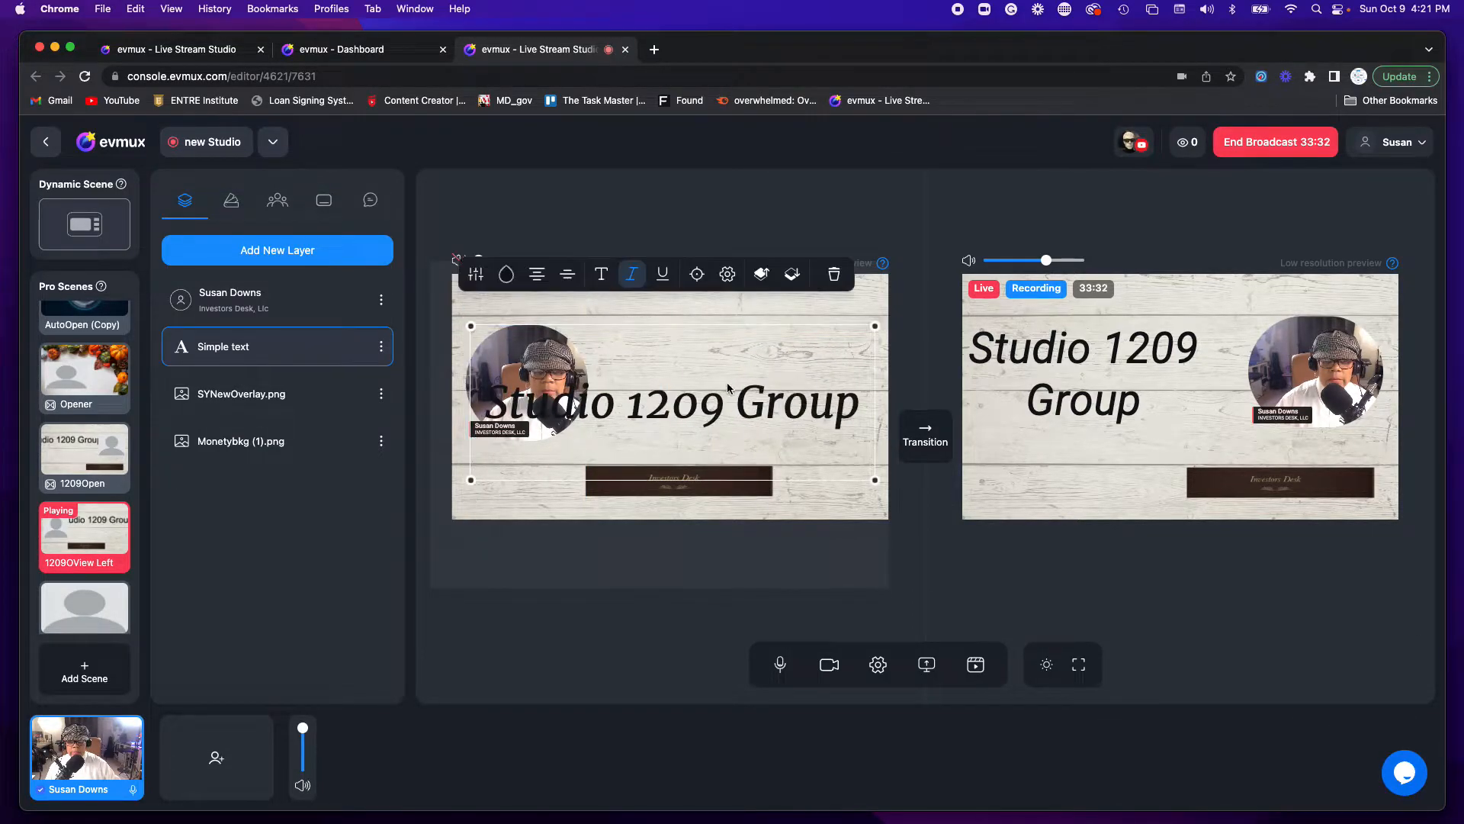
pyautogui.moveTo(677, 406); pyautogui.dragTo(675, 360)
pyautogui.moveTo(872, 431); pyautogui.dragTo(803, 436)
pyautogui.moveTo(650, 336); pyautogui.dragTo(758, 381)
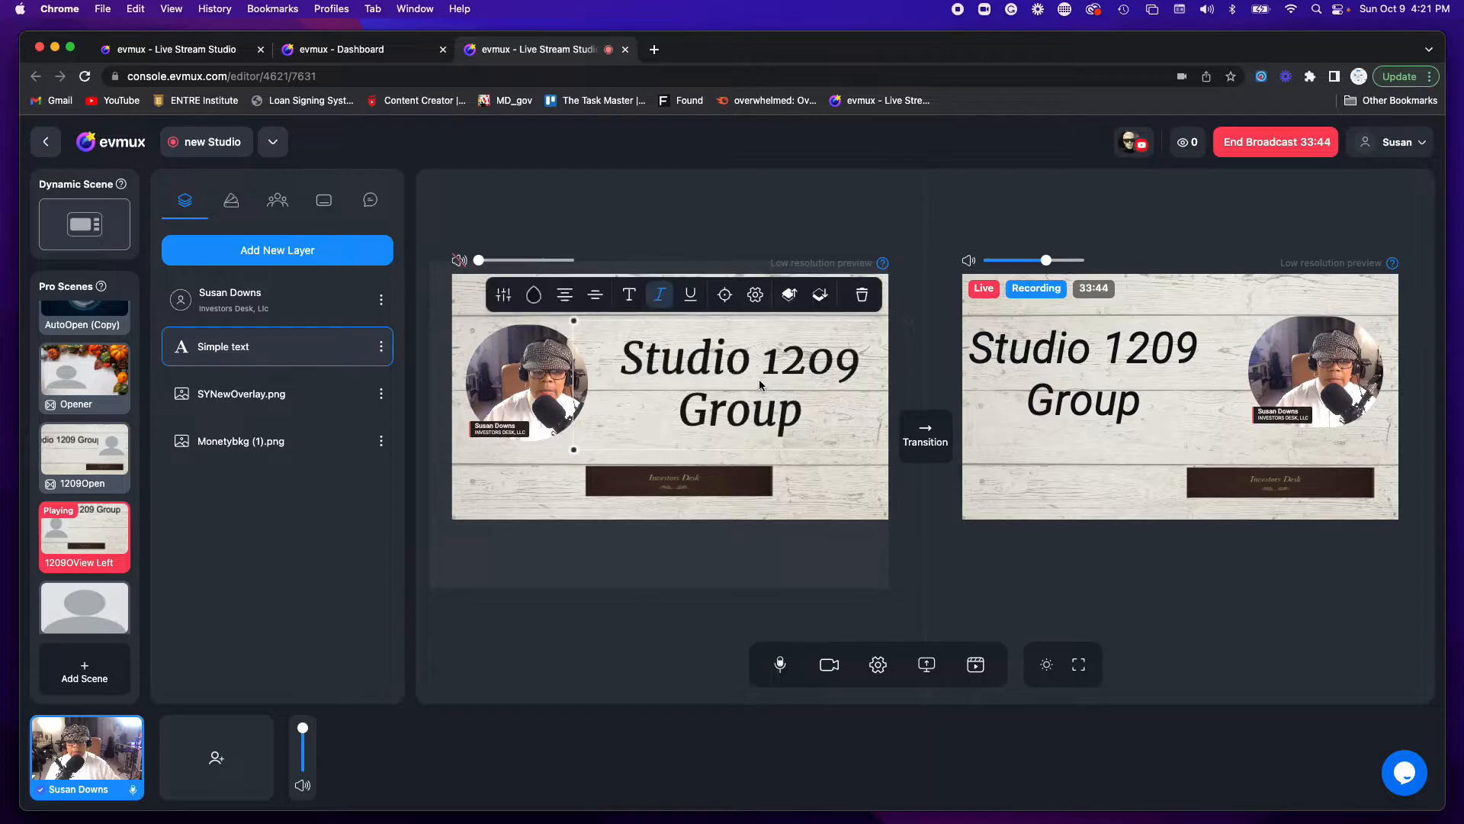
# Examine the style and effect settings and the position and size values of the Studio 1209 Group text
pyautogui.click(755, 299)
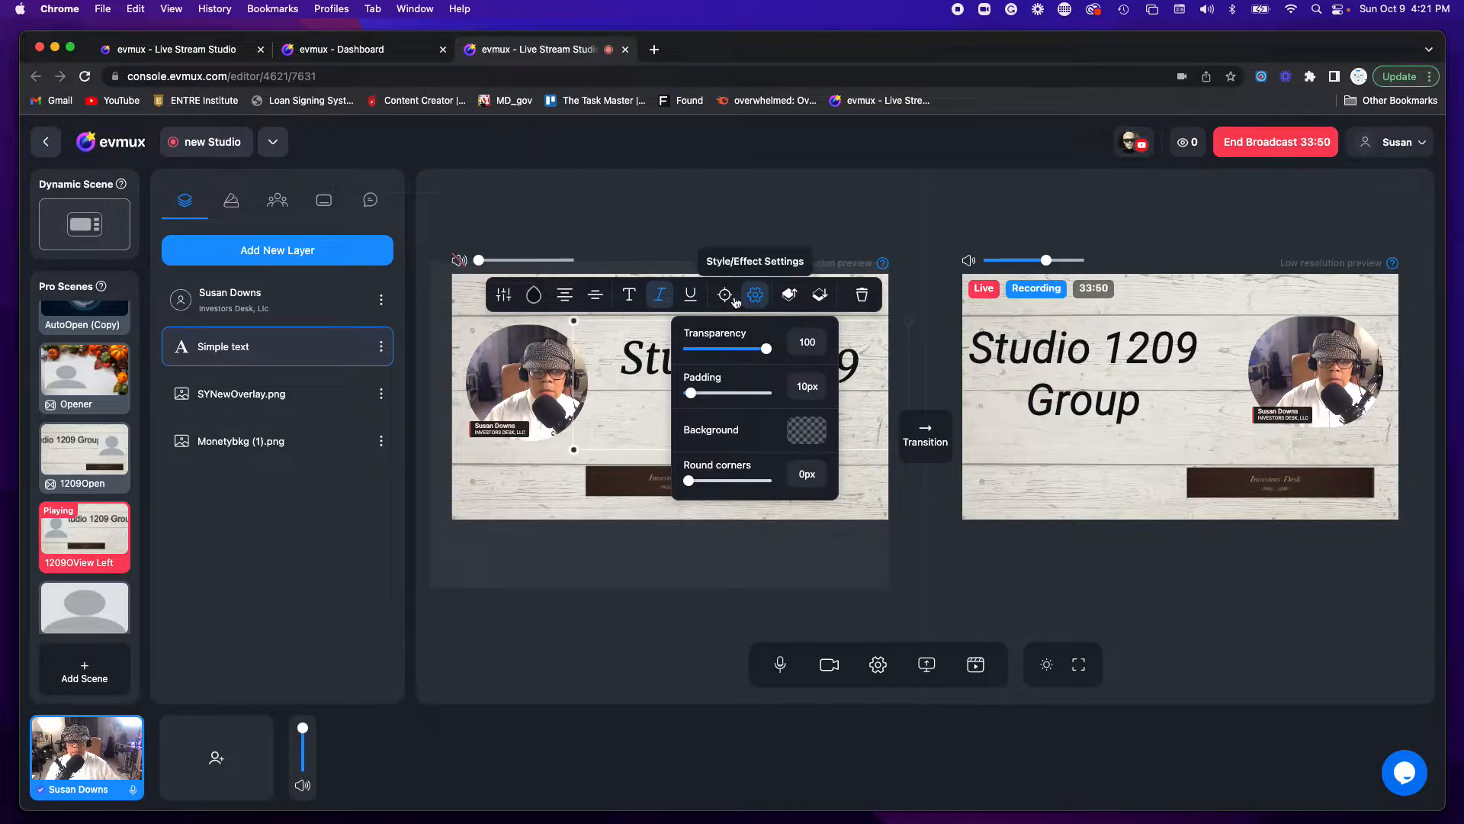
pyautogui.click(726, 301)
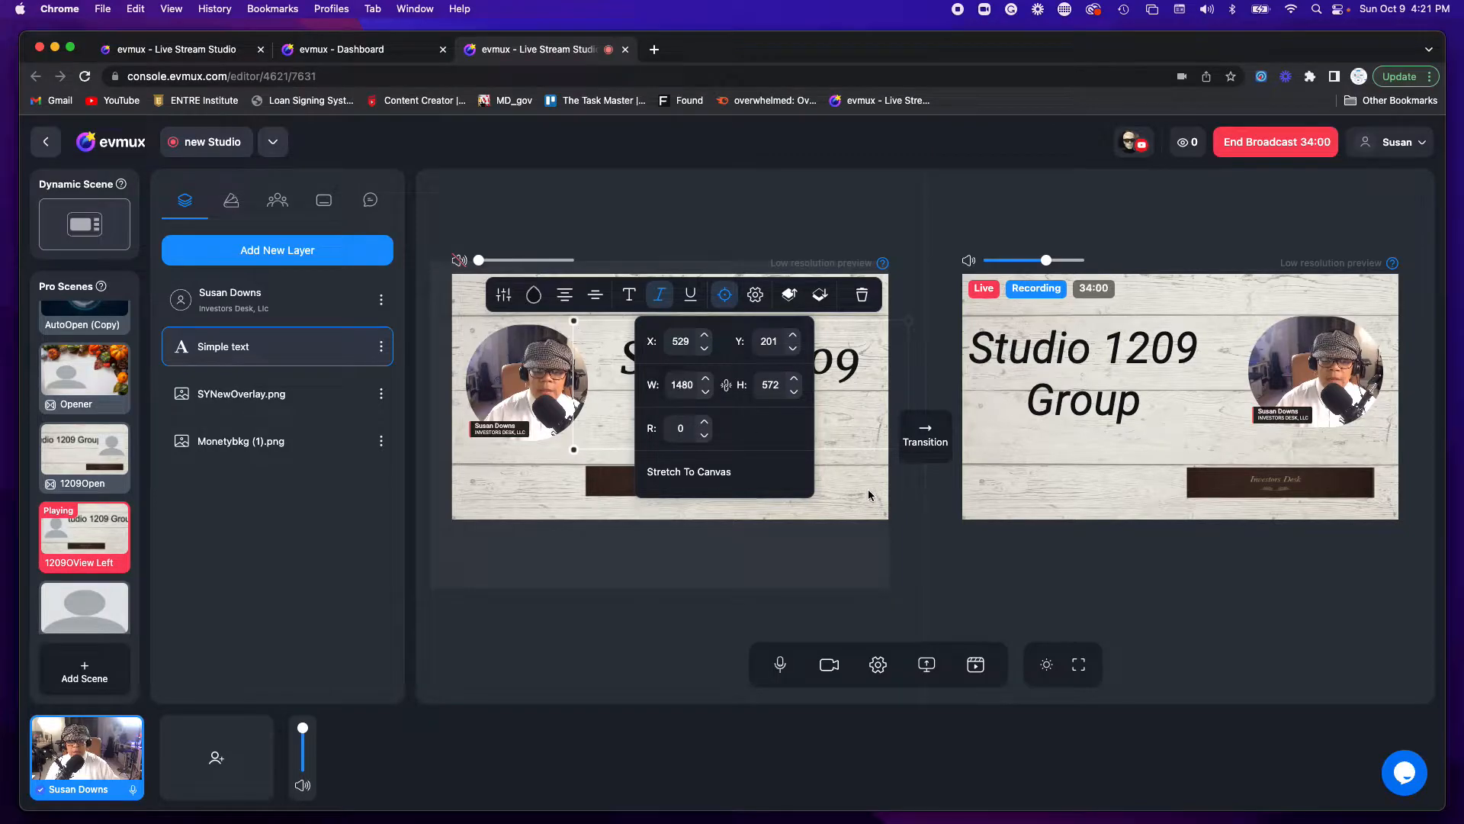
pyautogui.click(842, 475)
pyautogui.click(923, 509)
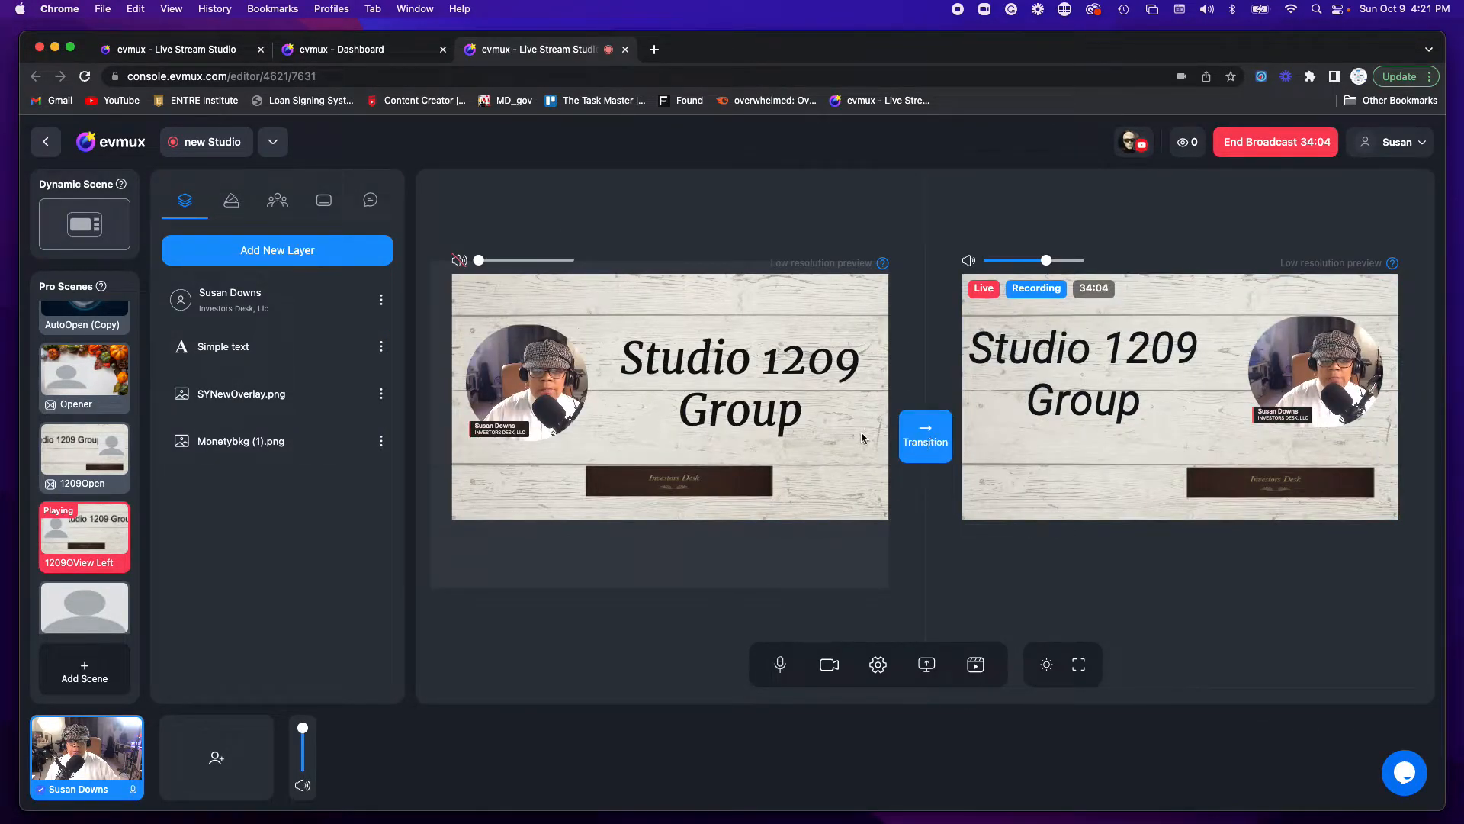
# Change the font colour of the Studio 1209 Group text to green, #127B1A
pyautogui.click(683, 371)
pyautogui.click(683, 366)
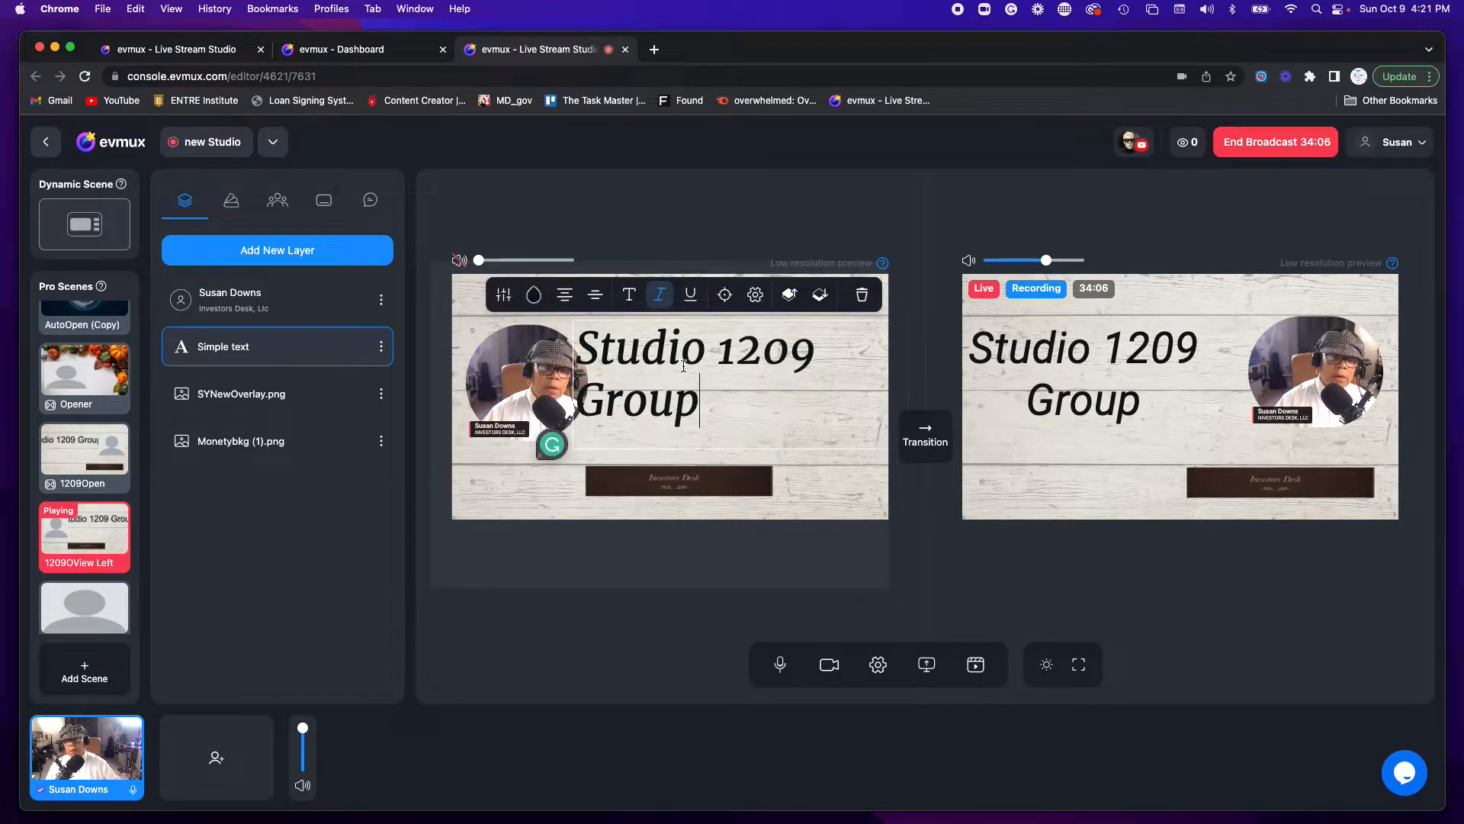
pyautogui.moveTo(584, 349); pyautogui.dragTo(712, 406)
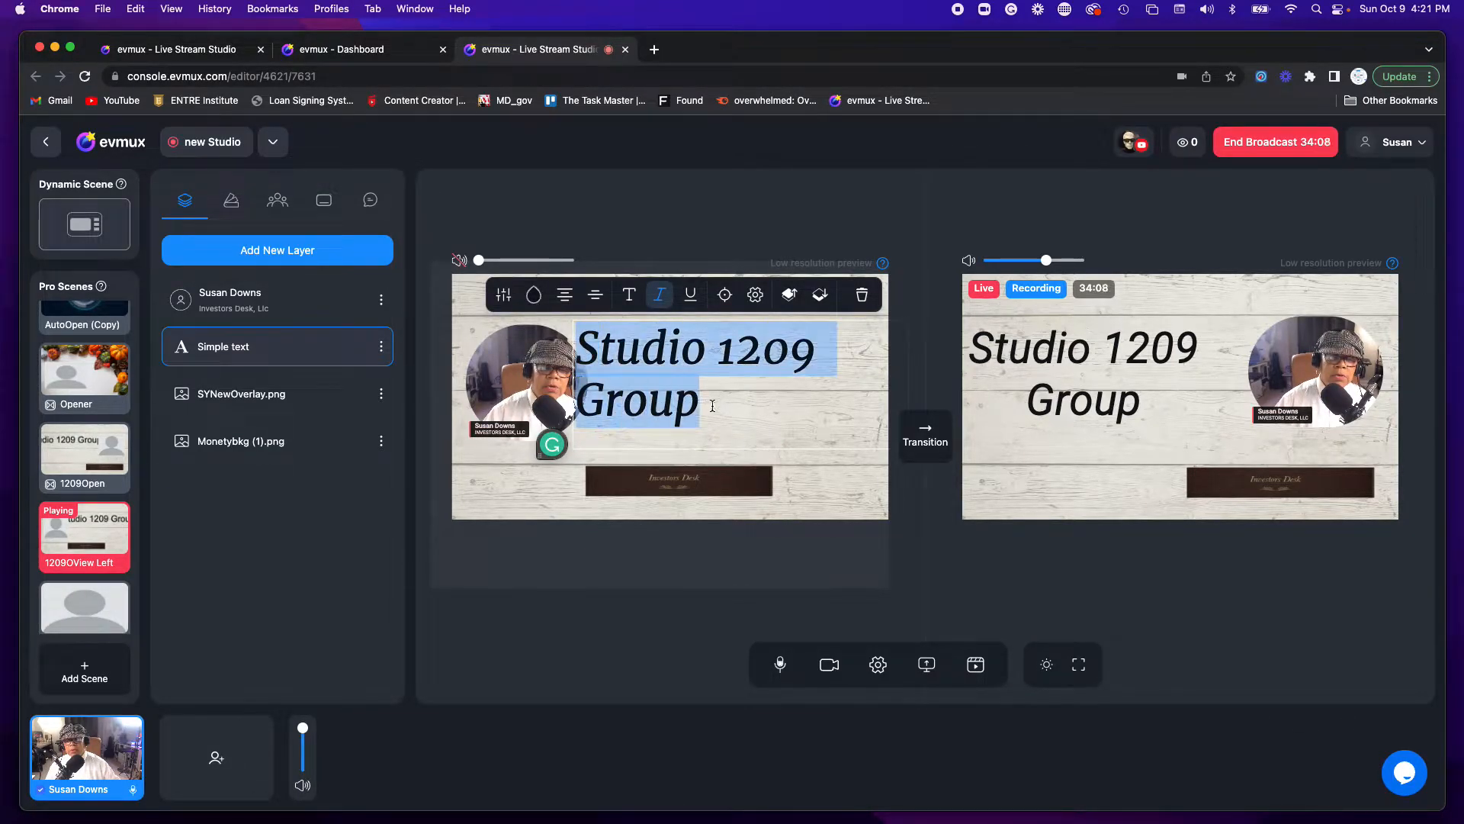
pyautogui.click(534, 295)
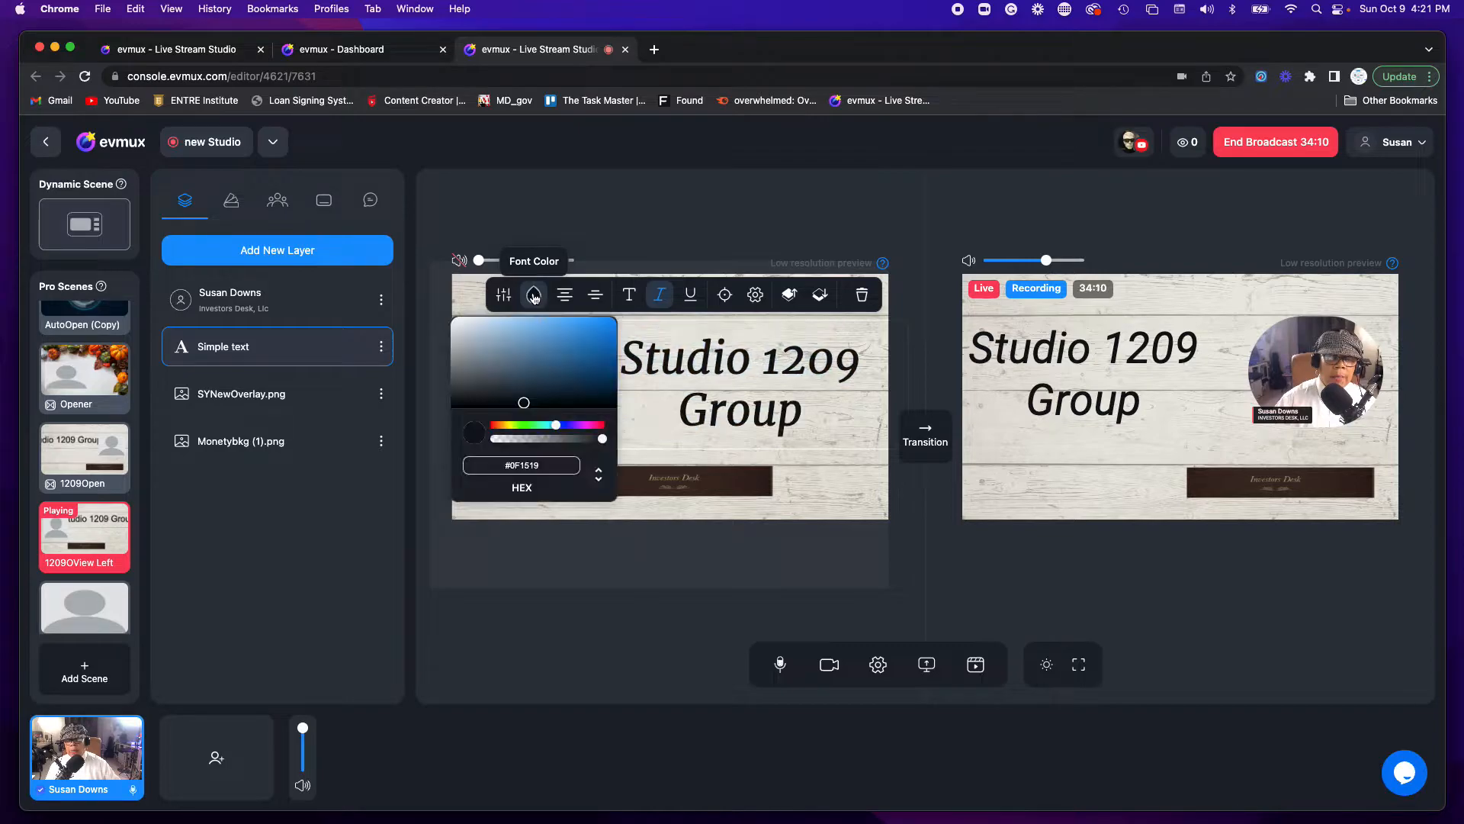
pyautogui.click(532, 427)
pyautogui.click(593, 352)
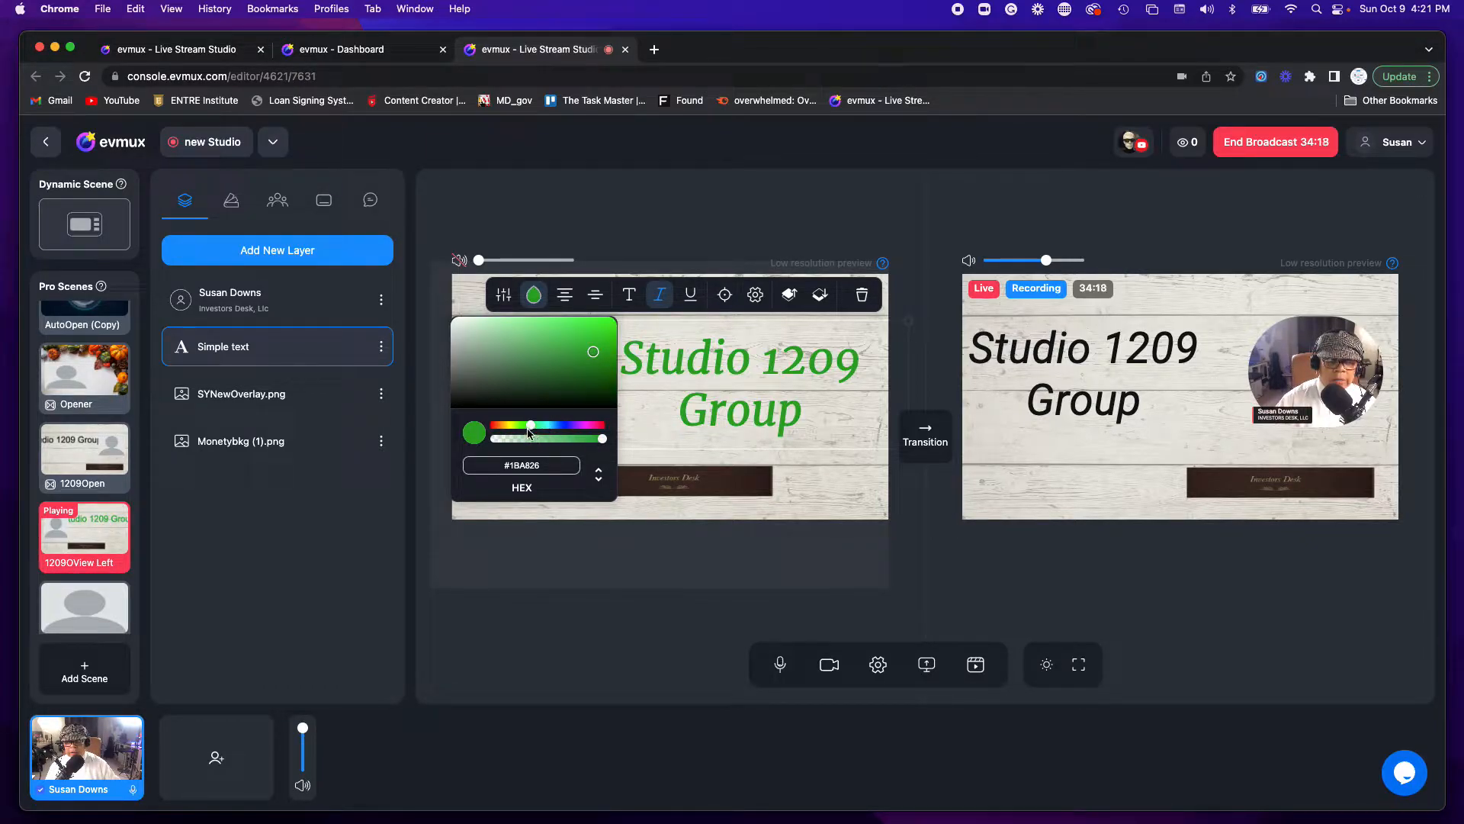
pyautogui.click(603, 379)
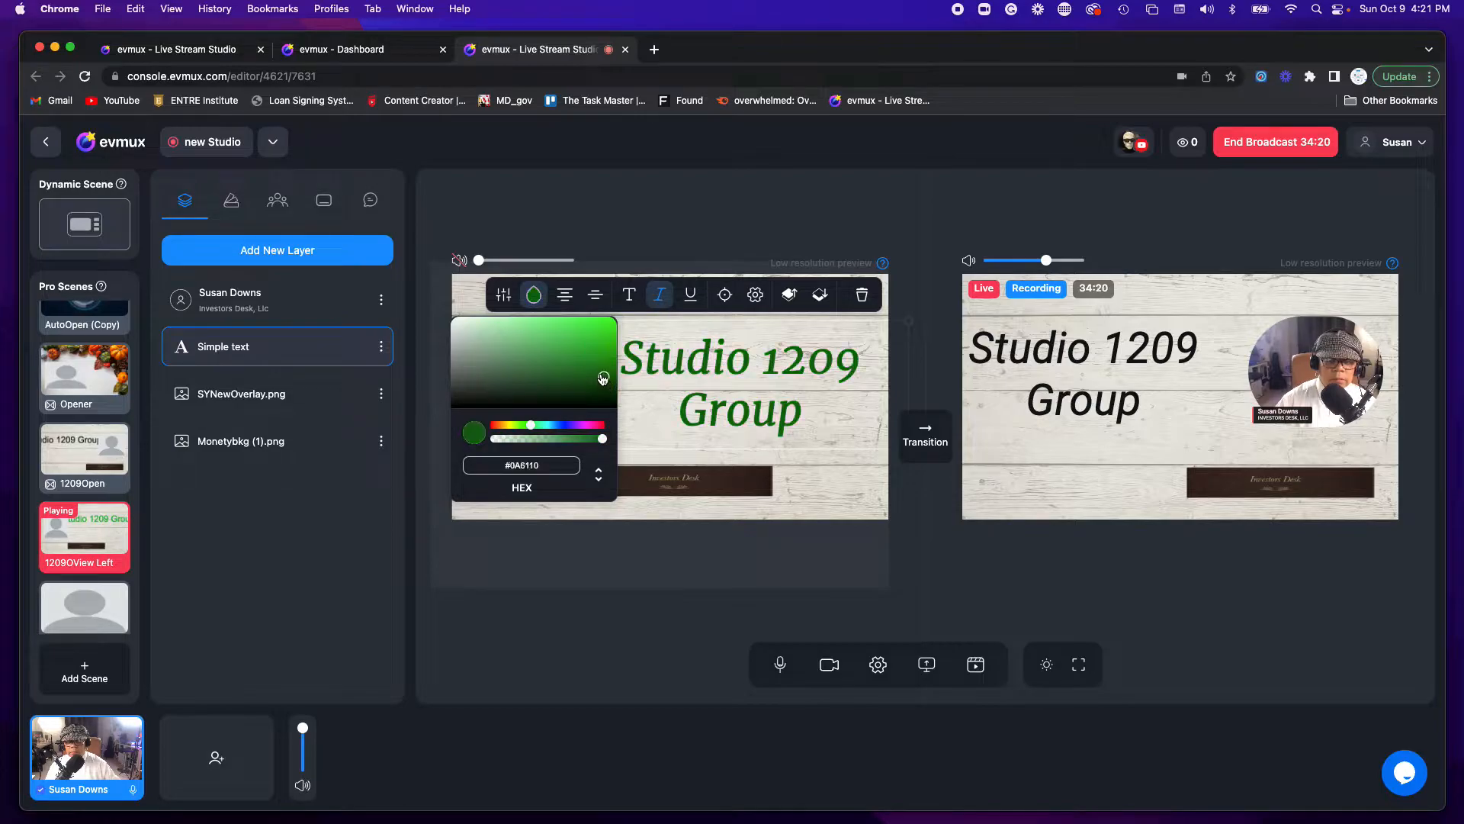
pyautogui.click(596, 368)
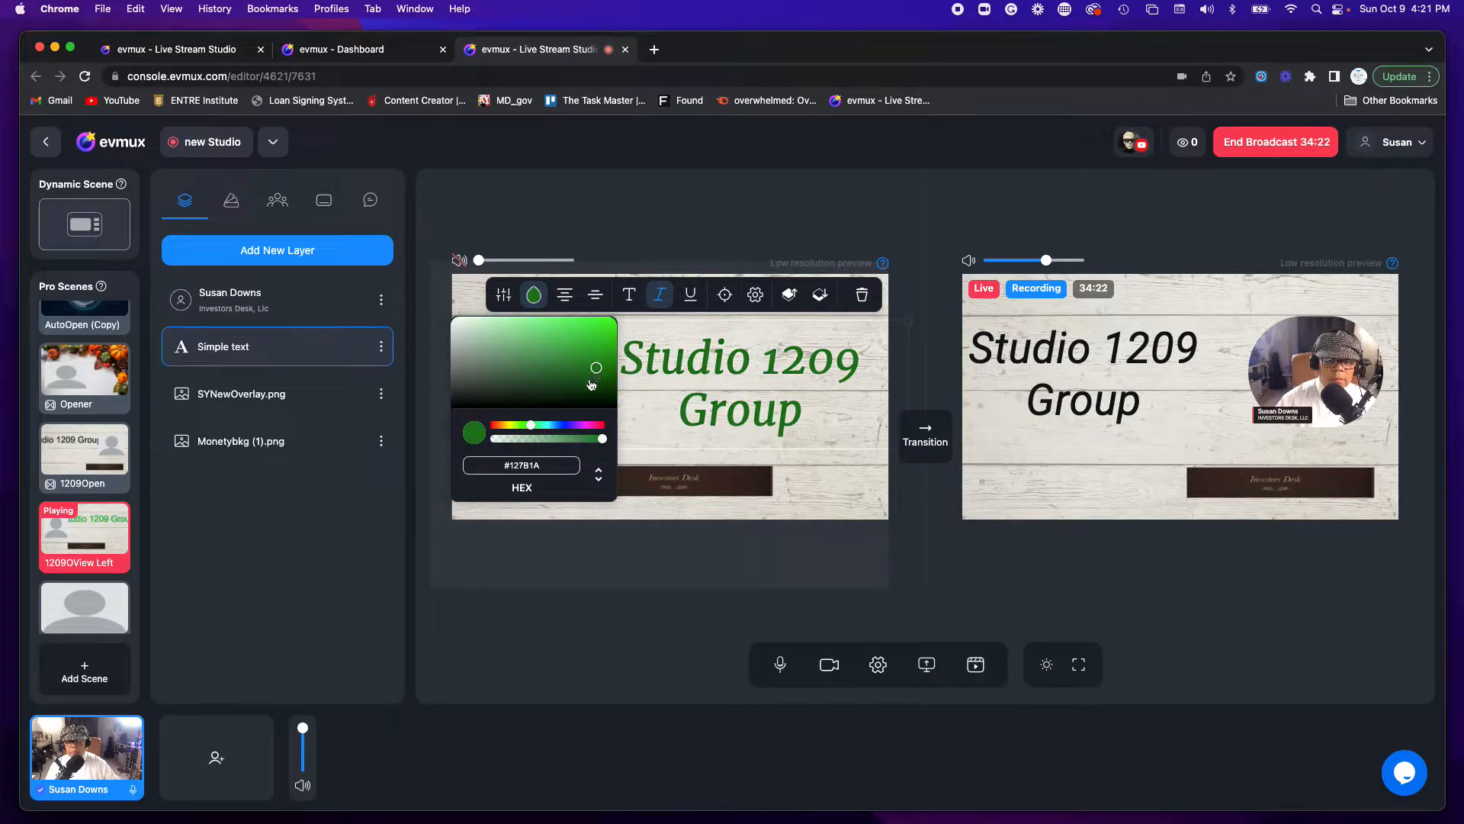
# Darken the green font colour of the Studio 1209 Group text to #0D6E15 and close the colour picker
pyautogui.click(595, 390)
pyautogui.click(599, 373)
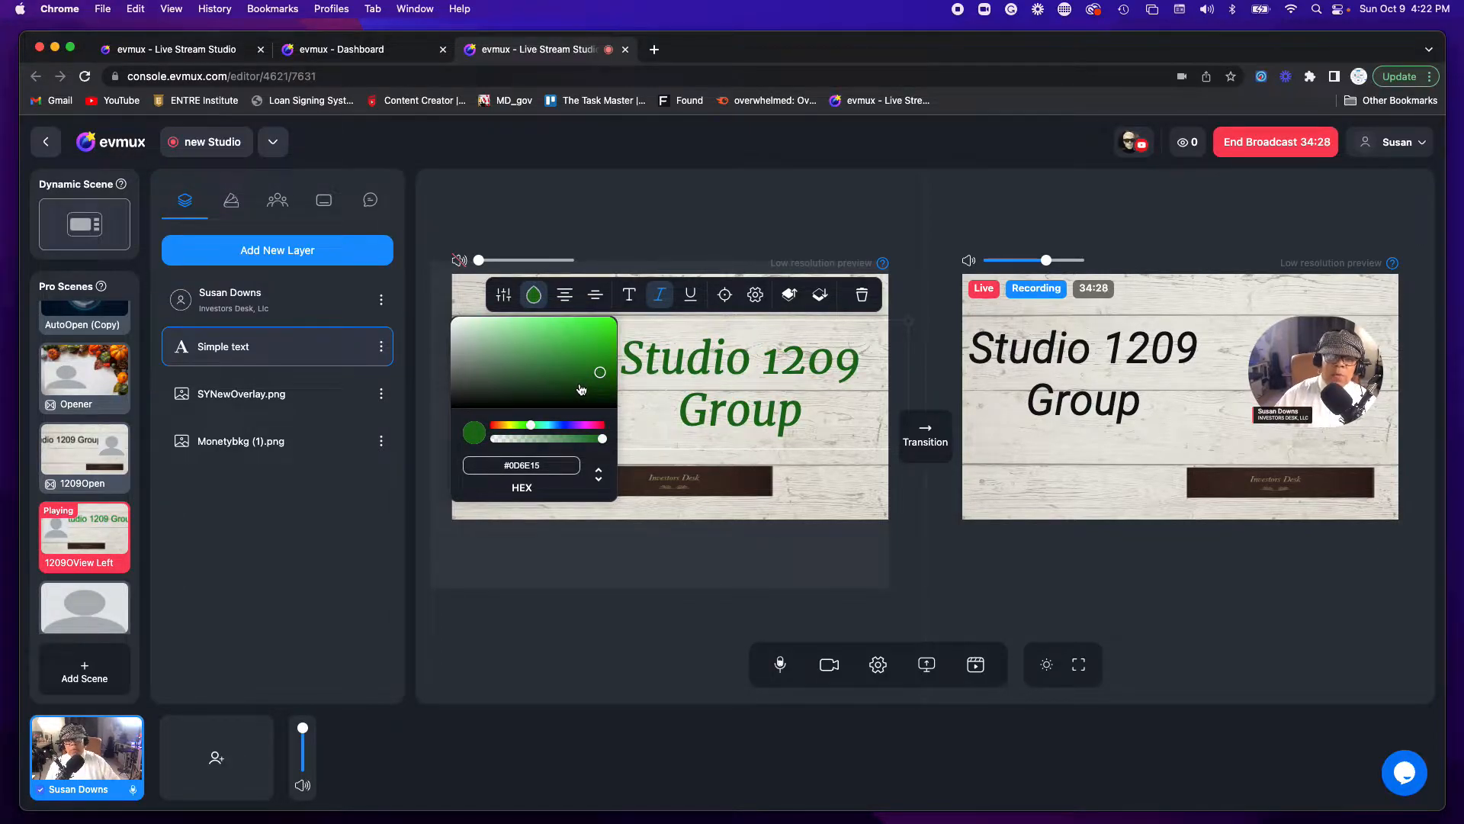
pyautogui.click(843, 443)
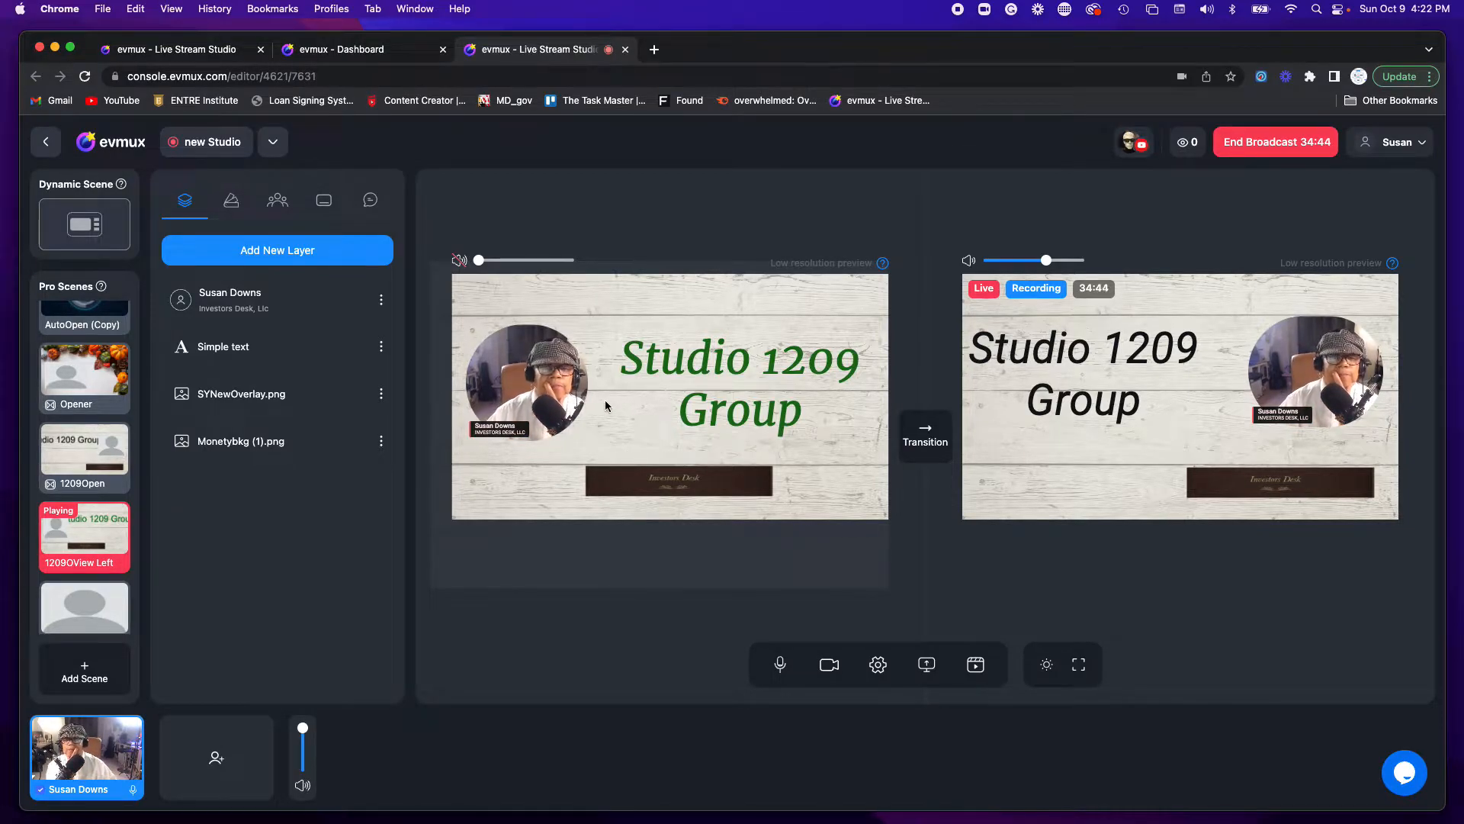
# Change the font colour of the Studio 1209 Group text to an orange-brown, #945C09
pyautogui.click(730, 387)
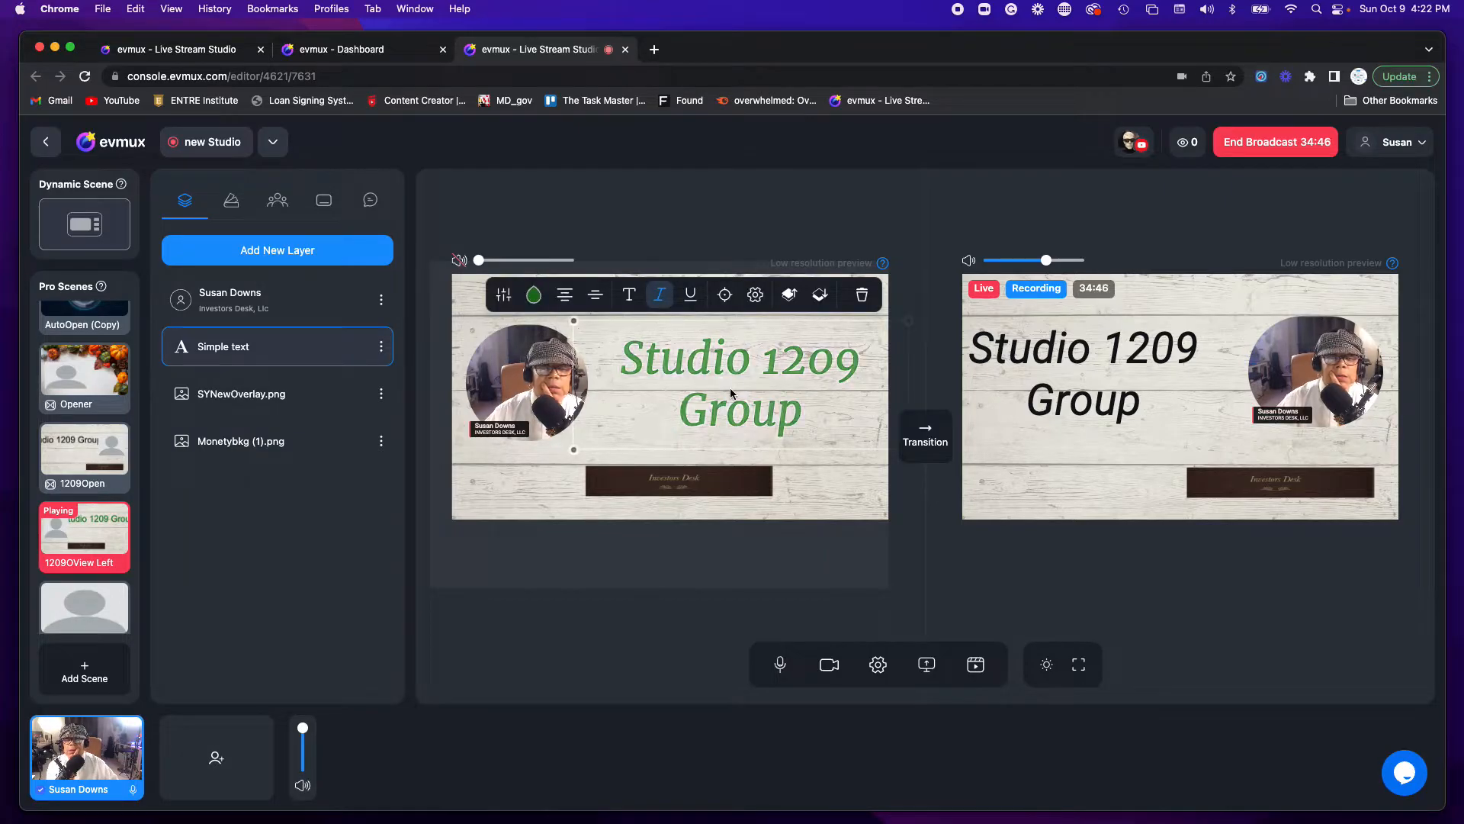
pyautogui.doubleClick(730, 388)
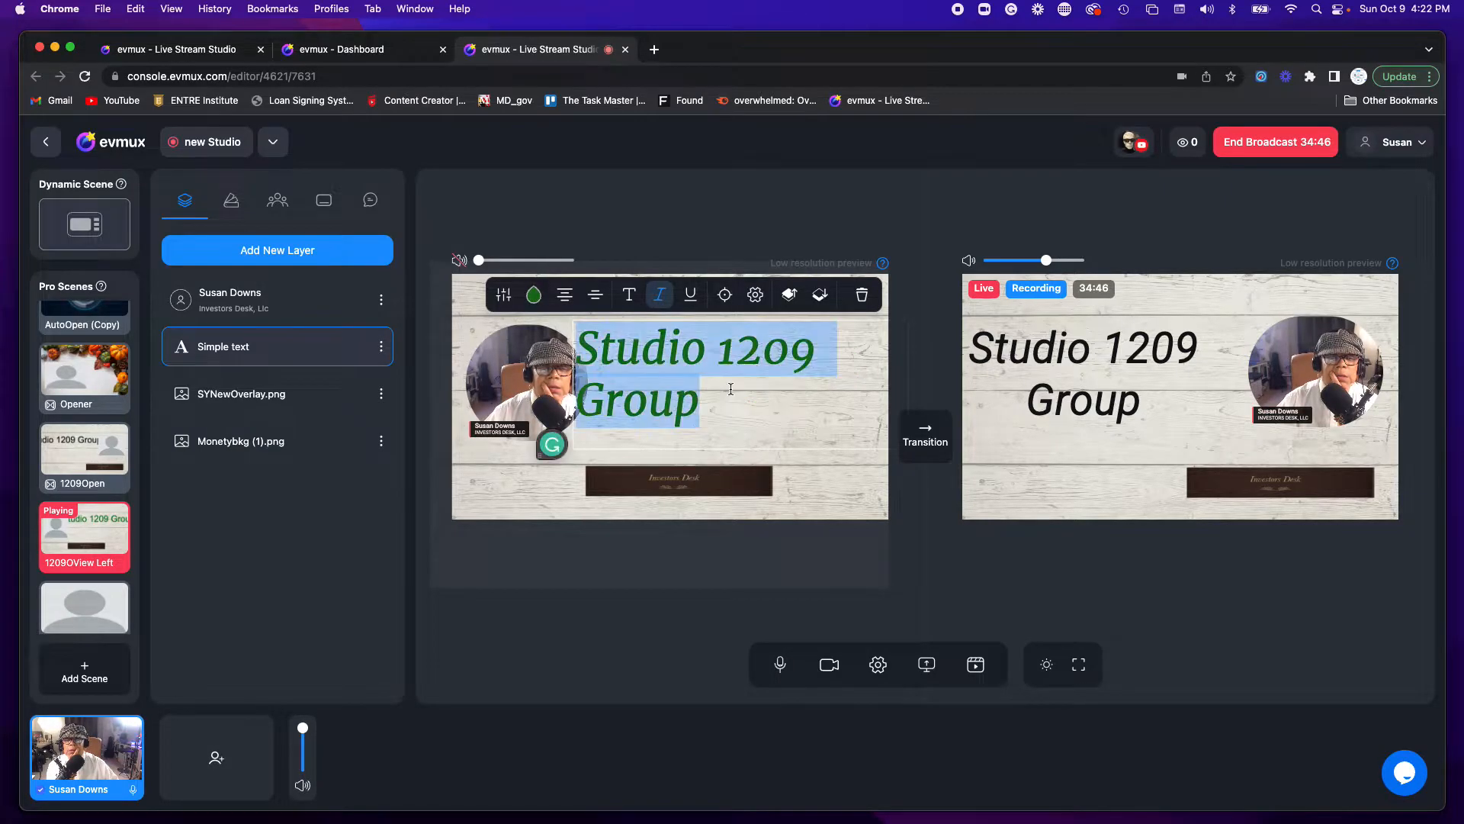
pyautogui.click(535, 296)
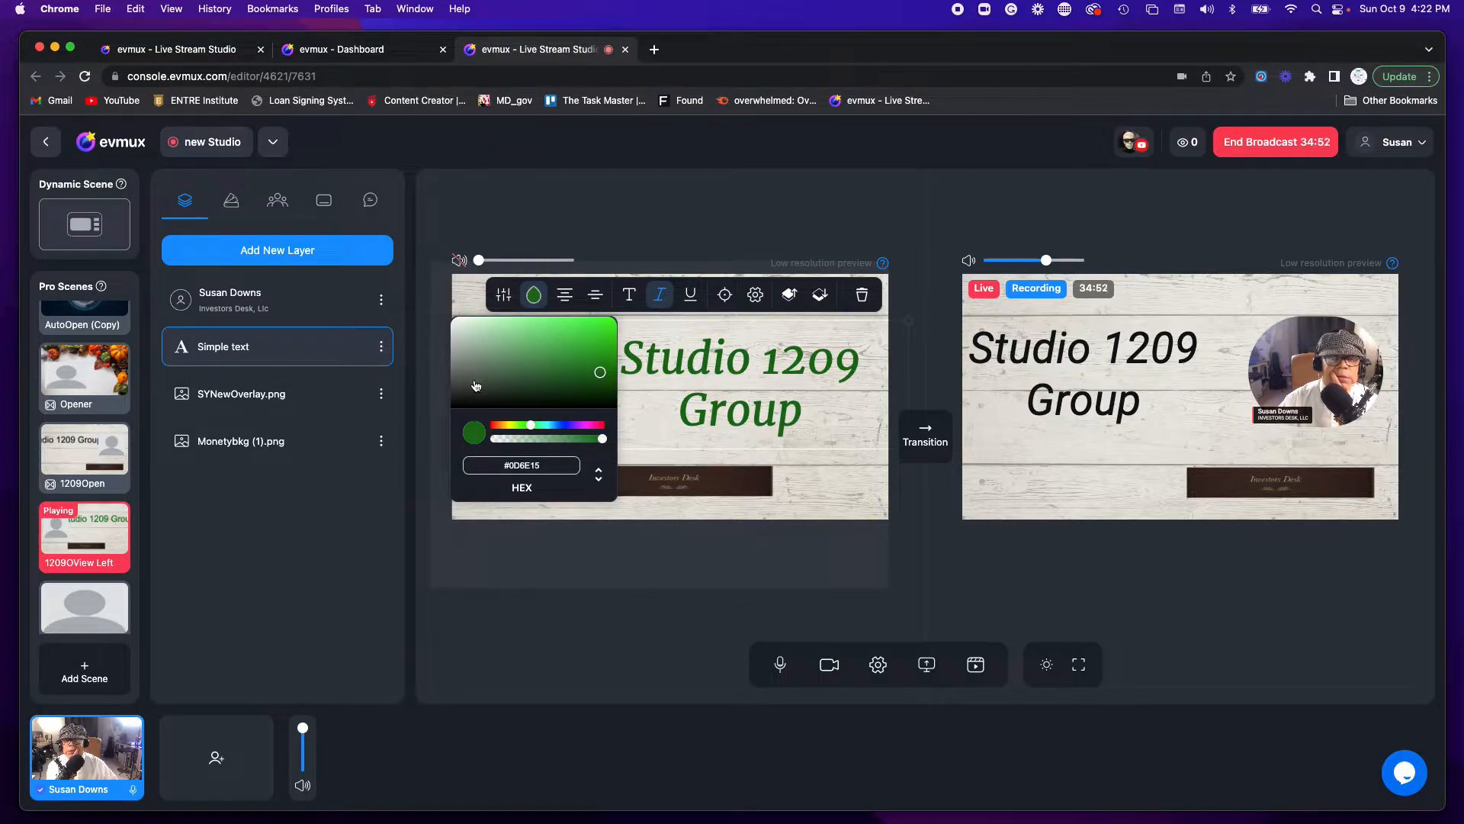
pyautogui.click(489, 360)
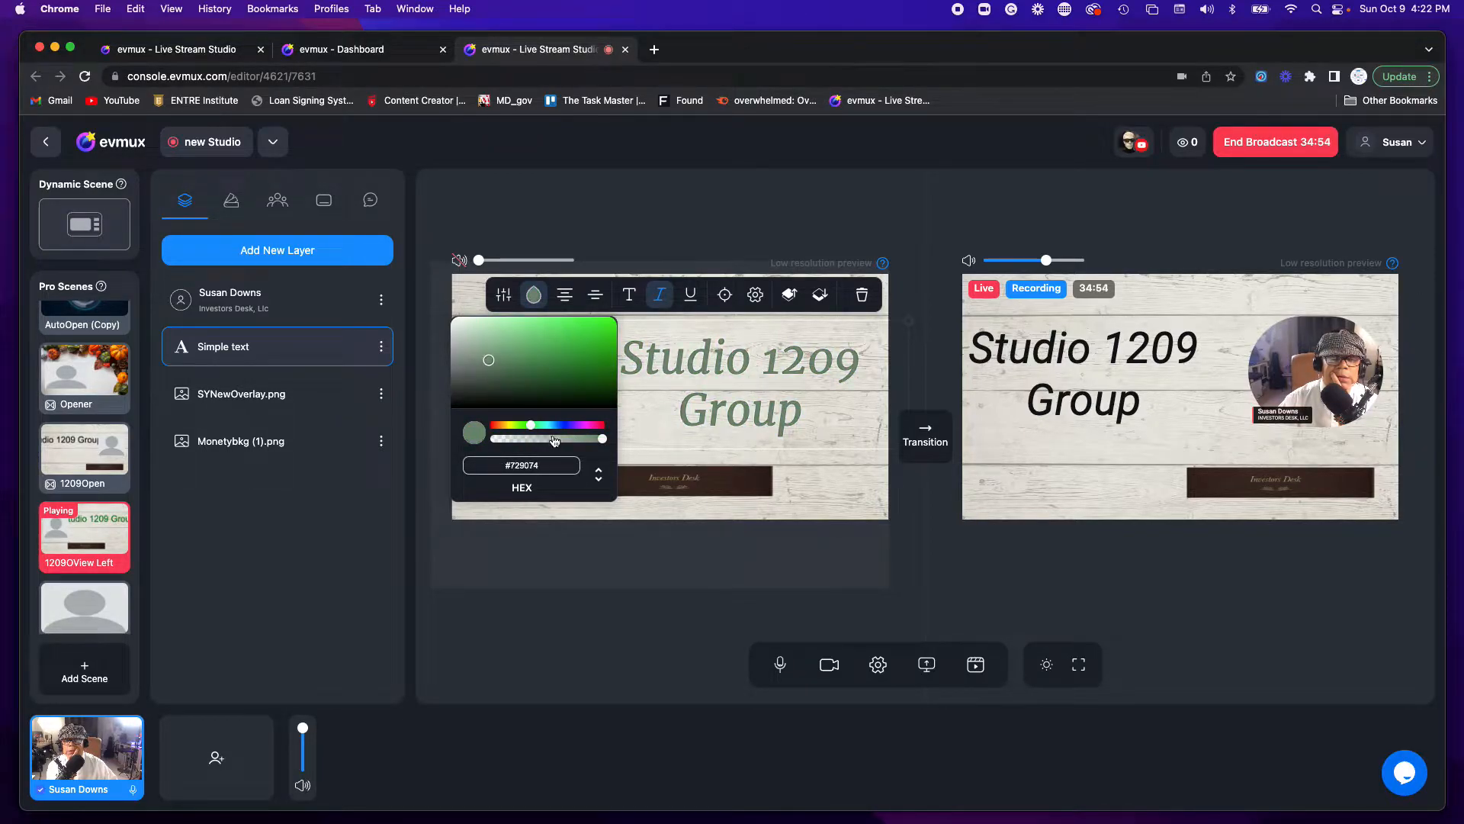
pyautogui.click(503, 426)
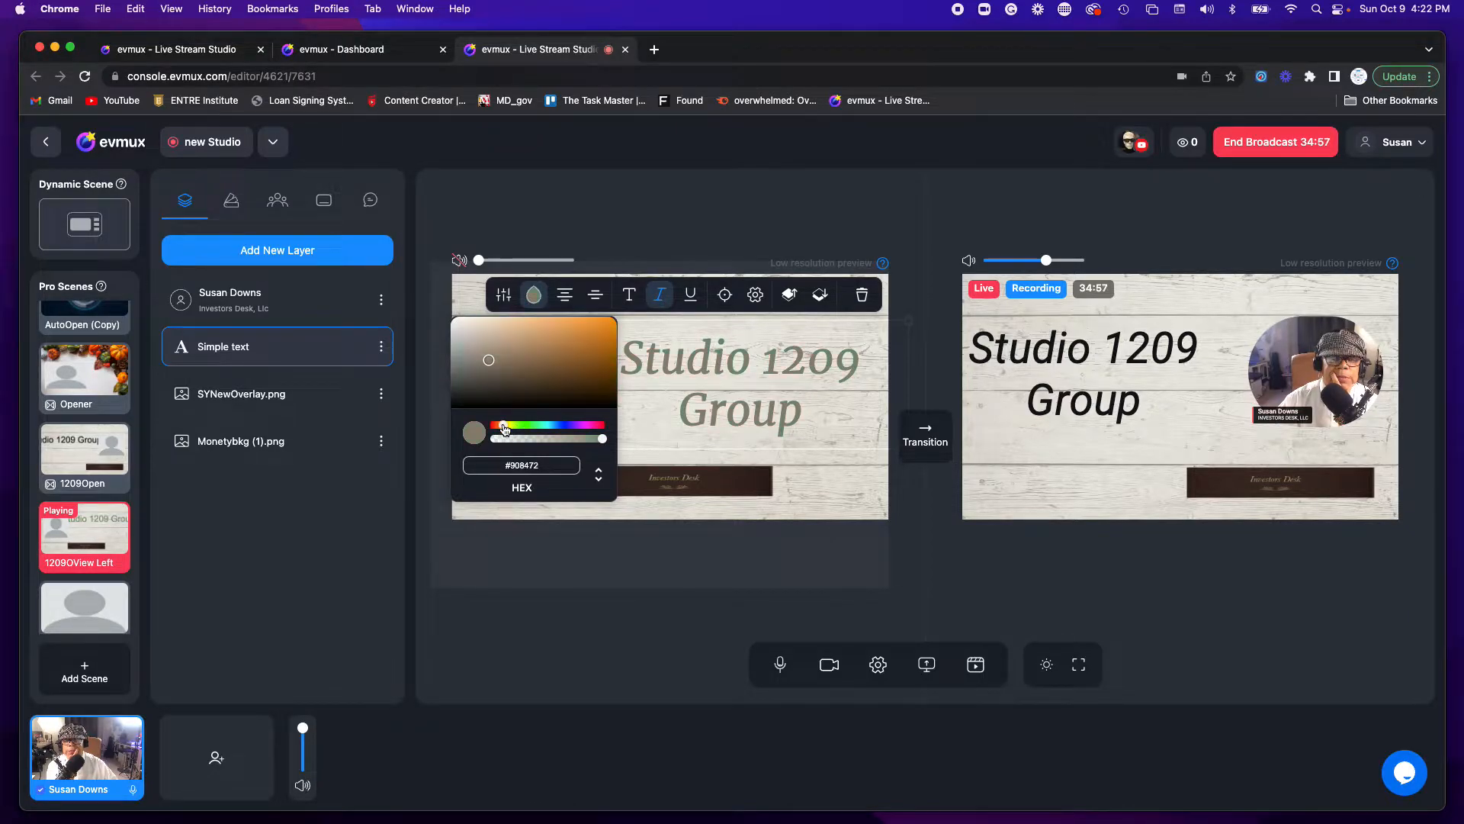
pyautogui.click(561, 337)
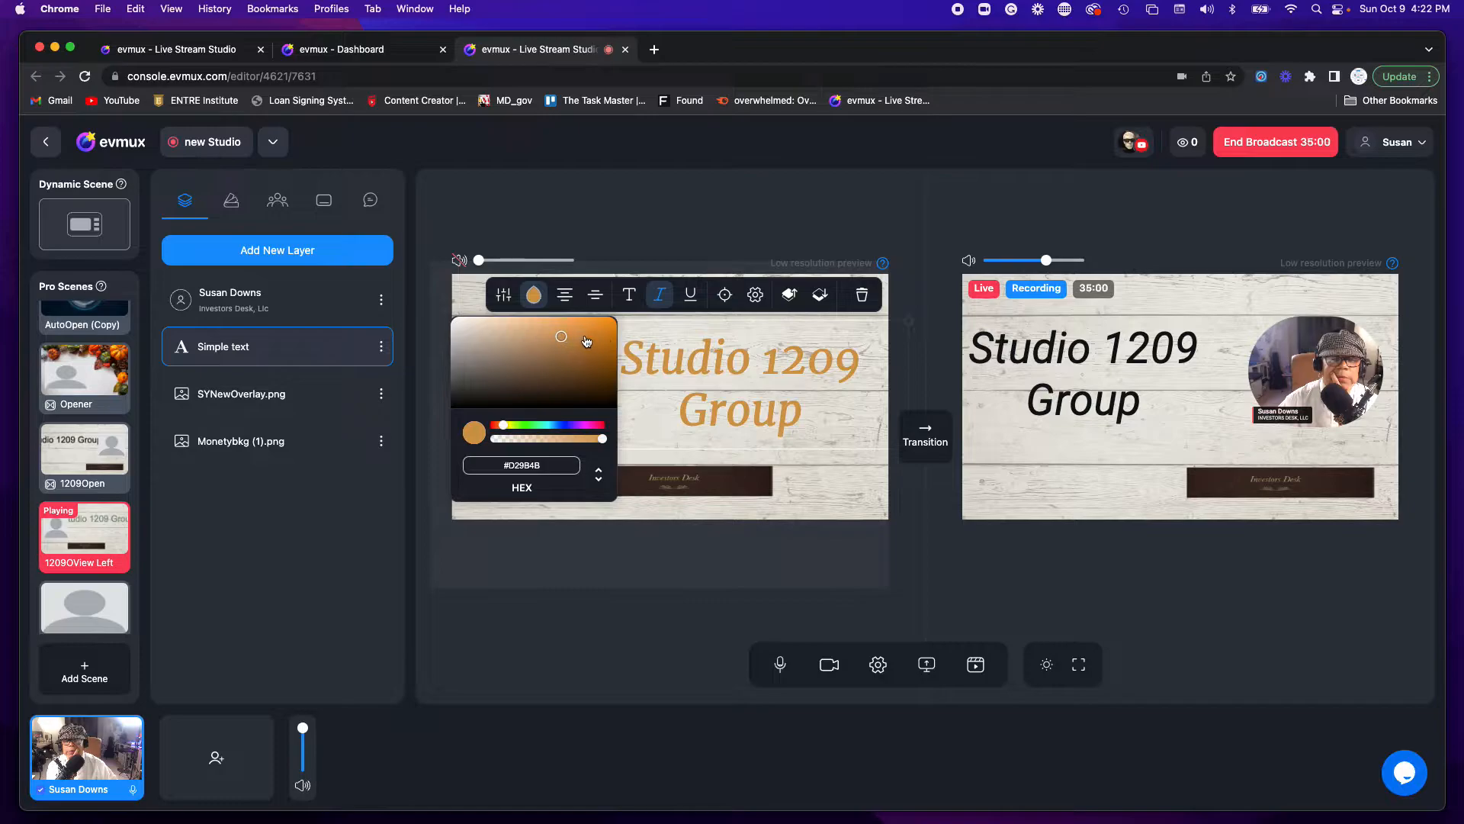
pyautogui.click(583, 340)
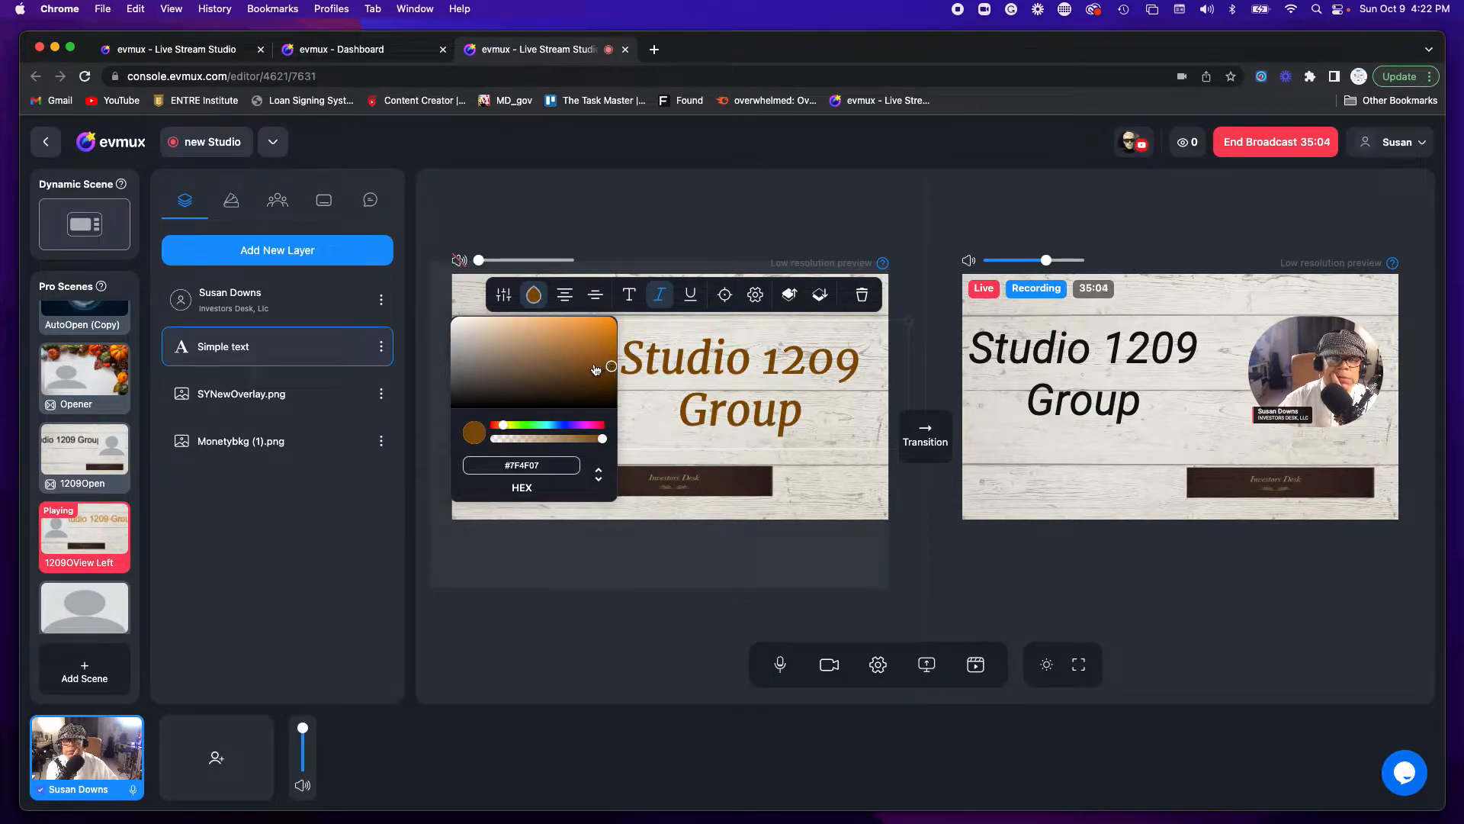
pyautogui.click(609, 359)
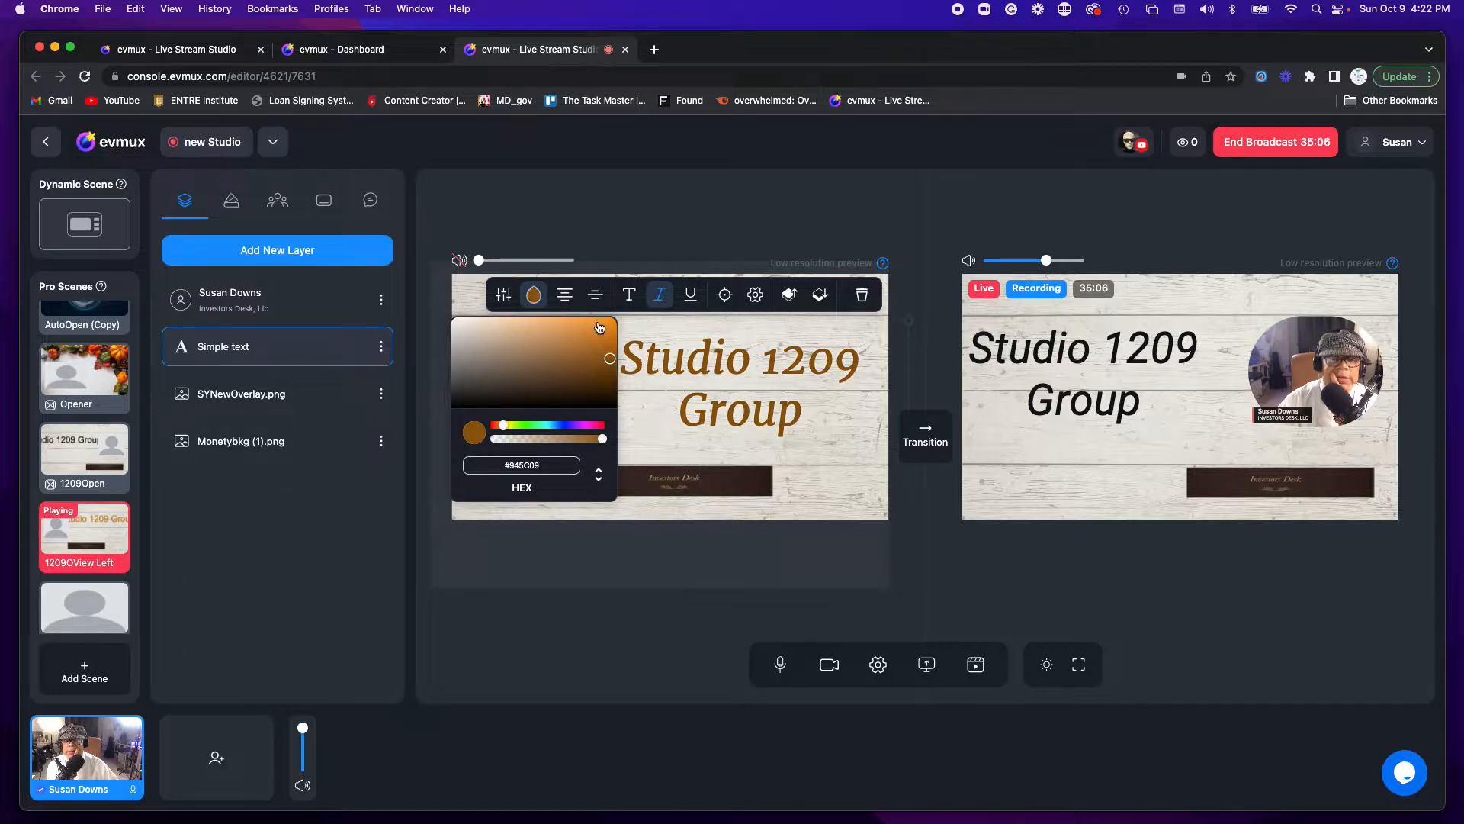
# Set the font colour of the Studio 1209 Group title to orange #F09B1D and deselect it
pyautogui.click(600, 327)
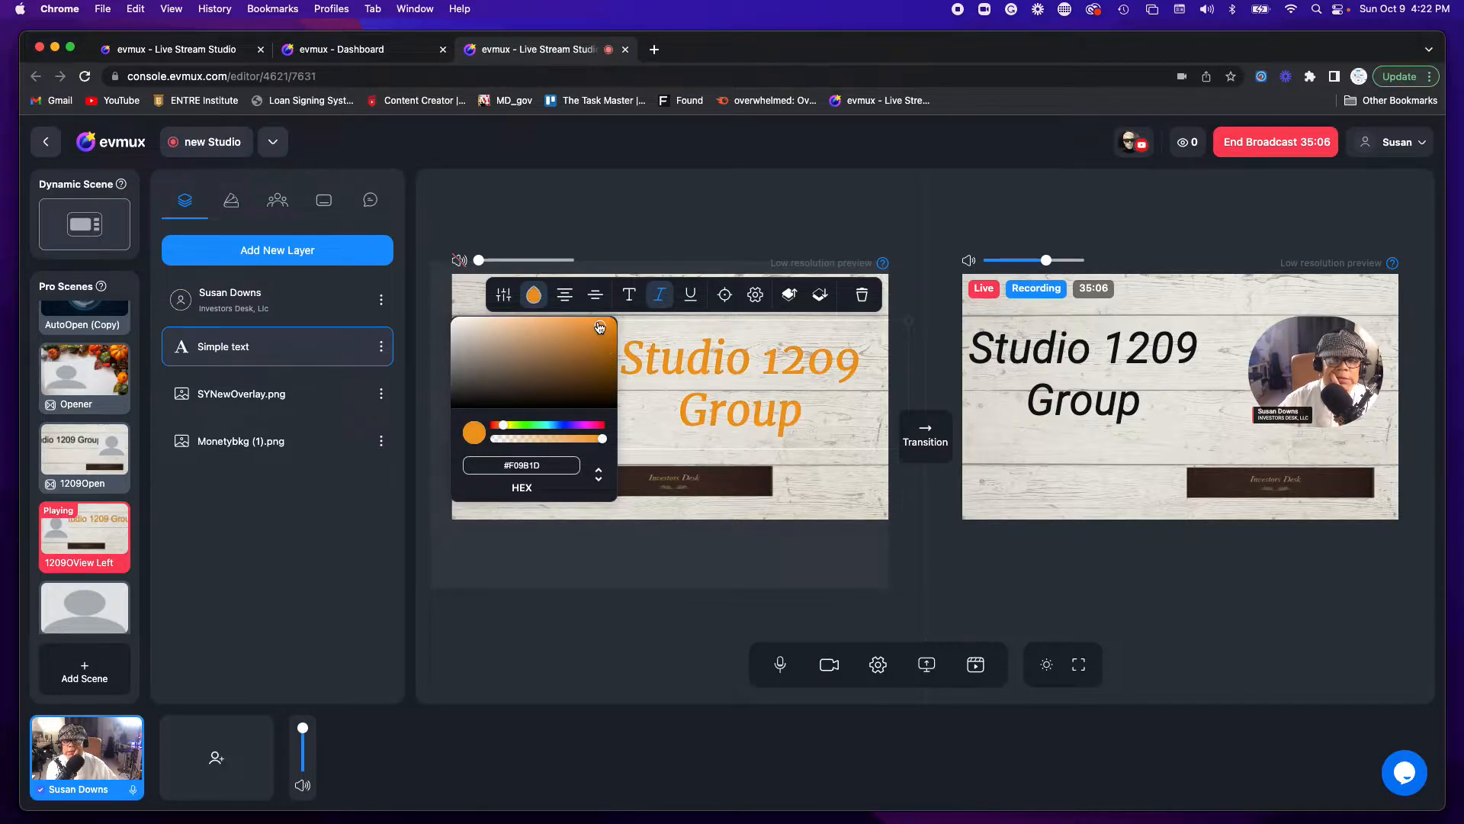
pyautogui.click(825, 491)
pyautogui.click(416, 519)
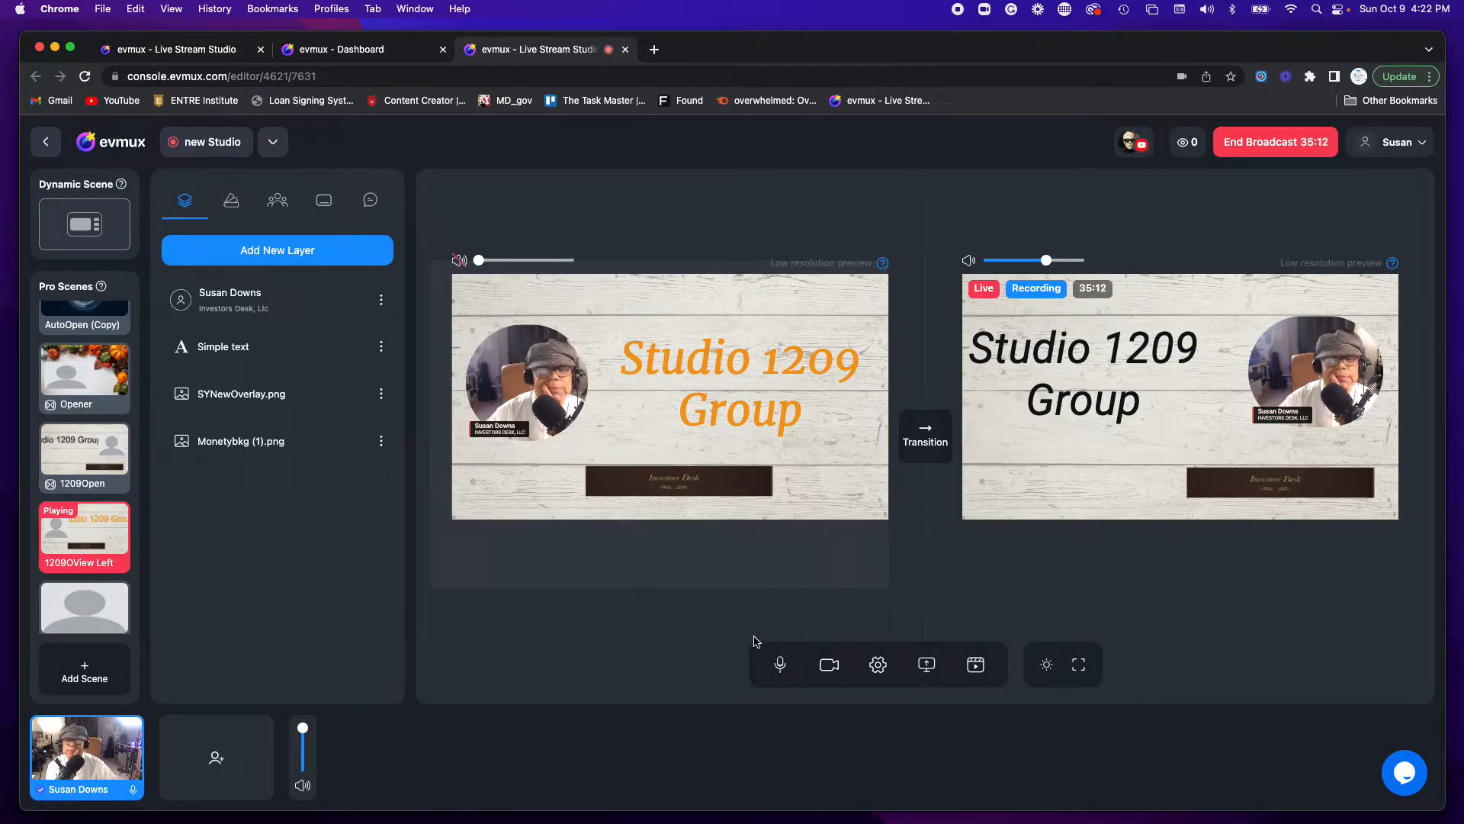
# Change the font colour of the Studio 1209 Group title to green #0E9F3D
pyautogui.doubleClick(721, 406)
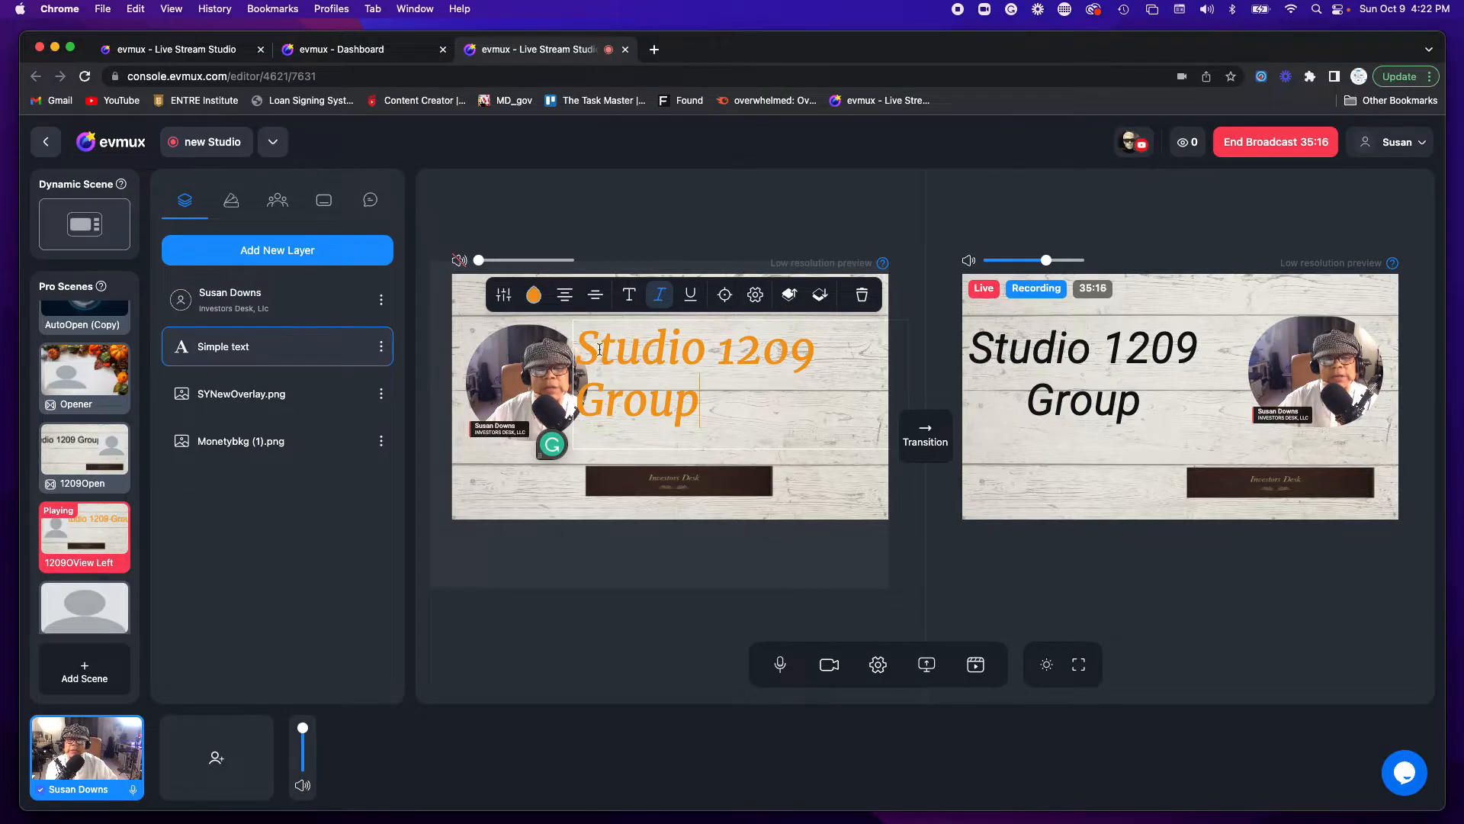
pyautogui.click(533, 297)
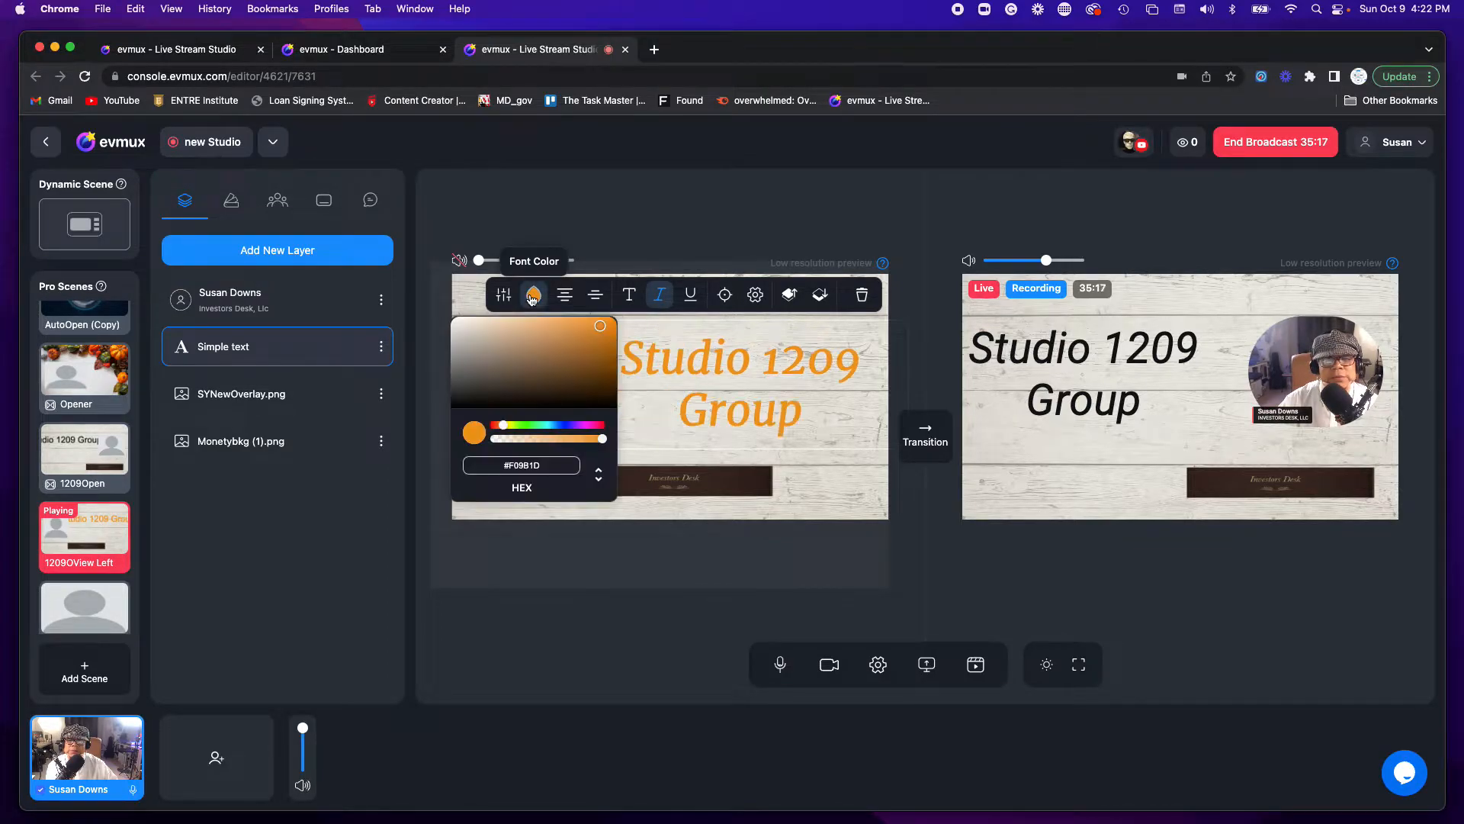
pyautogui.click(536, 425)
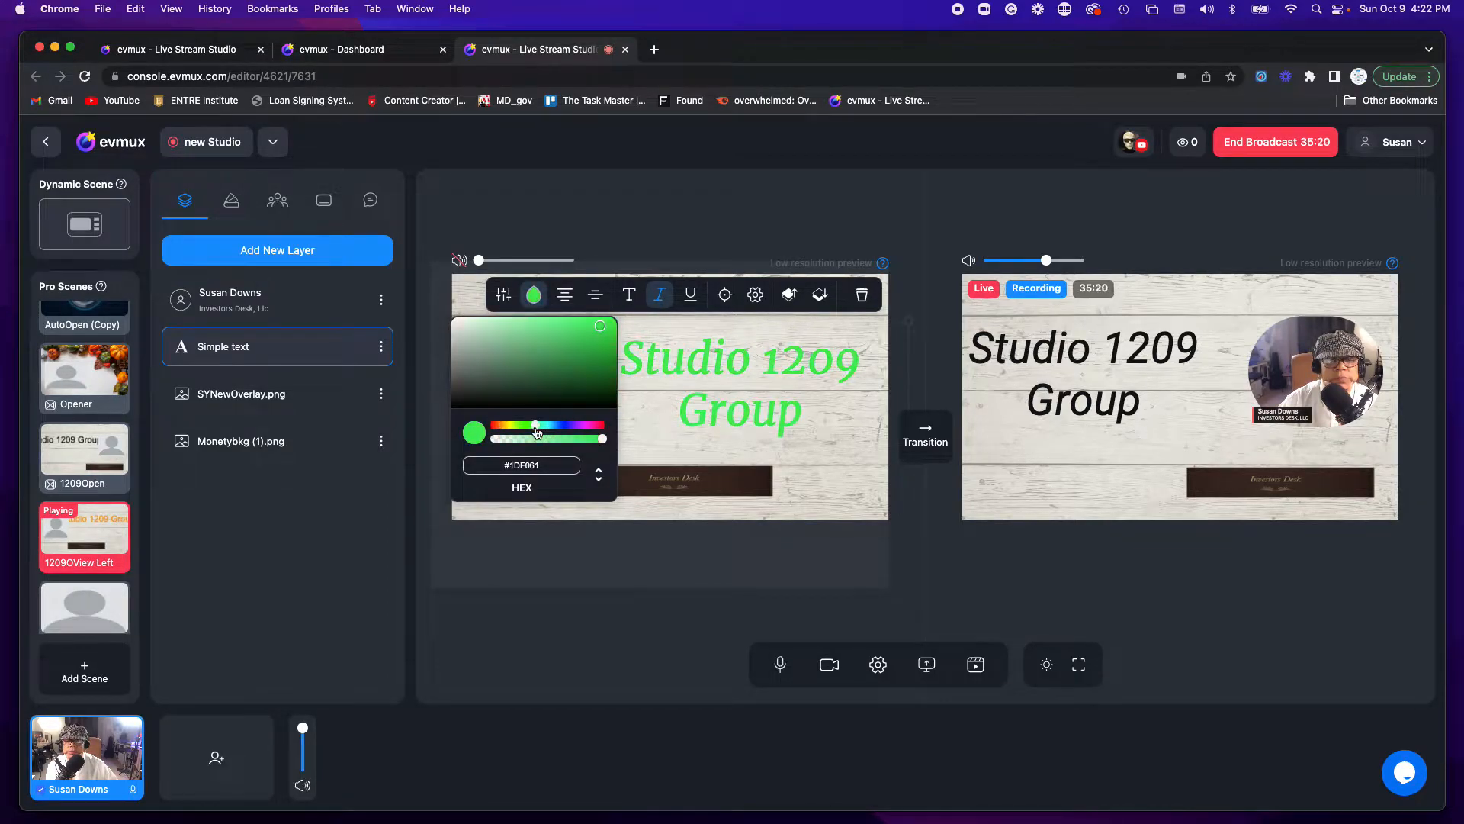
pyautogui.click(608, 382)
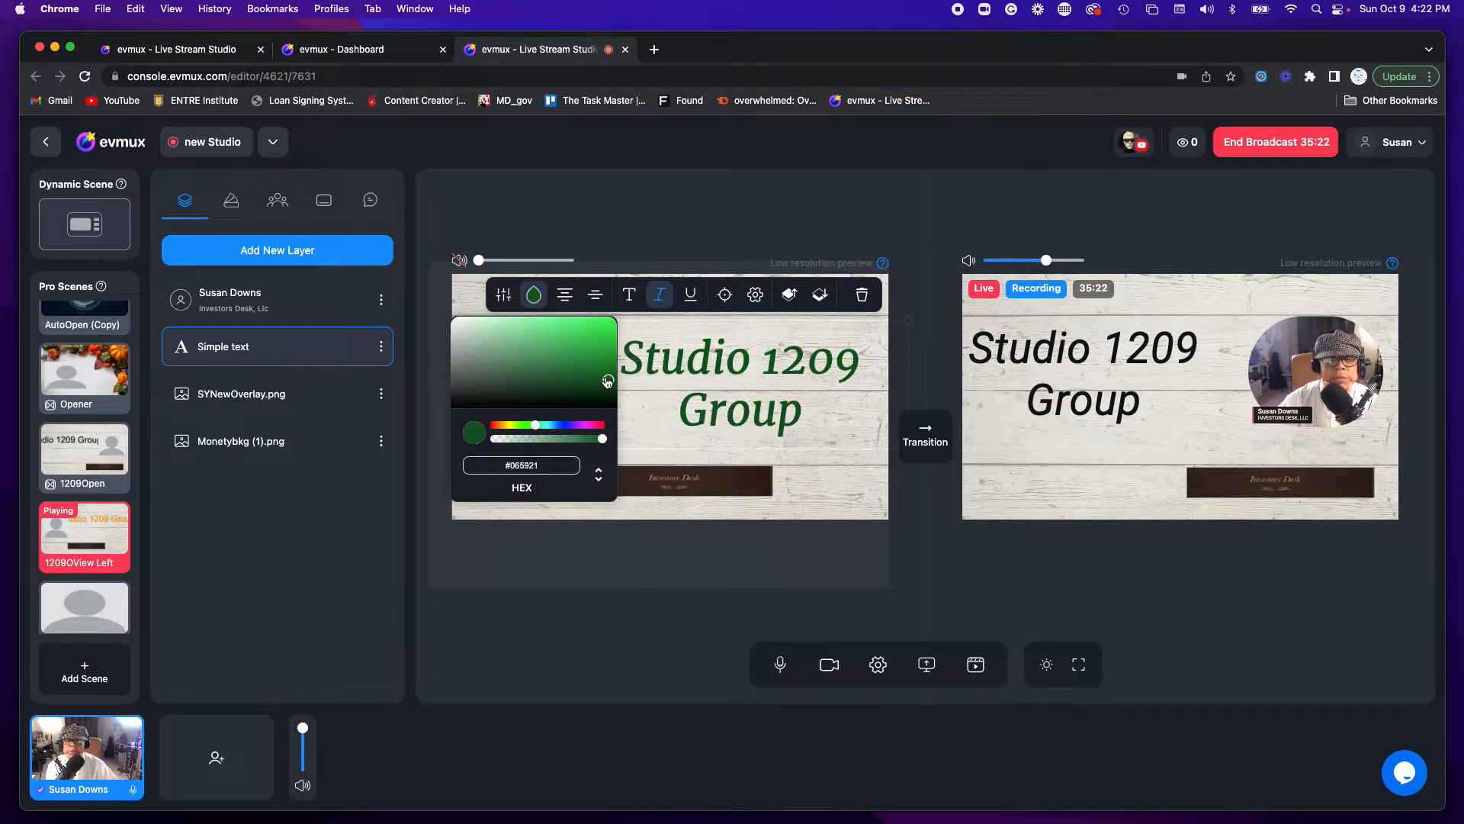
pyautogui.click(605, 356)
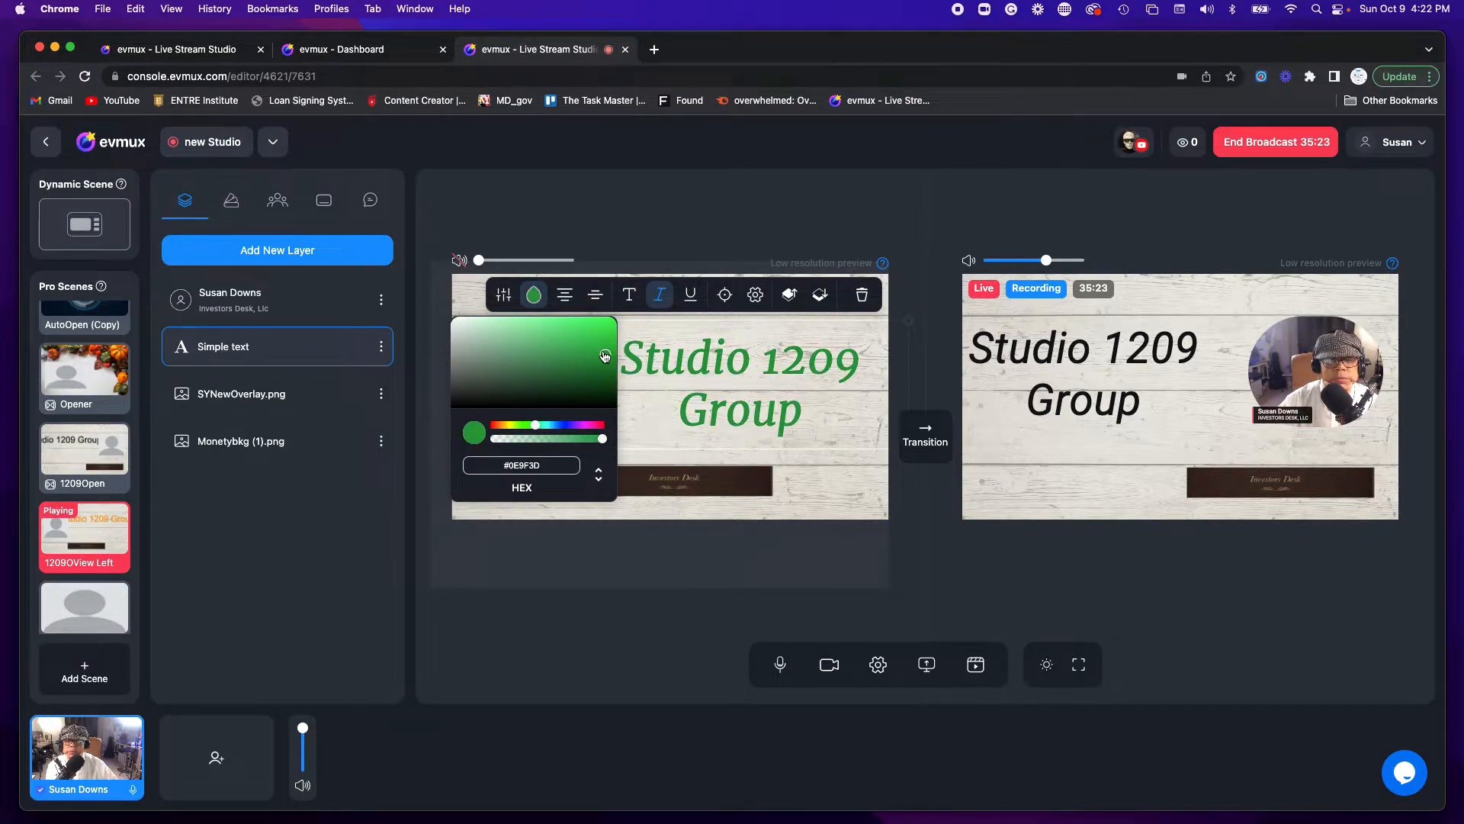
pyautogui.click(862, 476)
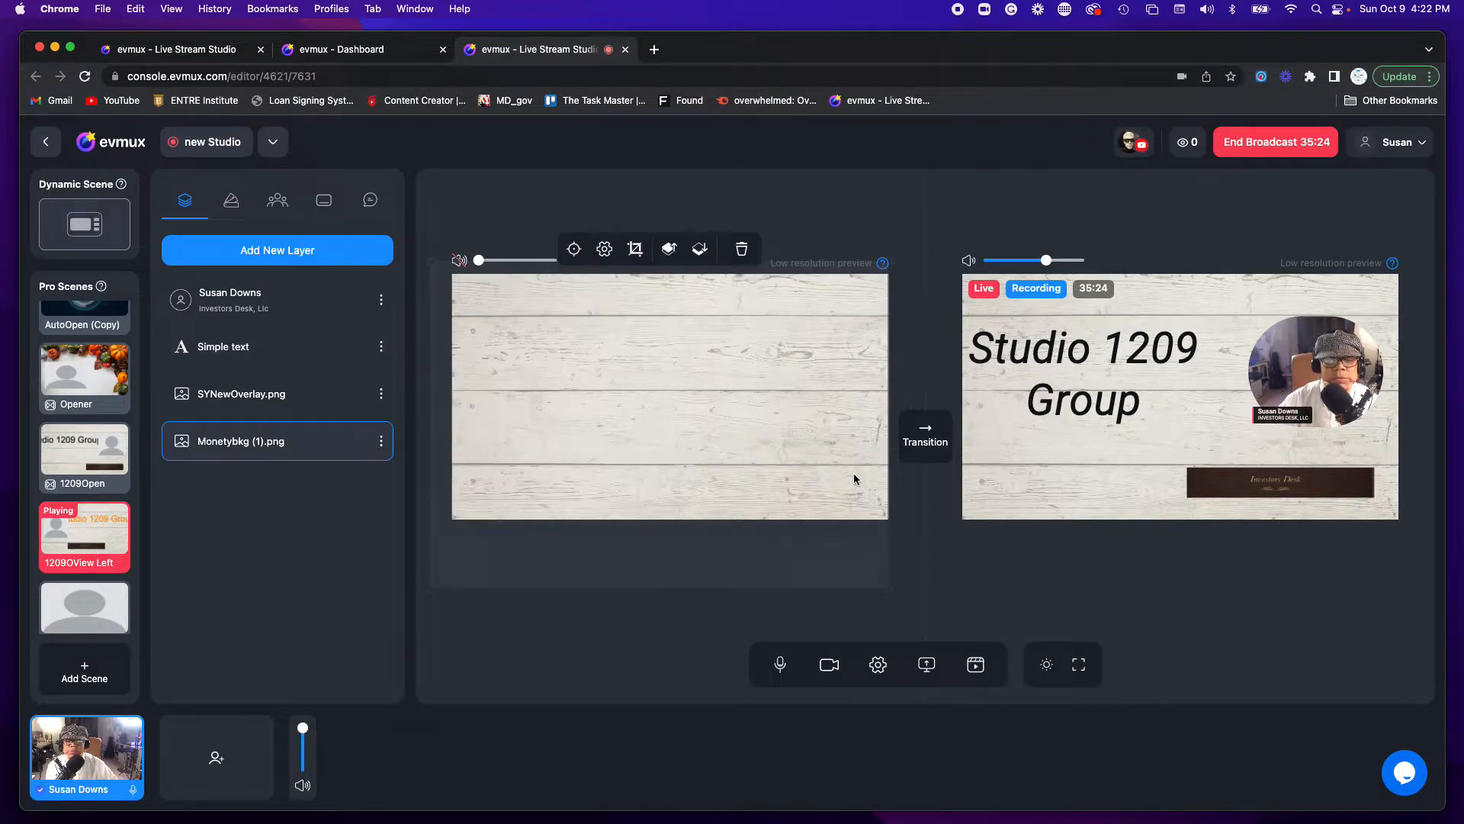
pyautogui.click(368, 569)
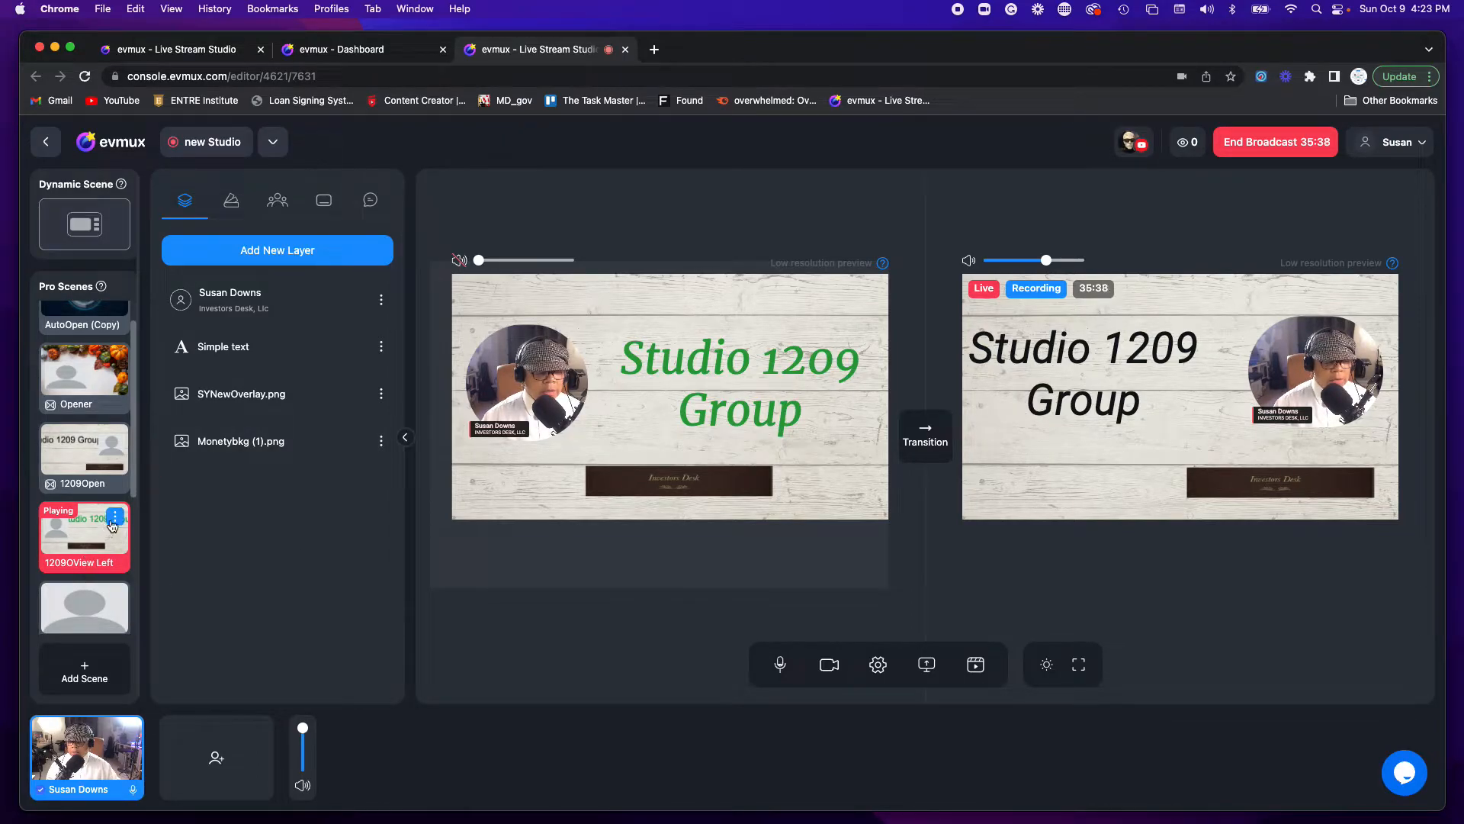
# Transition the edited 1209OView Left scene from the preview to the live output
pyautogui.click(114, 520)
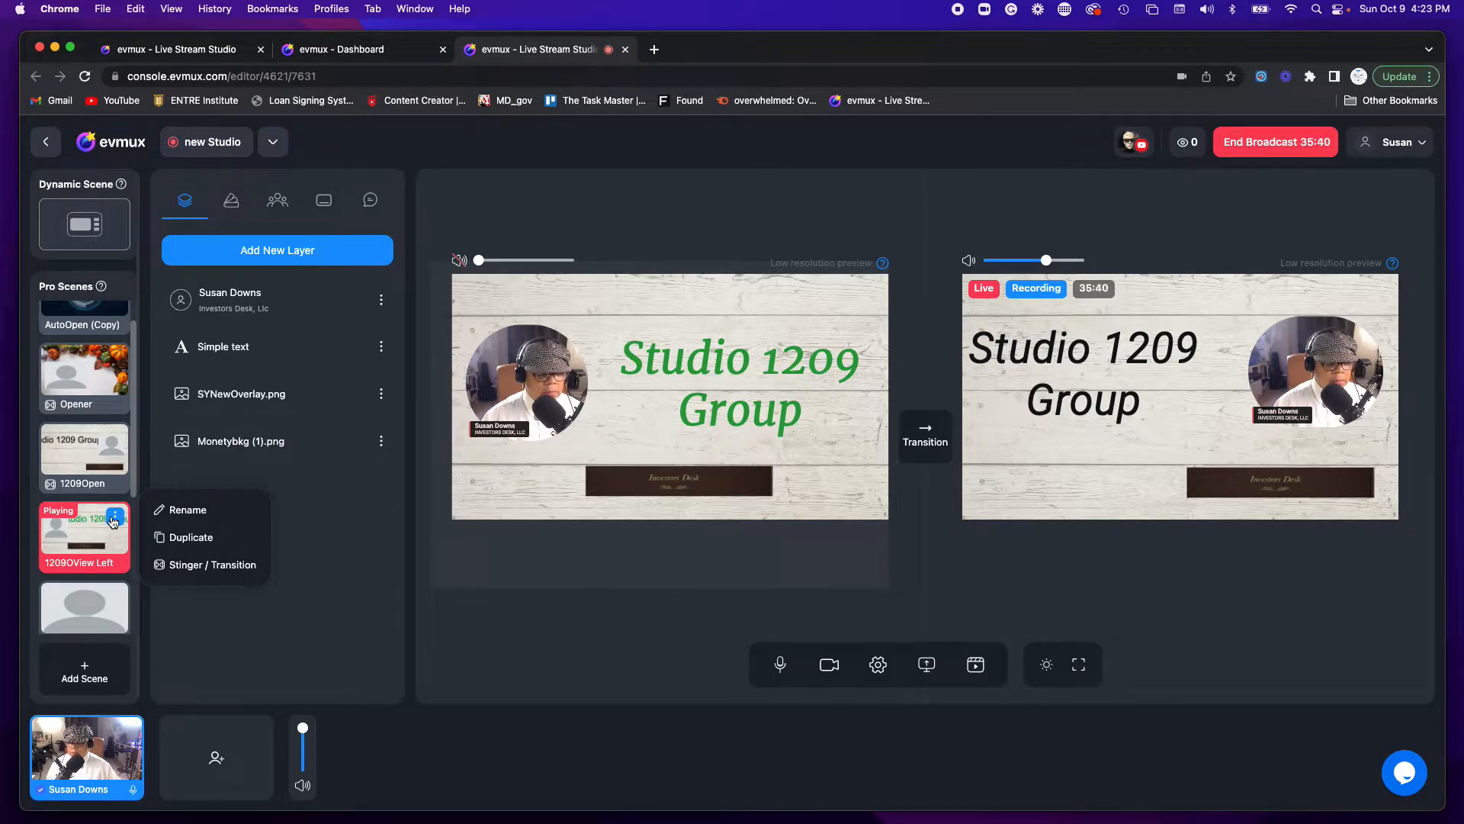
pyautogui.click(328, 538)
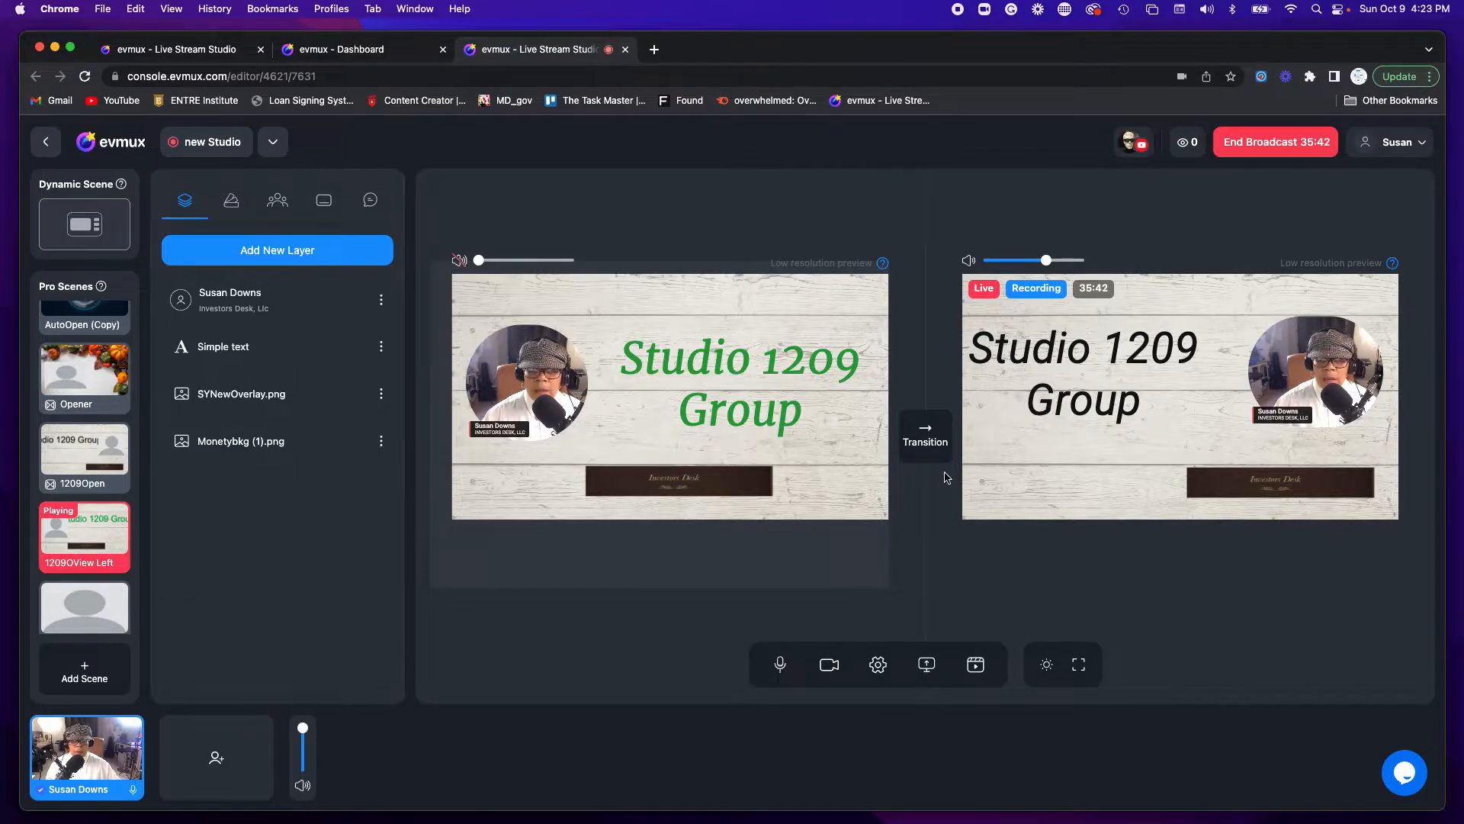
pyautogui.click(933, 446)
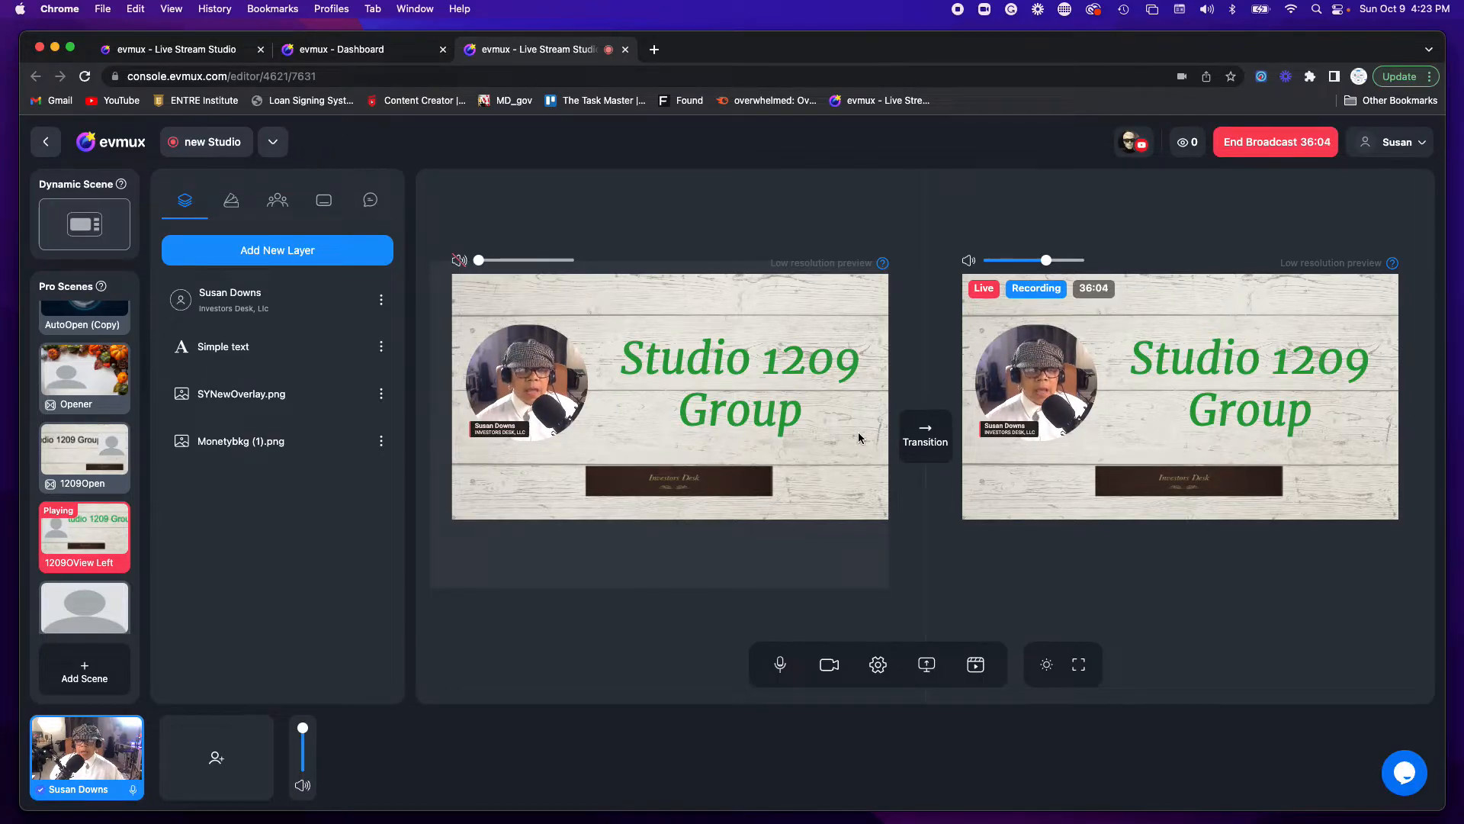
# Widen the preview title's text box slightly and open its position and size settings
pyautogui.click(753, 402)
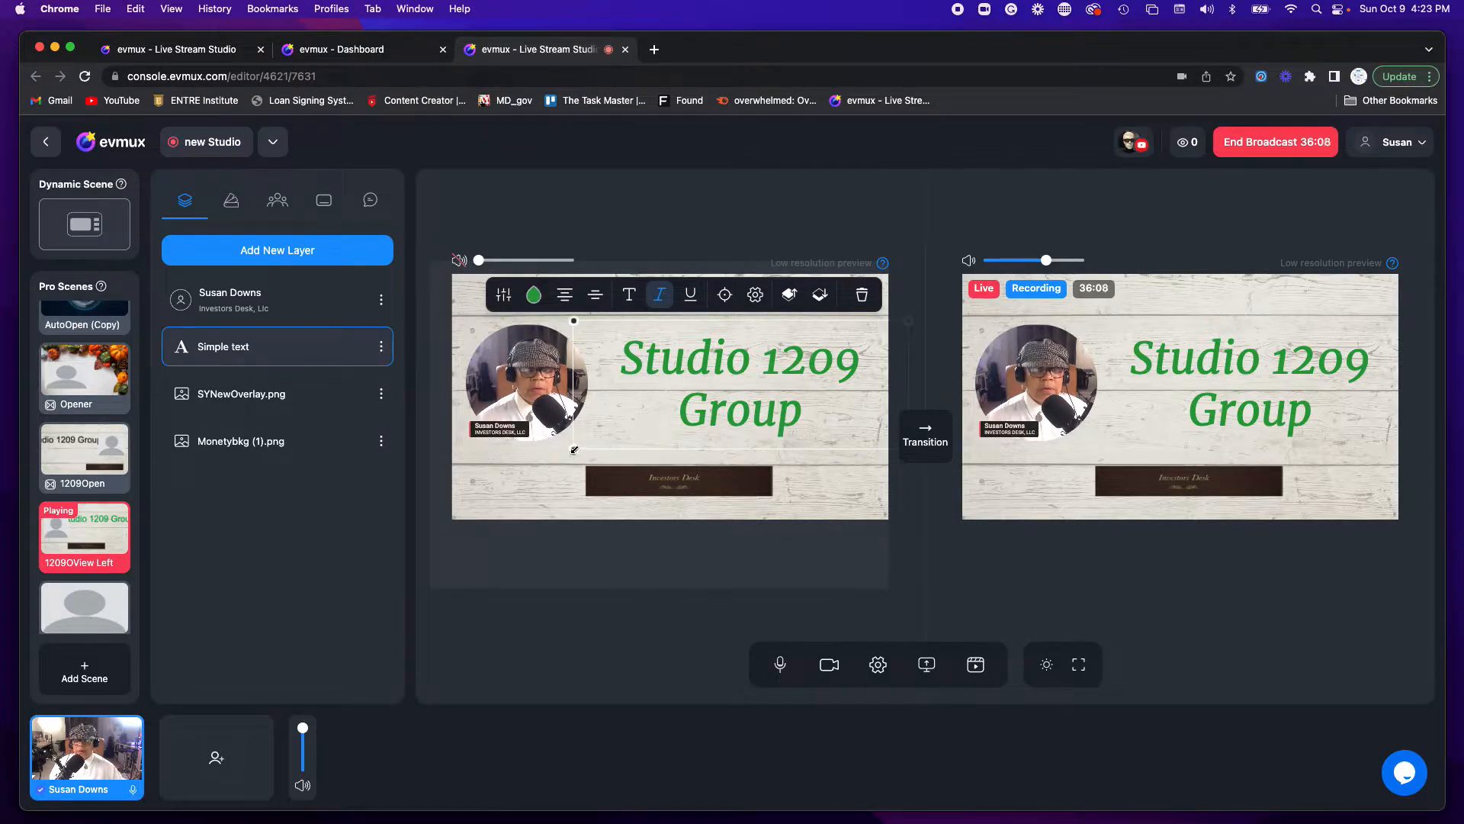
pyautogui.moveTo(573, 449)
pyautogui.mouseDown()
pyautogui.moveTo(566, 393)
pyautogui.moveTo(557, 470)
pyautogui.moveTo(567, 449)
pyautogui.mouseUp()
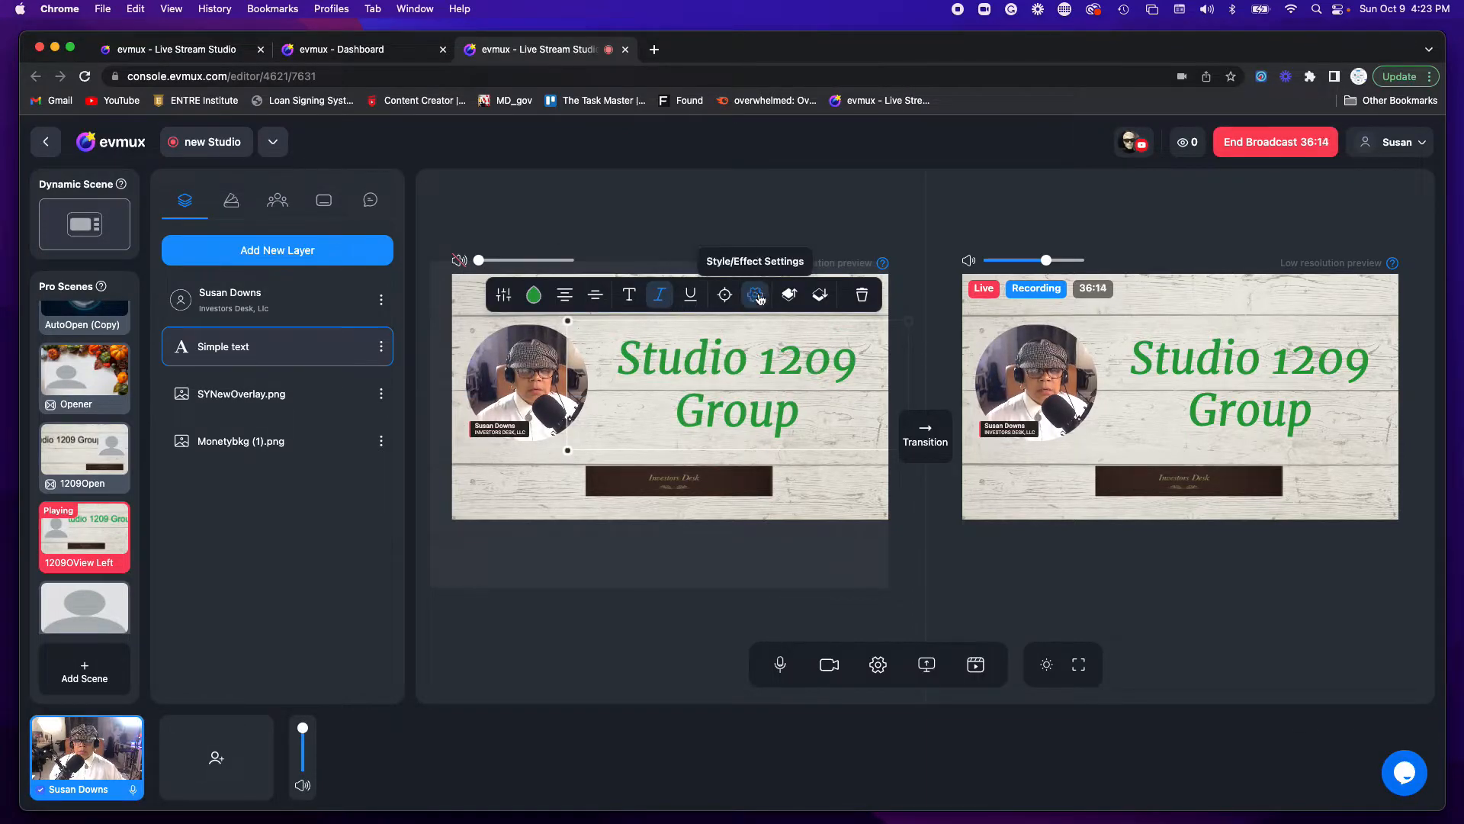
pyautogui.click(726, 297)
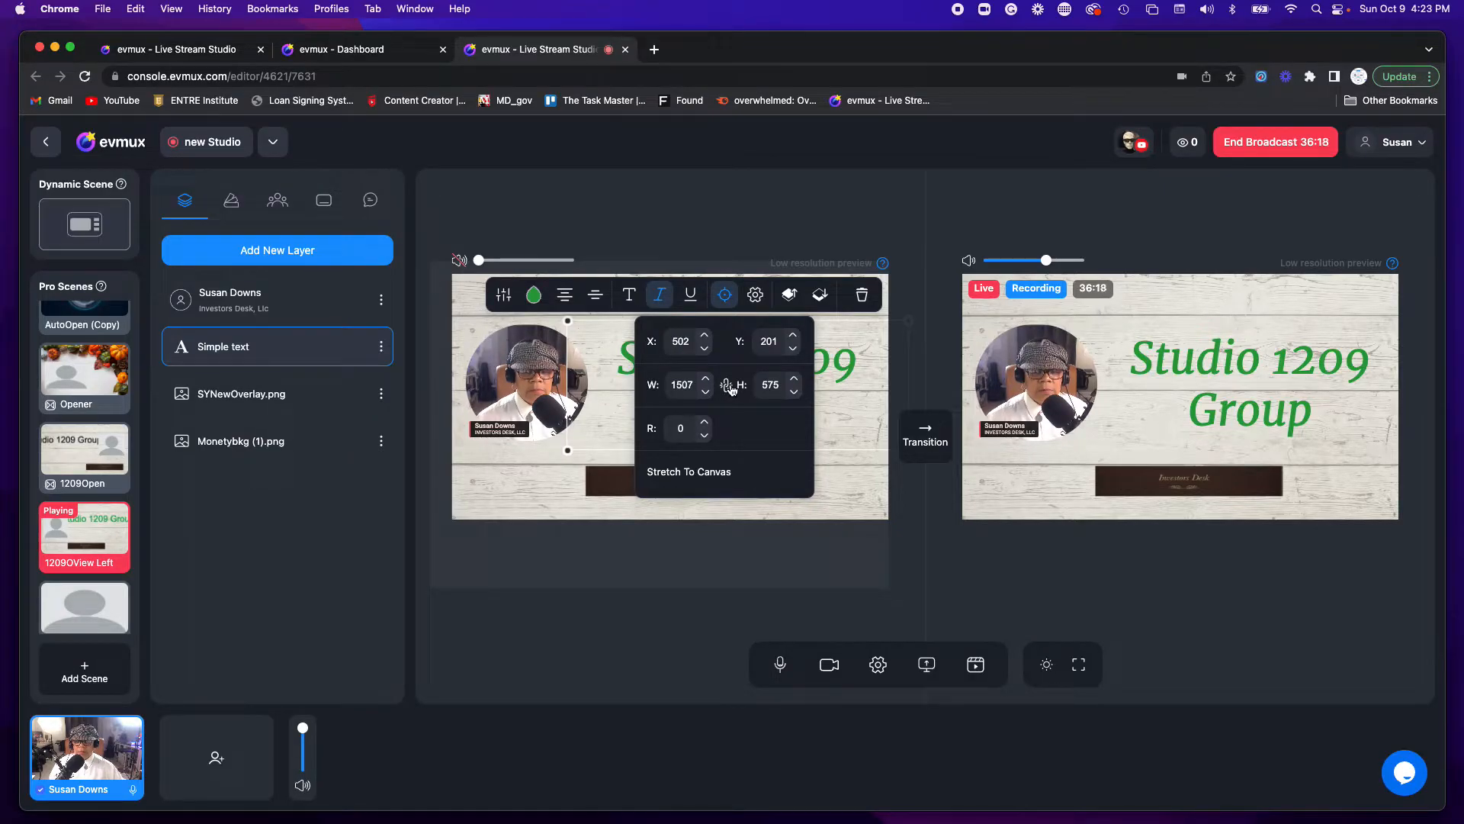
pyautogui.click(537, 466)
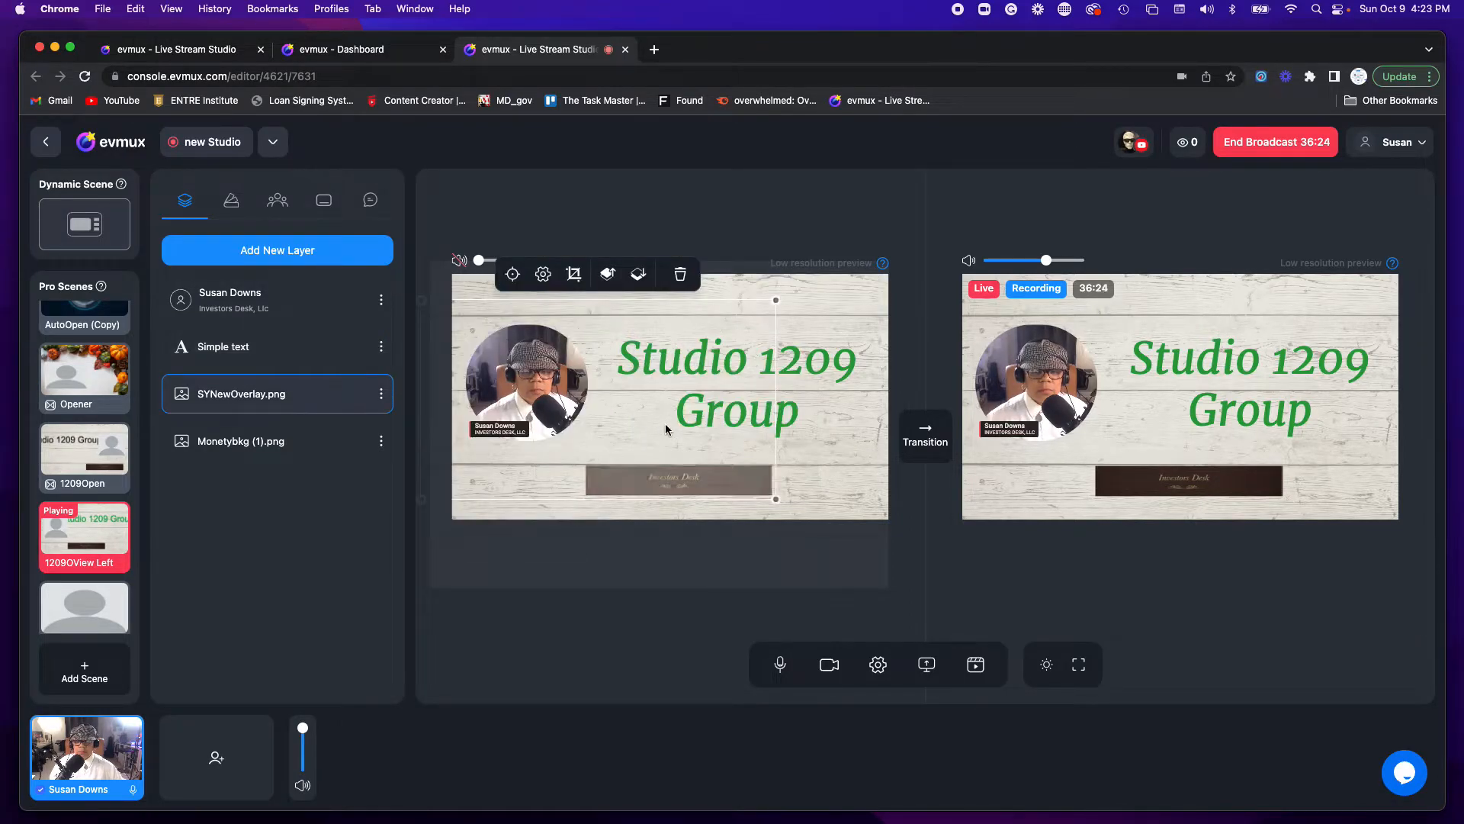
# Resize the title's text box so Studio 1209 Group fits on one line, and move it to the upper edge of the preview canvas
pyautogui.click(820, 389)
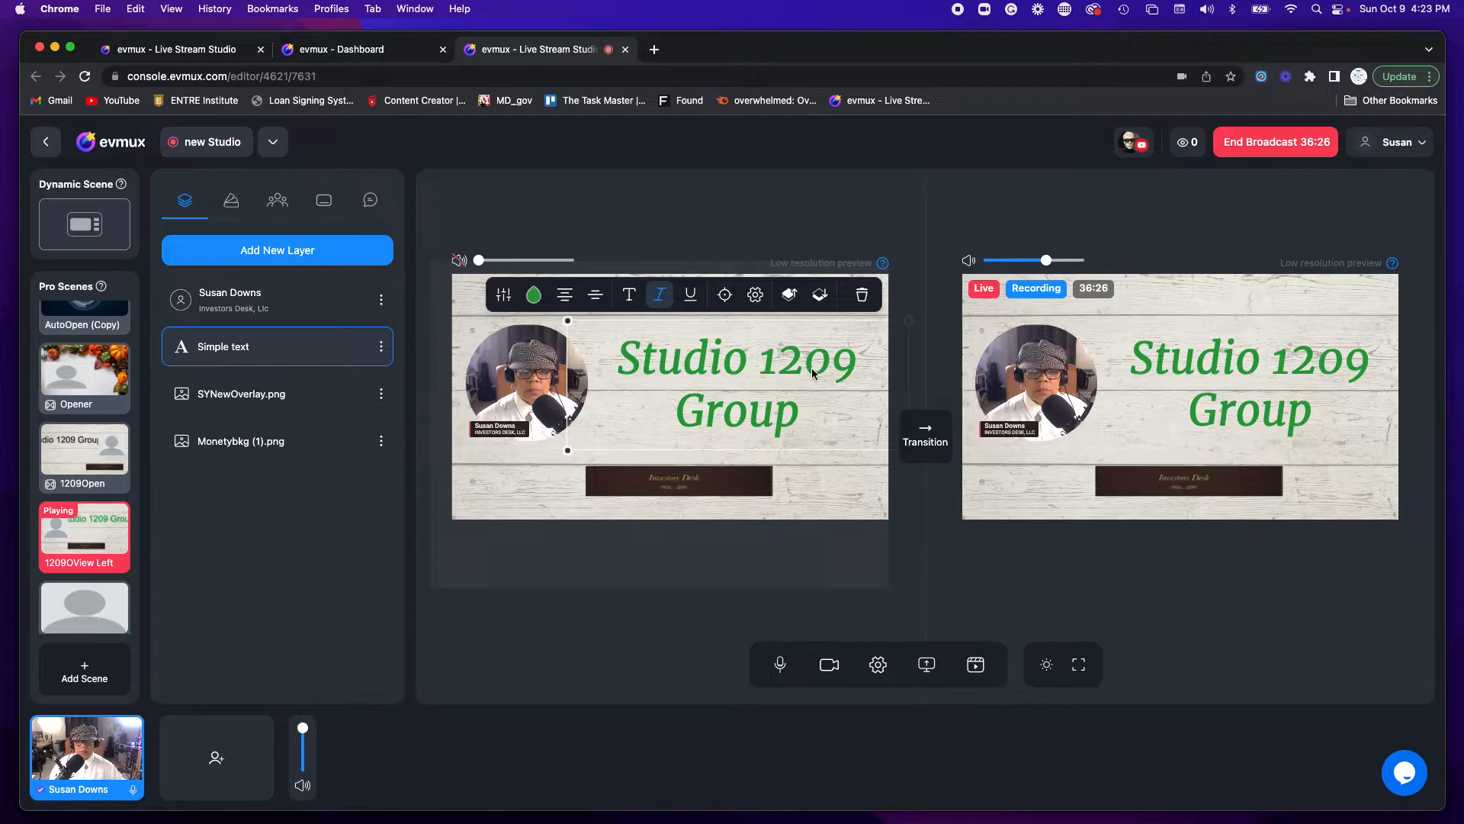
pyautogui.moveTo(569, 451); pyautogui.dragTo(611, 369)
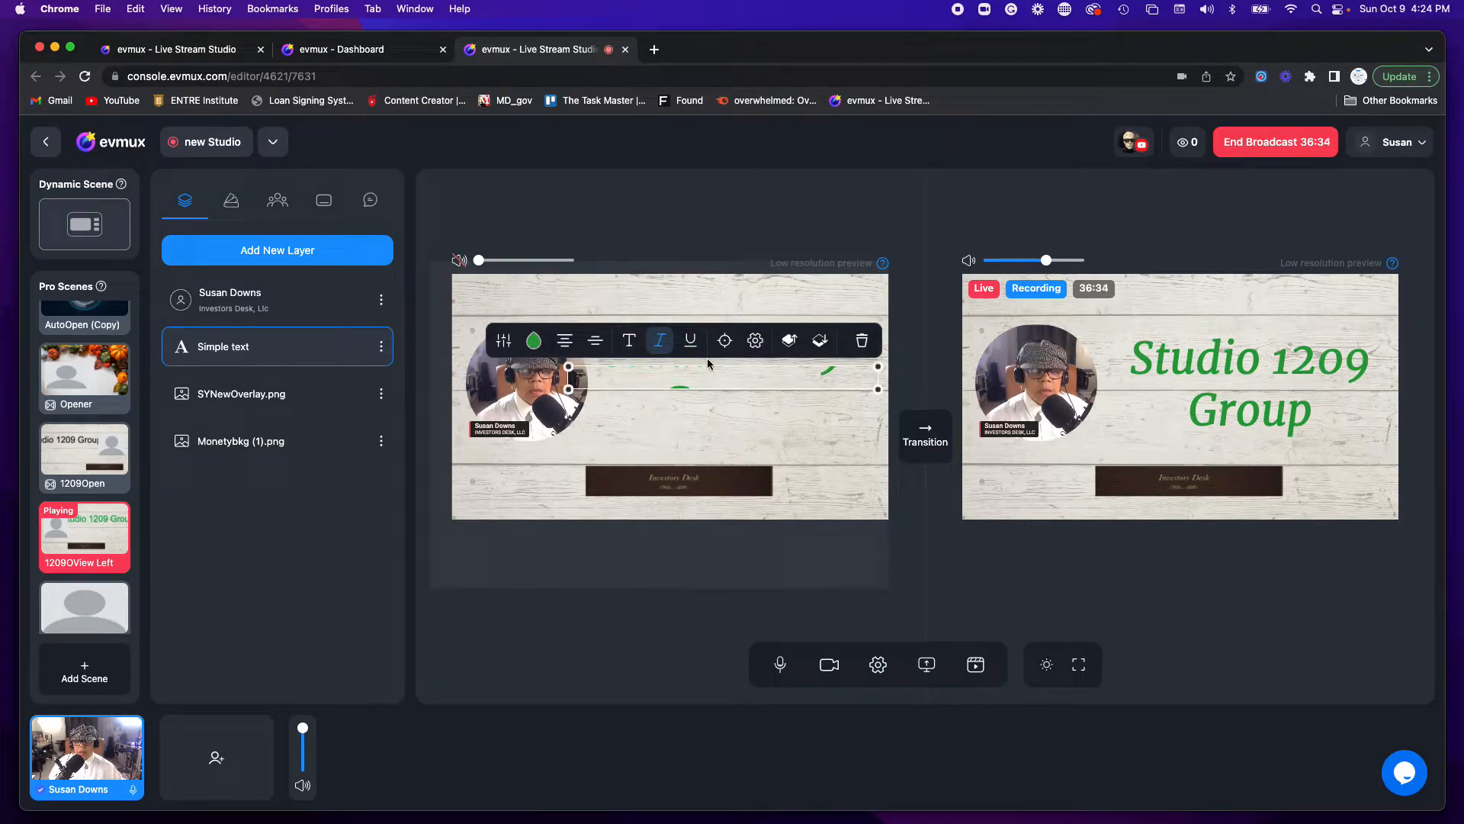
pyautogui.click(725, 340)
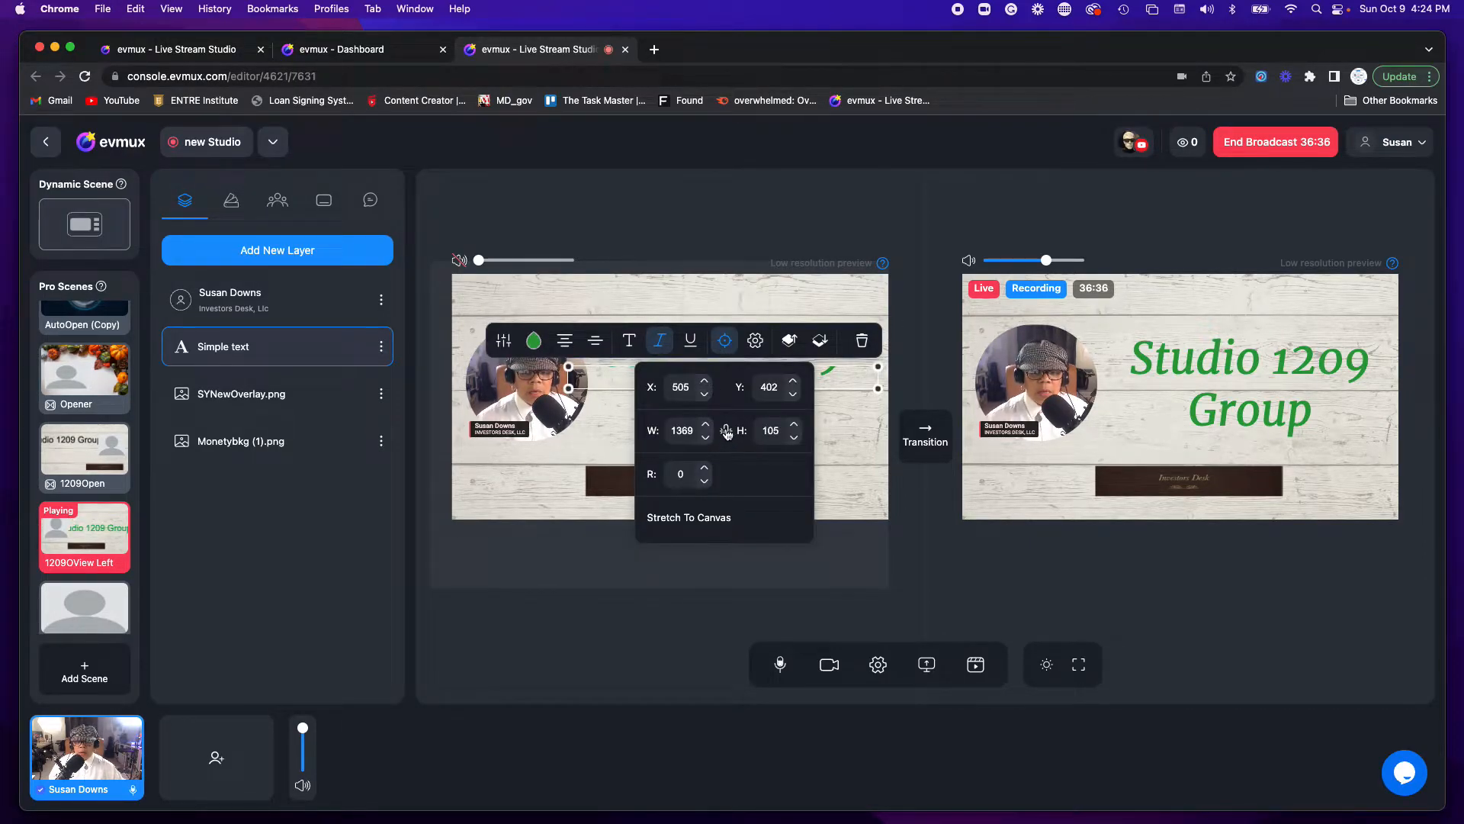
pyautogui.click(596, 435)
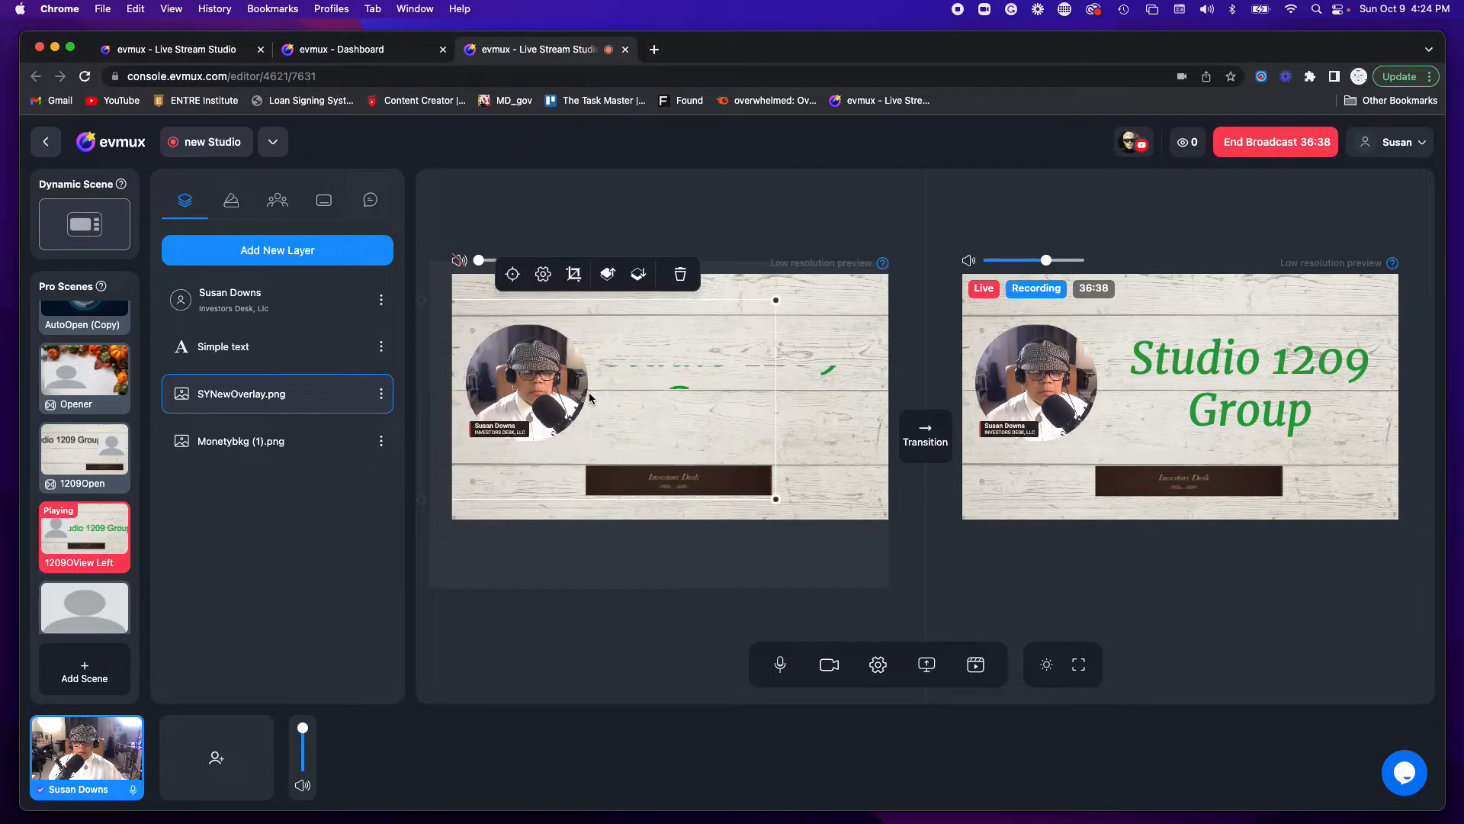
pyautogui.moveTo(569, 388); pyautogui.dragTo(422, 346)
pyautogui.click(725, 382)
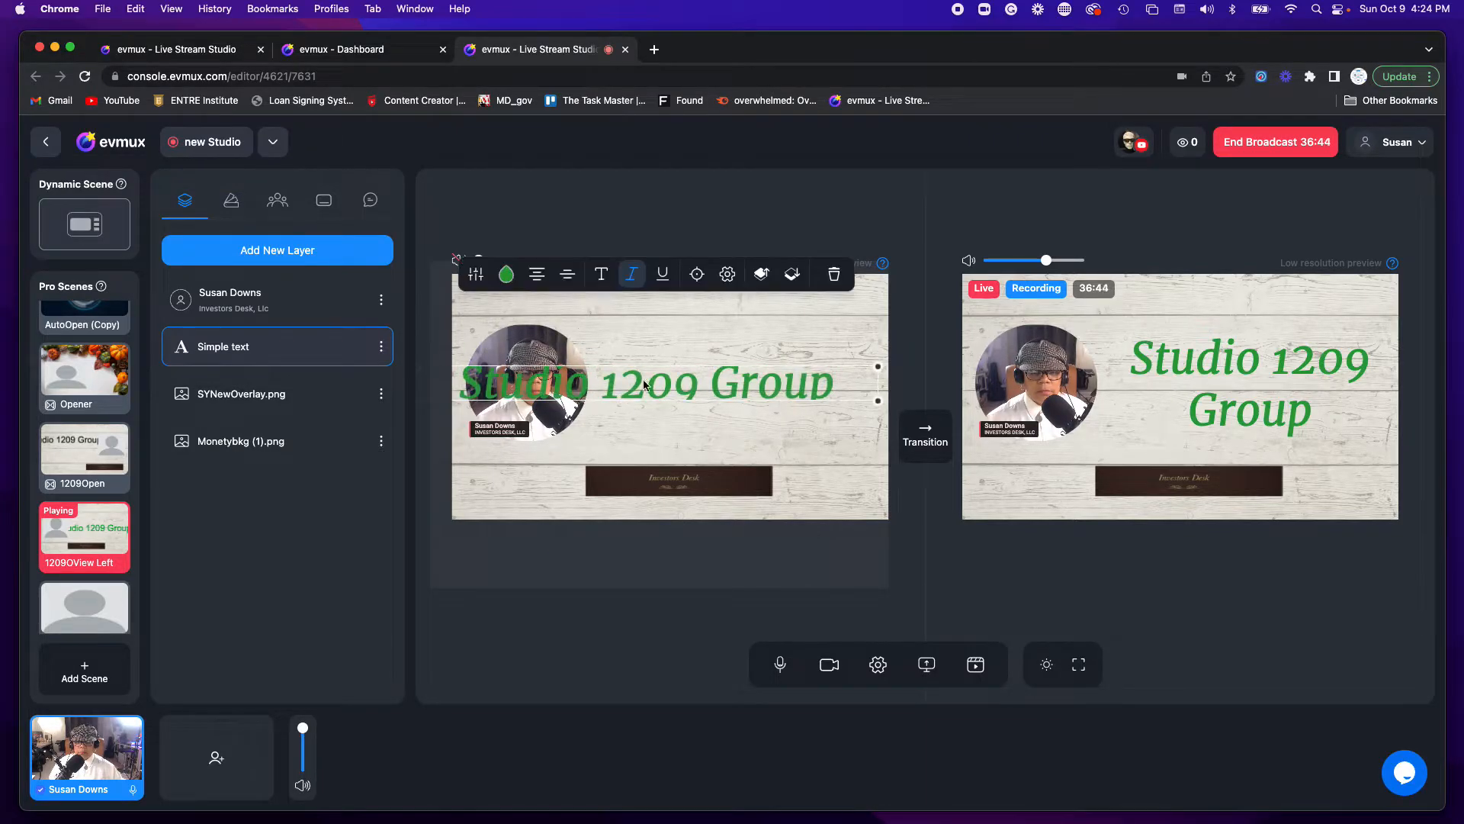
pyautogui.moveTo(879, 403); pyautogui.dragTo(943, 432)
pyautogui.moveTo(761, 387); pyautogui.dragTo(756, 304)
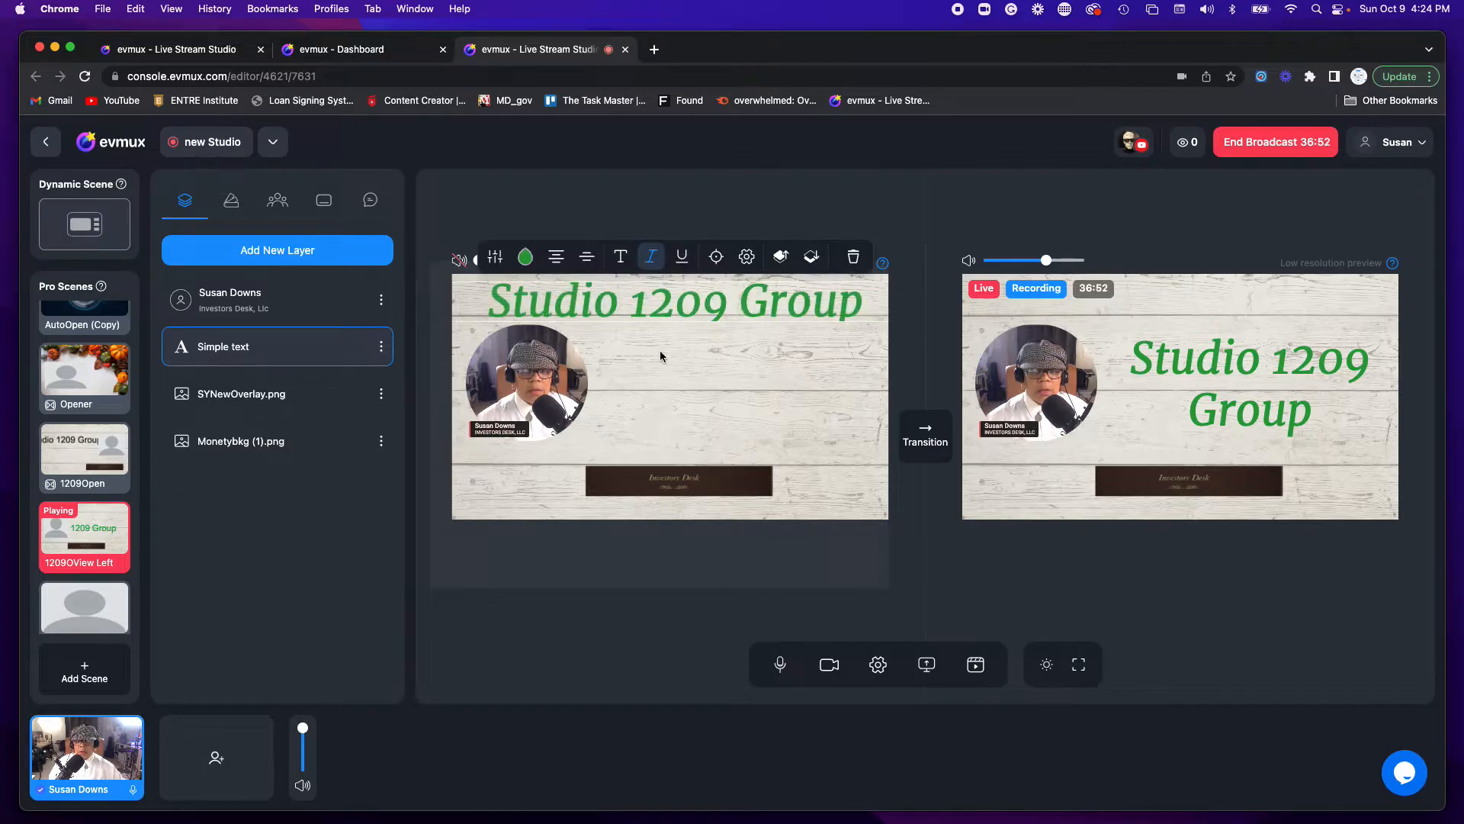
# Move the circular camera layer to the canvas centre beneath the title and lower the SYNewOverlay.png banner to the canvas's bottom edge
pyautogui.click(543, 377)
pyautogui.moveTo(543, 377); pyautogui.dragTo(702, 389)
pyautogui.moveTo(696, 487); pyautogui.dragTo(696, 508)
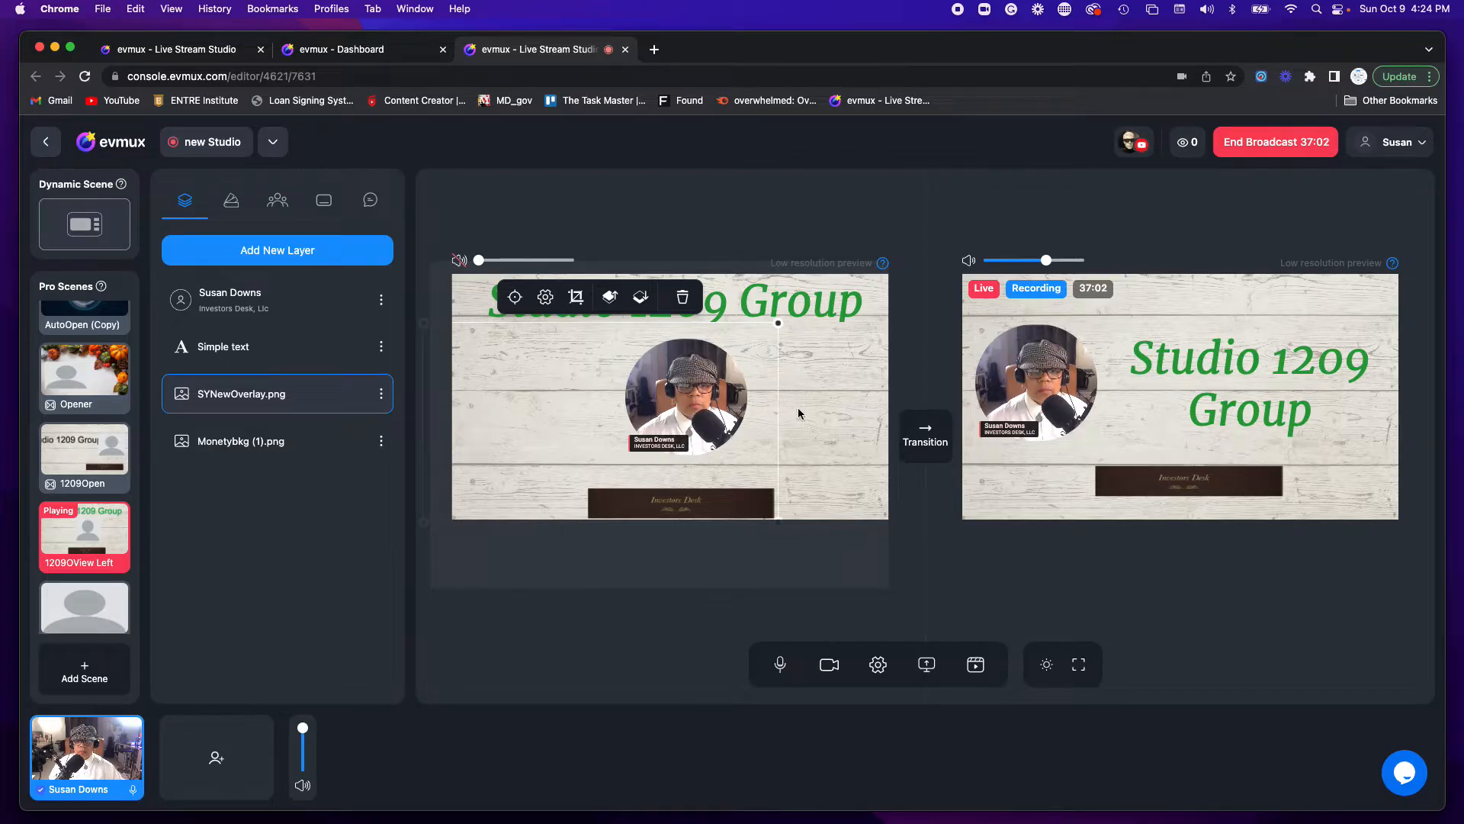
pyautogui.click(818, 406)
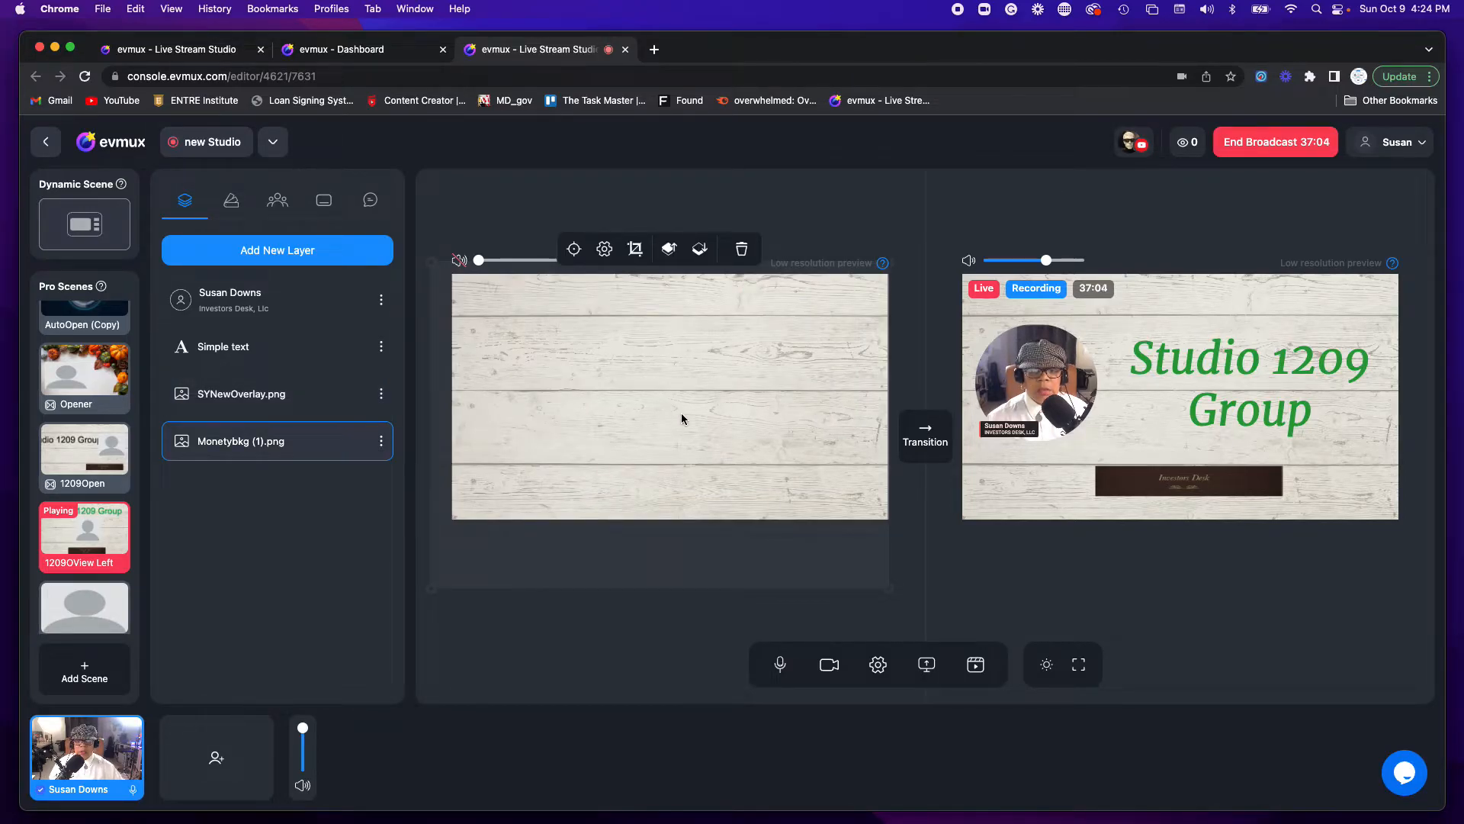
# Enlarge and widen the camera layer, and centre it between the title and the banner
pyautogui.click(297, 300)
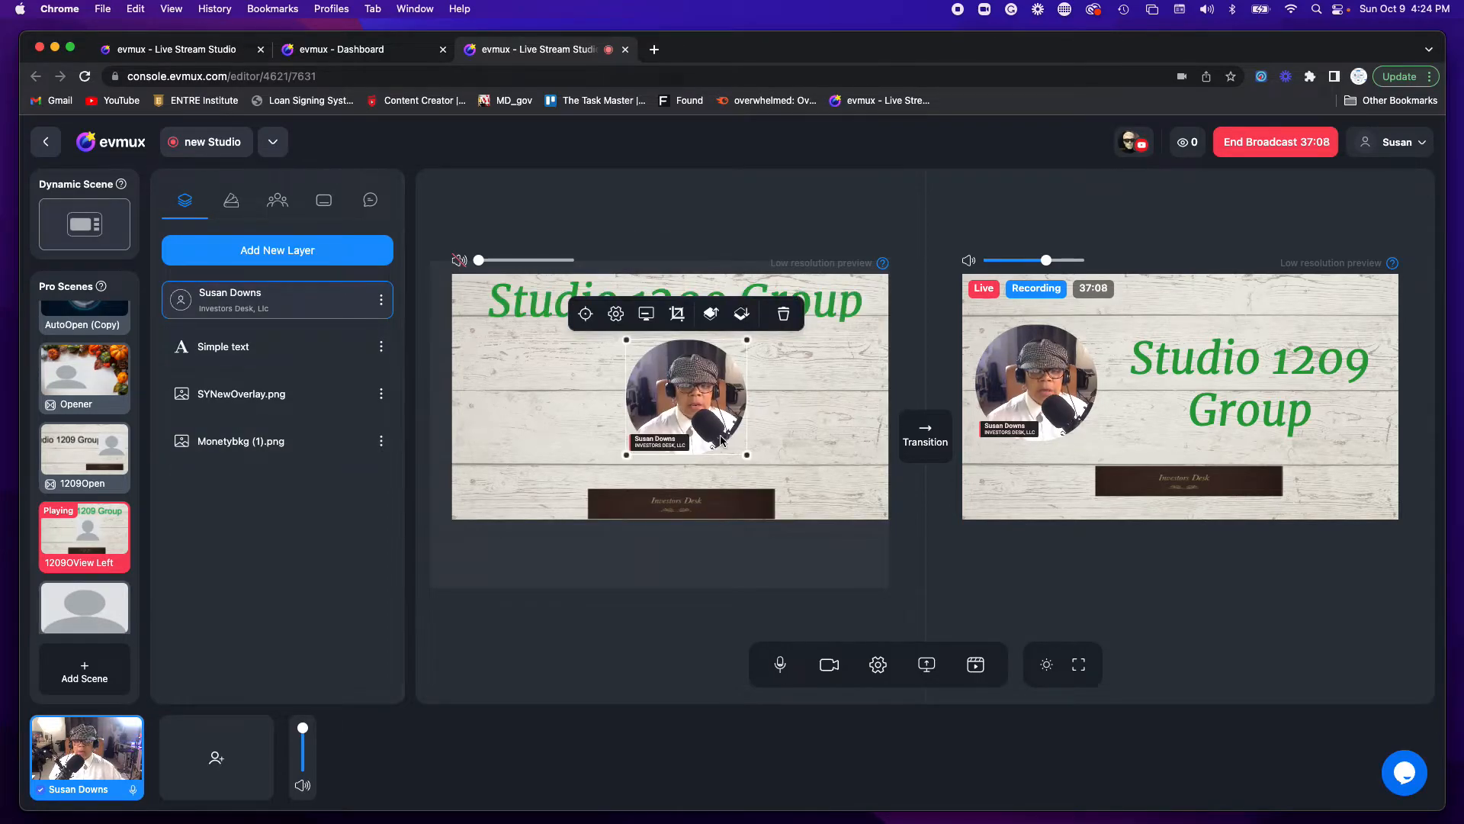
pyautogui.moveTo(747, 455); pyautogui.dragTo(799, 489)
pyautogui.moveTo(738, 417); pyautogui.dragTo(710, 412)
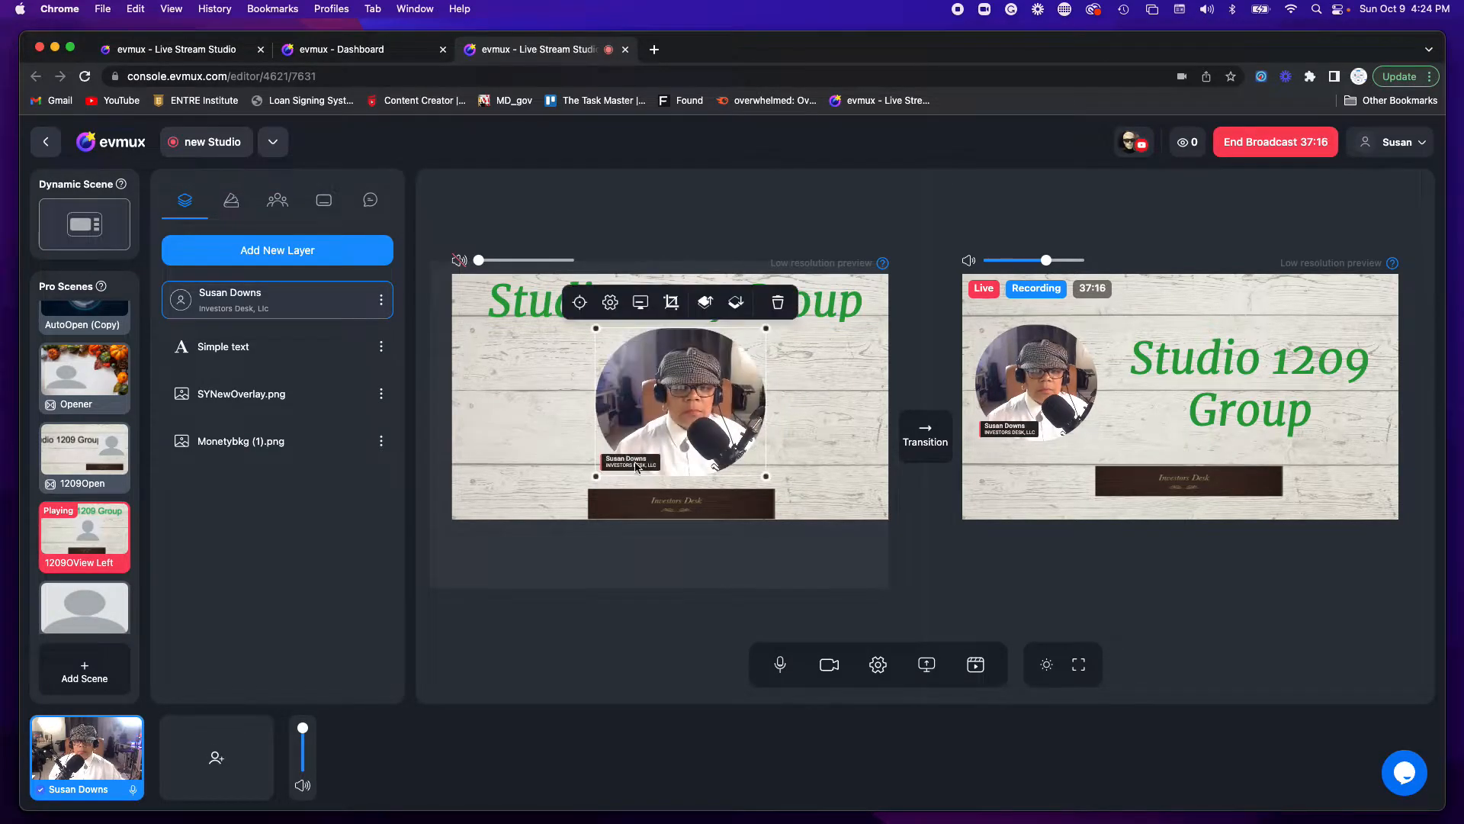
pyautogui.moveTo(597, 477); pyautogui.dragTo(573, 477)
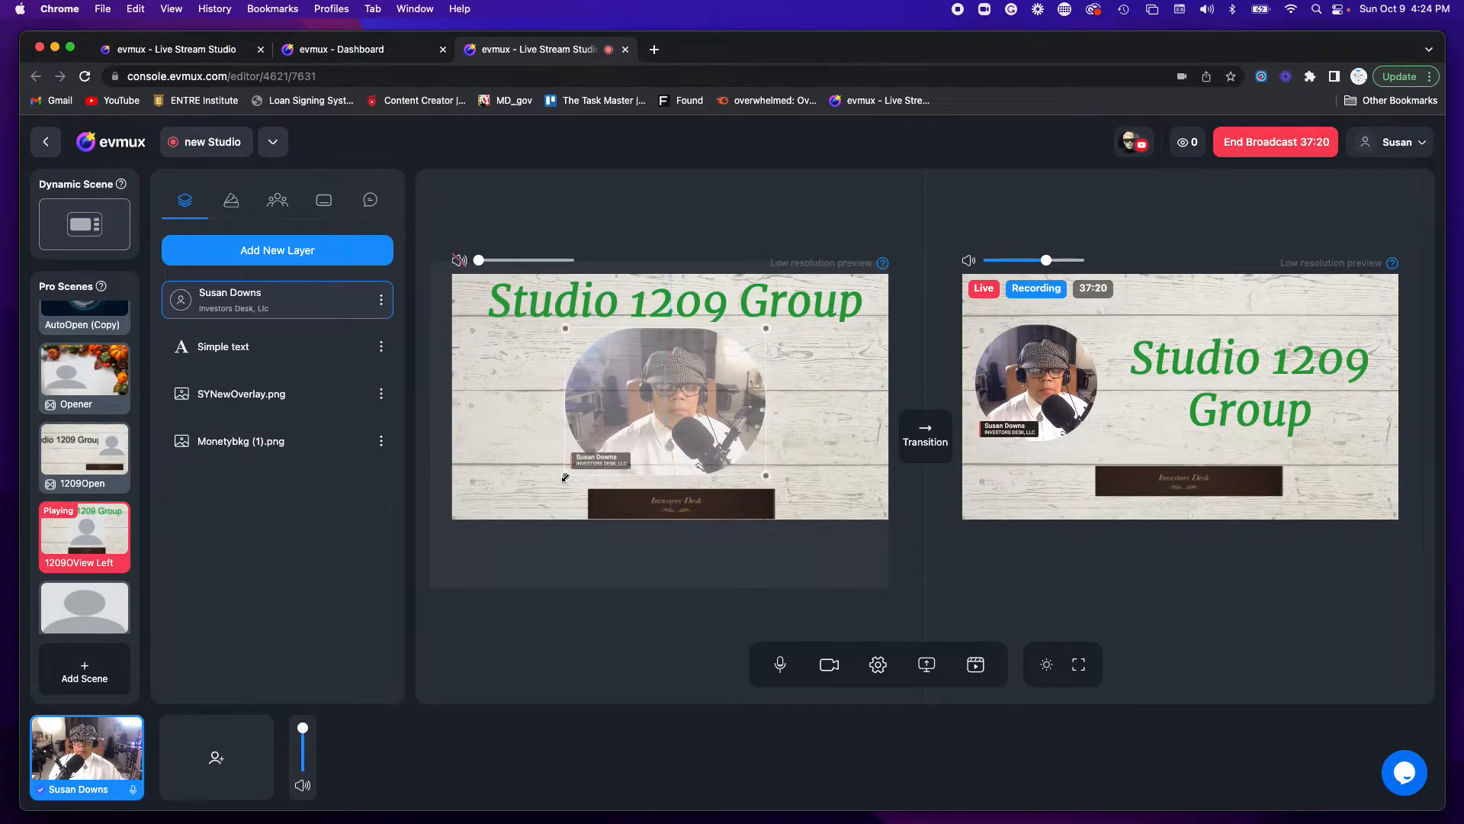
pyautogui.moveTo(693, 433)
pyautogui.mouseDown()
pyautogui.moveTo(710, 436)
pyautogui.moveTo(697, 427)
pyautogui.mouseUp()
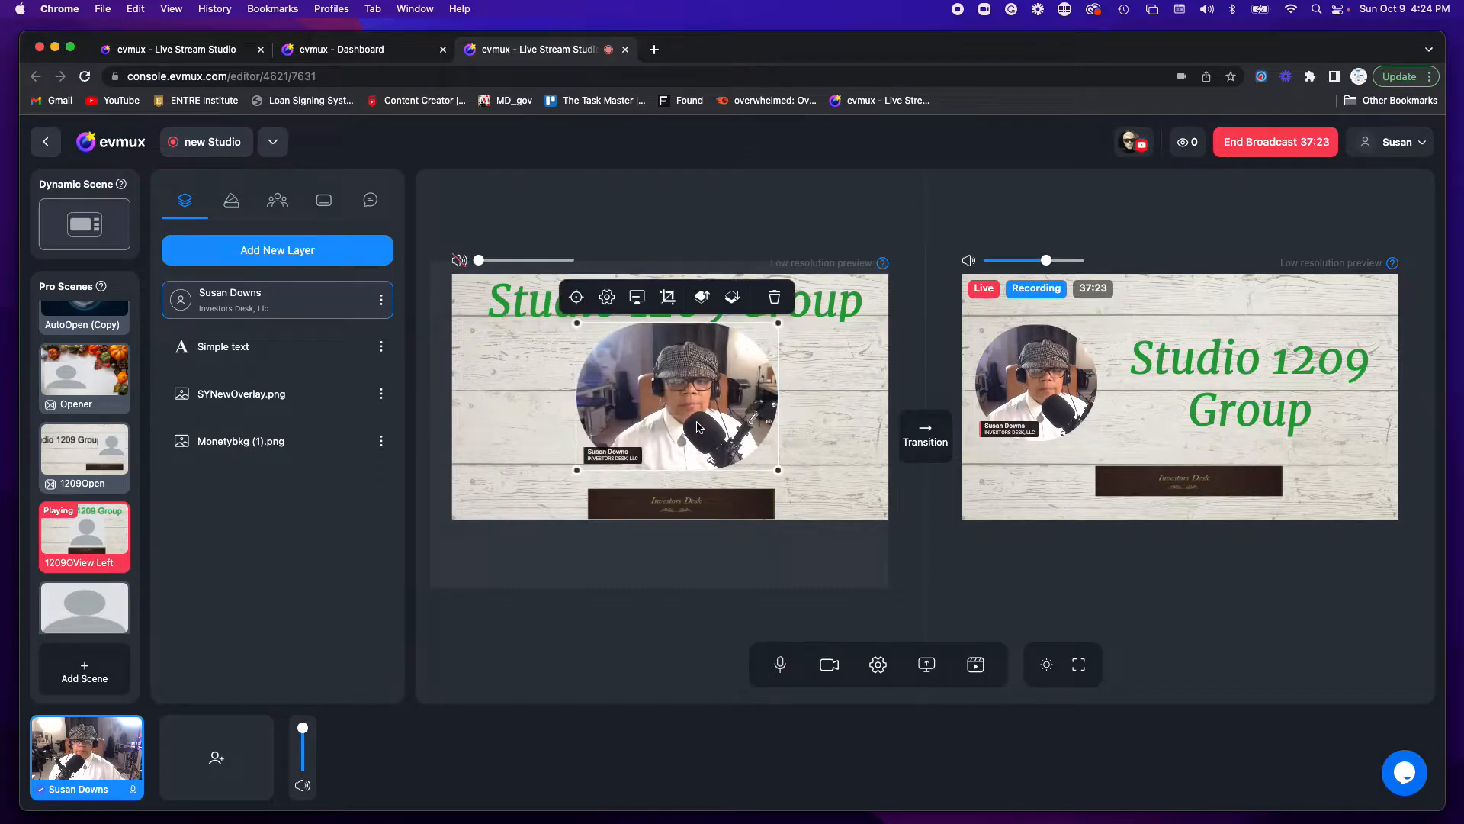
pyautogui.click(818, 475)
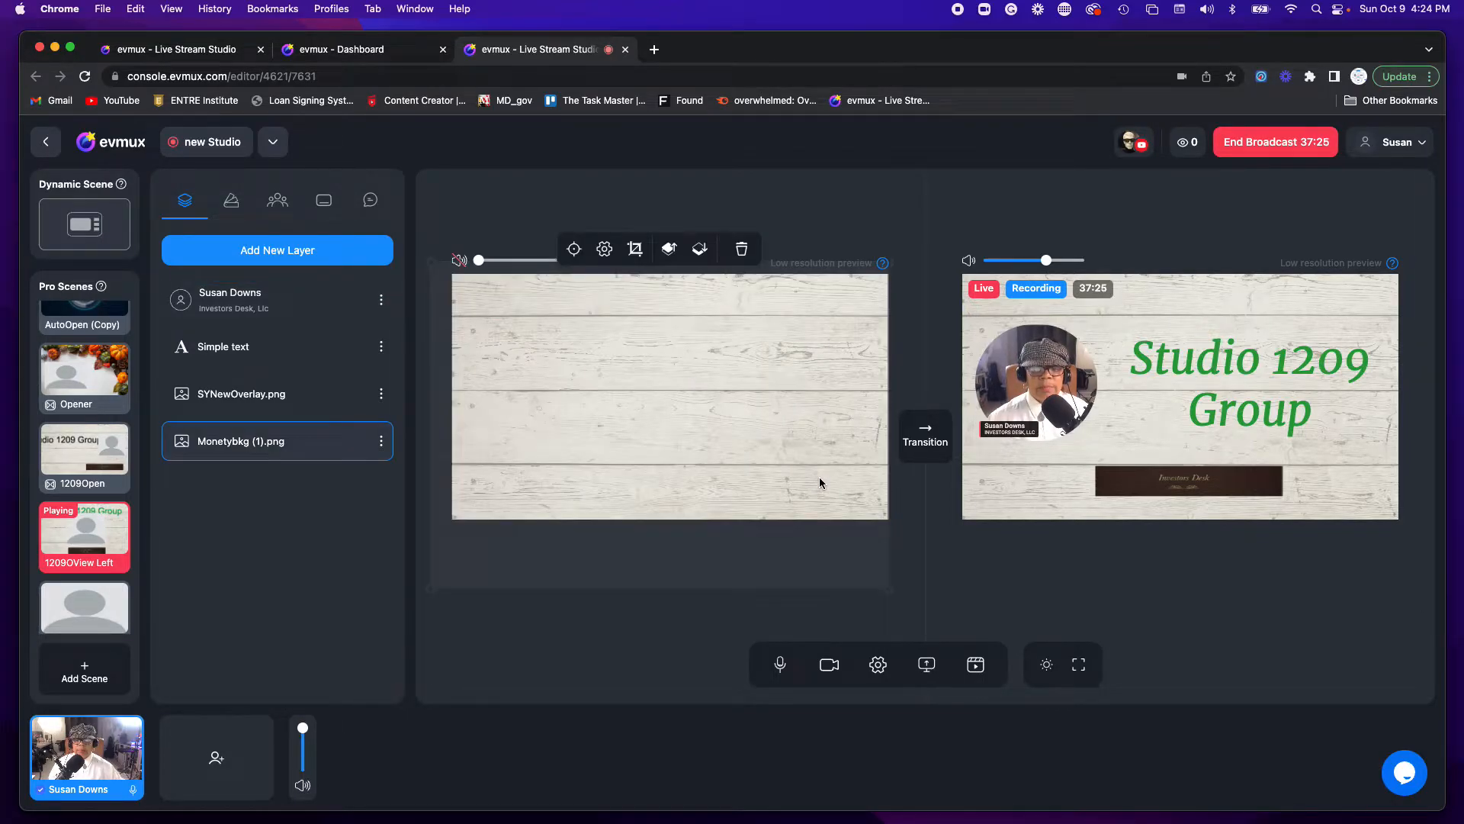
pyautogui.click(290, 295)
pyautogui.click(967, 591)
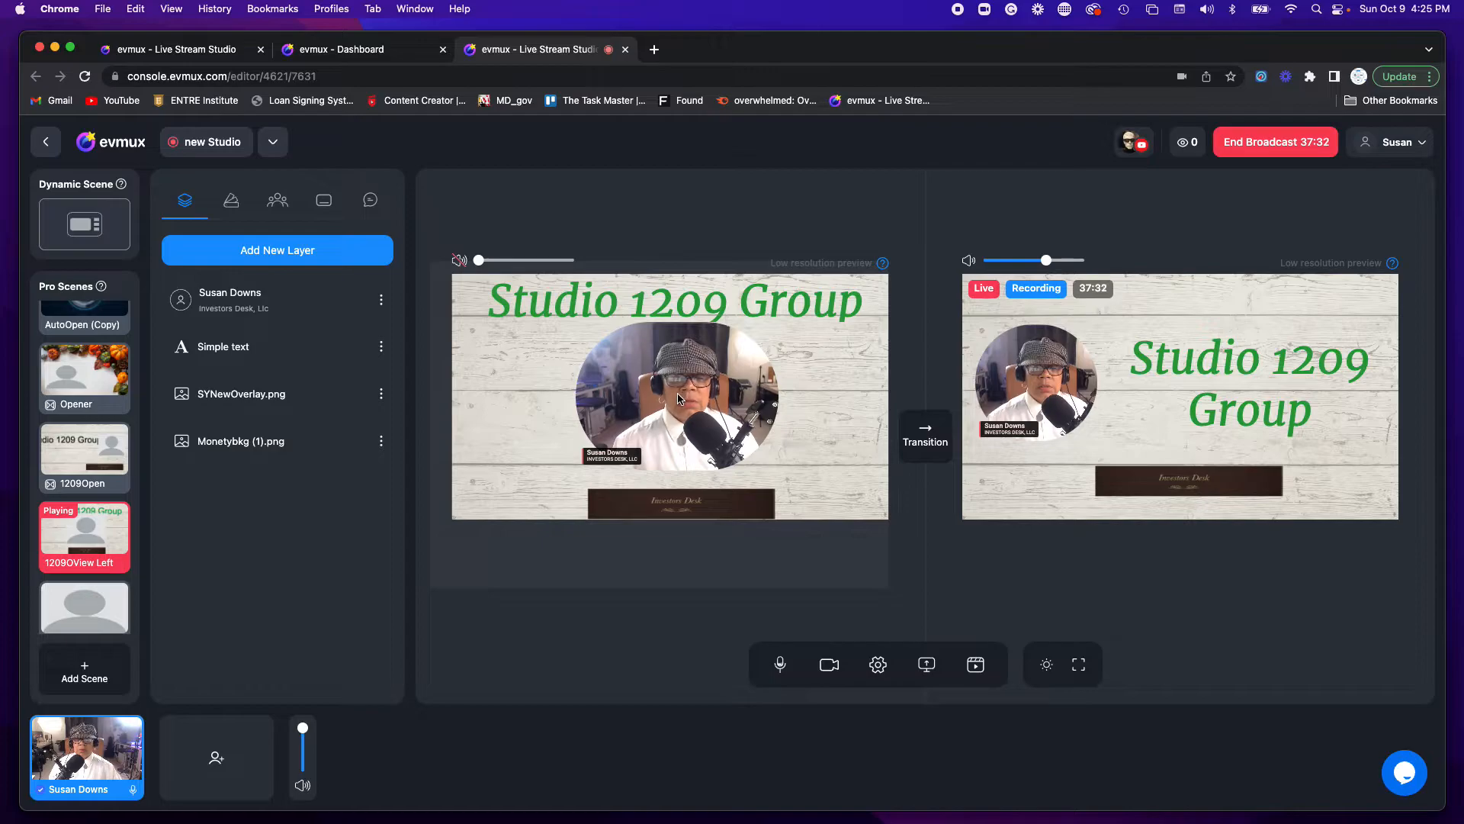
# Reduce the camera layer's round corners to the minimum for a rectangular frame
pyautogui.click(704, 421)
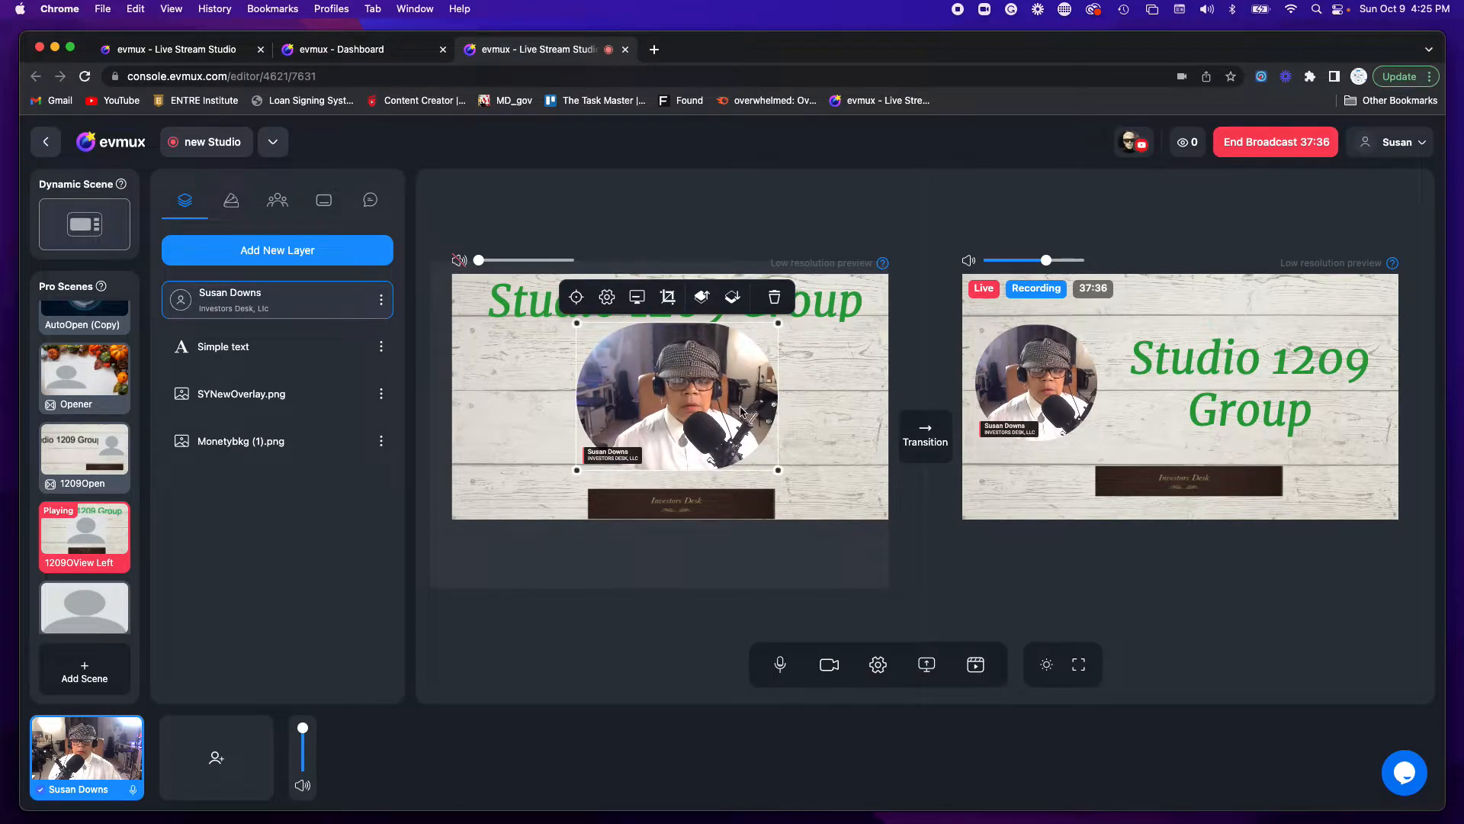
pyautogui.click(607, 302)
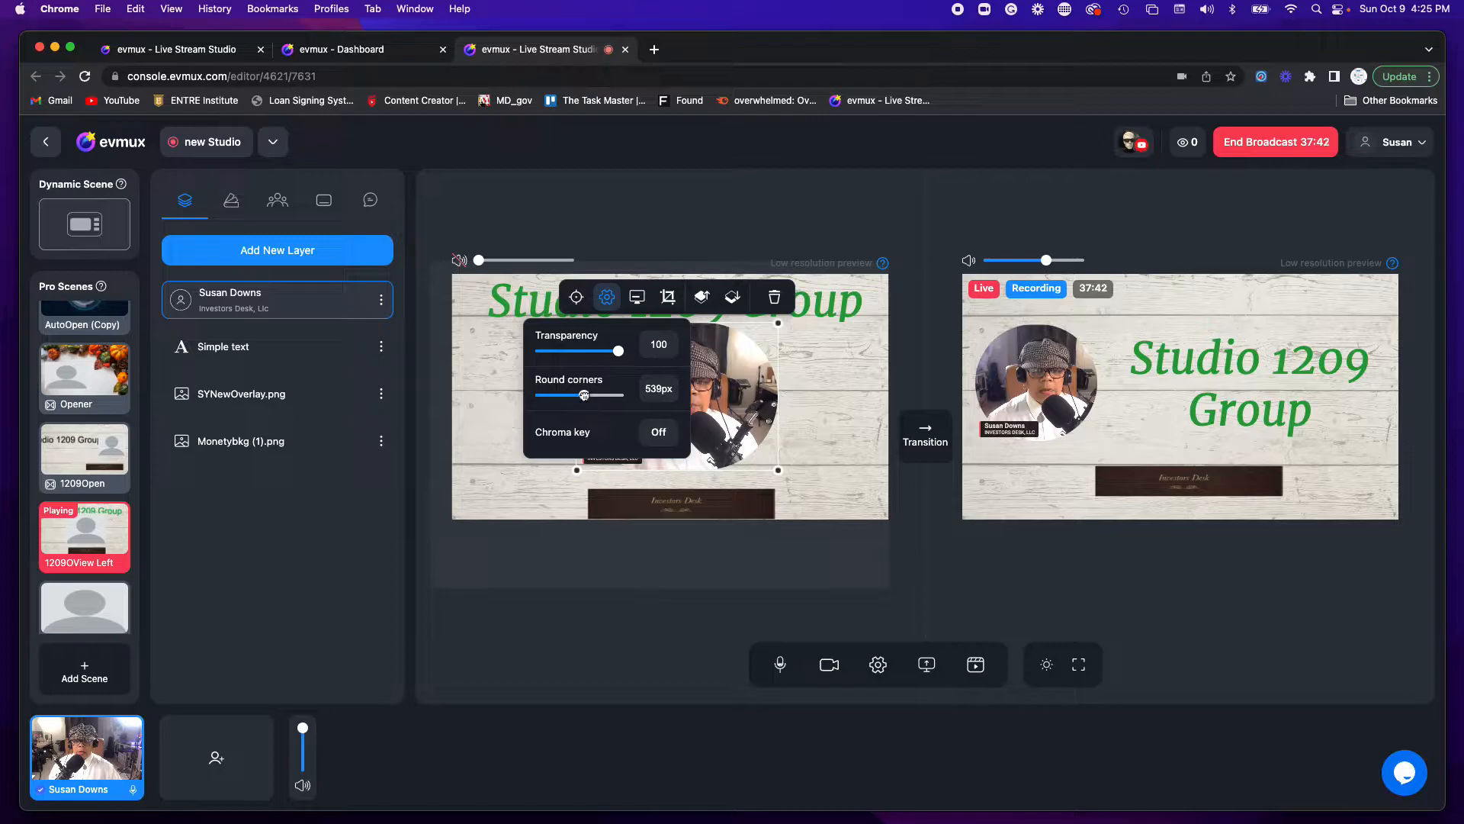
pyautogui.moveTo(584, 395); pyautogui.dragTo(538, 394)
pyautogui.click(831, 421)
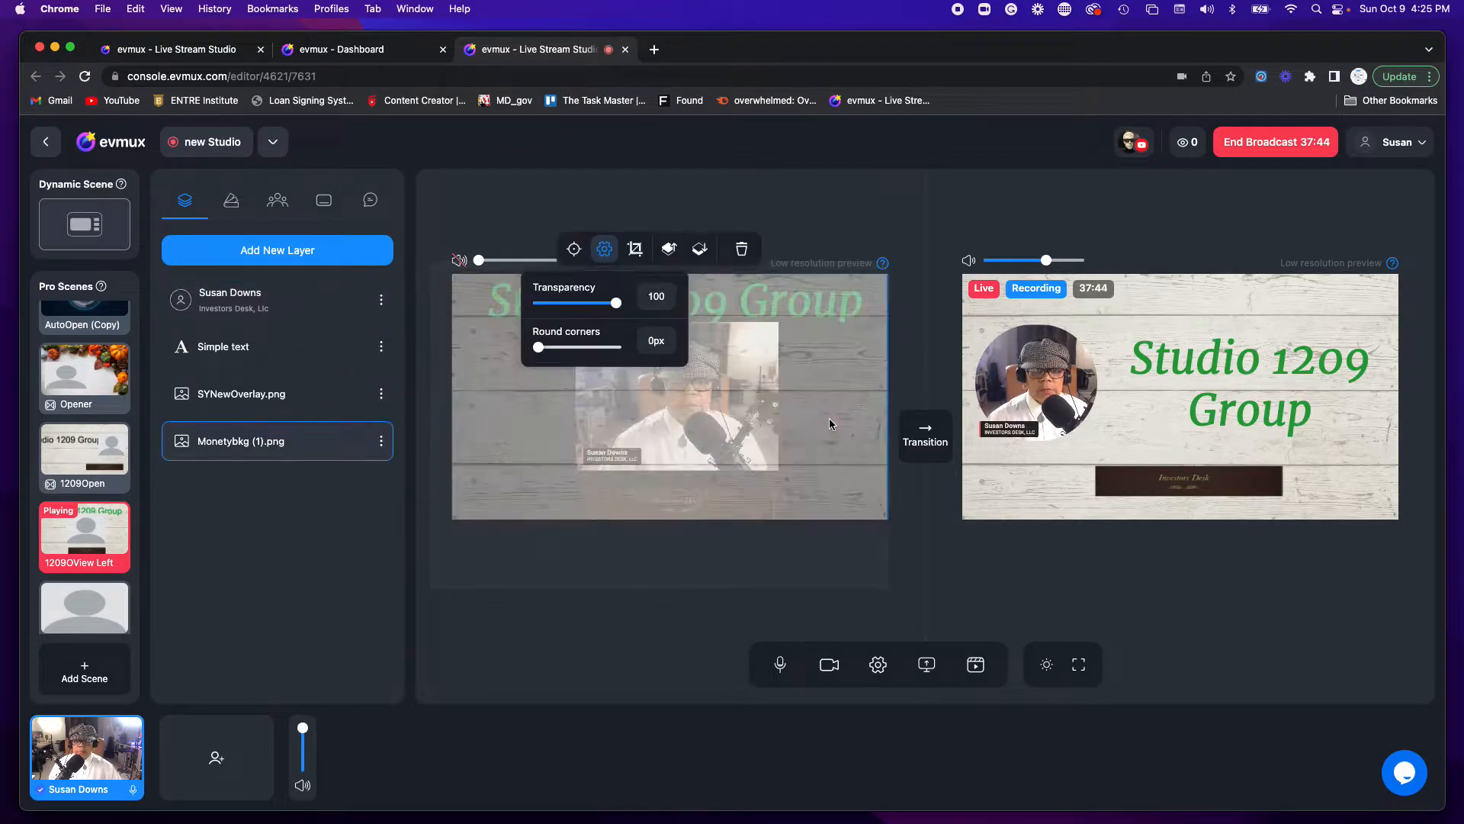
pyautogui.click(424, 339)
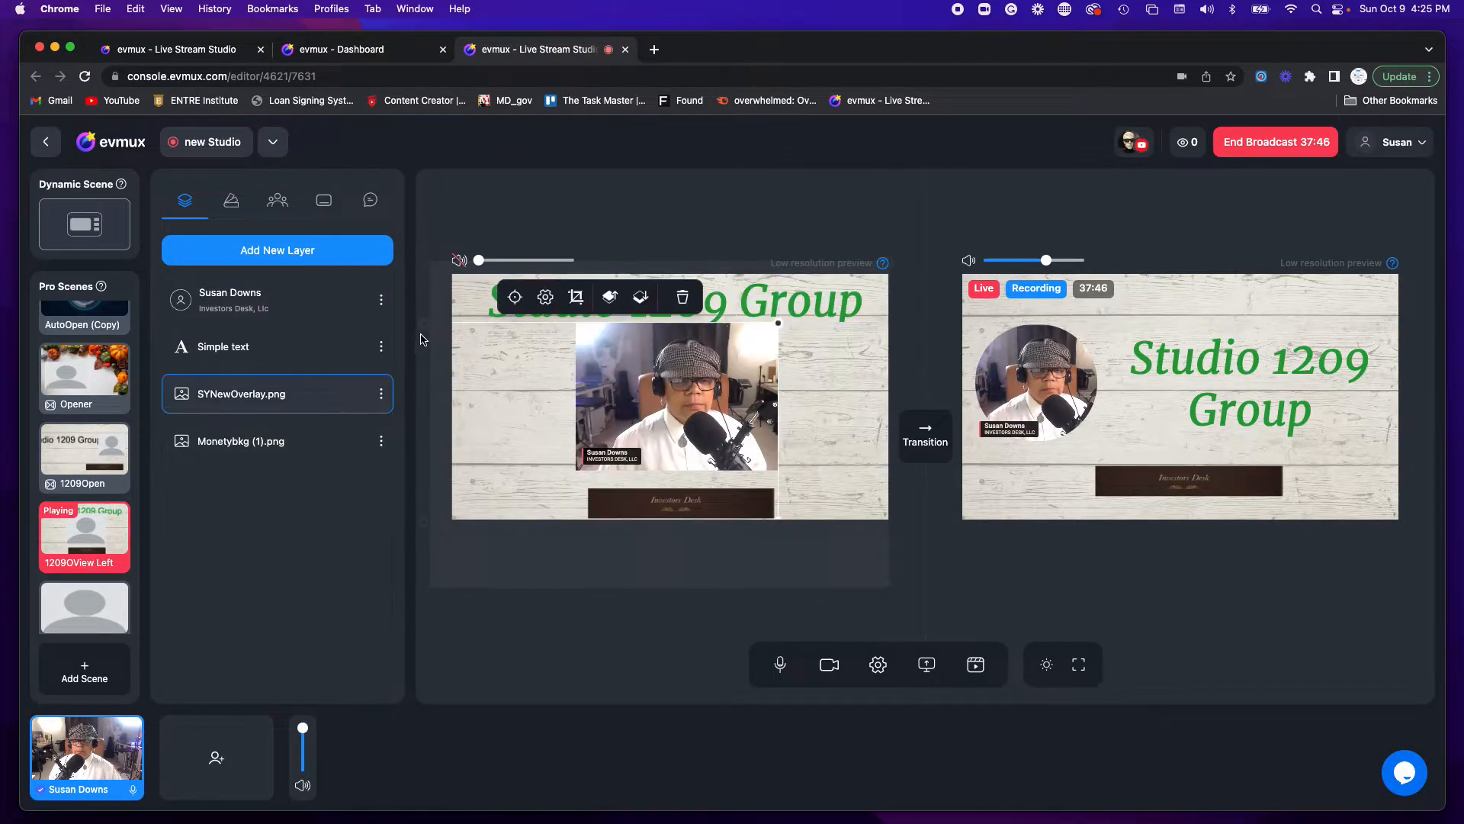
pyautogui.click(850, 582)
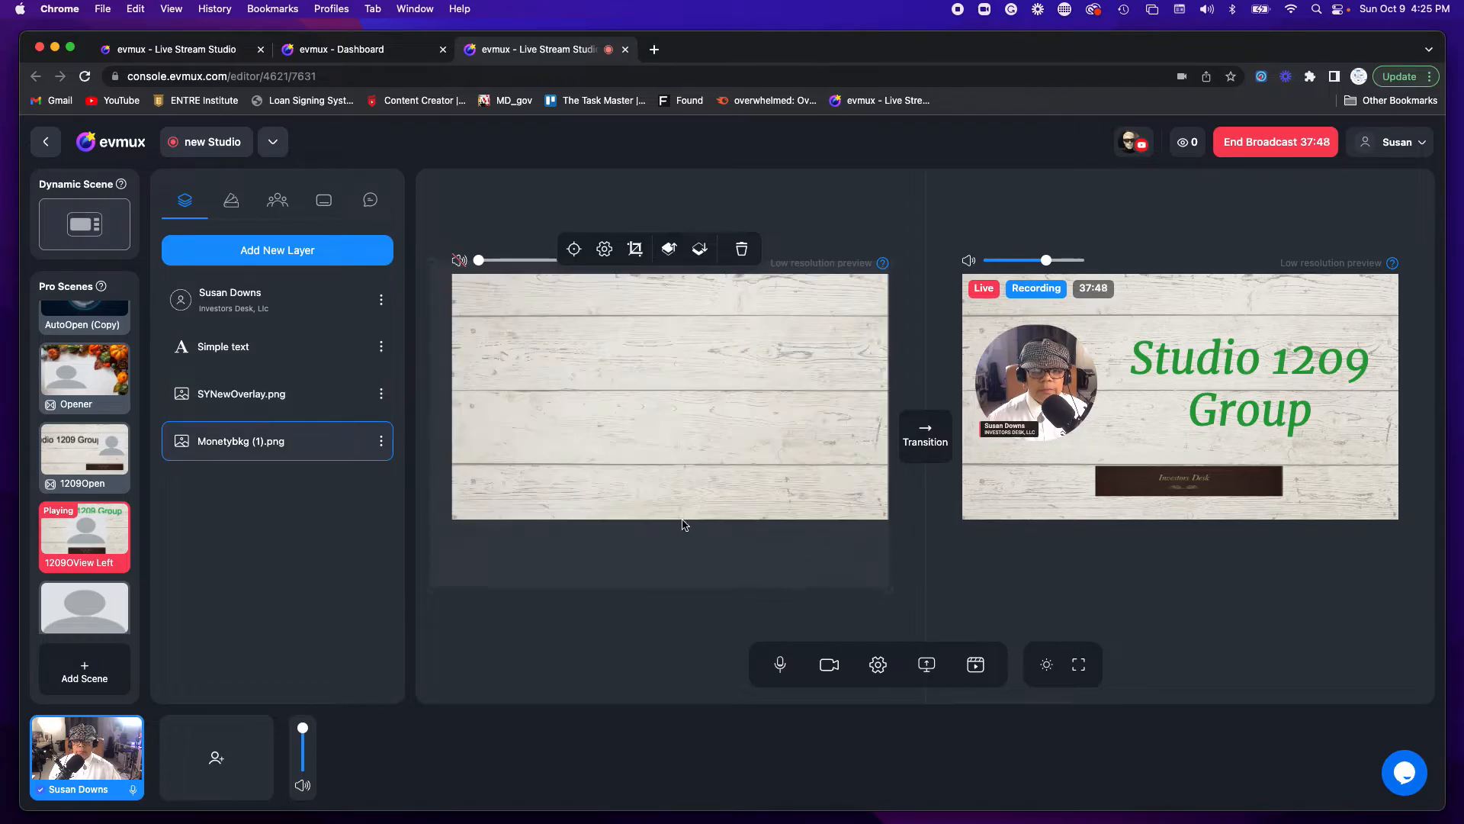
# Widen the camera layer and recentre it between the title and the banner
pyautogui.click(309, 302)
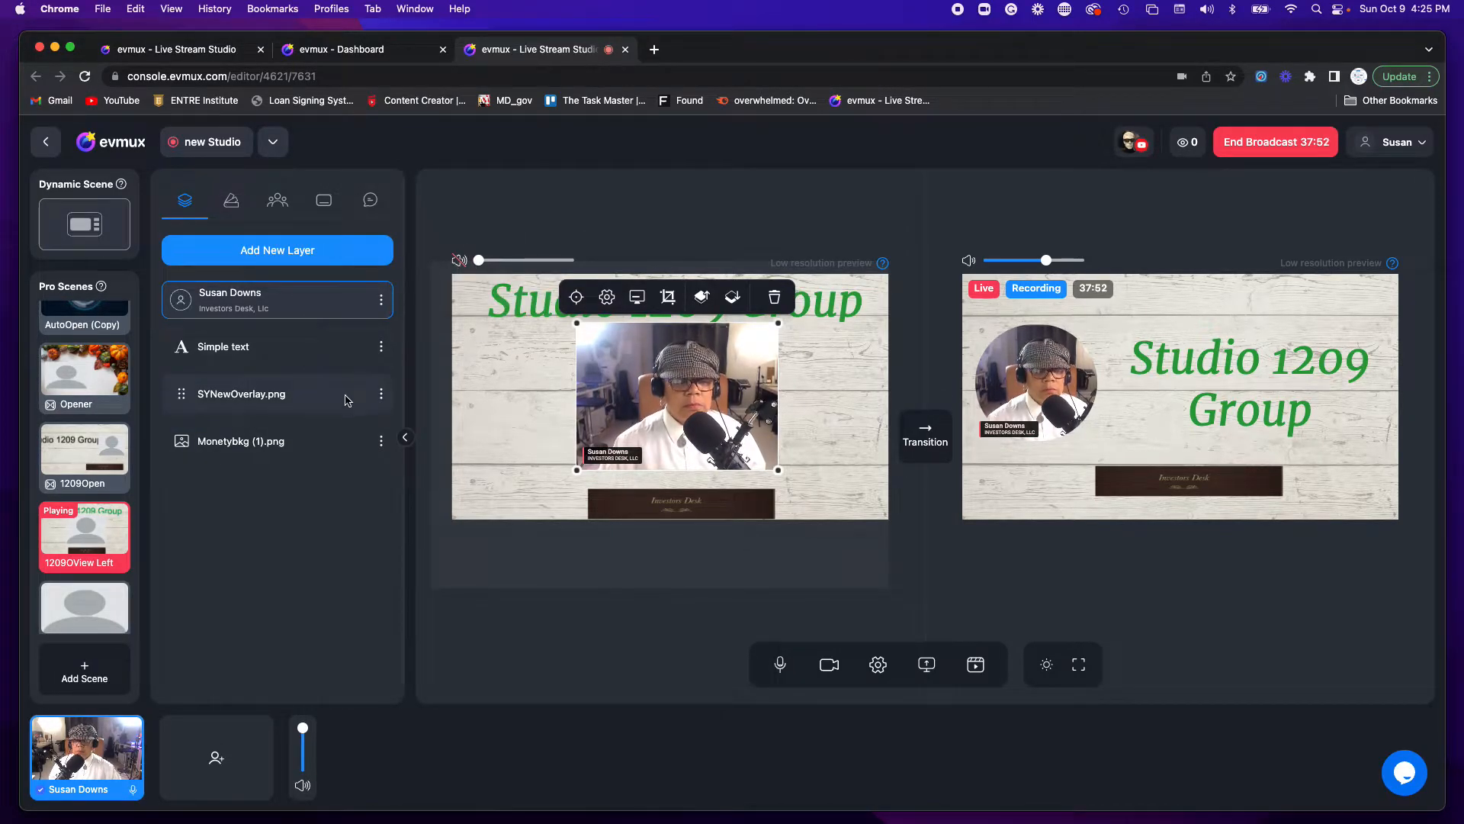
pyautogui.click(328, 513)
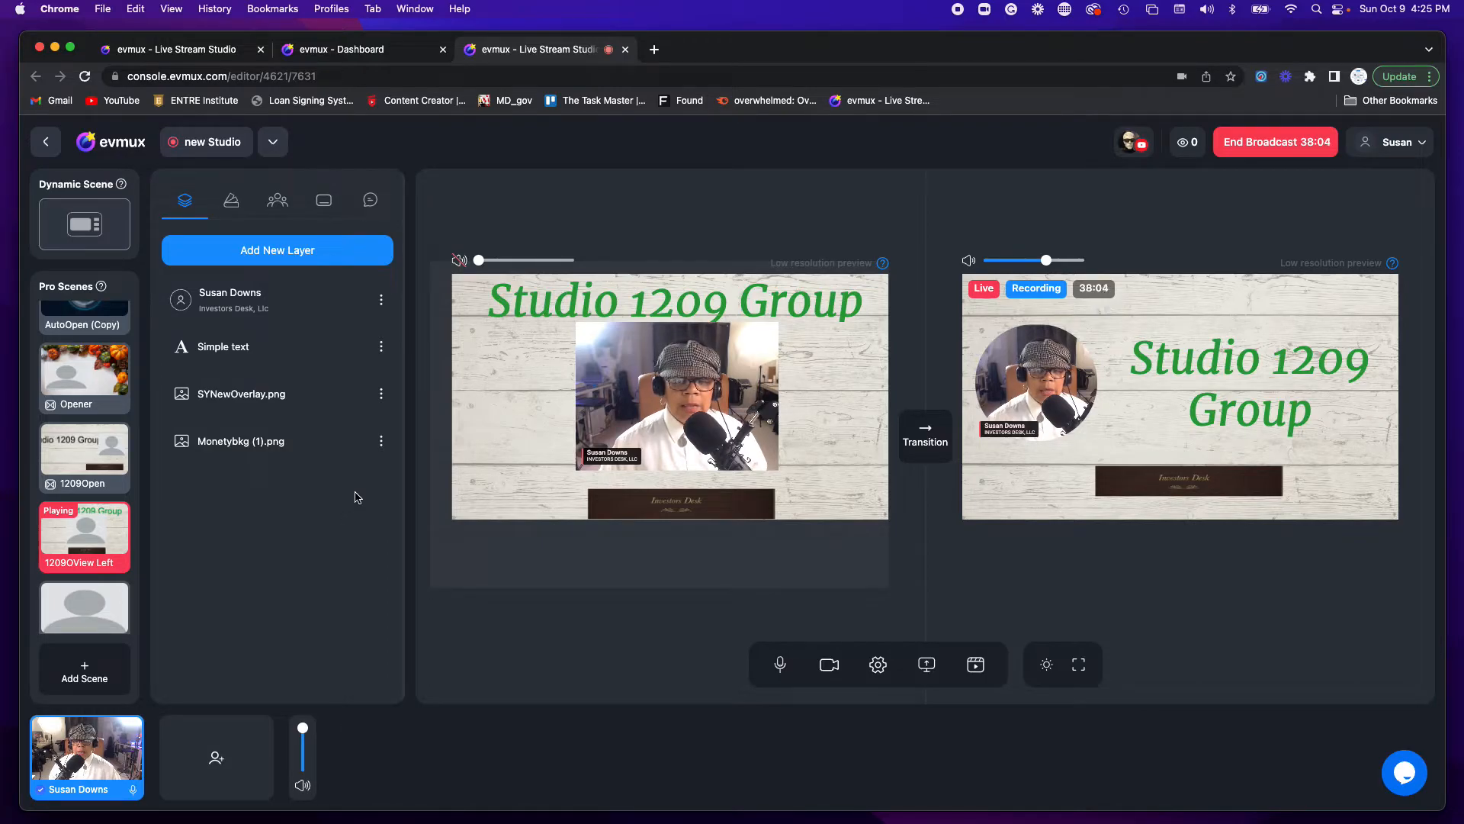
pyautogui.click(666, 414)
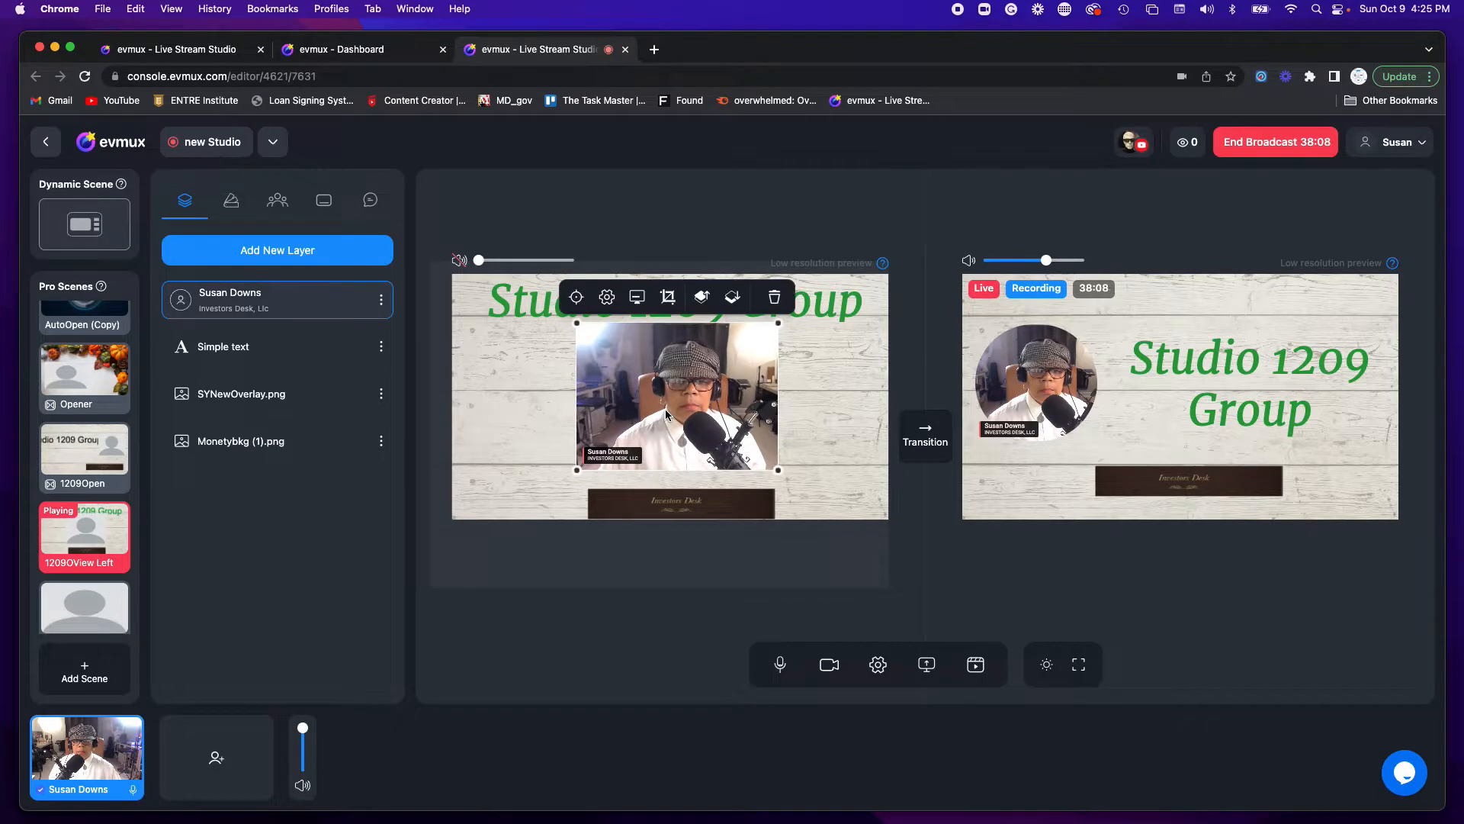
pyautogui.moveTo(577, 472); pyautogui.dragTo(528, 461)
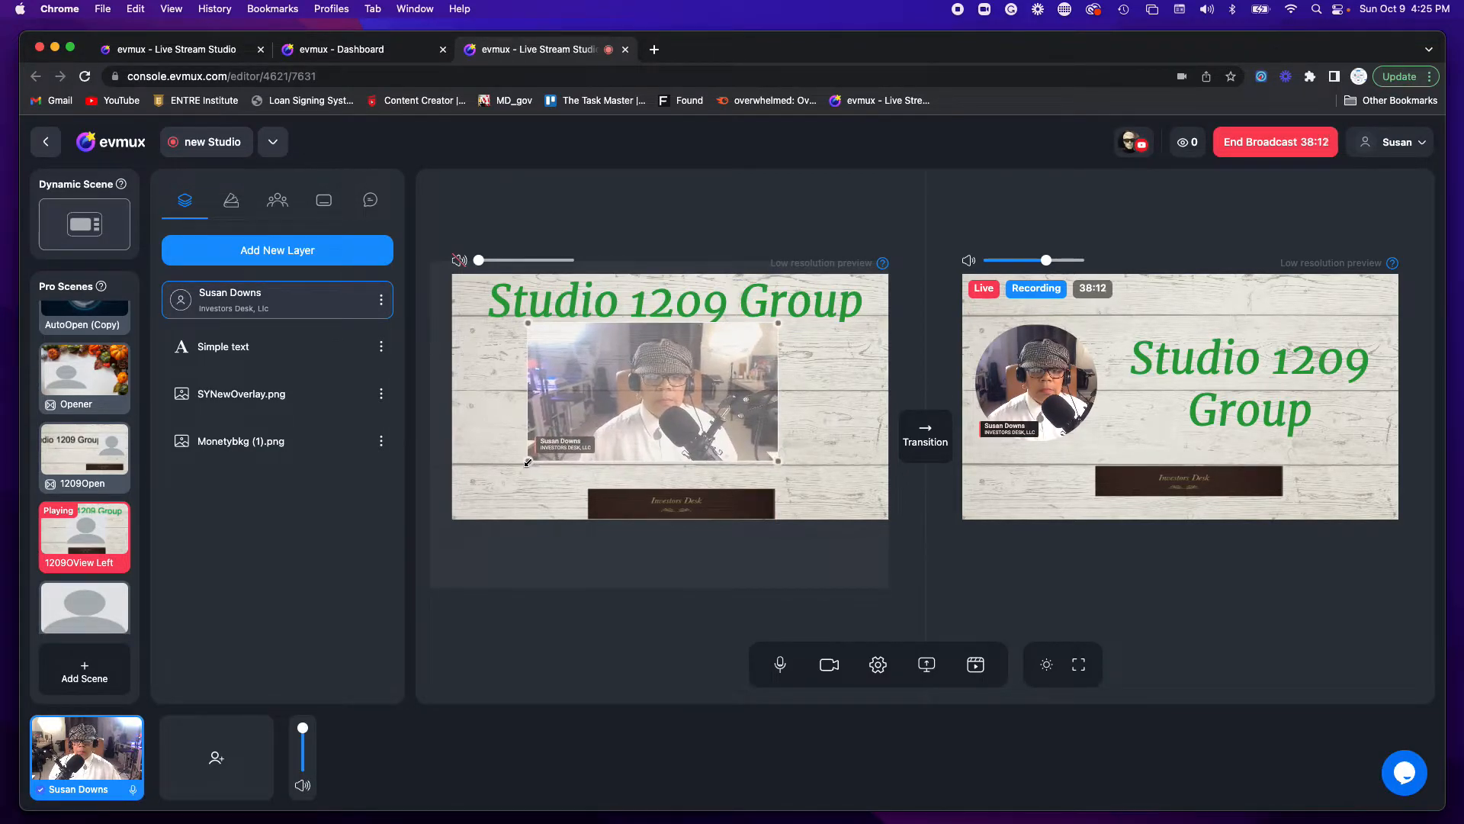
pyautogui.moveTo(677, 429); pyautogui.dragTo(707, 436)
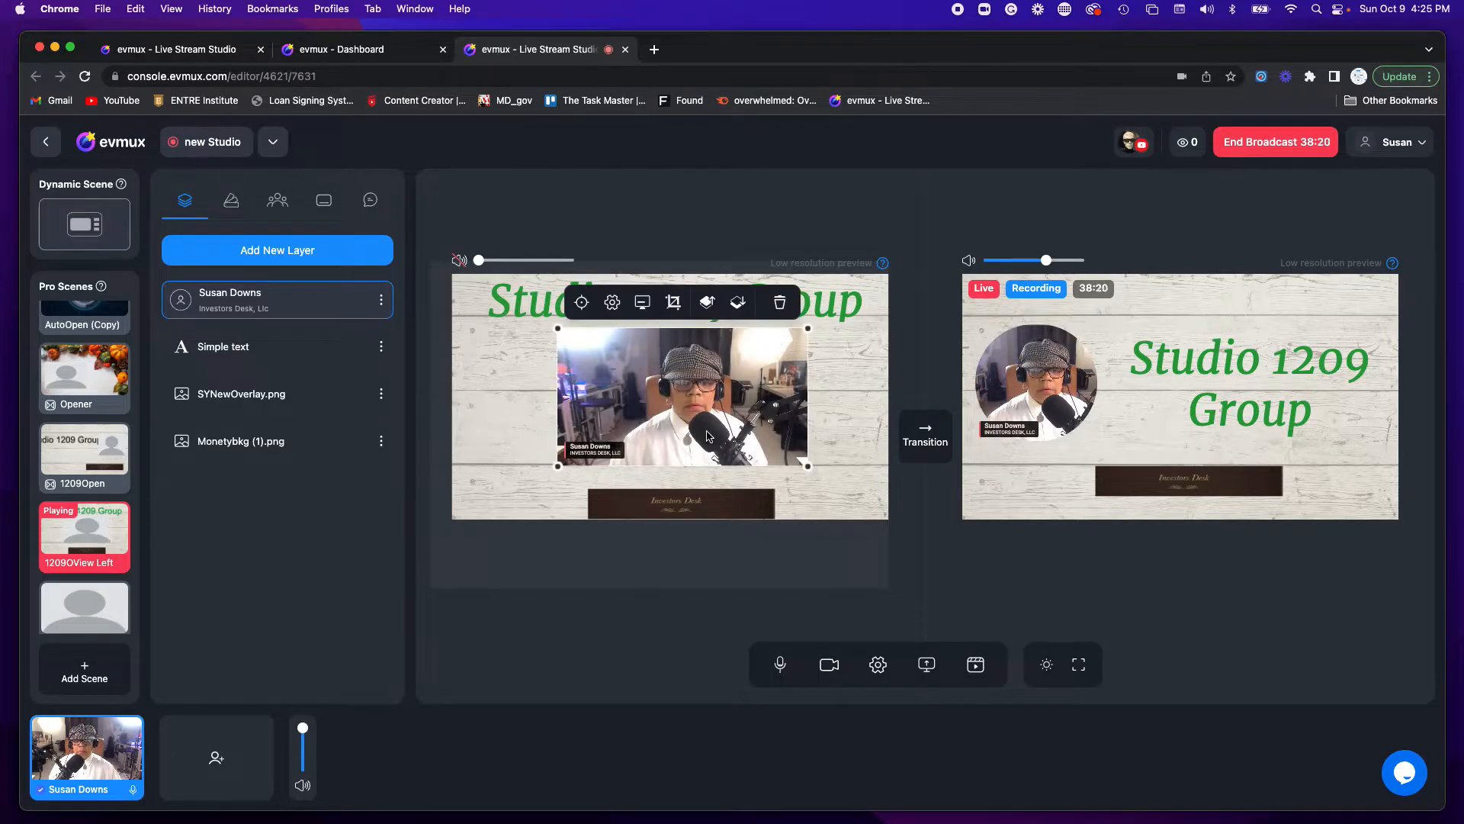
pyautogui.click(863, 393)
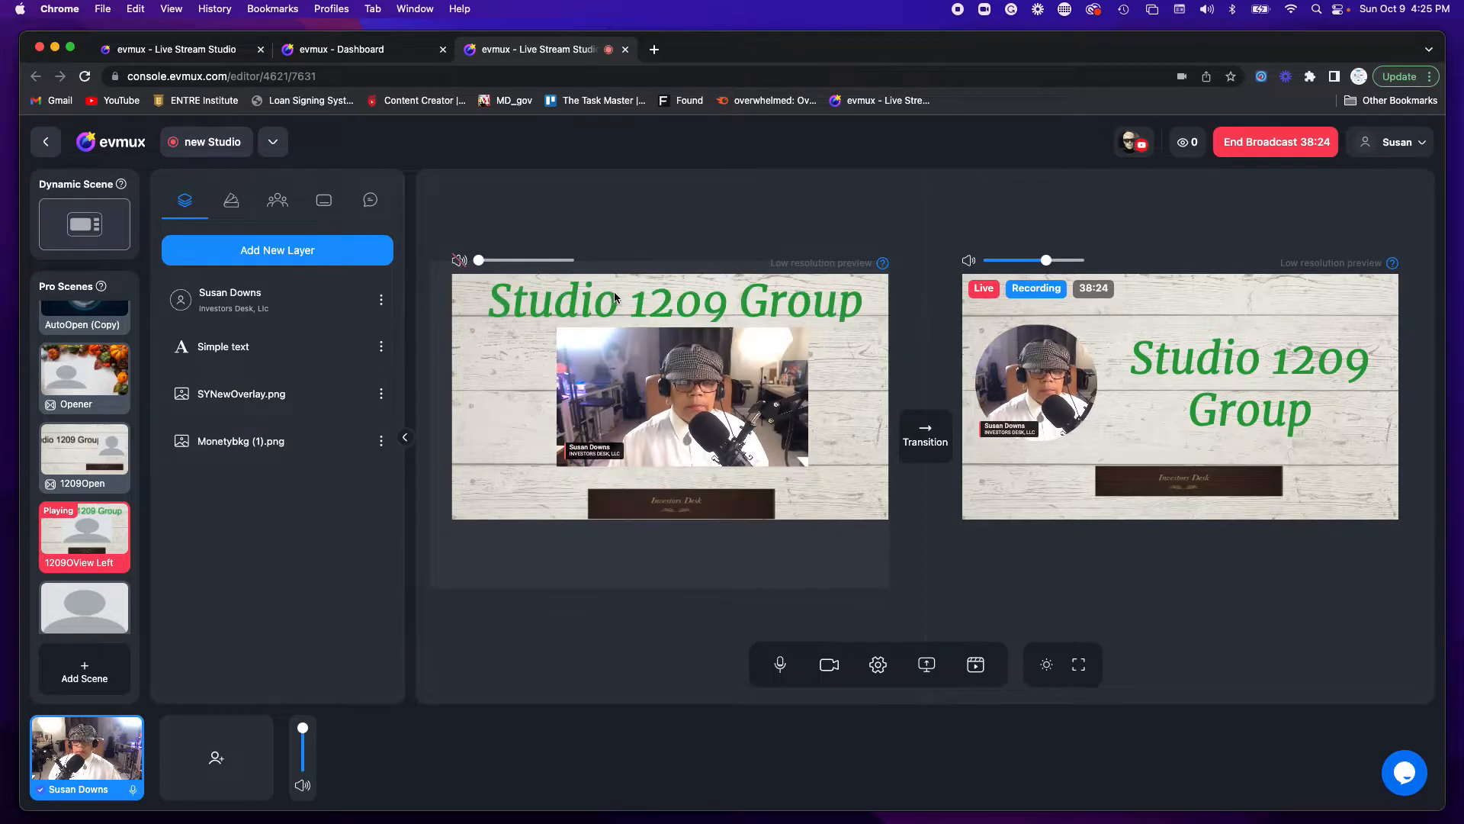
# Raise the Studio 1209 Group title to the canvas's upper edge
pyautogui.click(618, 302)
pyautogui.moveTo(629, 304)
pyautogui.mouseDown()
pyautogui.moveTo(644, 300)
pyautogui.moveTo(630, 300)
pyautogui.mouseUp()
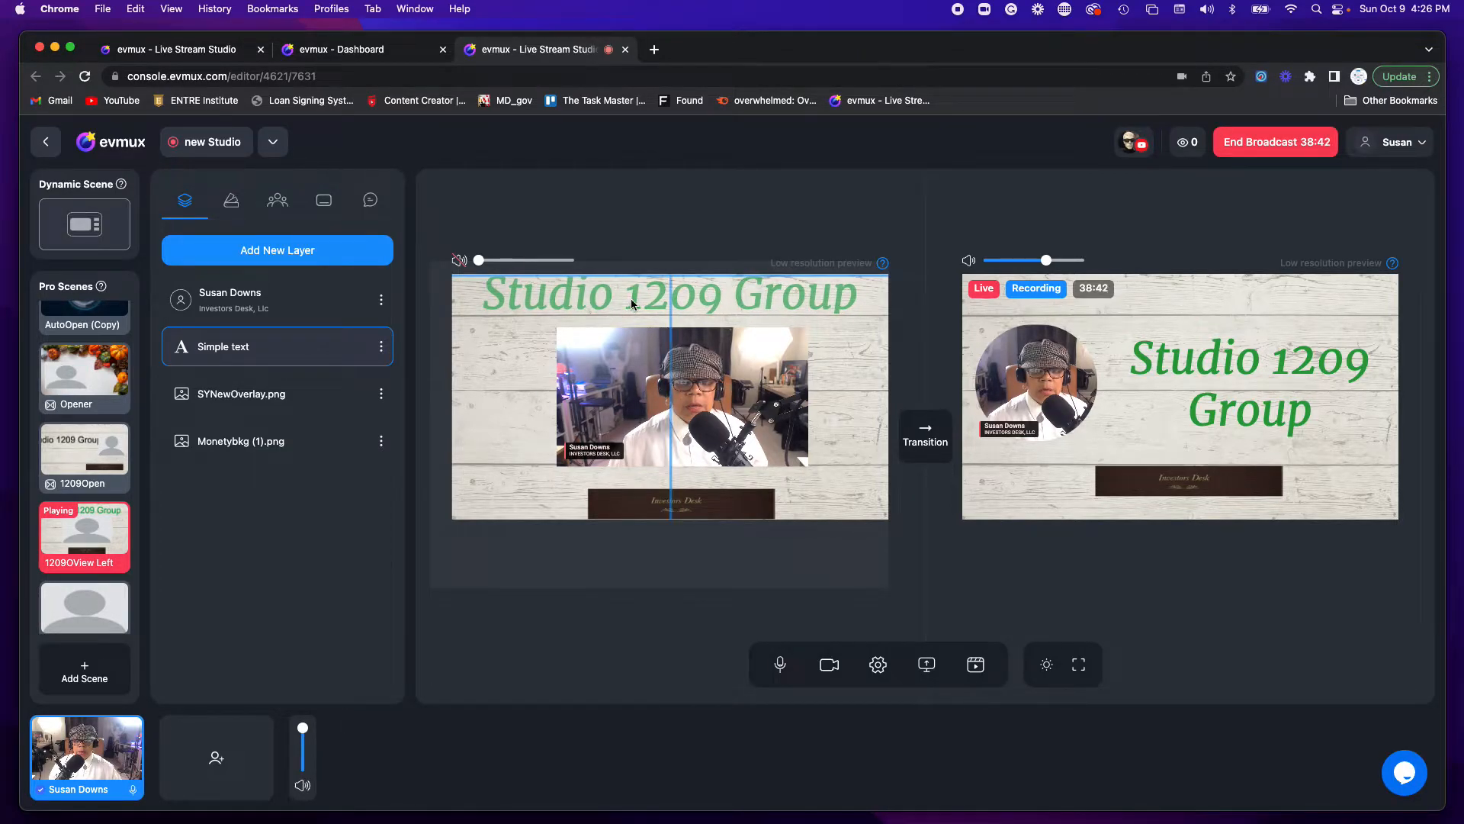
pyautogui.click(630, 299)
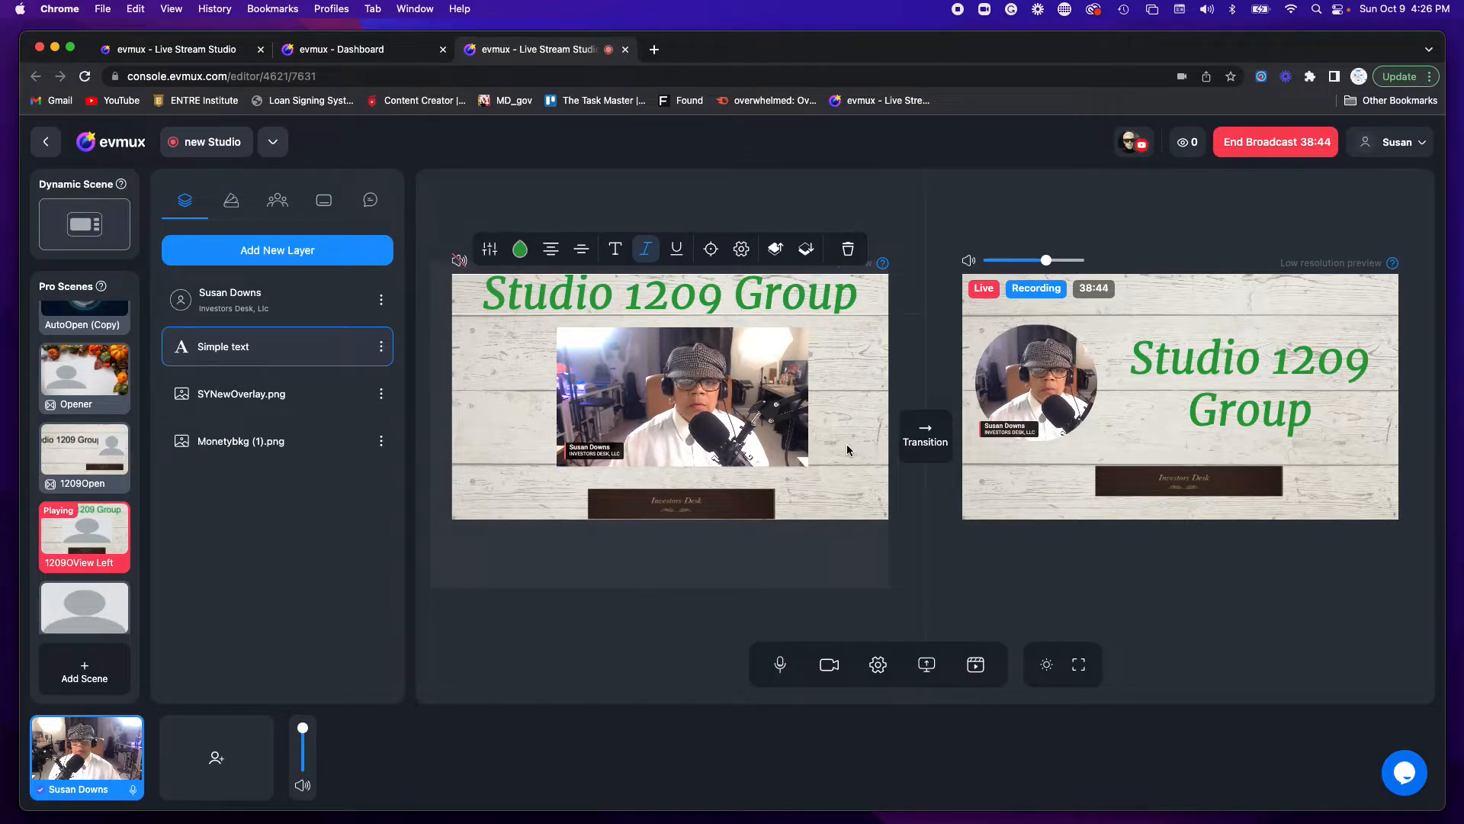
# Raise the SYNewOverlay.png banner slightly above the canvas's bottom edge, leaving a small margin beneath it
pyautogui.click(703, 505)
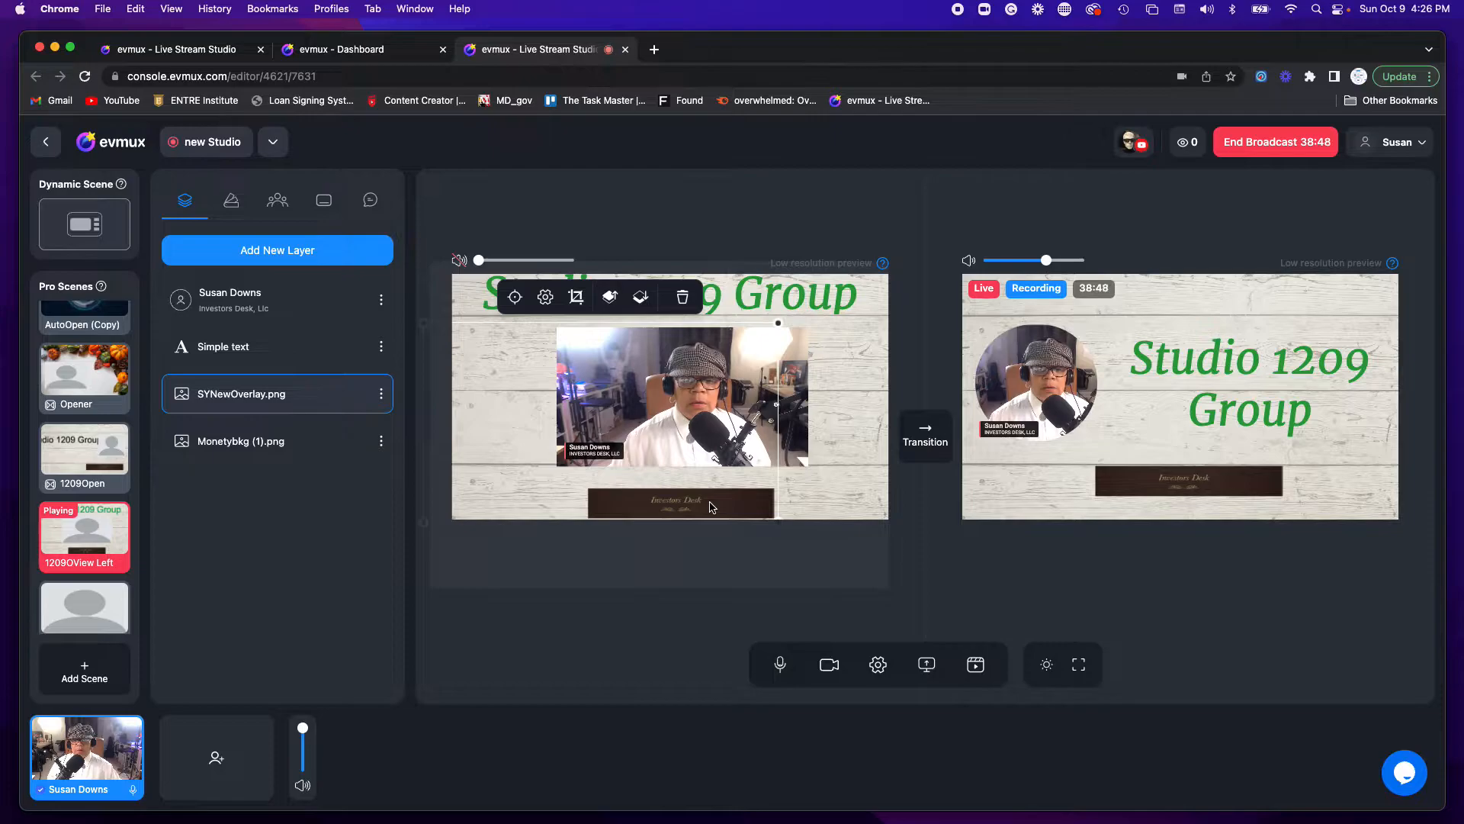
pyautogui.moveTo(711, 506)
pyautogui.mouseDown()
pyautogui.moveTo(701, 498)
pyautogui.moveTo(714, 500)
pyautogui.mouseUp()
pyautogui.click(821, 496)
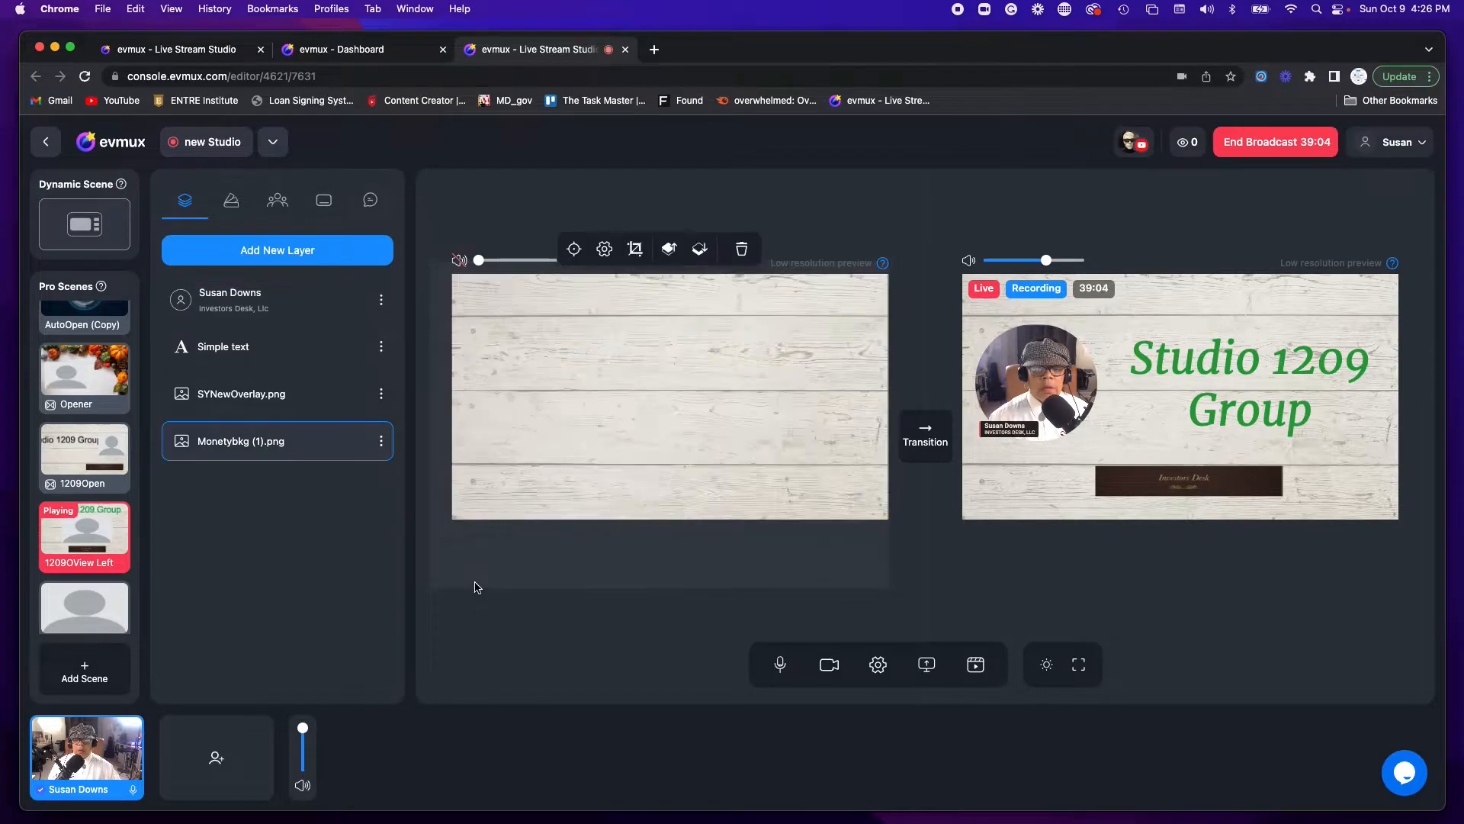
pyautogui.click(485, 648)
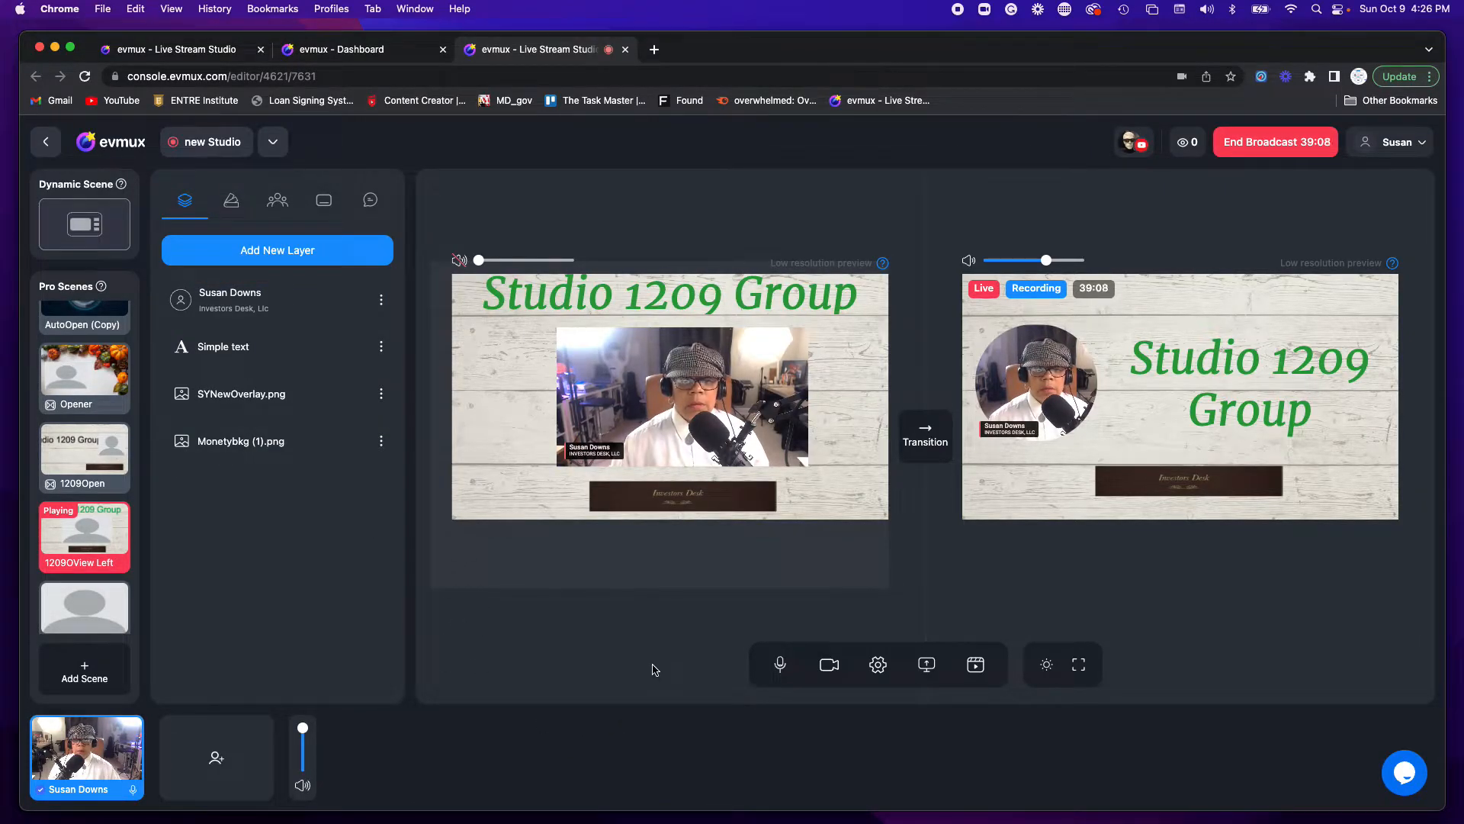
# Try to lower the title slightly and adjust its text box from its right end
pyautogui.click(701, 295)
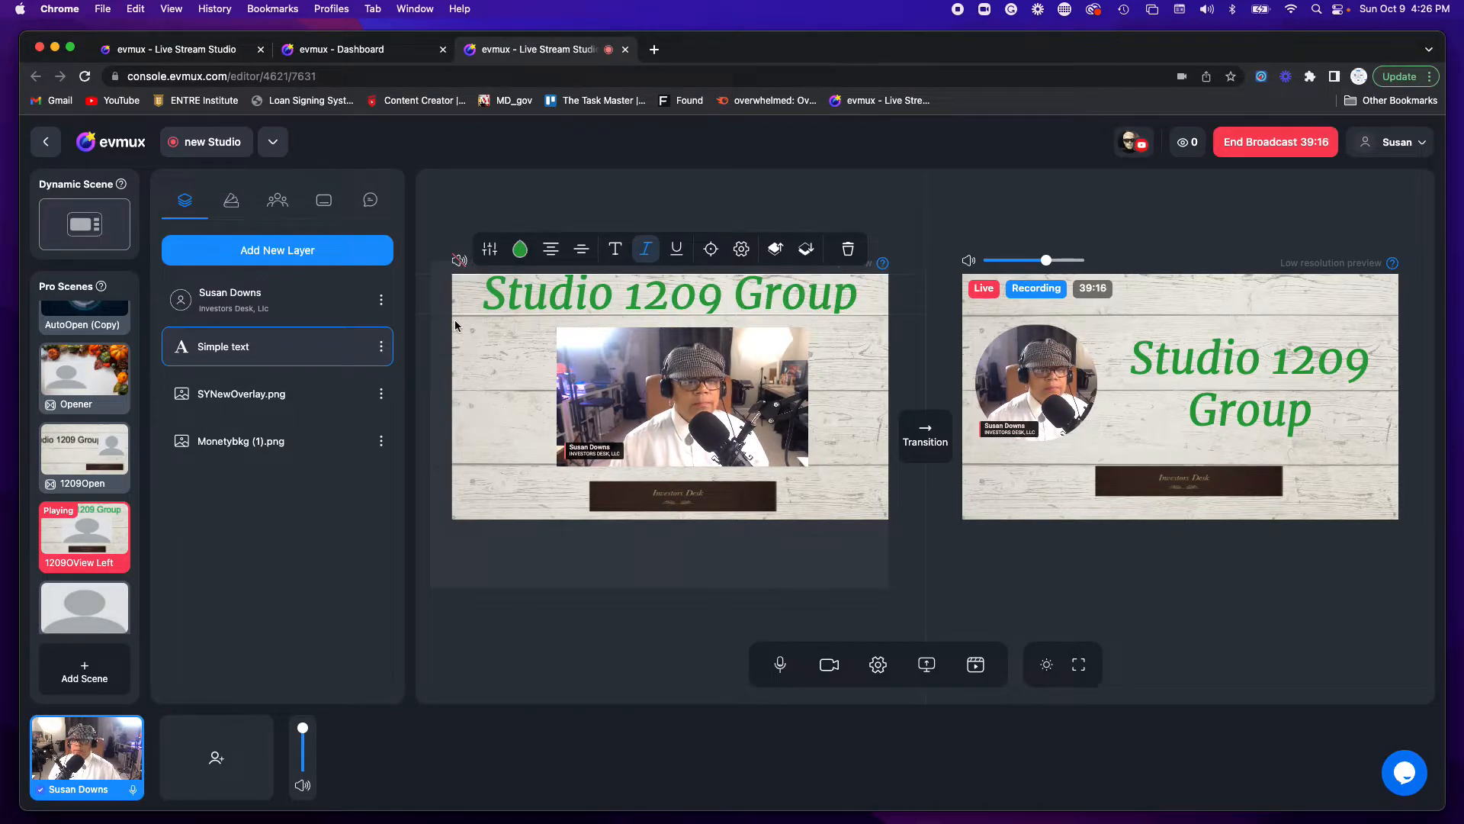
pyautogui.moveTo(532, 293); pyautogui.dragTo(530, 296)
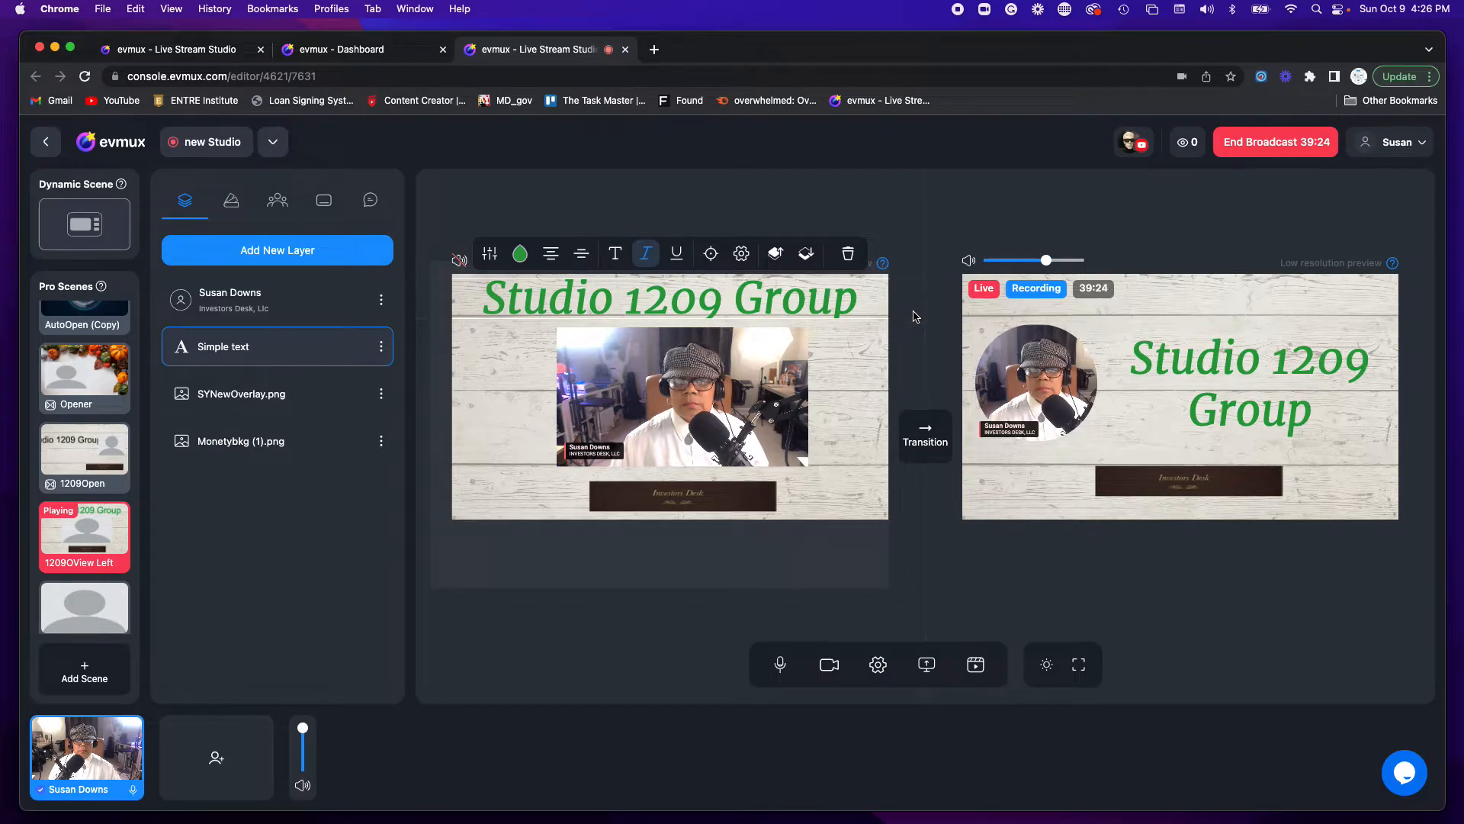
pyautogui.moveTo(854, 296)
pyautogui.mouseDown()
pyautogui.moveTo(746, 295)
pyautogui.moveTo(785, 315)
pyautogui.moveTo(839, 307)
pyautogui.mouseUp()
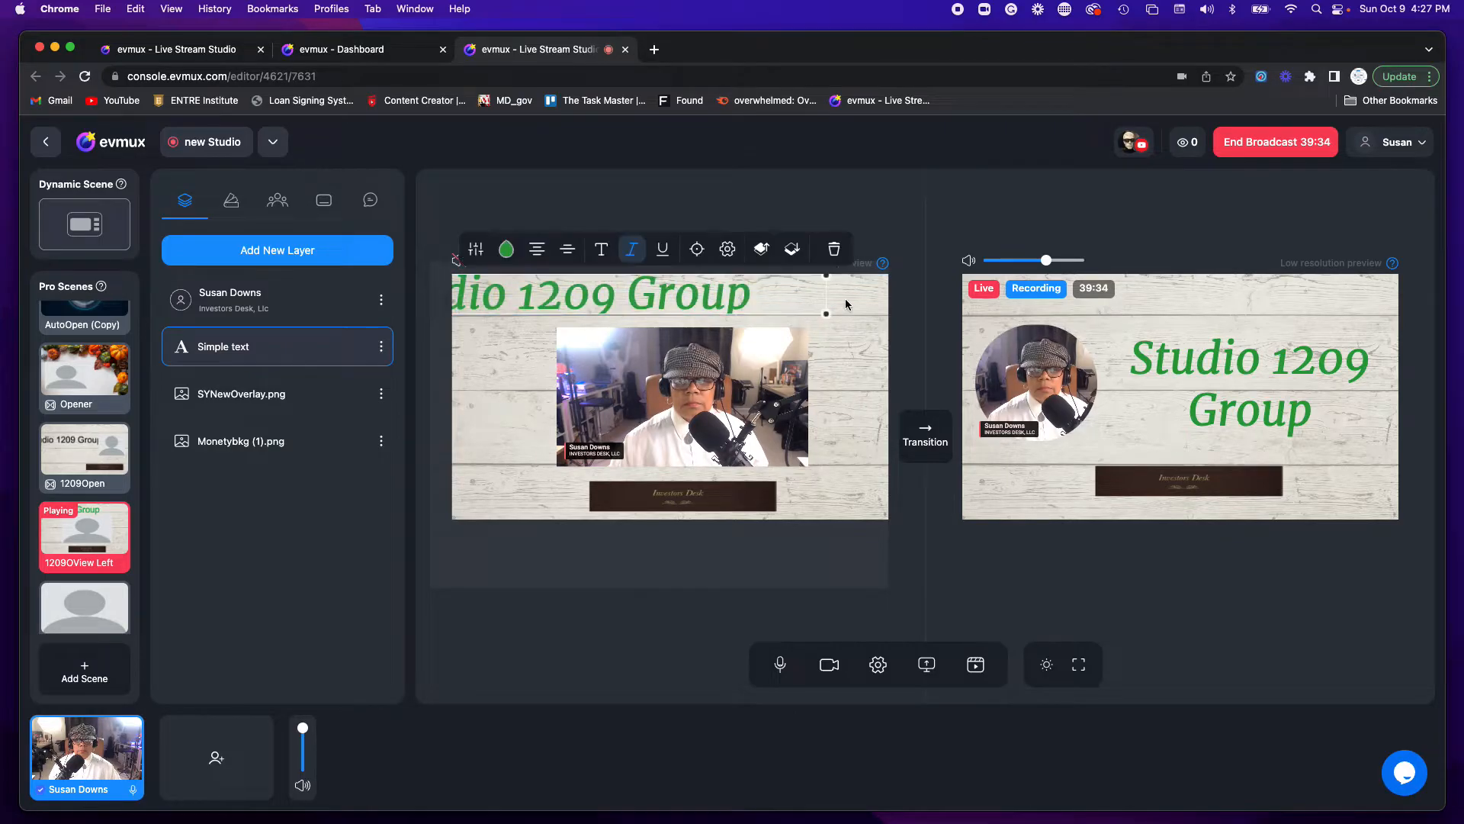
# Examine the title's style and effect settings and its position and size values
pyautogui.click(731, 251)
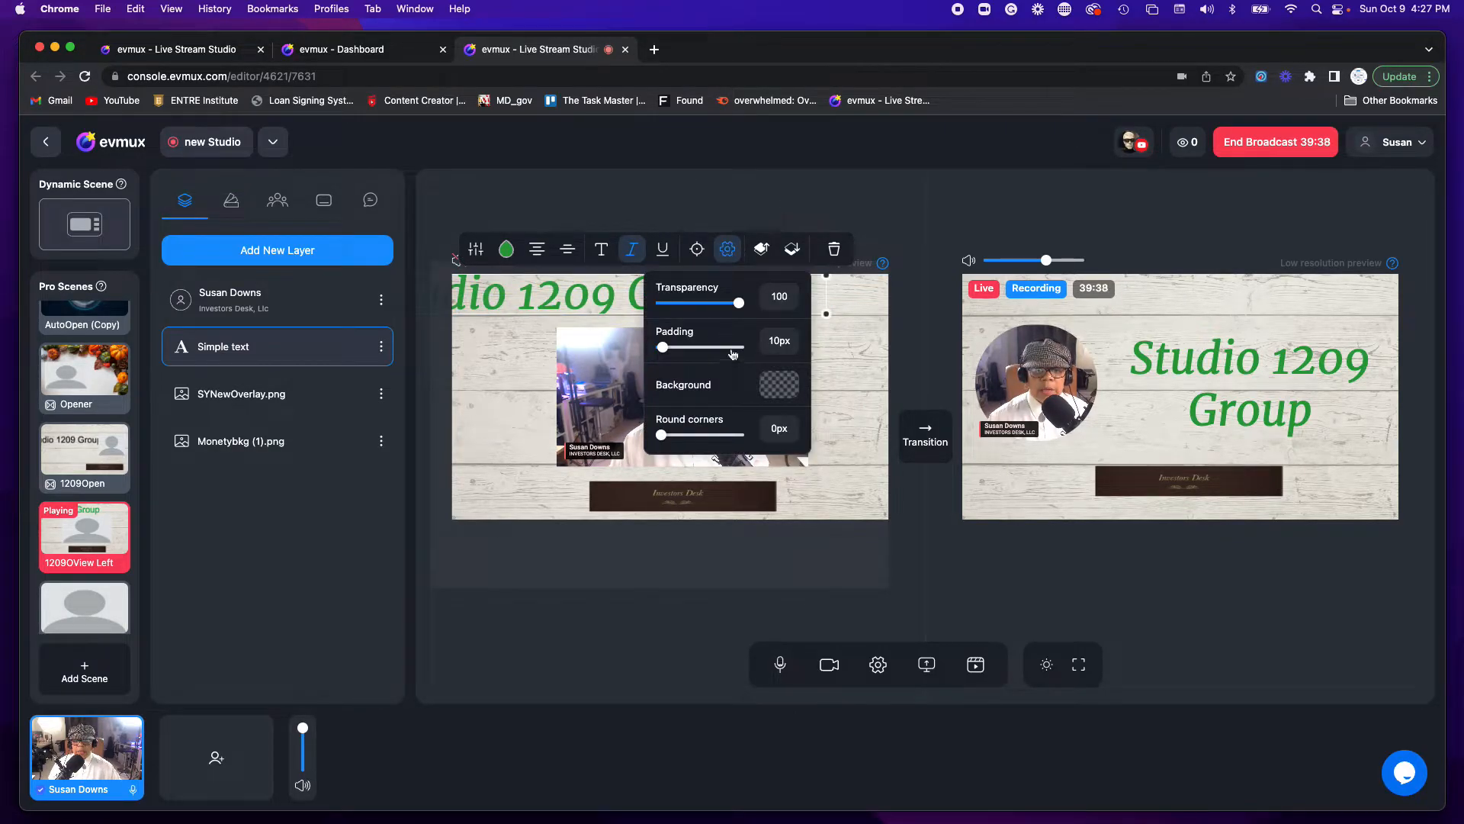
pyautogui.click(729, 253)
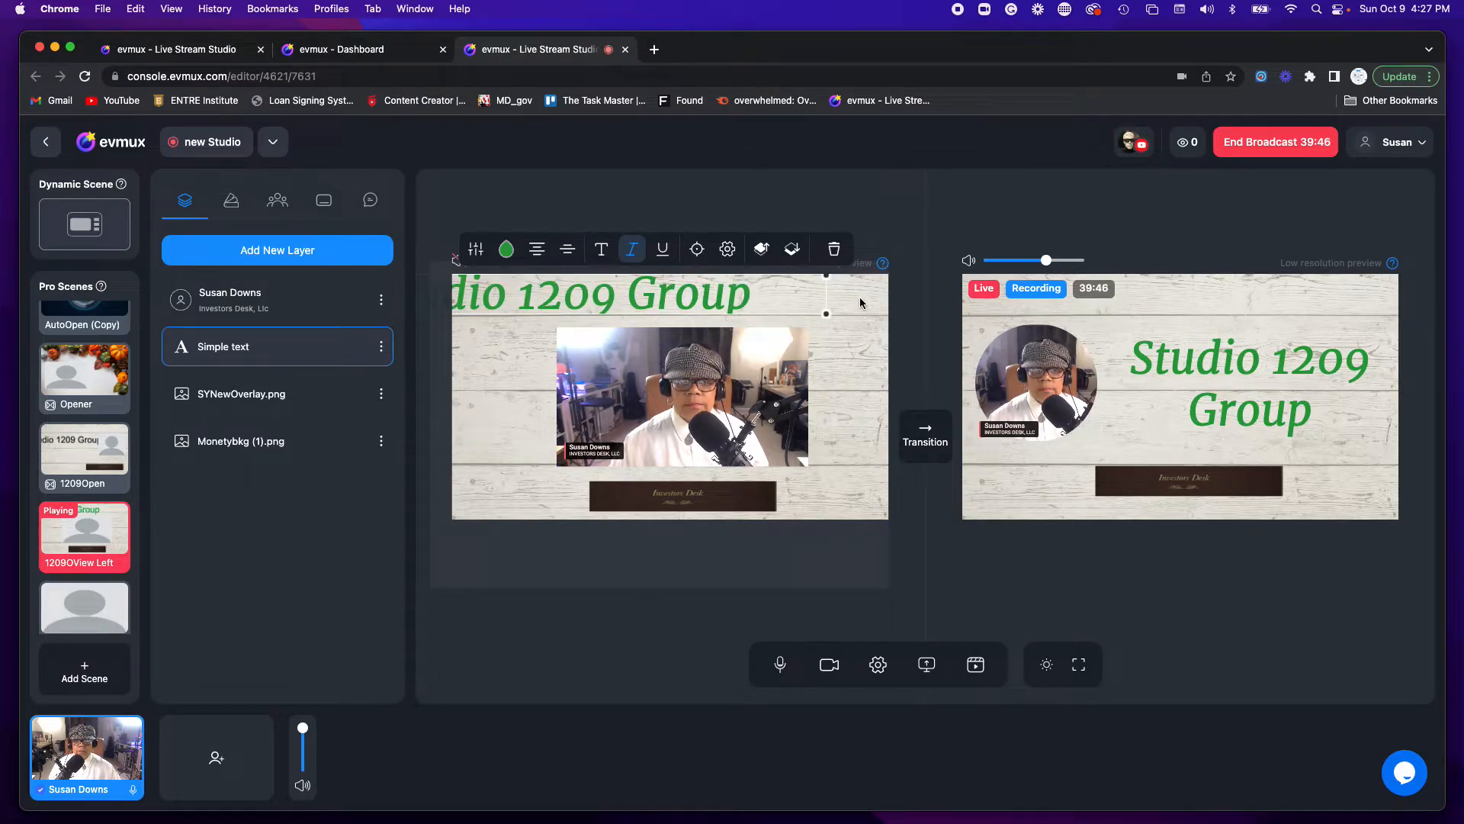
pyautogui.click(728, 248)
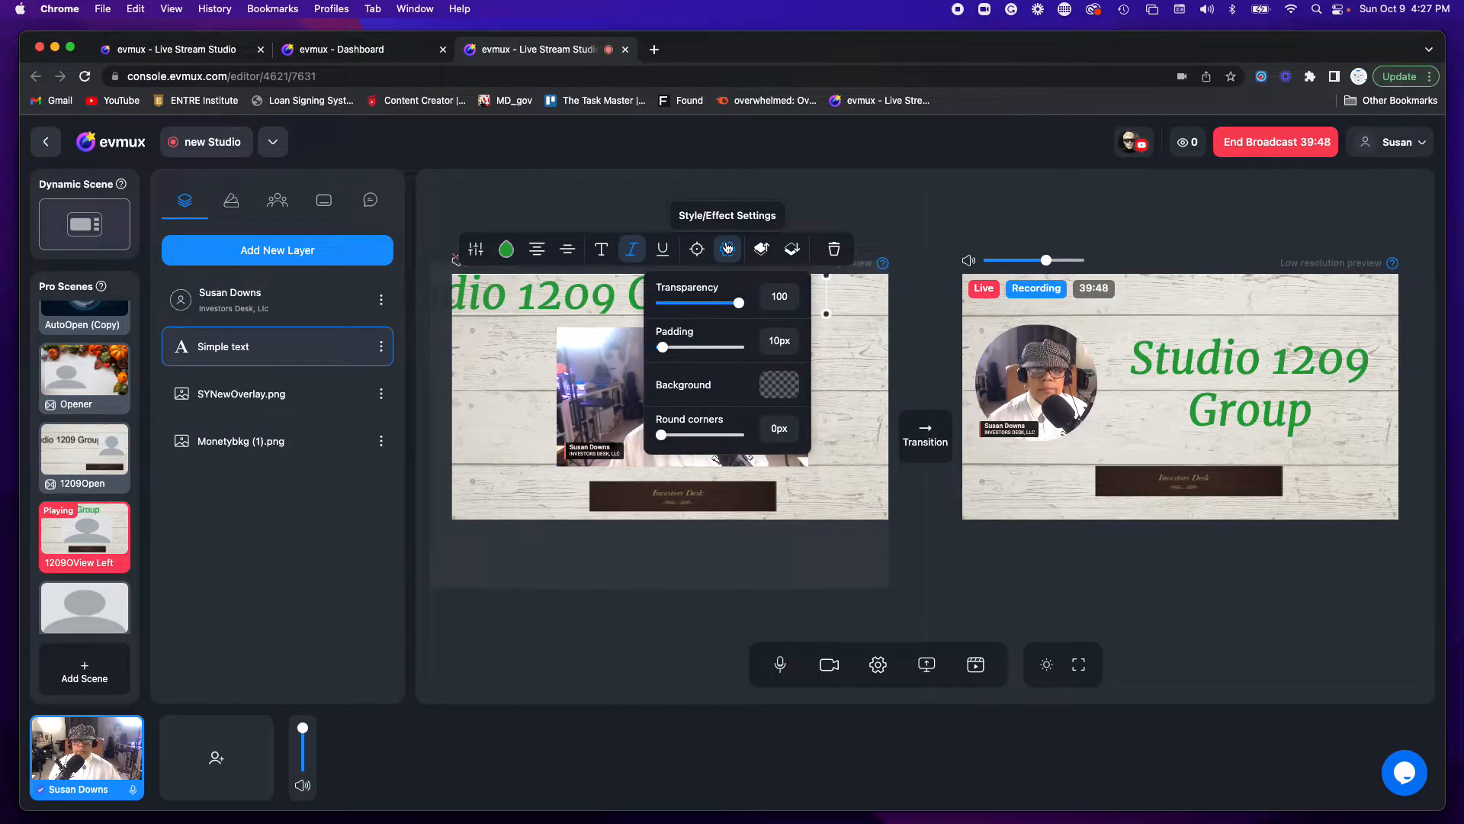
pyautogui.click(696, 249)
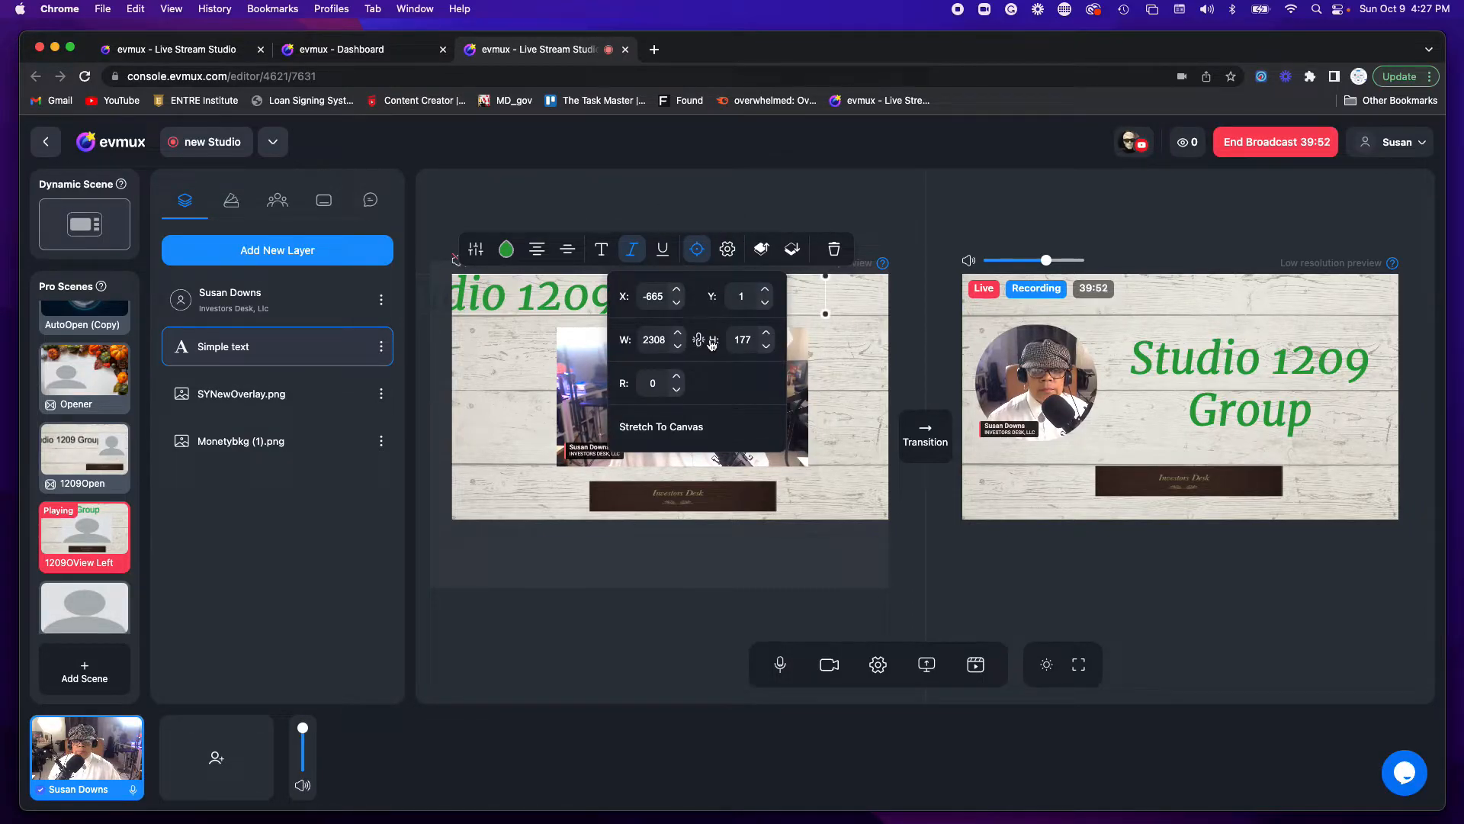
pyautogui.click(852, 340)
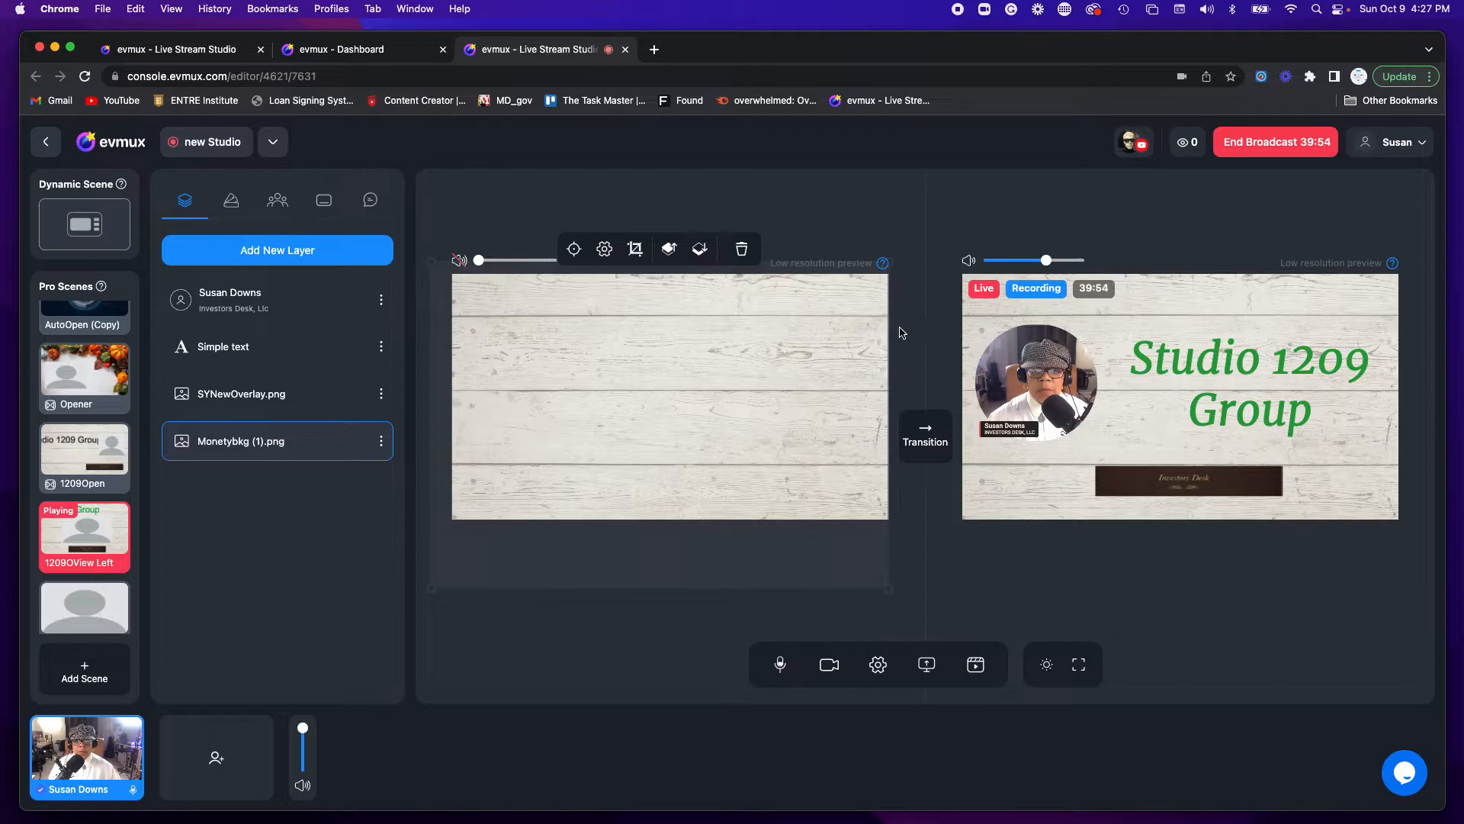
# Bring the whole Studio 1209 Group title back onto the canvas above the camera, and make its text box taller to clear the letters' descenders
pyautogui.click(790, 296)
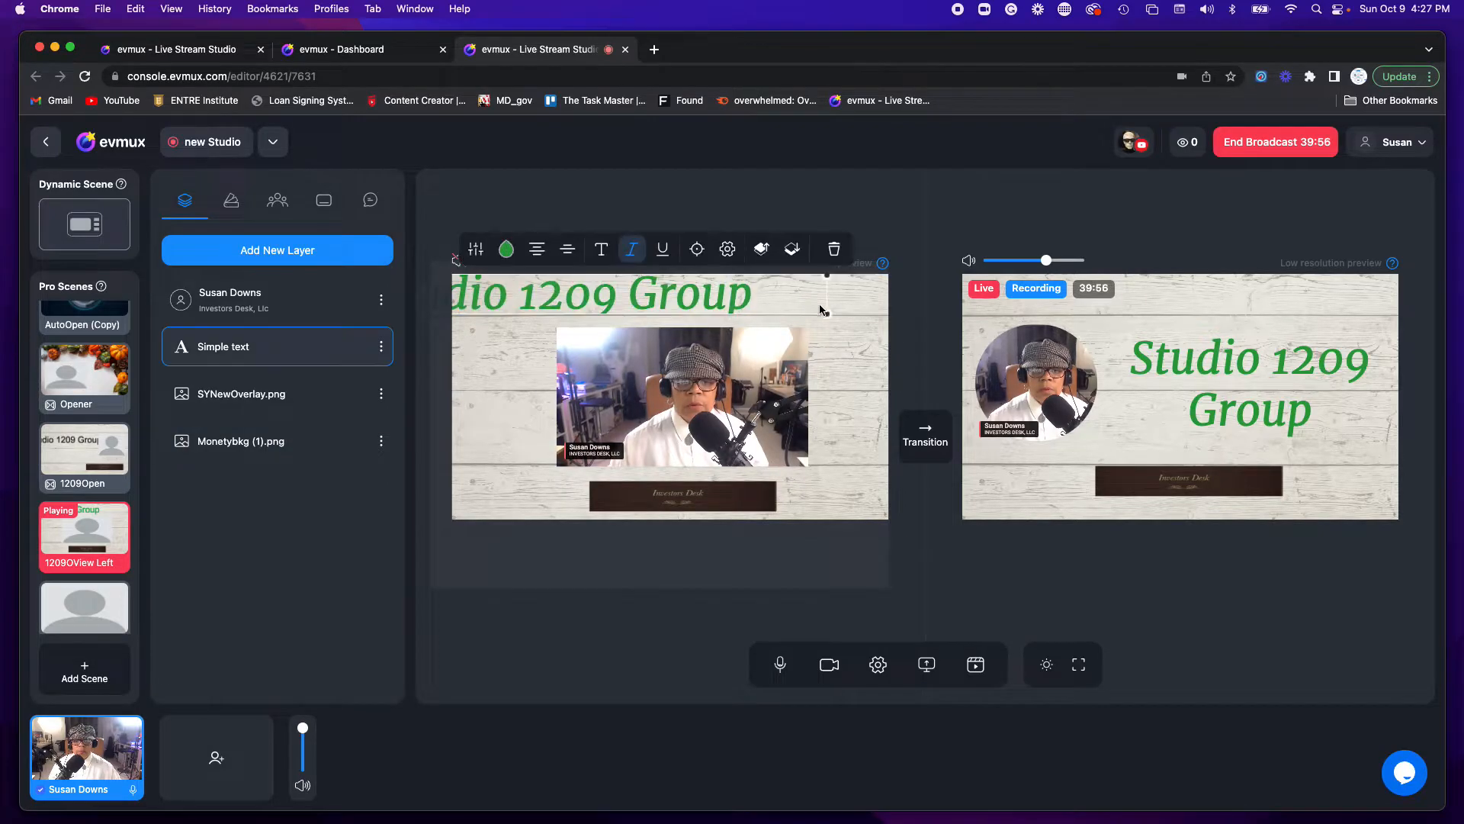
pyautogui.moveTo(827, 313)
pyautogui.mouseDown()
pyautogui.moveTo(725, 309)
pyautogui.moveTo(725, 292)
pyautogui.moveTo(817, 292)
pyautogui.mouseUp()
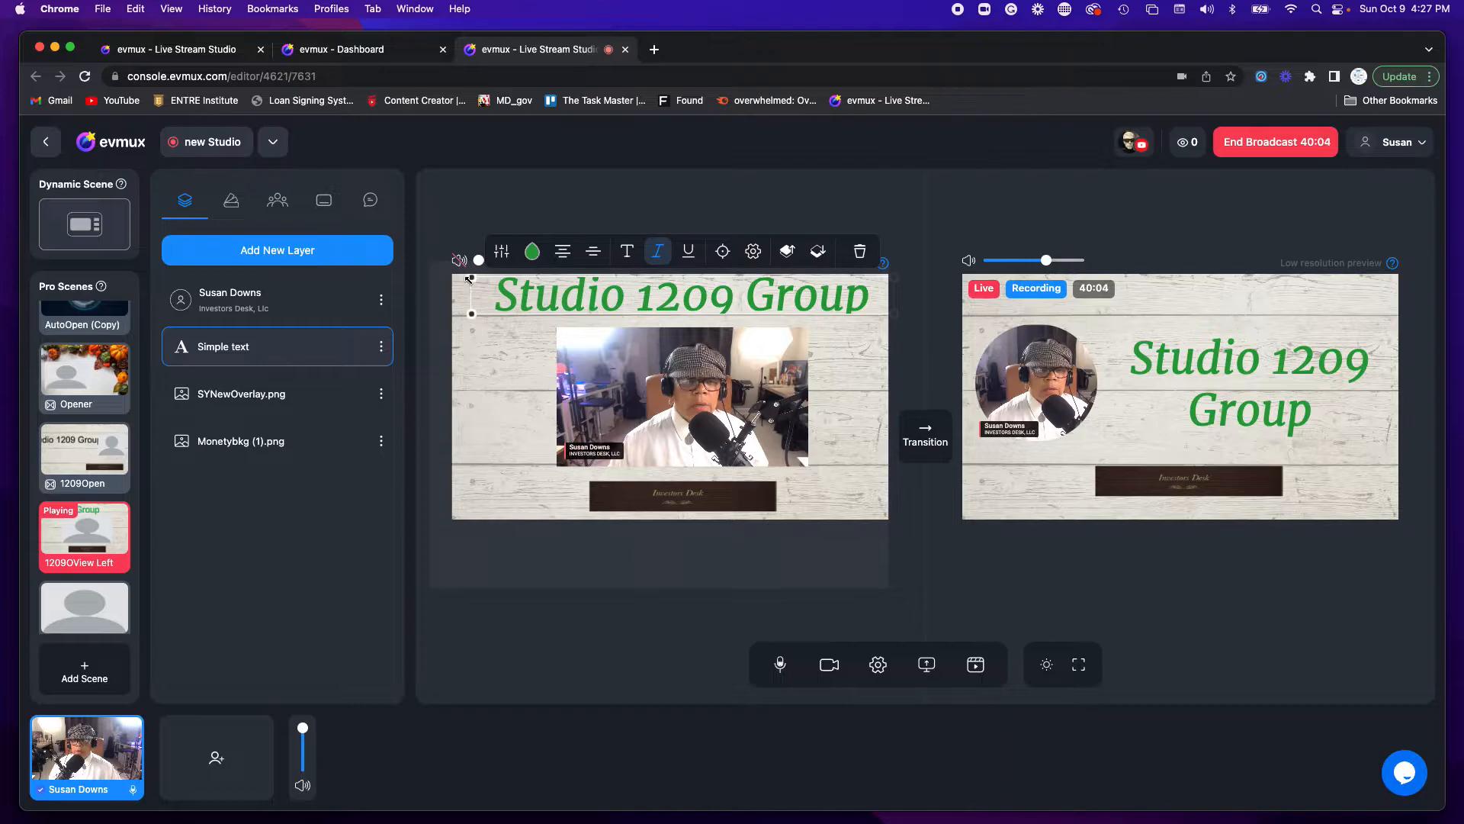
pyautogui.moveTo(472, 279); pyautogui.dragTo(476, 324)
pyautogui.moveTo(665, 313); pyautogui.dragTo(665, 305)
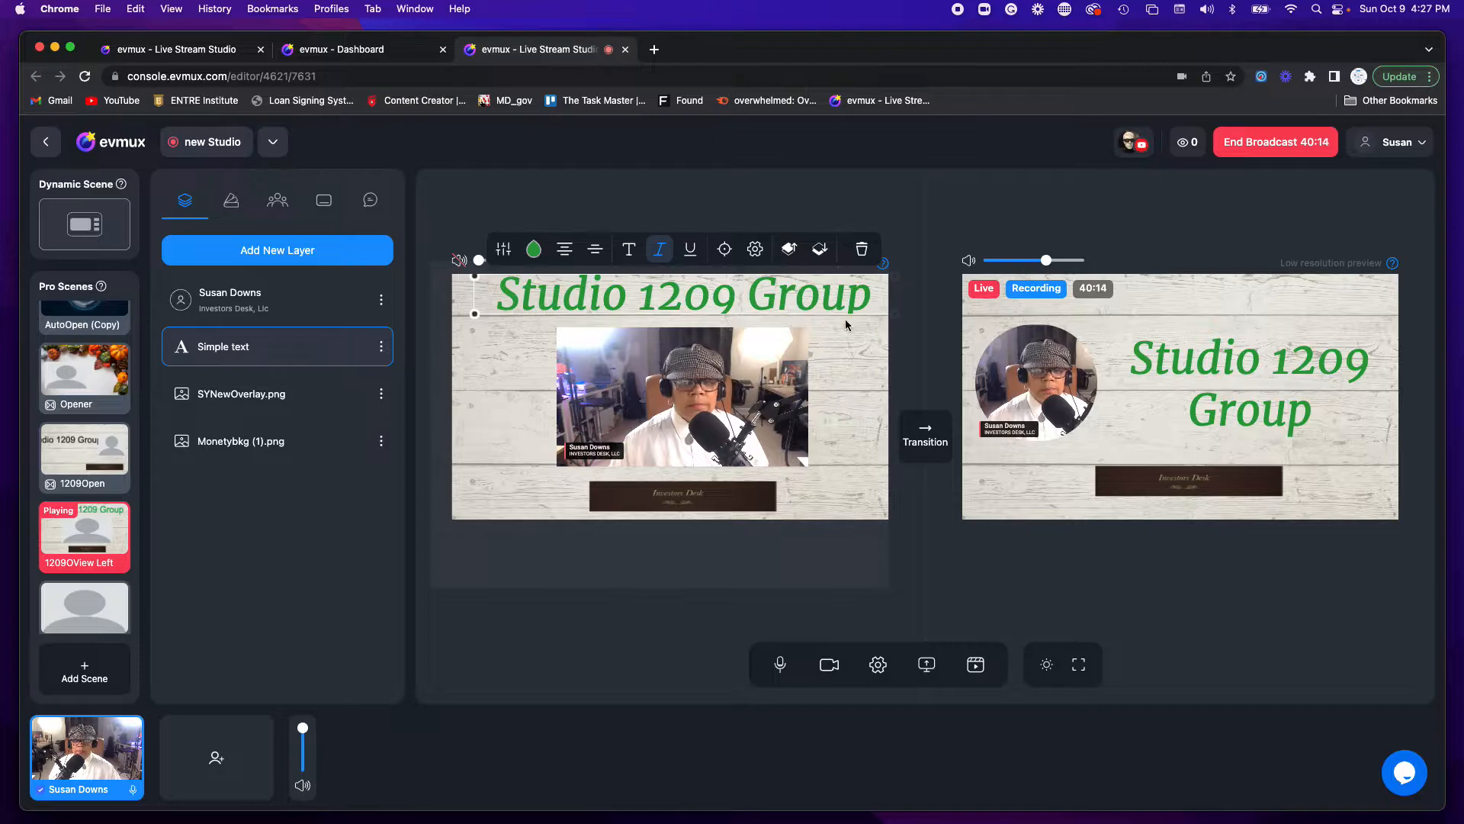
pyautogui.moveTo(474, 315); pyautogui.dragTo(475, 328)
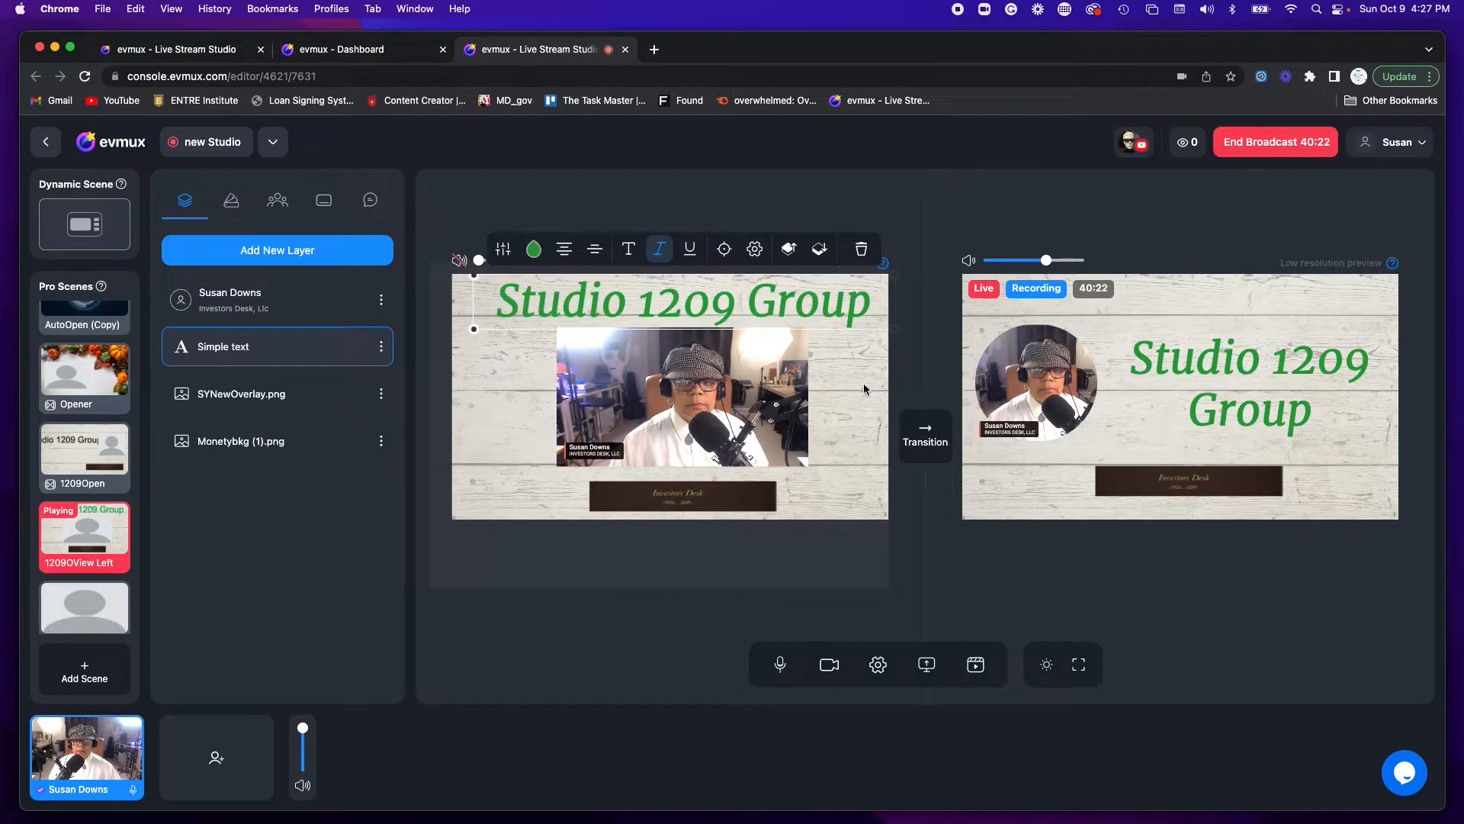
pyautogui.click(857, 387)
pyautogui.click(908, 386)
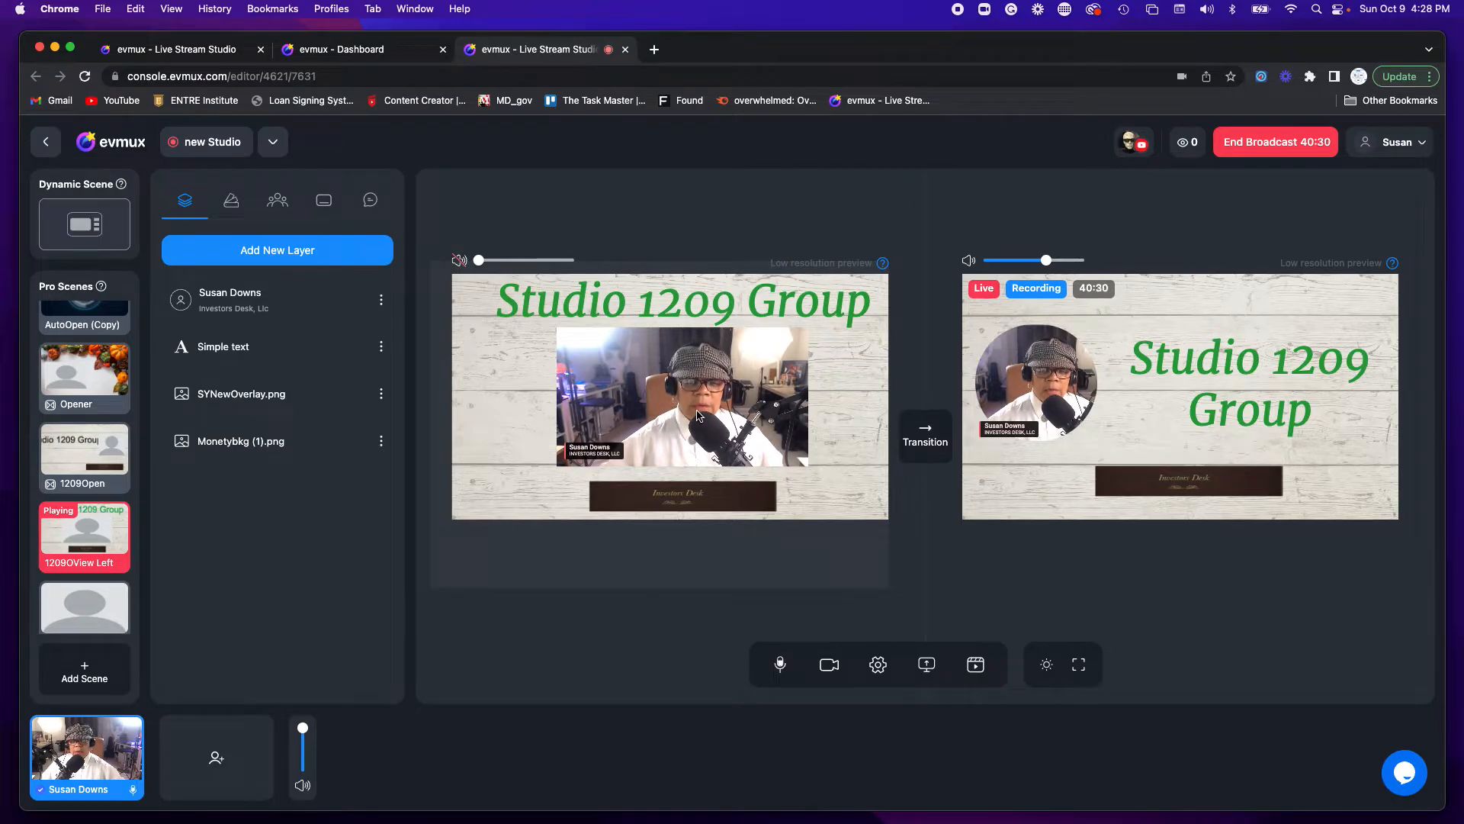
# Lower the camera layer slightly beneath the title, and transition the rearranged 1209OView Left scene to the live broadcast
pyautogui.moveTo(696, 415); pyautogui.dragTo(698, 427)
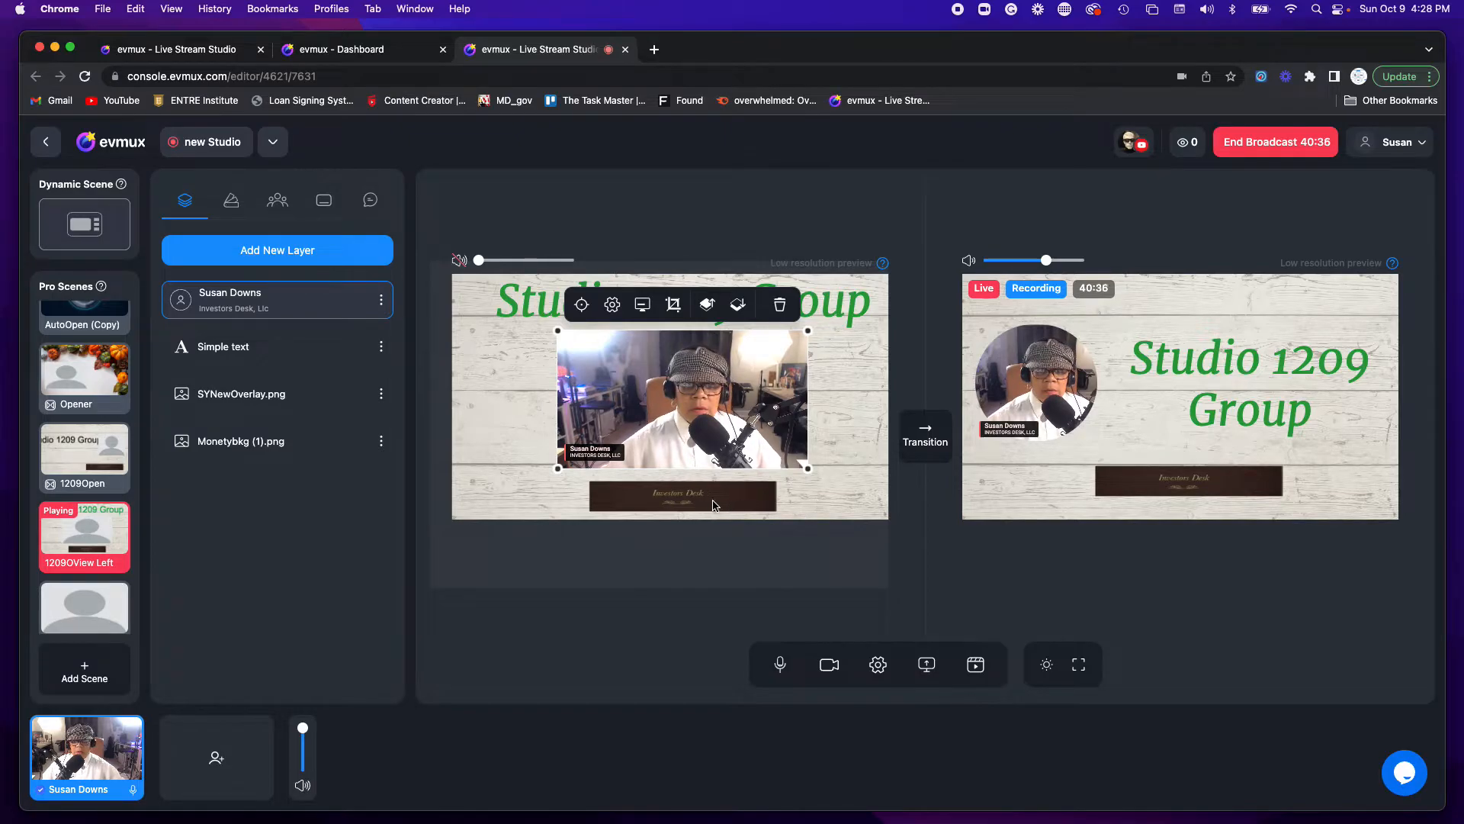
pyautogui.click(853, 502)
pyautogui.moveTo(926, 525); pyautogui.dragTo(919, 525)
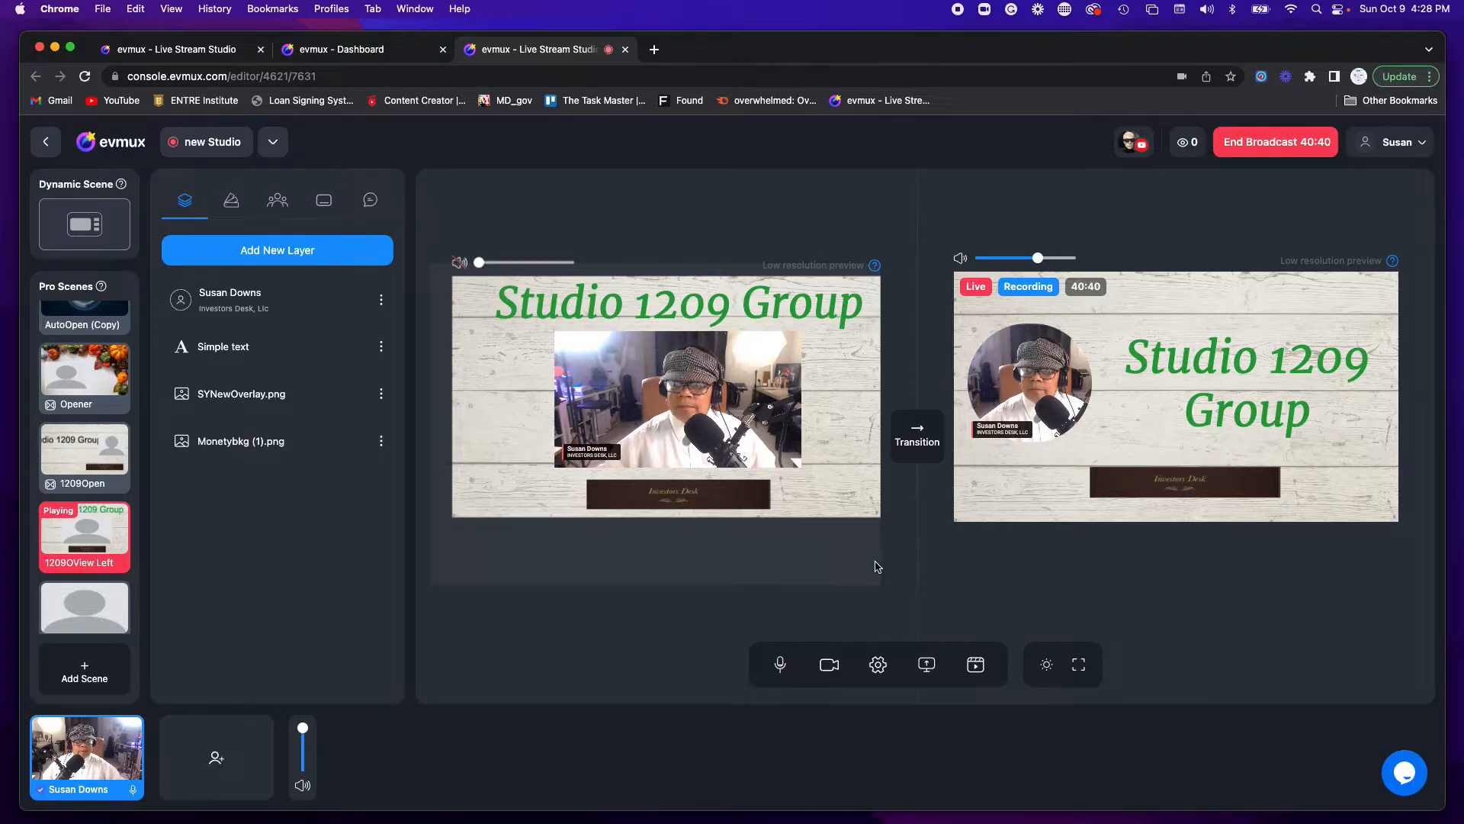
pyautogui.click(918, 437)
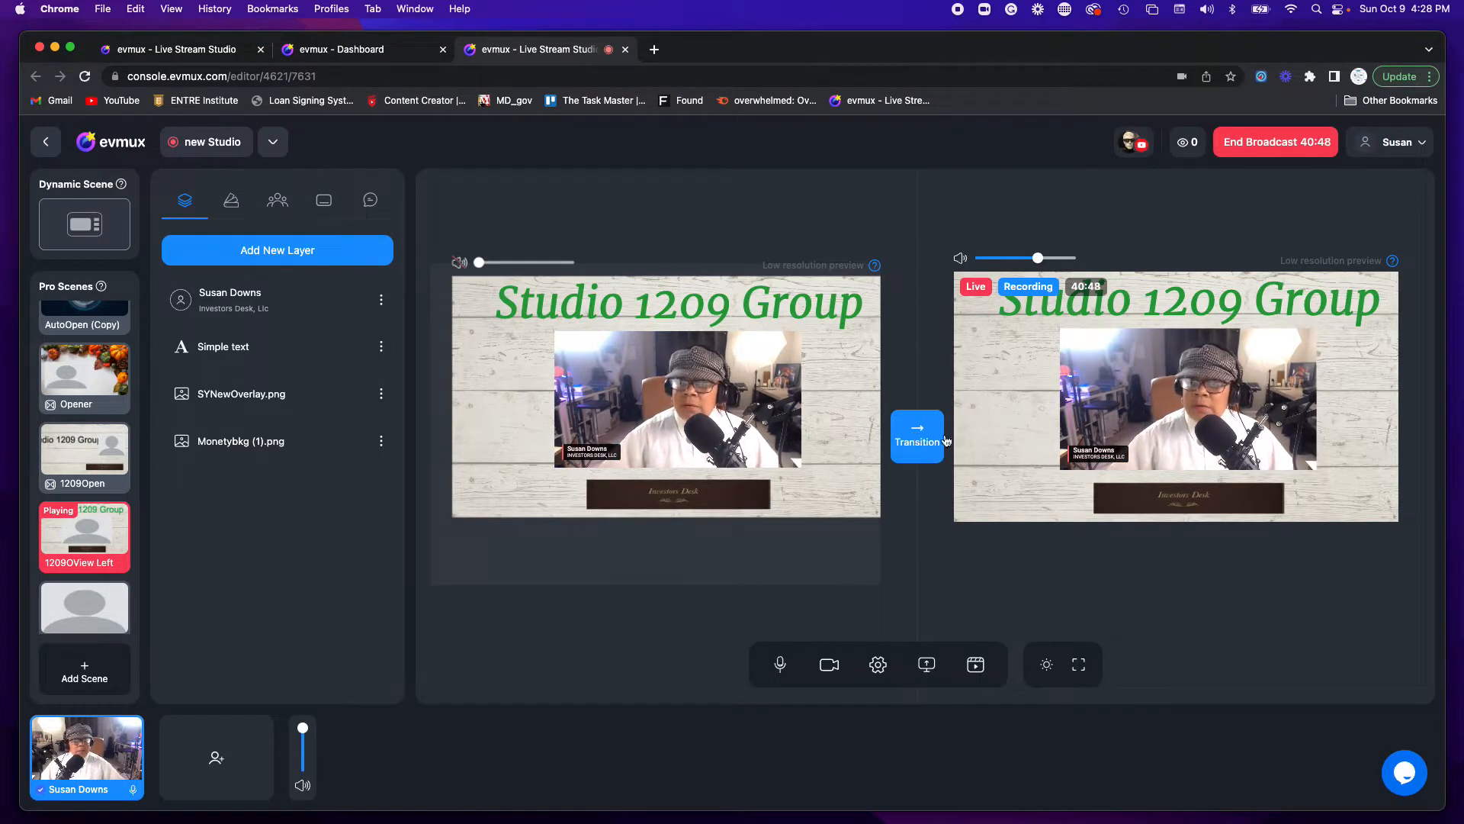
# Recolour the Studio 1209 Group title to dark brown #6A4F1C and transition the updated scene to the live broadcast
pyautogui.click(673, 309)
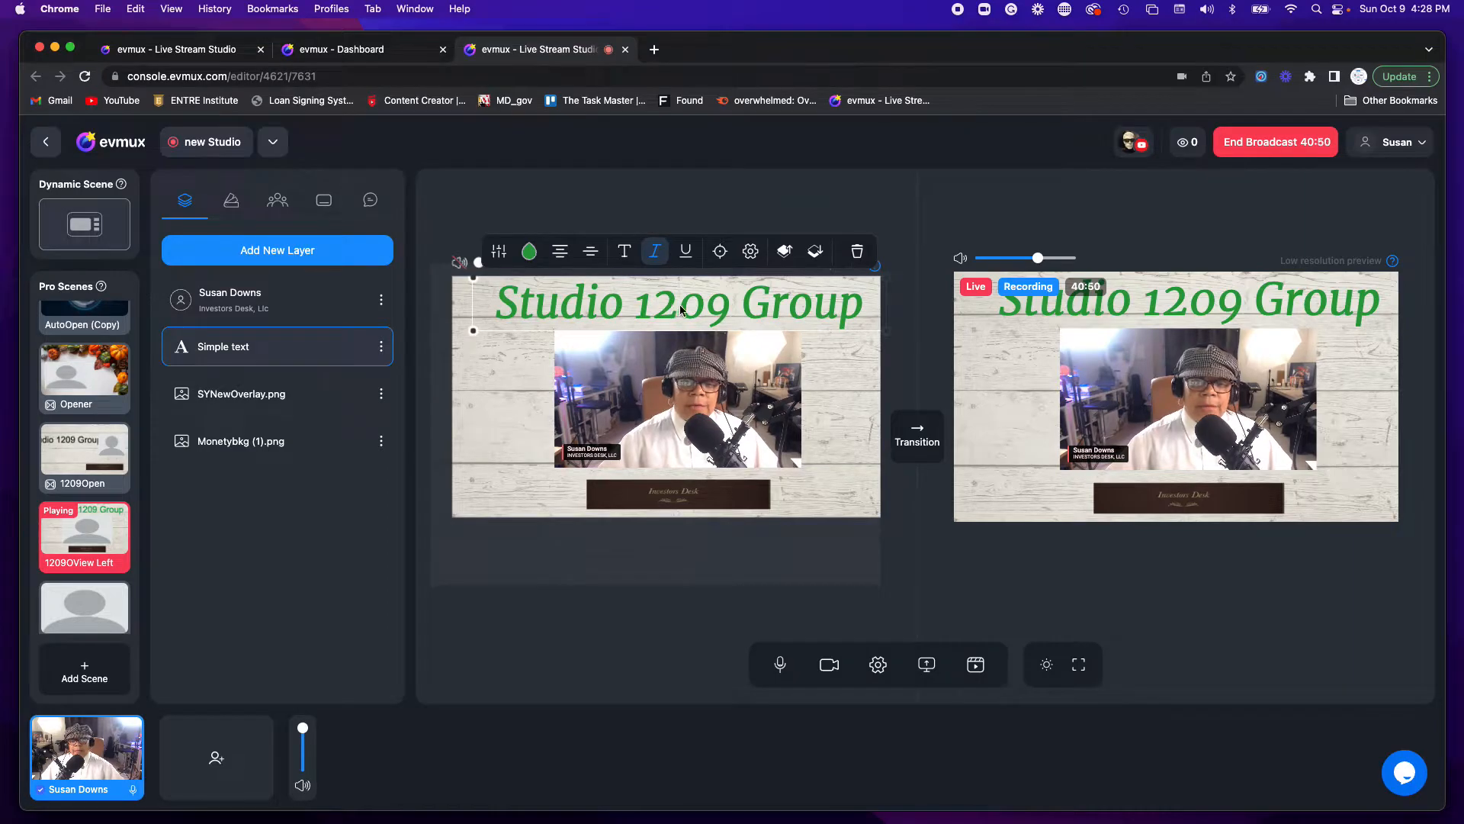
pyautogui.click(529, 257)
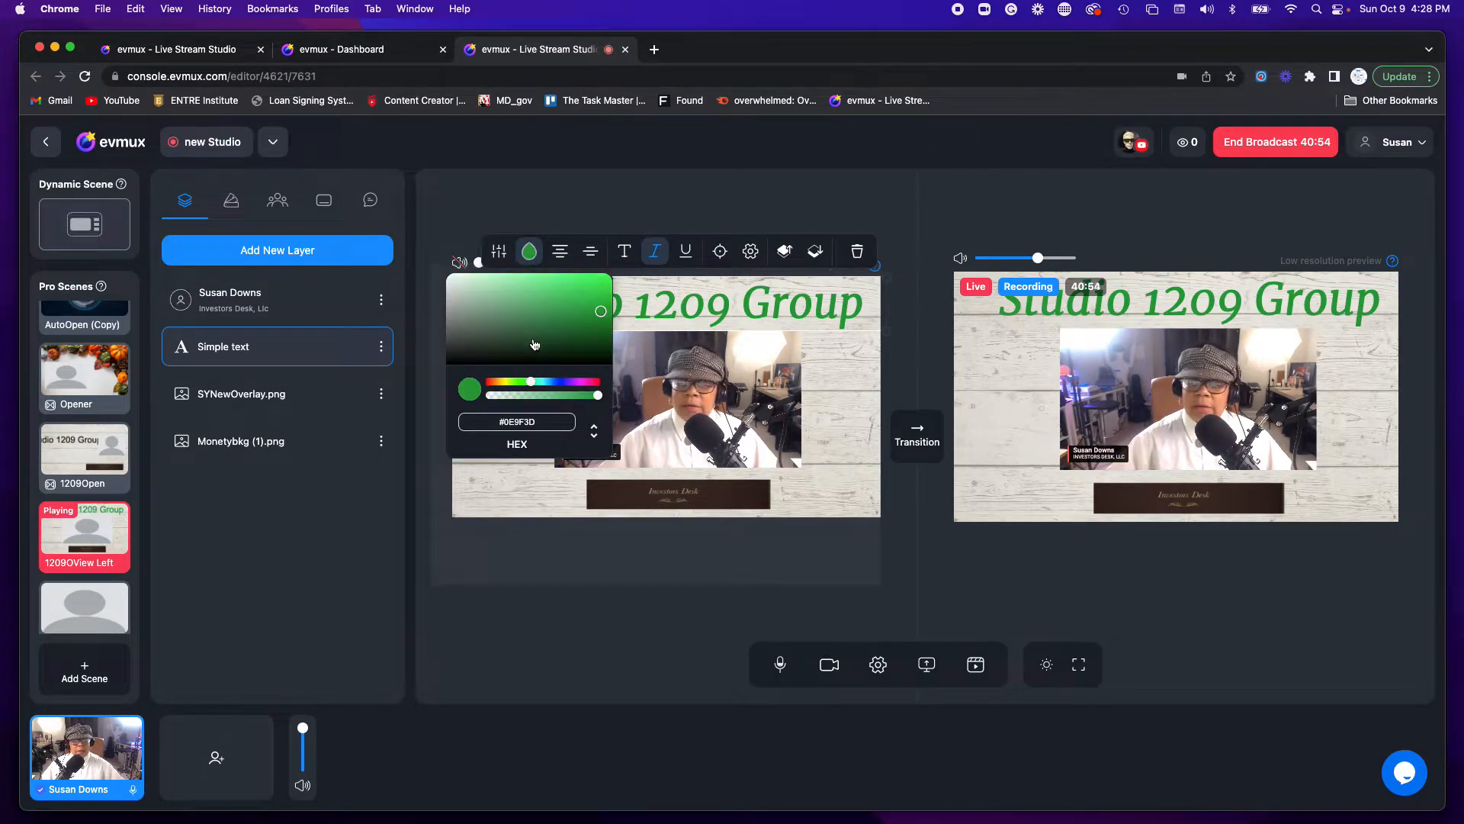
pyautogui.click(500, 382)
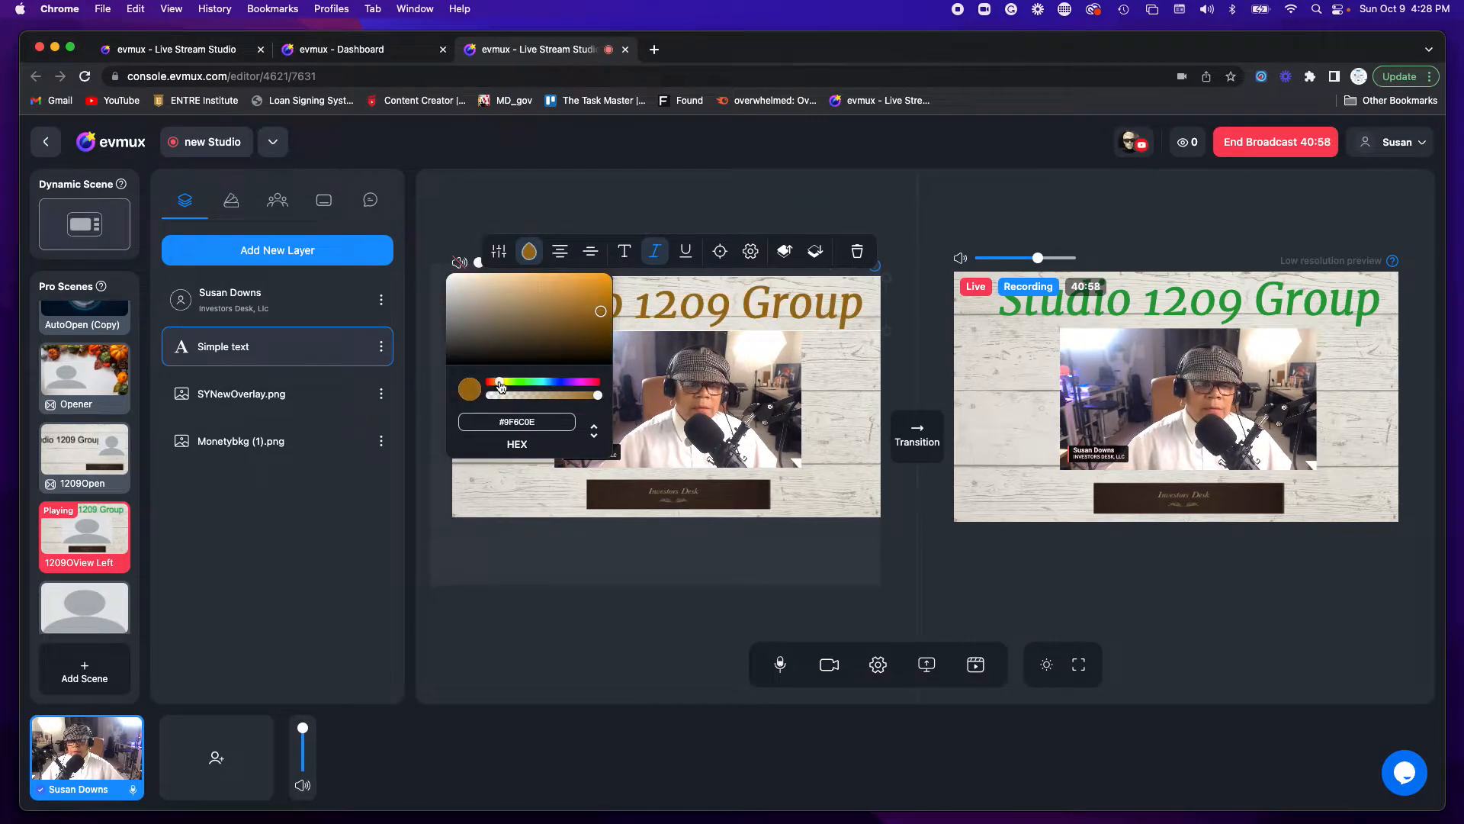
pyautogui.click(570, 332)
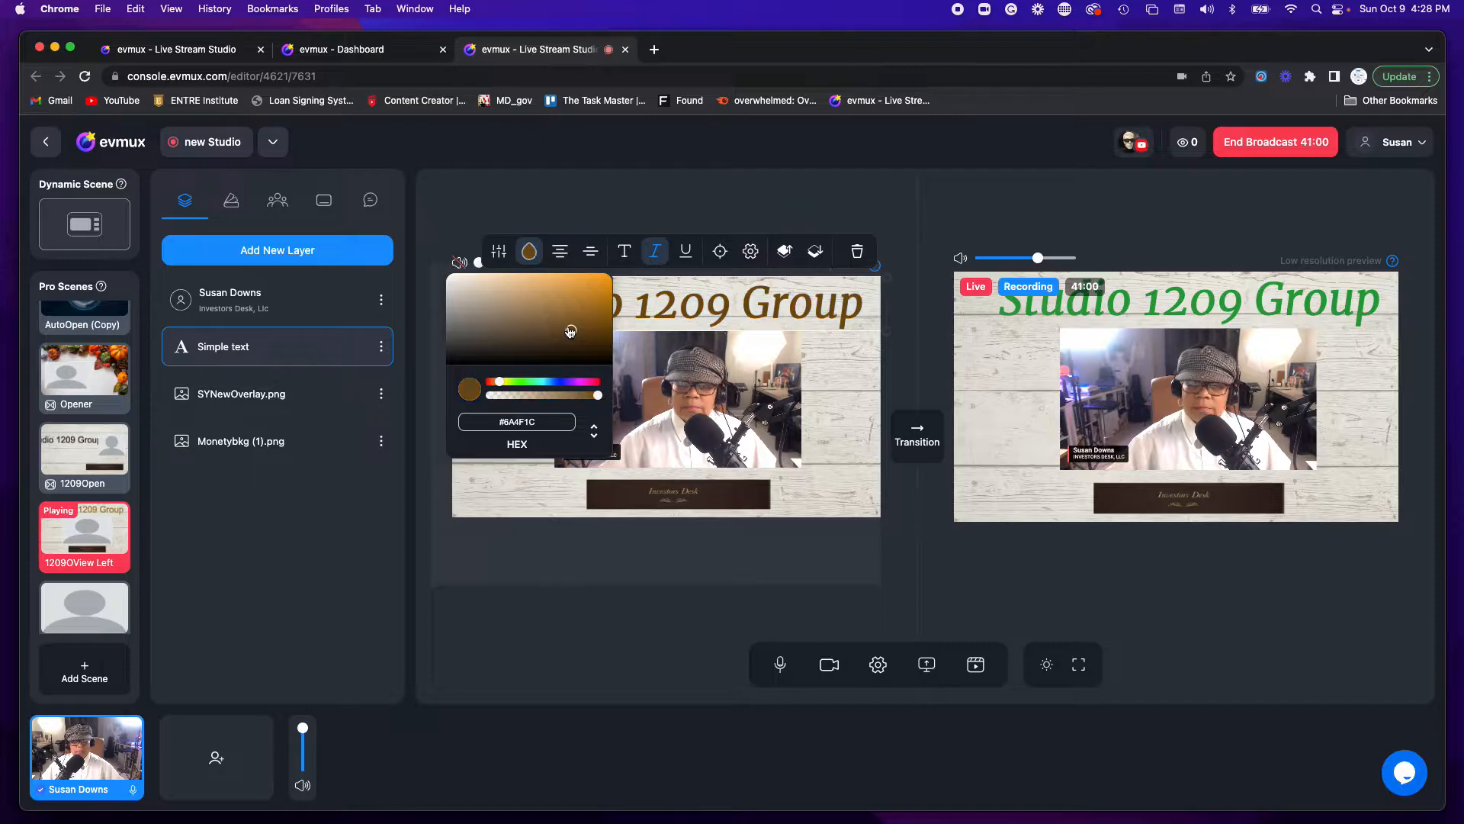
pyautogui.click(875, 516)
pyautogui.click(920, 440)
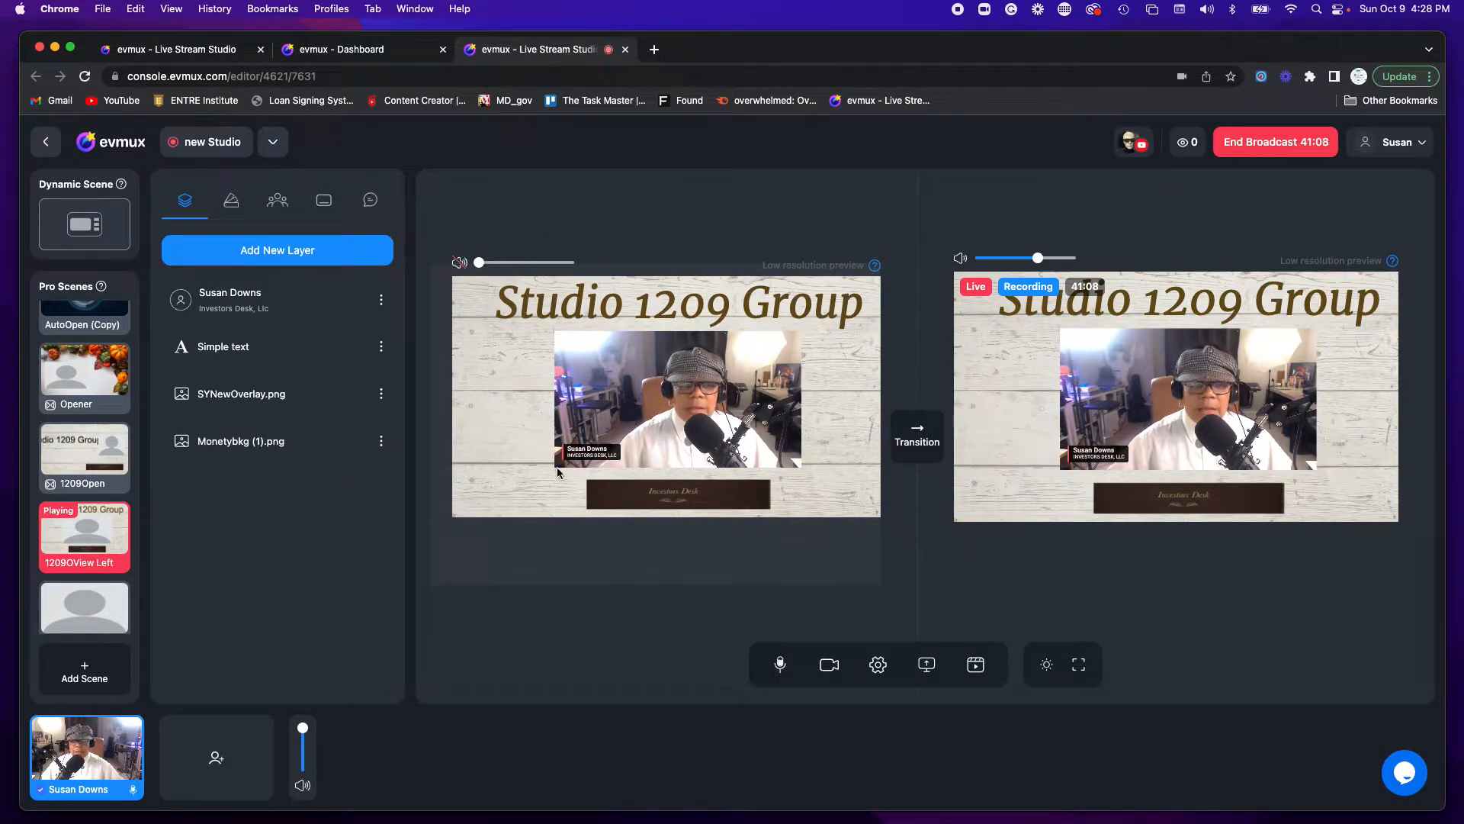
# Load the Opener scene into the preview and transition it to the live broadcast
pyautogui.moveTo(105, 352)
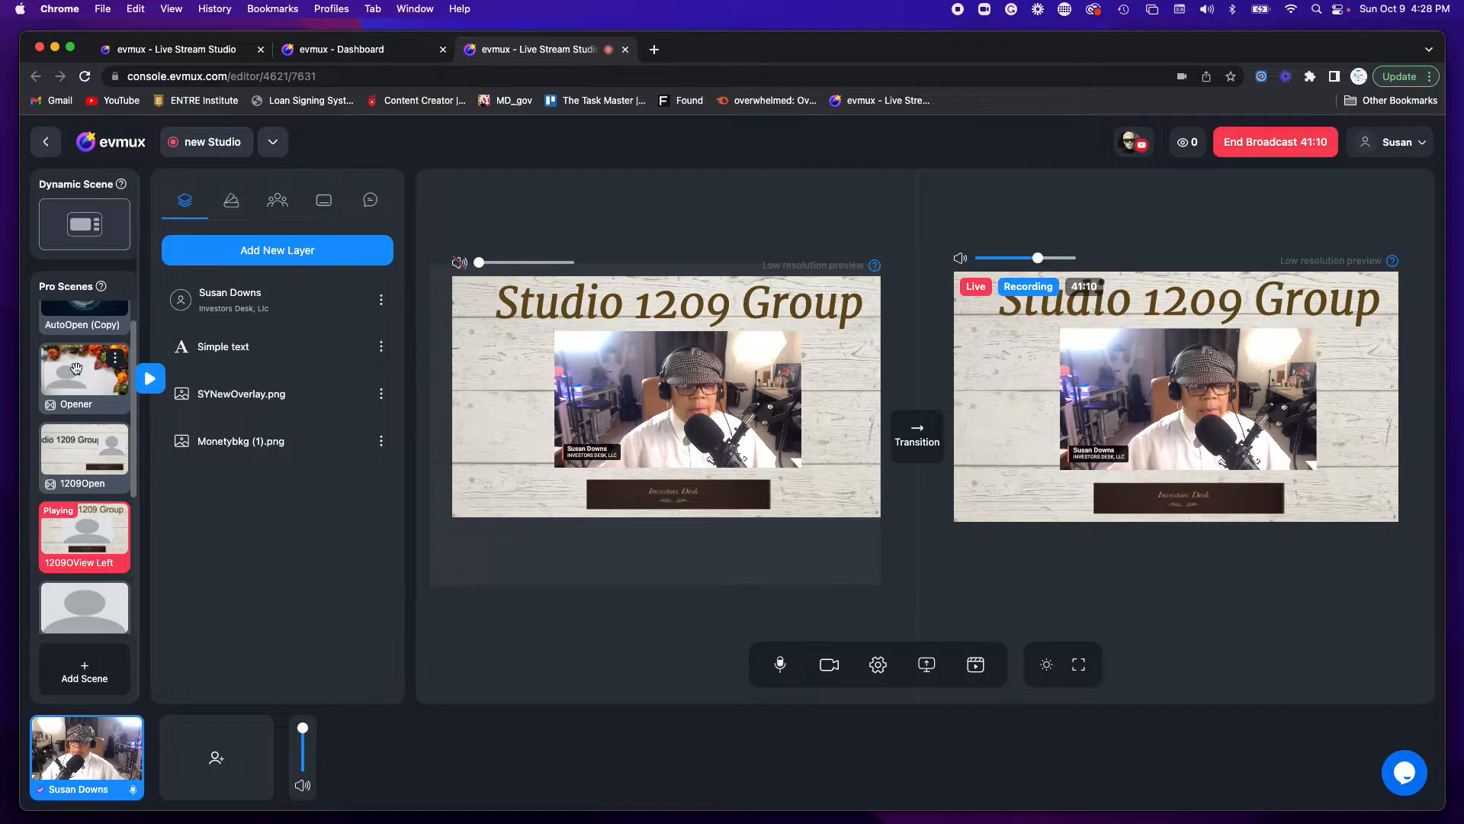
pyautogui.click(76, 369)
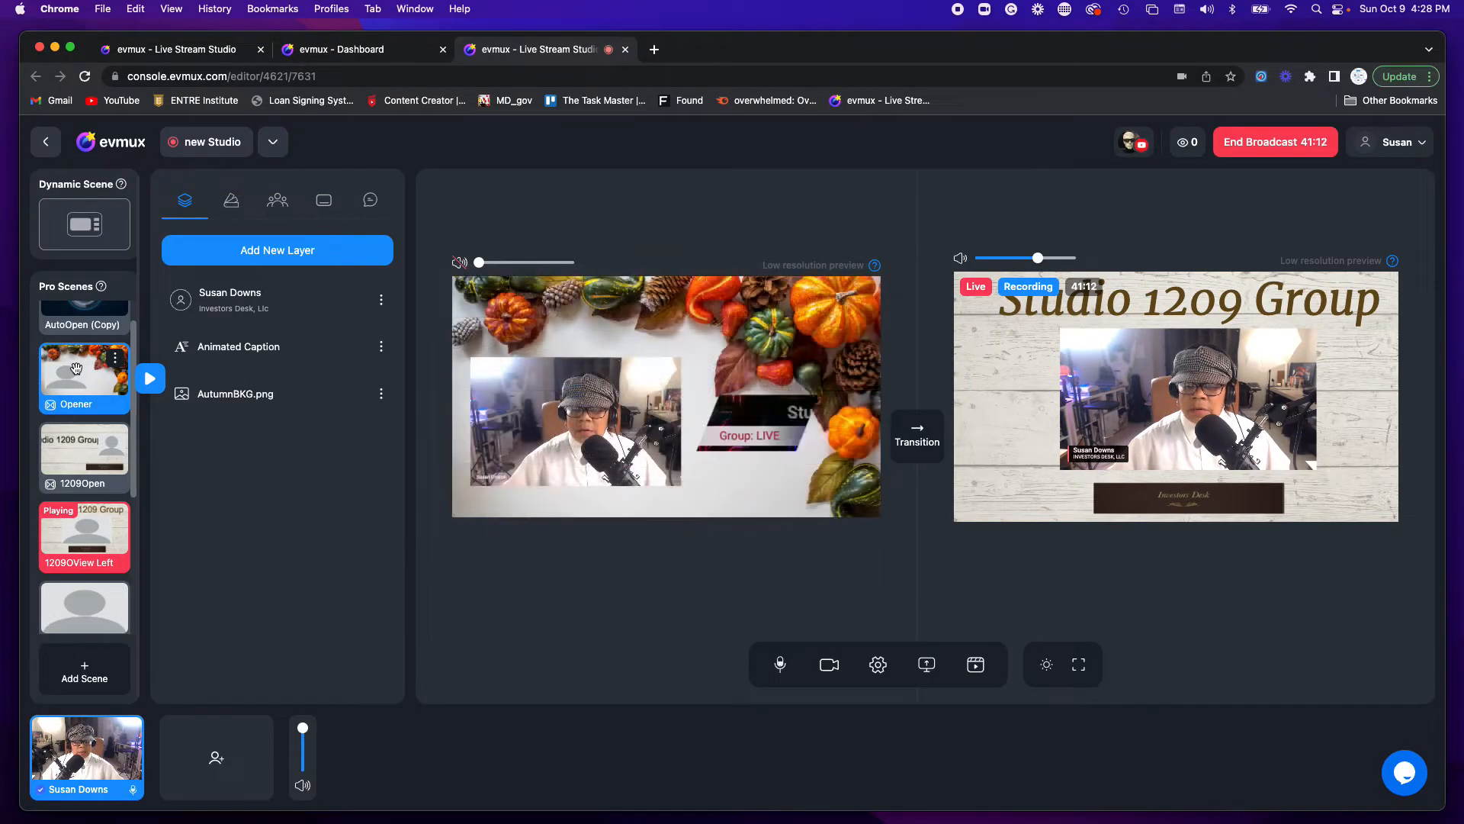
pyautogui.click(917, 449)
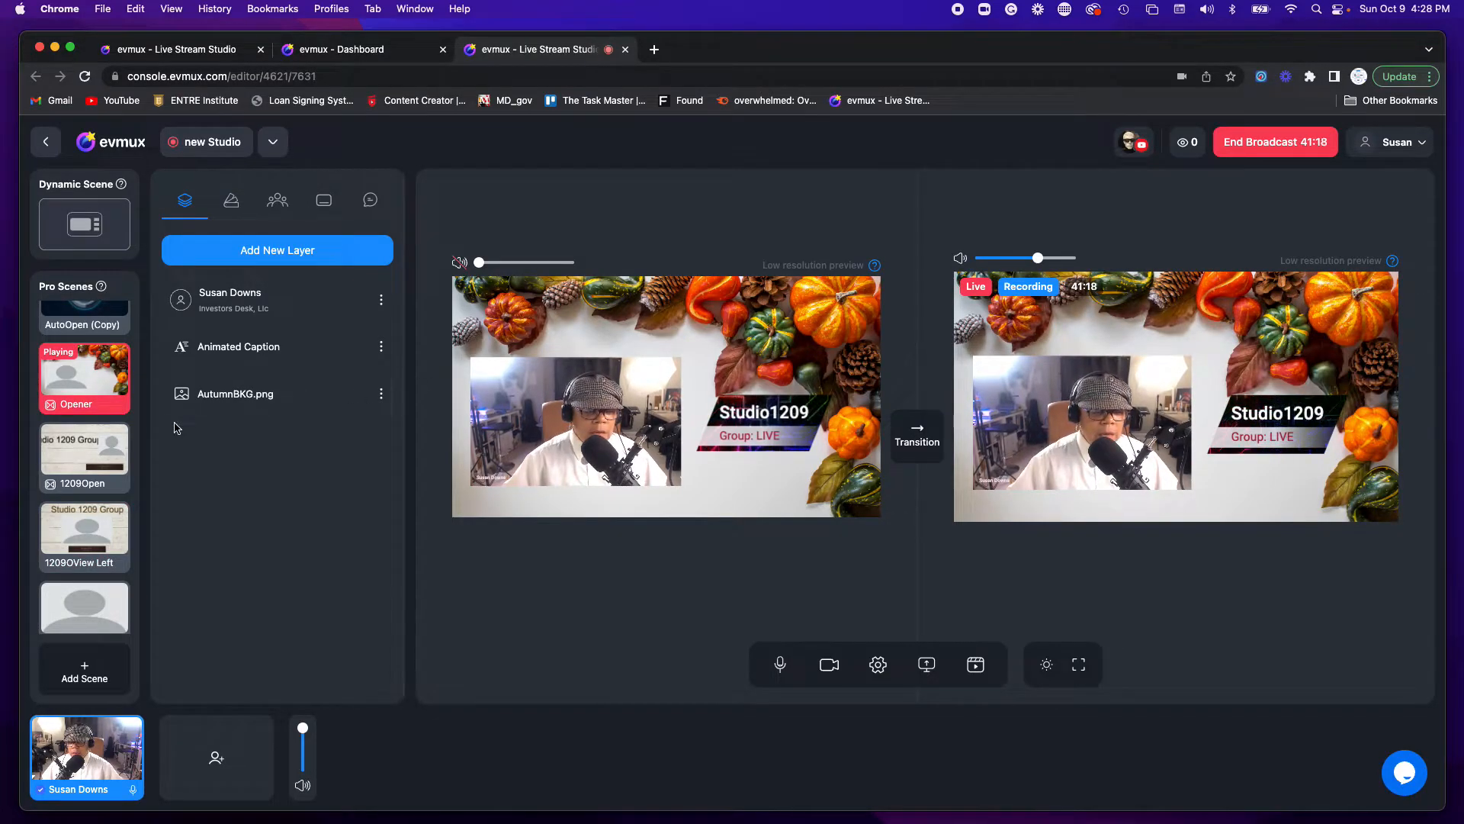
# Transition the 1209OView Left scene to the live broadcast, followed by the 1209Open scene
pyautogui.moveTo(81, 551)
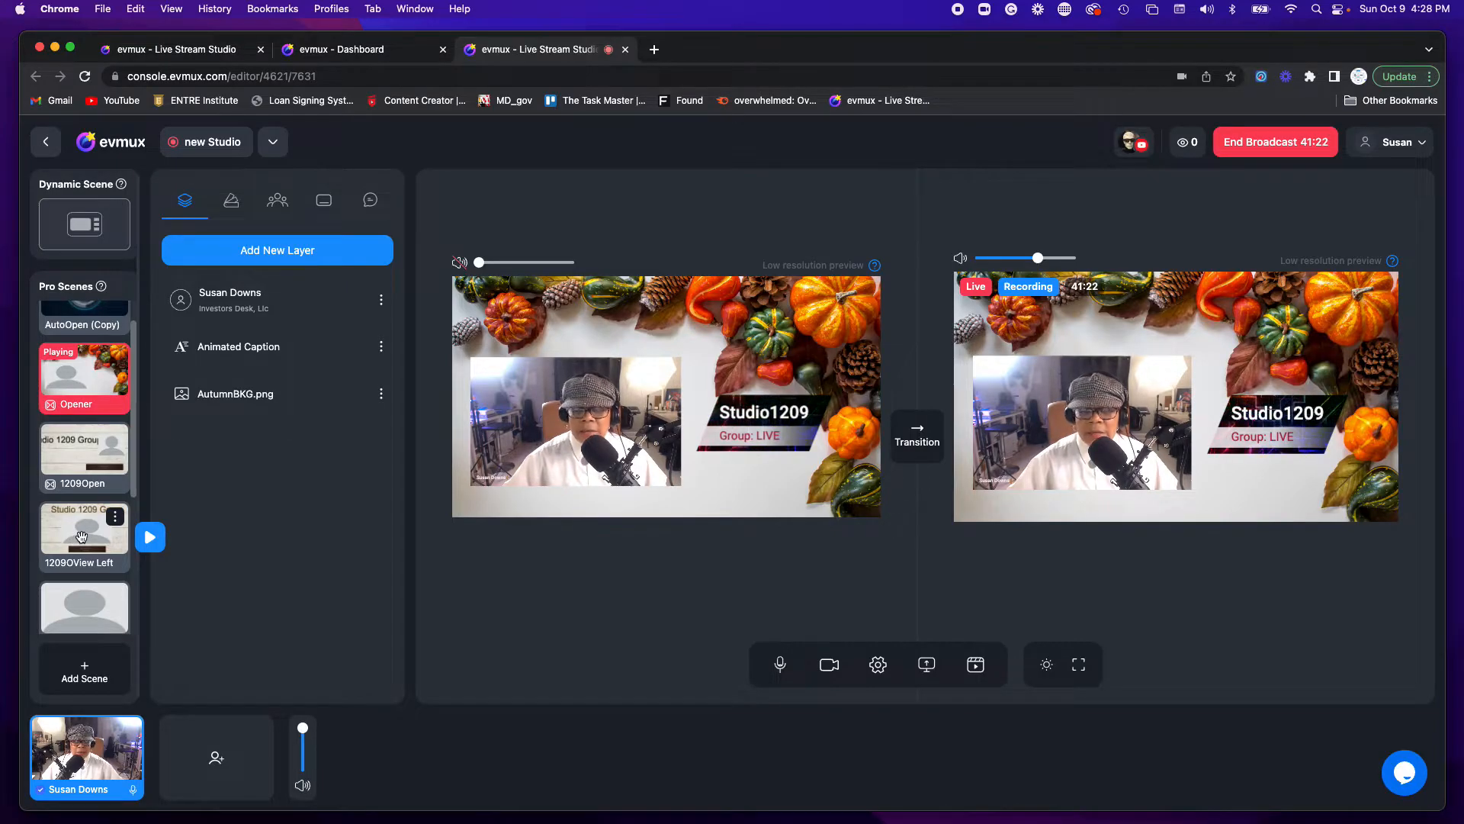
pyautogui.click(81, 536)
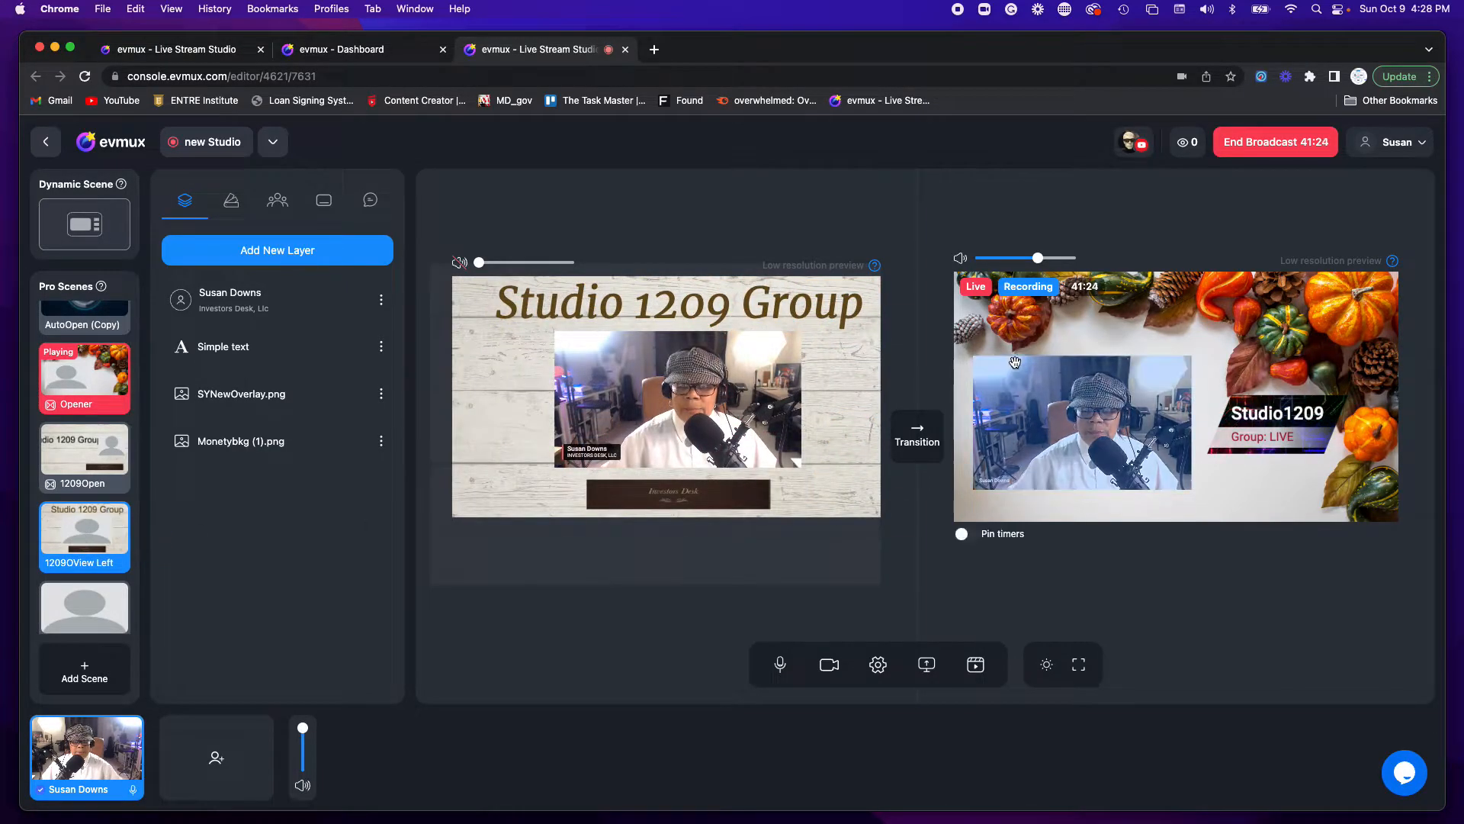
pyautogui.click(914, 450)
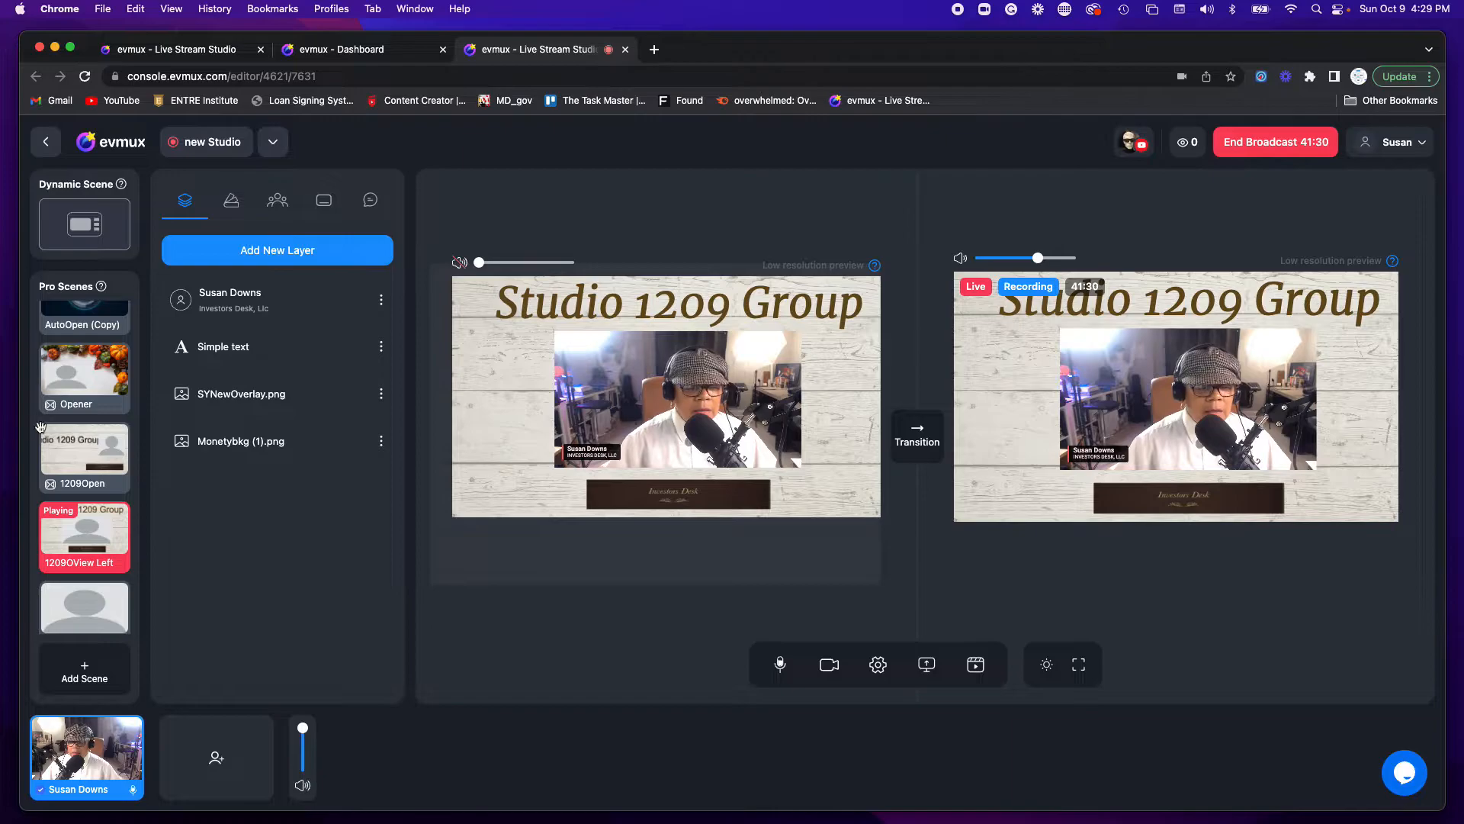
pyautogui.click(81, 459)
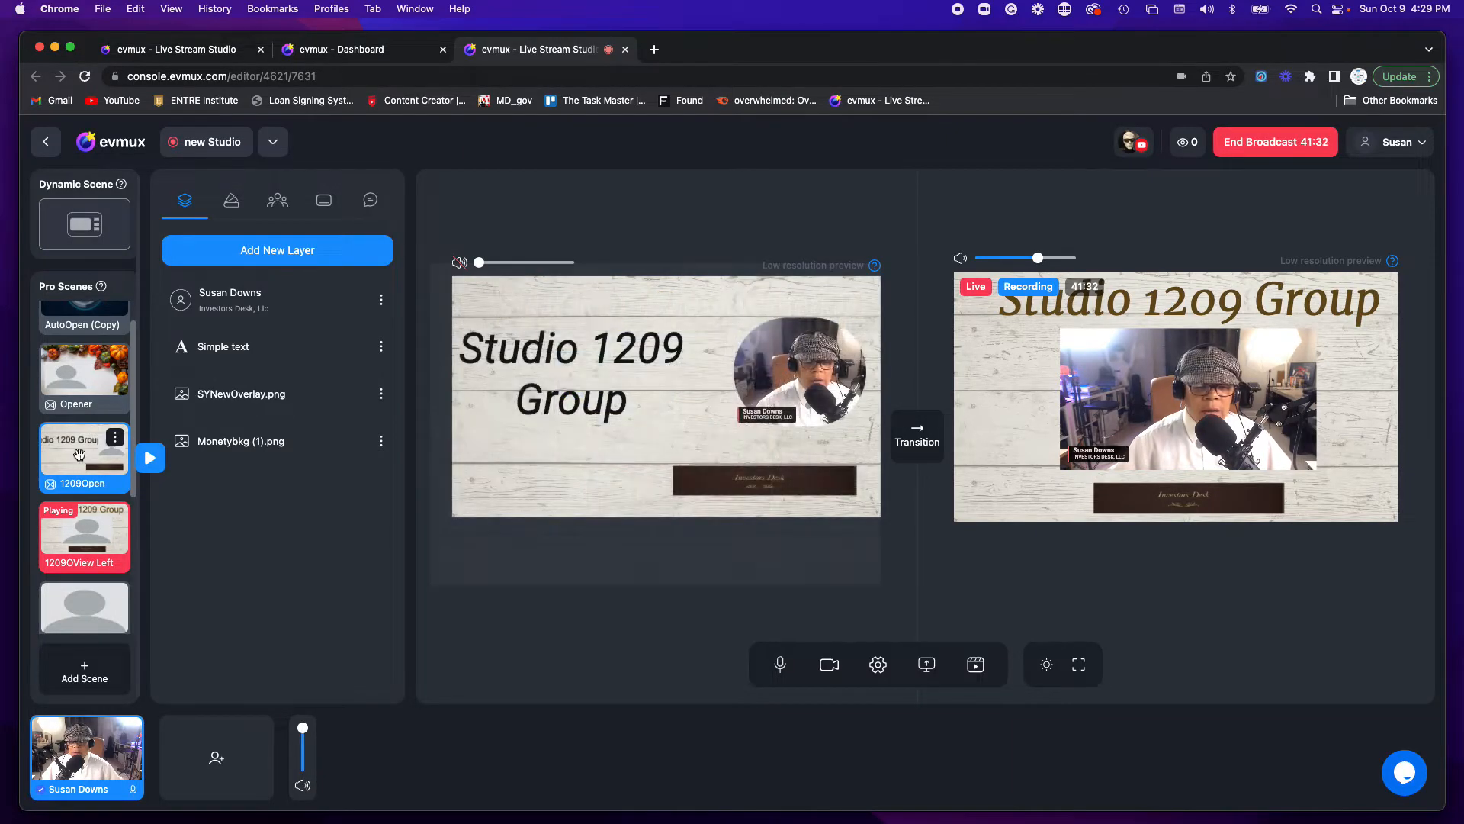
pyautogui.click(916, 444)
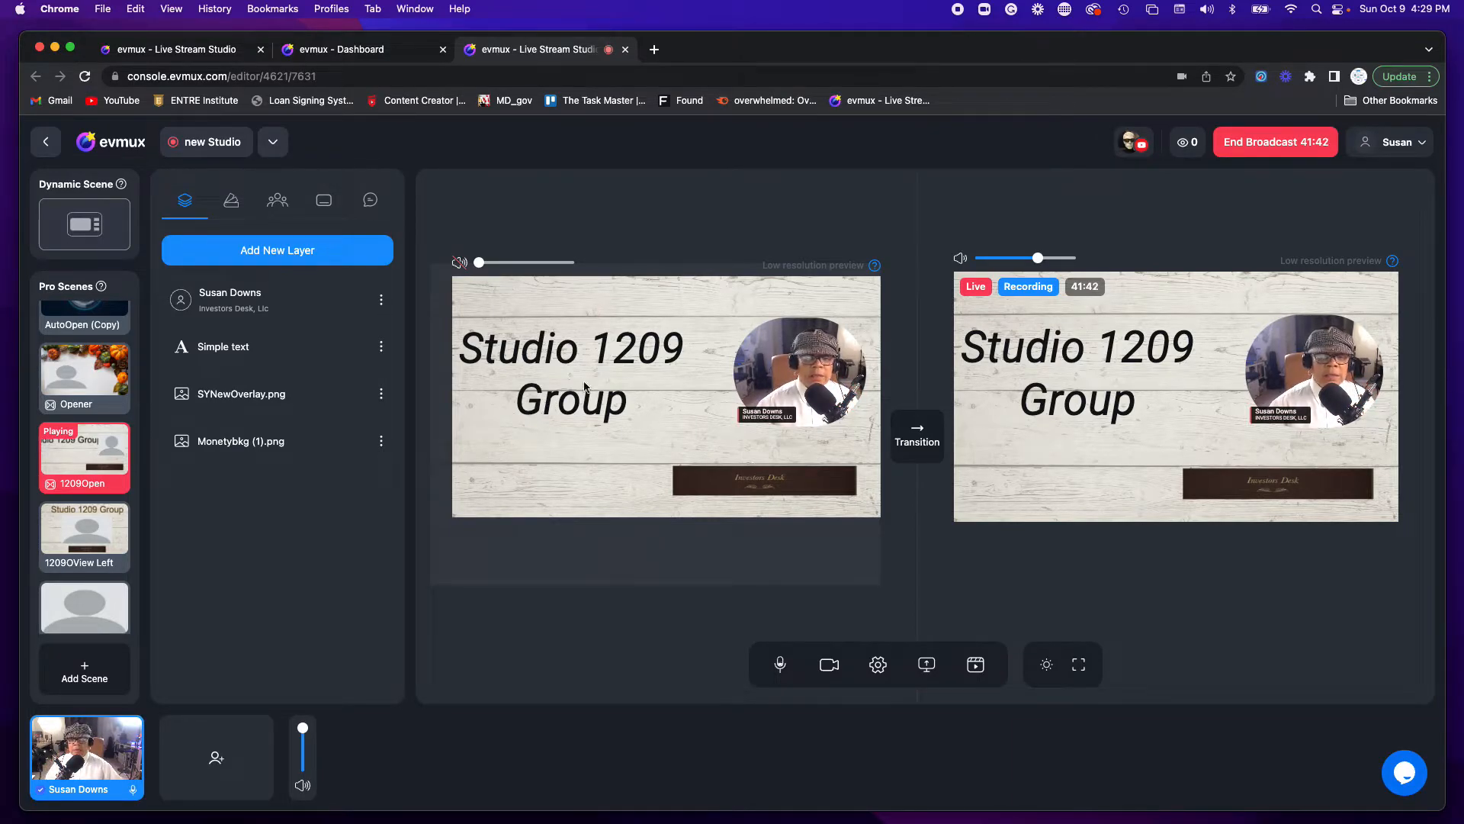
# Compare the title styling of the 1209OView Left and 1209Open scenes in the preview
pyautogui.click(77, 531)
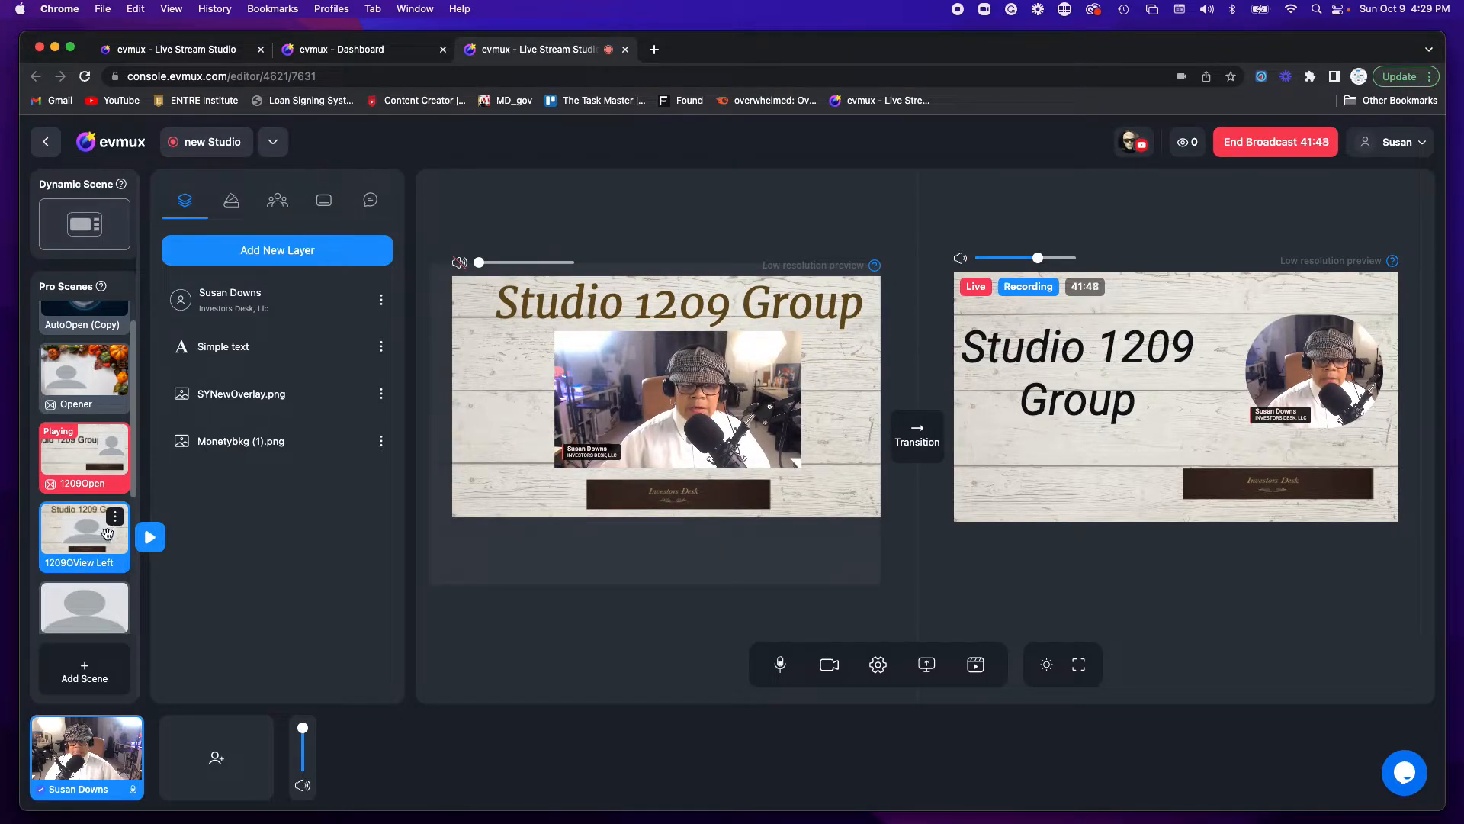
pyautogui.click(111, 456)
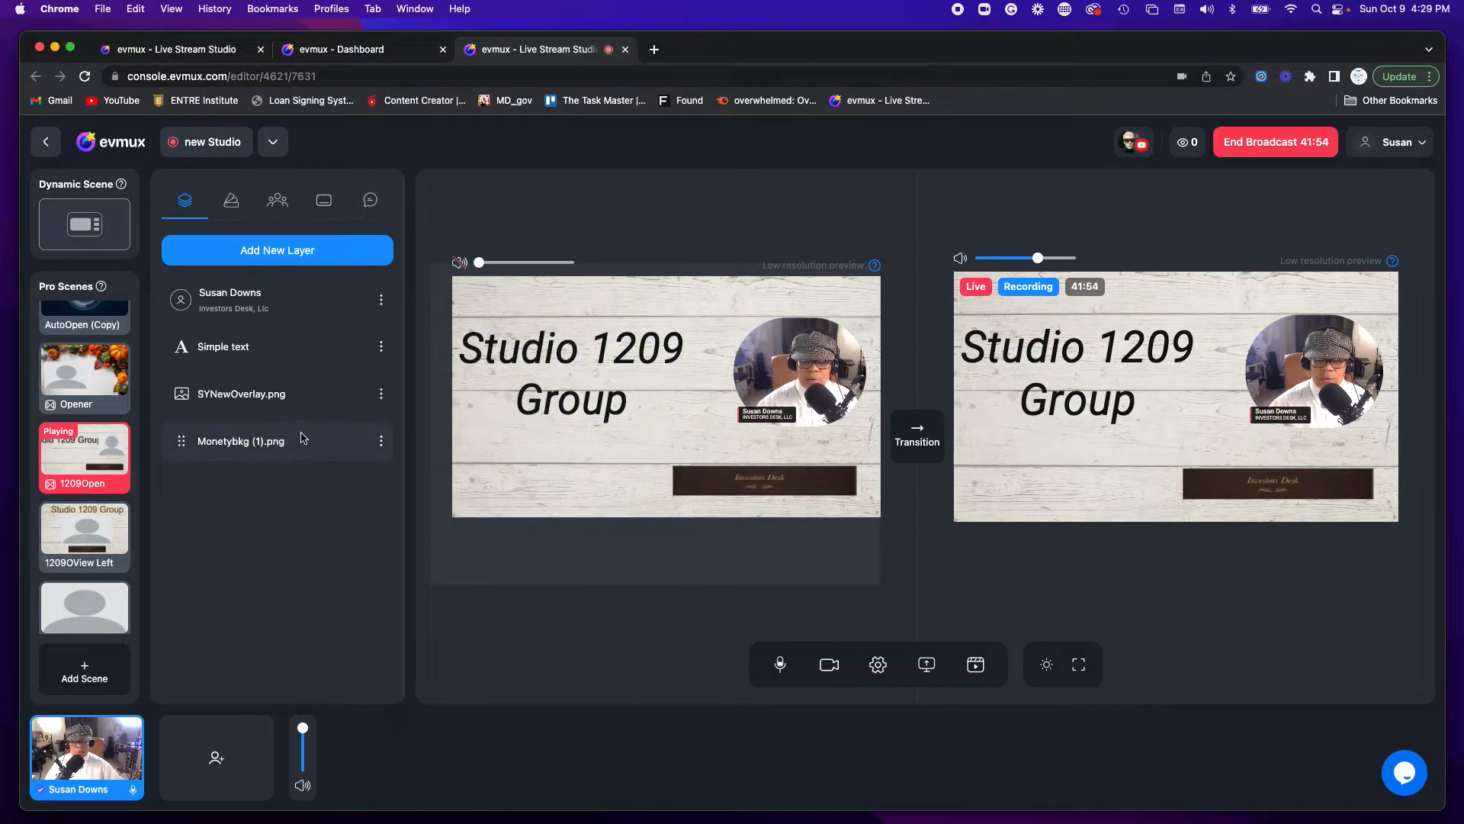
pyautogui.click(77, 541)
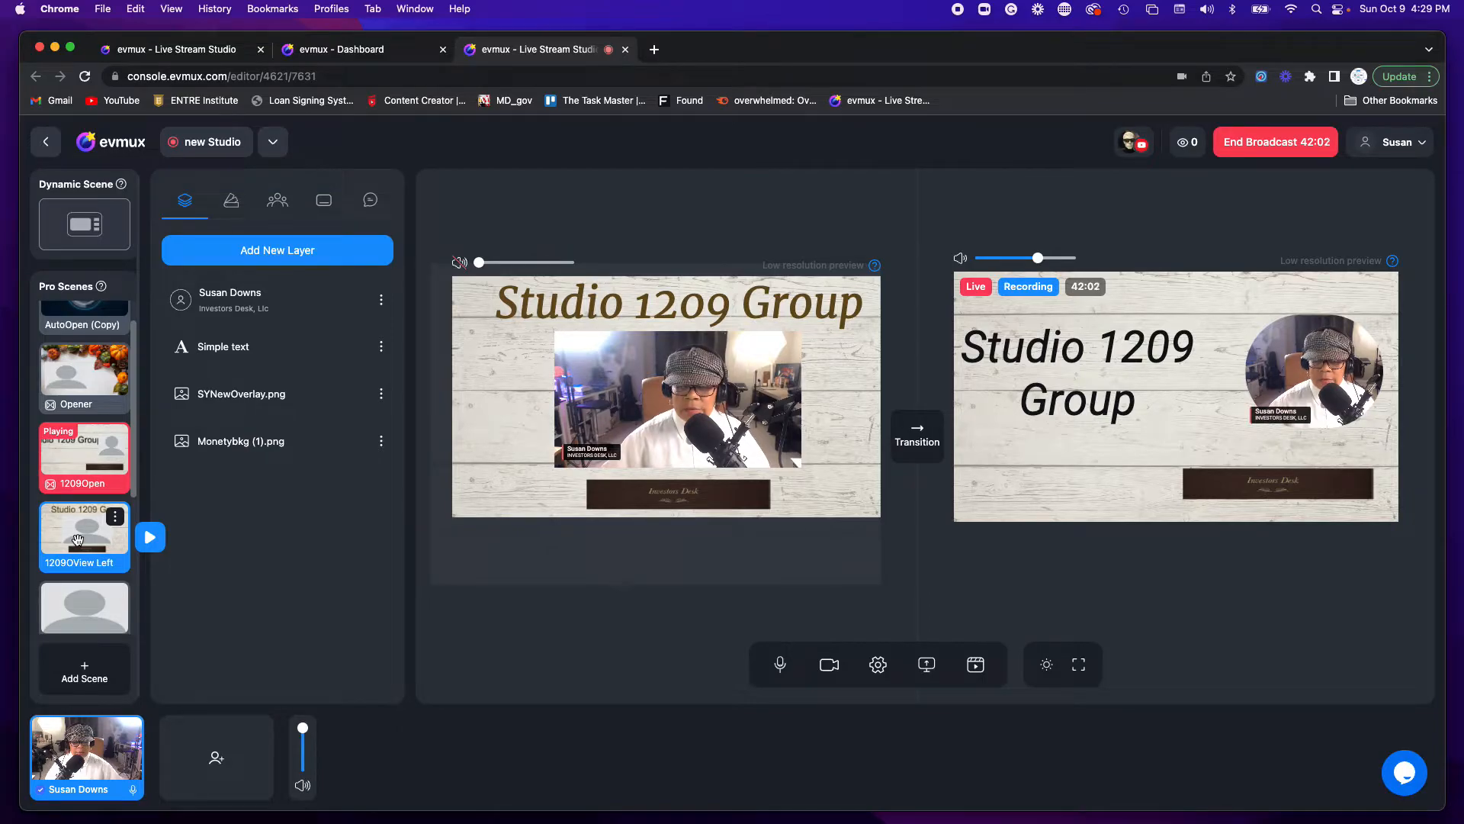
pyautogui.click(90, 456)
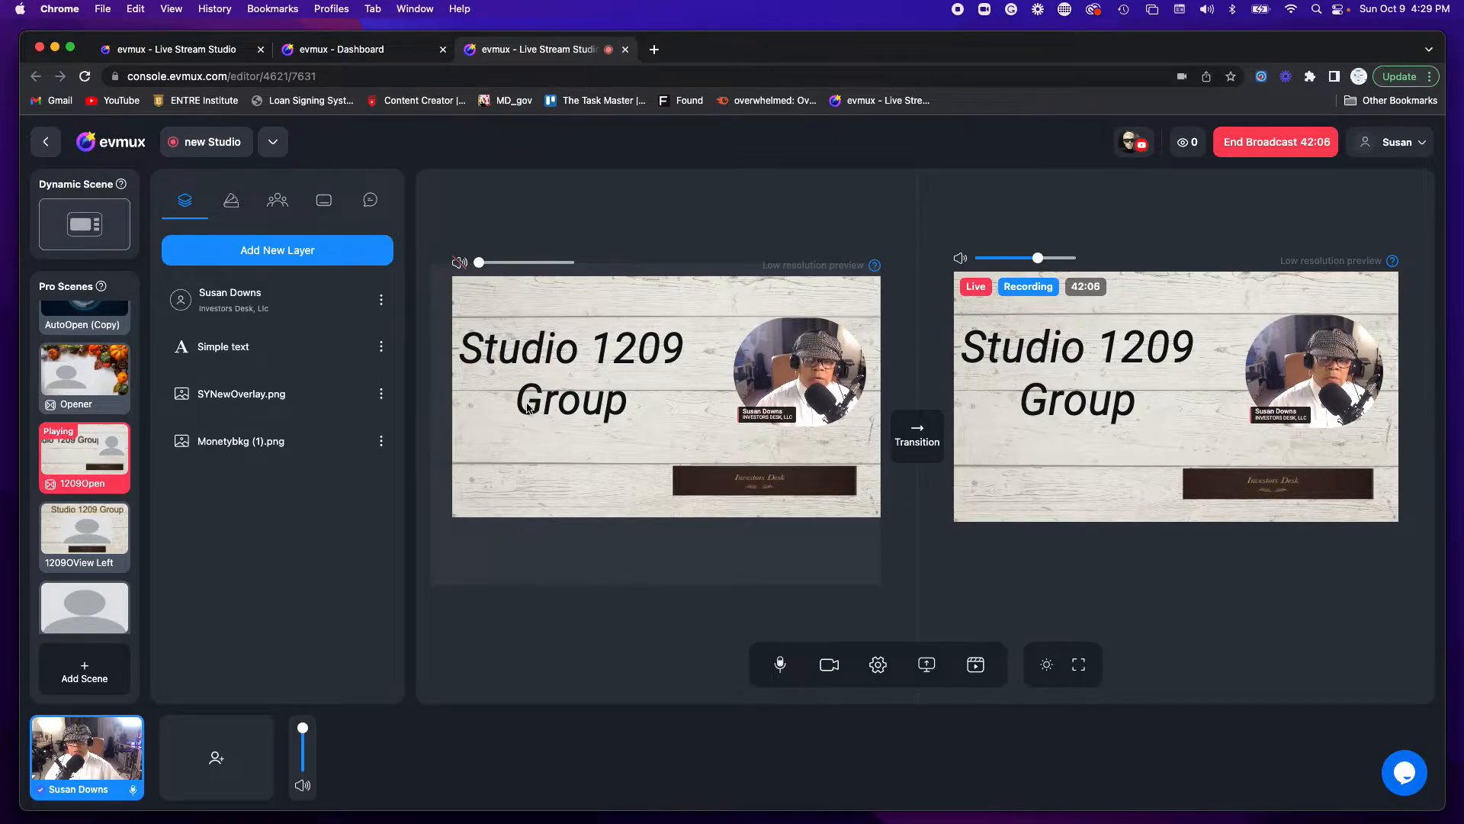
# Change the font of the Studio 1209 Group title in the 1209Open scene to Merriweather
pyautogui.click(593, 363)
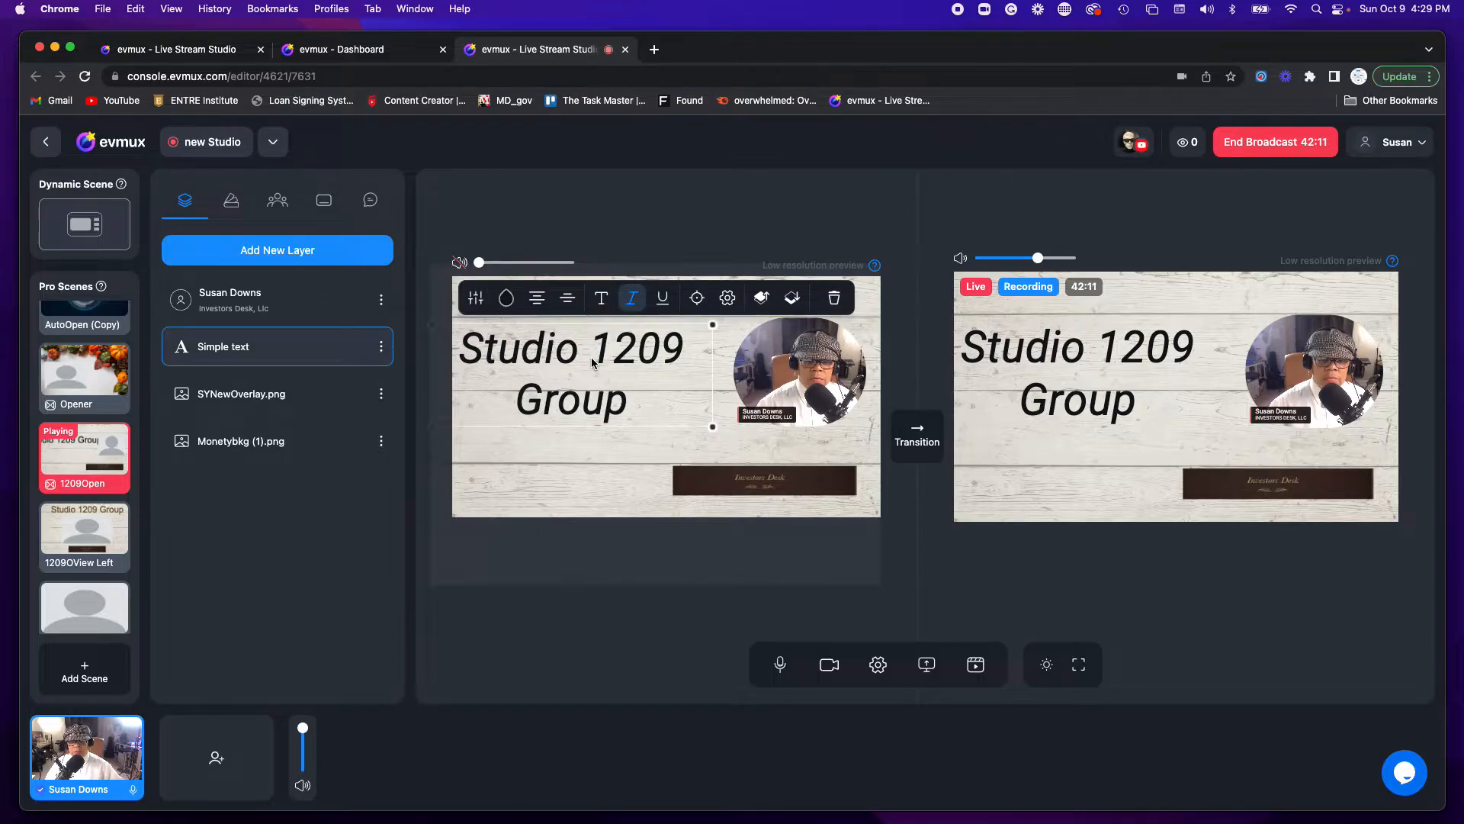
pyautogui.click(601, 300)
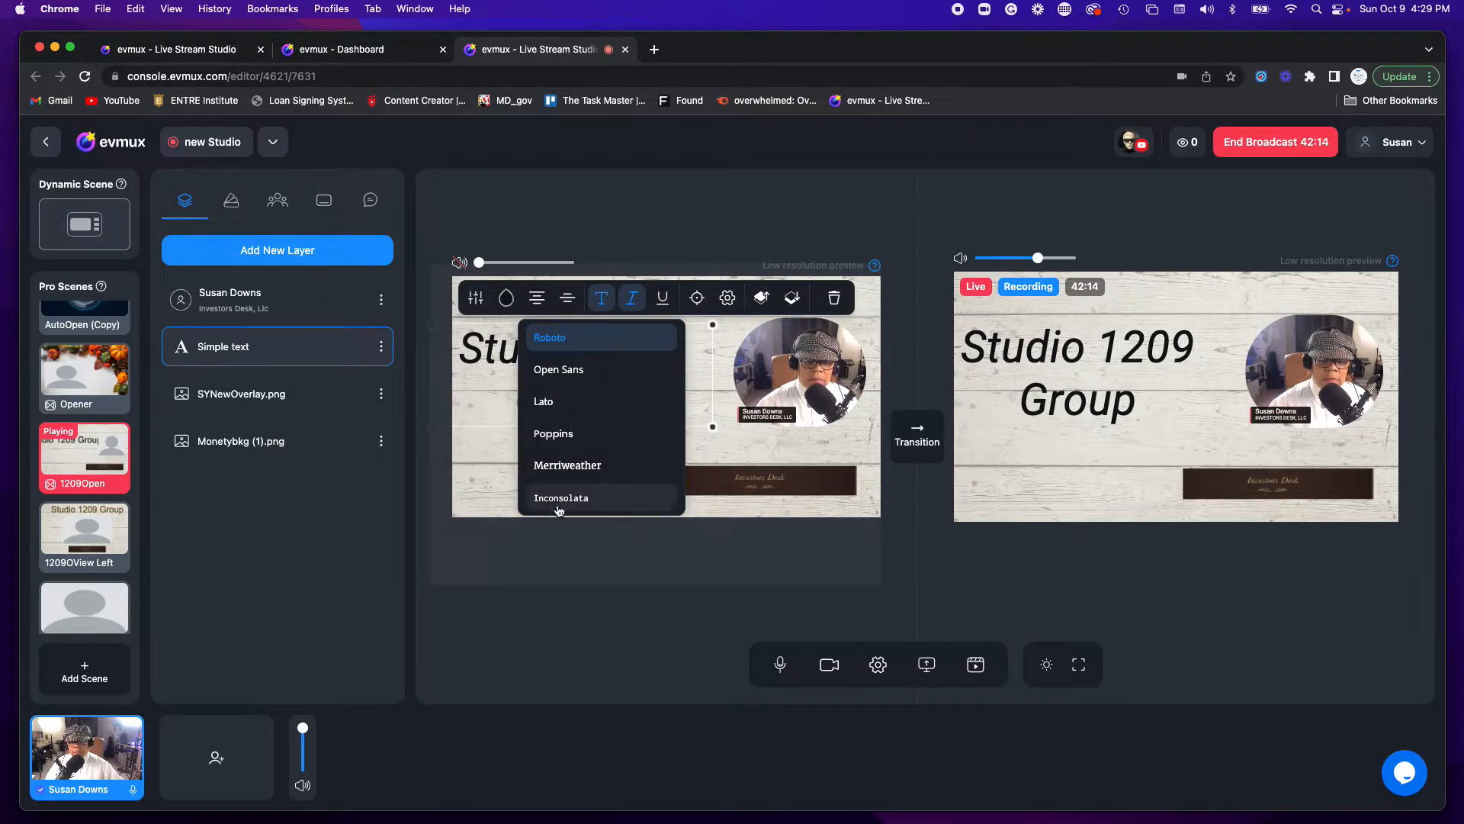
pyautogui.click(574, 467)
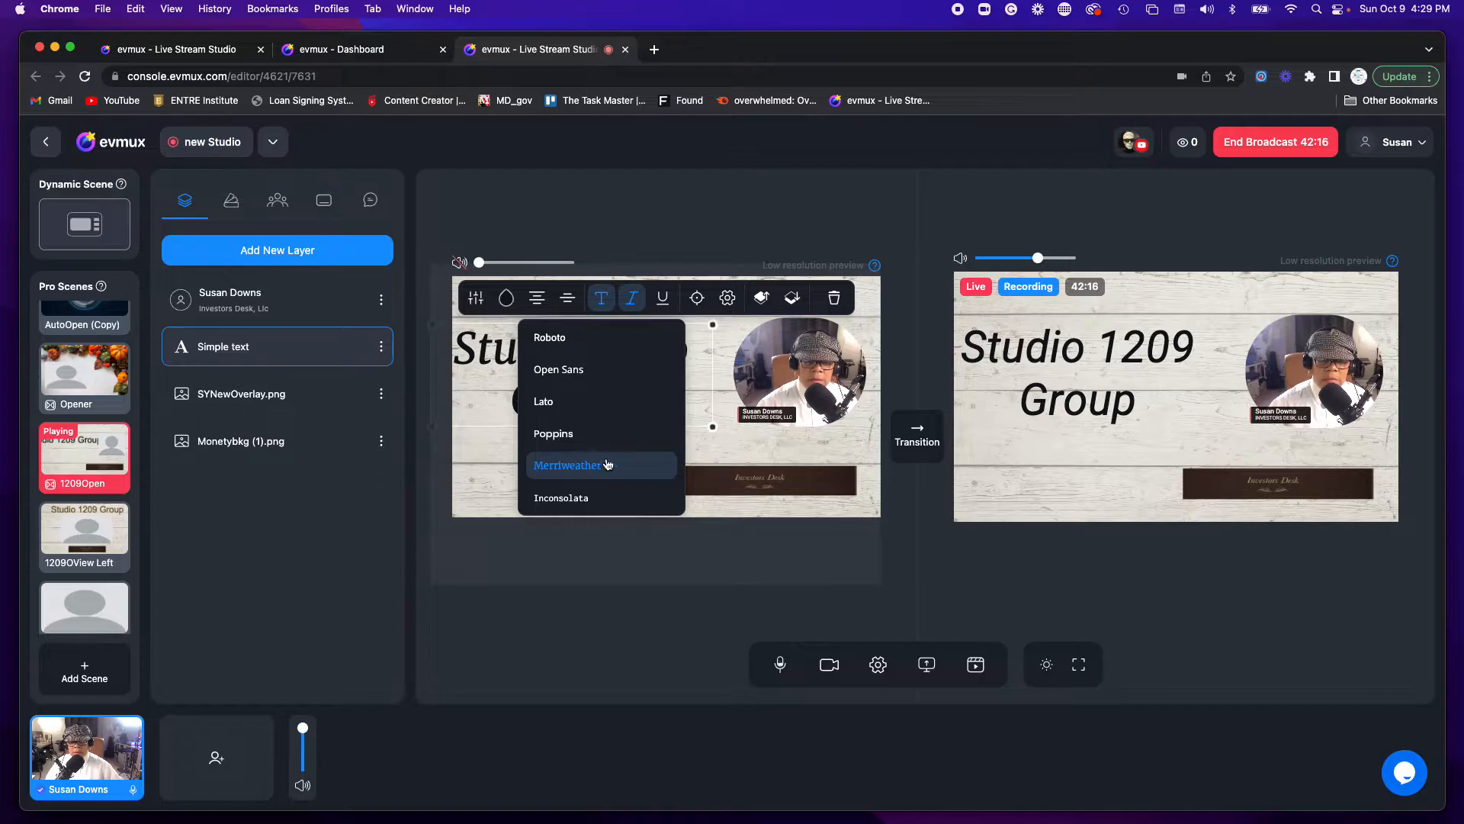
pyautogui.click(628, 555)
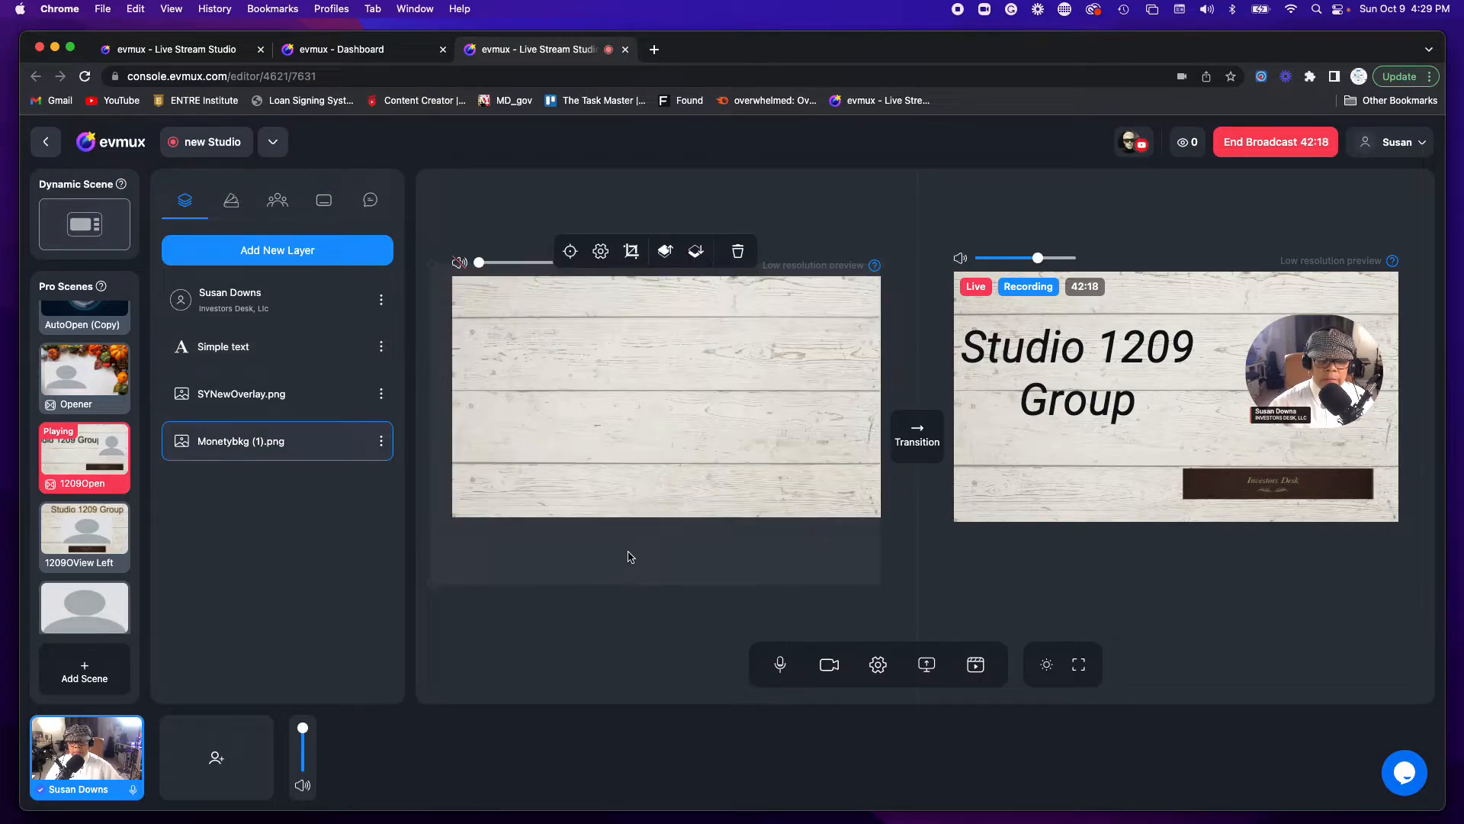
pyautogui.click(351, 402)
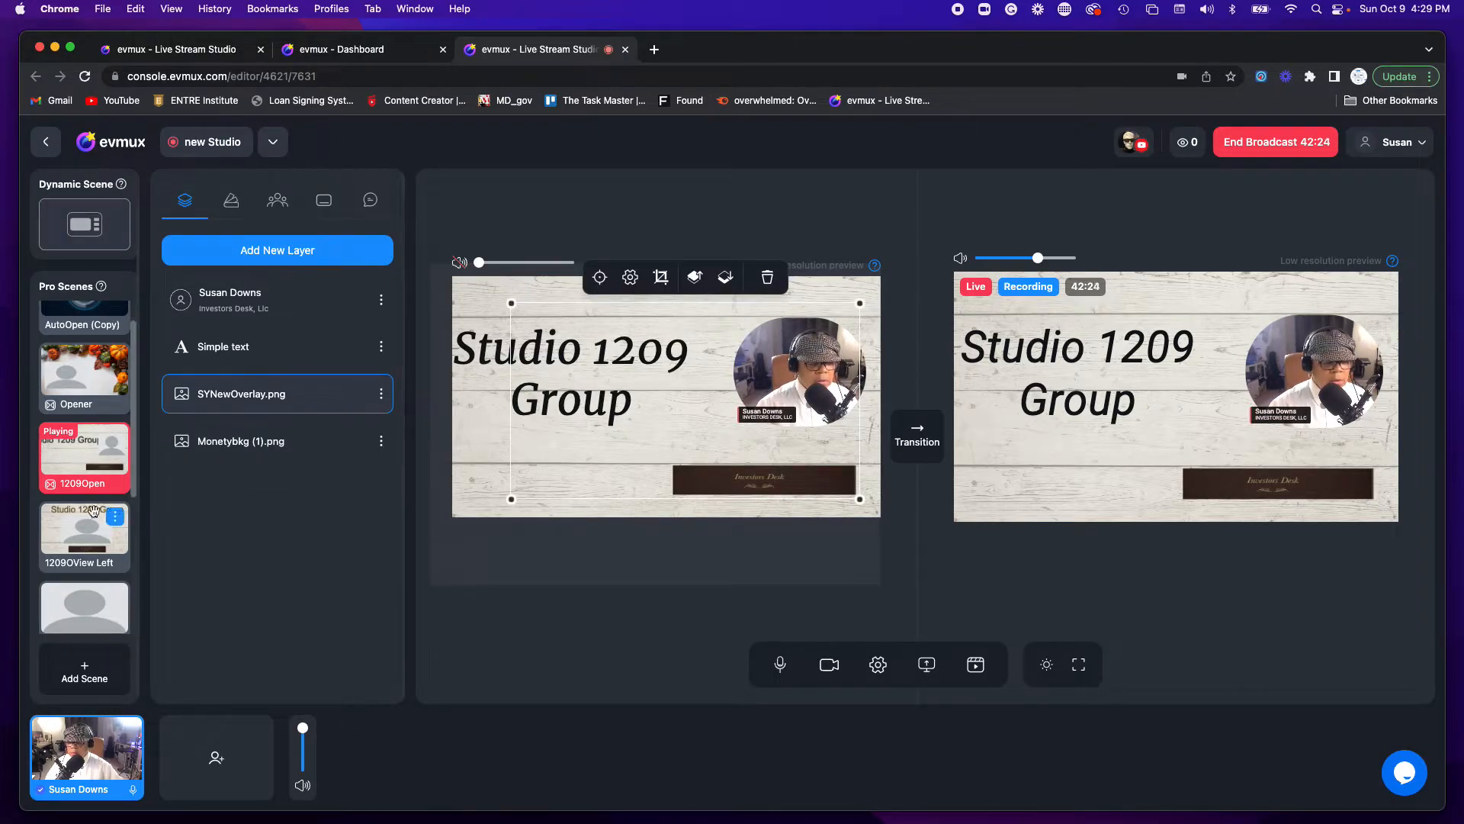
# Check the 1209OView Left layout again, and shift the 1209Open title slightly right and down, closer to the round camera
pyautogui.click(83, 527)
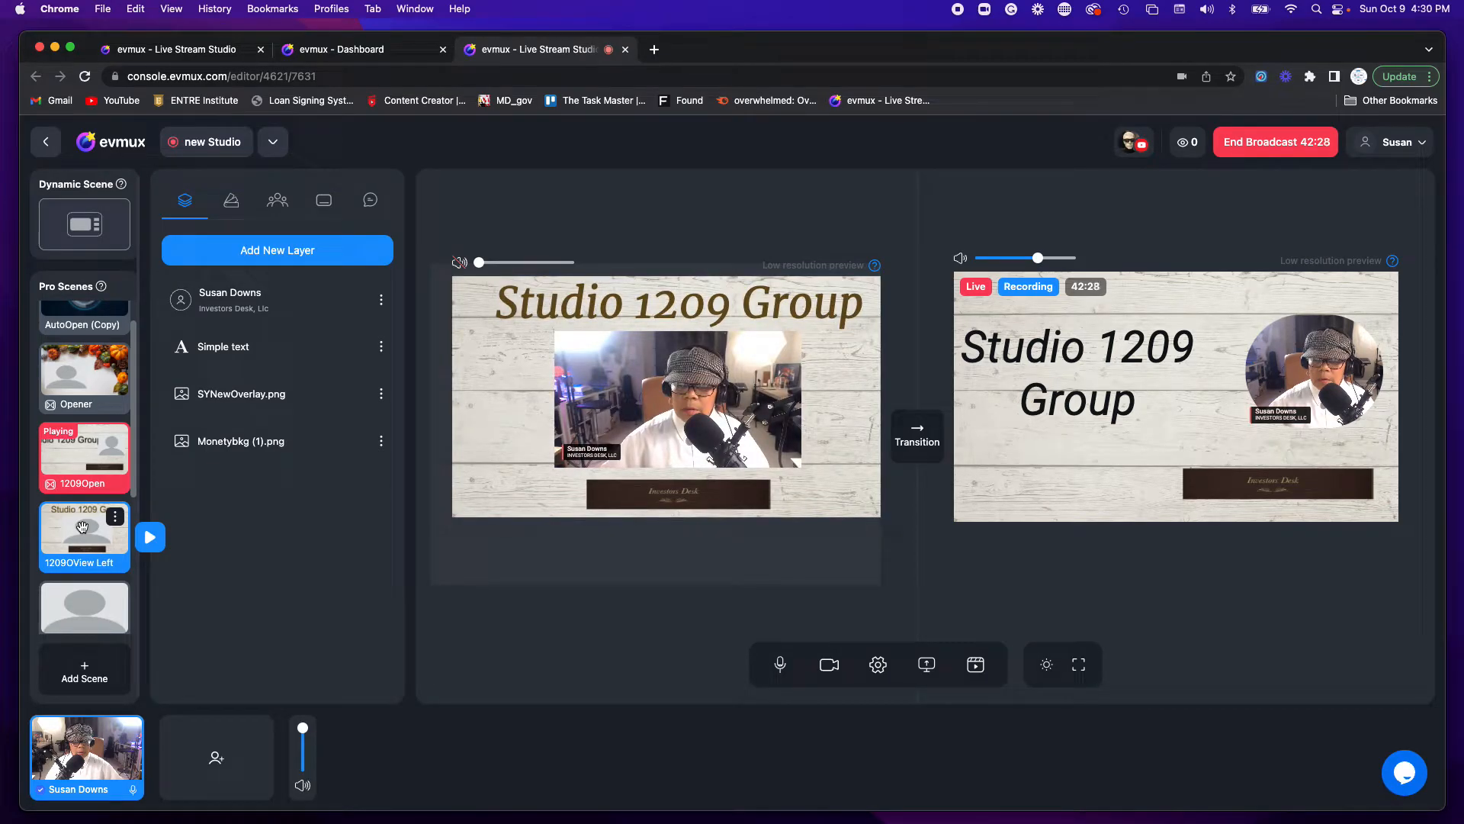
pyautogui.click(87, 455)
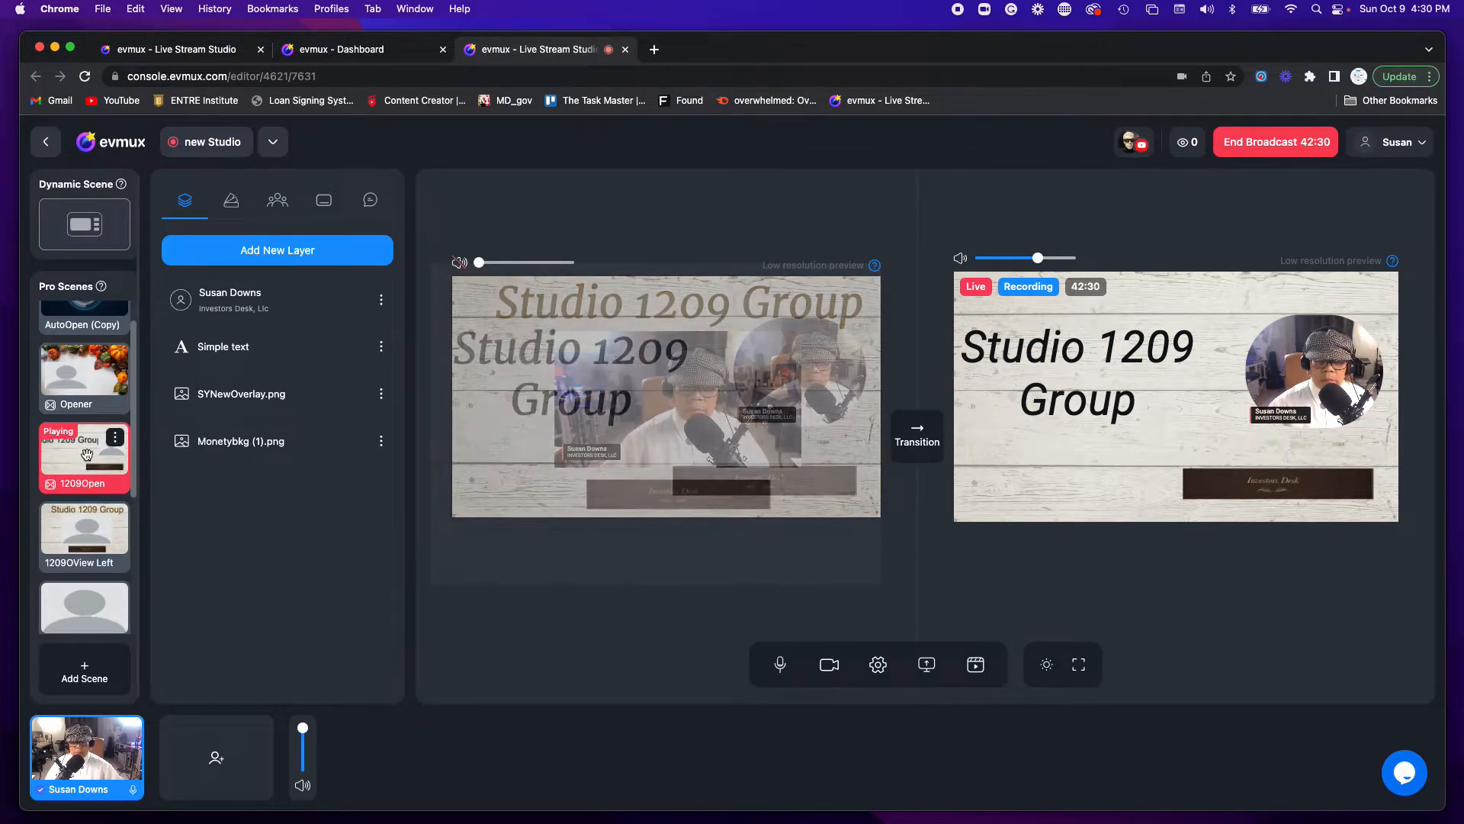
pyautogui.click(556, 378)
pyautogui.moveTo(569, 389); pyautogui.dragTo(578, 386)
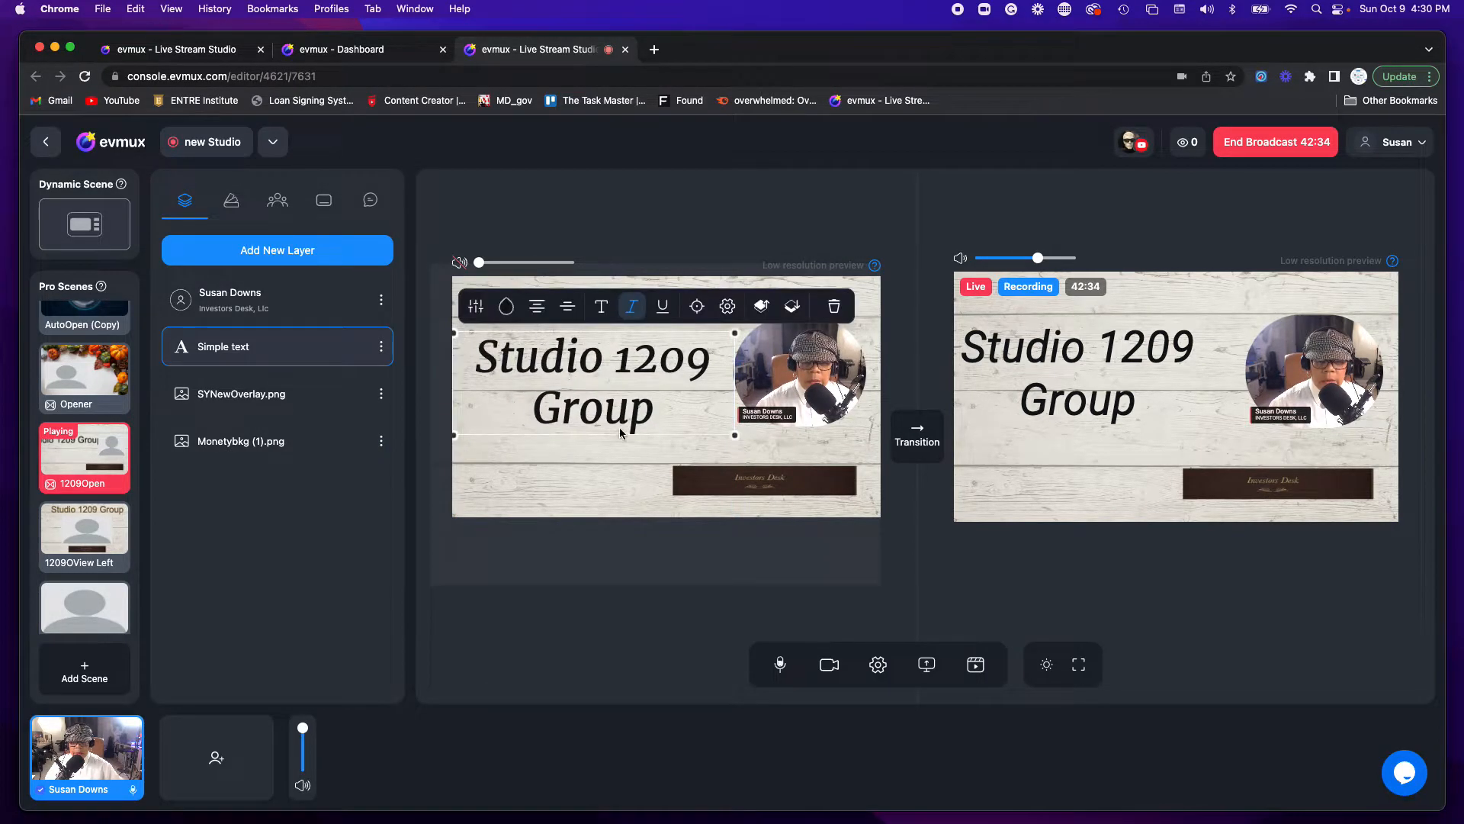
# Recolour the Studio 1209 Group title in the 1209Open scene to brown #5A4737 and deselect the layers
pyautogui.click(506, 308)
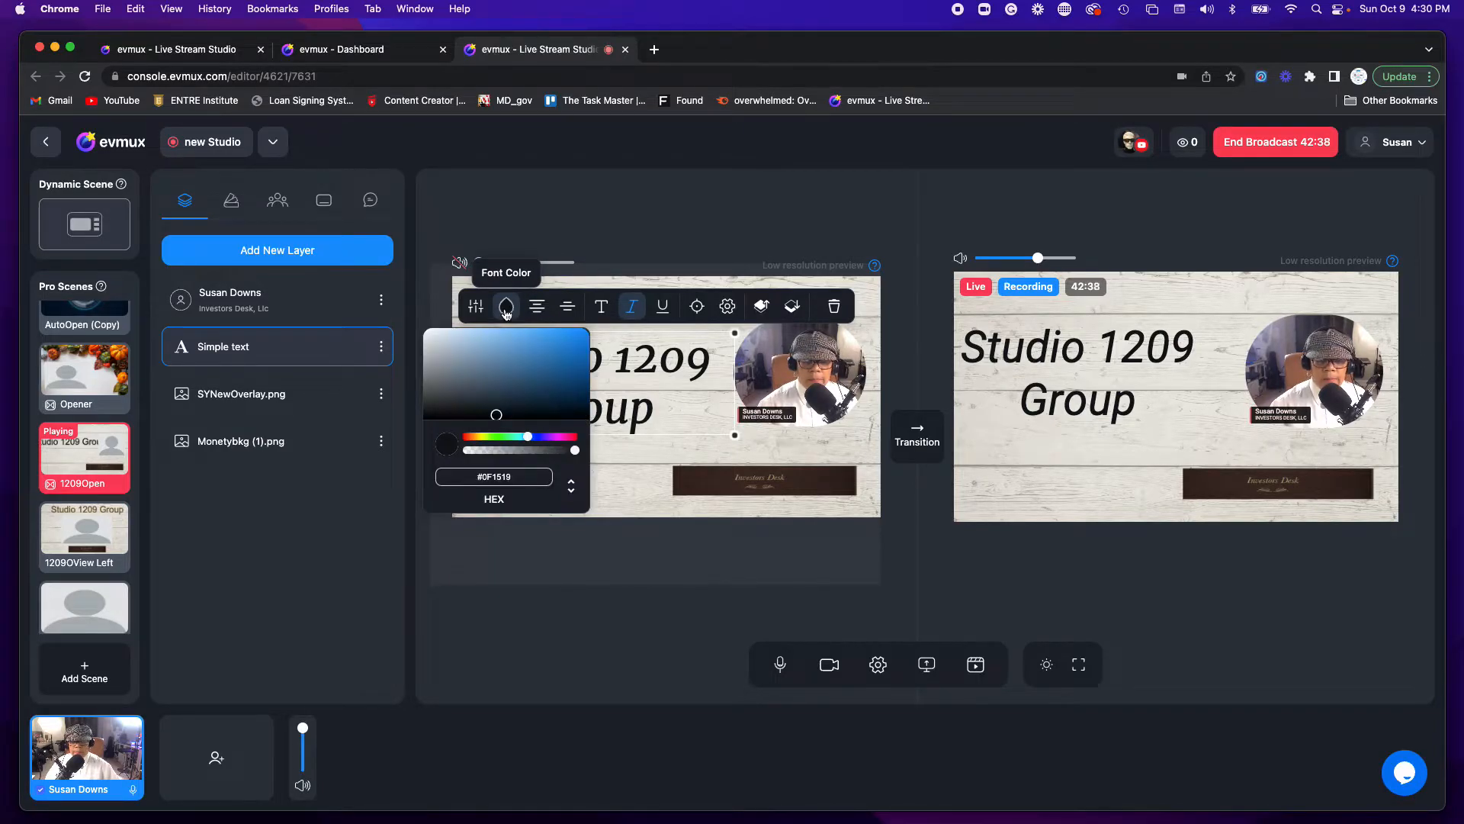
pyautogui.click(474, 439)
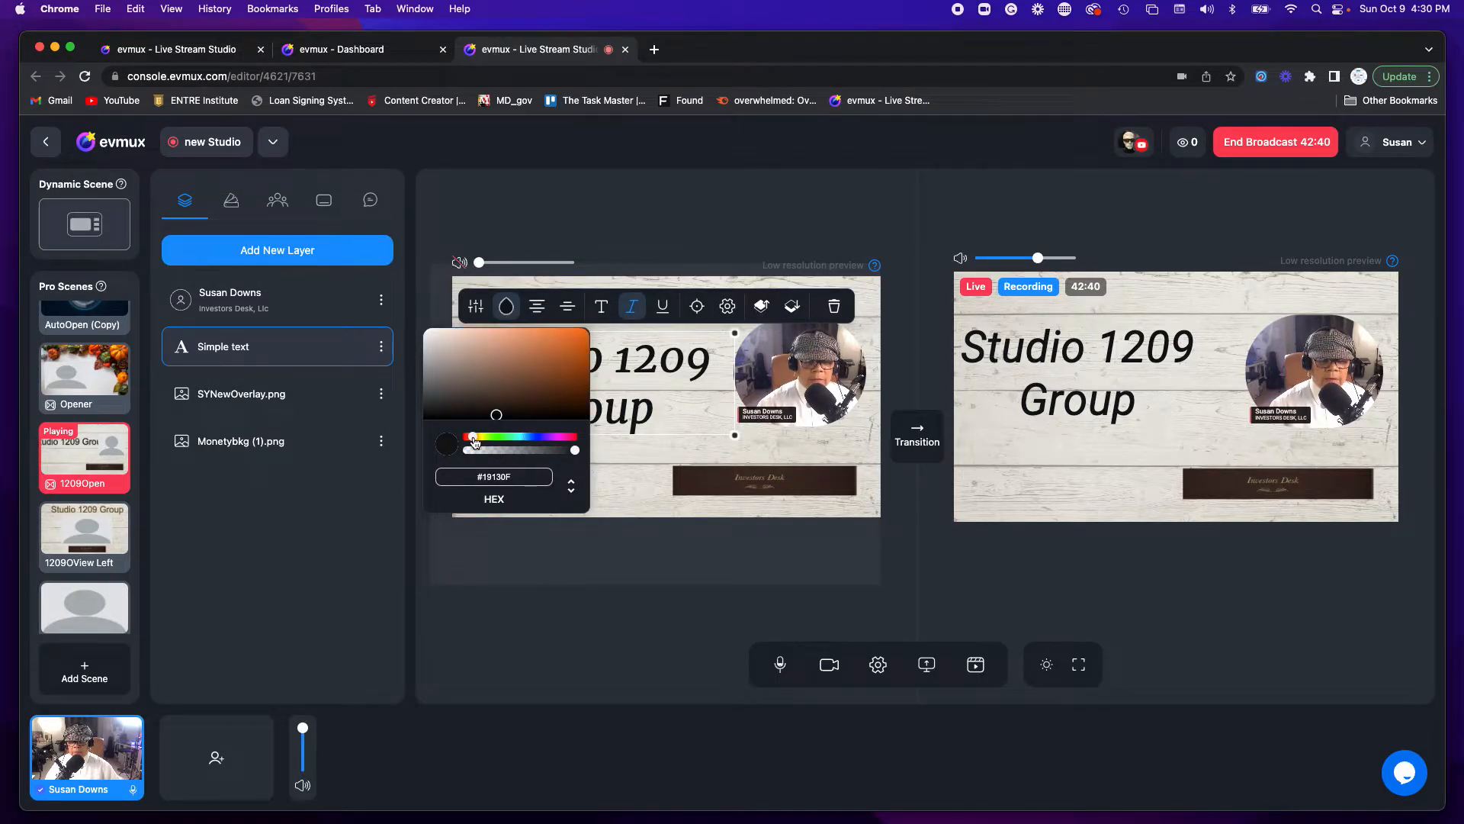
pyautogui.click(491, 393)
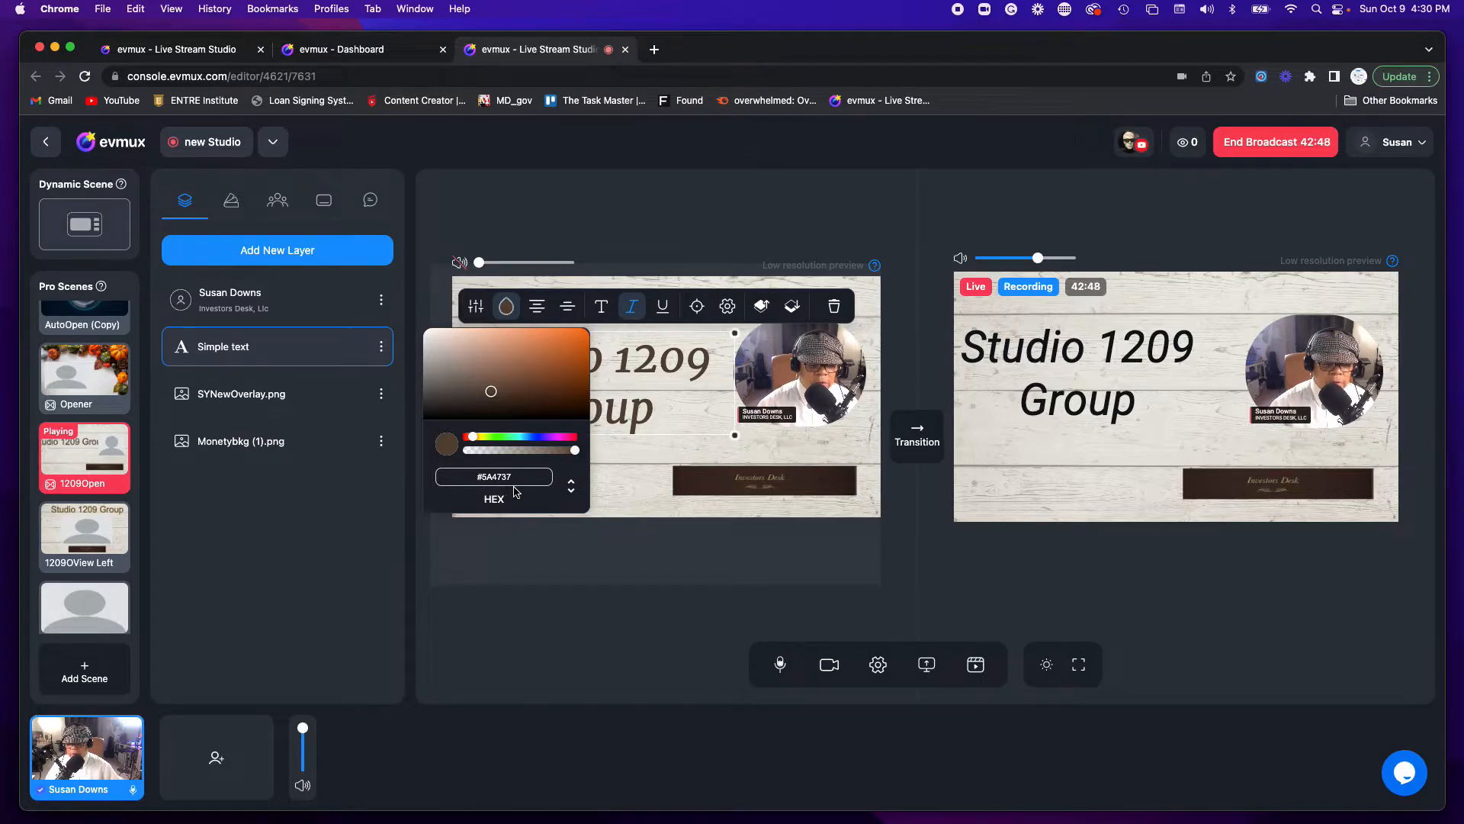
pyautogui.click(622, 500)
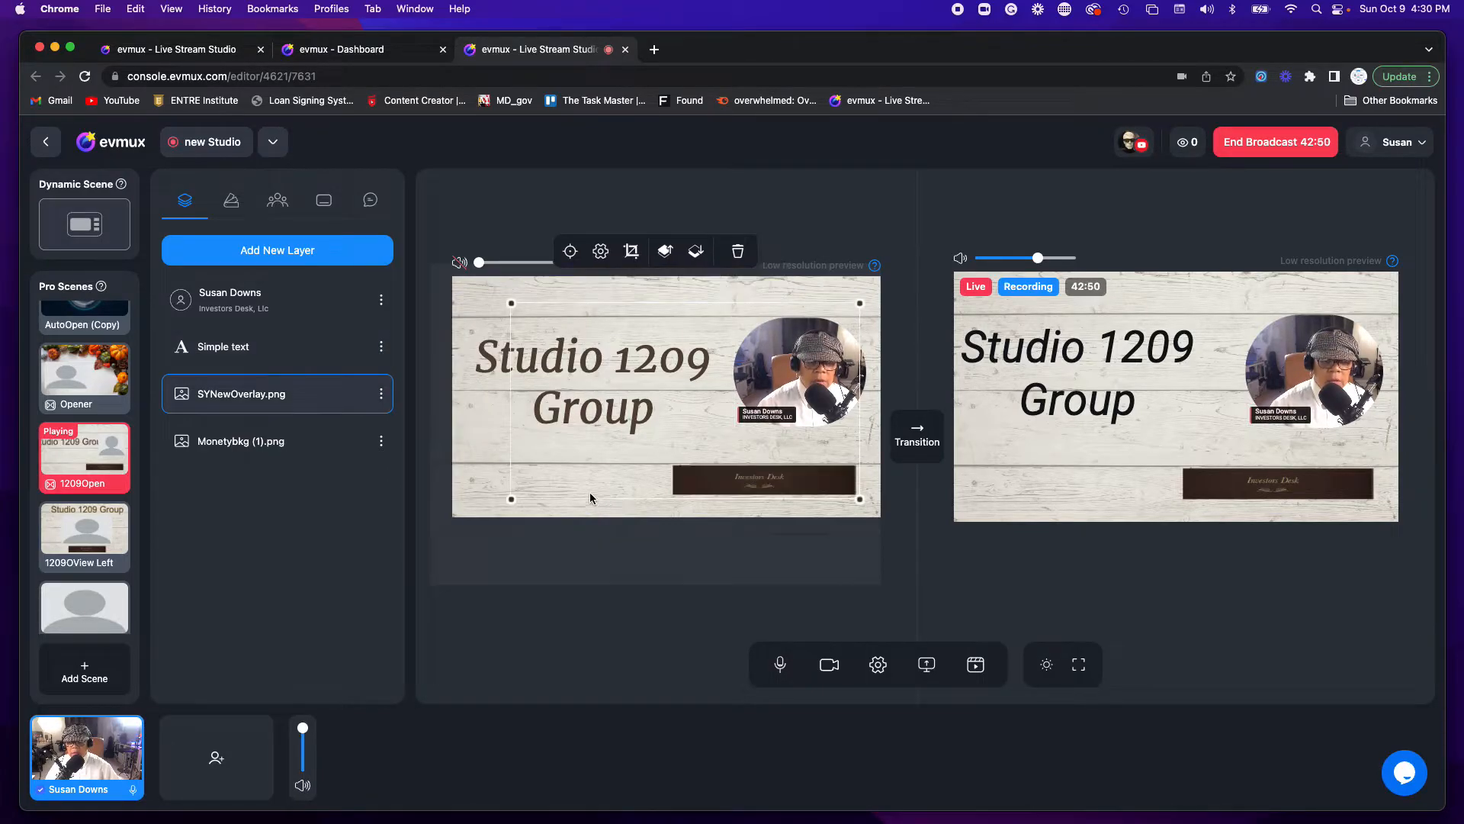
pyautogui.click(471, 460)
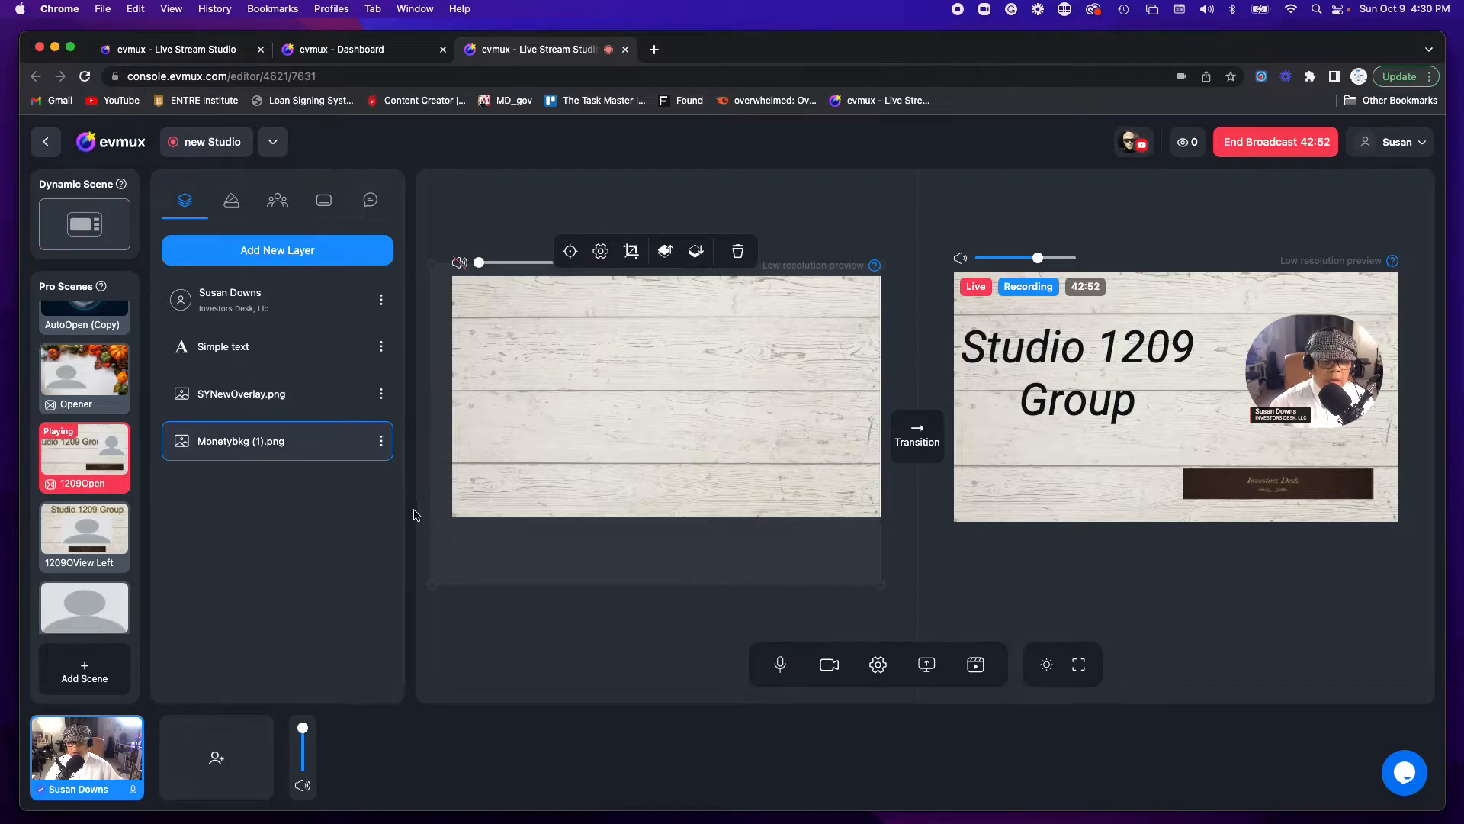
pyautogui.click(468, 539)
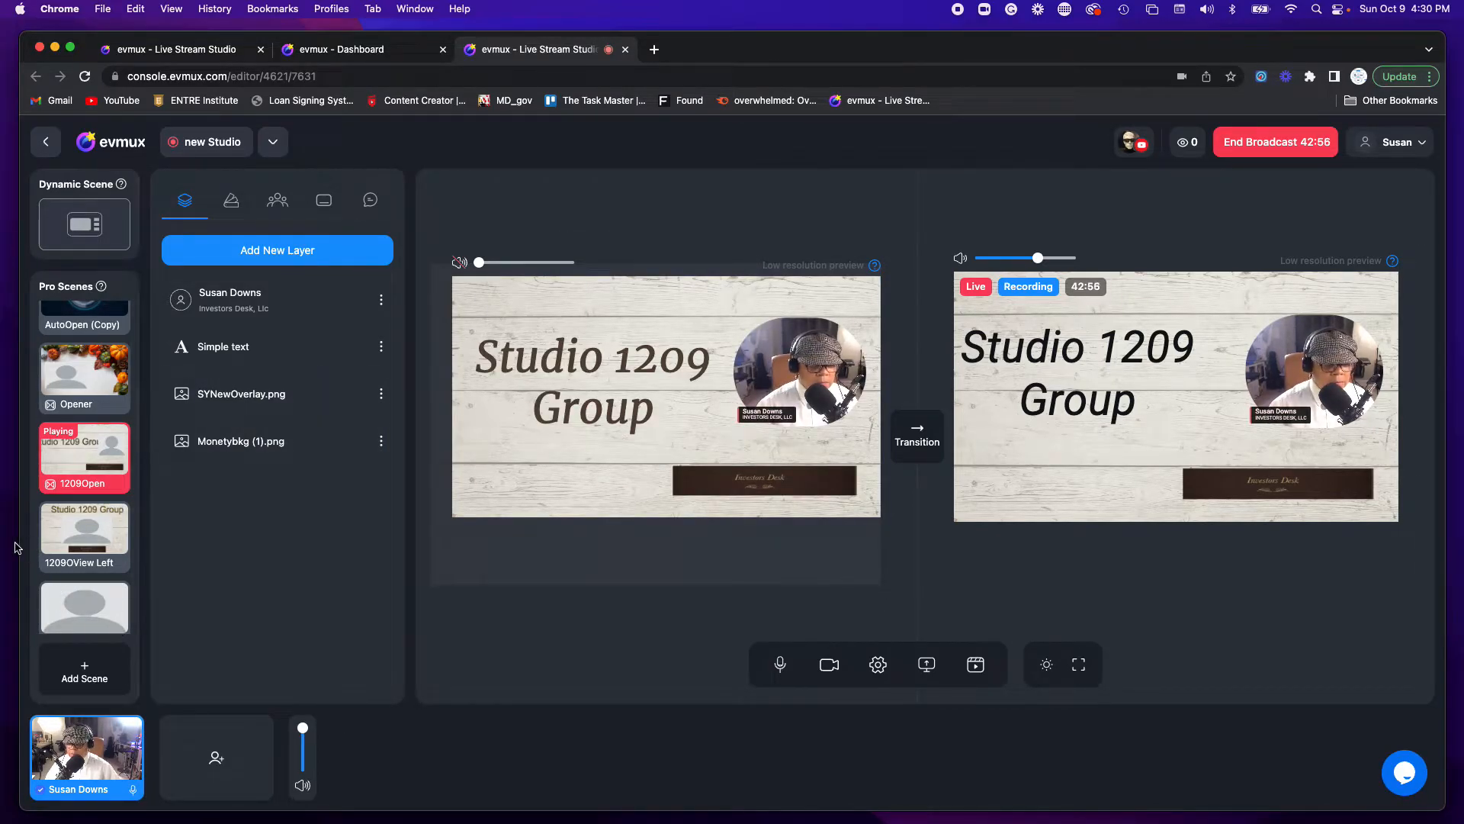
# Check the hex font colour of the Studio 1209 Group title in the 1209OView Left scene
pyautogui.click(67, 532)
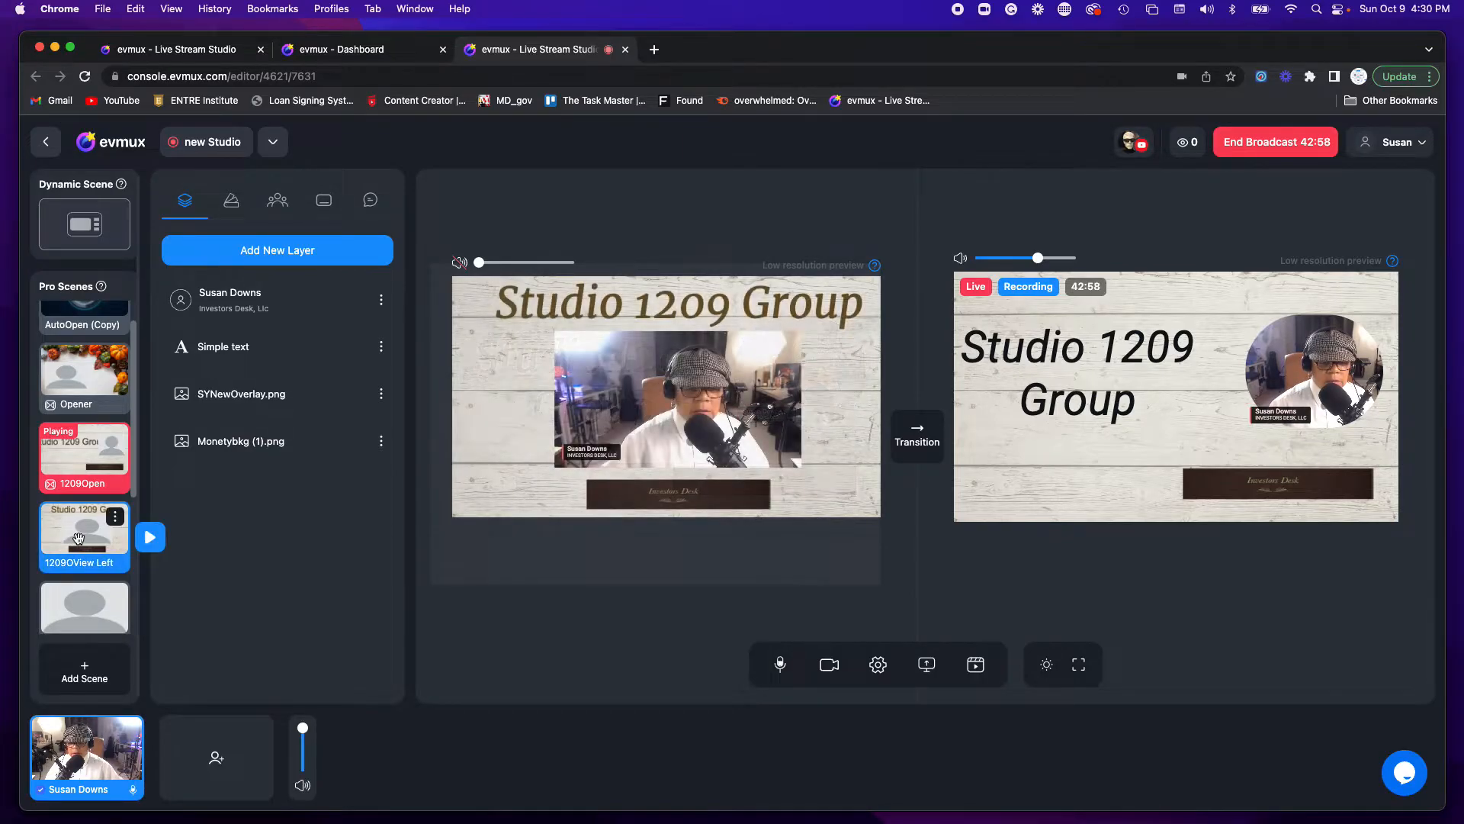
pyautogui.click(547, 313)
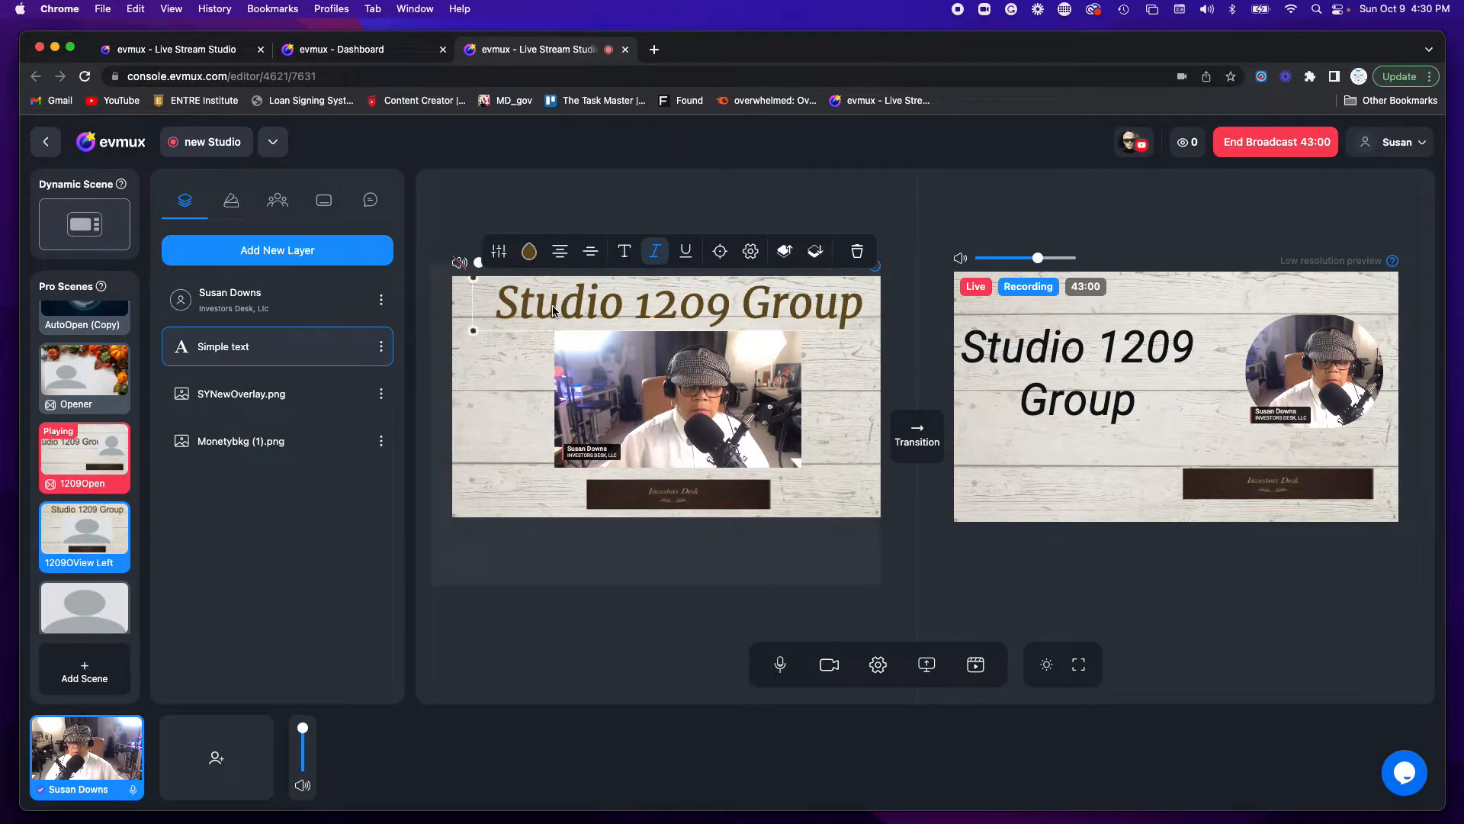
pyautogui.click(528, 253)
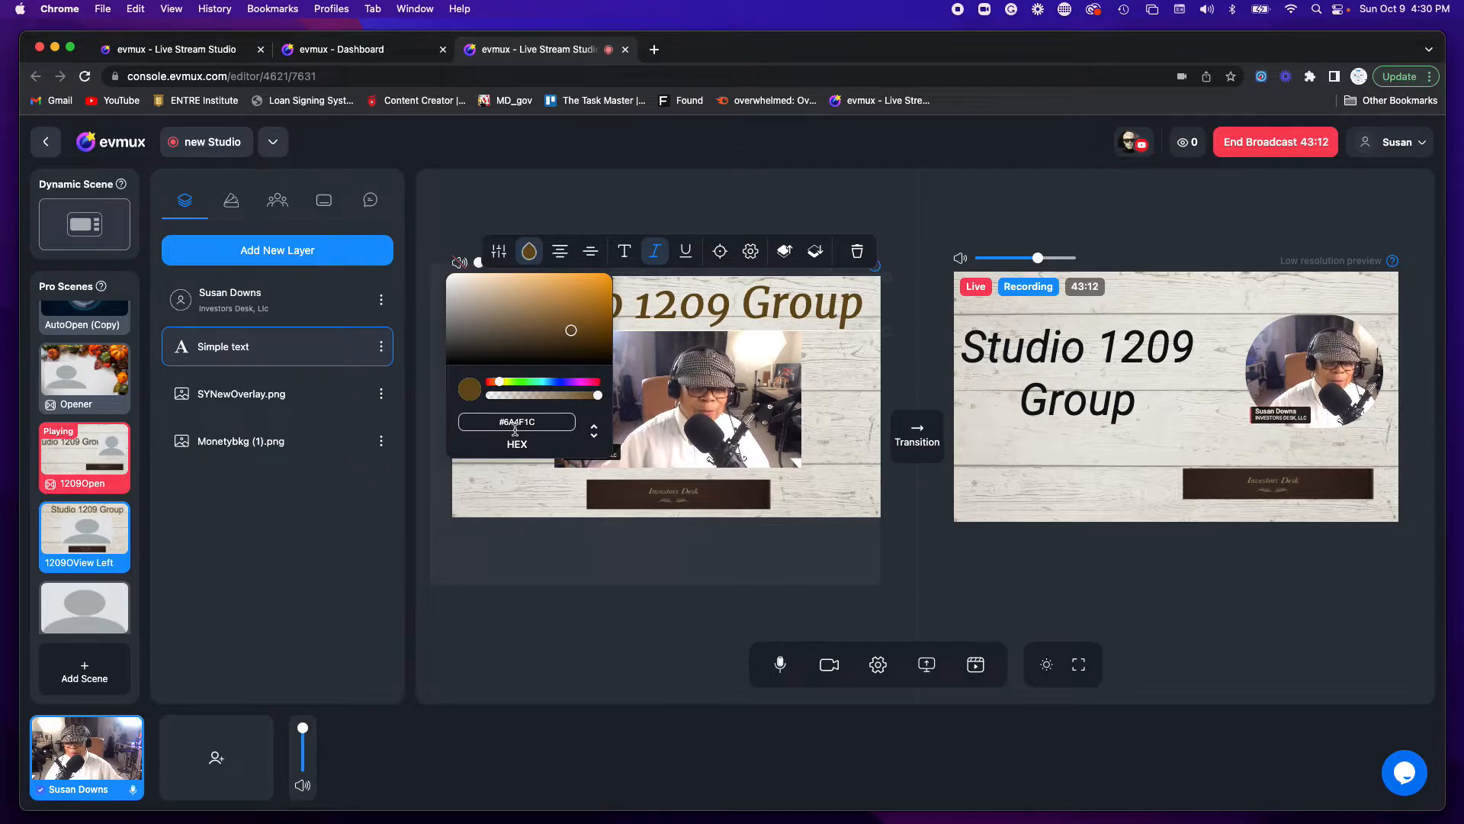
pyautogui.click(538, 496)
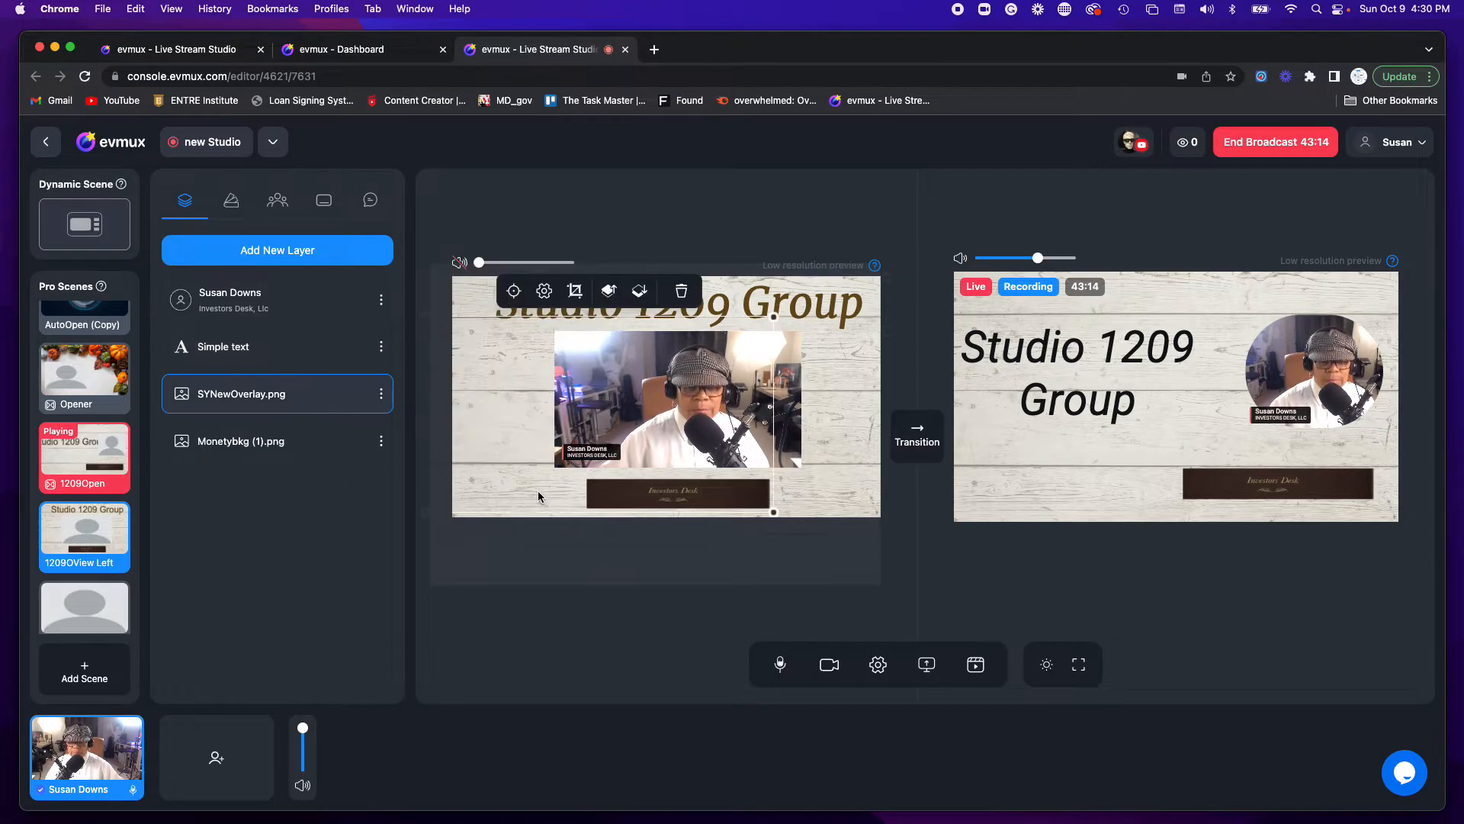
pyautogui.click(82, 551)
pyautogui.click(564, 325)
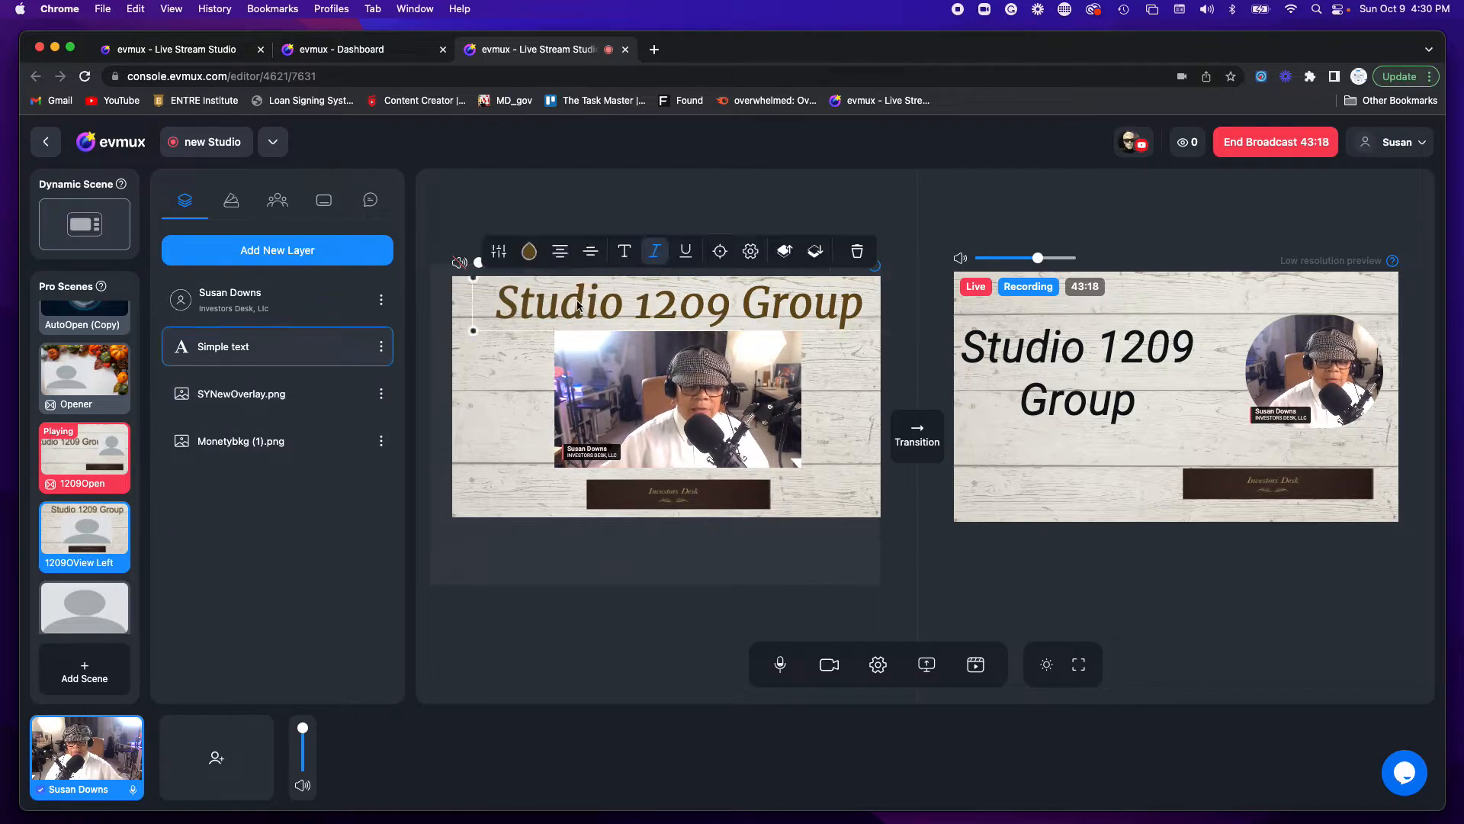
pyautogui.click(530, 254)
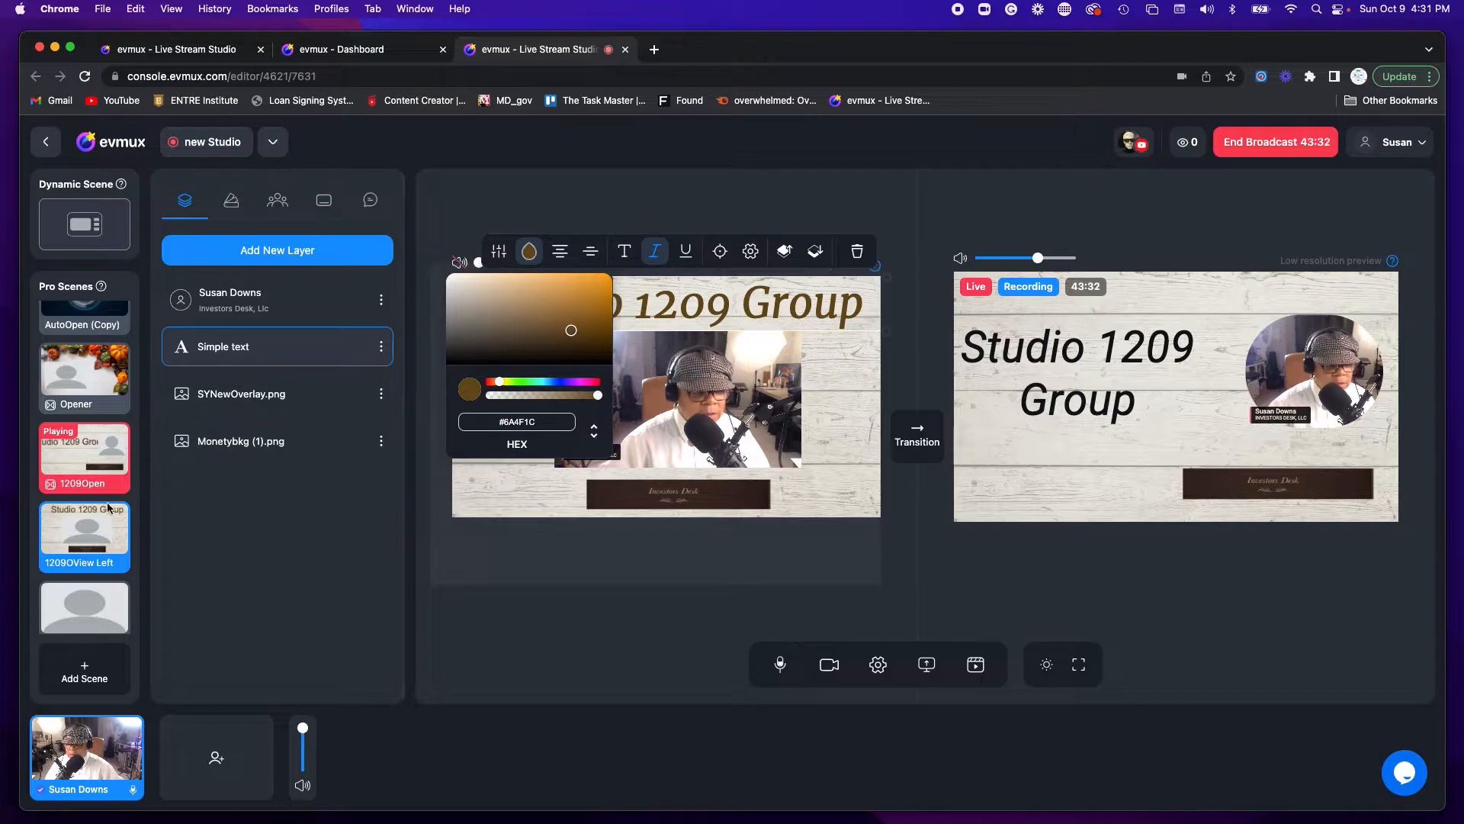
pyautogui.click(85, 545)
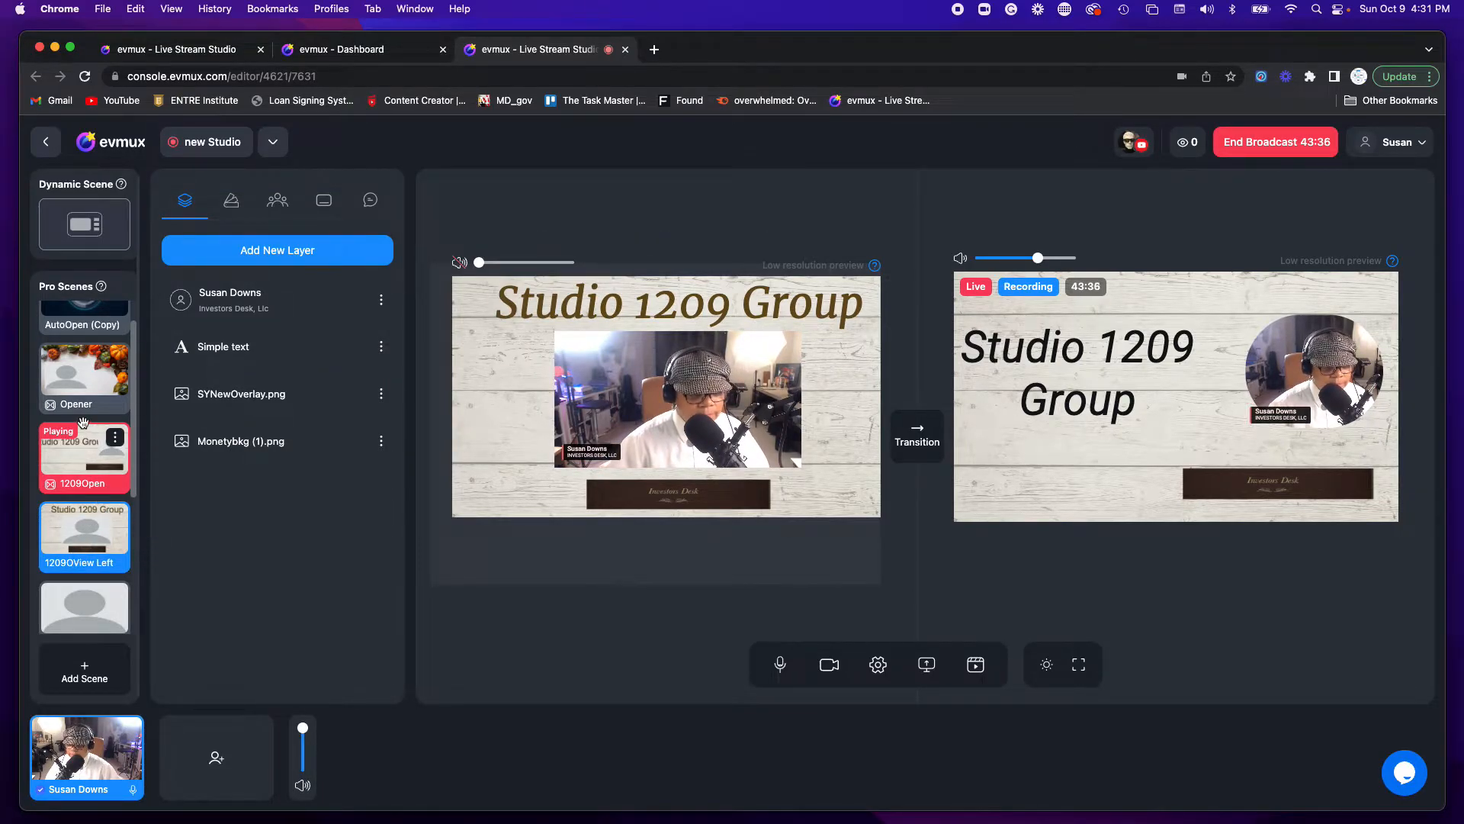
# Set the font colour of the Studio 1209 Group title in the 1209Open scene to #6A4F1C
pyautogui.scroll(1, 83, 423)
pyautogui.scroll(-1, 83, 423)
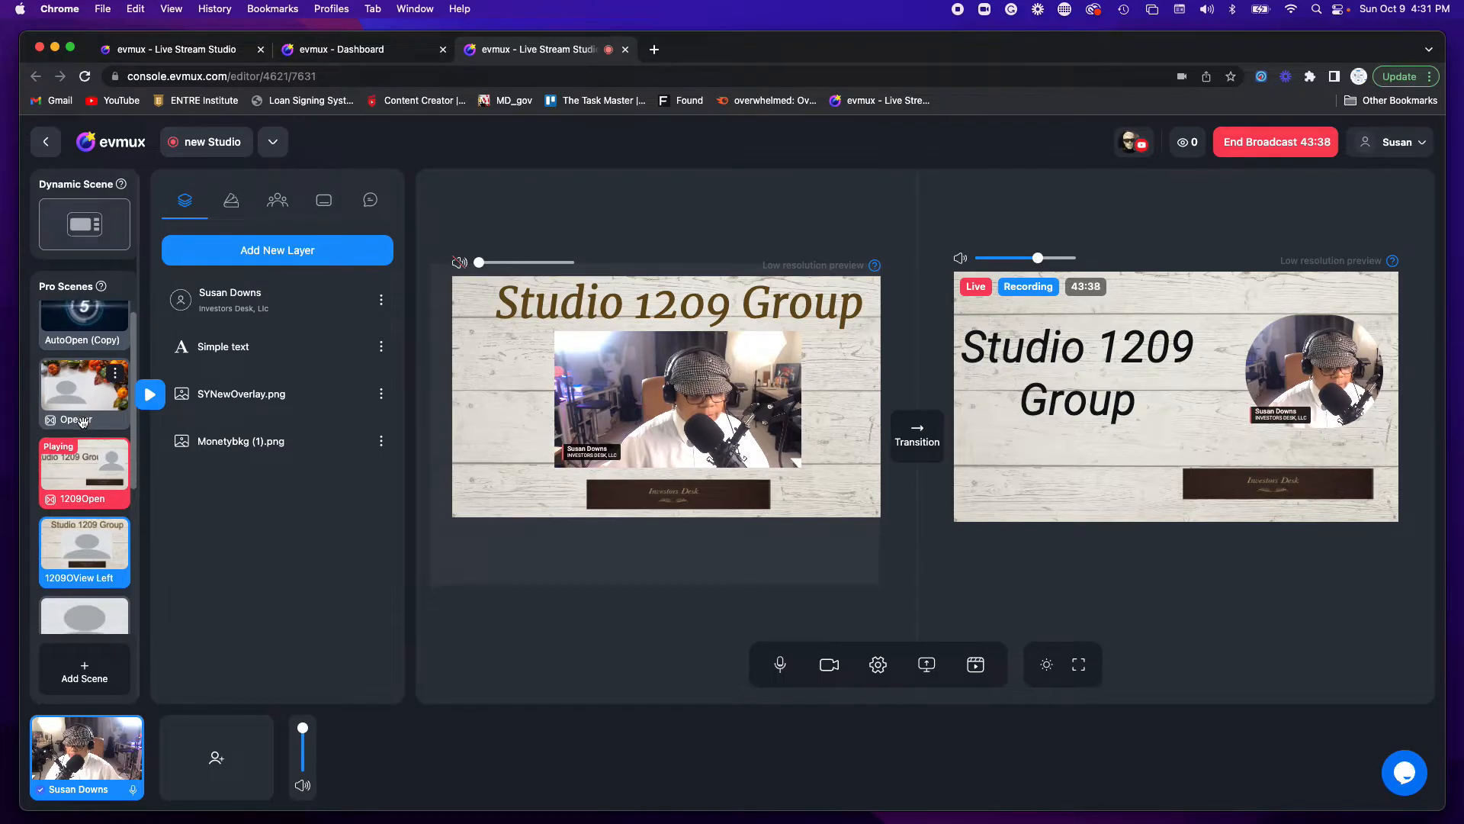
pyautogui.click(88, 467)
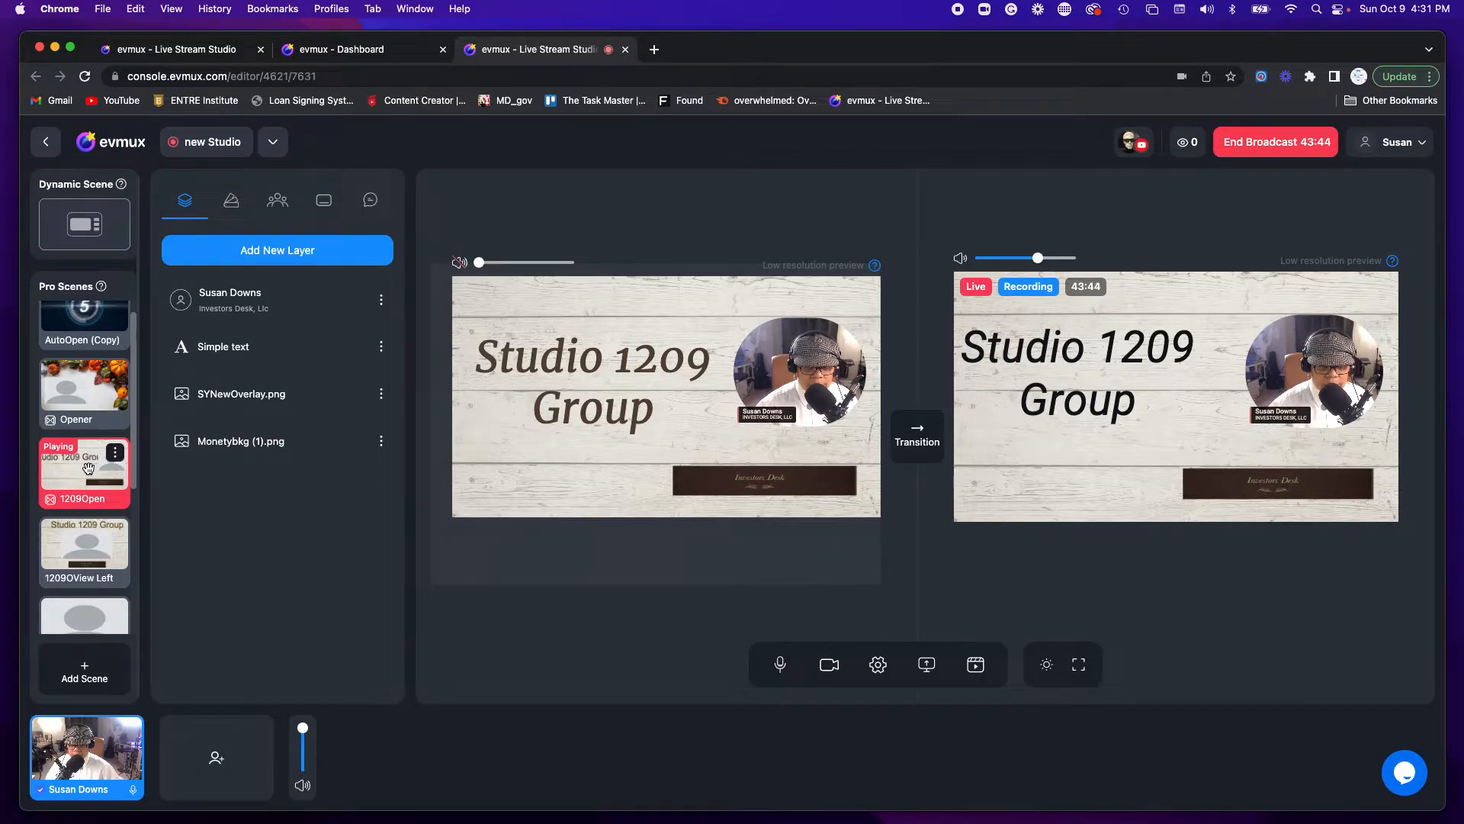
pyautogui.click(579, 407)
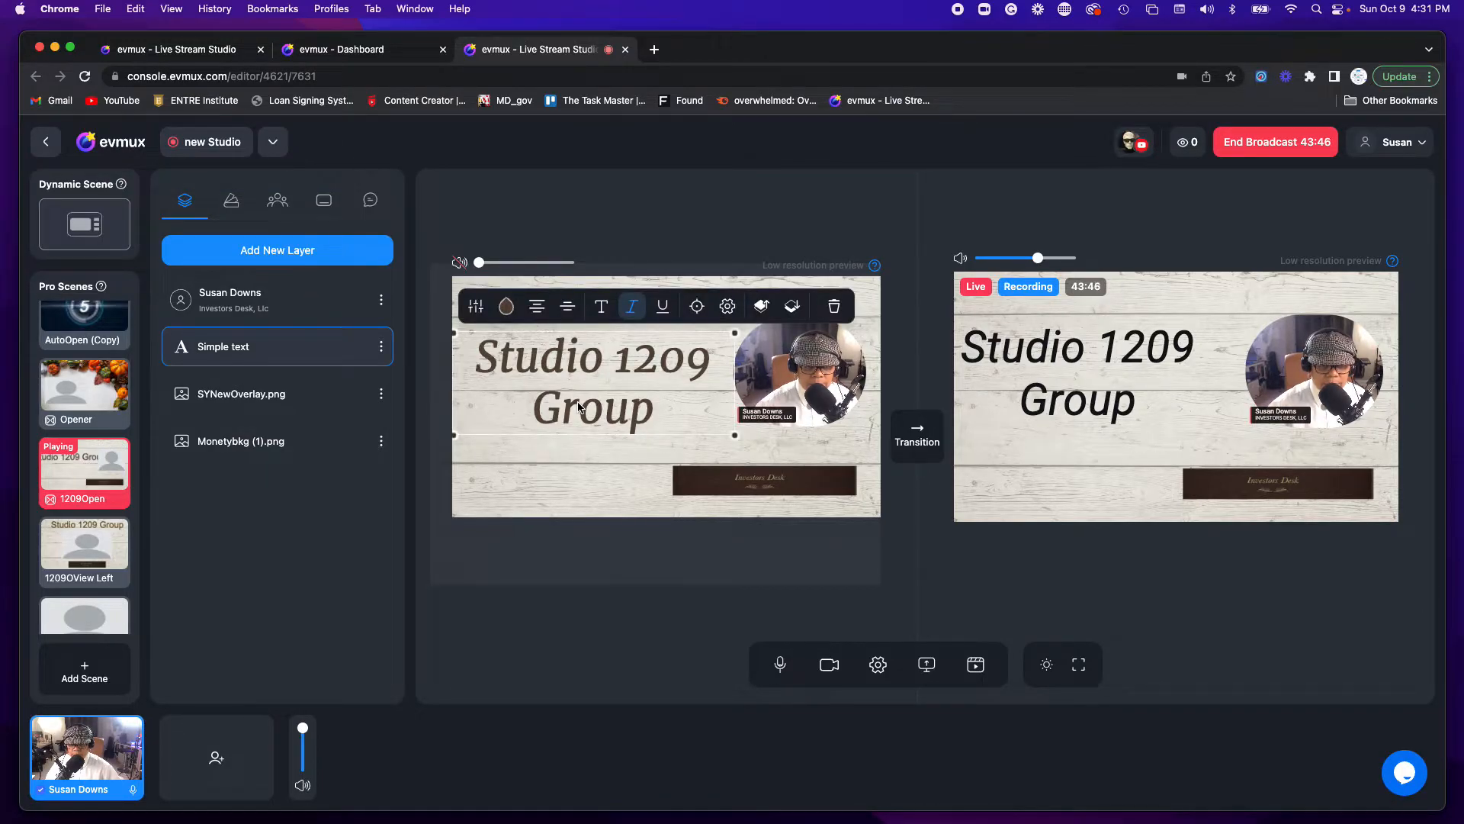
pyautogui.click(505, 308)
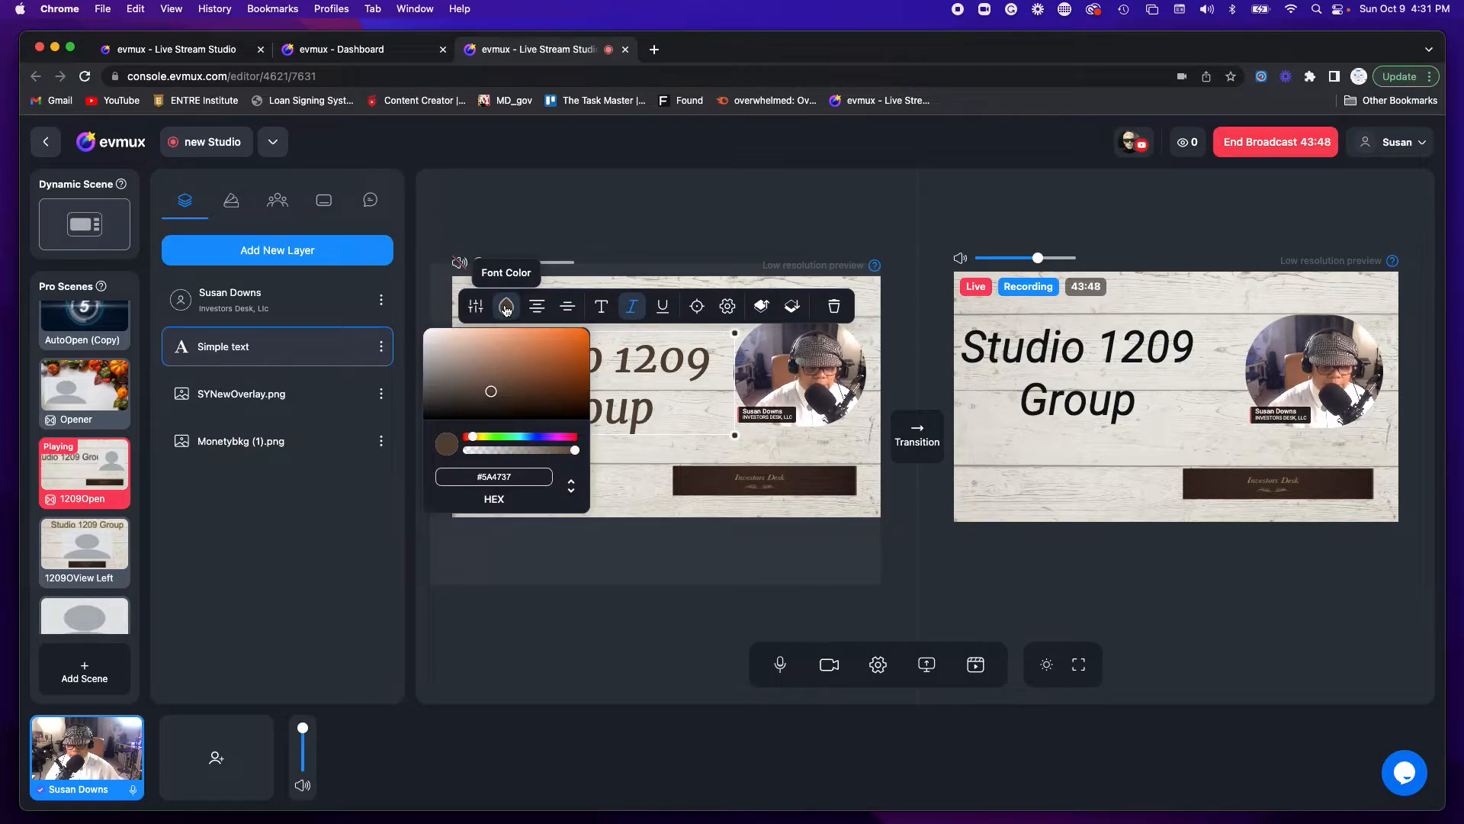
pyautogui.tripleClick(494, 478)
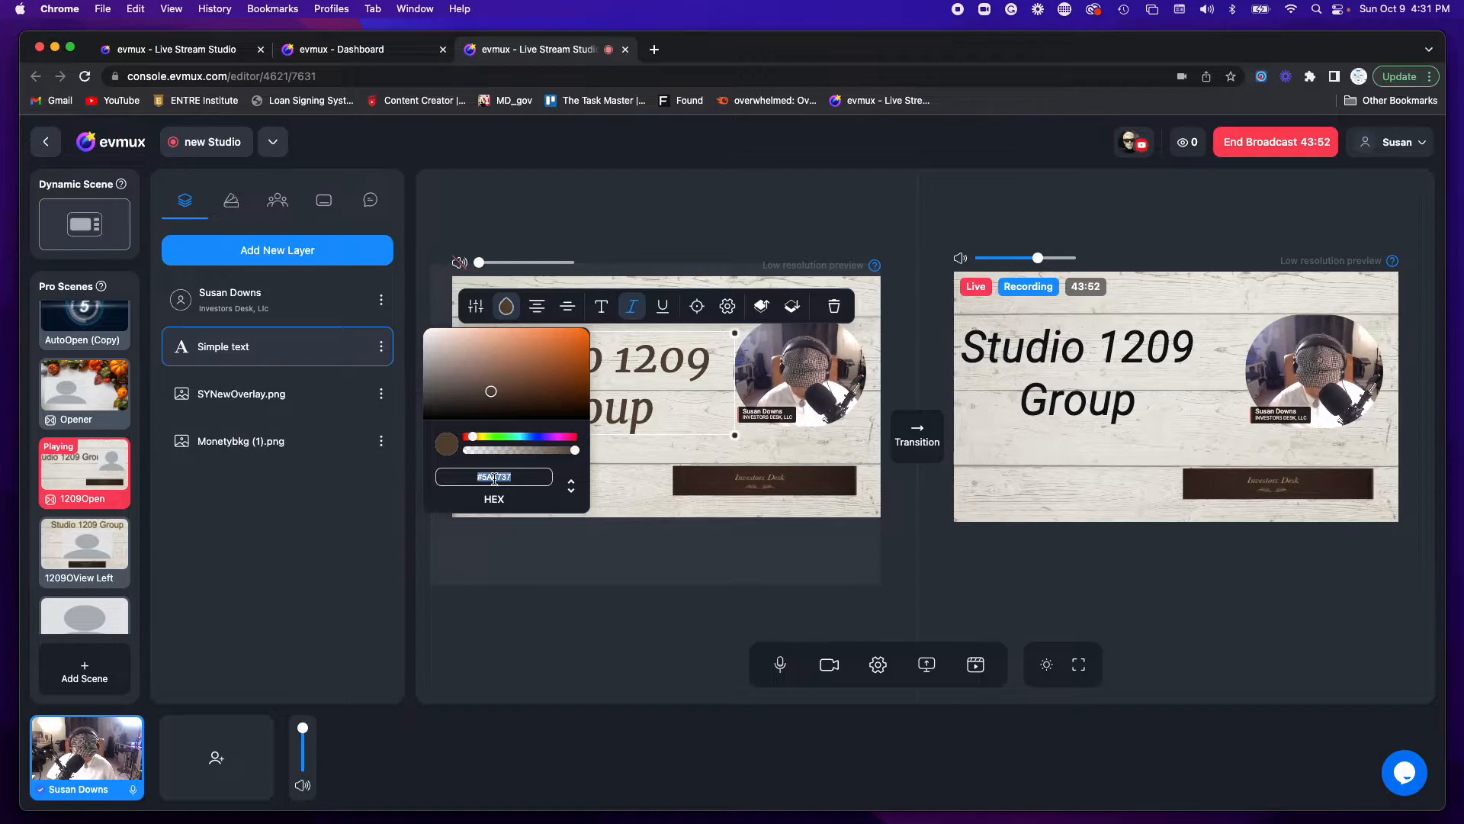
pyautogui.press('BackSpace')
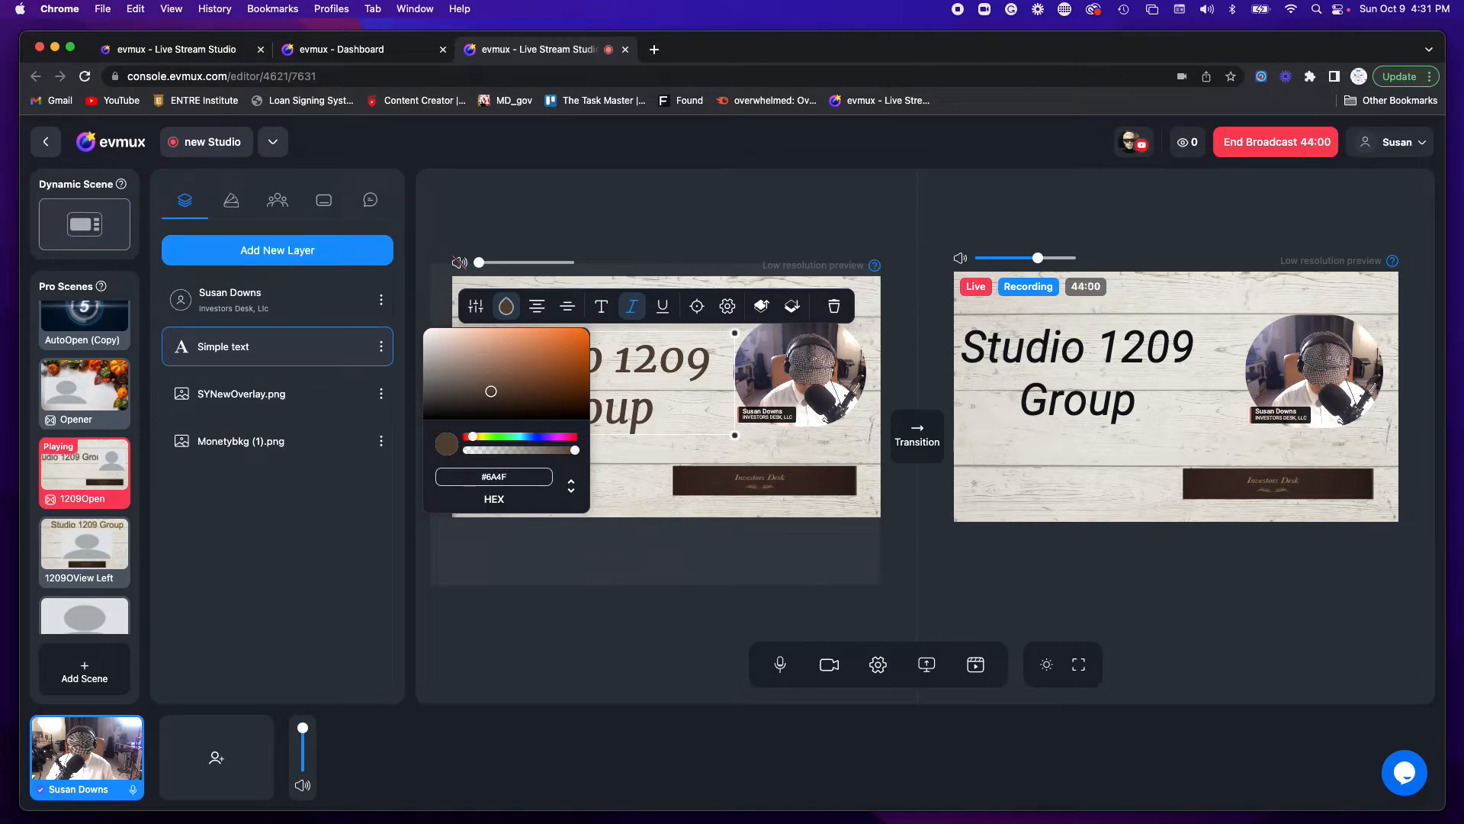
pyautogui.write('1')
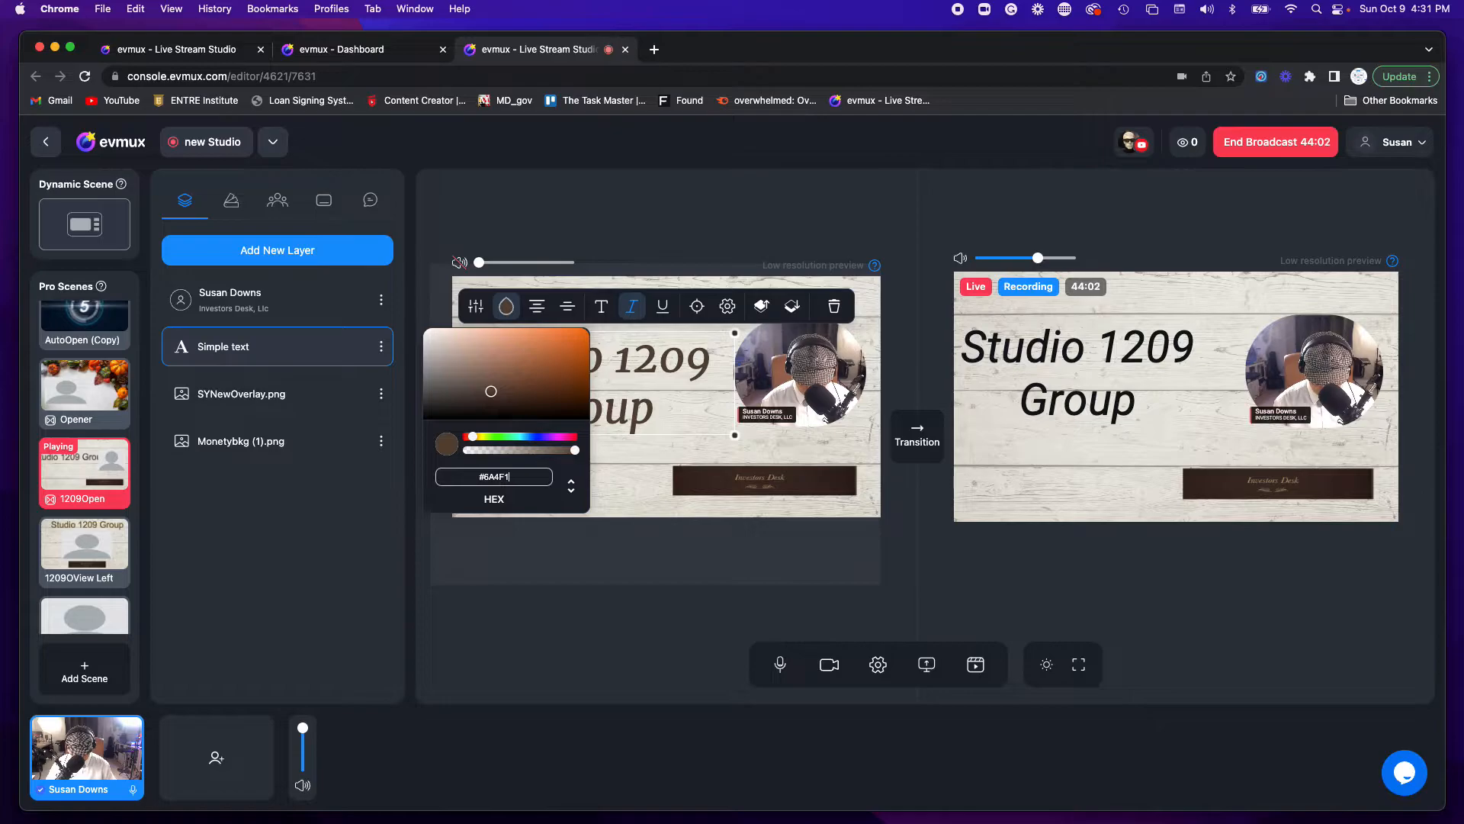
pyautogui.write('C')
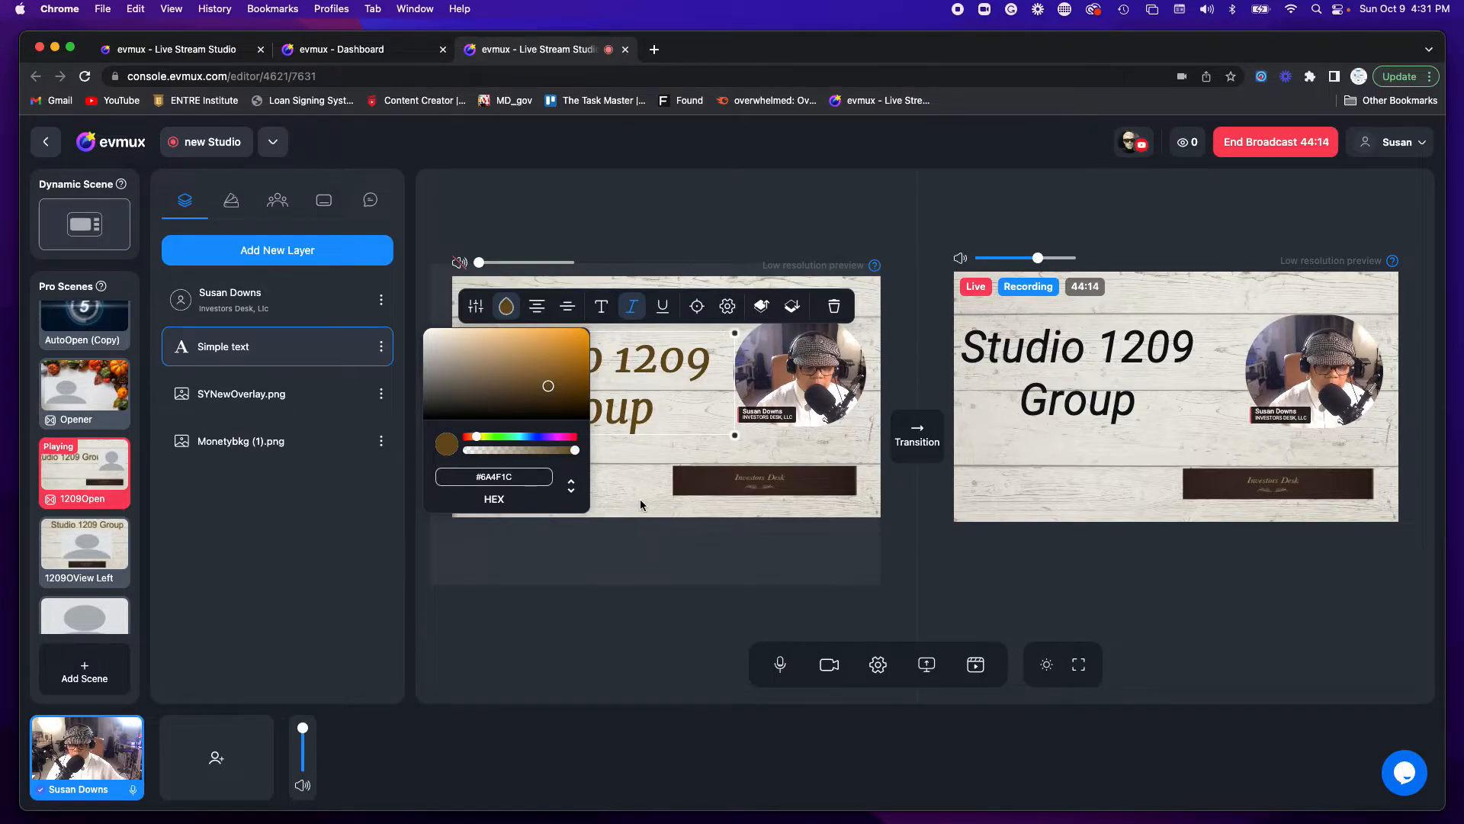
# Try #6A4FC1 as the font colour of the 1209Open title, and set it back to #6A4F1C
pyautogui.click(512, 476)
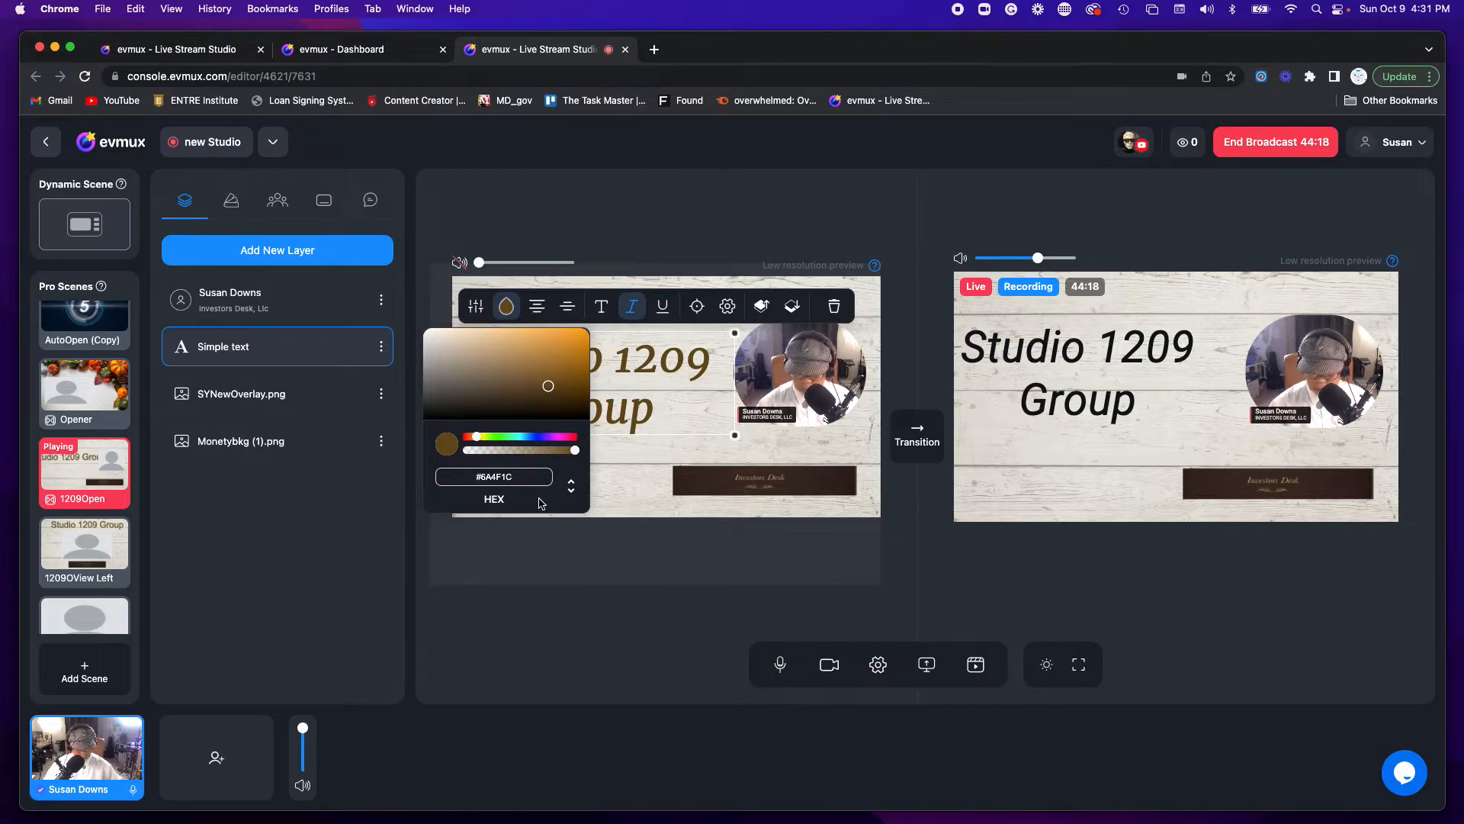
pyautogui.press('BackSpace')
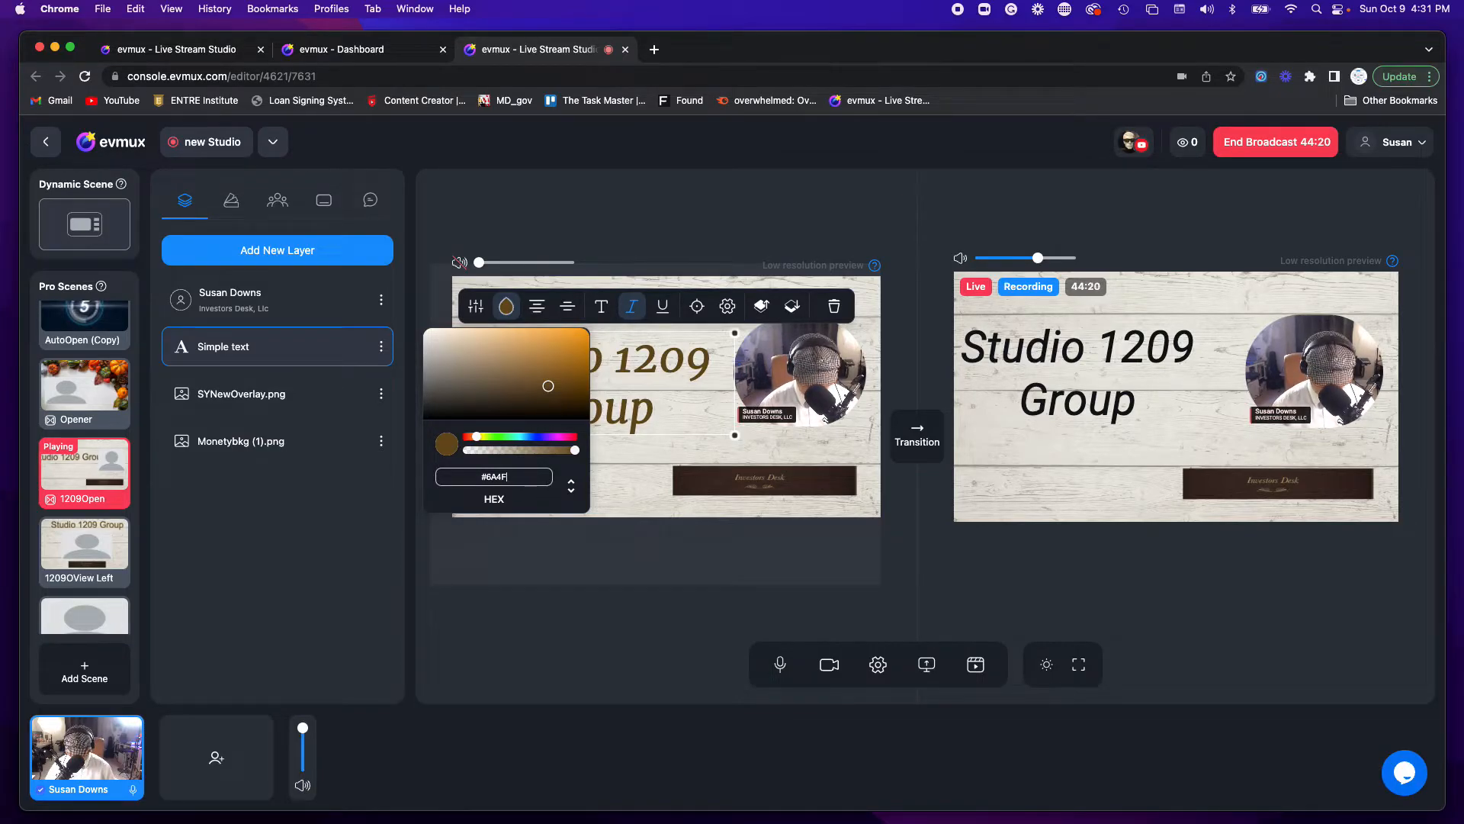
pyautogui.write('d')
pyautogui.write('1')
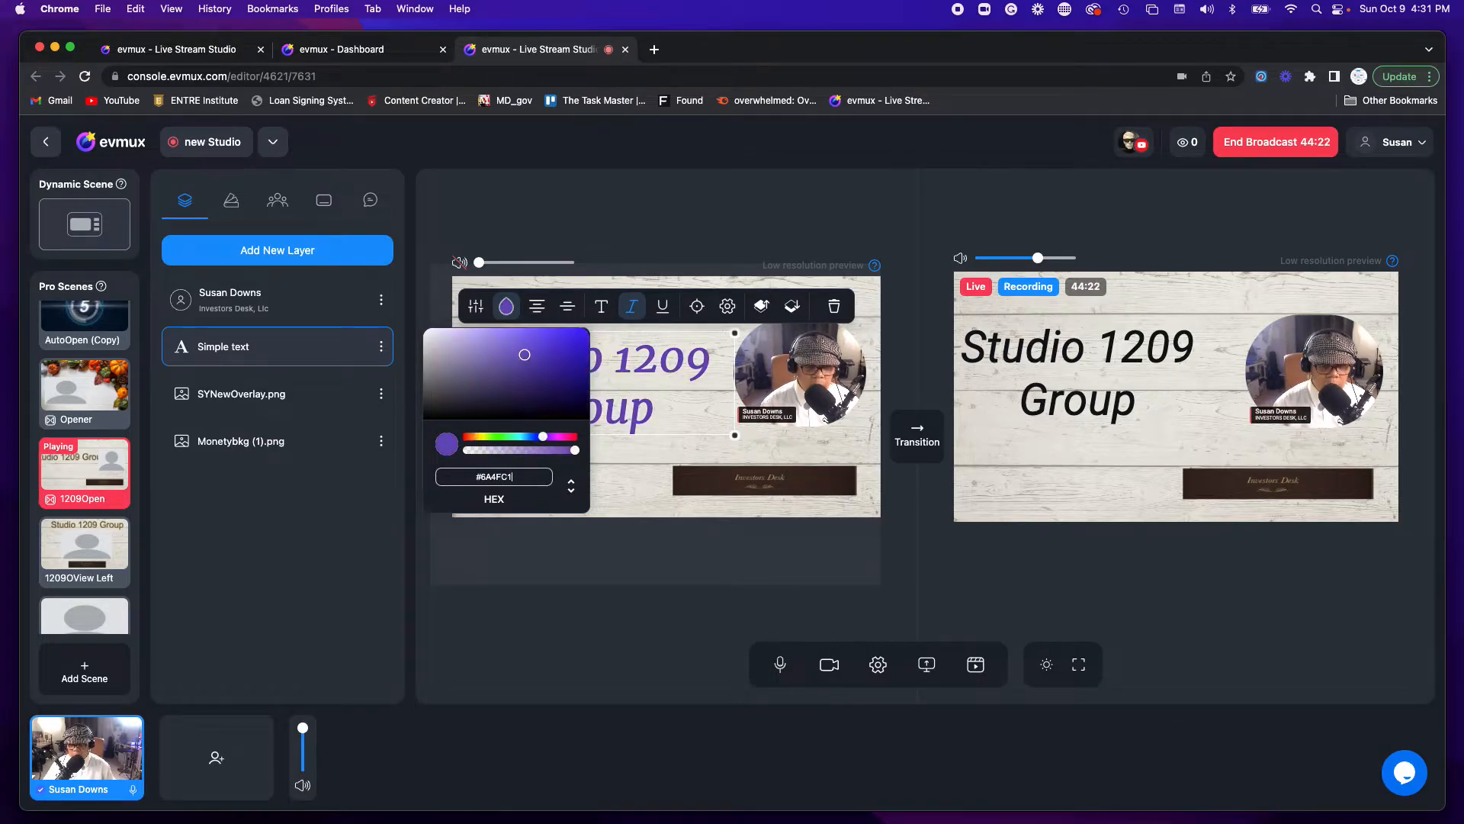
pyautogui.press('BackSpace')
pyautogui.press('BackSpace')
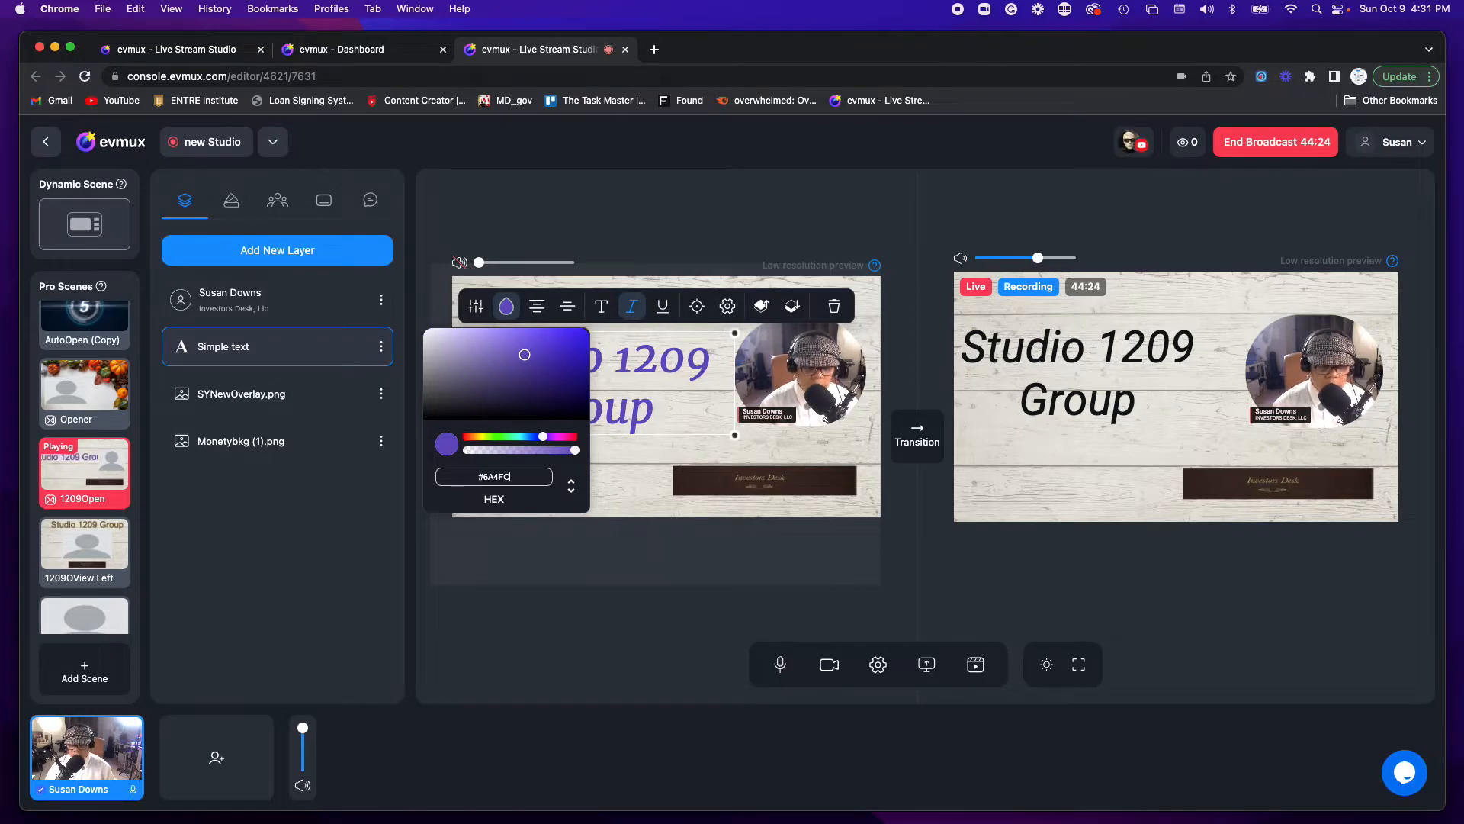
pyautogui.write('1')
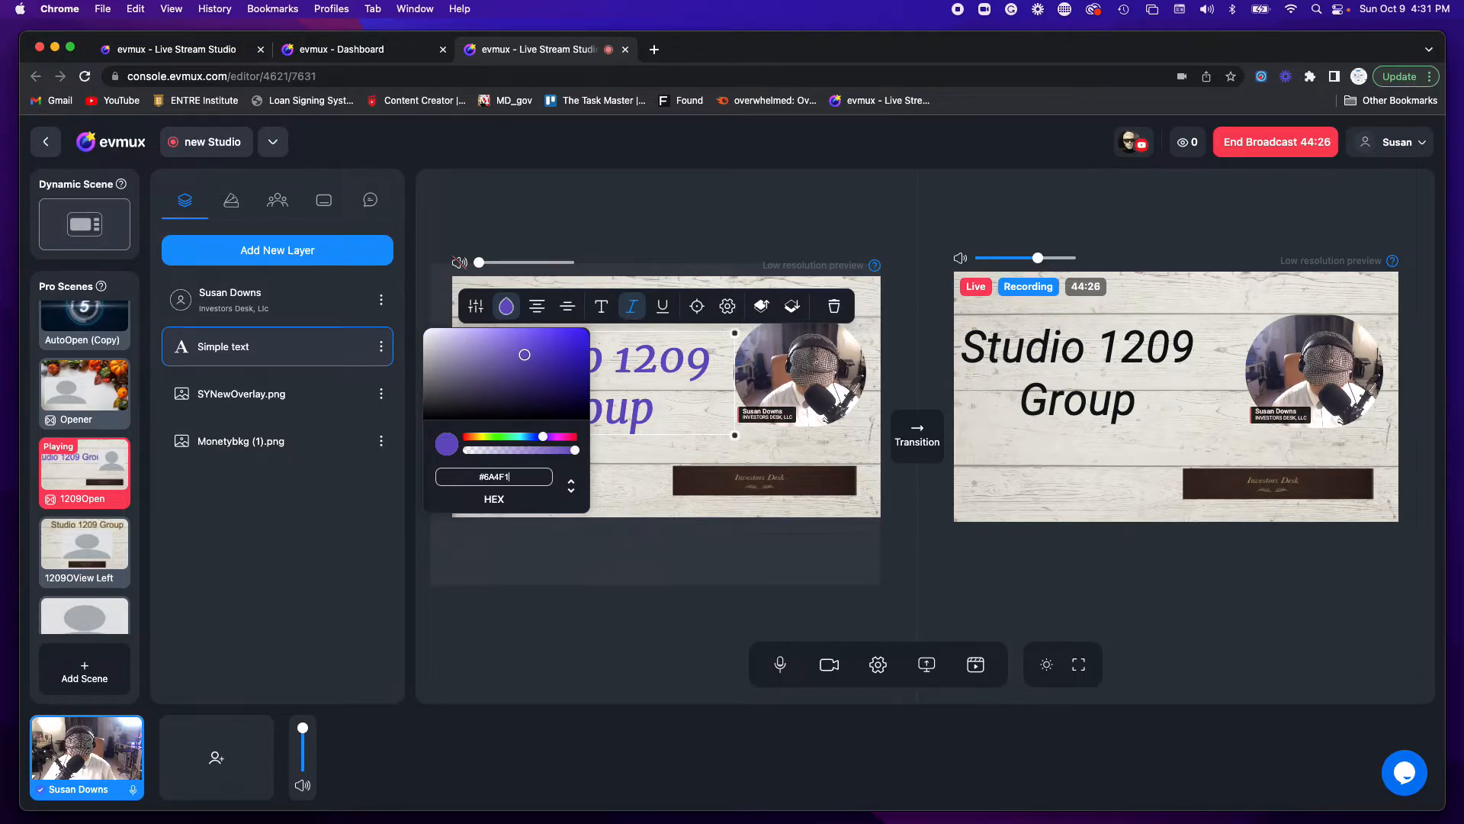
pyautogui.write('C')
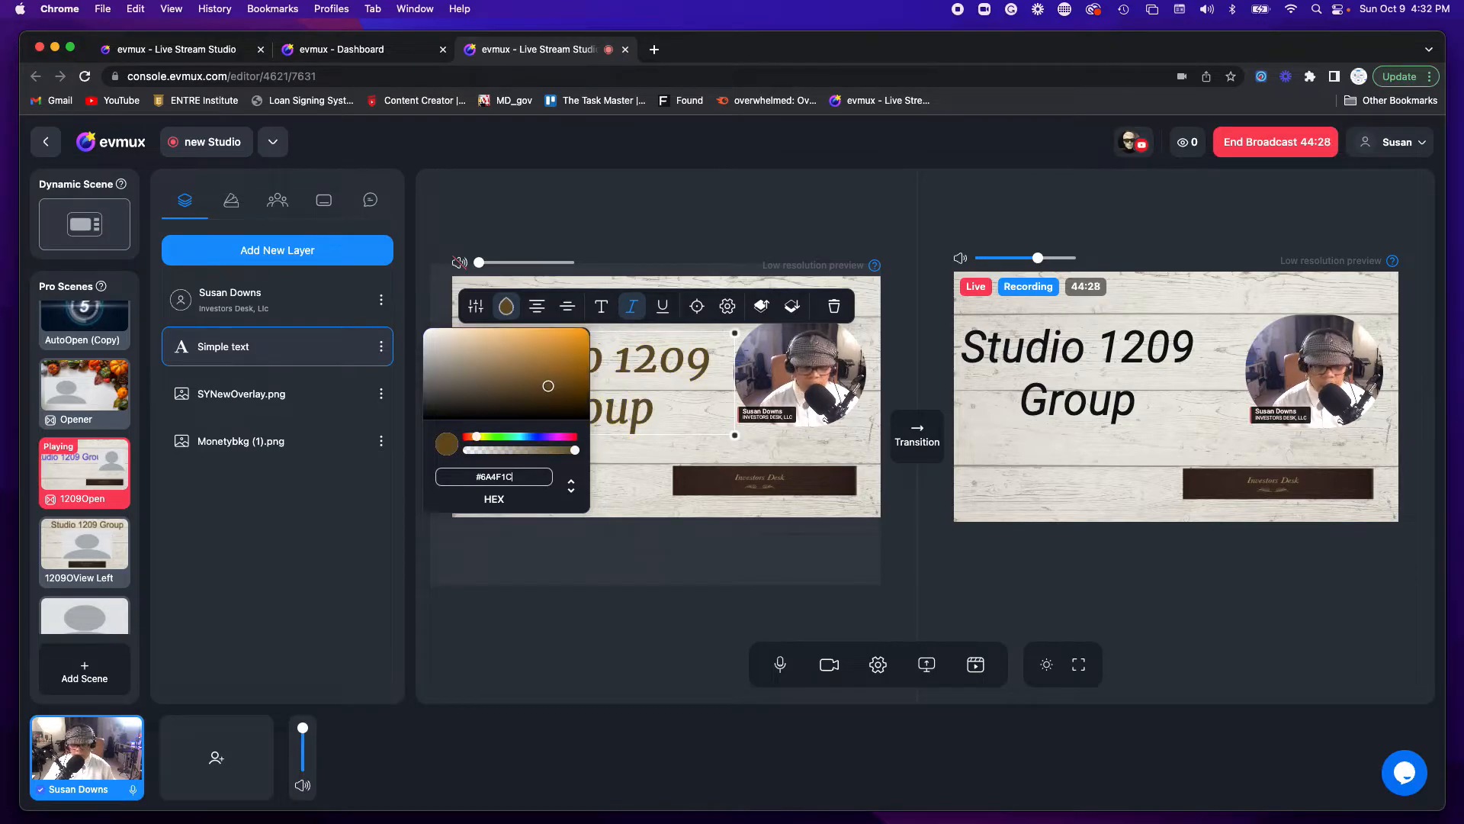
# Deselect the layers and transition the recoloured 1209Open scene to the live broadcast
pyautogui.click(621, 502)
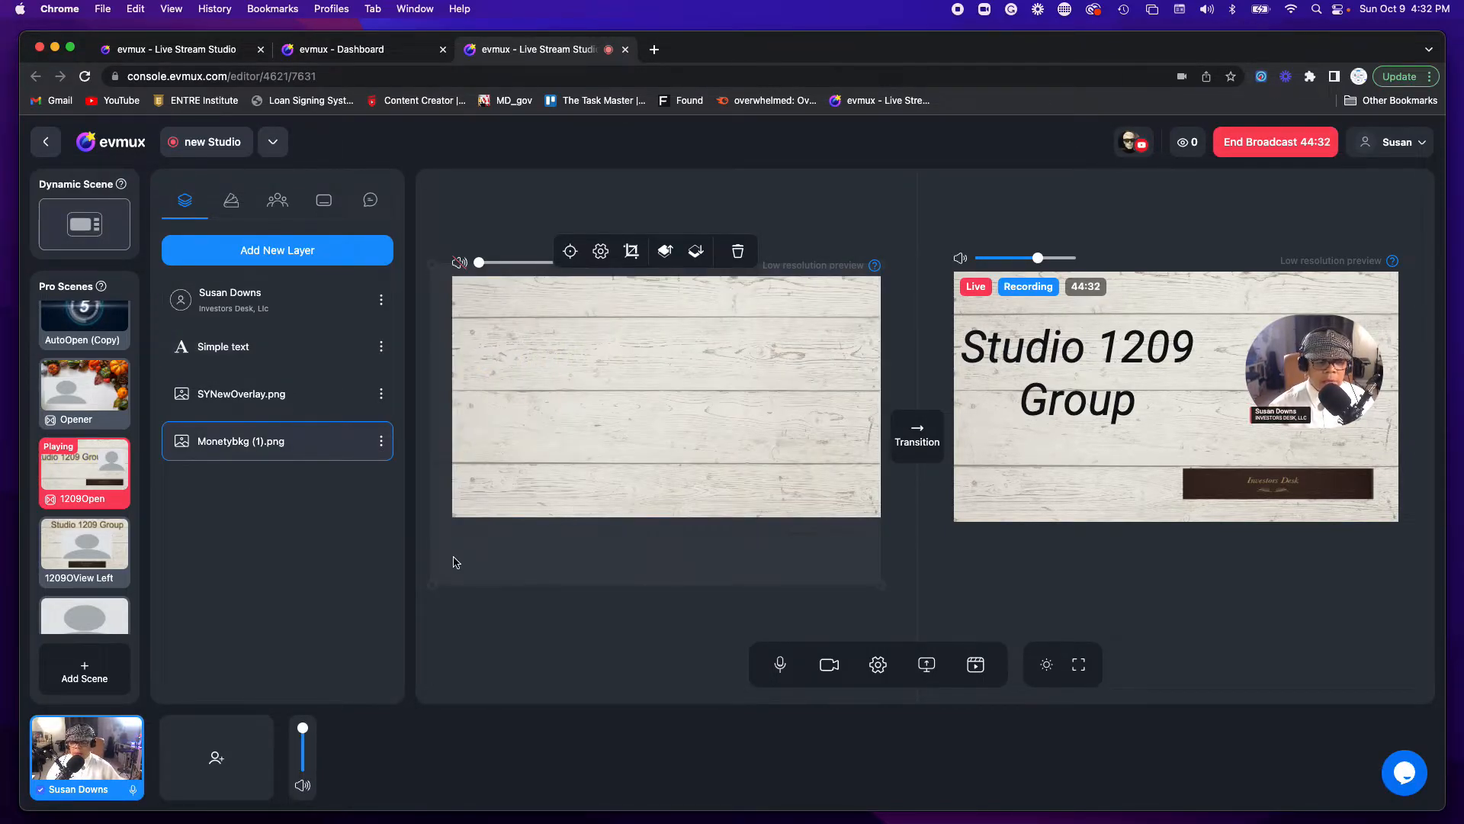
pyautogui.click(403, 570)
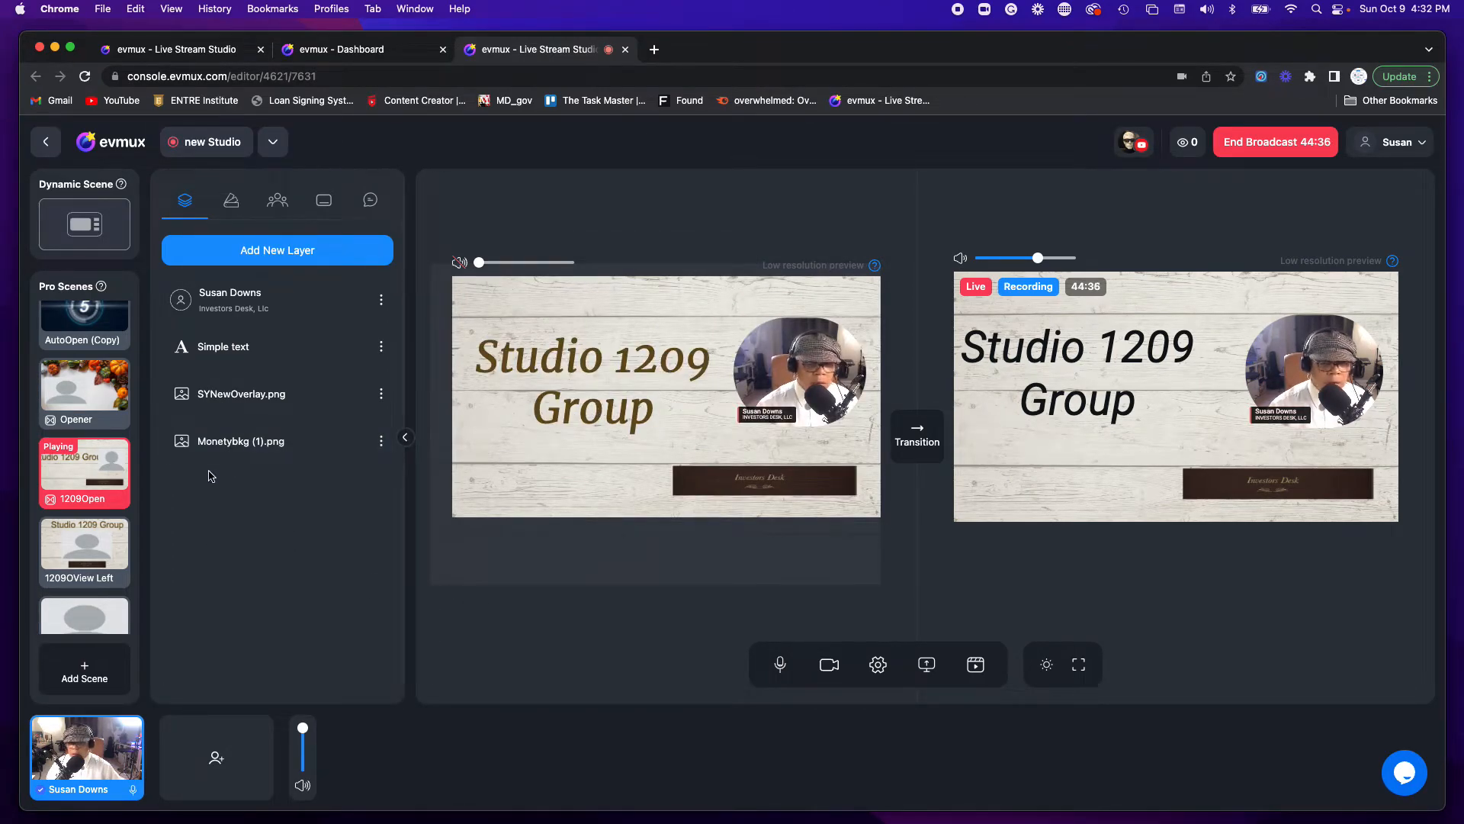
pyautogui.click(916, 445)
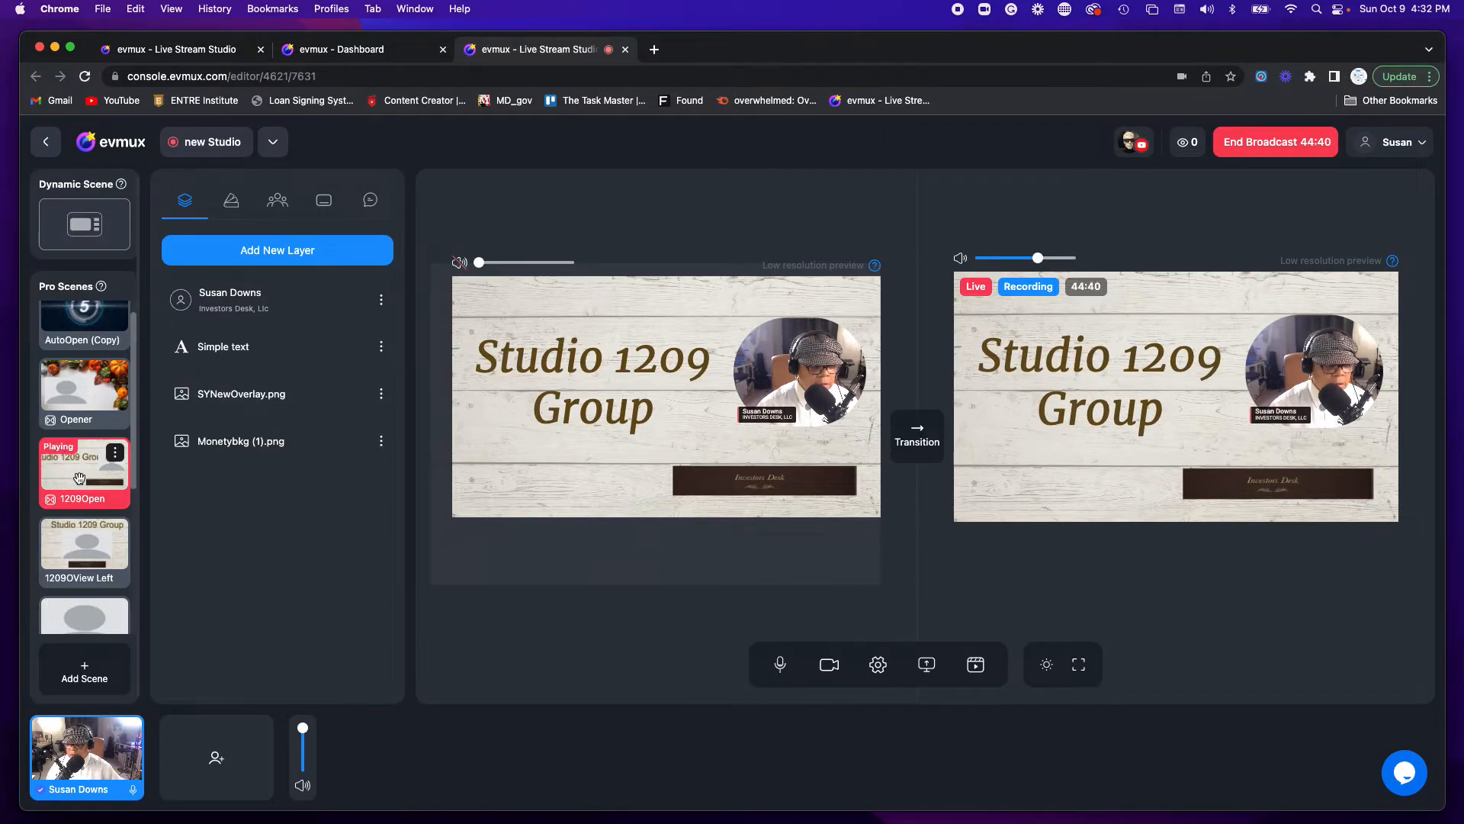
# Check the hex font colour of the Studio 1209 Group title in the 1209OView Left scene and deselect the title
pyautogui.click(79, 555)
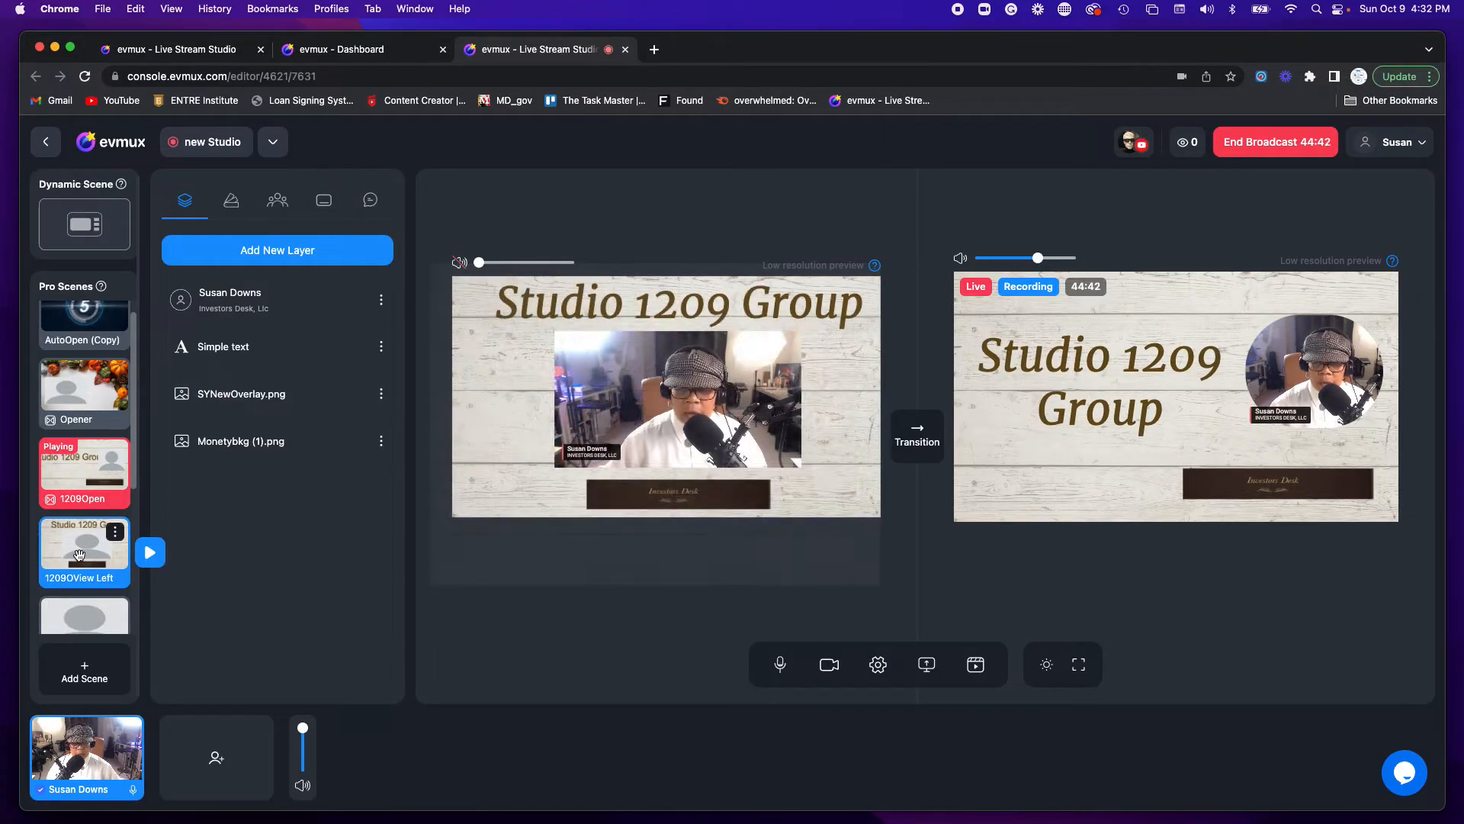
pyautogui.click(585, 308)
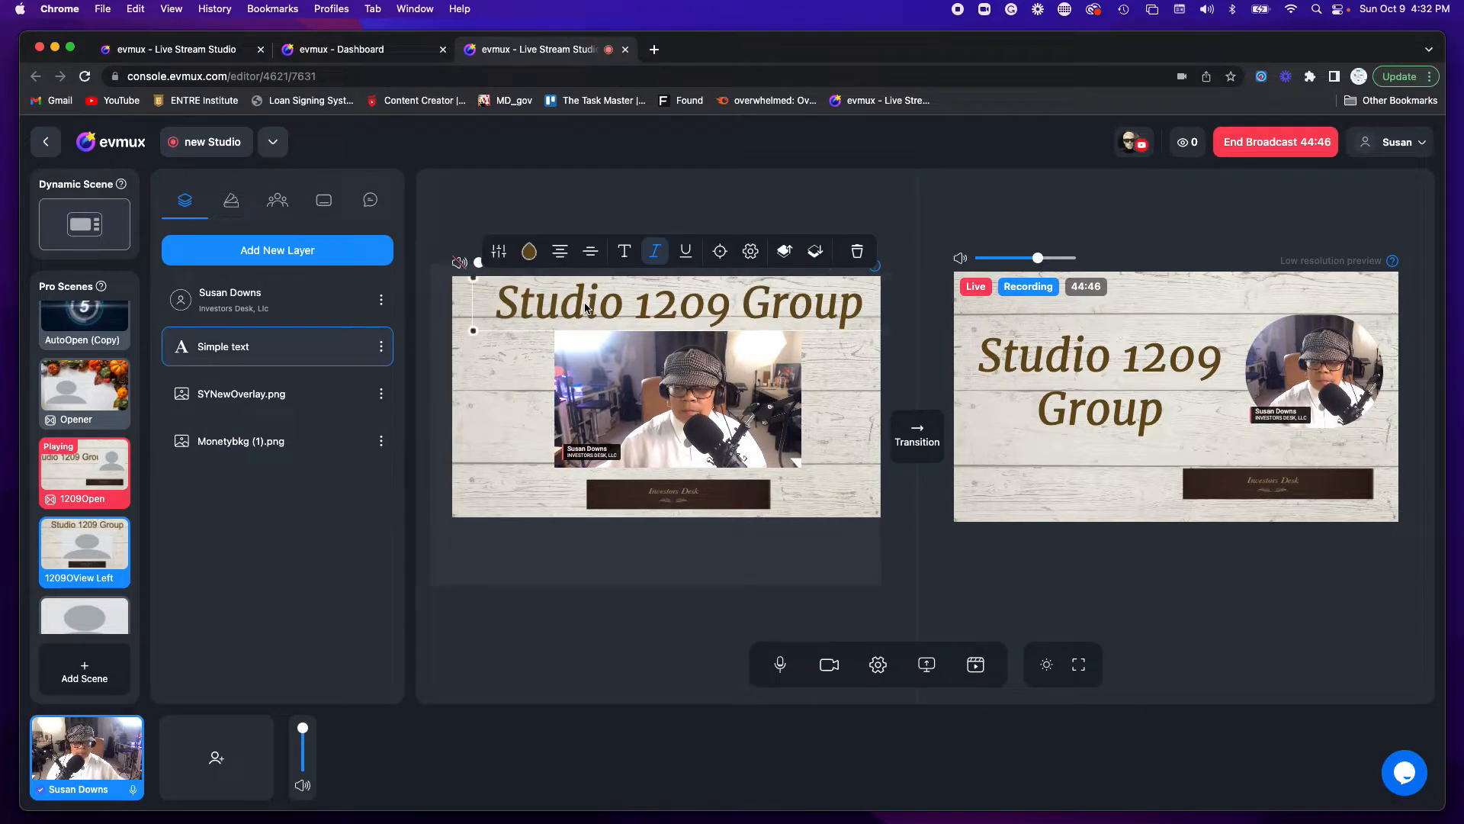
pyautogui.click(530, 254)
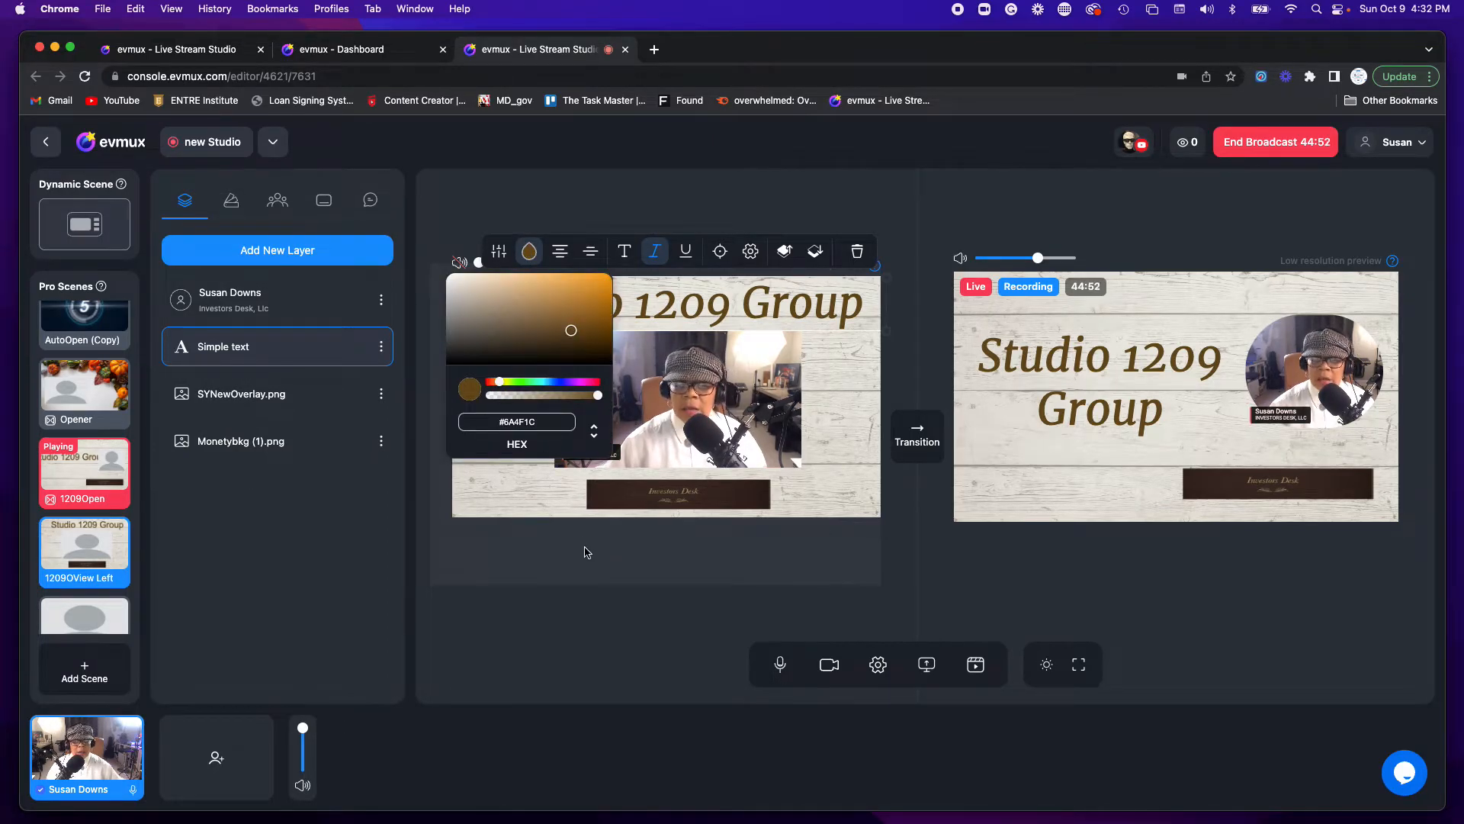
pyautogui.click(372, 550)
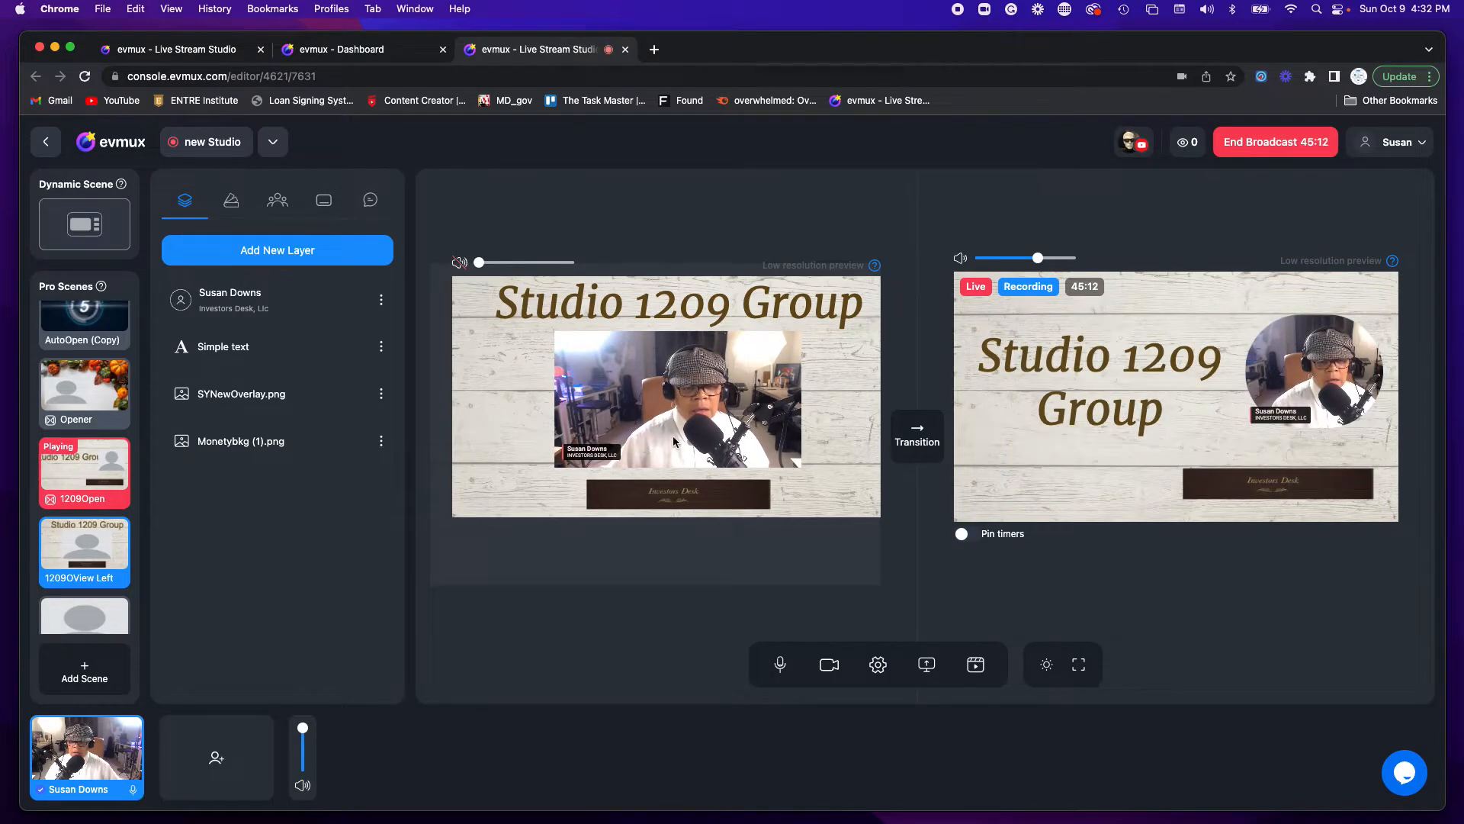
# Transition the 1209OView Left scene to the live broadcast
pyautogui.moveTo(52, 551)
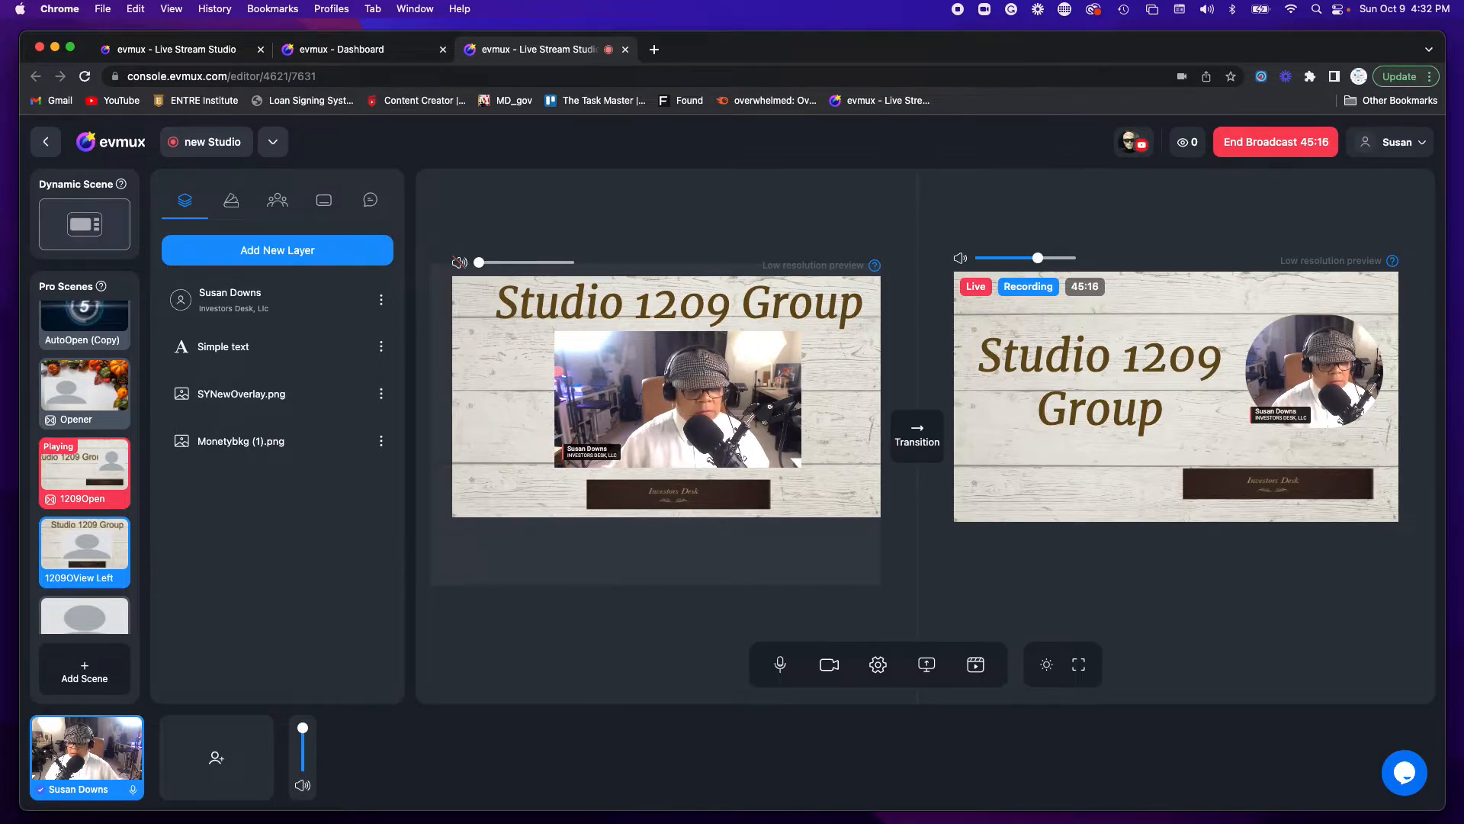
pyautogui.moveTo(73, 478)
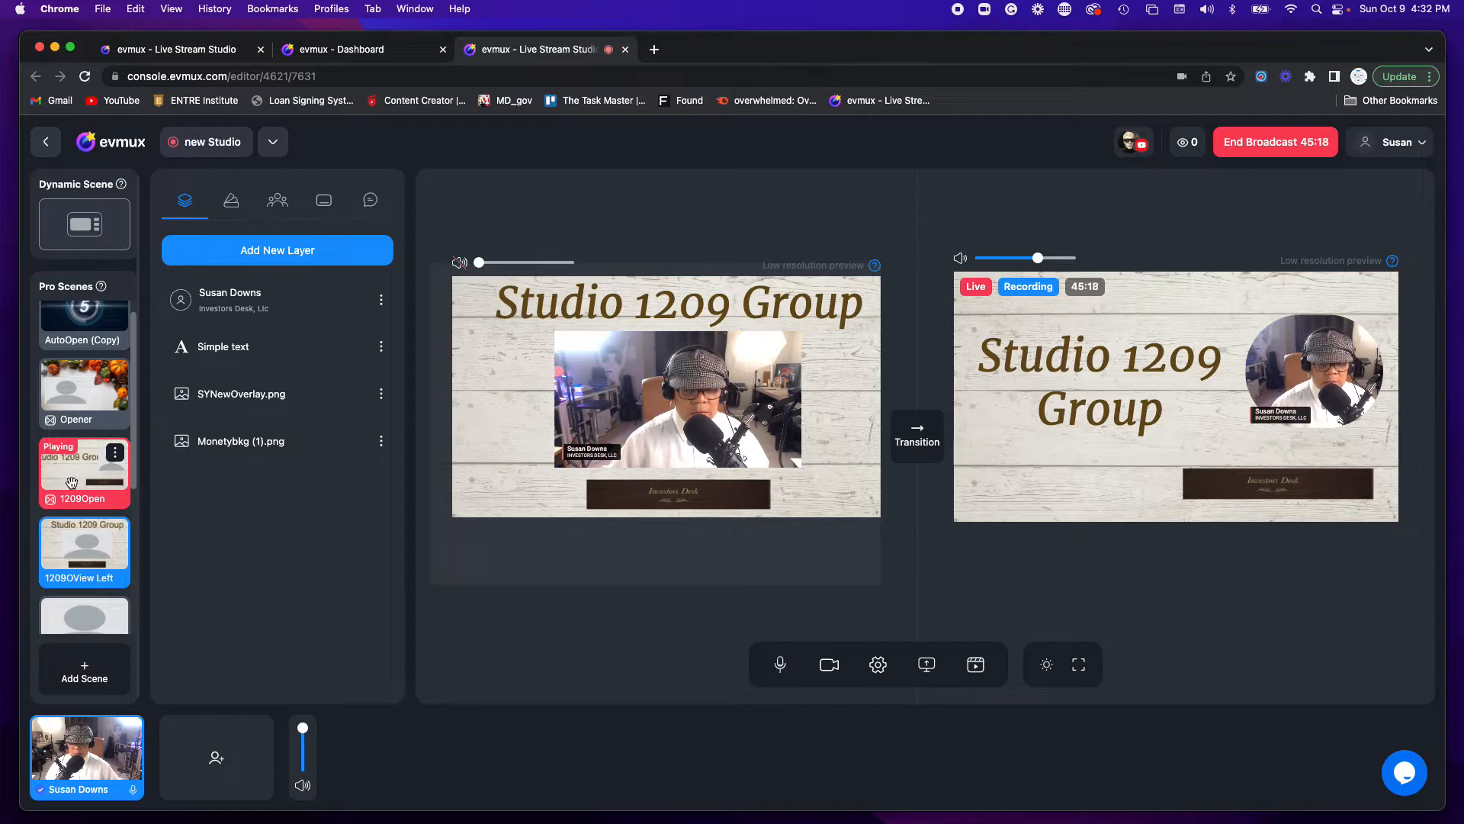
pyautogui.click(918, 434)
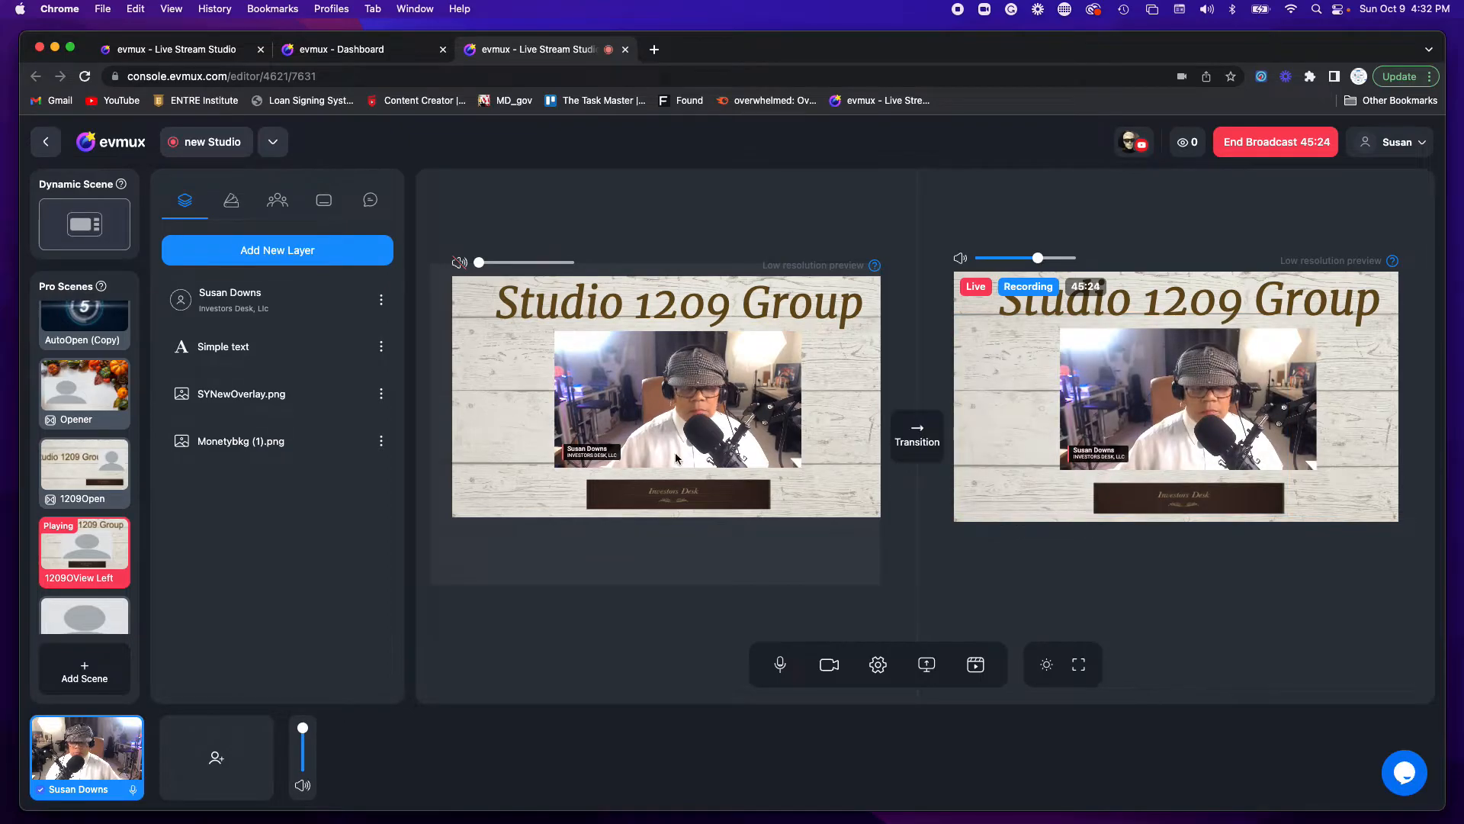
# Move the SYNewOverlay.png plaque in the 1209Open scene to the bottom centre, matching its place in 1209OView Left, and deselect it
pyautogui.click(113, 492)
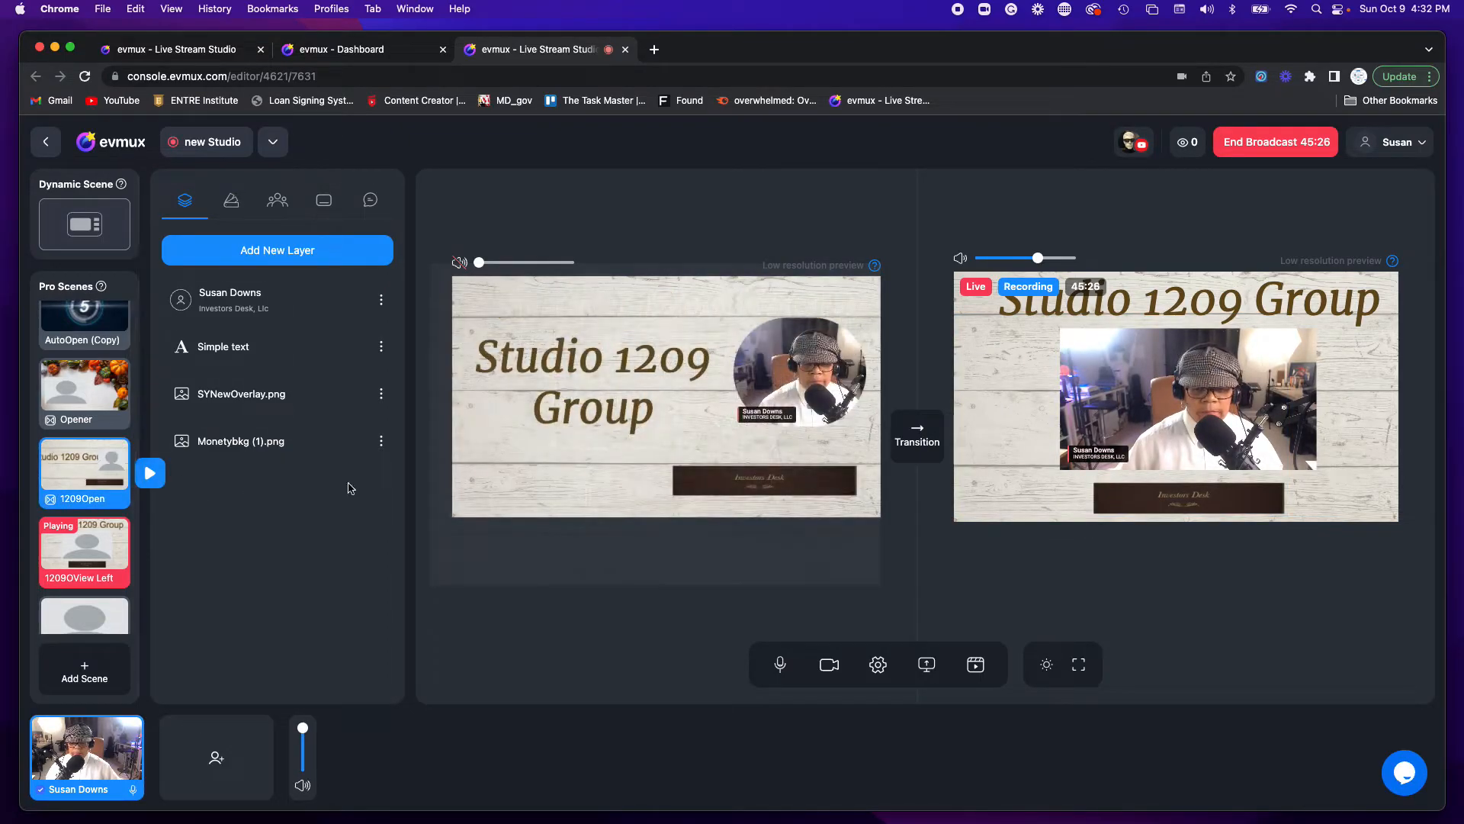
pyautogui.click(784, 488)
pyautogui.moveTo(782, 486); pyautogui.dragTo(697, 501)
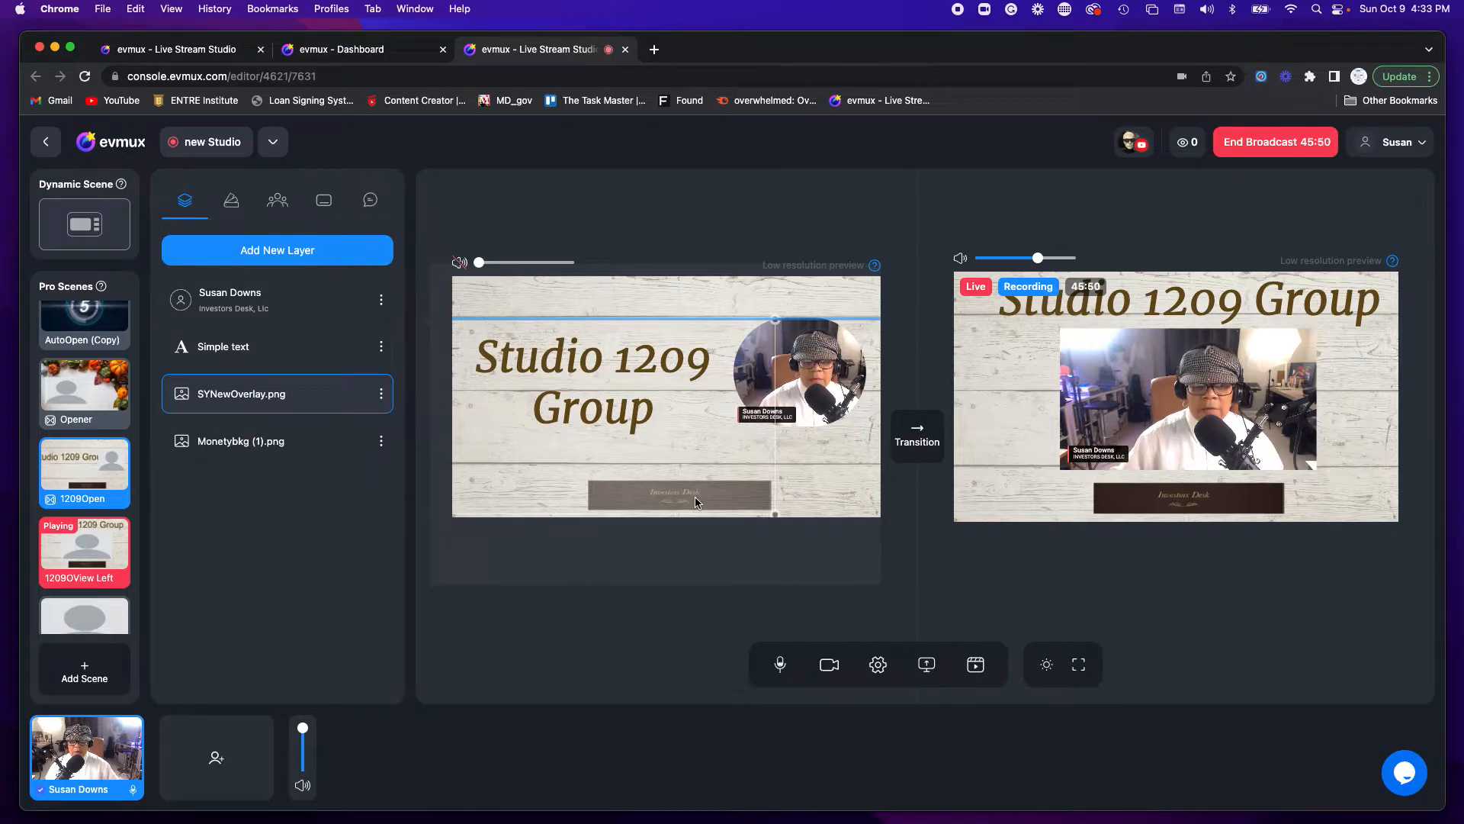
pyautogui.moveTo(695, 503); pyautogui.dragTo(696, 503)
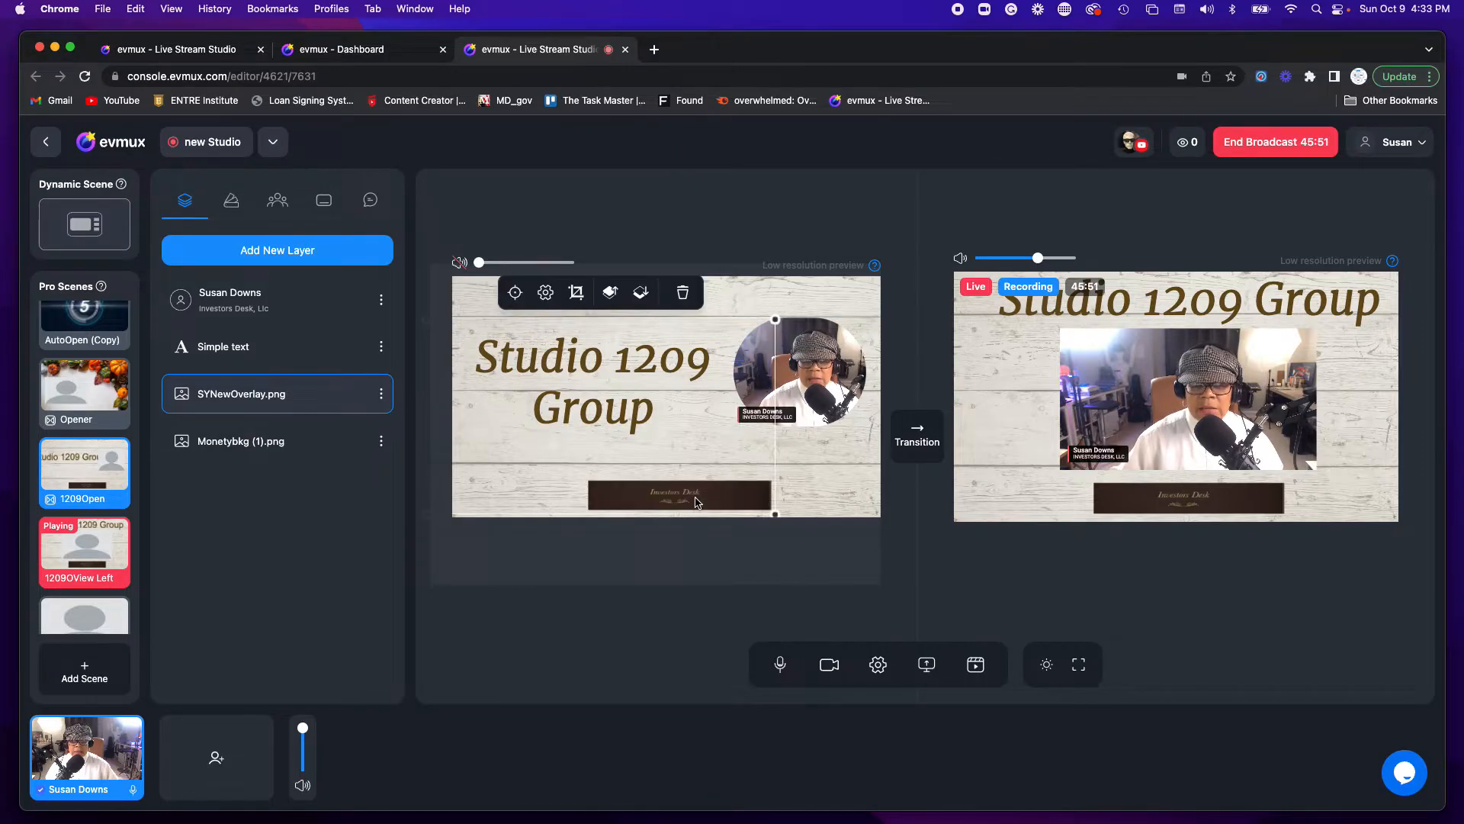
pyautogui.click(948, 542)
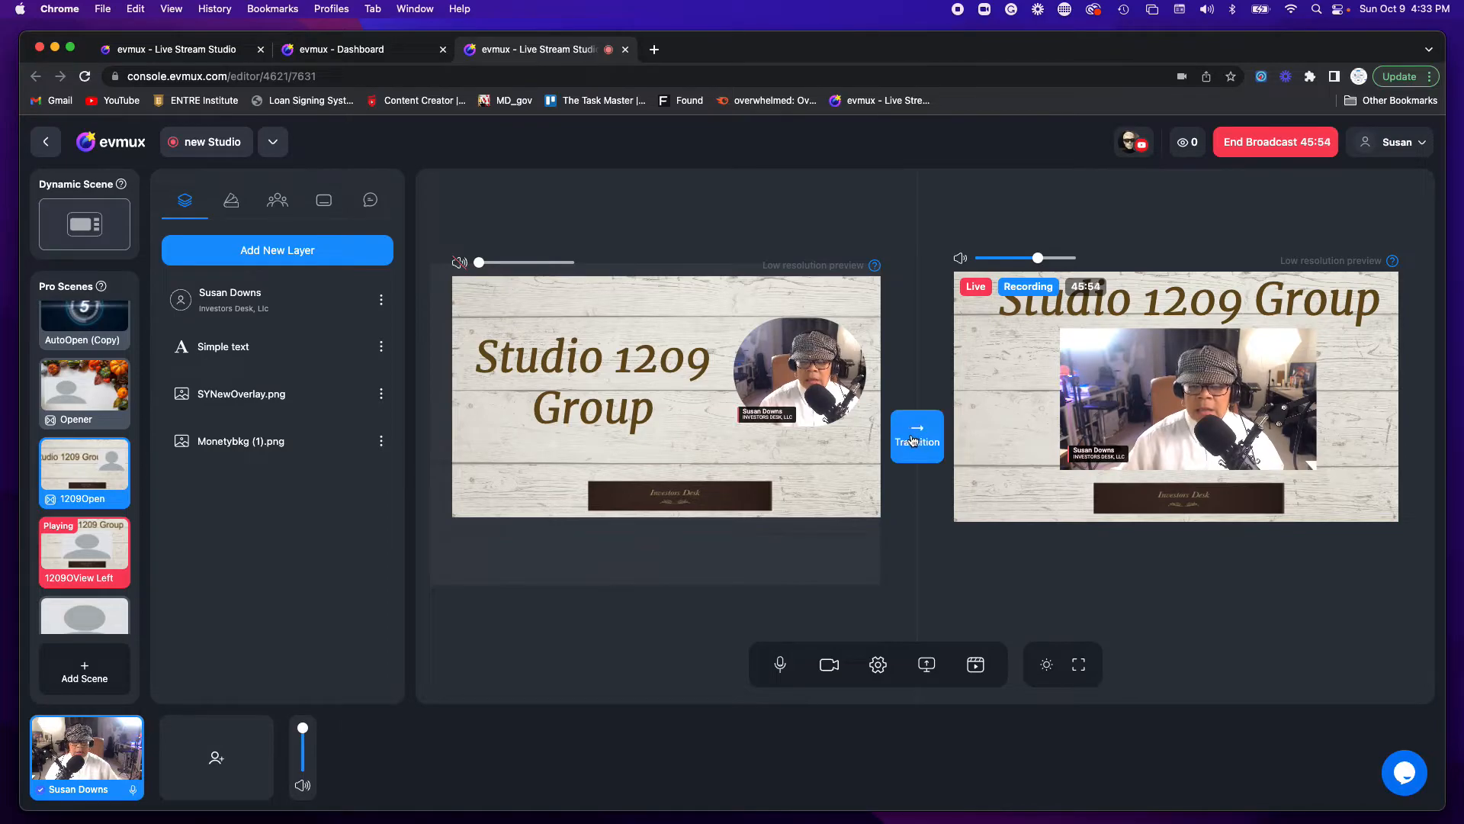
# Transition the 1209Open scene to the live broadcast, followed by the 1209OView Left scene, to test the switch
pyautogui.click(912, 440)
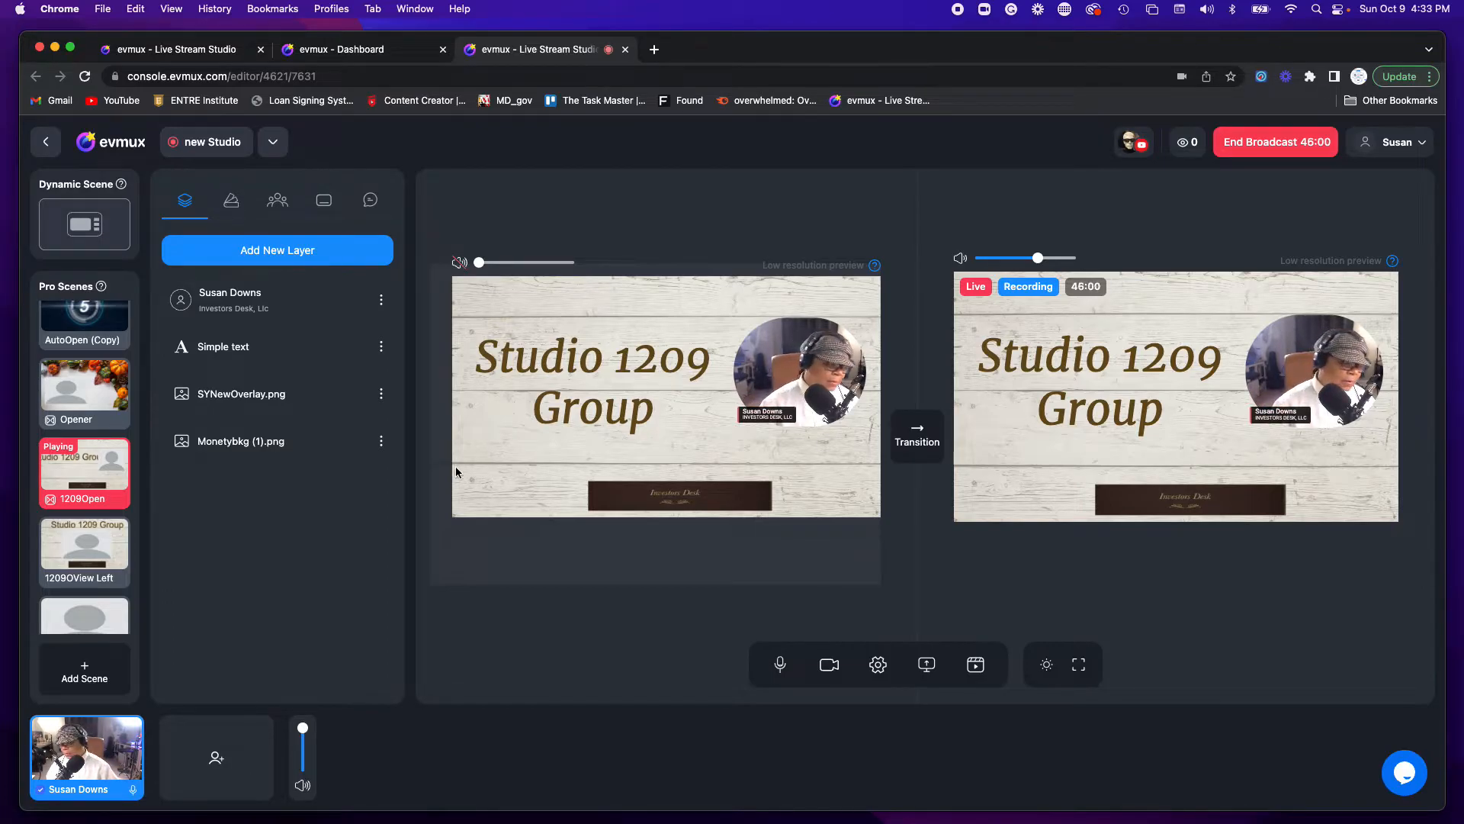
pyautogui.moveTo(110, 551)
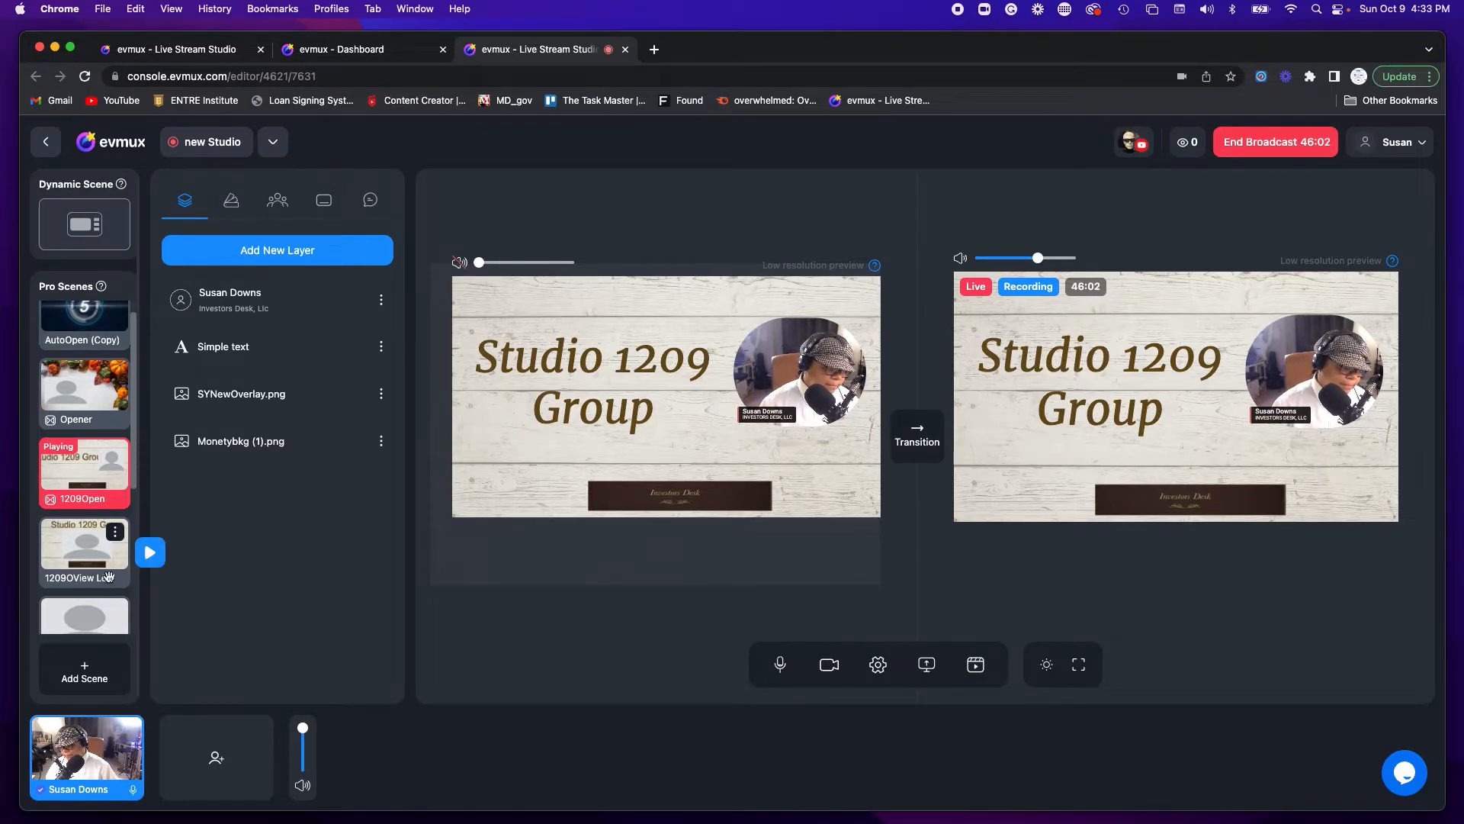
pyautogui.click(98, 550)
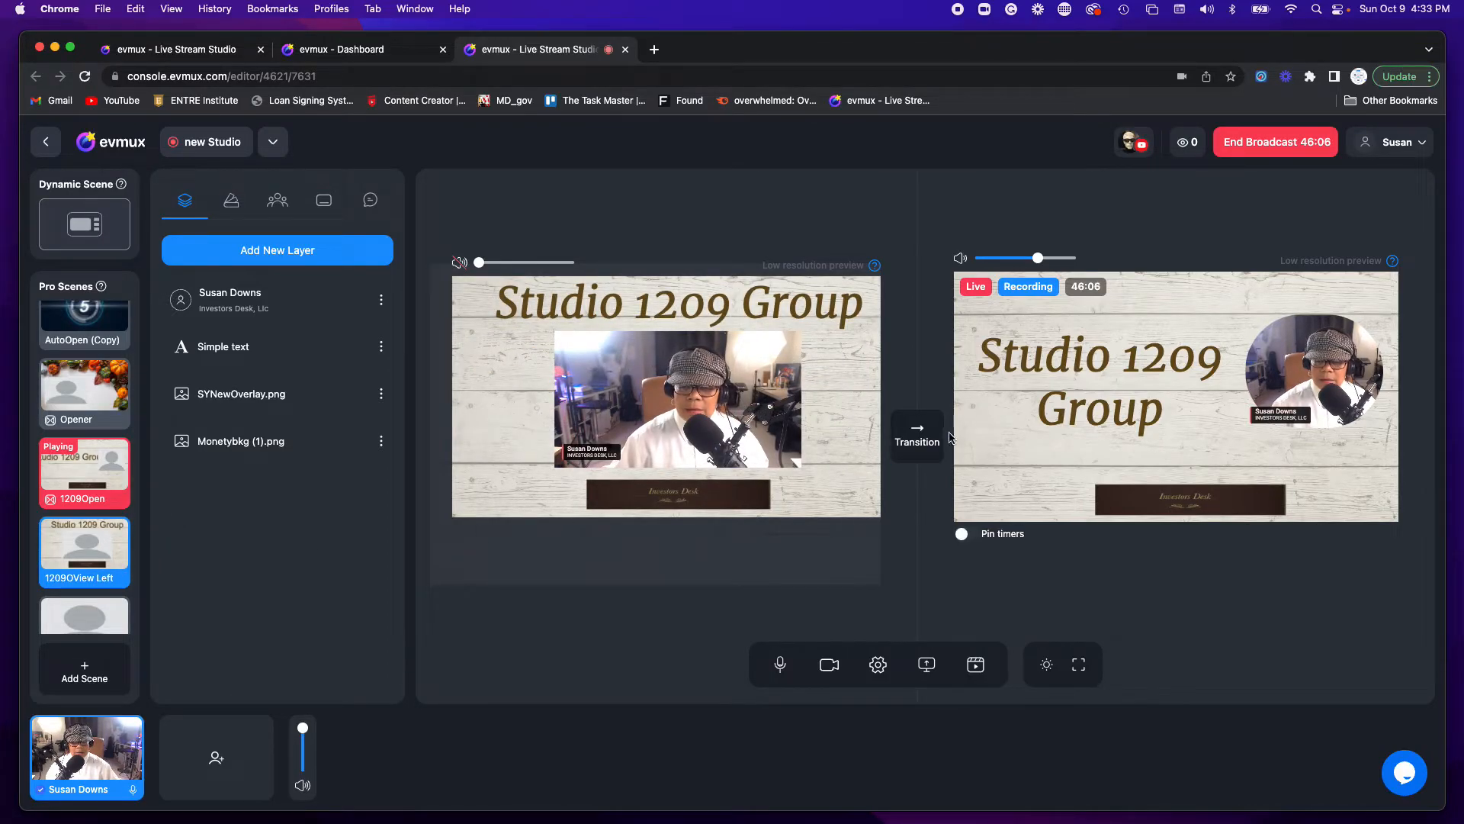
pyautogui.click(925, 443)
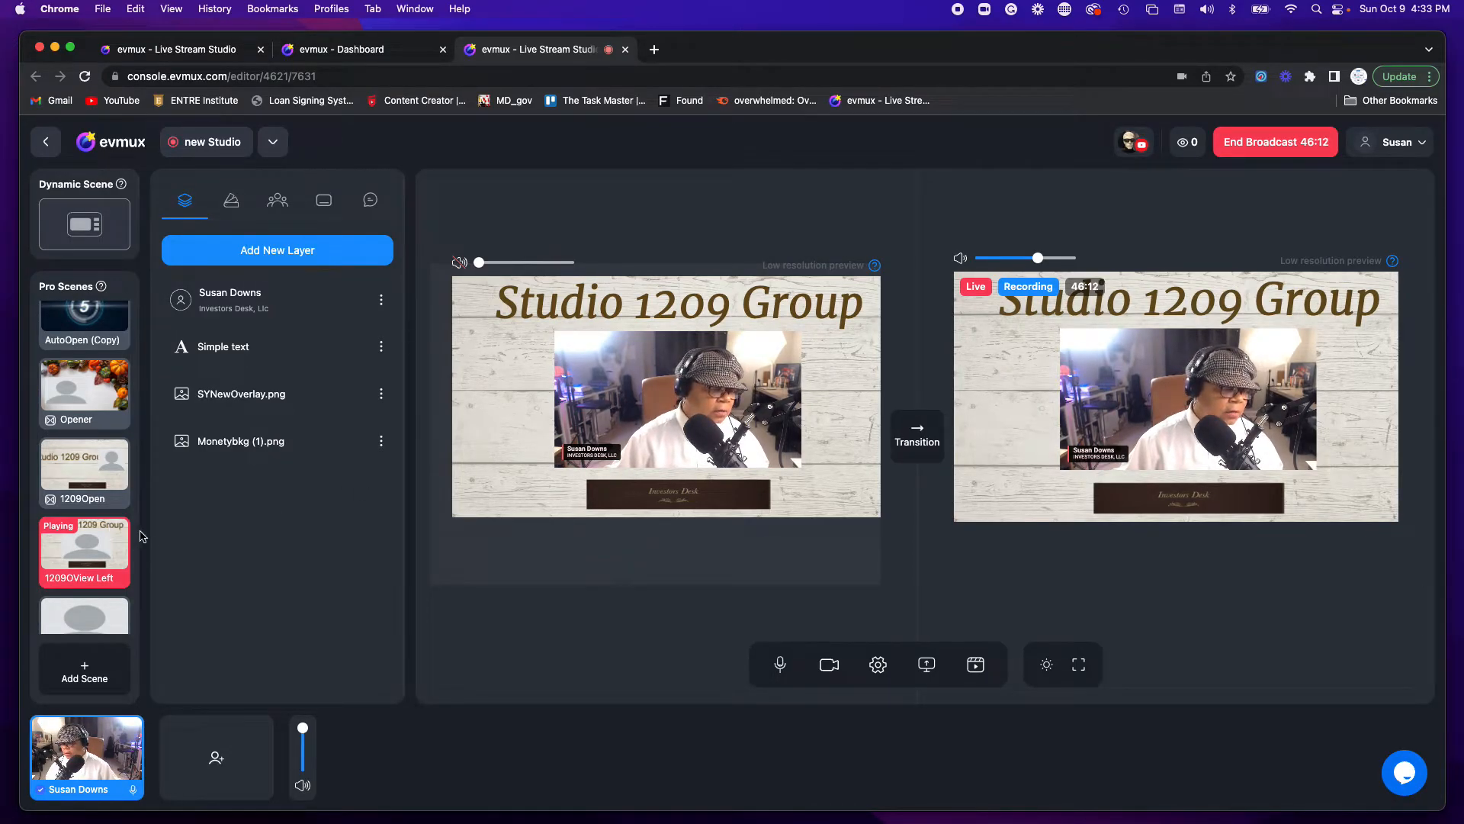
# Set the stinger transition of the 1209OView Left scene to Flip In/Out and save it
pyautogui.click(114, 531)
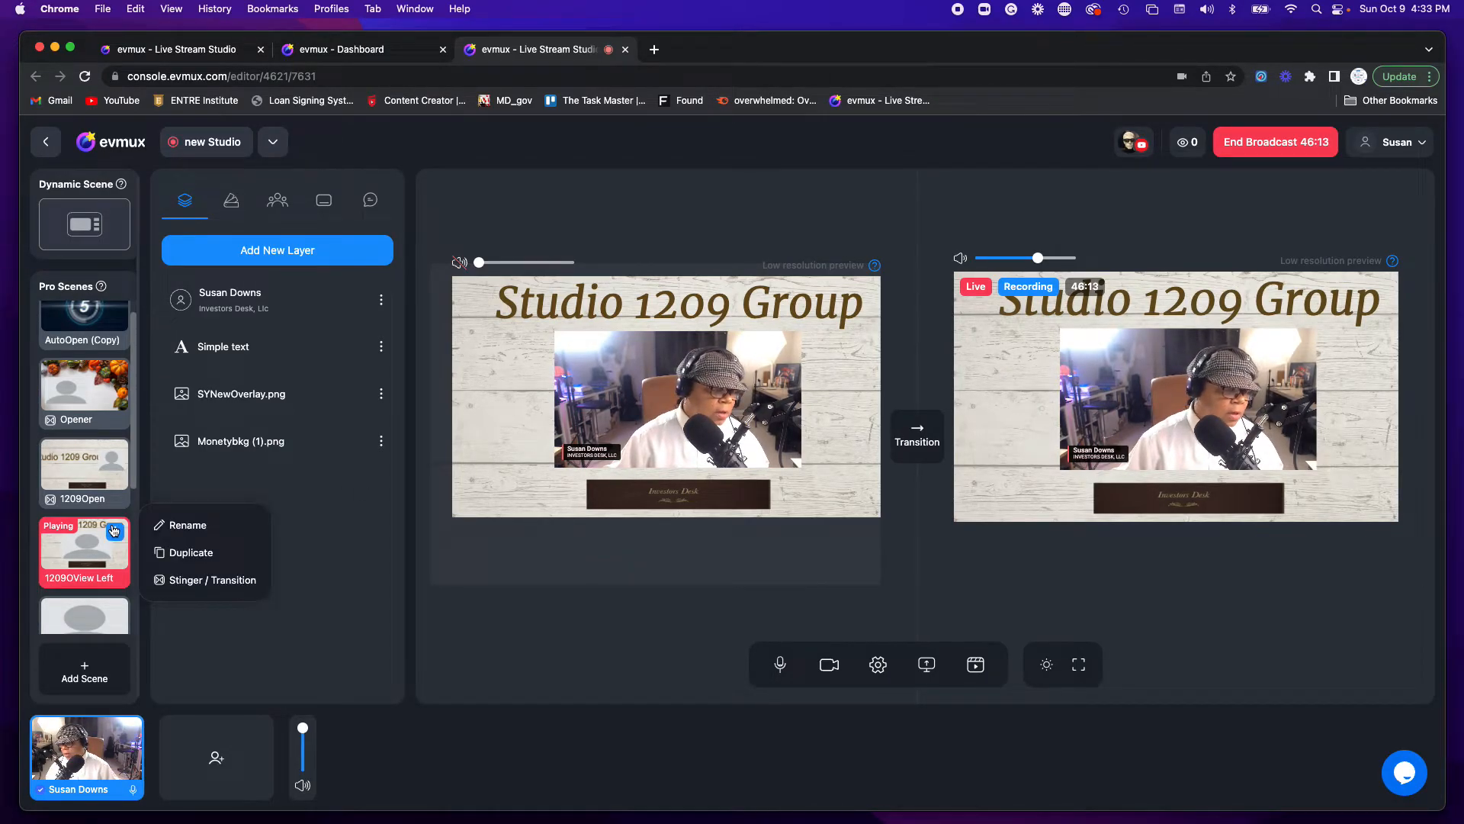
pyautogui.click(204, 580)
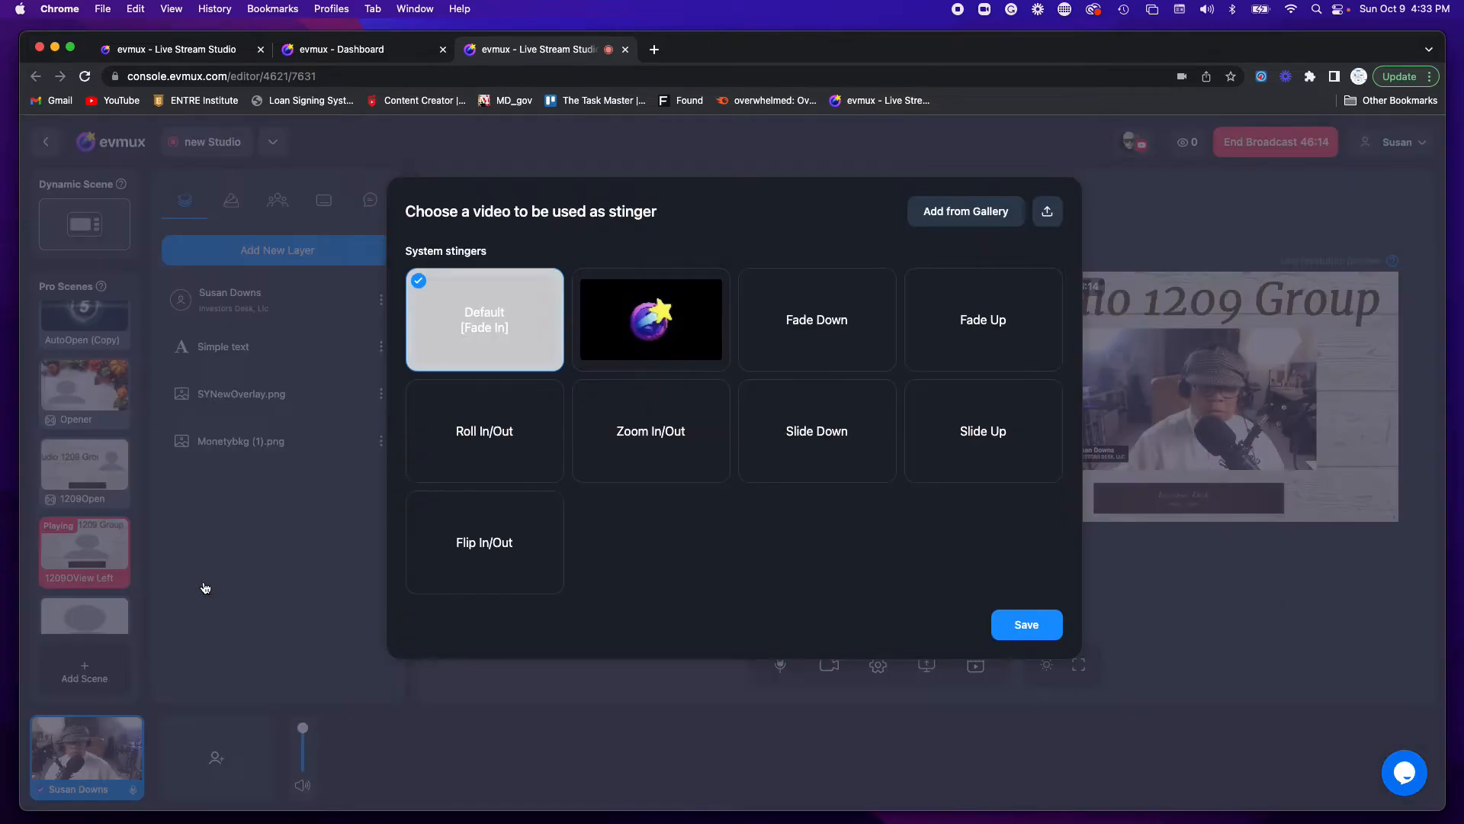
pyautogui.click(472, 544)
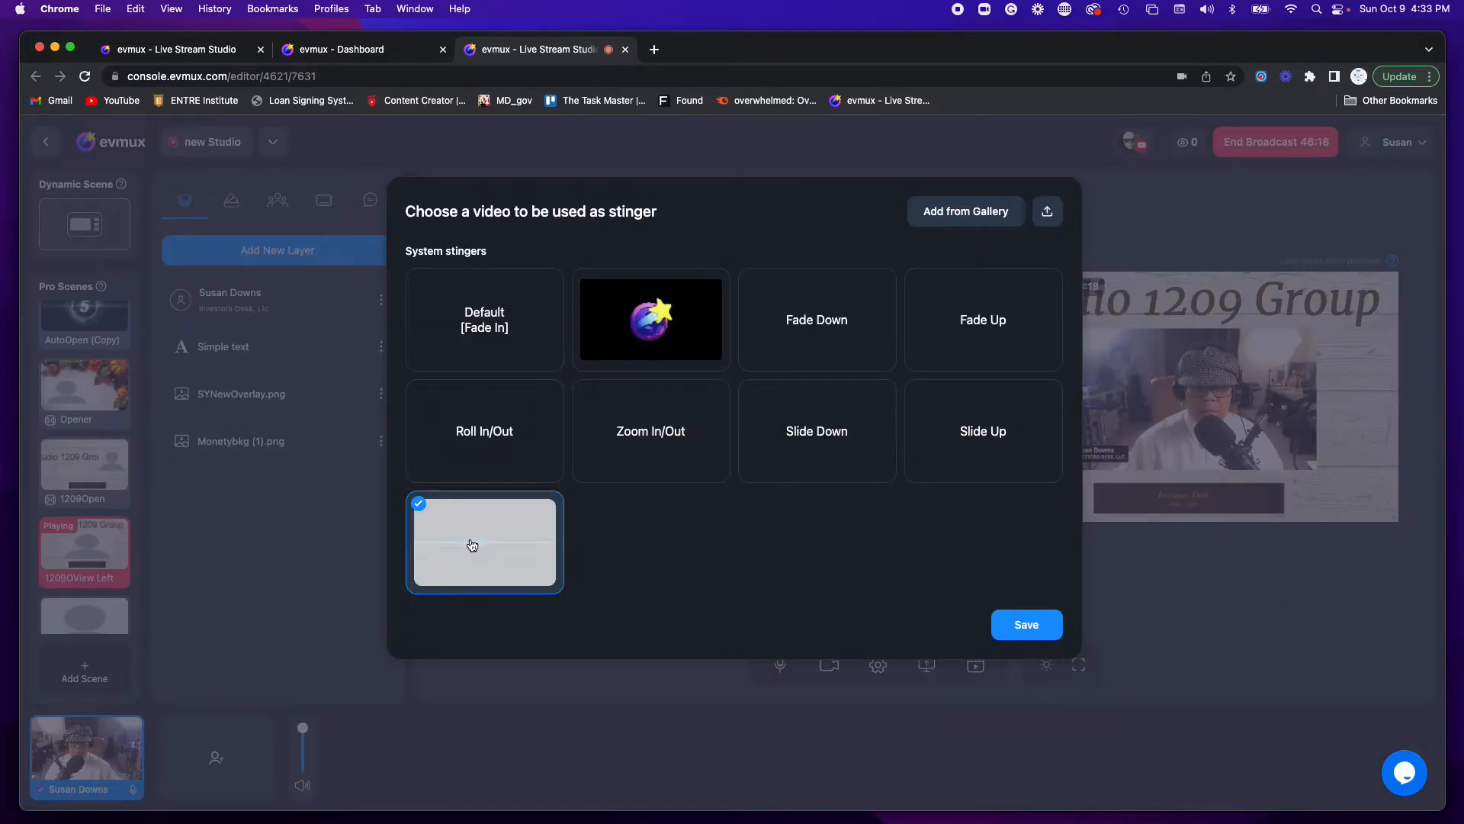
pyautogui.click(1004, 628)
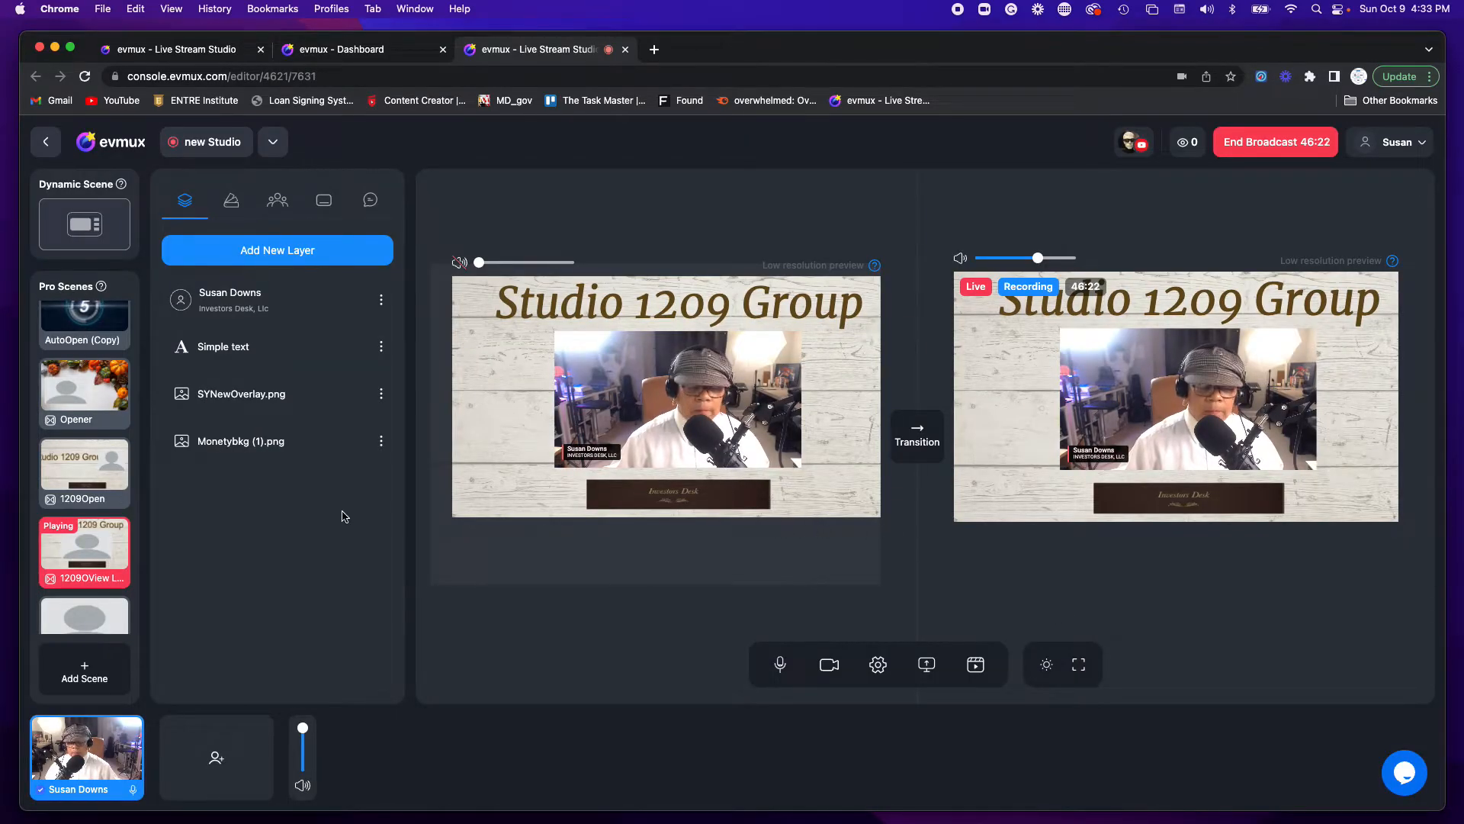
# Transition the 1209Open scene to the live broadcast and then return to 1209OView Left to test the stingers
pyautogui.click(72, 468)
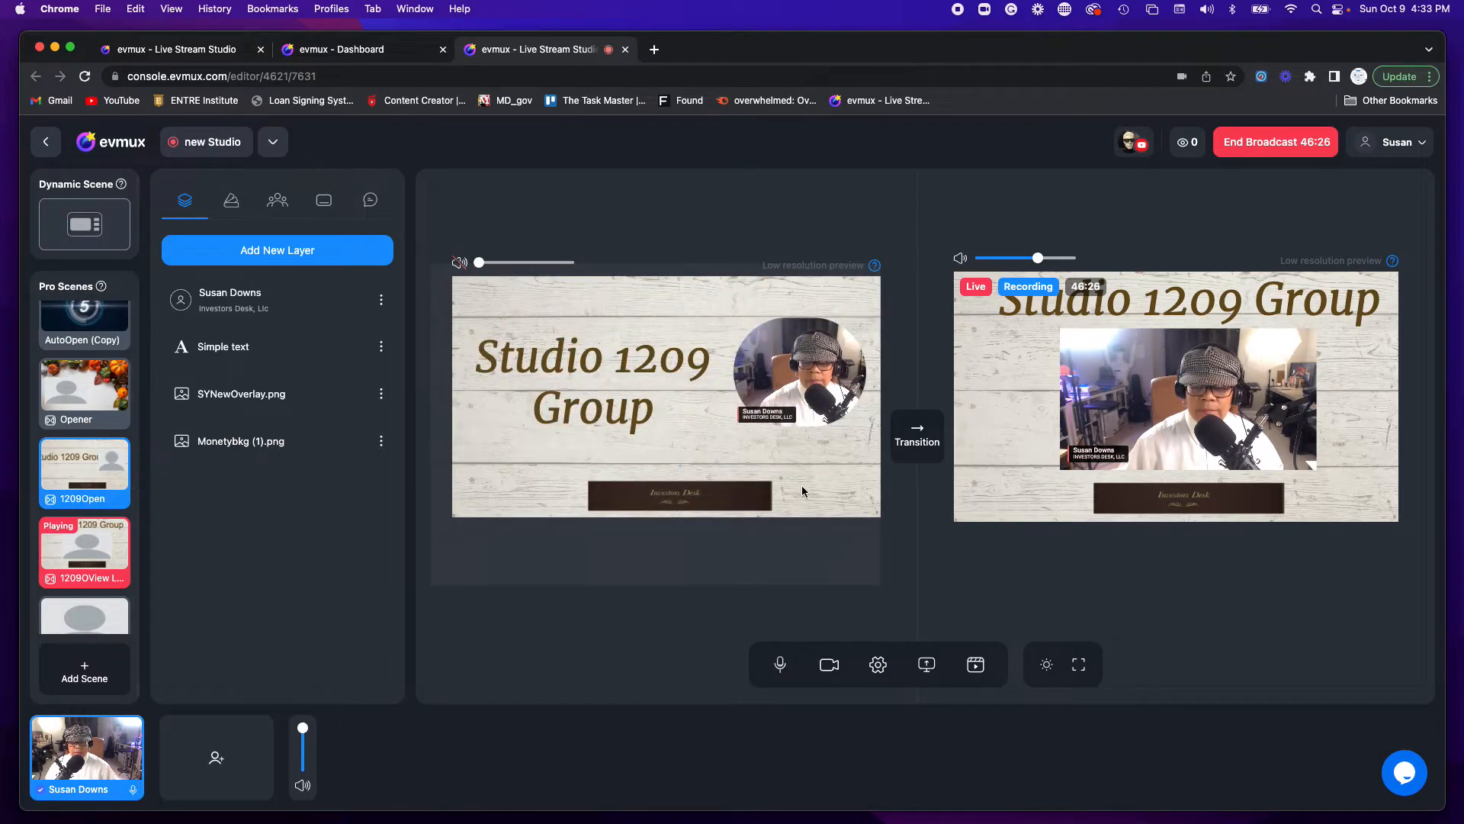
pyautogui.click(921, 437)
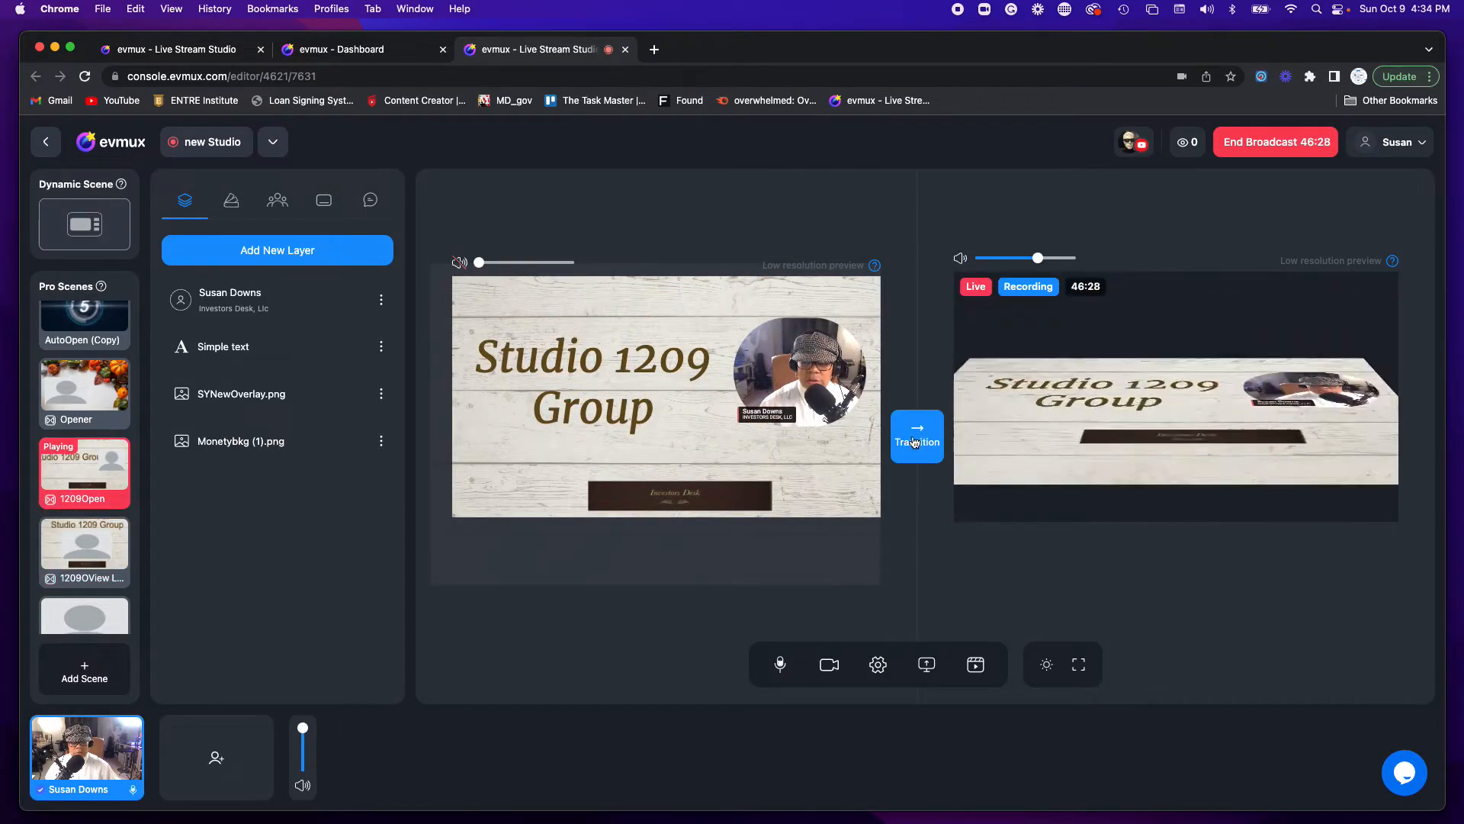
pyautogui.moveTo(57, 551)
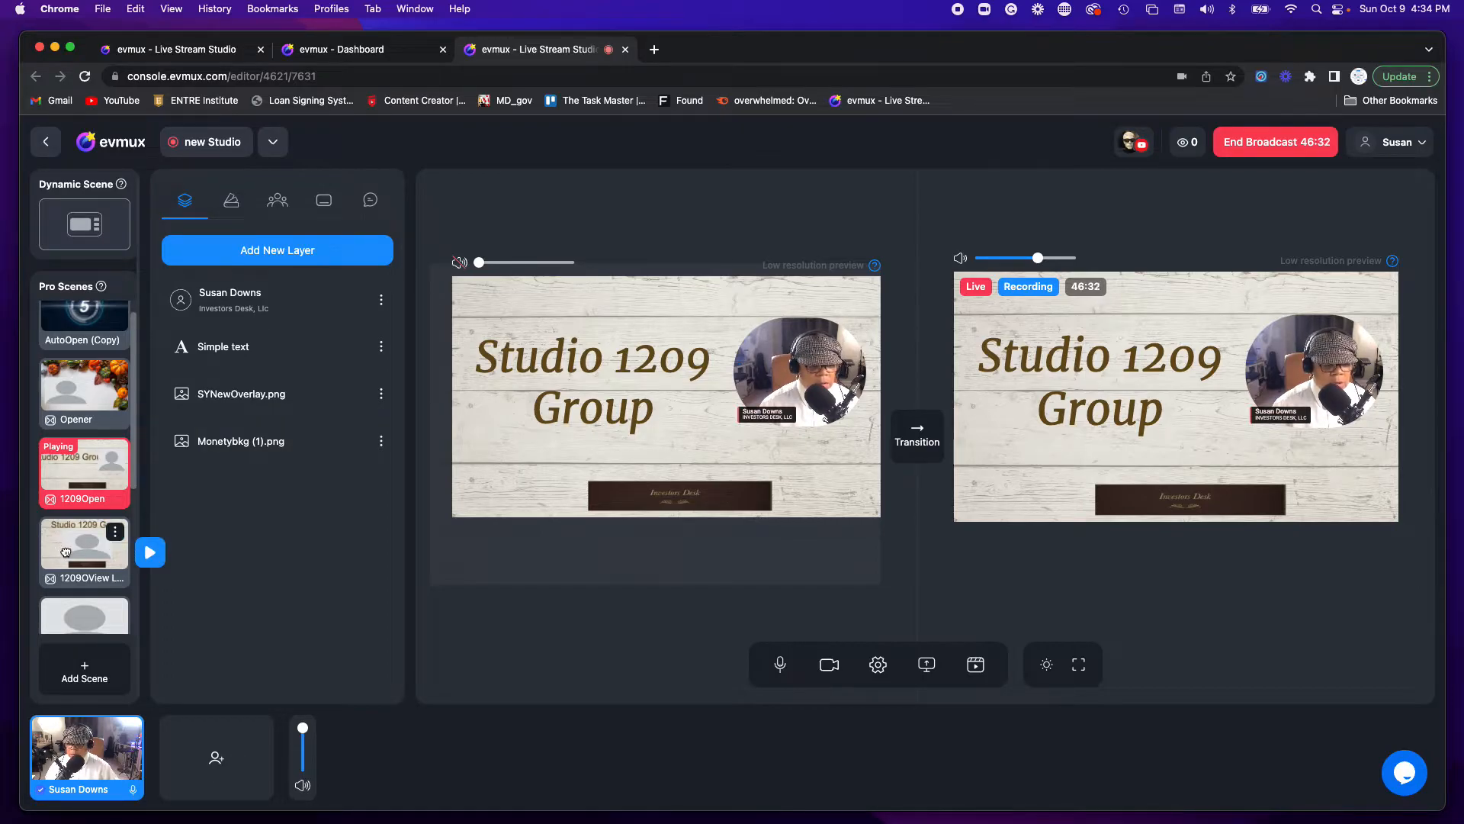
pyautogui.click(65, 552)
pyautogui.click(921, 442)
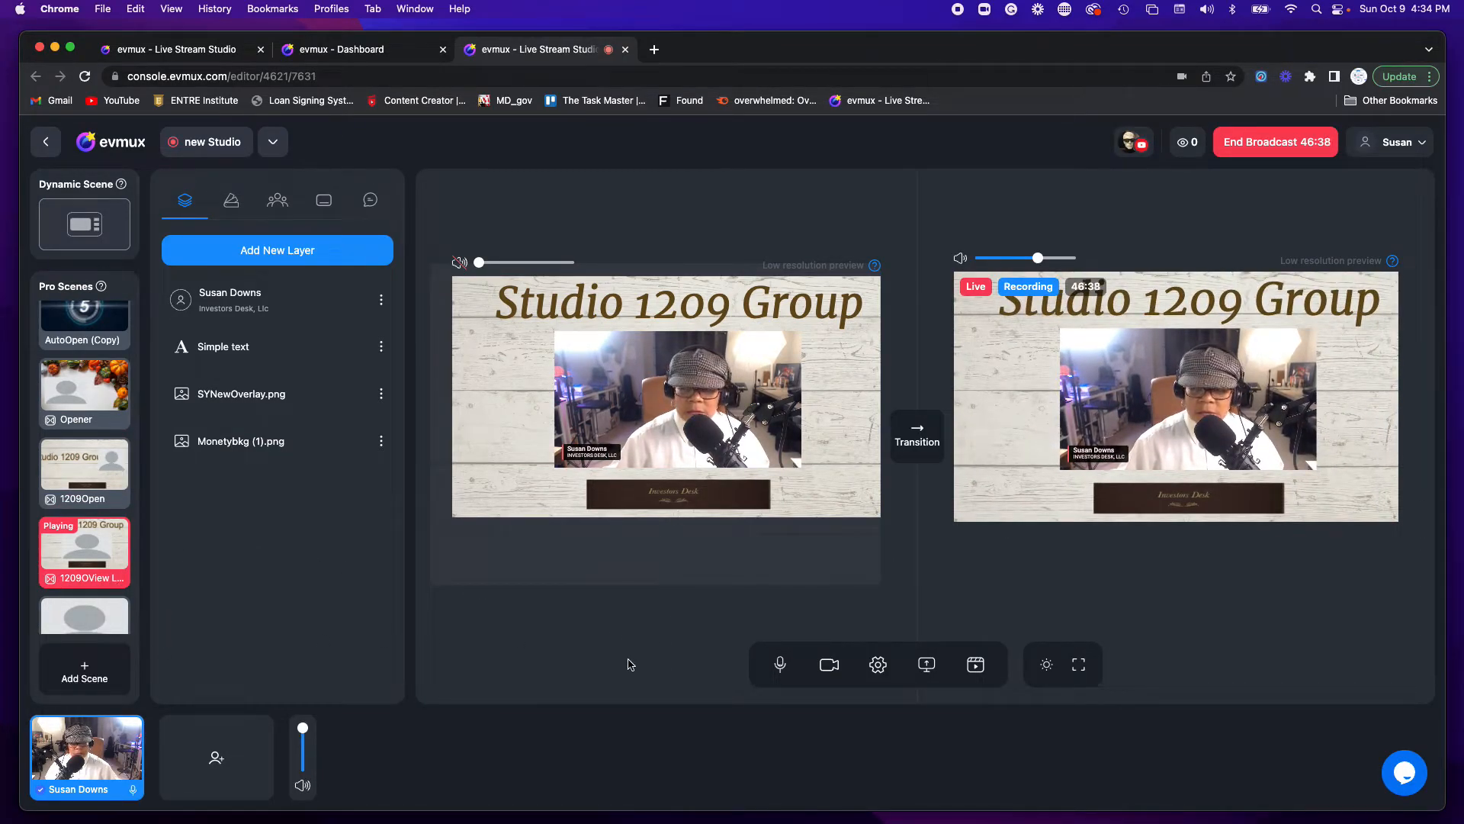
# Switch the video input to FaceTime HD Camera (Built-in) and close the device settings
pyautogui.click(879, 666)
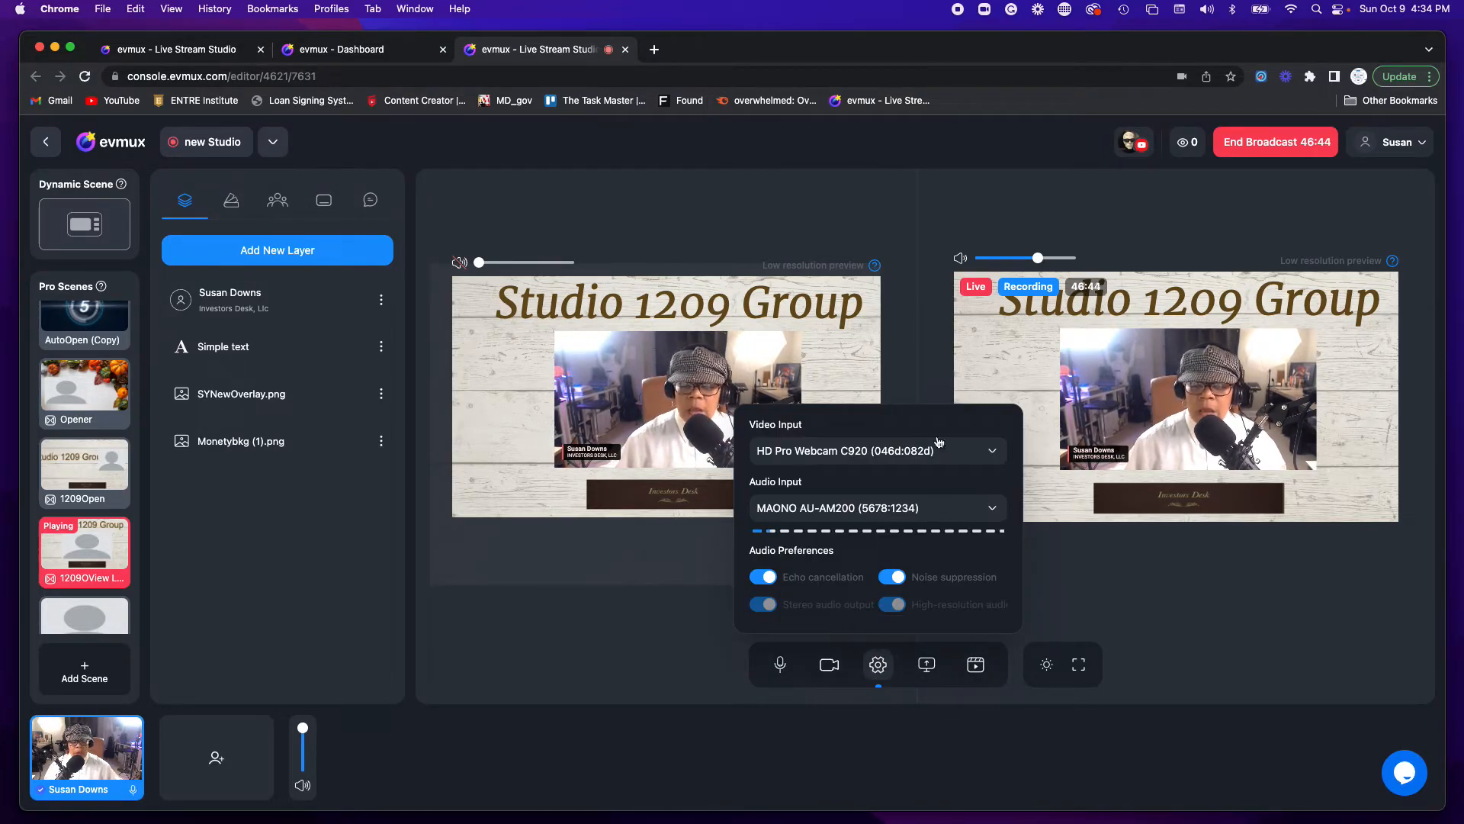
pyautogui.click(989, 449)
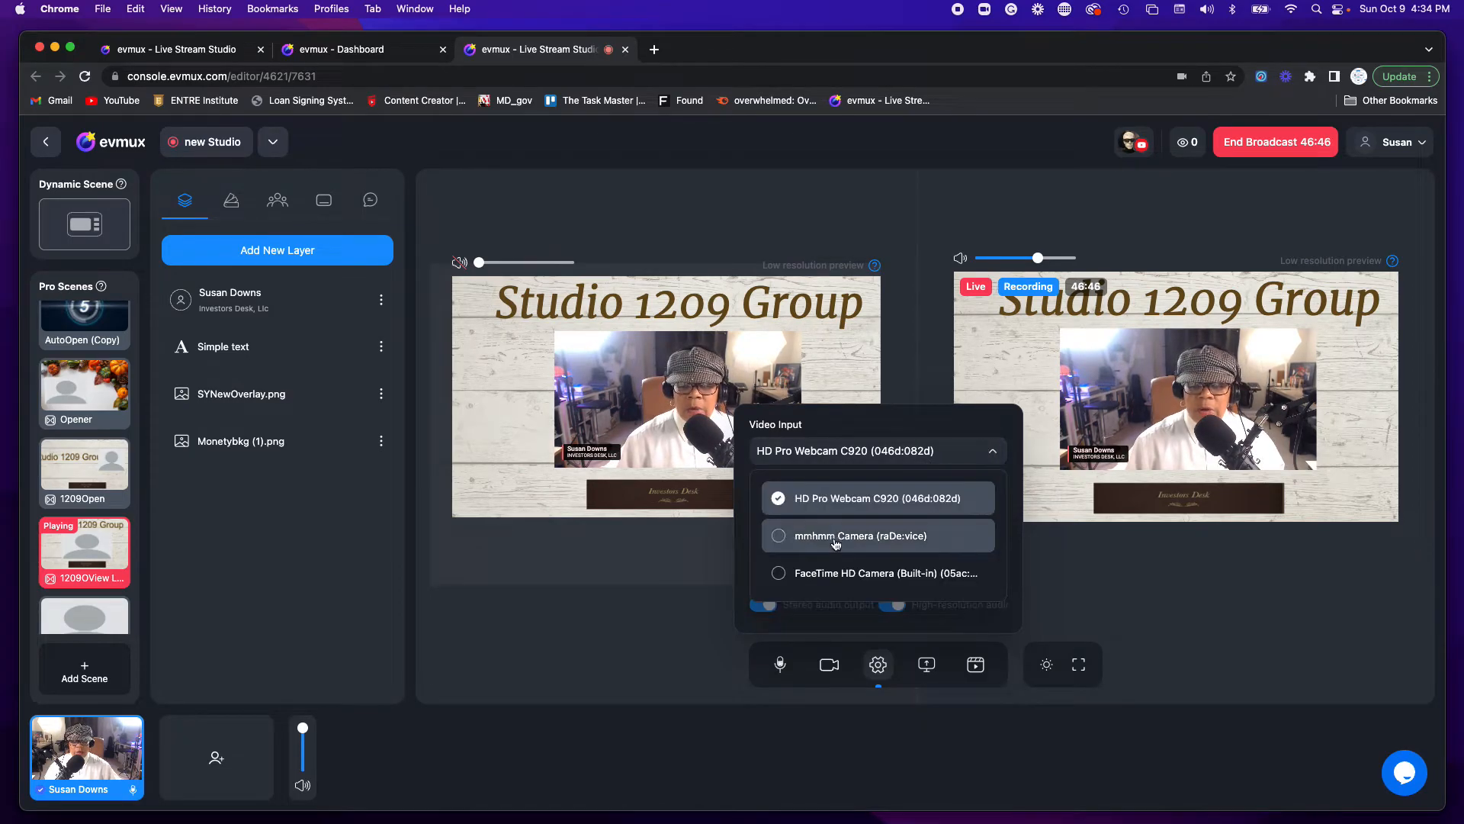
pyautogui.click(839, 573)
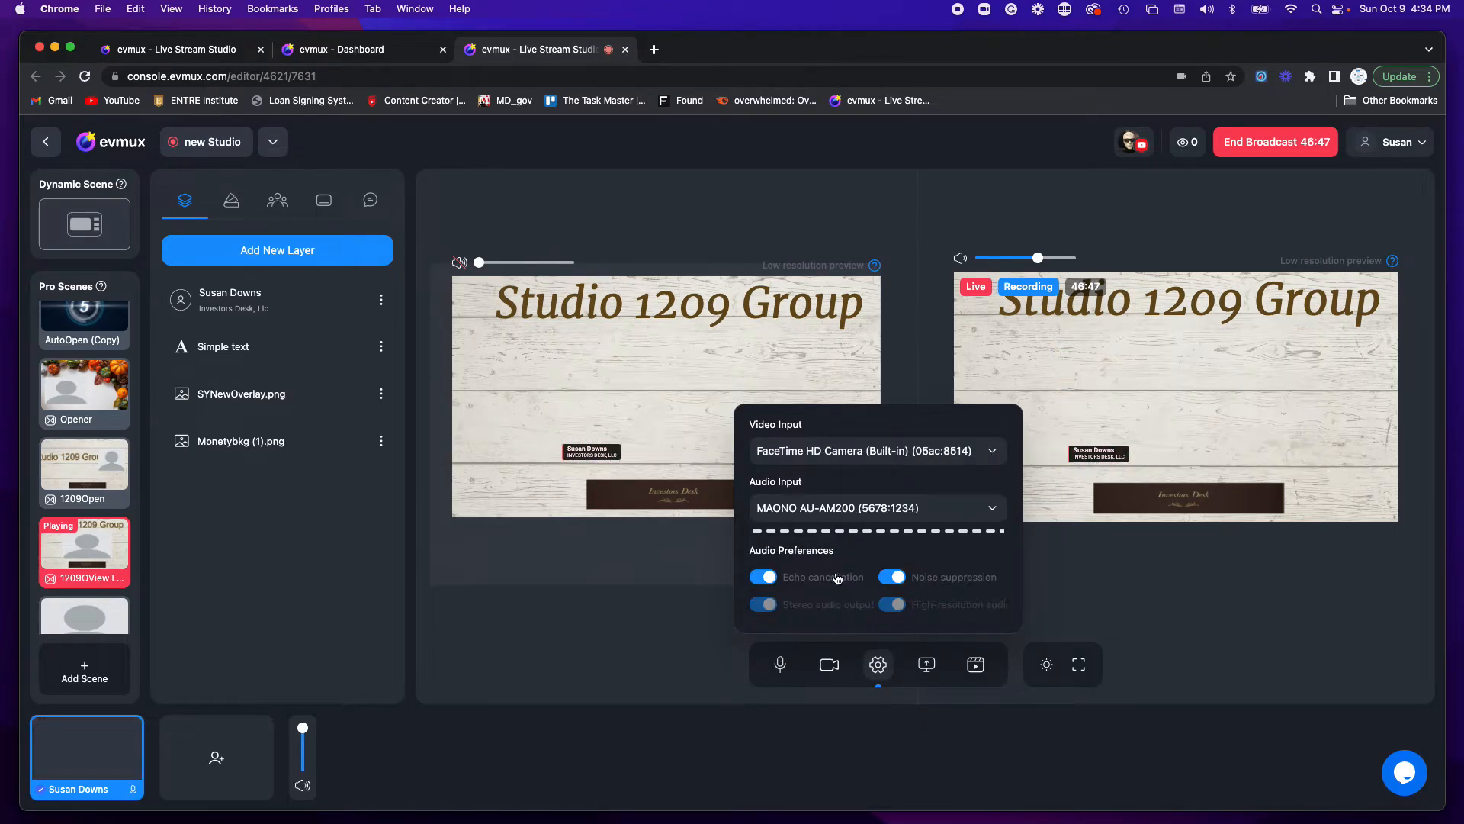
pyautogui.click(644, 642)
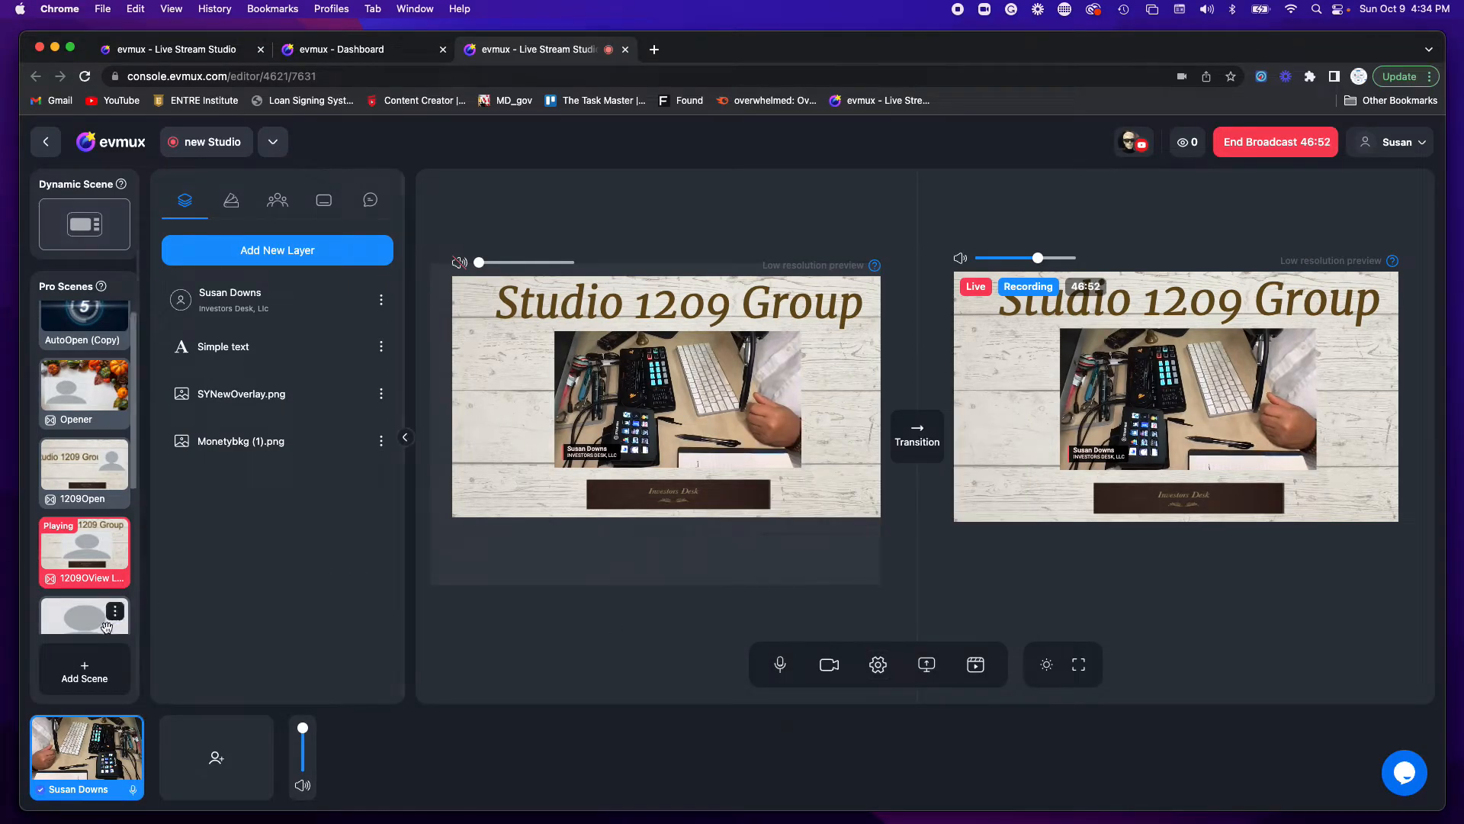
# Preview the New Scene that follows 1209OView Left and transition it to the live broadcast
pyautogui.moveTo(88, 619)
pyautogui.scroll(-3, 110, 621)
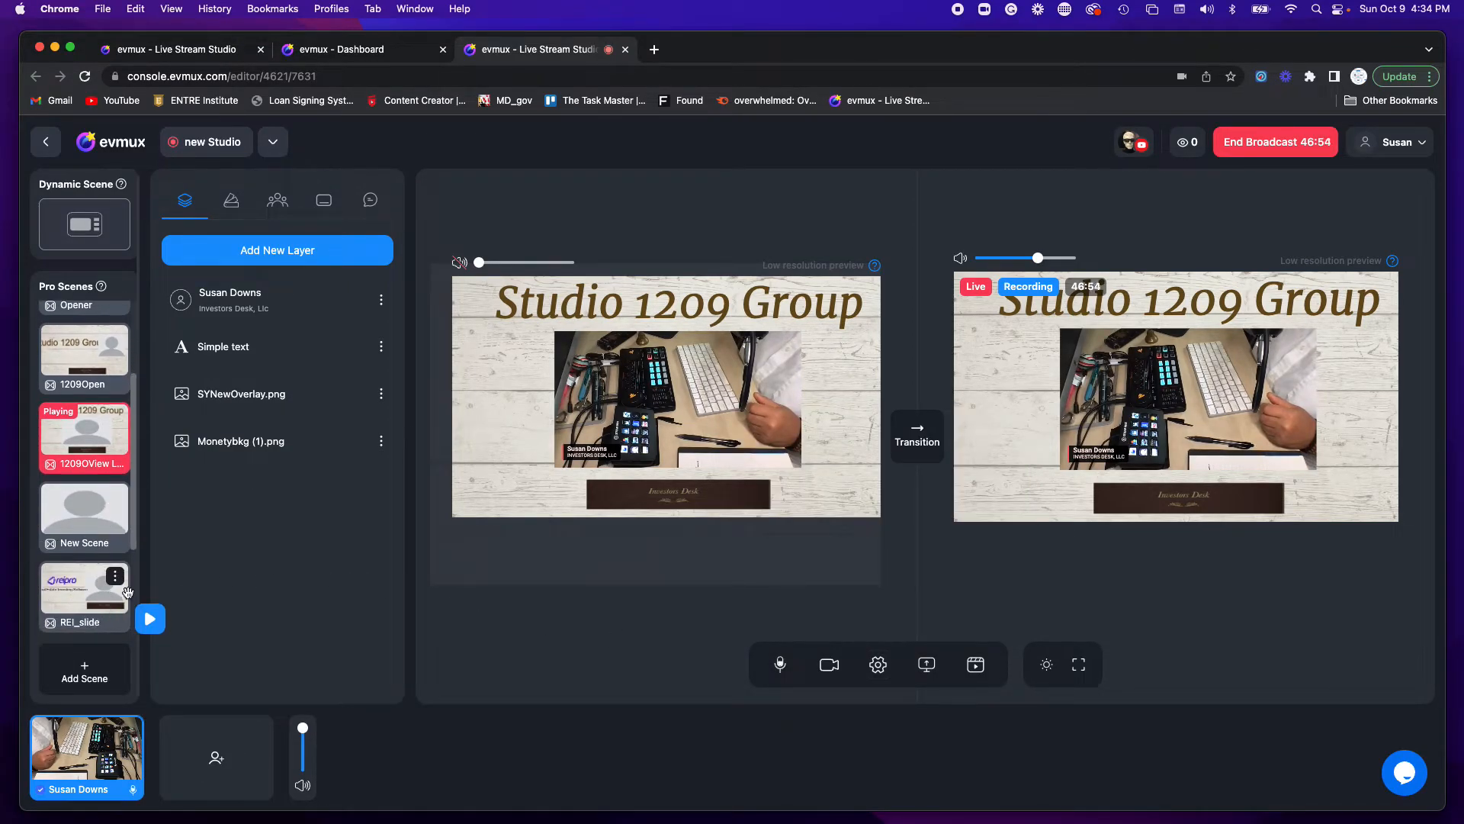
pyautogui.rightClick(84, 527)
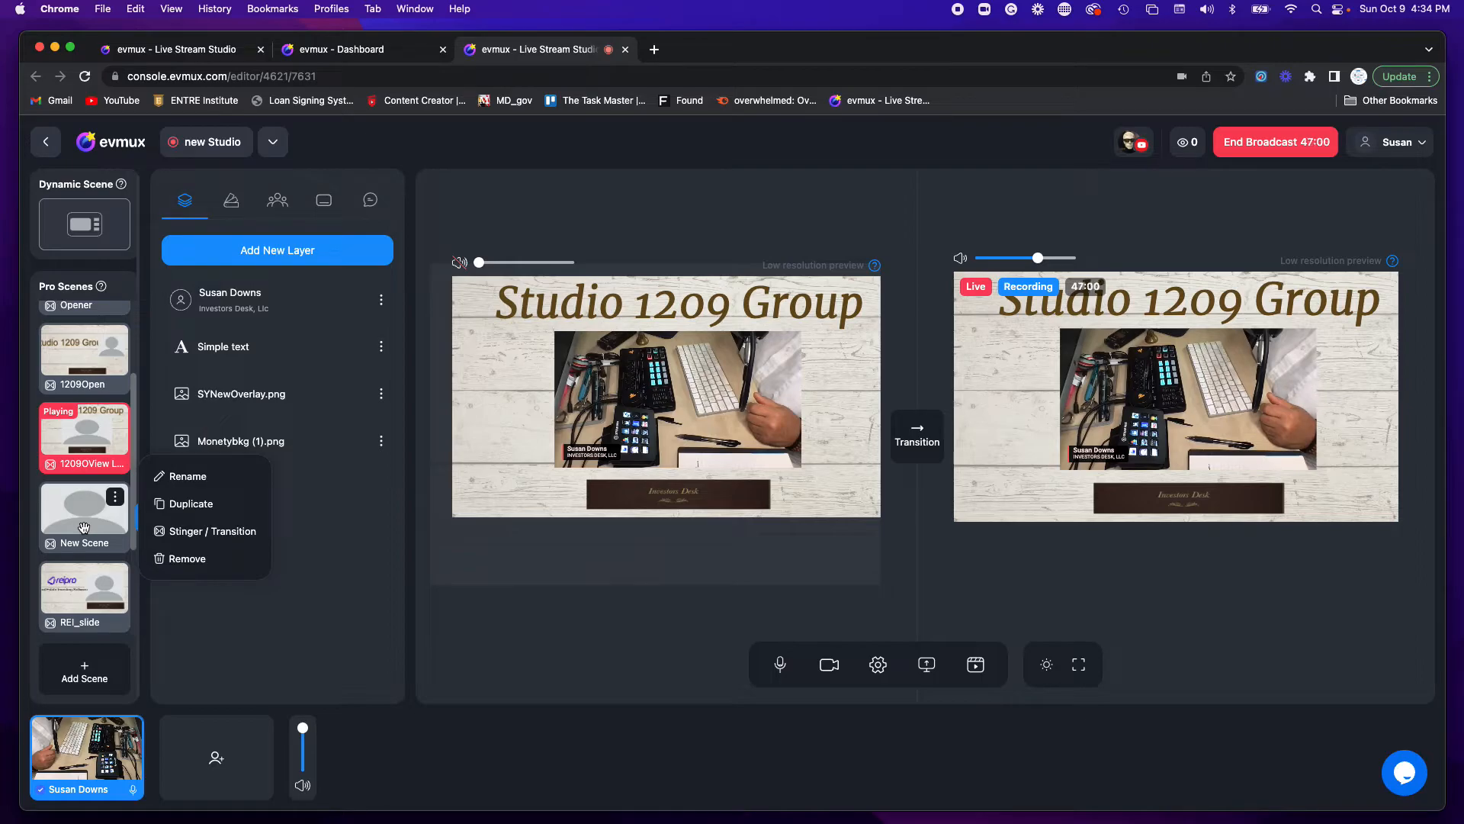
pyautogui.click(74, 533)
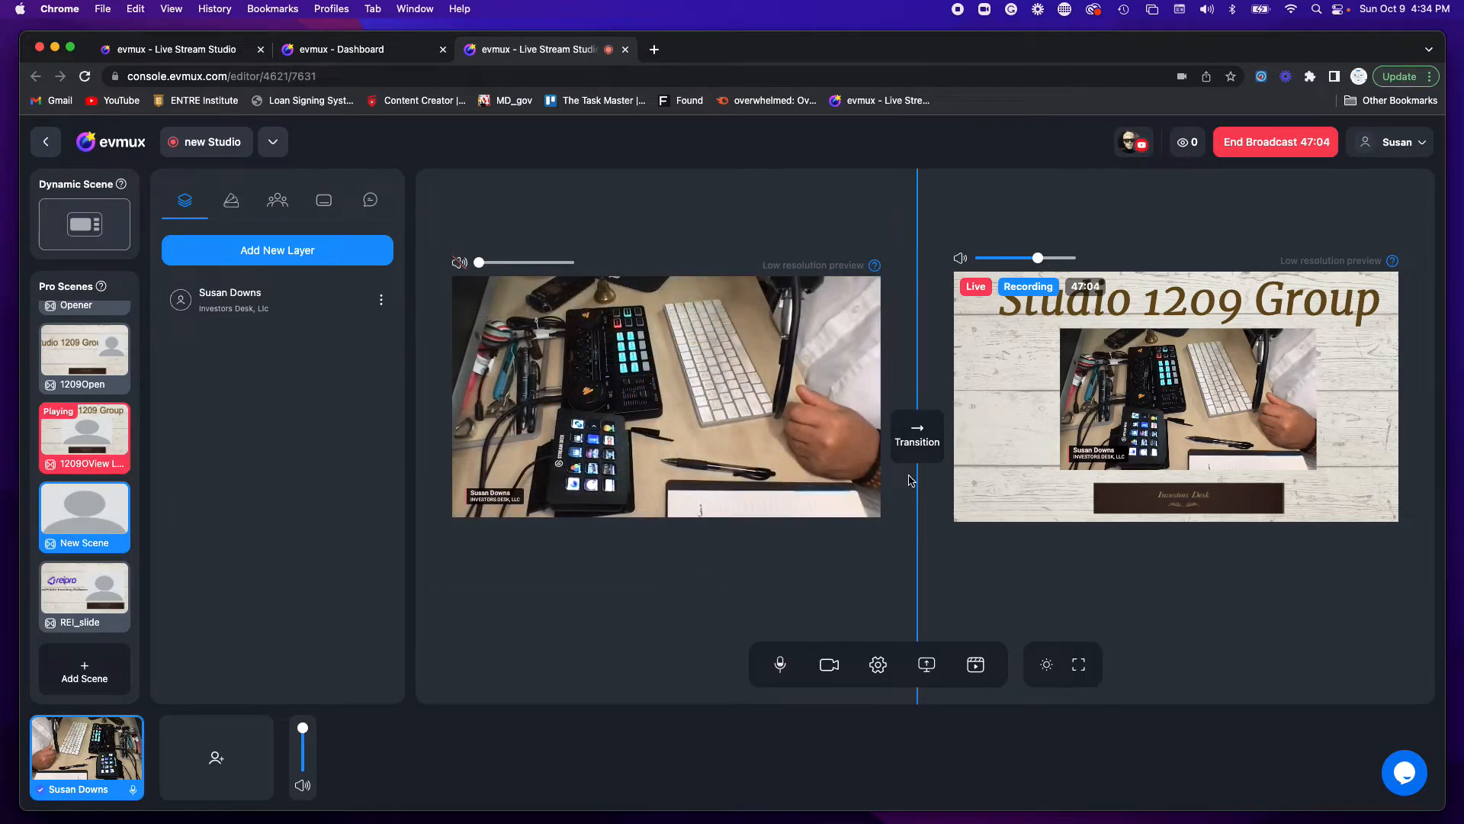
pyautogui.click(902, 449)
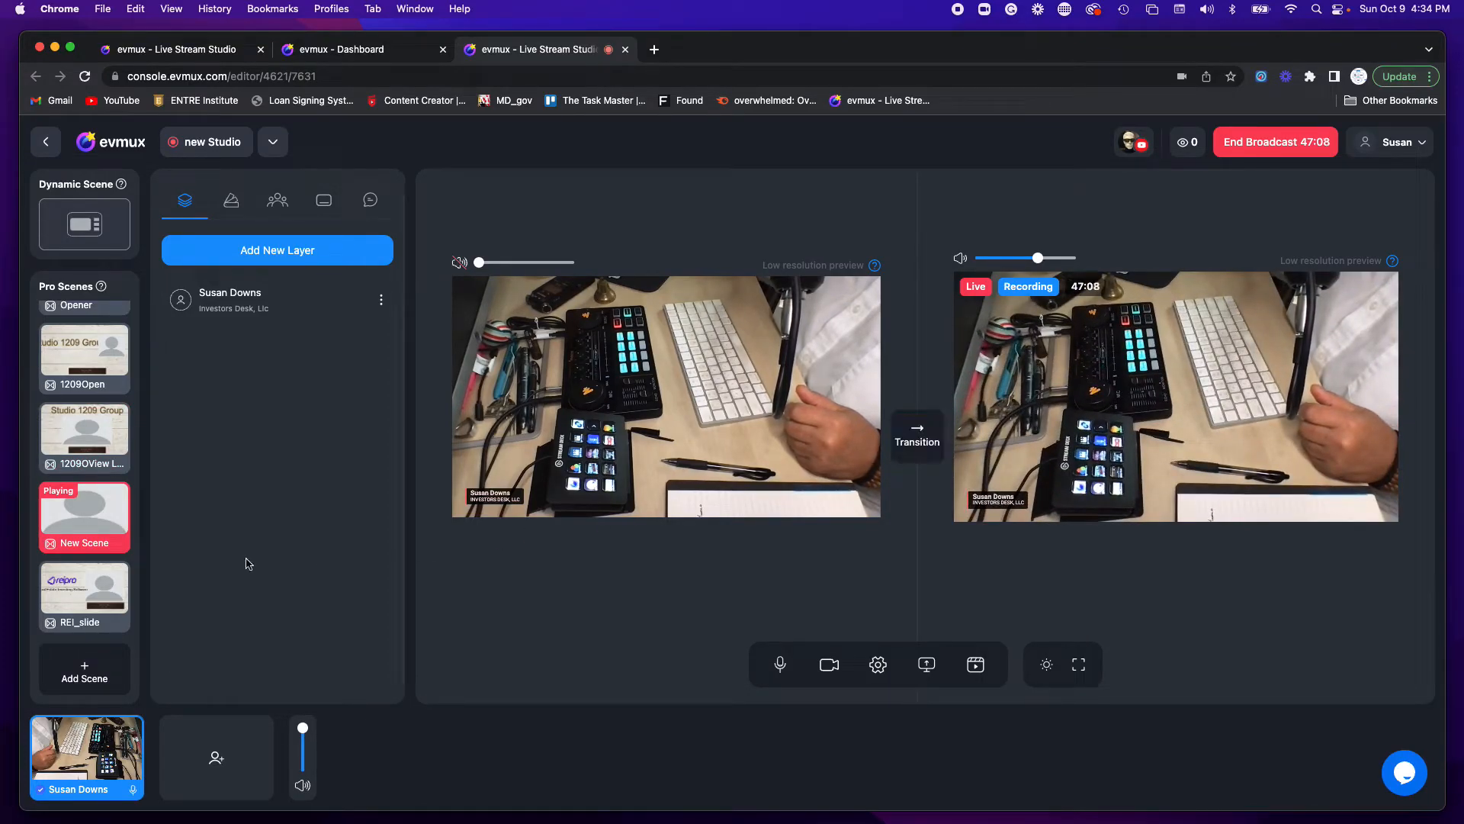
pyautogui.click(114, 500)
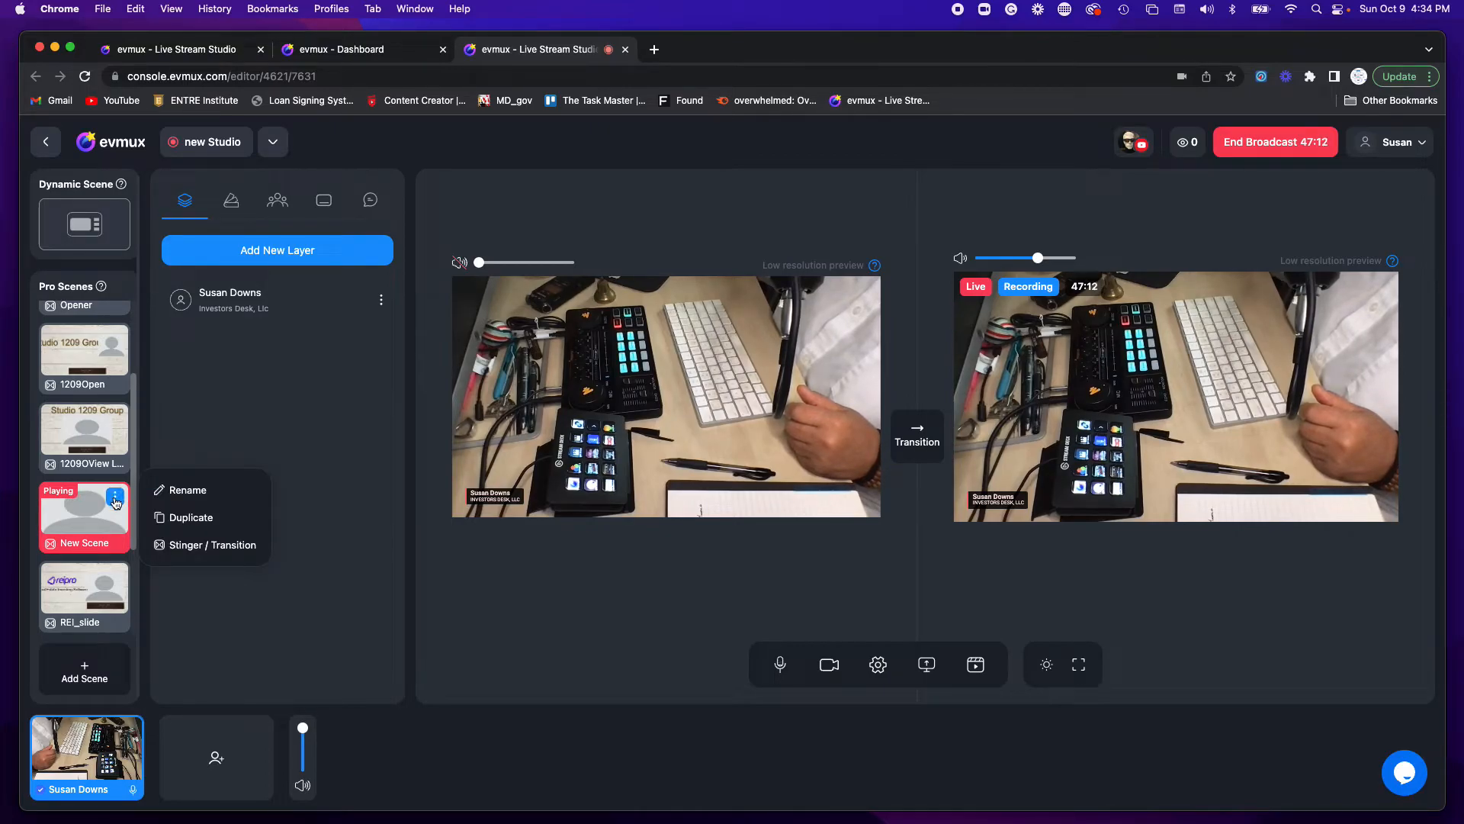
pyautogui.click(188, 491)
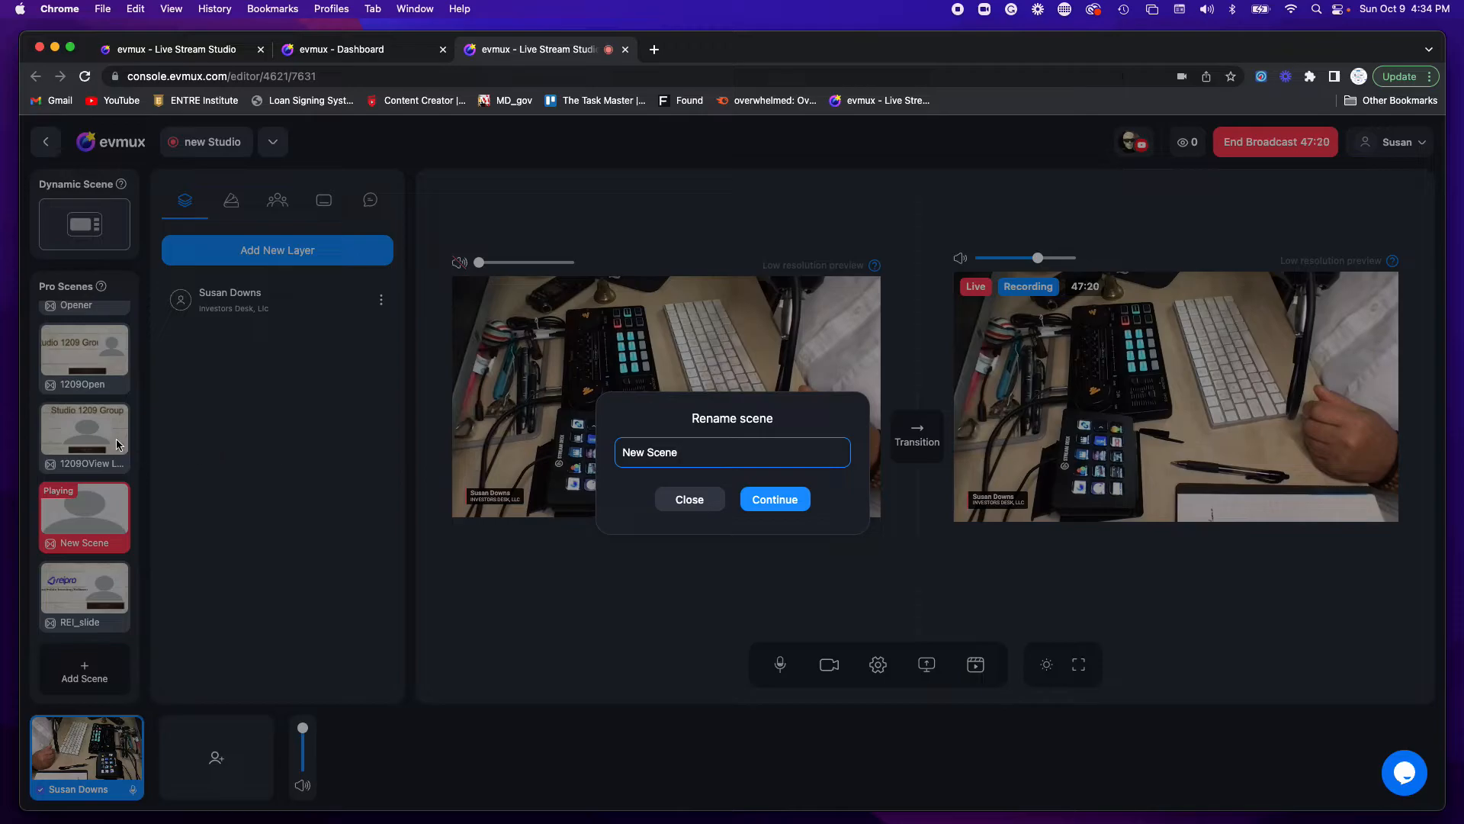
pyautogui.click(686, 498)
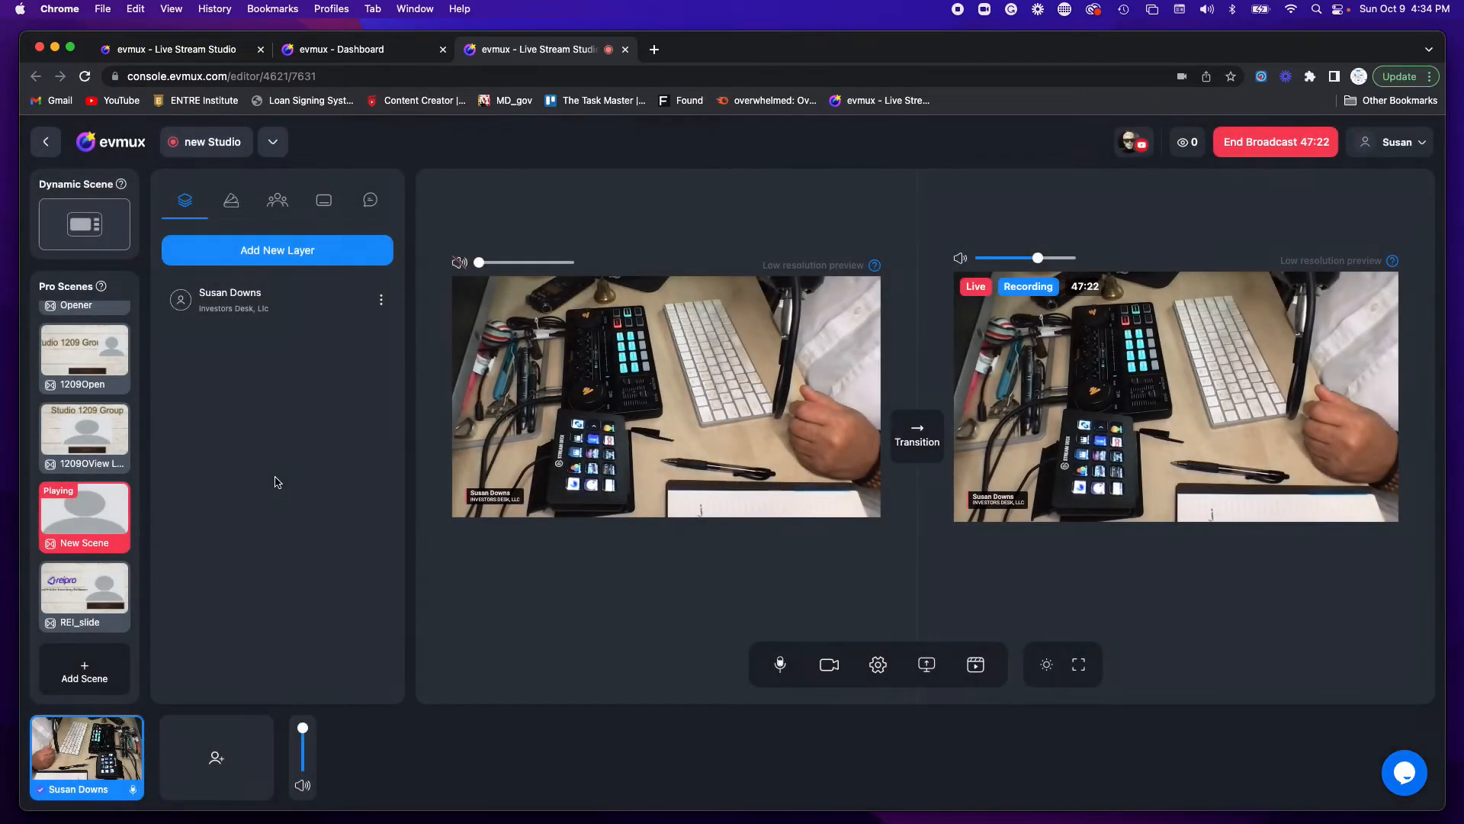
# Rename the currently playing New Scene as Desktop
pyautogui.scroll(3, 111, 416)
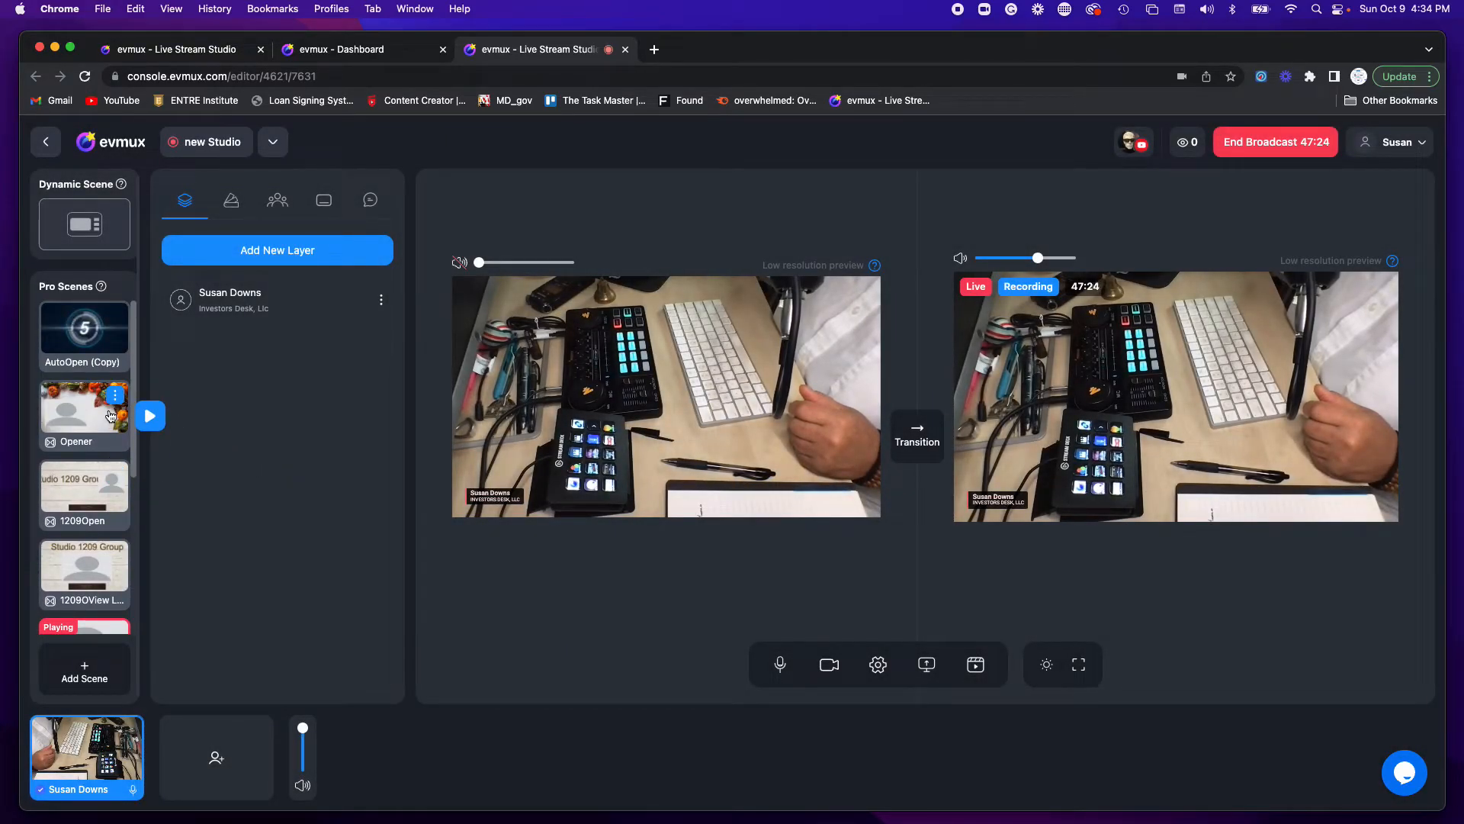
pyautogui.scroll(-3, 110, 416)
pyautogui.scroll(-3, 111, 416)
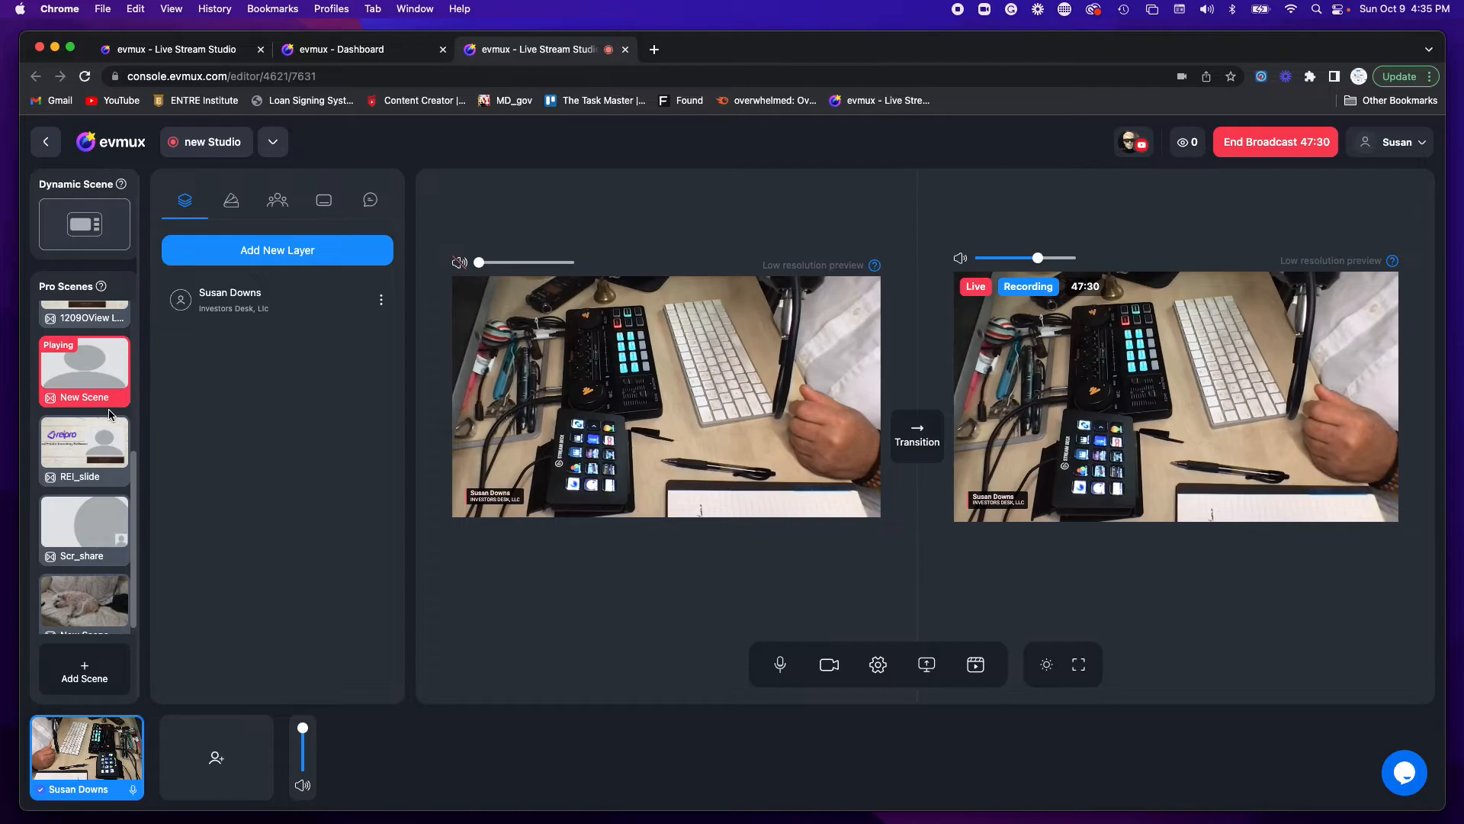
pyautogui.moveTo(127, 445)
pyautogui.click(115, 351)
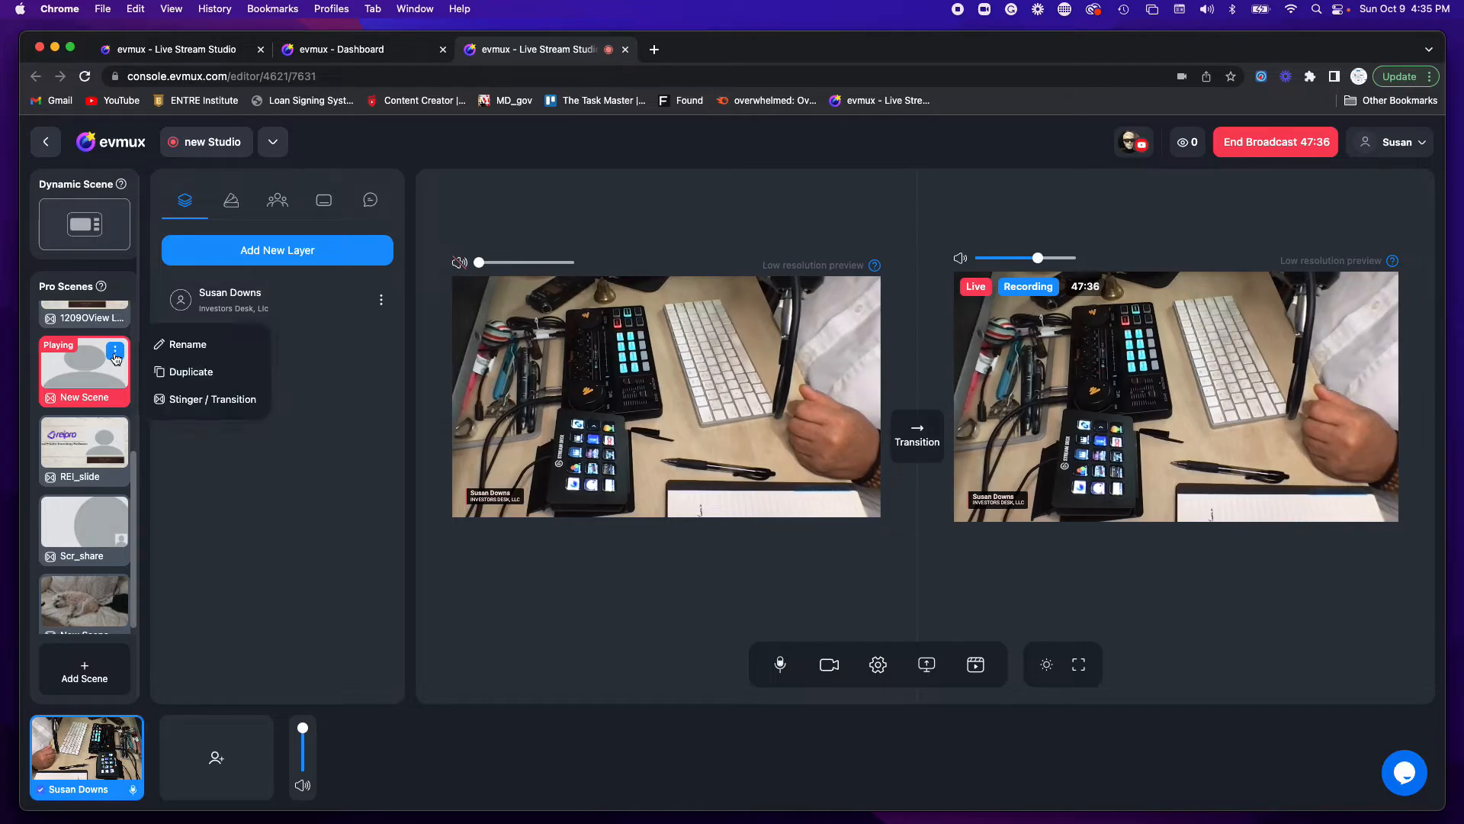
pyautogui.click(180, 347)
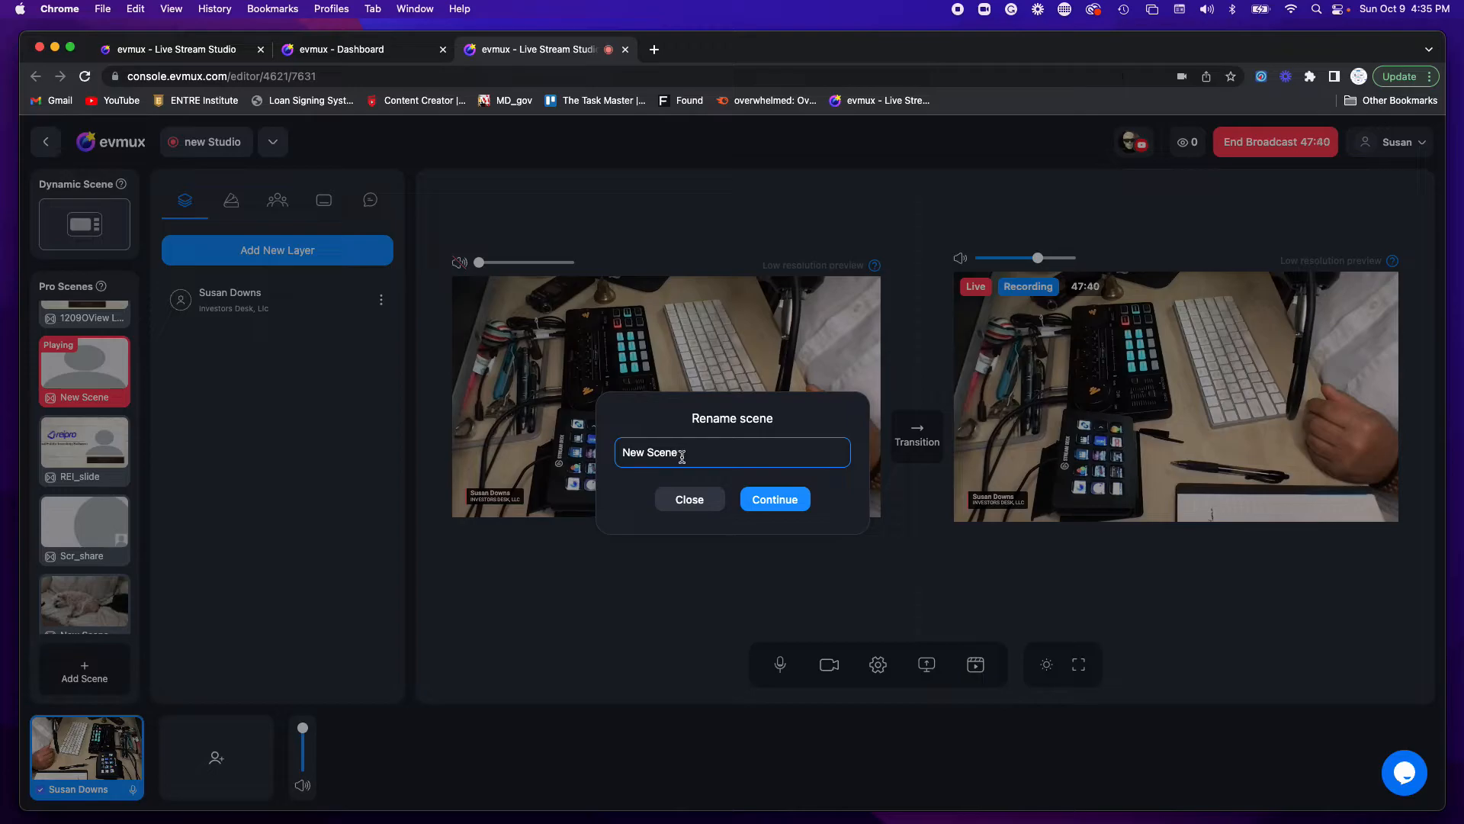
pyautogui.moveTo(680, 453); pyautogui.dragTo(618, 453)
pyautogui.write('D')
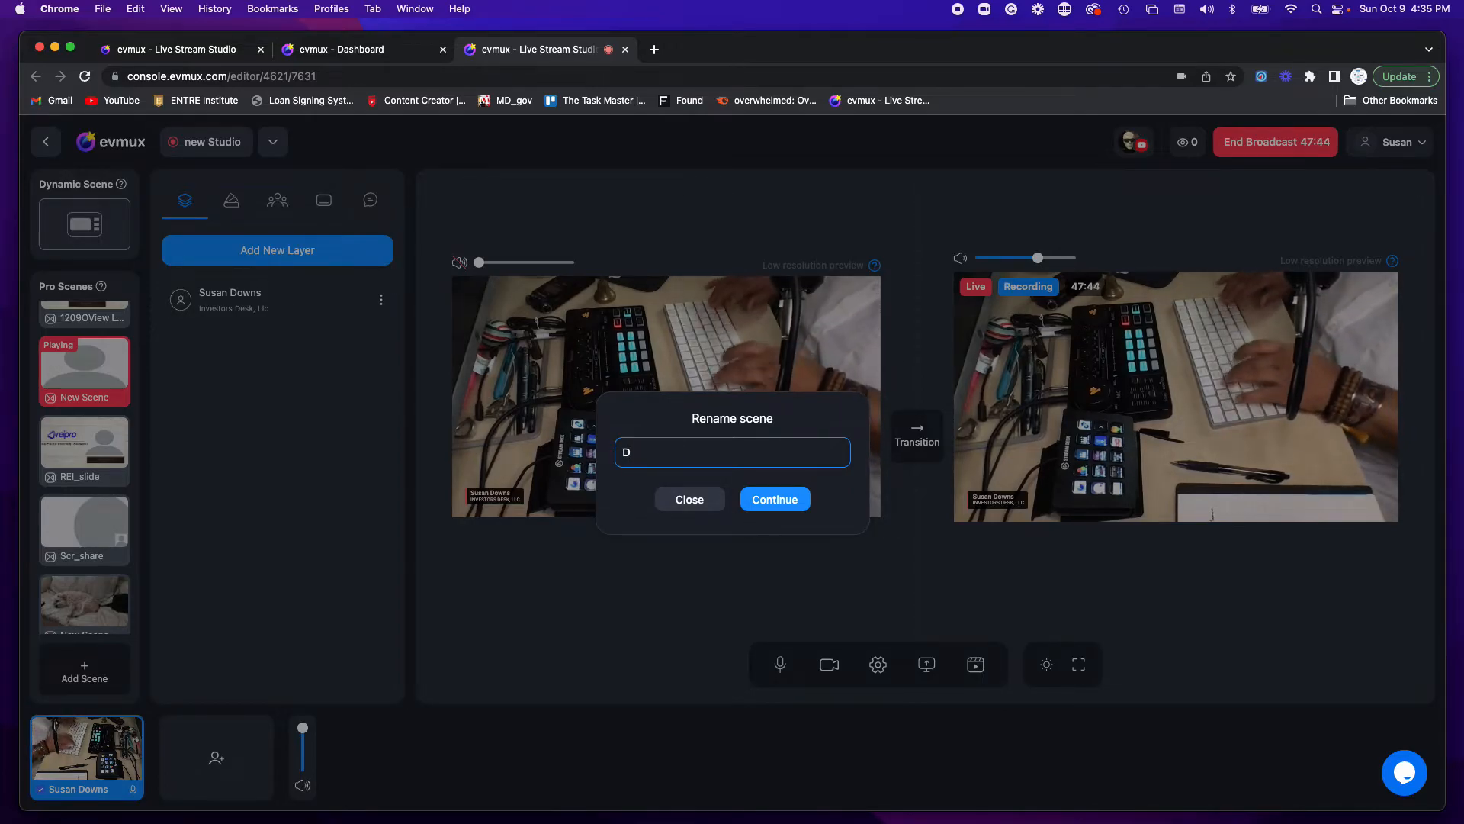
pyautogui.write('esktop')
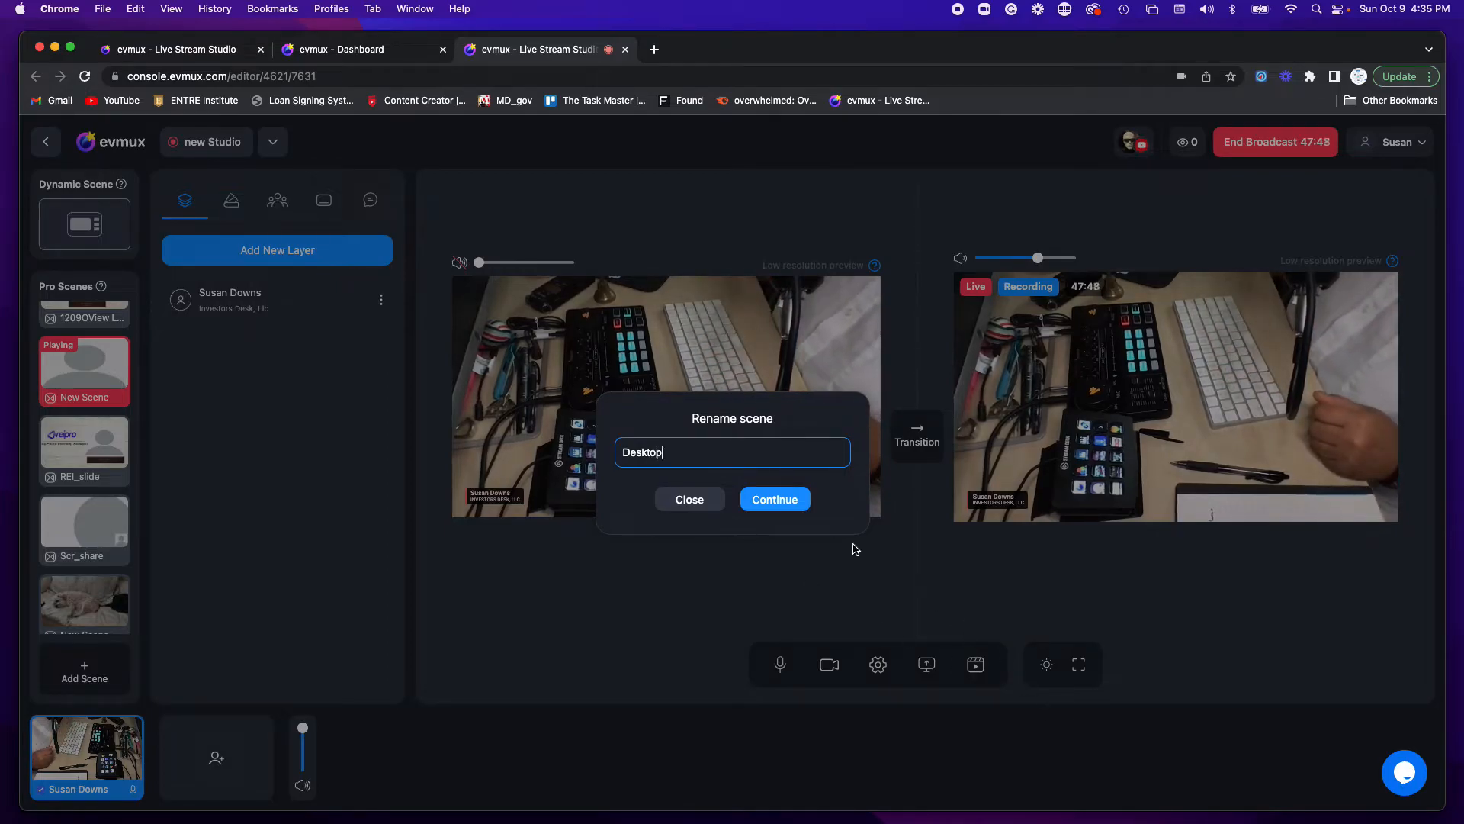
pyautogui.click(787, 502)
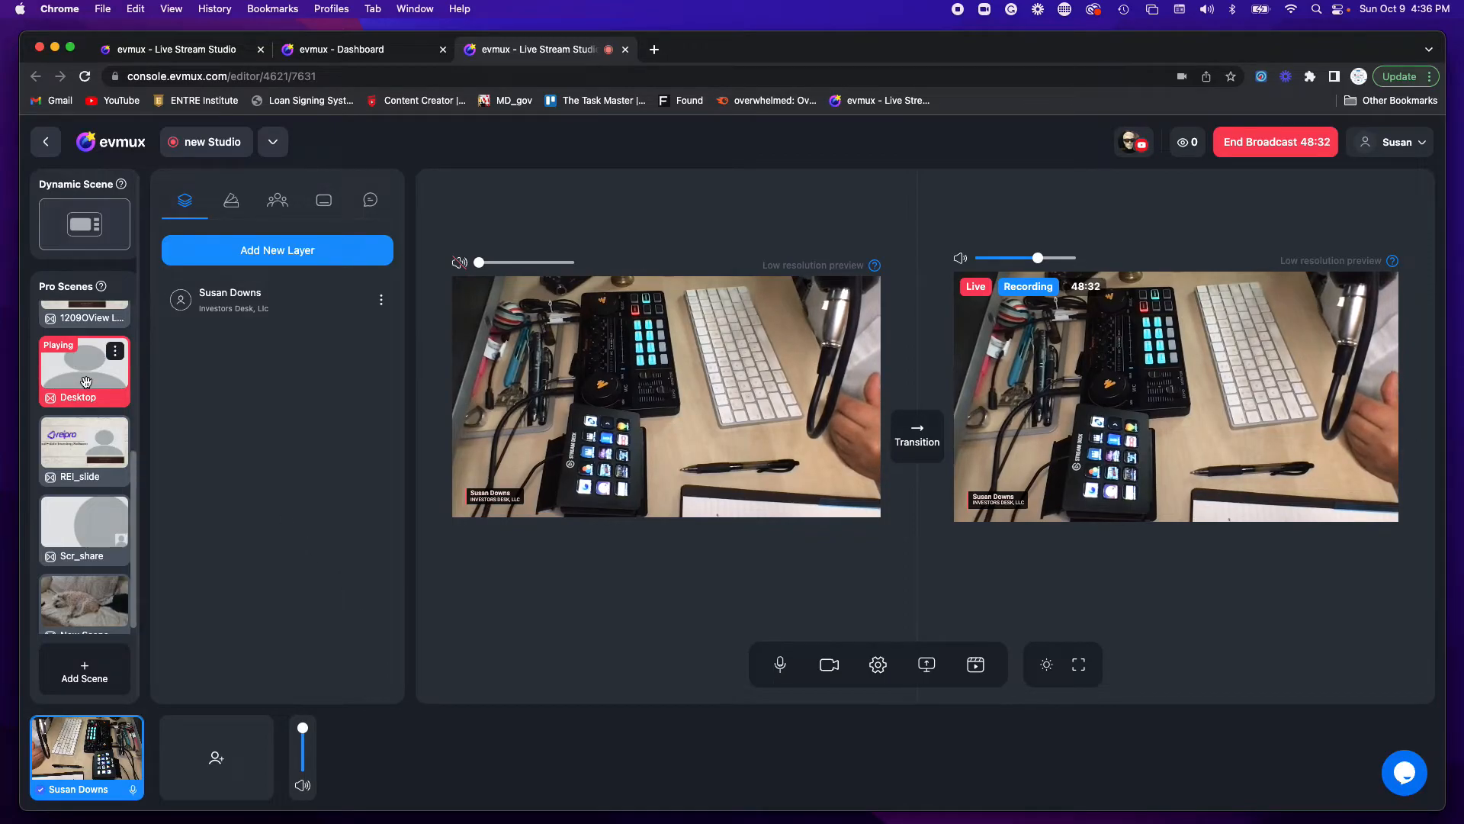
# Find the Scr_share scene in the Pro Scenes and load it into the preview
pyautogui.moveTo(91, 446)
pyautogui.scroll(3, 92, 441)
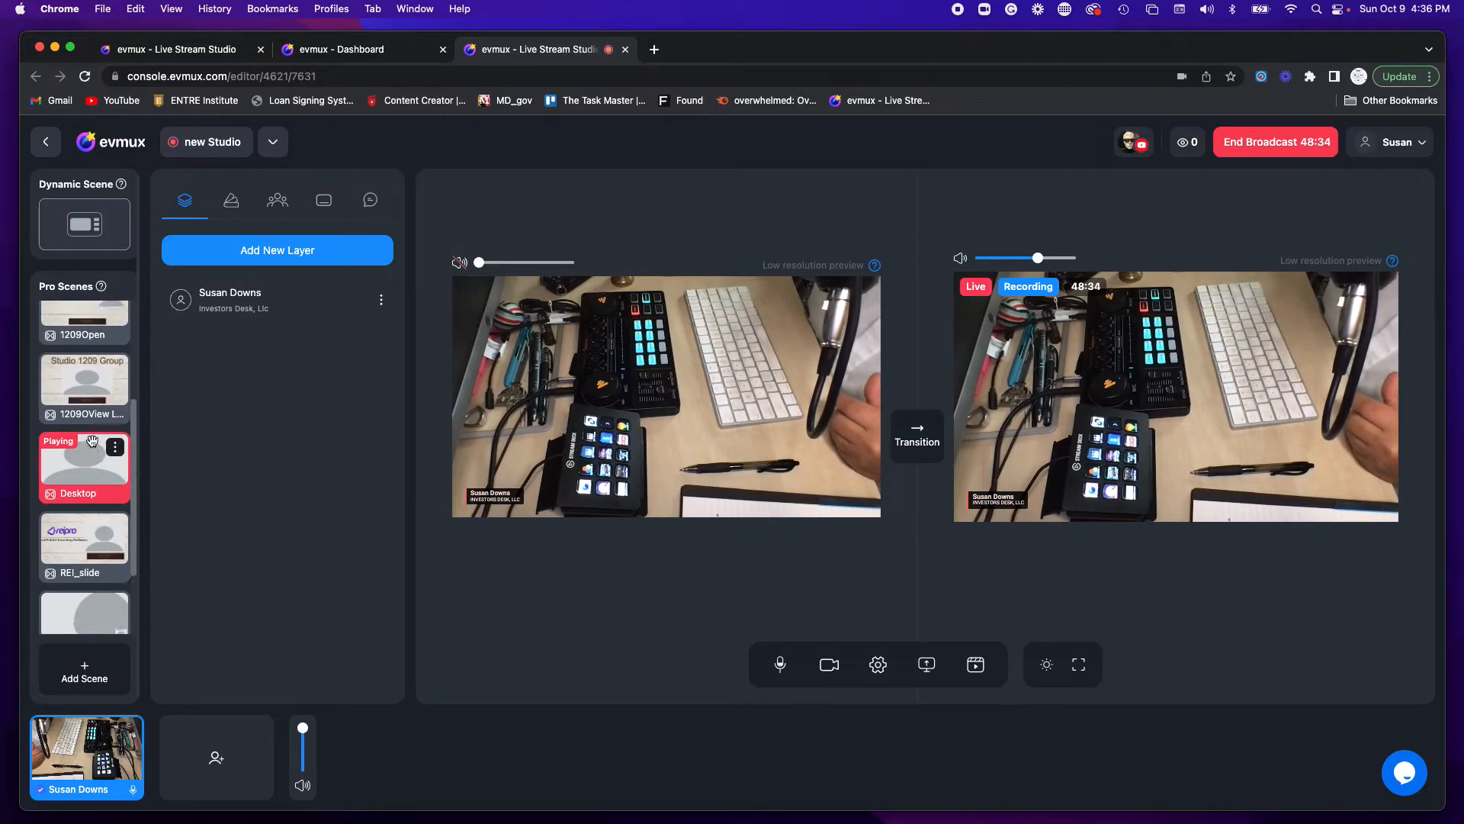
pyautogui.scroll(-3, 91, 441)
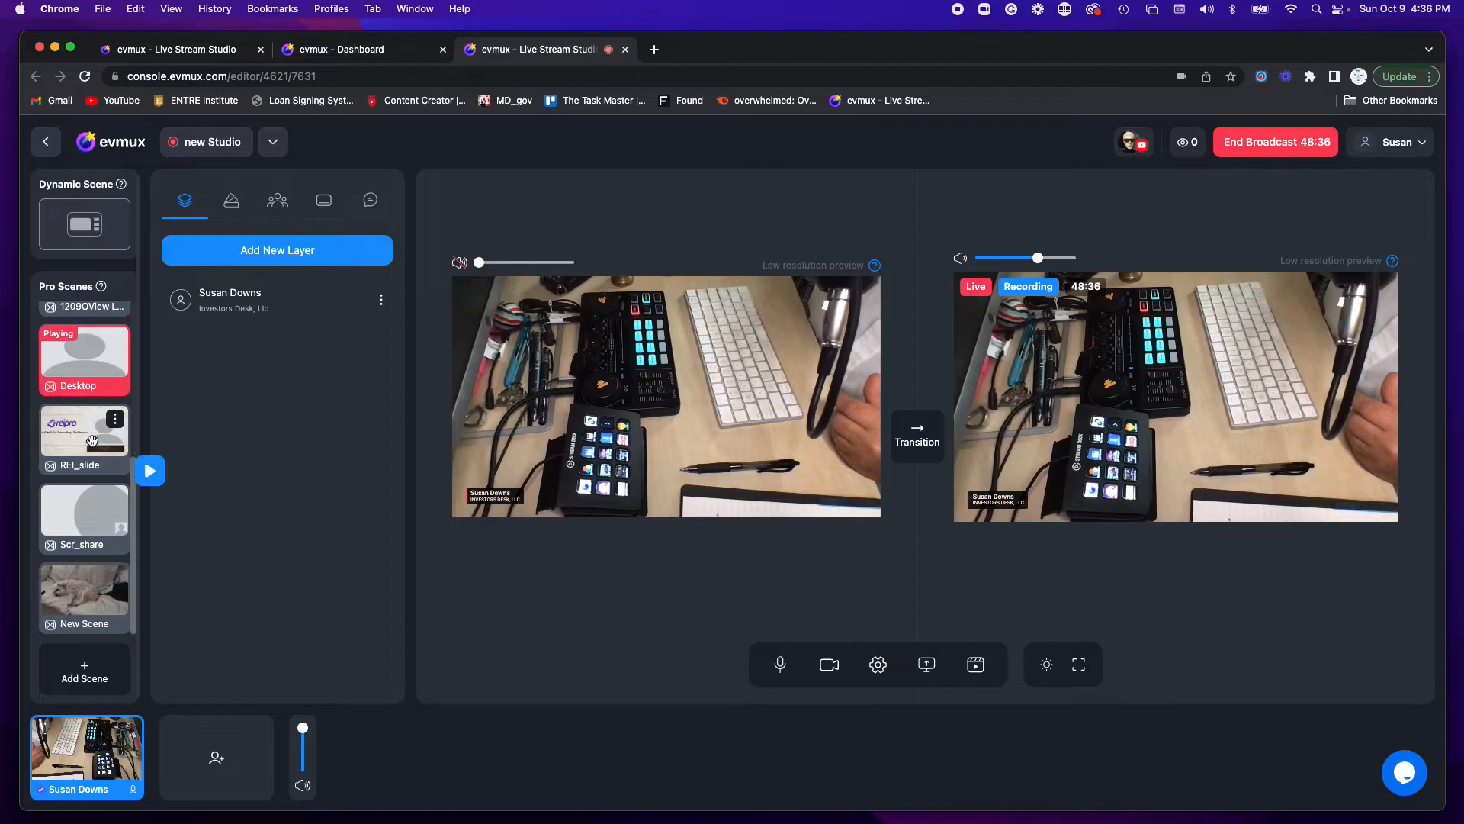
pyautogui.moveTo(84, 519)
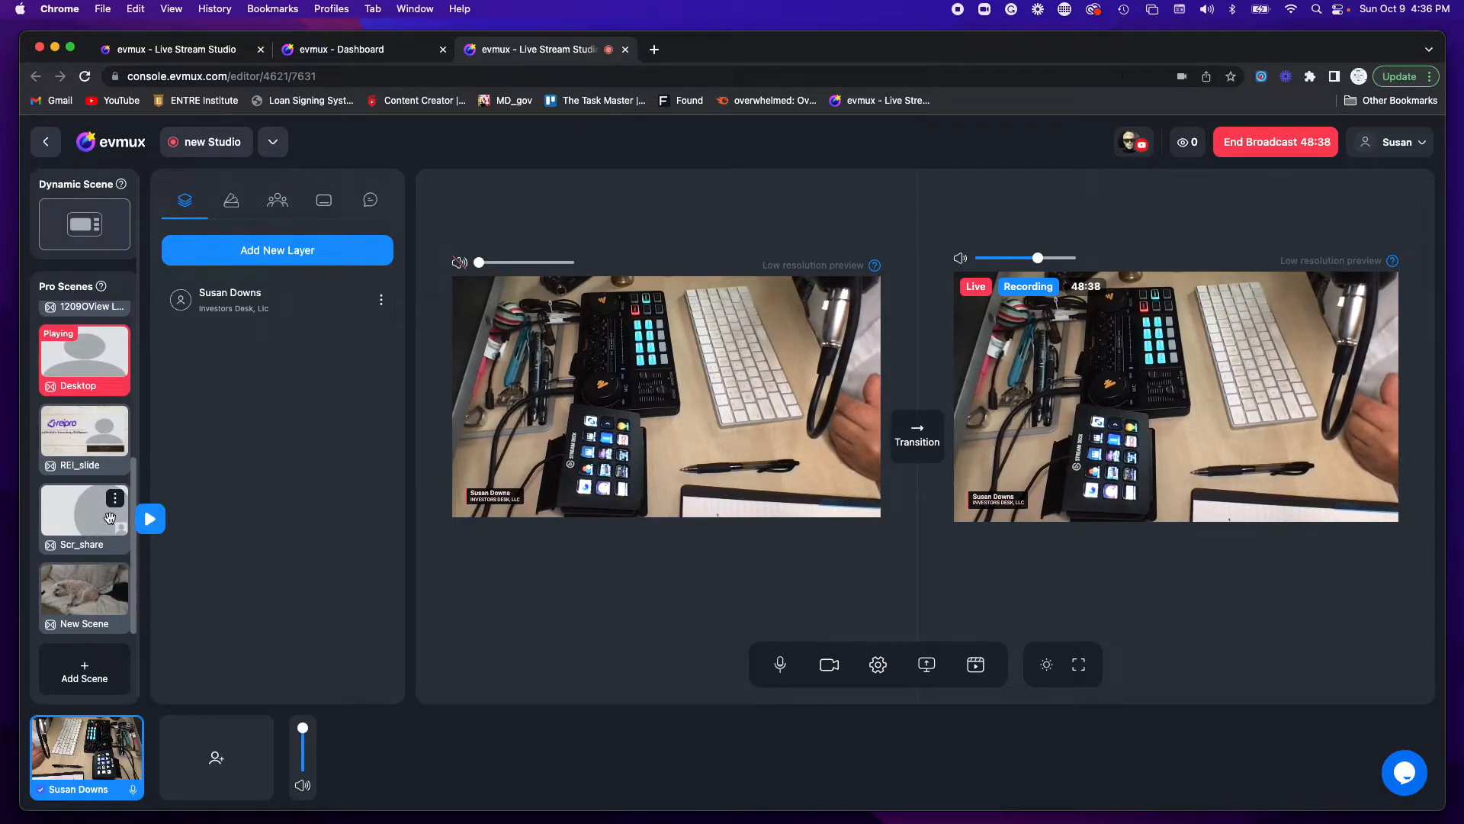
pyautogui.click(88, 519)
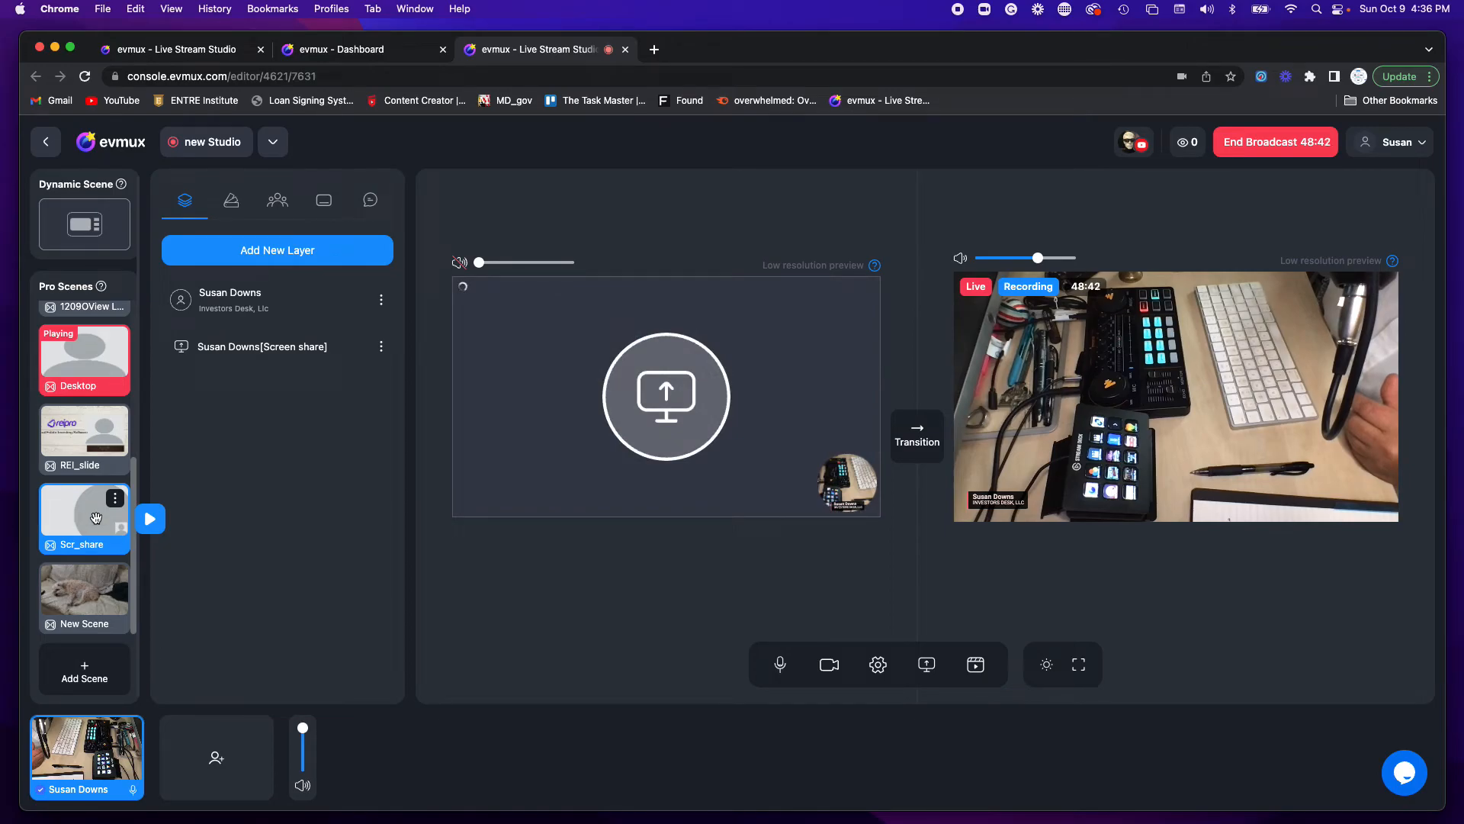
# Switch the video input to HD Pro Webcam C920 and close the device settings
pyautogui.click(879, 667)
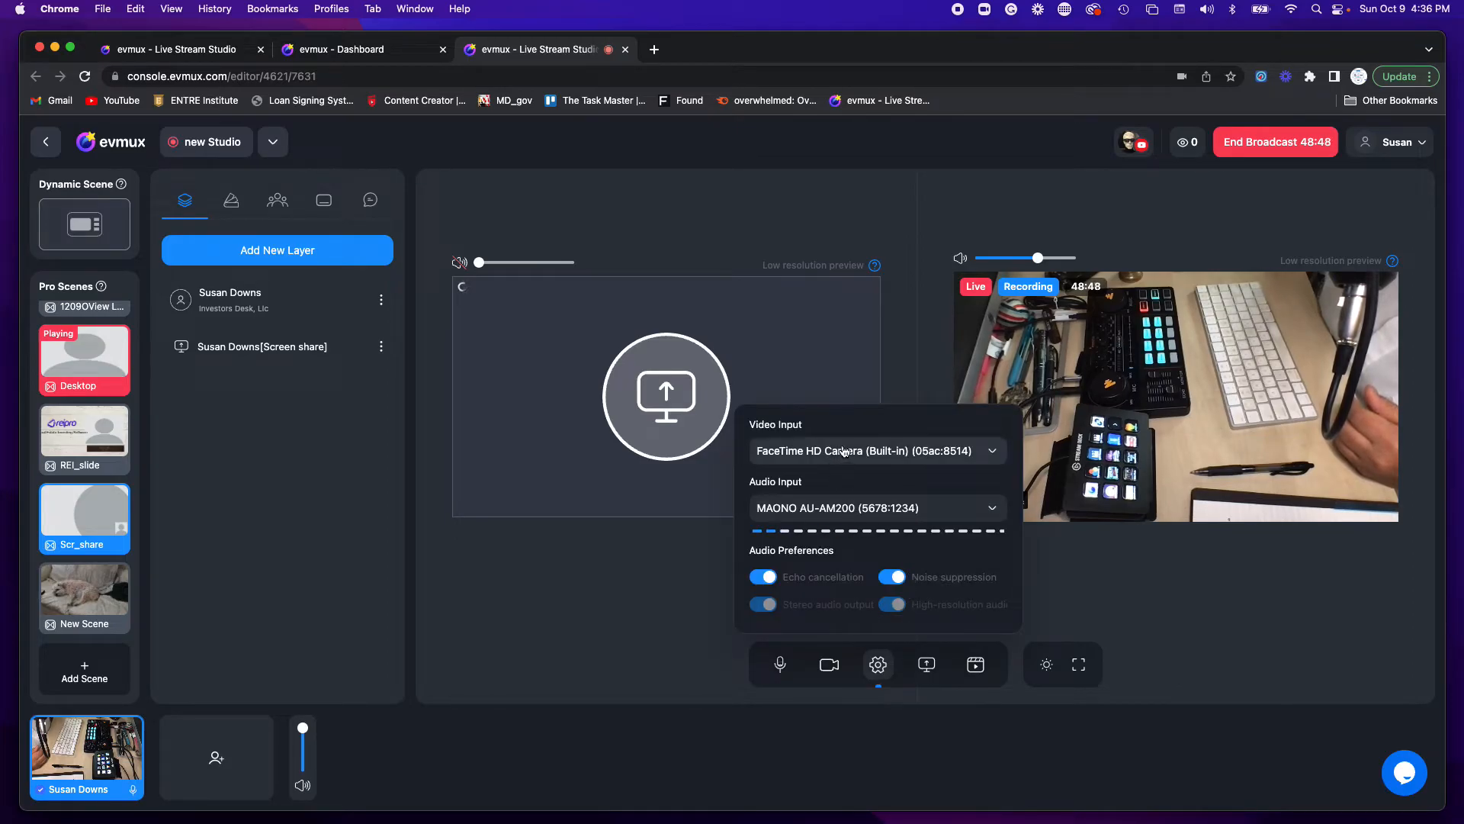
pyautogui.click(915, 448)
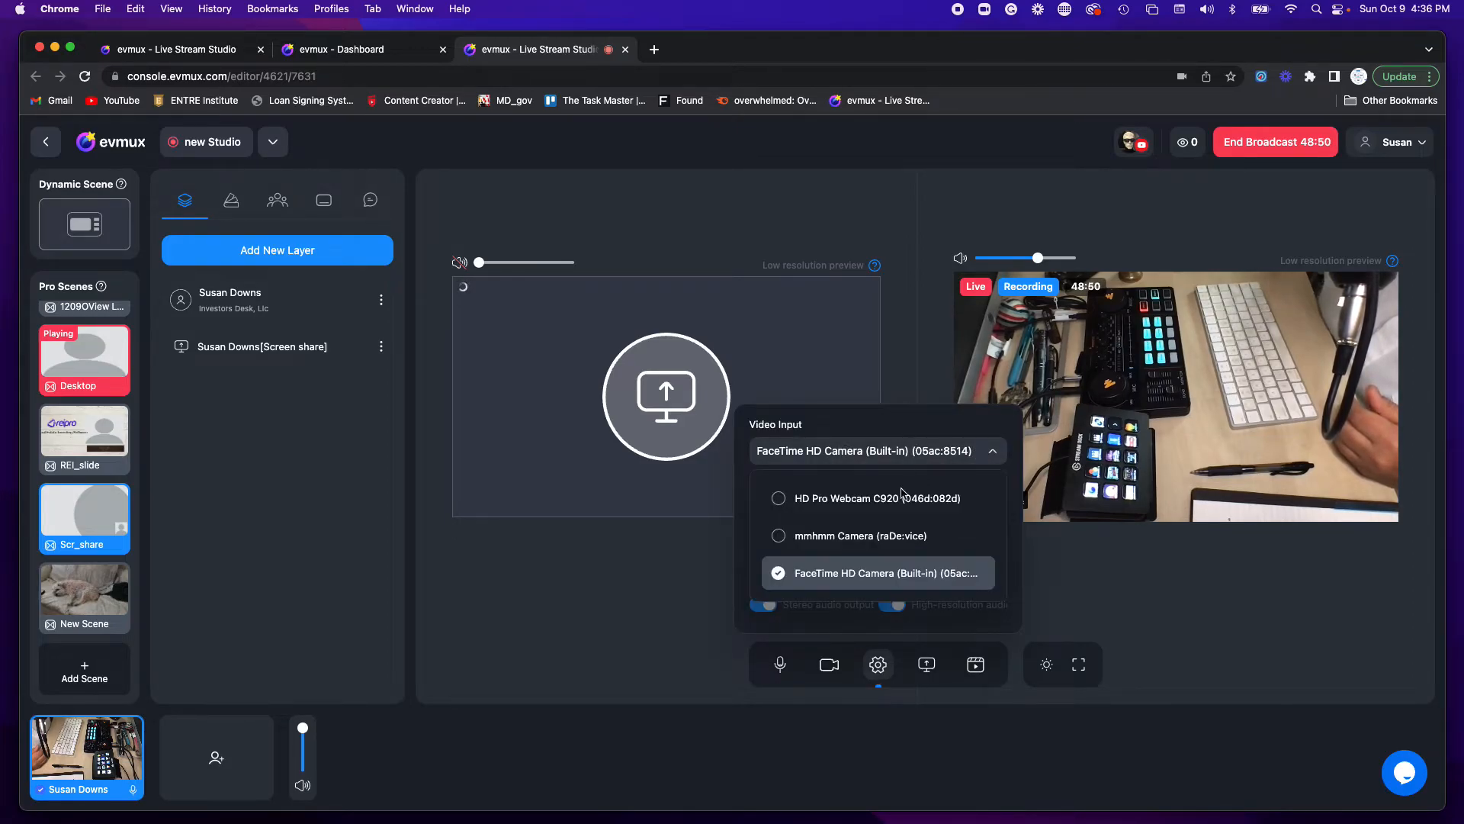
pyautogui.click(908, 481)
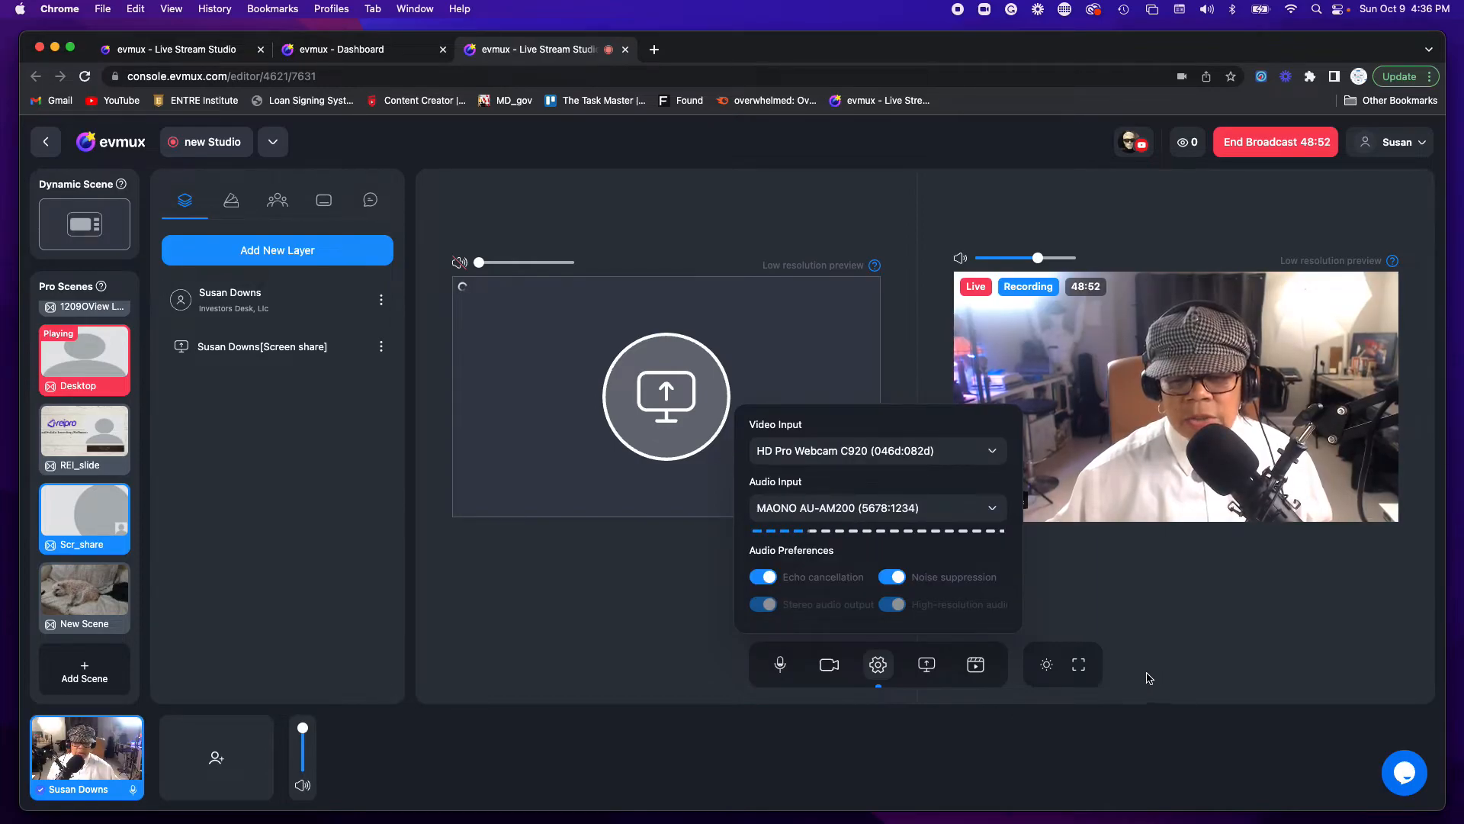
pyautogui.click(1288, 668)
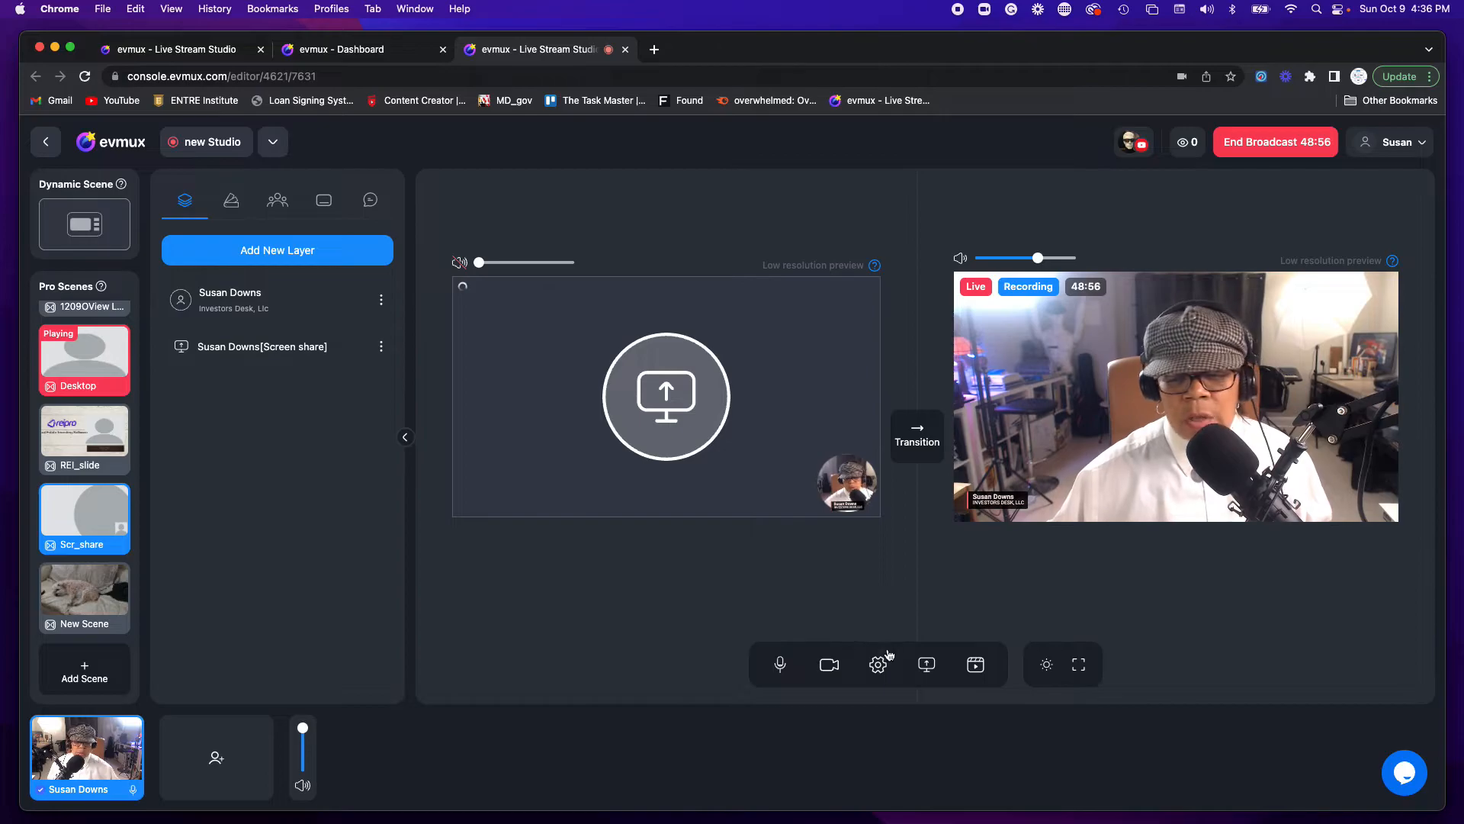
# Share the entire Screen 2 as the screen-share source in the Scr_share scene
pyautogui.click(927, 665)
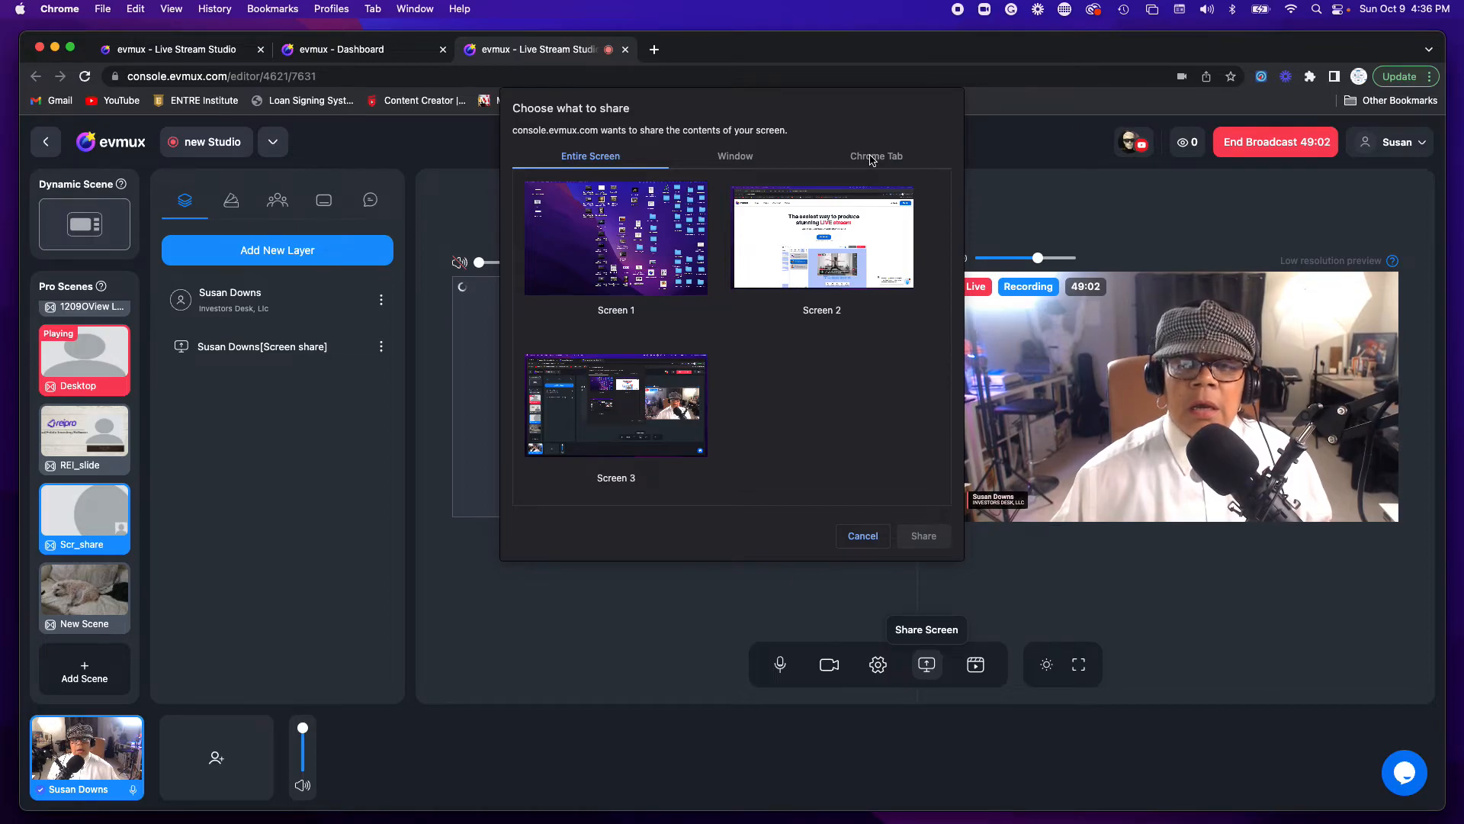
pyautogui.click(827, 265)
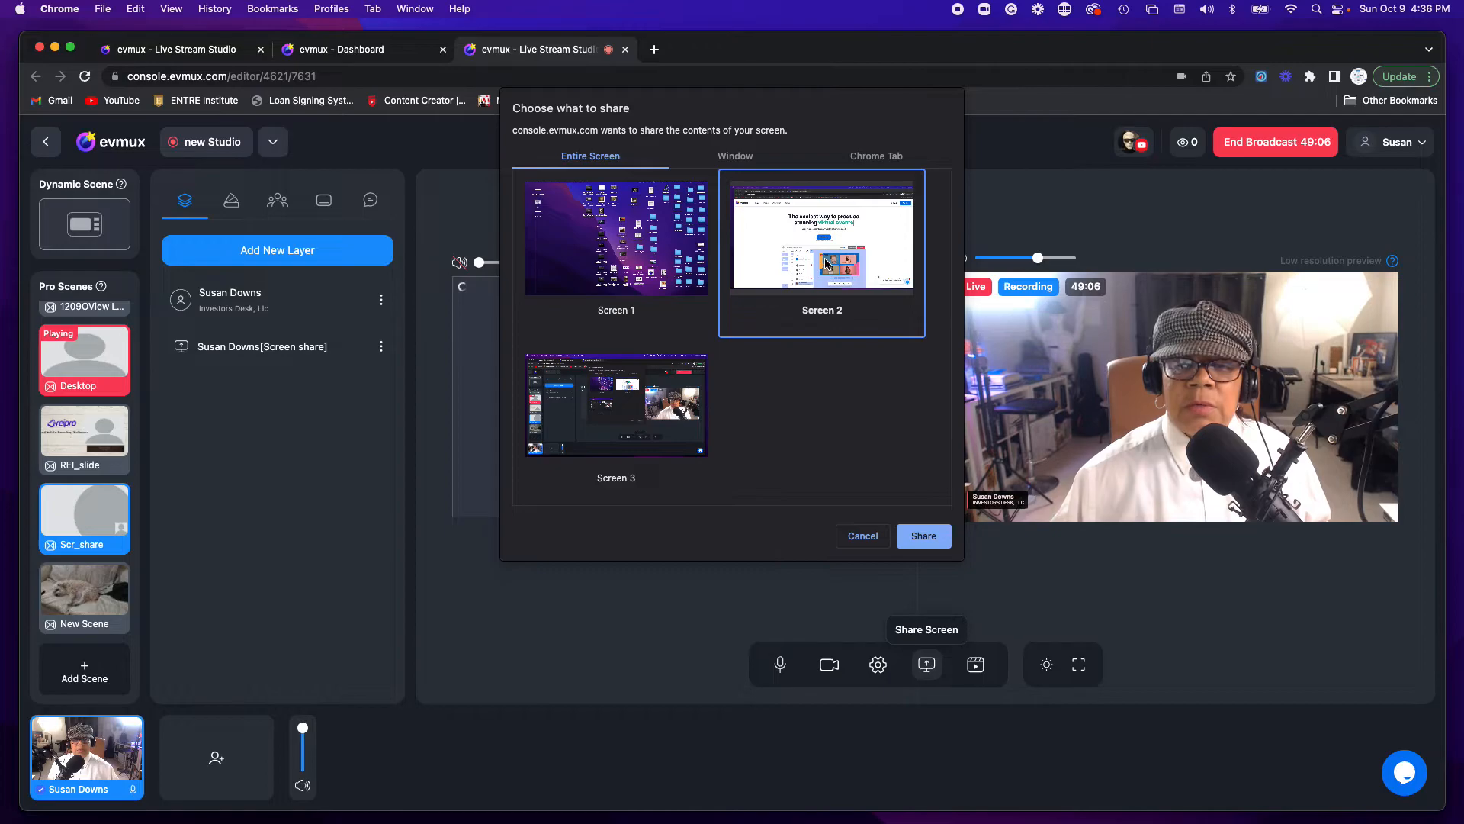
pyautogui.click(919, 536)
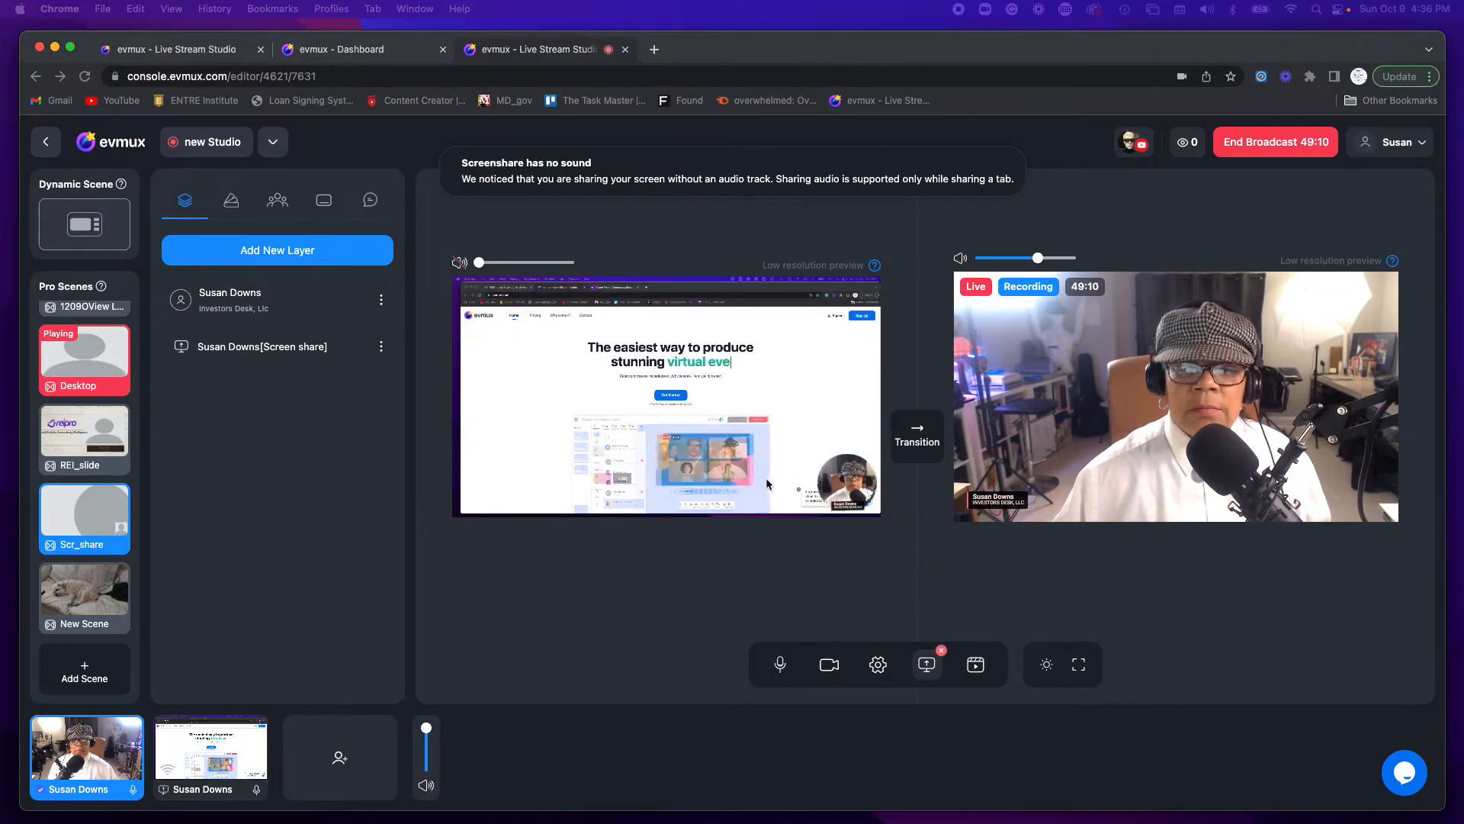
# Move the camera circle to the upper-right corner of the shared screen and transition Scr_share to the live broadcast
pyautogui.click(852, 488)
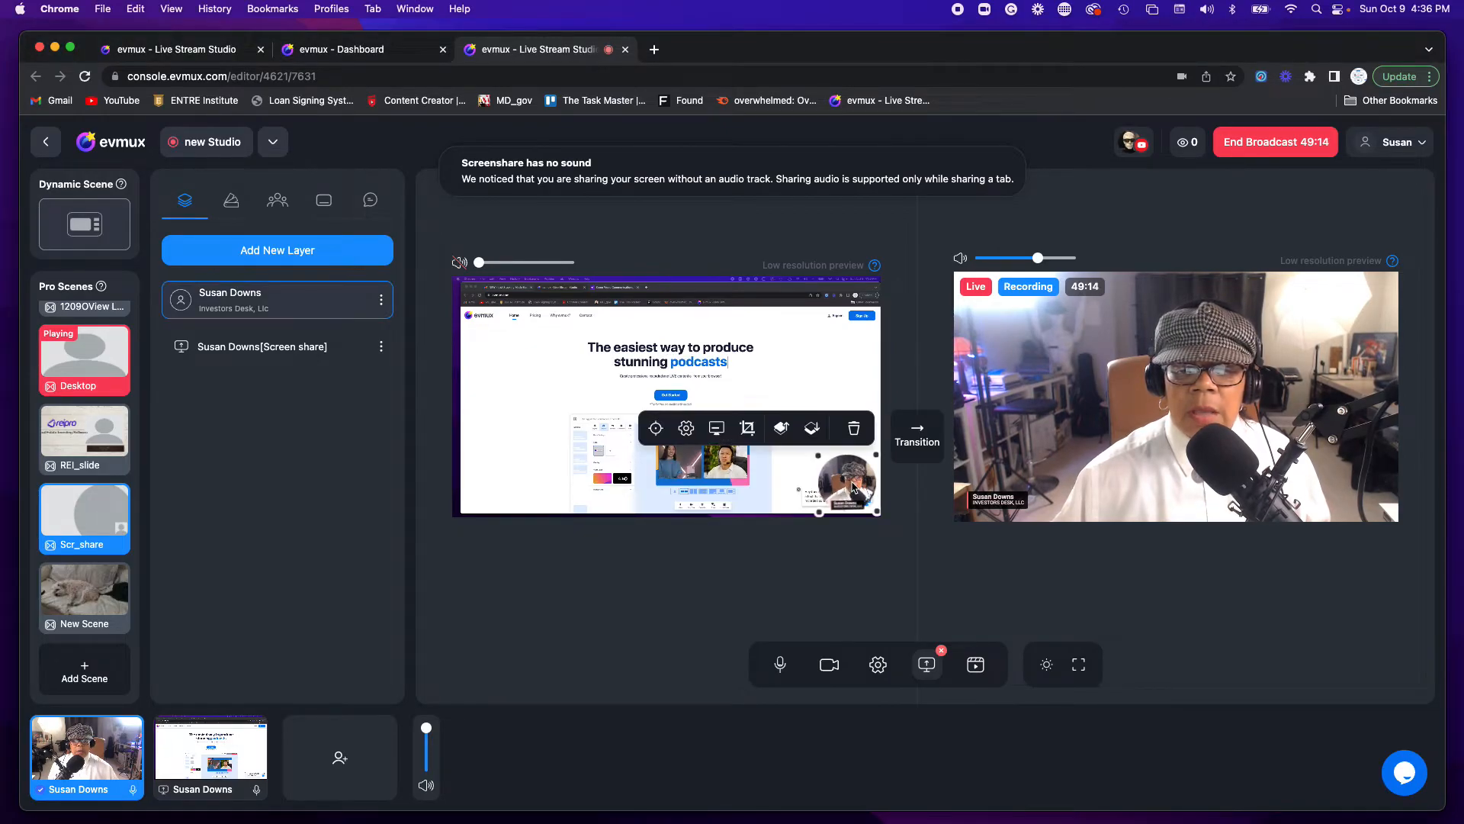
pyautogui.moveTo(853, 488); pyautogui.dragTo(851, 340)
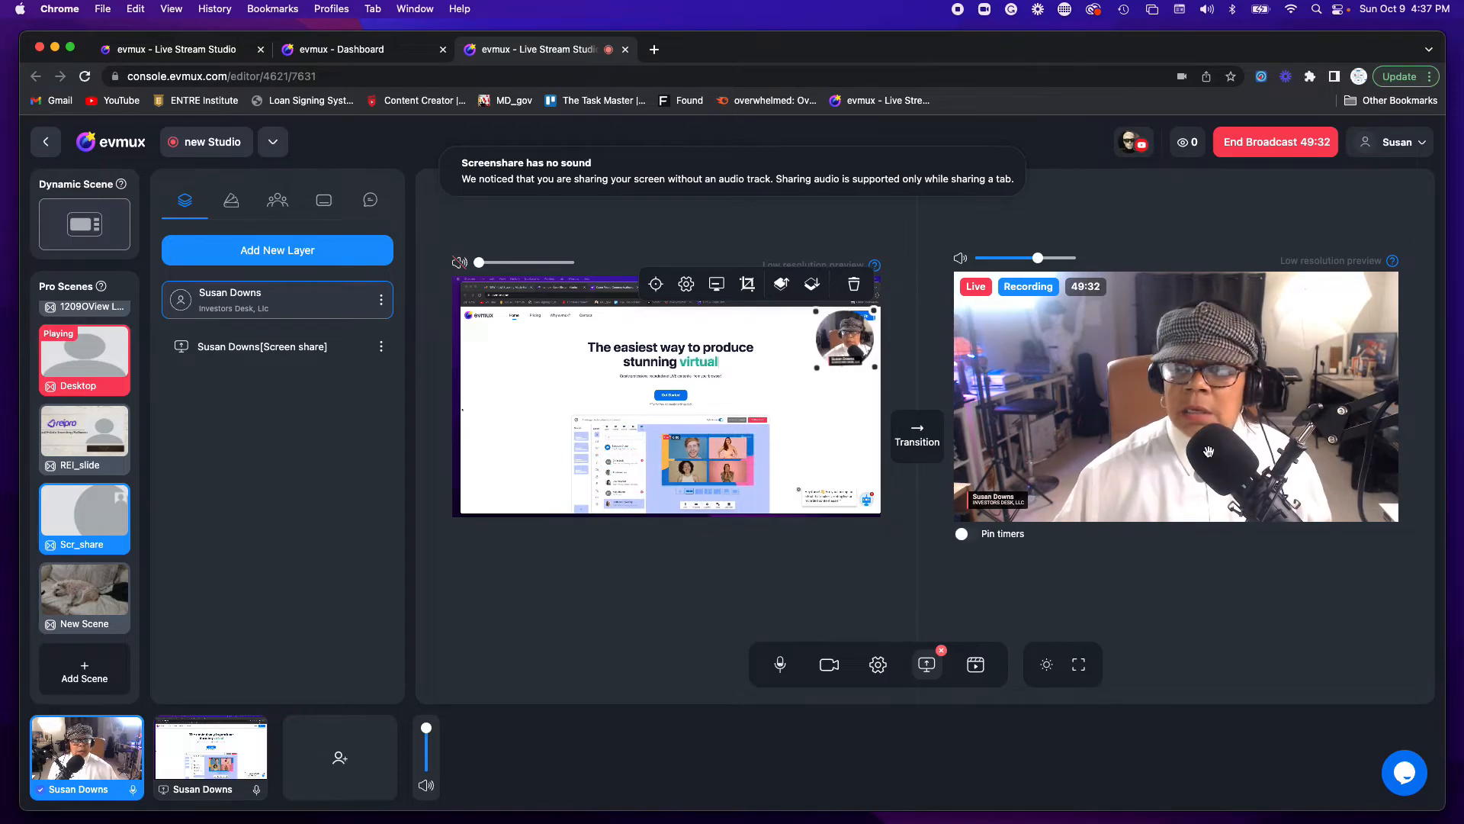
pyautogui.click(918, 437)
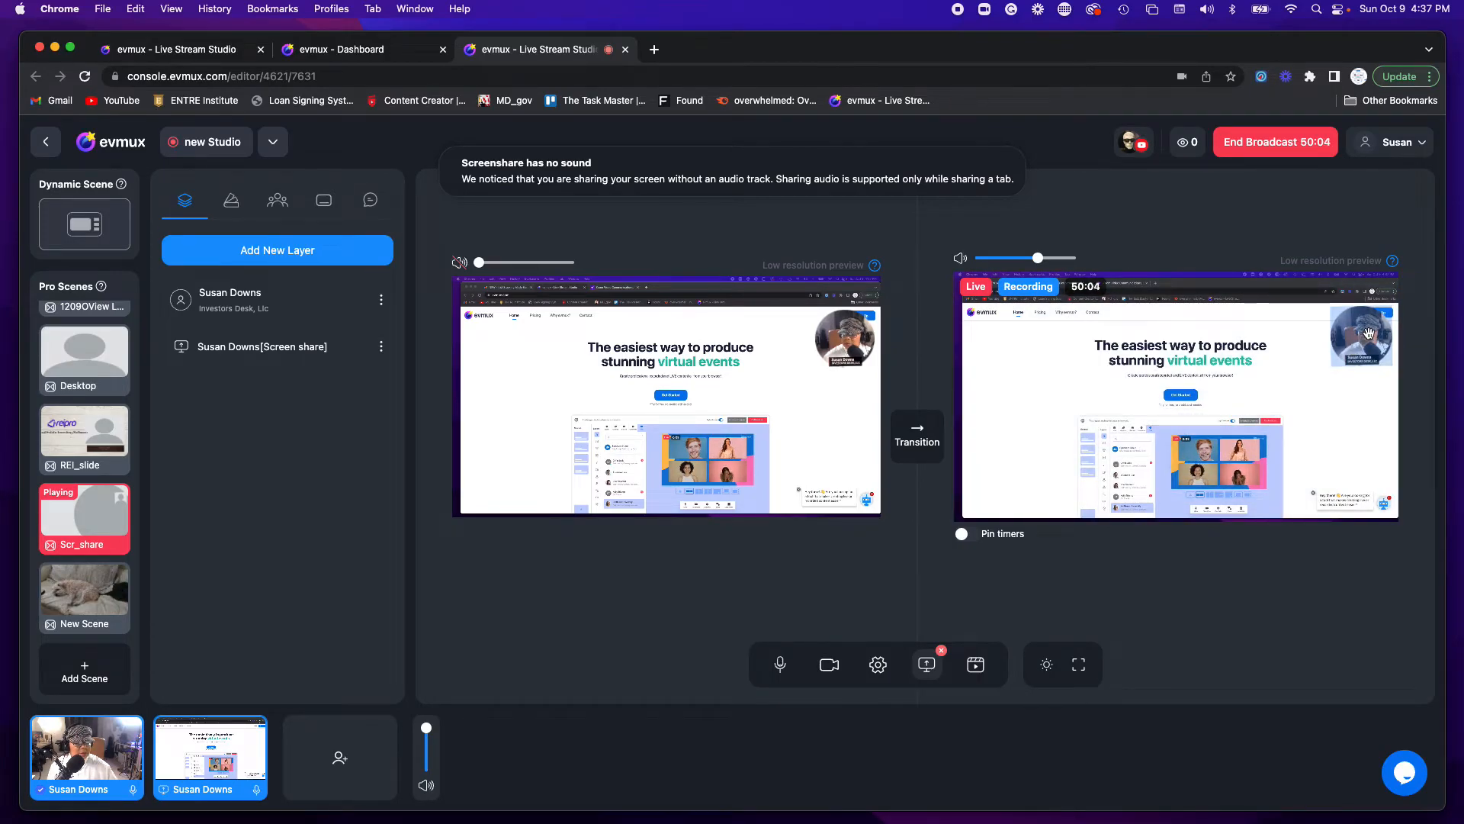
# Transition the Scr_share preview to live again so the broadcast shows the shared screen with the small camera circle
pyautogui.moveTo(1103, 489); pyautogui.dragTo(1106, 487)
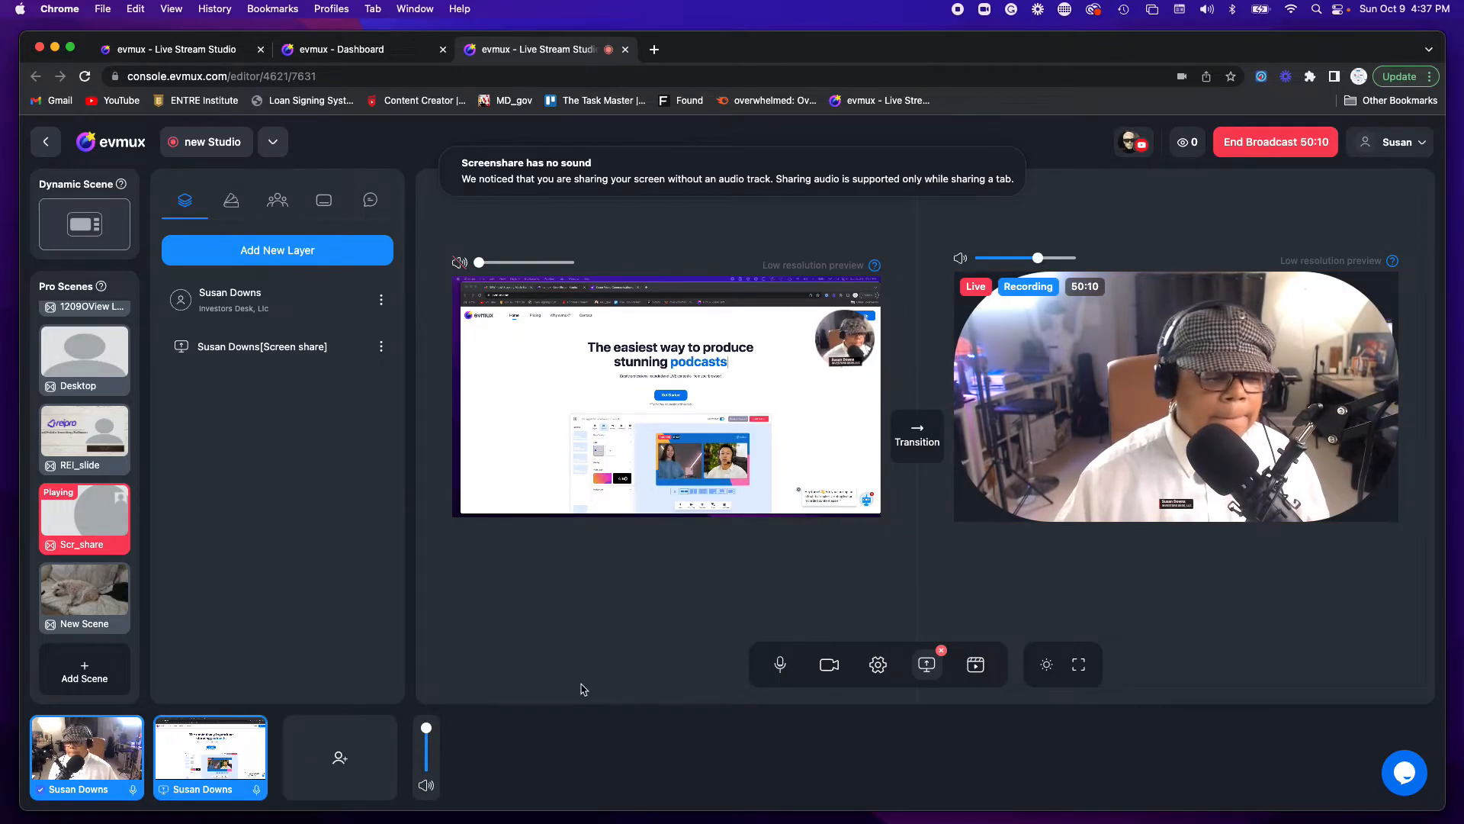
pyautogui.moveTo(245, 773)
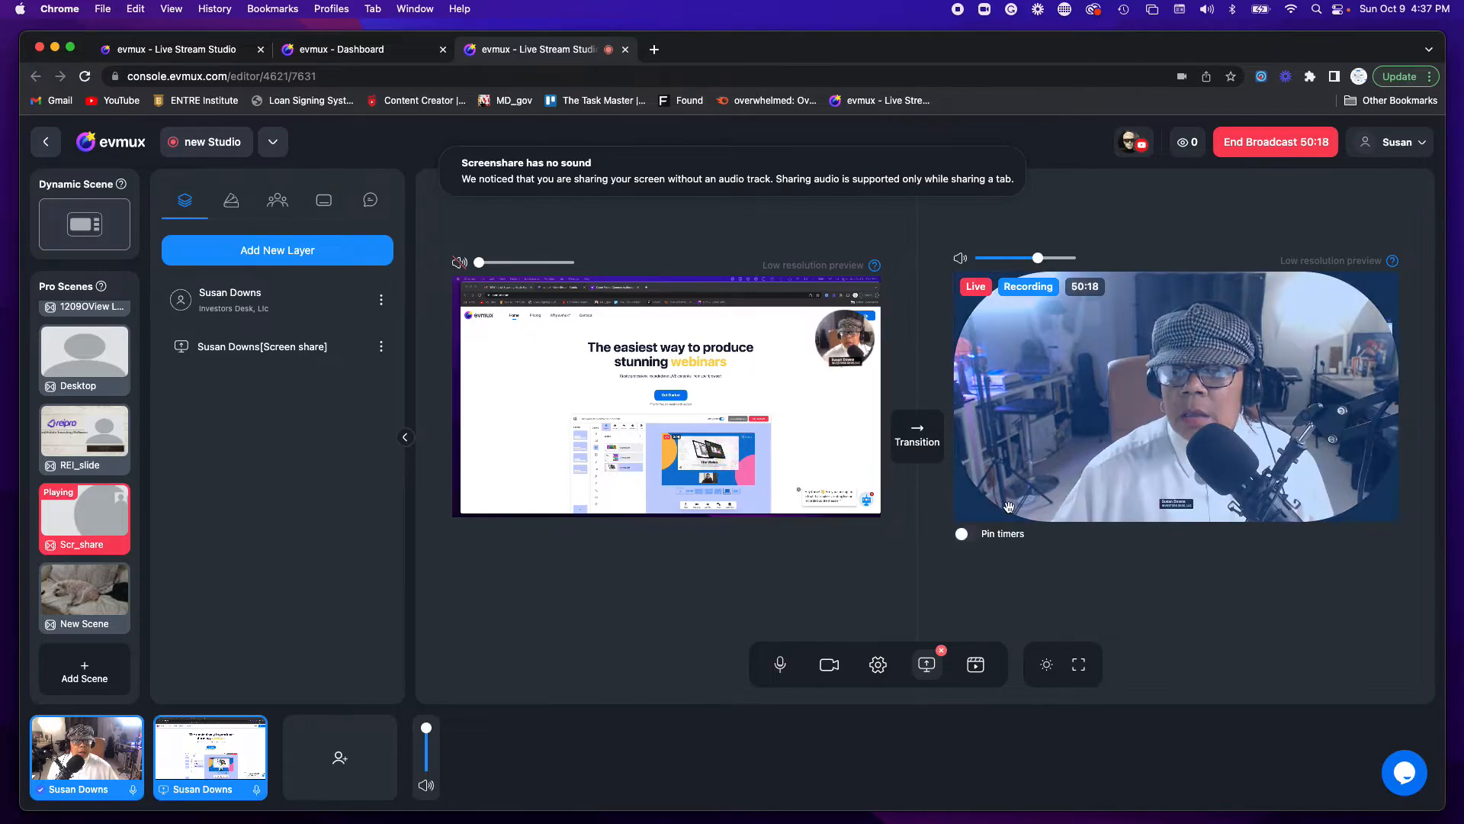
pyautogui.click(927, 442)
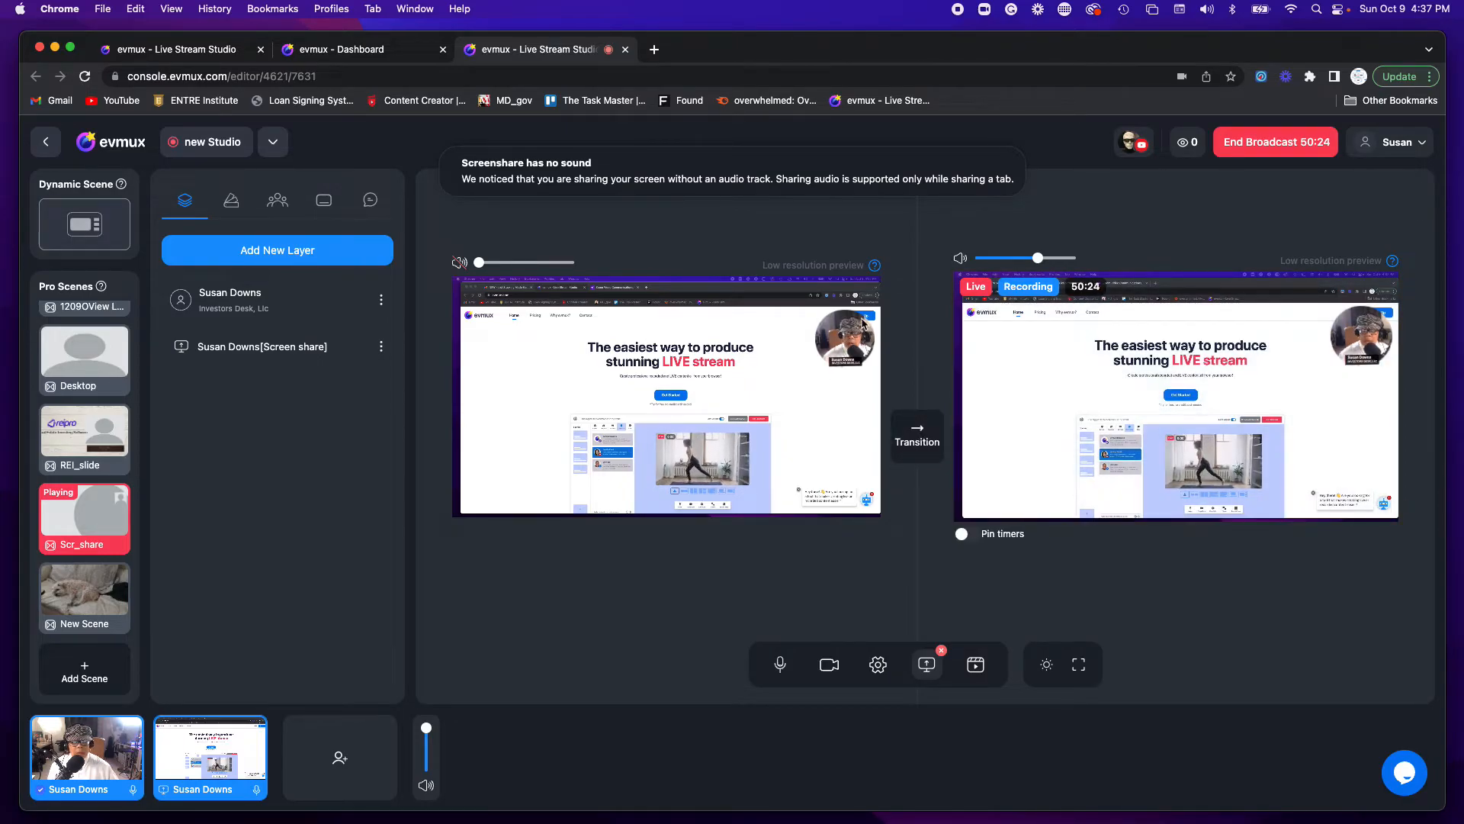
# Reposition the camera circle in the lower-left corner of the Scr_share preview and transition the layout to live
pyautogui.click(839, 336)
pyautogui.moveTo(844, 336); pyautogui.dragTo(499, 474)
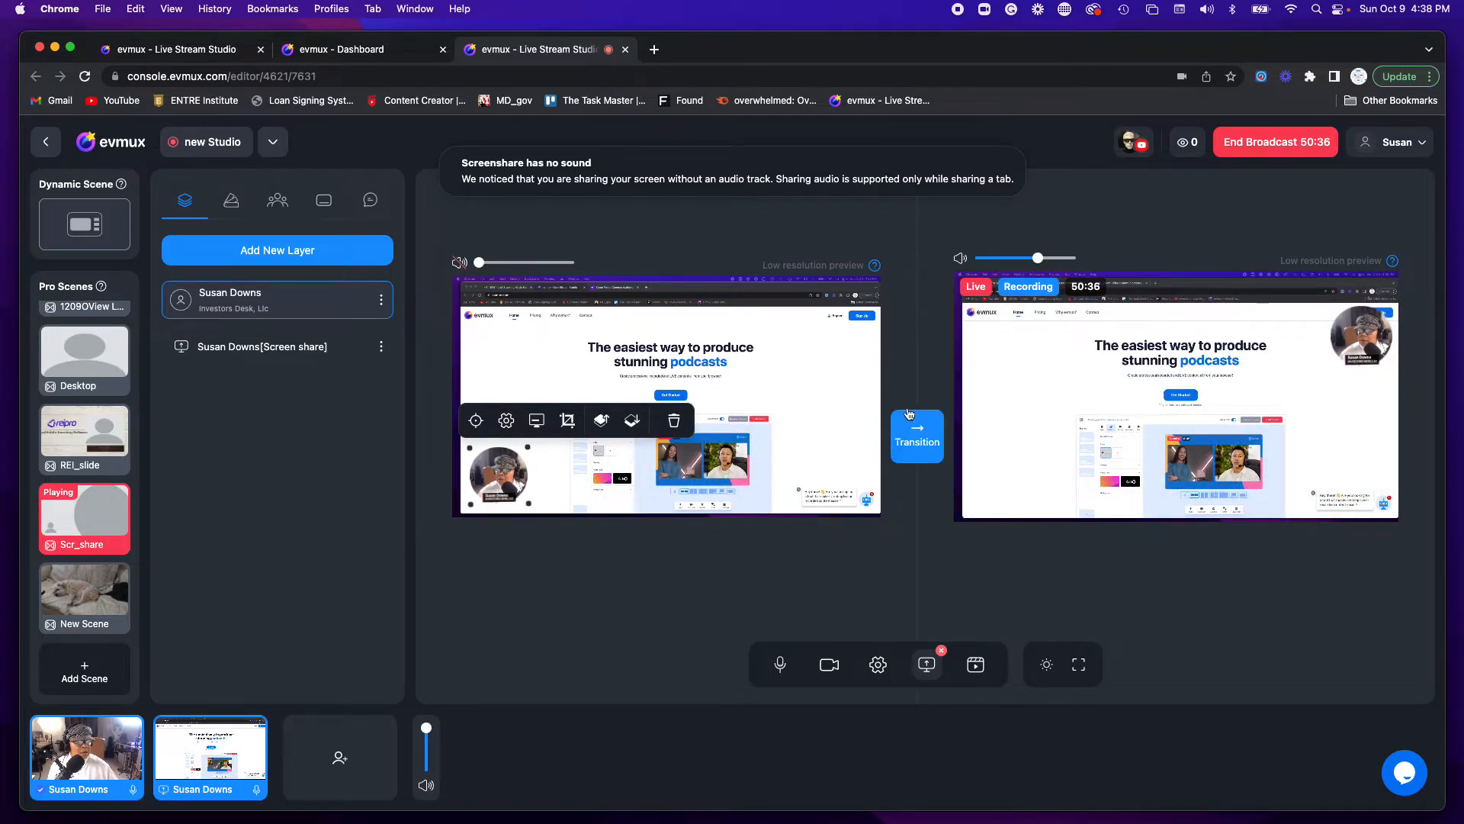
pyautogui.click(909, 436)
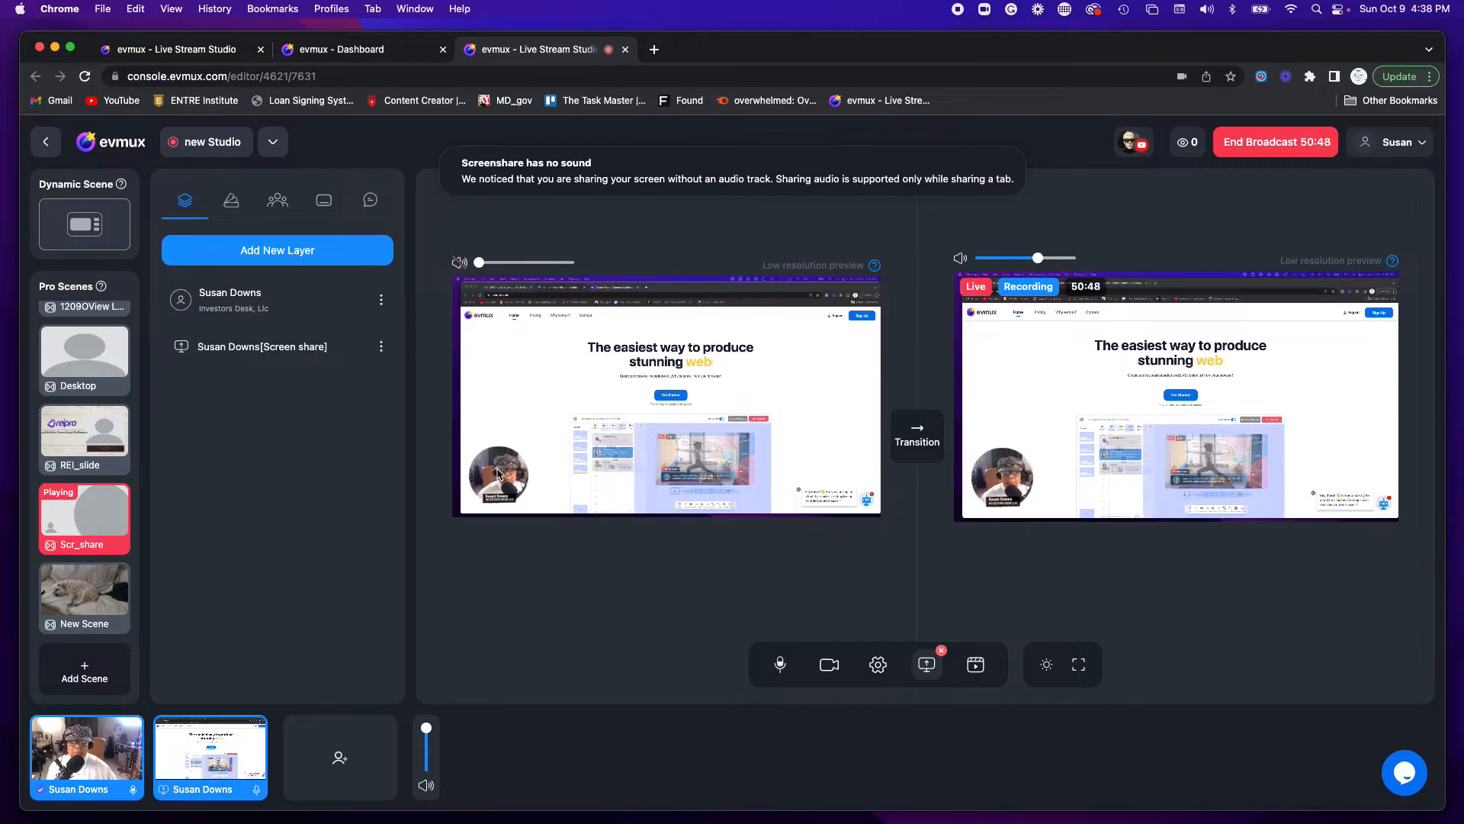
# Return the camera circle to the upper-right corner of the Scr_share preview and transition the layout to live
pyautogui.click(497, 473)
pyautogui.moveTo(498, 473); pyautogui.dragTo(844, 350)
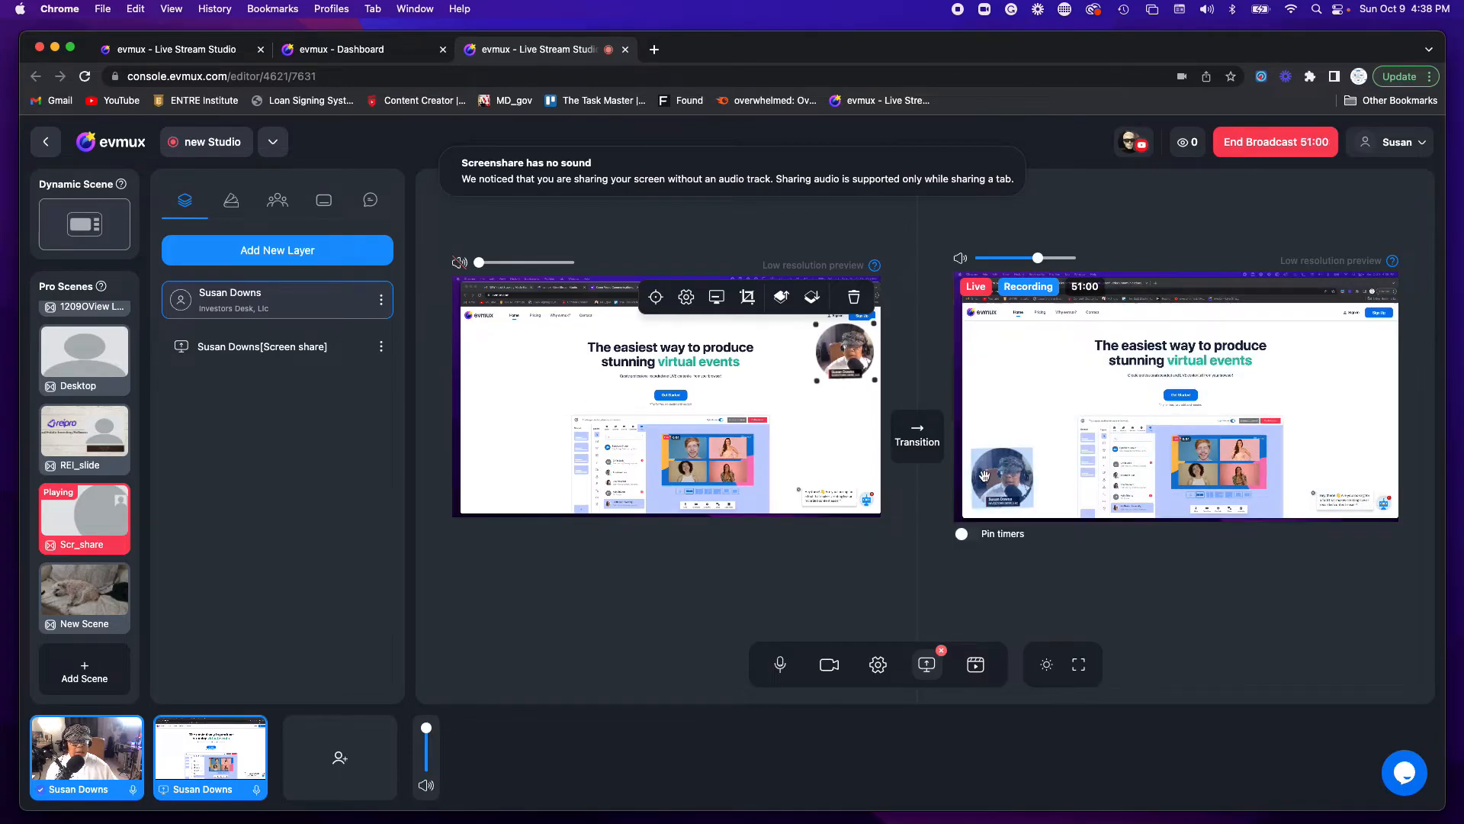
pyautogui.click(922, 437)
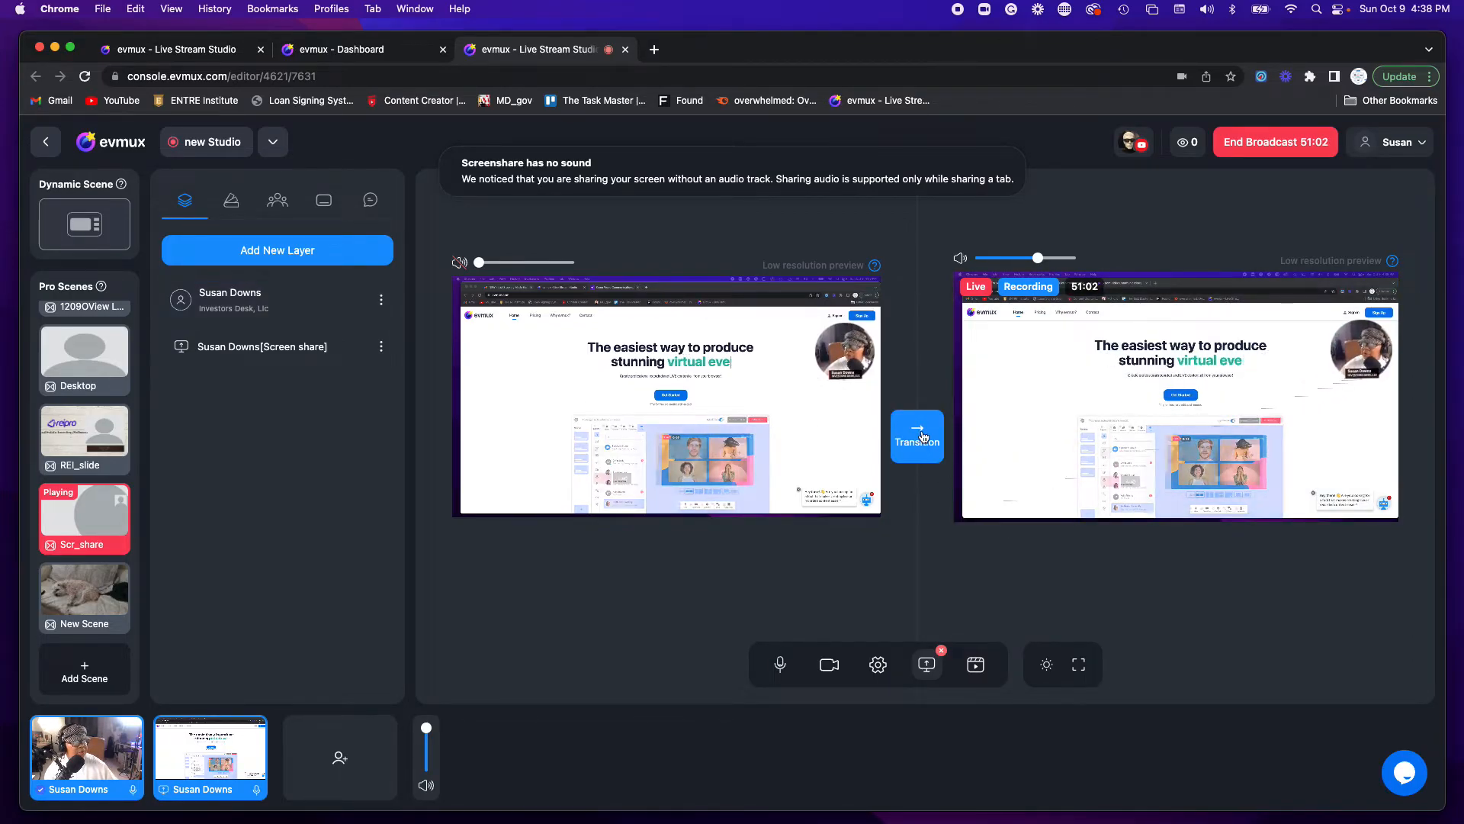
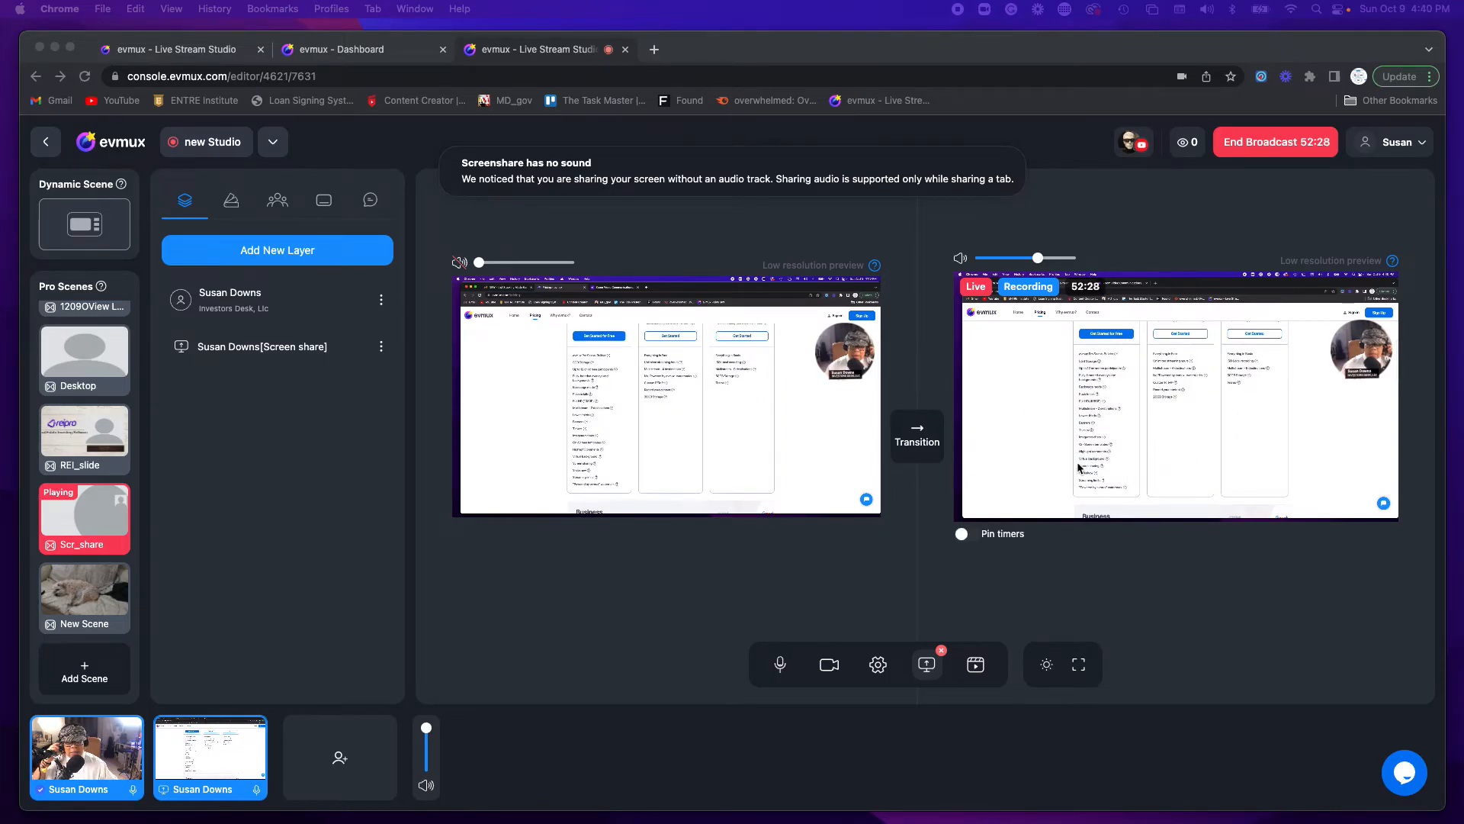
# Try the camera circle over the lower-left of the pricing page, return it to the upper-right corner, and transition to live
pyautogui.click(846, 350)
pyautogui.moveTo(846, 351); pyautogui.dragTo(674, 442)
pyautogui.moveTo(557, 485); pyautogui.dragTo(497, 476)
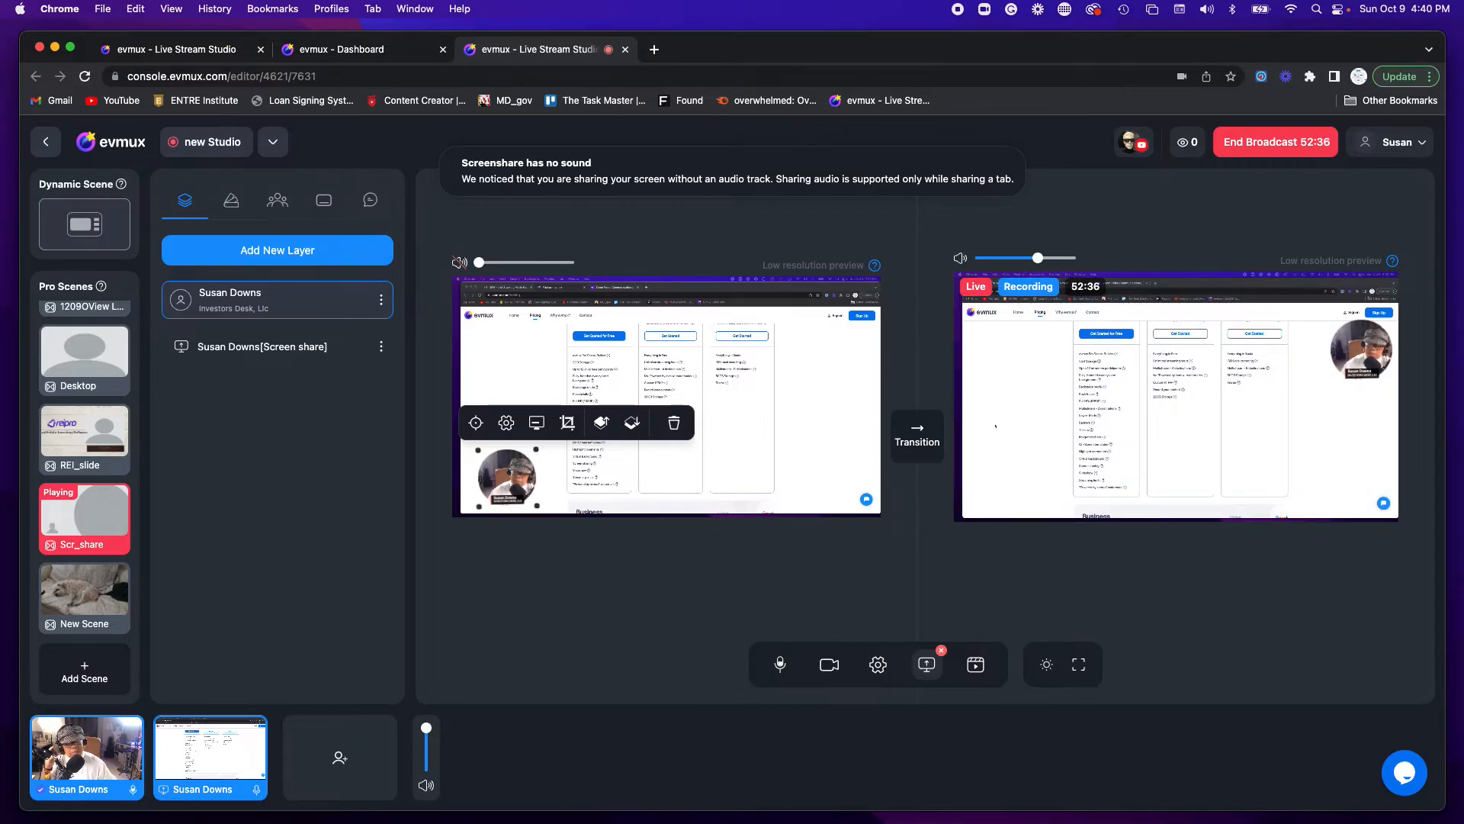
pyautogui.moveTo(523, 477); pyautogui.dragTo(839, 351)
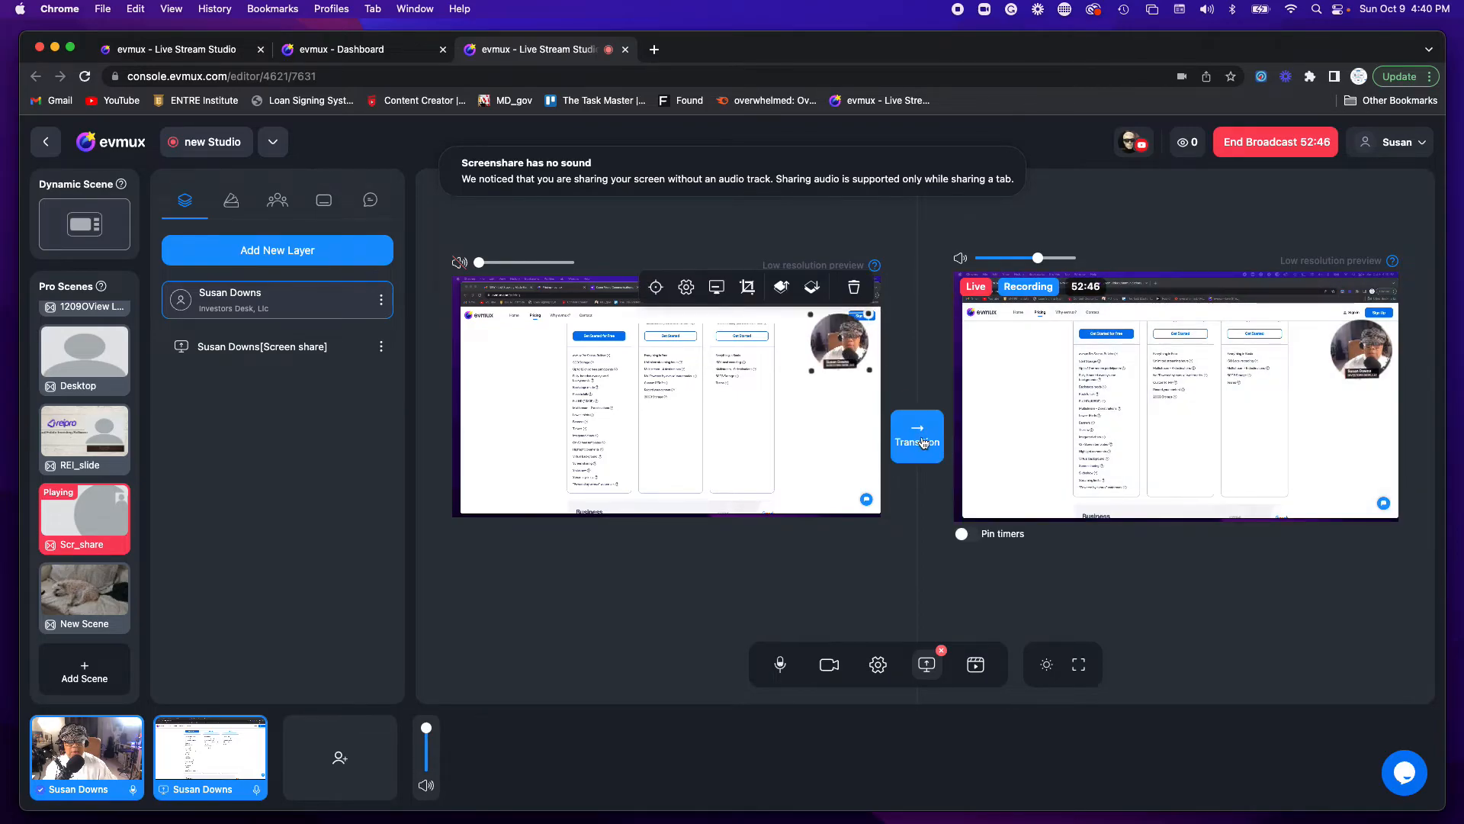
pyautogui.click(923, 442)
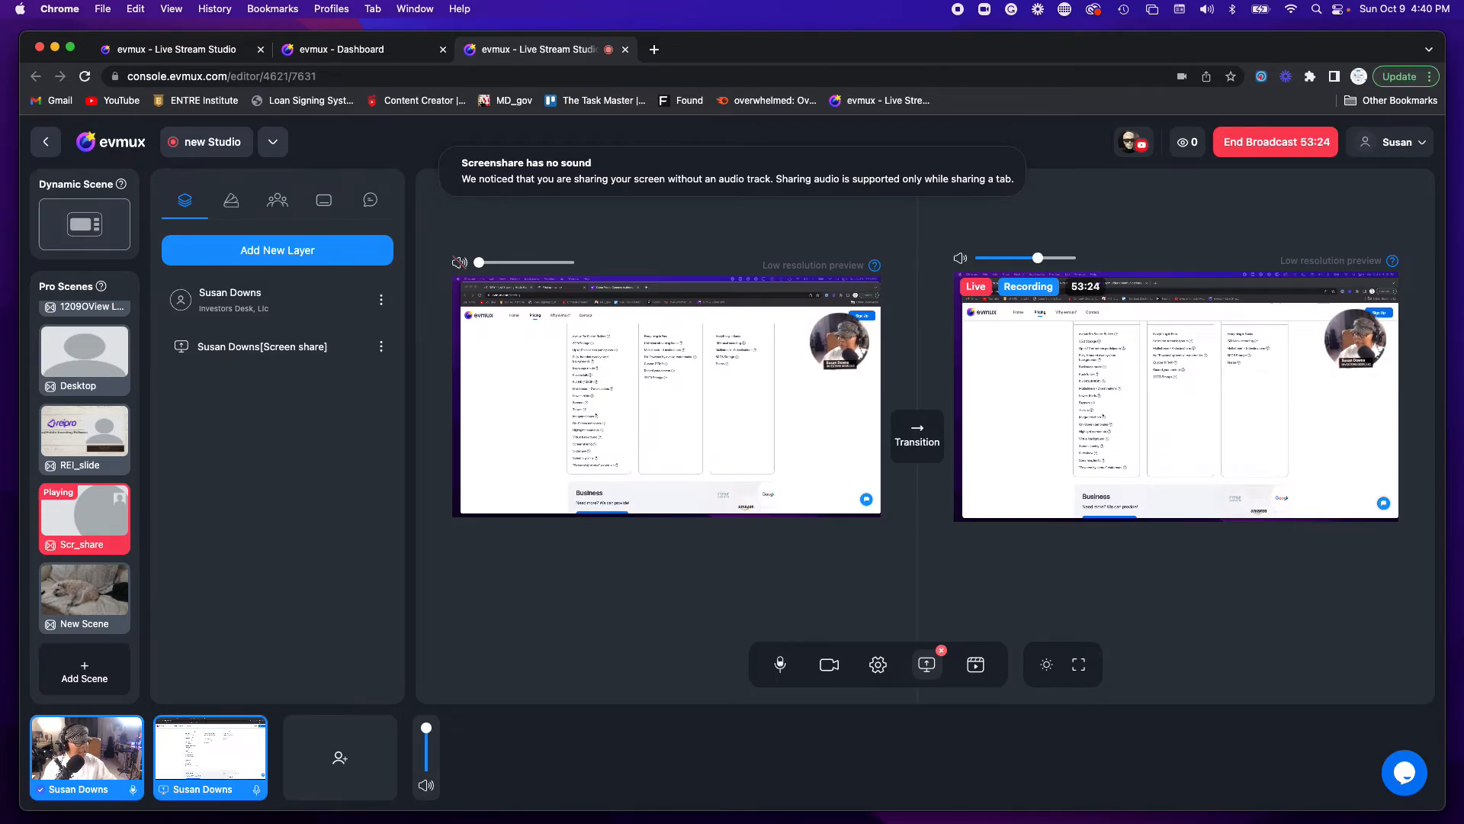
# Show the Sample Banner on the broadcast, hide it, and display the Sample Ticker instead
pyautogui.click(236, 206)
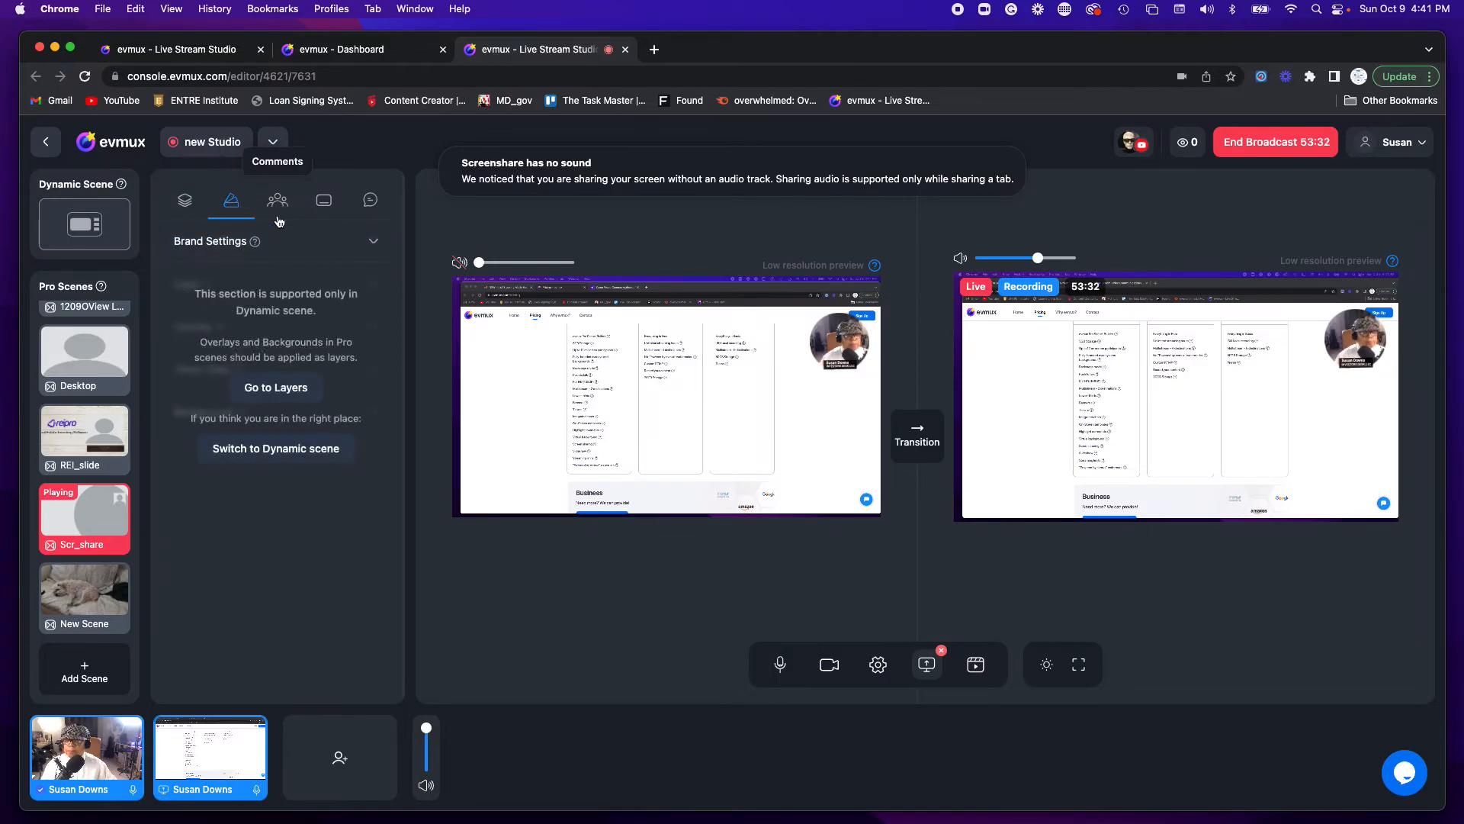
pyautogui.click(274, 207)
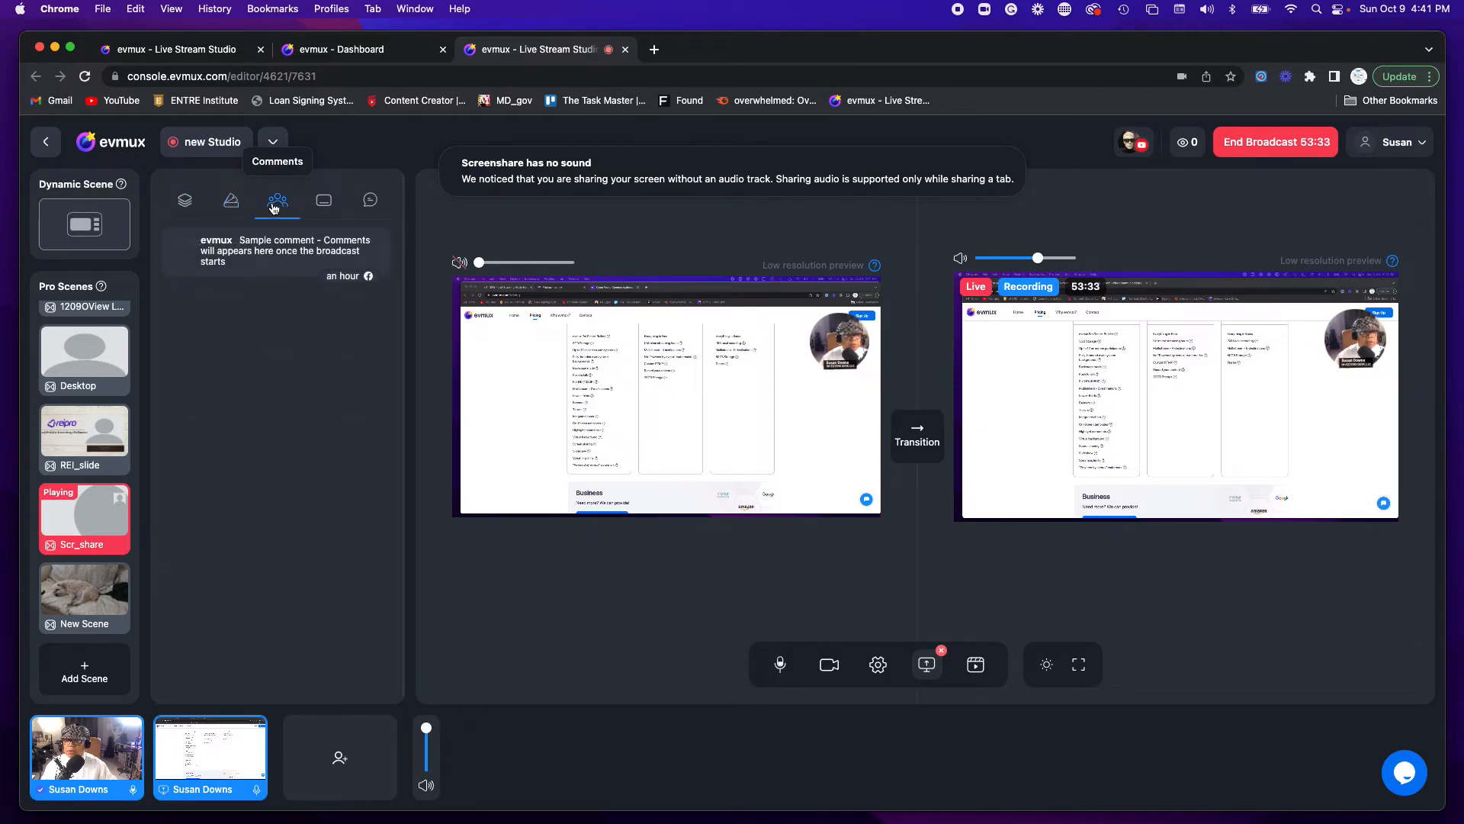
pyautogui.click(324, 205)
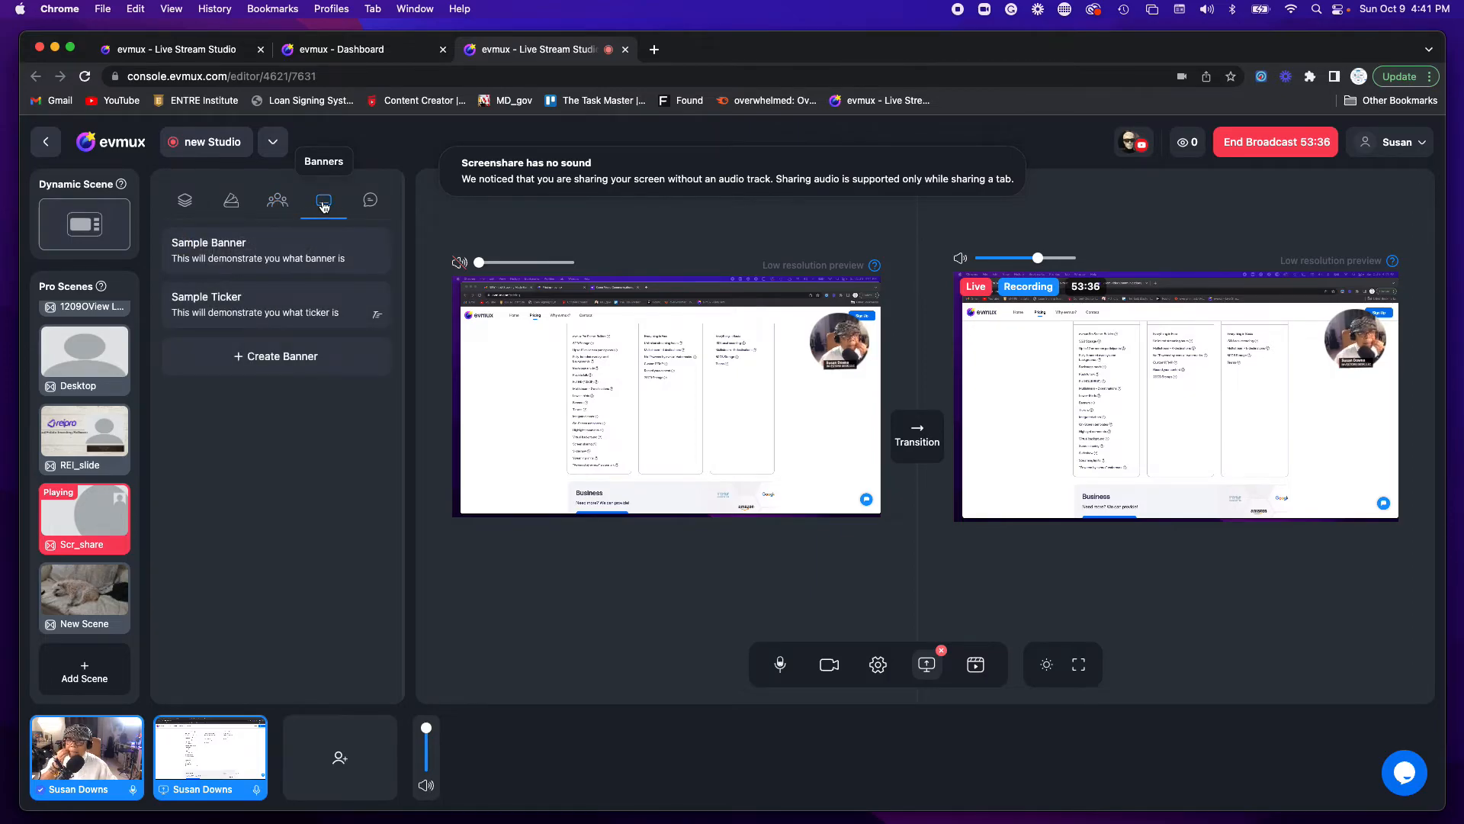
pyautogui.click(340, 257)
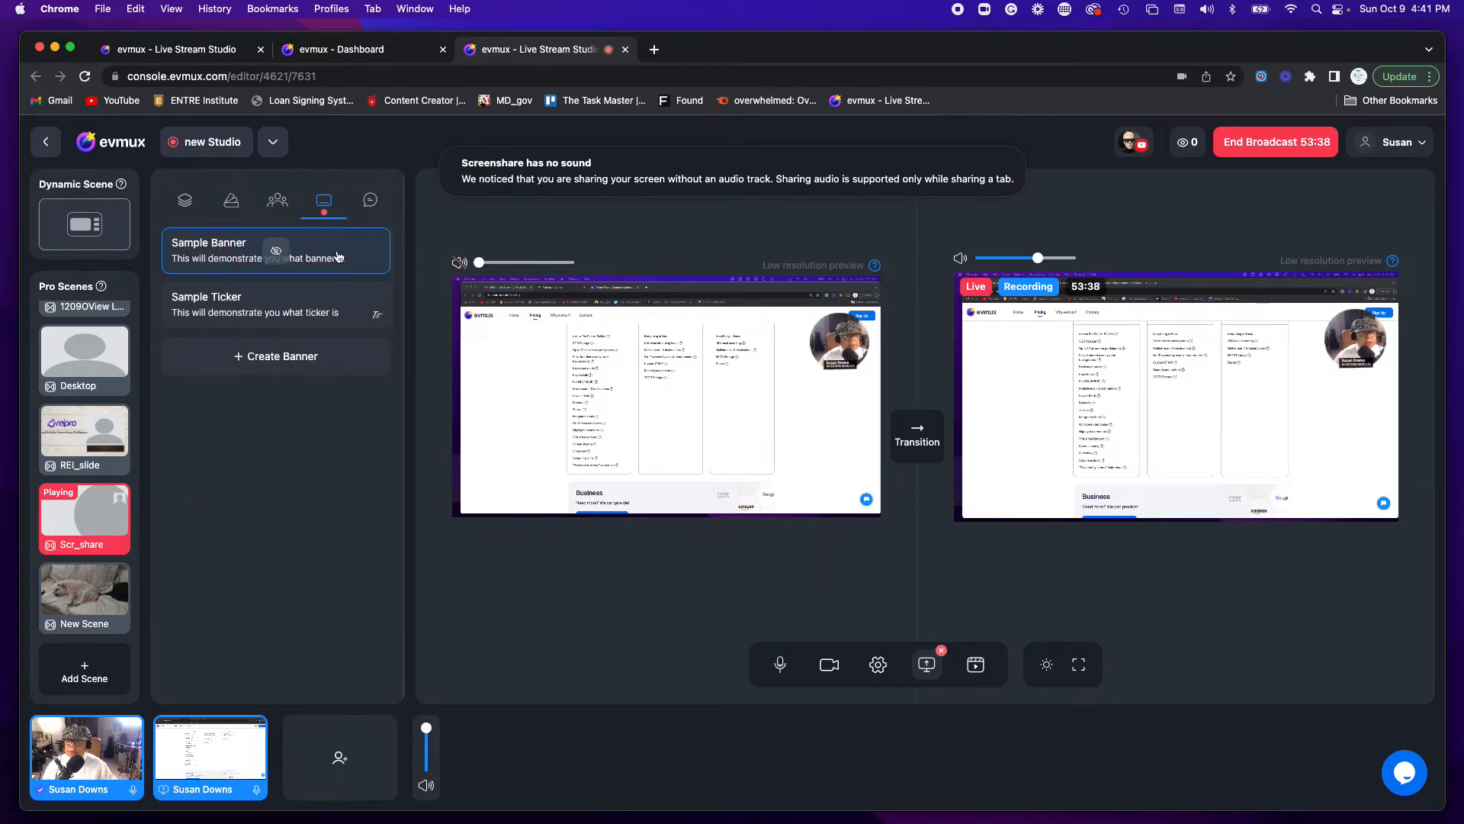
pyautogui.click(276, 258)
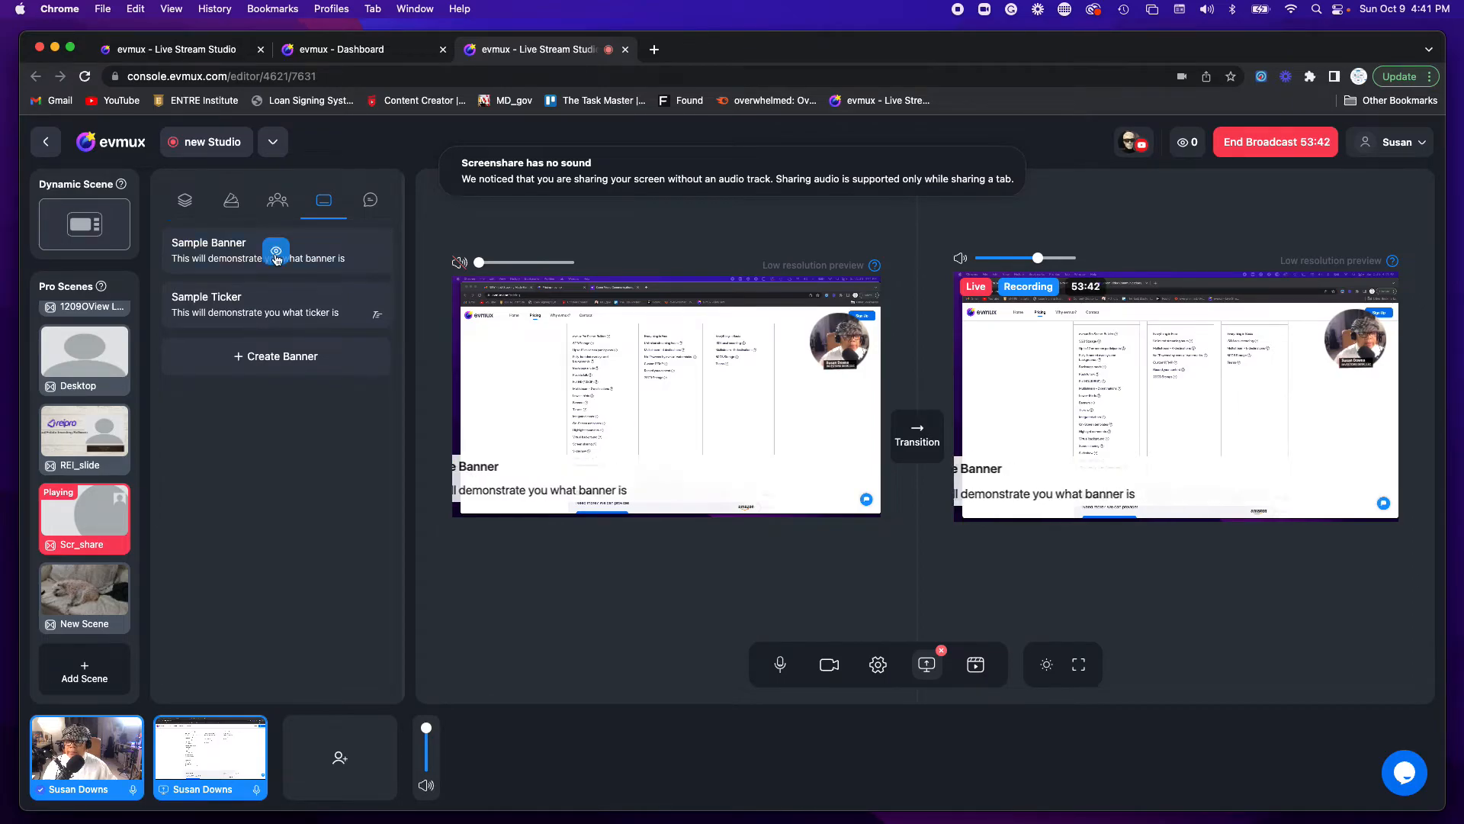
pyautogui.moveTo(279, 306)
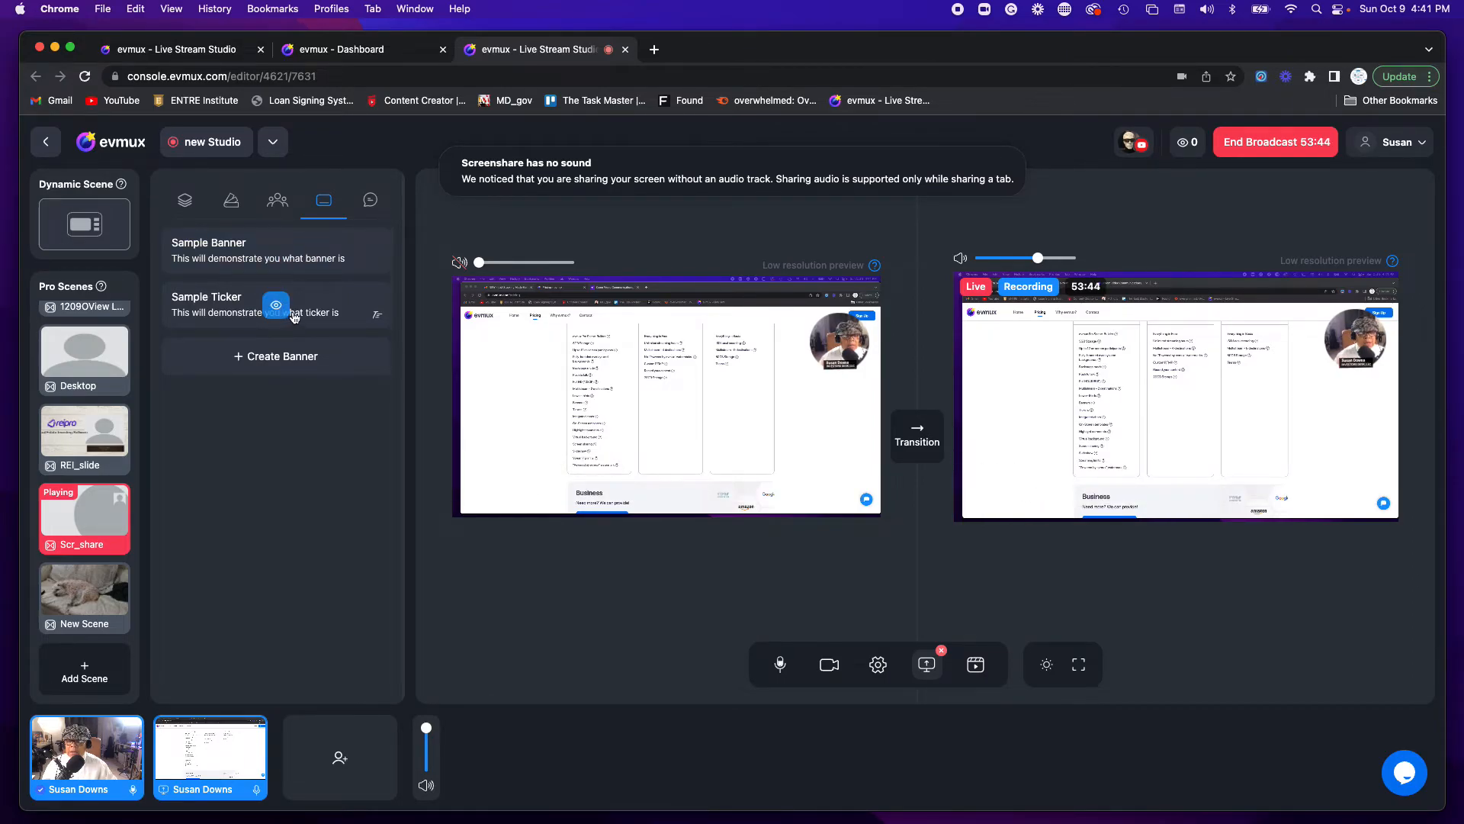
pyautogui.click(311, 321)
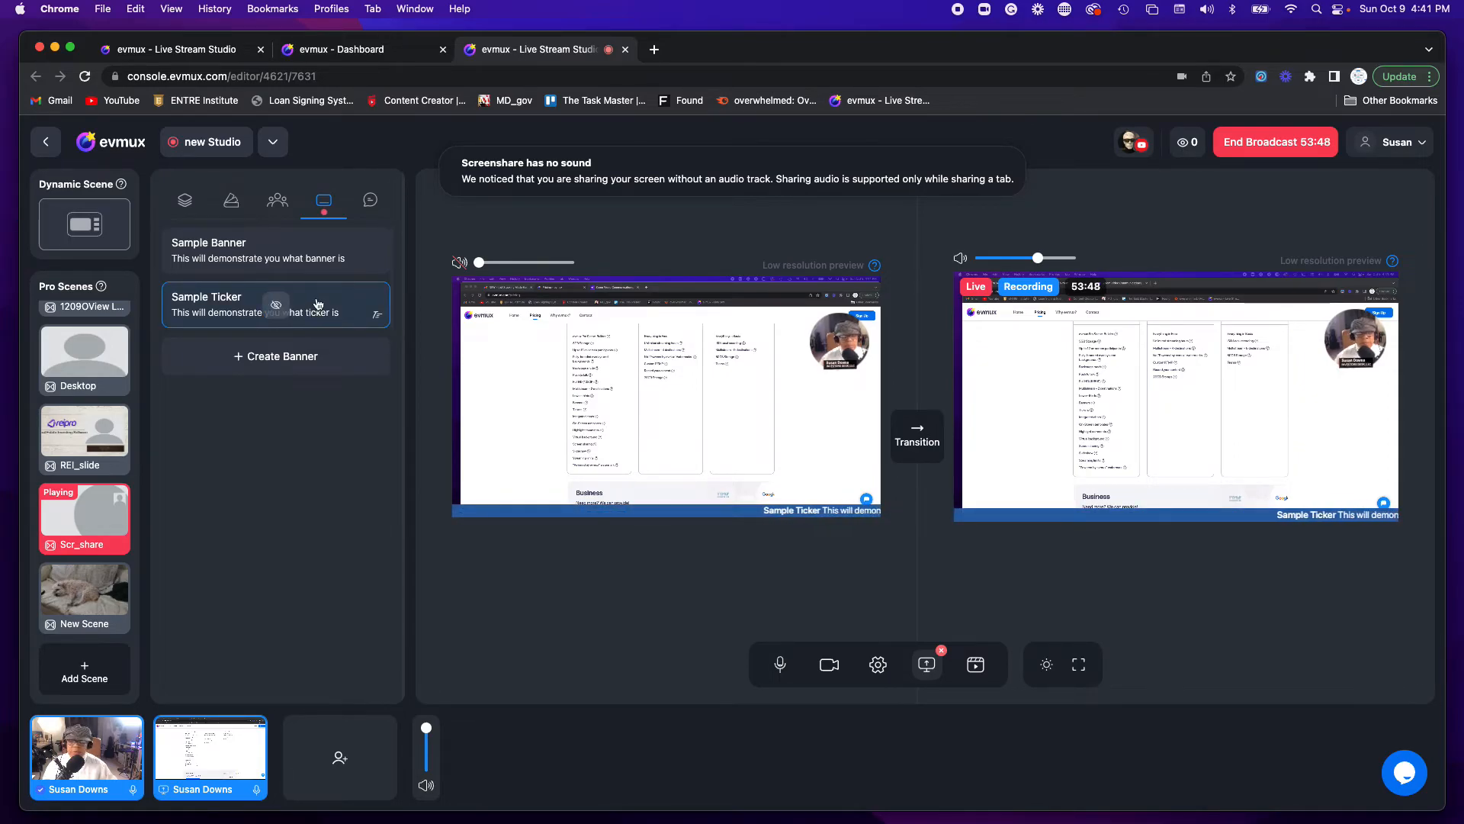
# Create a banner with the primary text "Welcome Studio1209" and display it on the broadcast
pyautogui.click(268, 357)
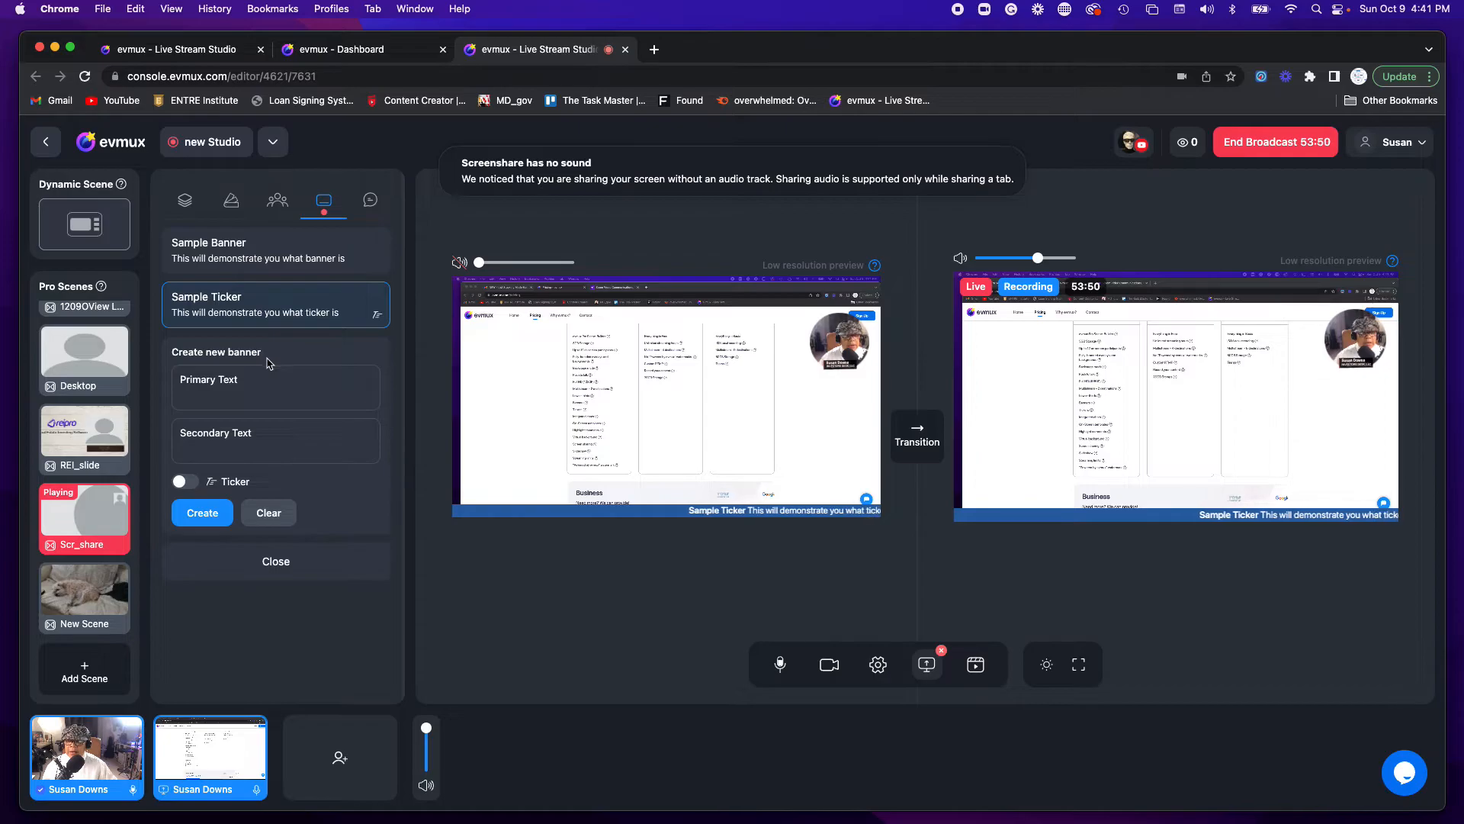
pyautogui.click(219, 383)
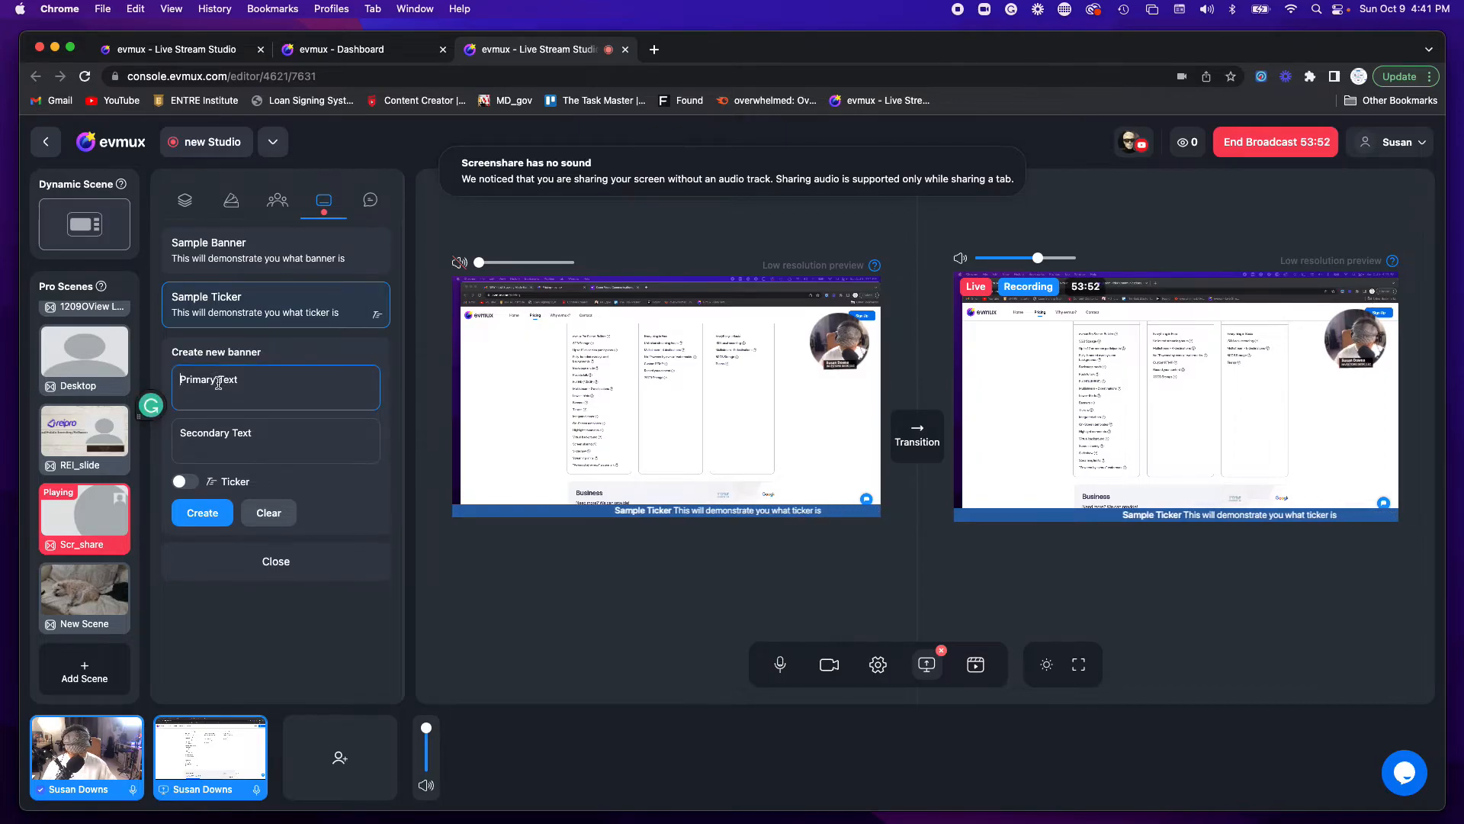
pyautogui.write('Welco')
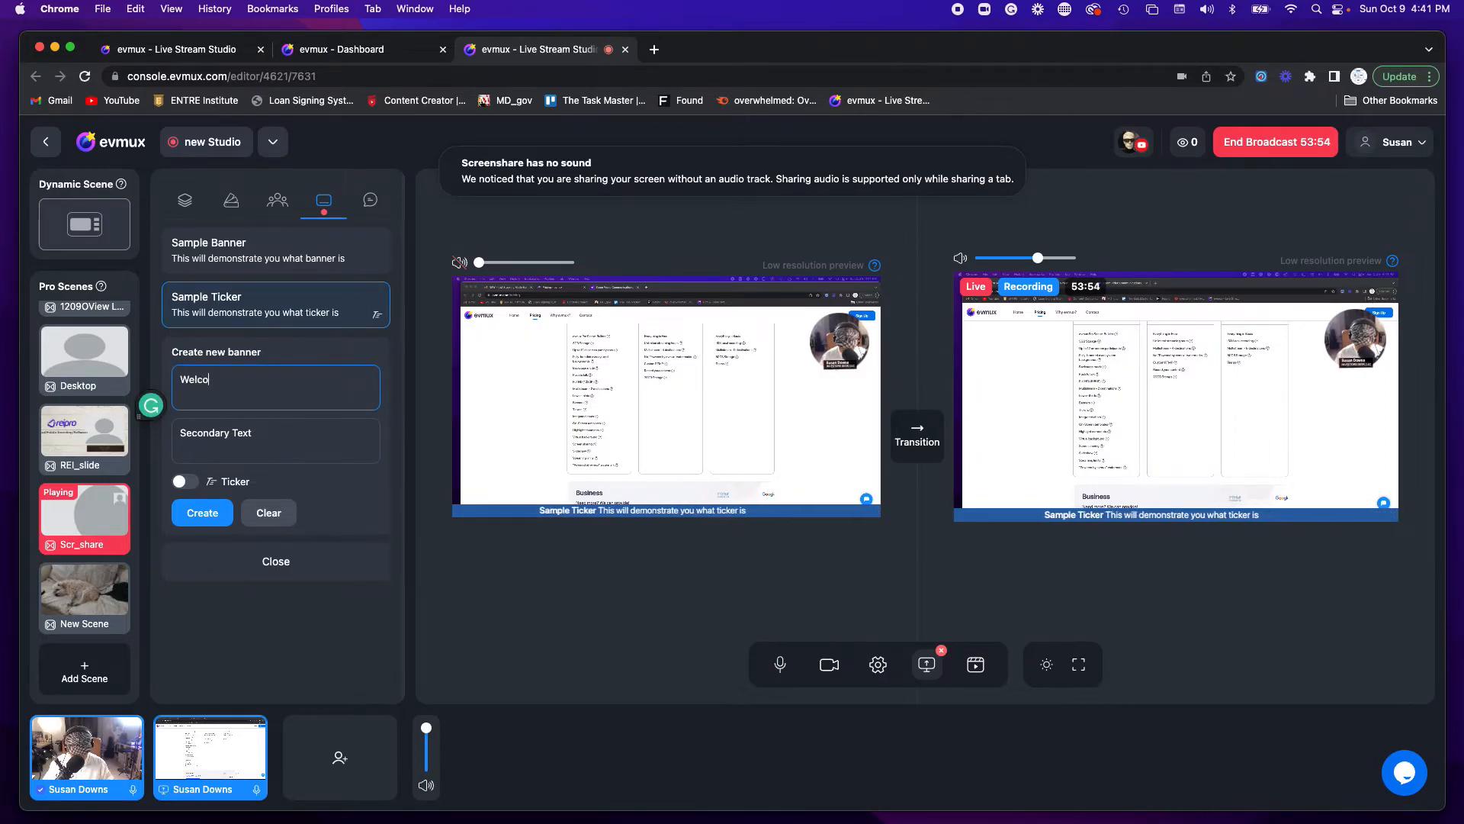
pyautogui.write('me Studio1209')
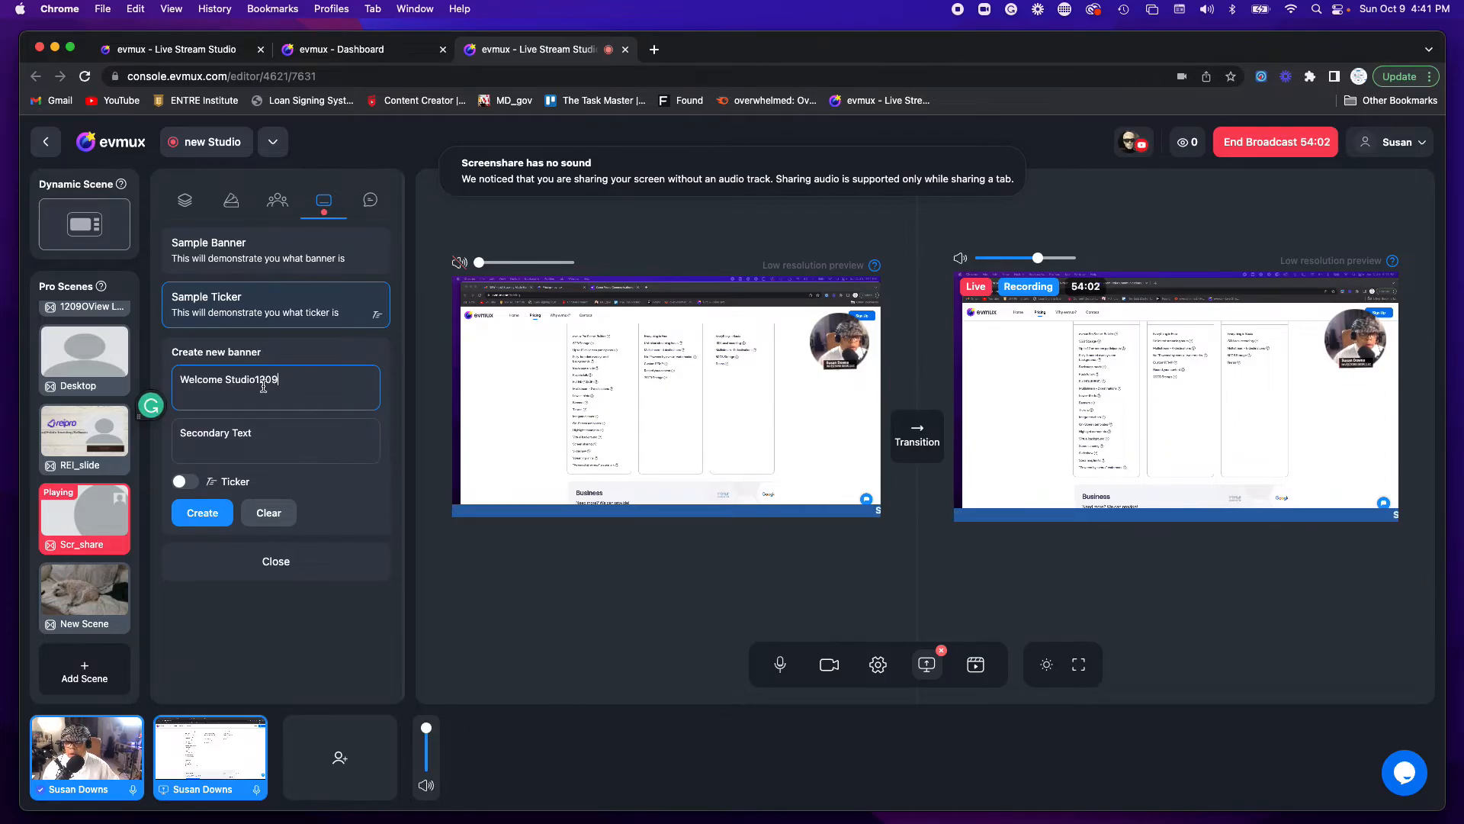
pyautogui.click(202, 513)
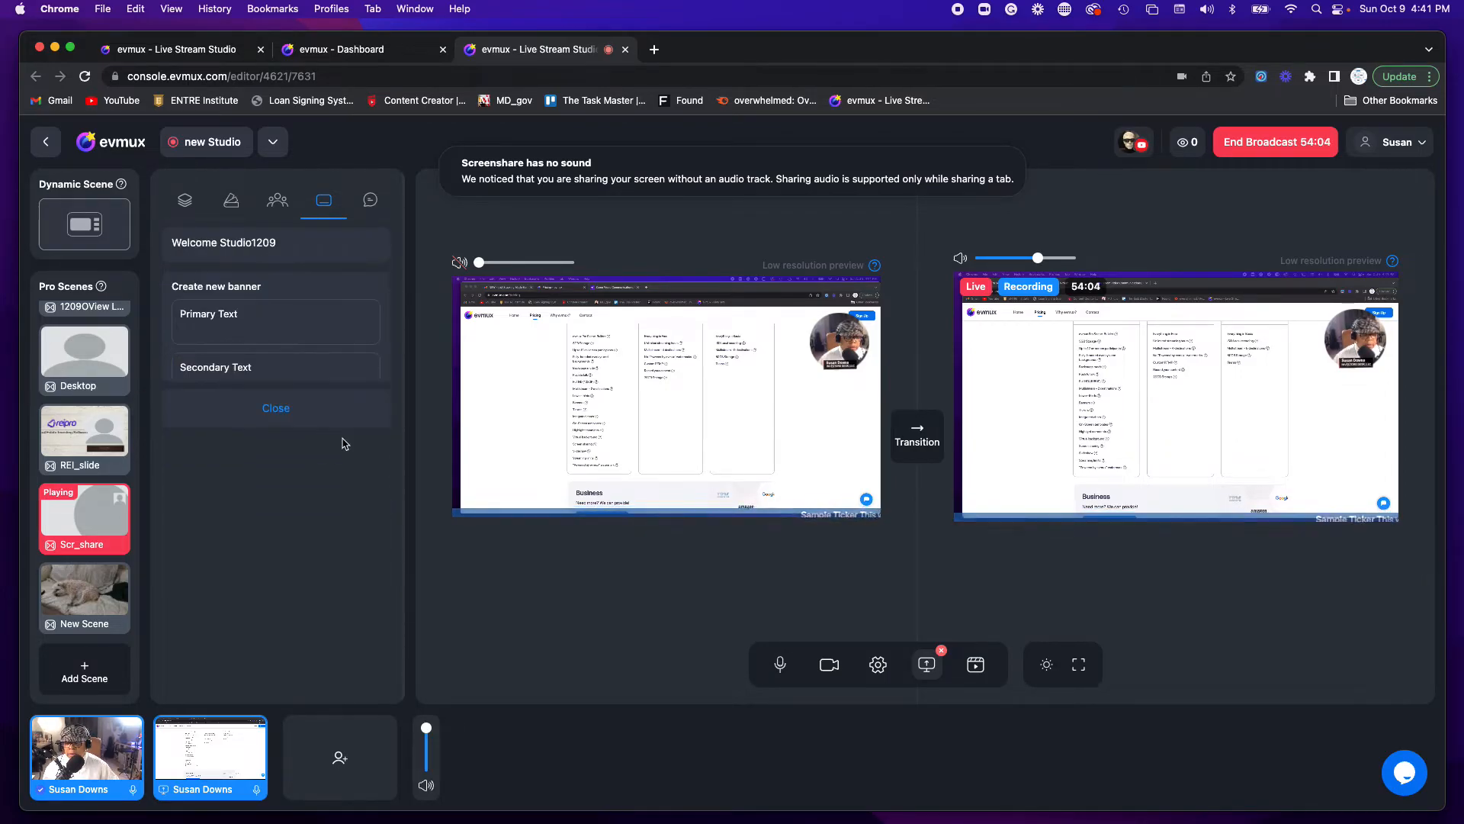
pyautogui.click(255, 262)
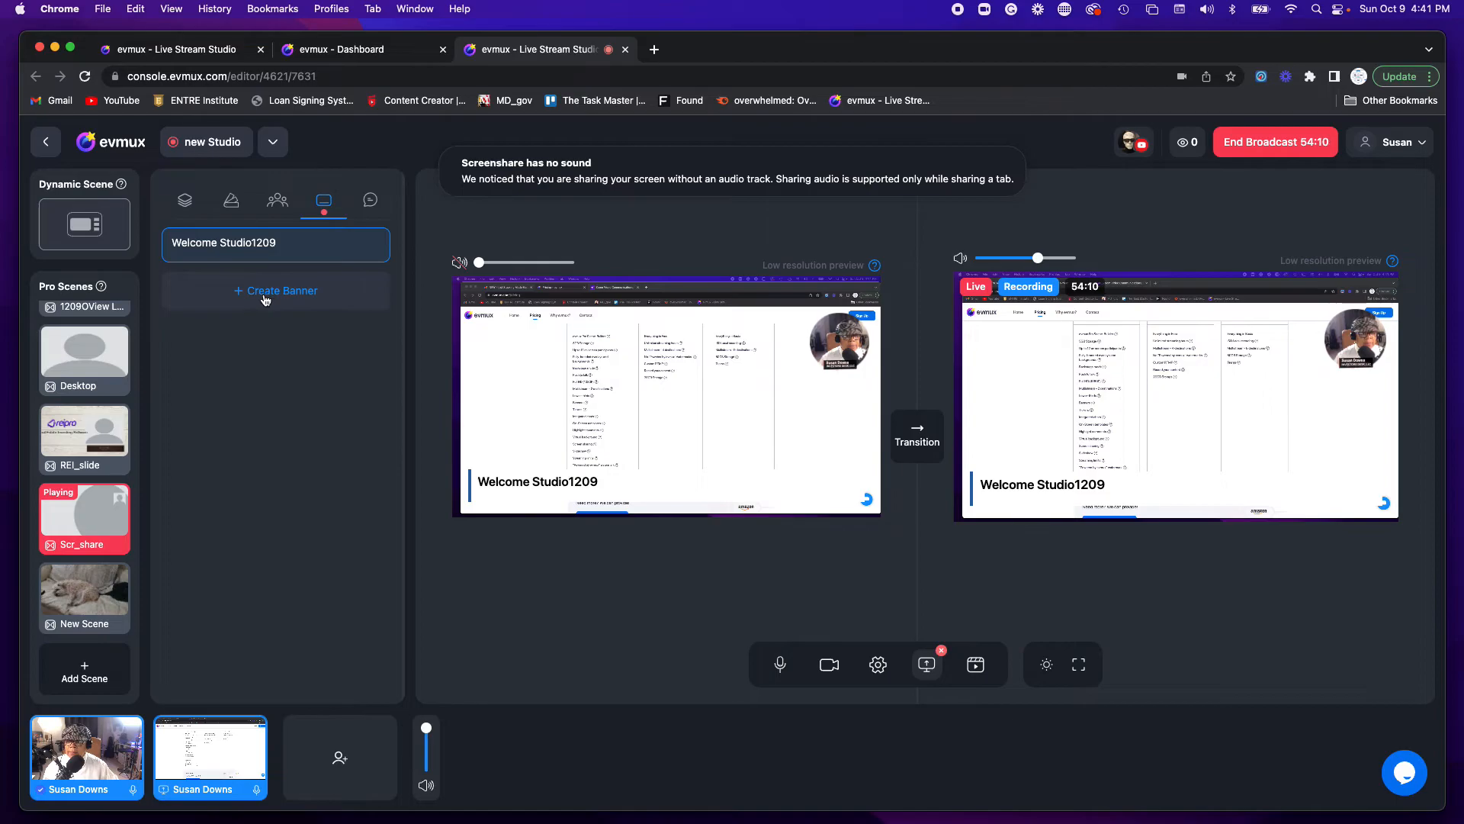
# Create a second banner with the primary text "This presentation is being powered by EVMUX LiveStreaming Software"
pyautogui.click(268, 295)
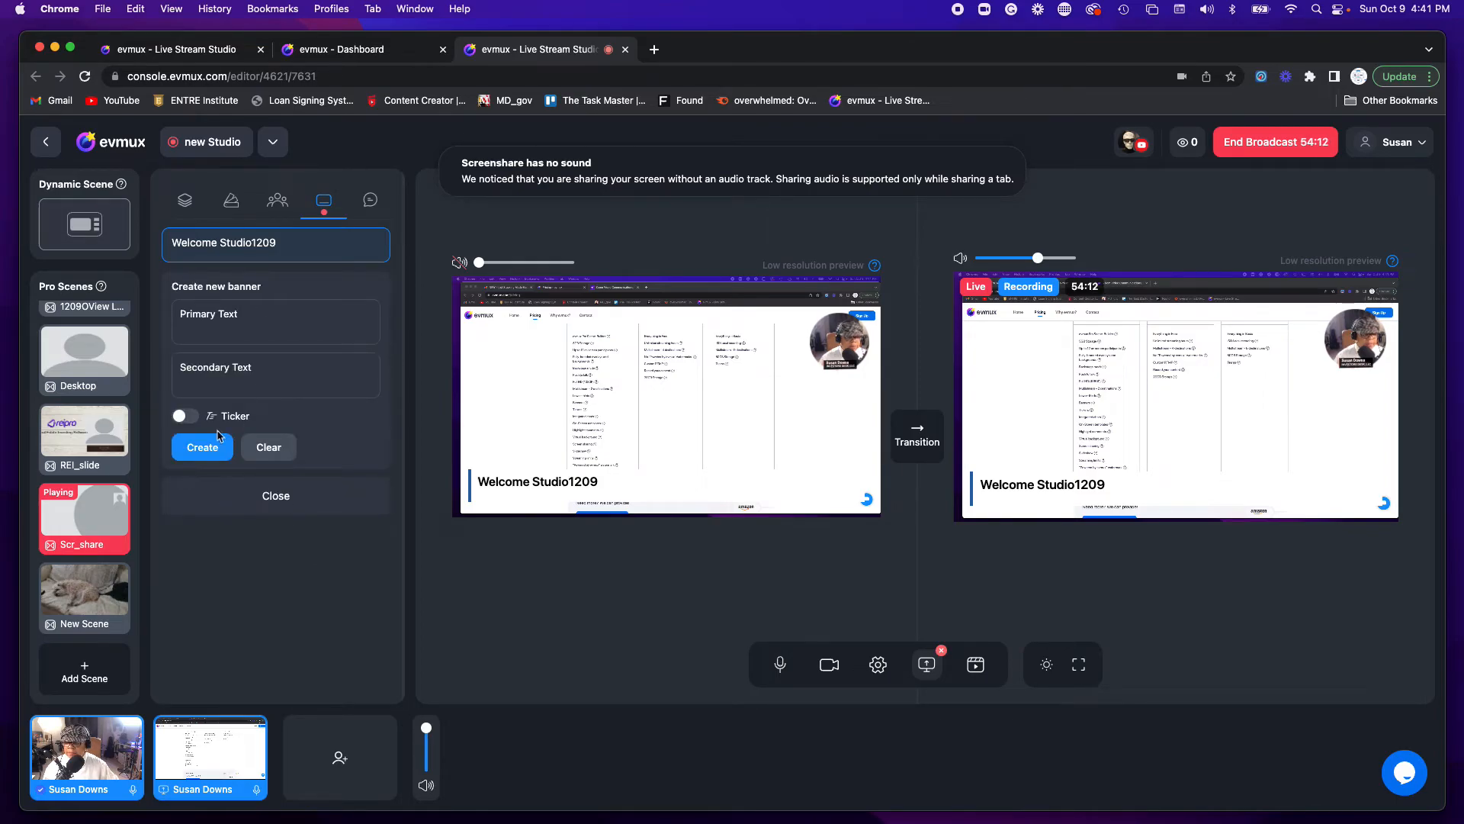
pyautogui.click(204, 450)
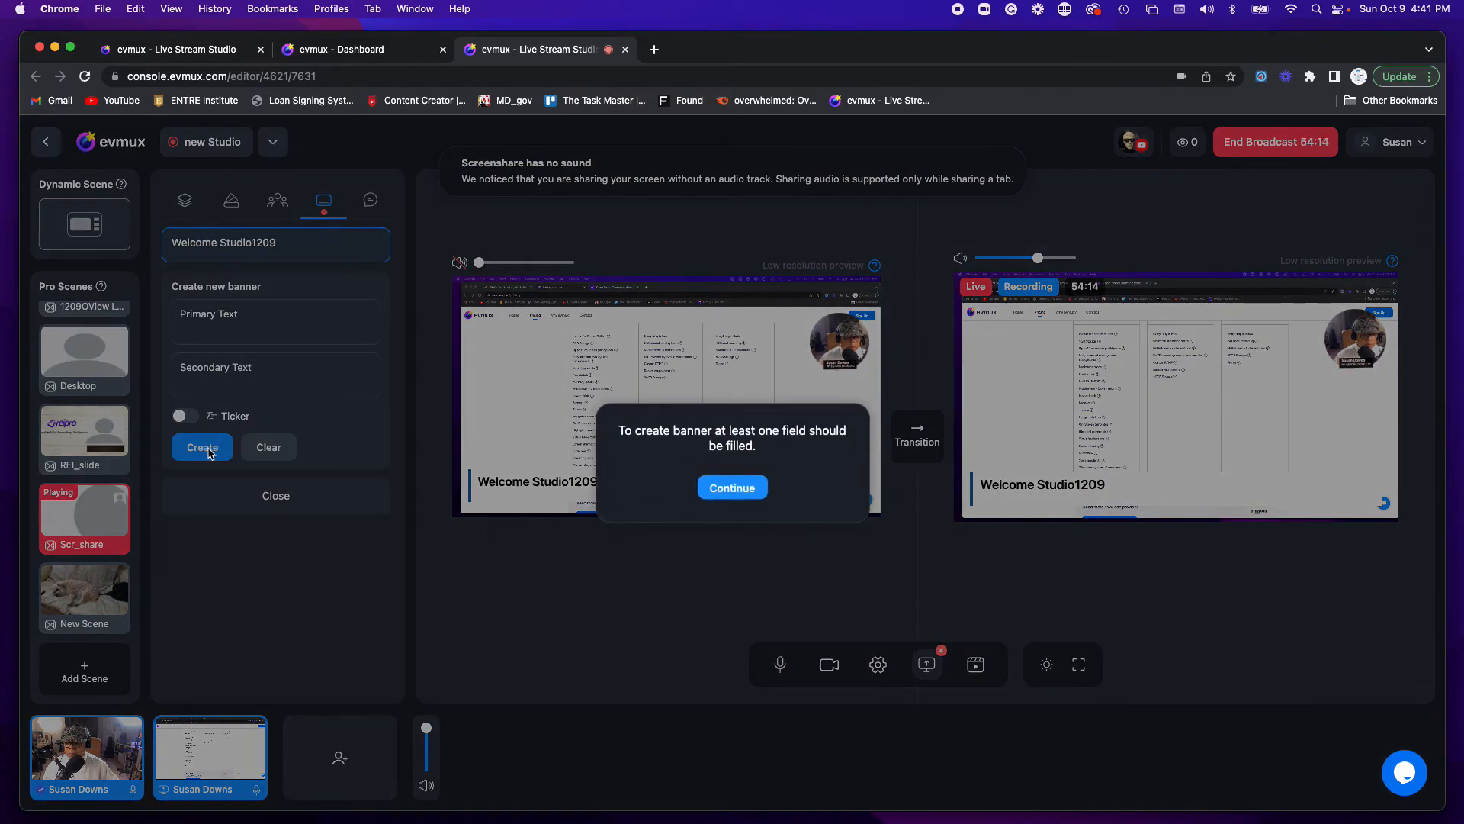
pyautogui.click(752, 489)
pyautogui.click(280, 327)
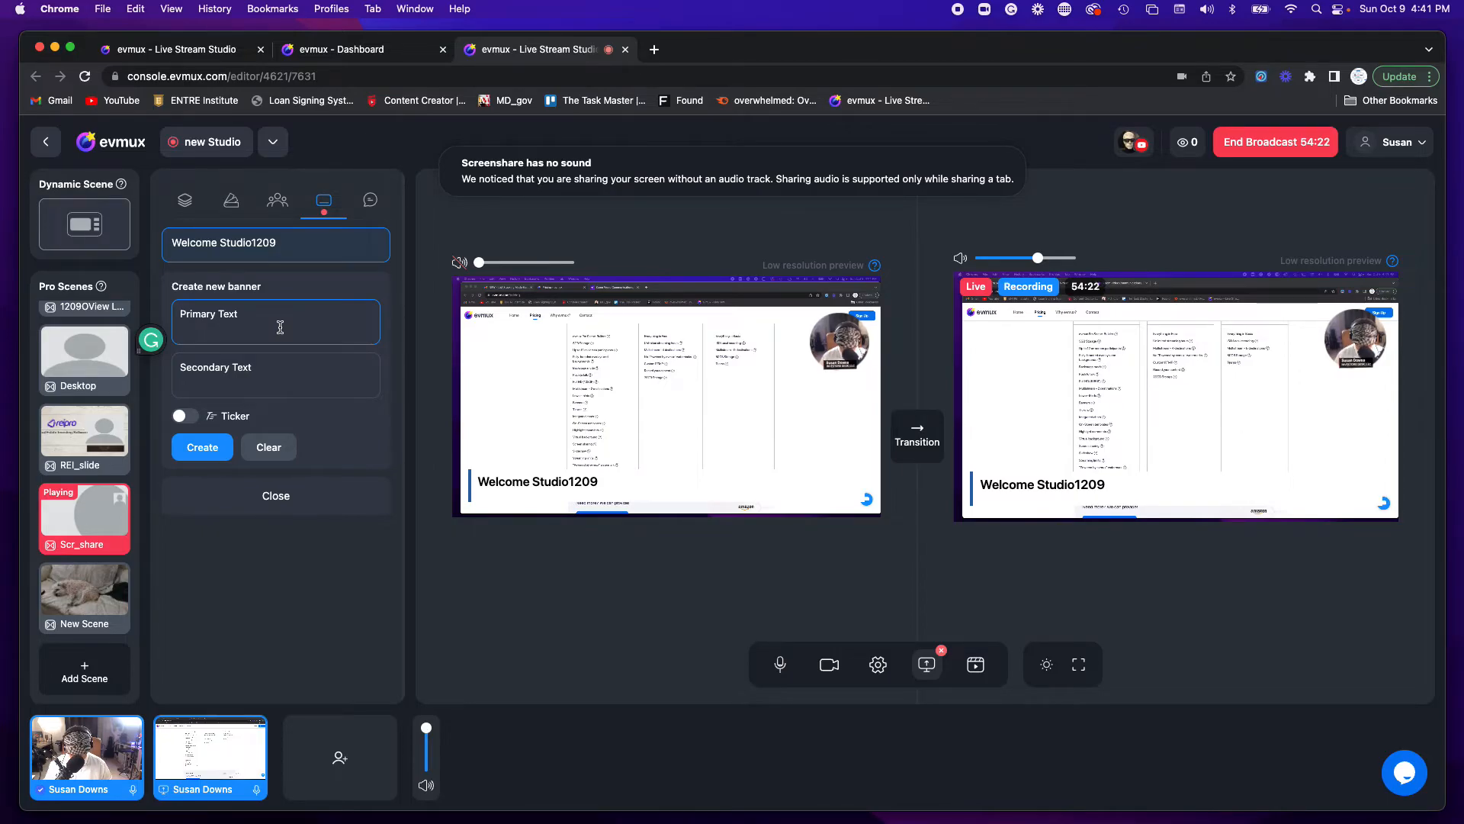
pyautogui.write('This')
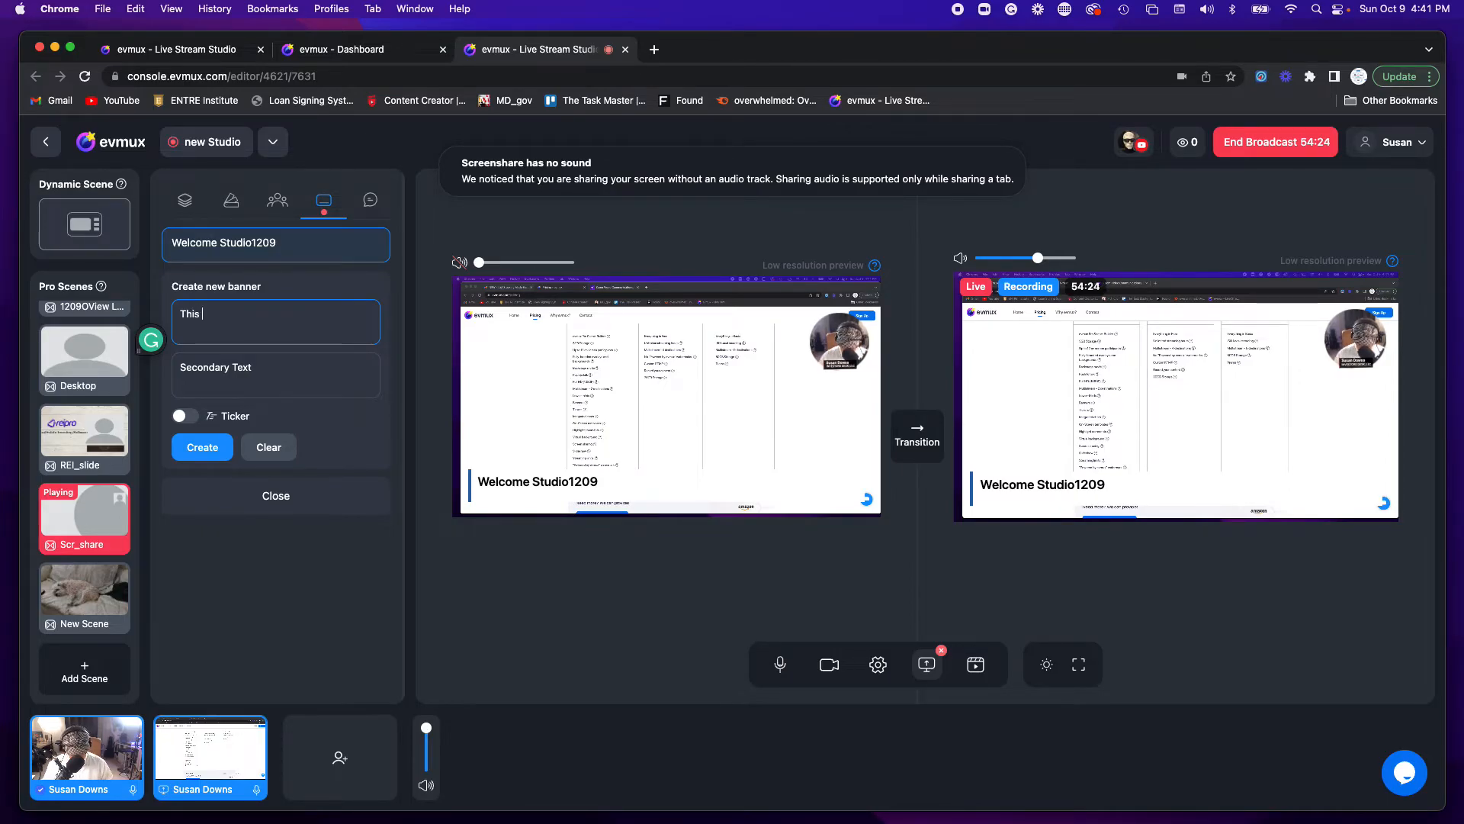
pyautogui.write(' presentation is')
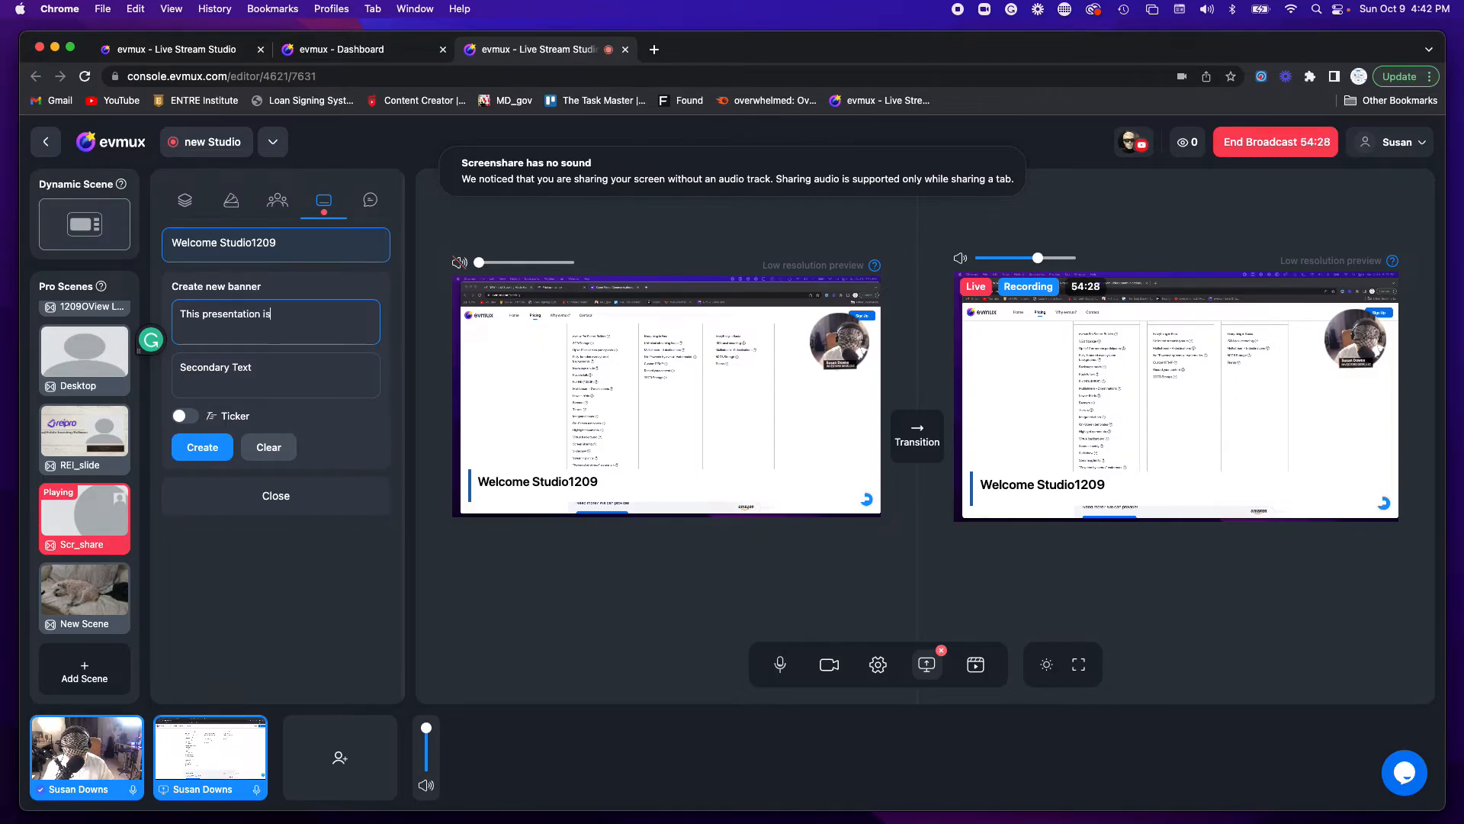
pyautogui.write(' being powered')
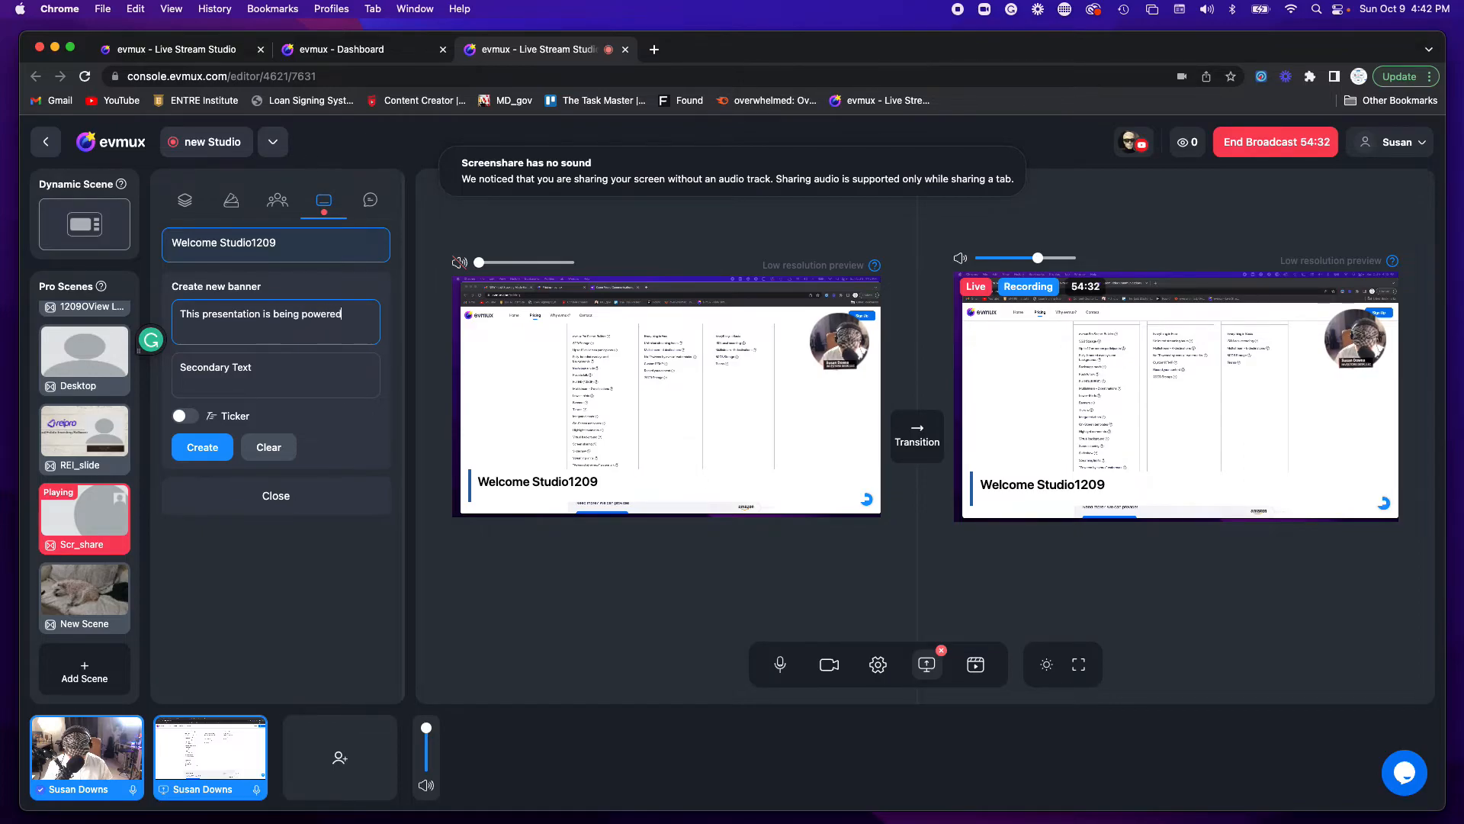
pyautogui.write(' by EVMU')
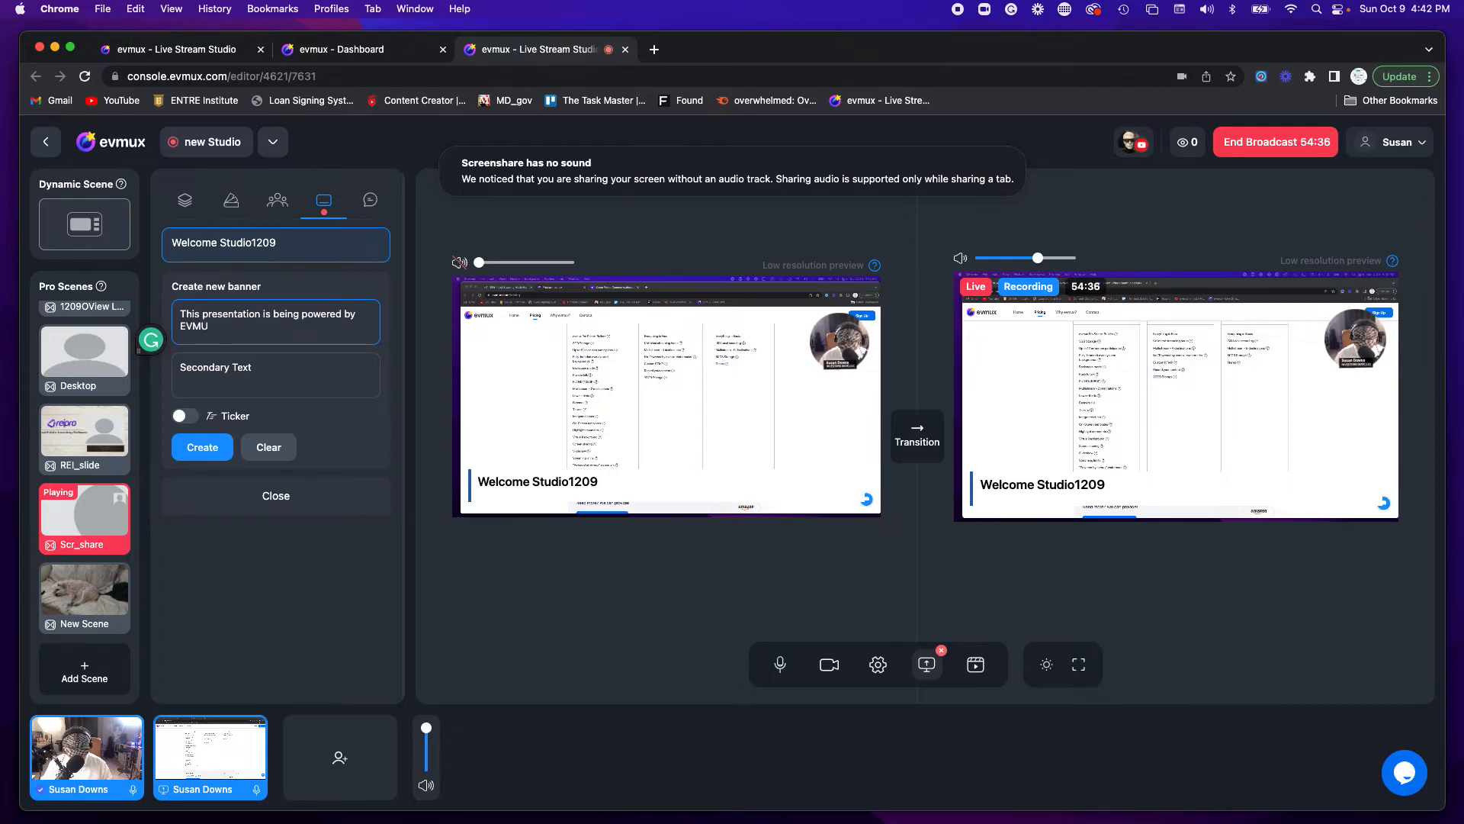
pyautogui.write('X LiveStreami')
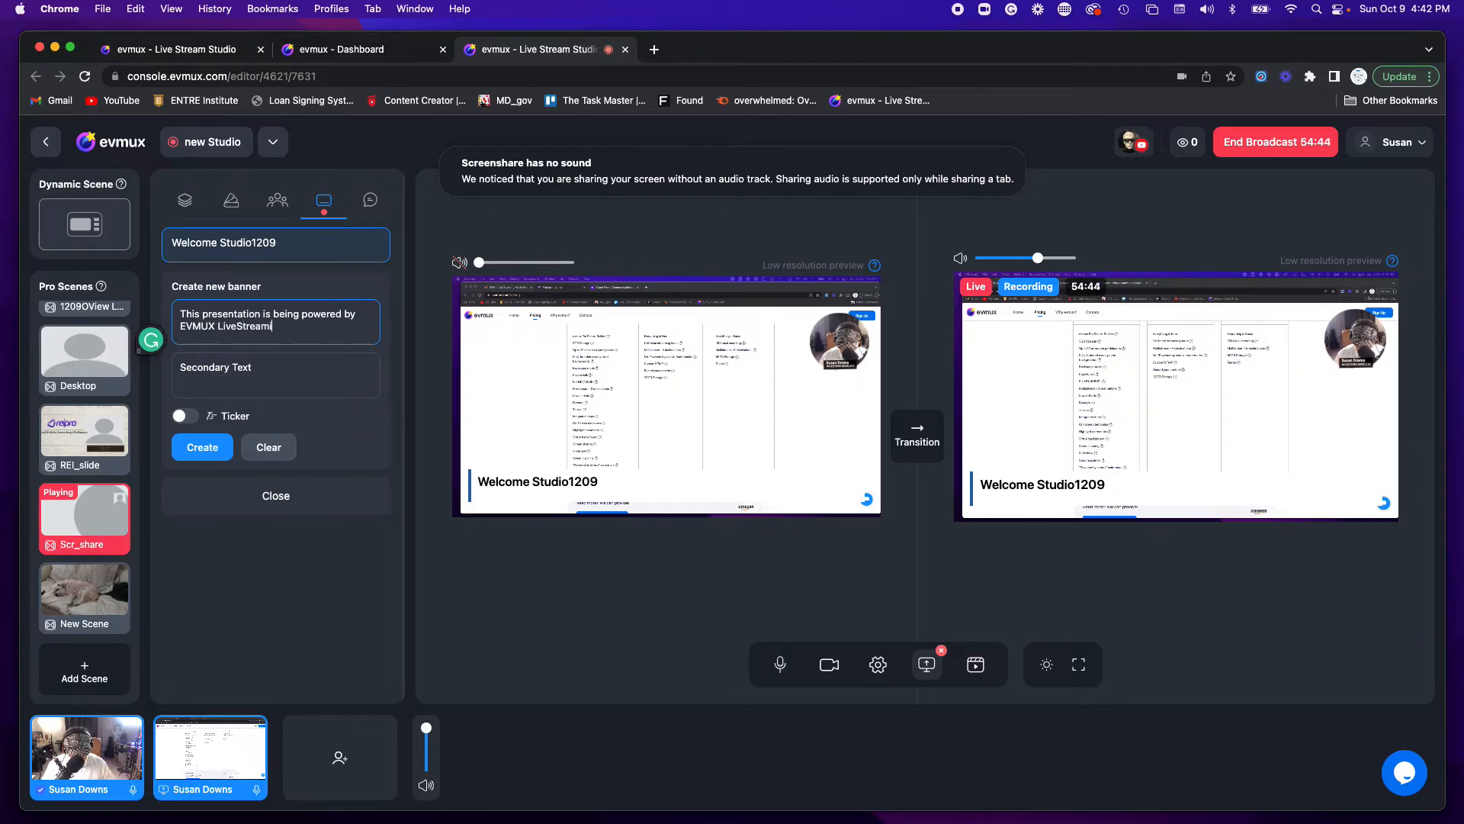
pyautogui.write('ng')
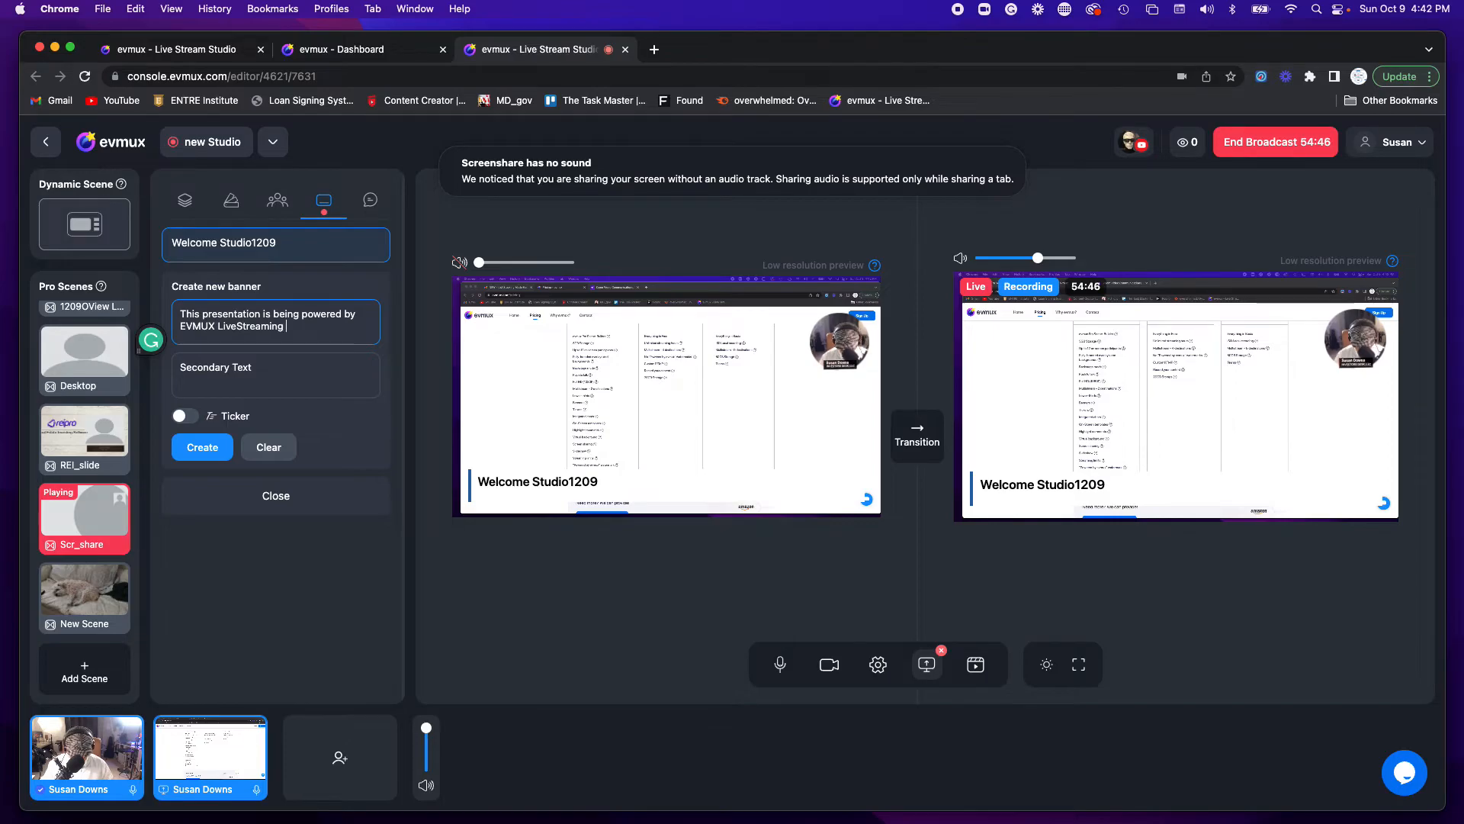
pyautogui.write(' Software')
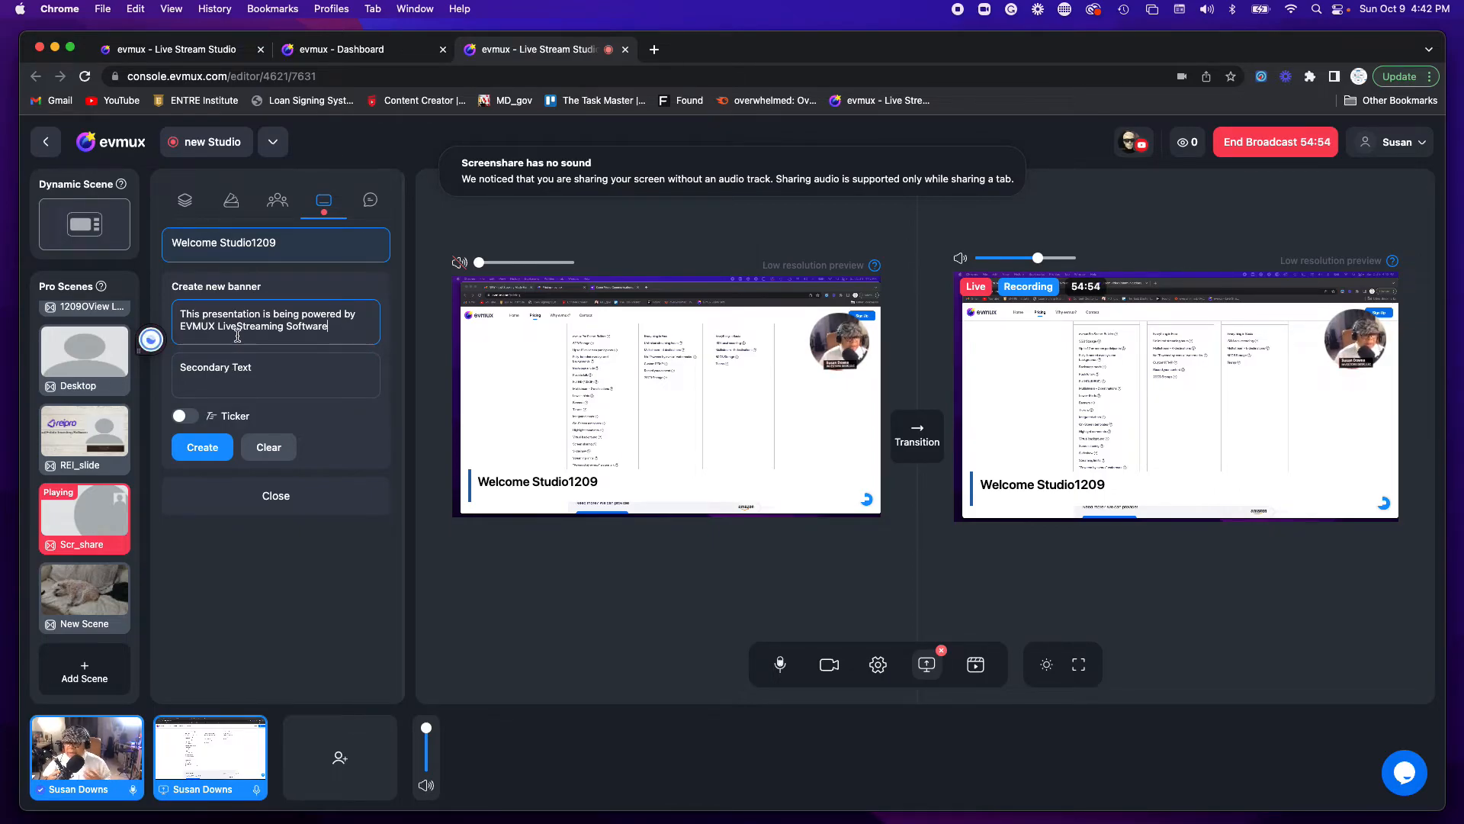
pyautogui.click(202, 448)
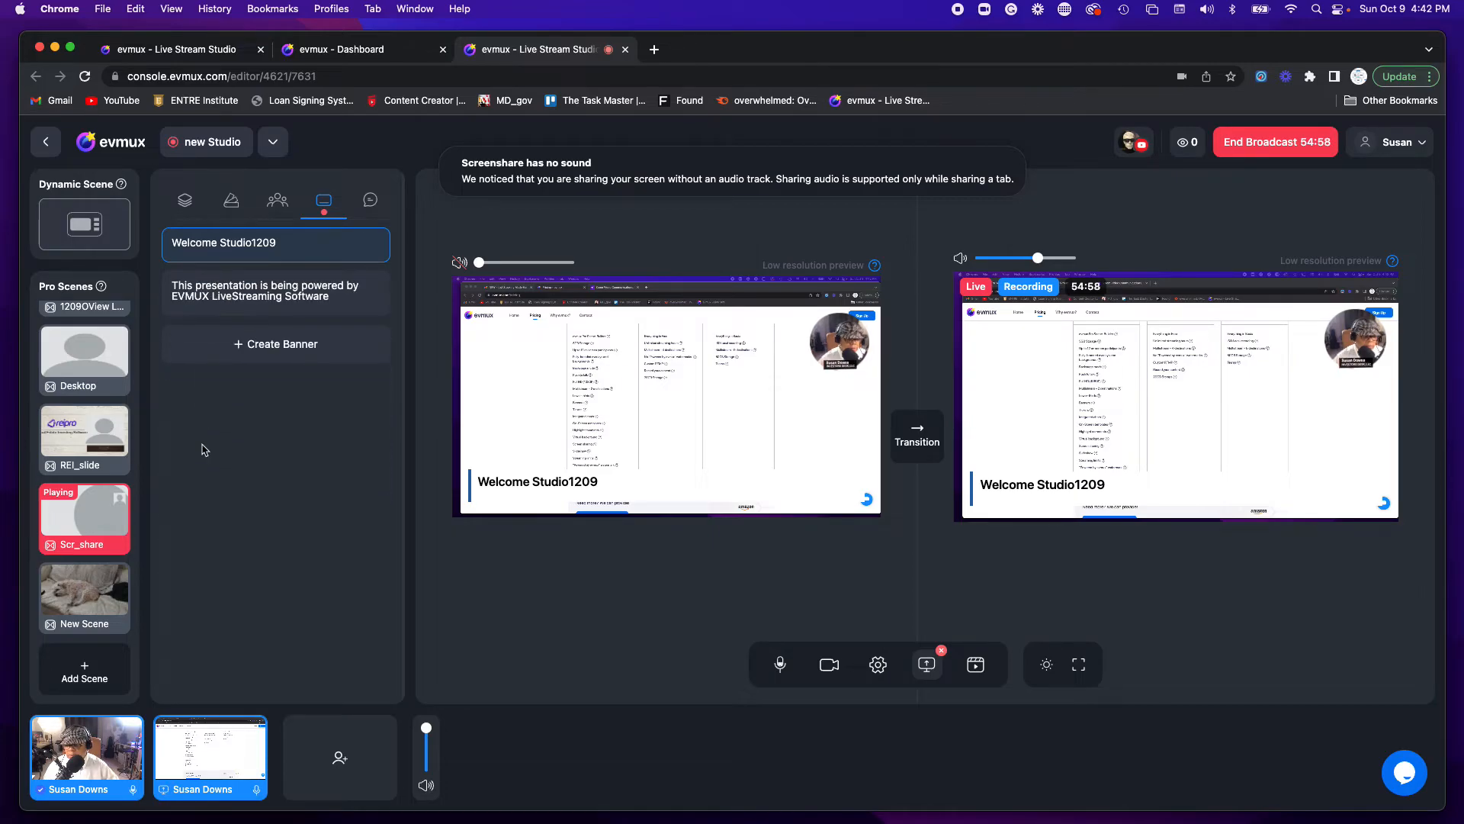
# Show the EVMUX LiveStreaming Software banner, change it into a ticker, and display the ticker on the broadcast
pyautogui.click(310, 303)
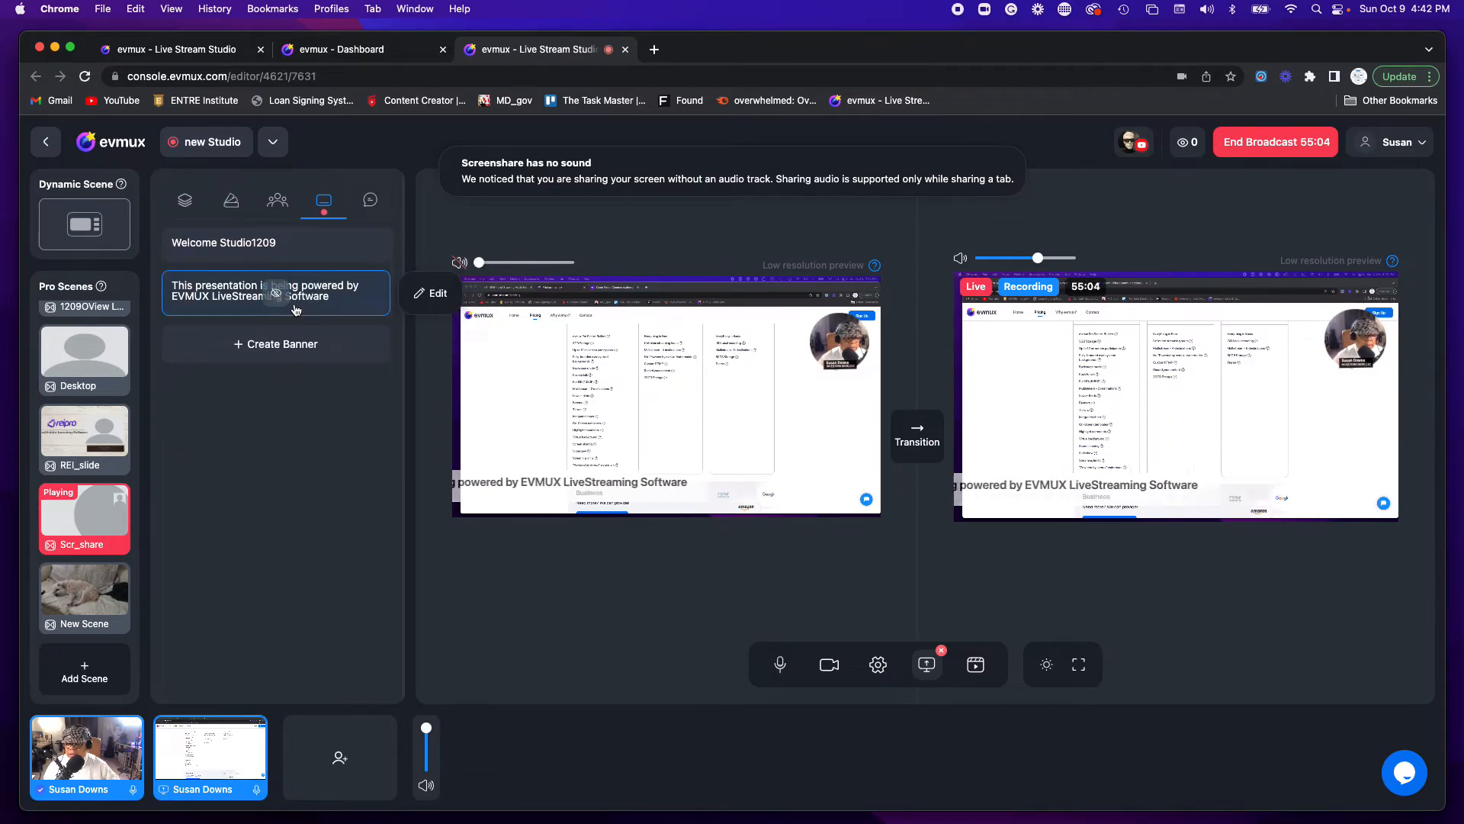
pyautogui.click(426, 295)
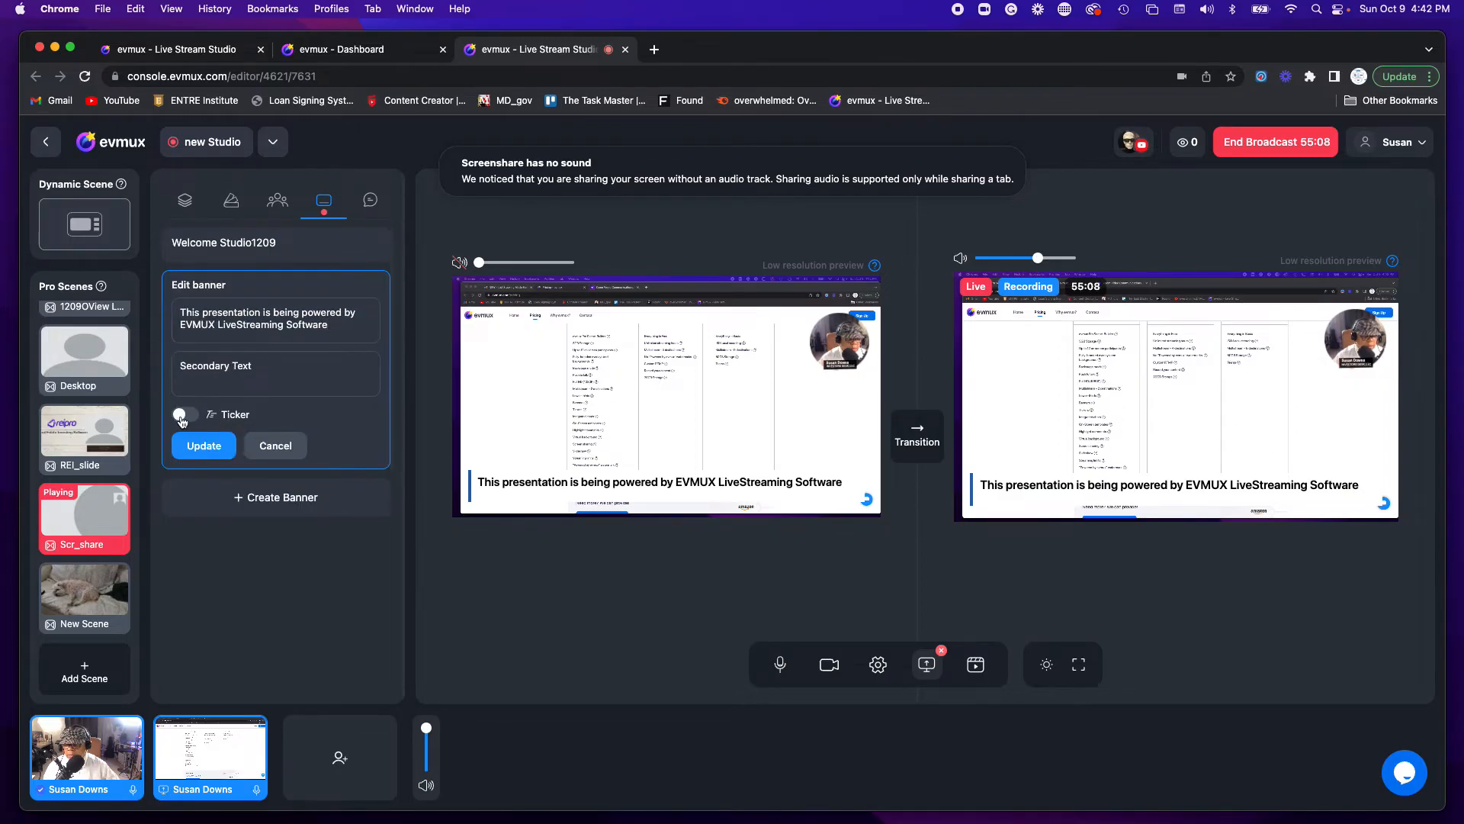
pyautogui.click(205, 449)
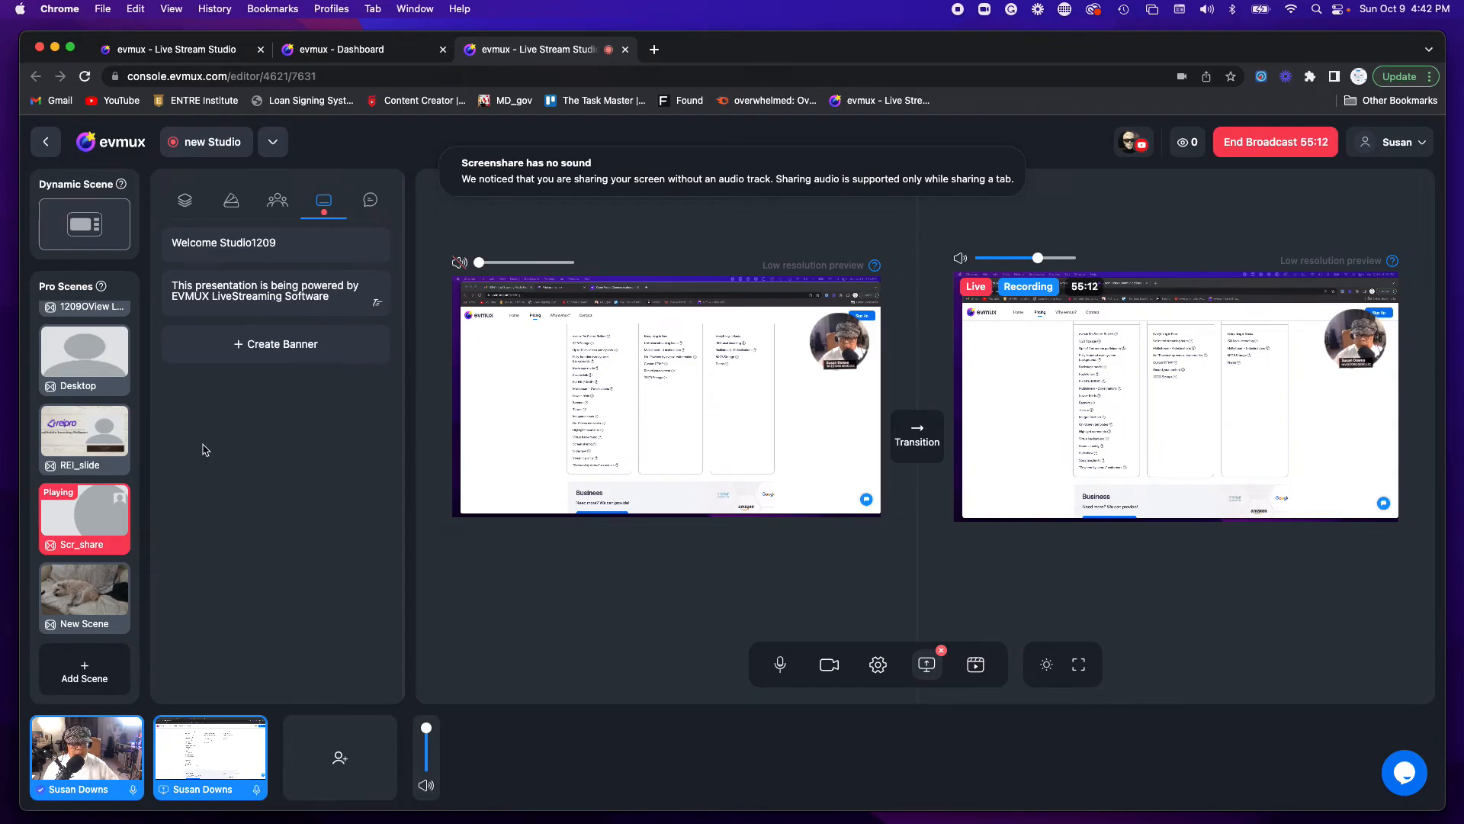
pyautogui.click(252, 296)
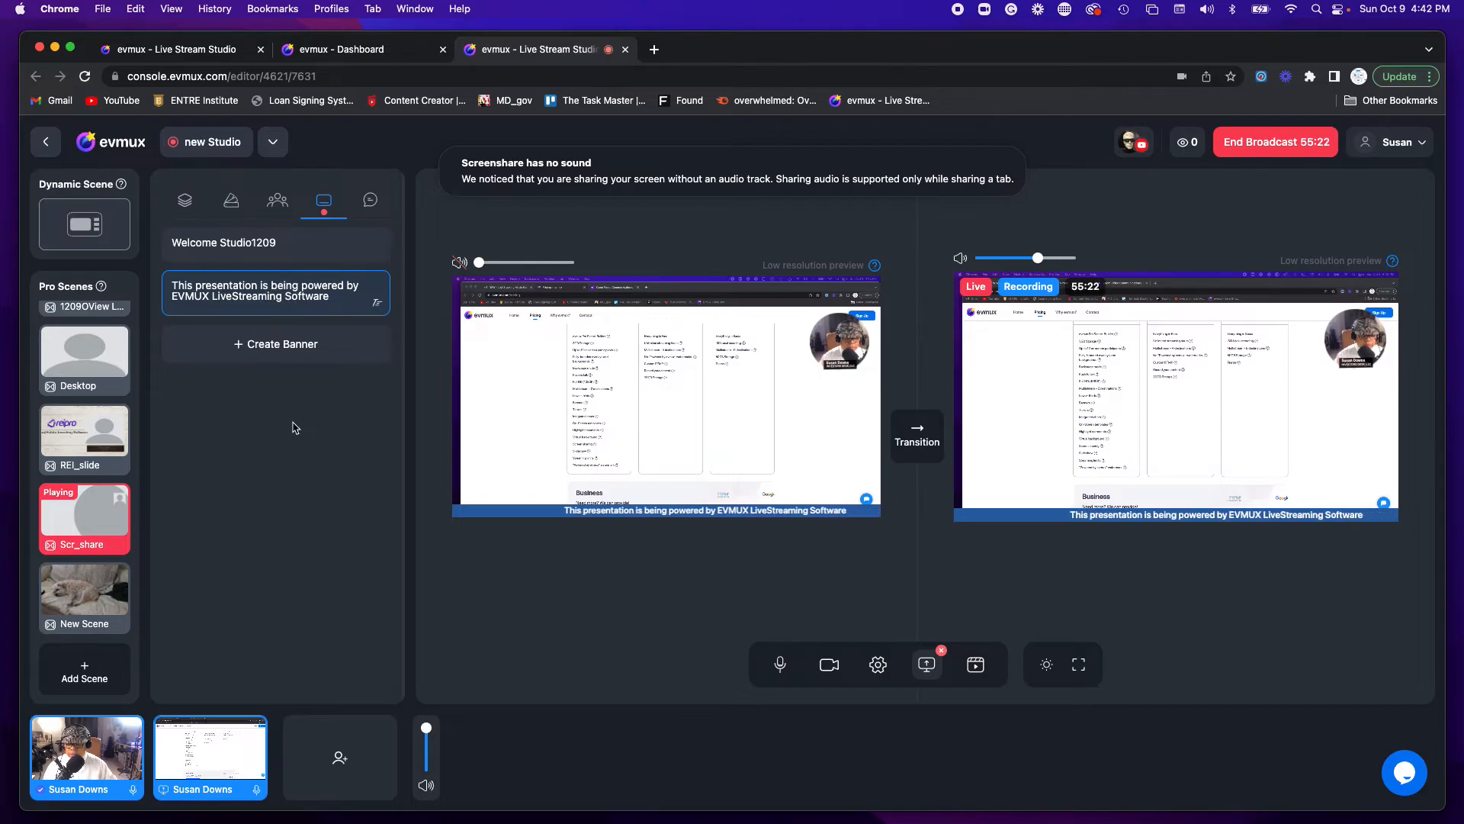
pyautogui.click(228, 203)
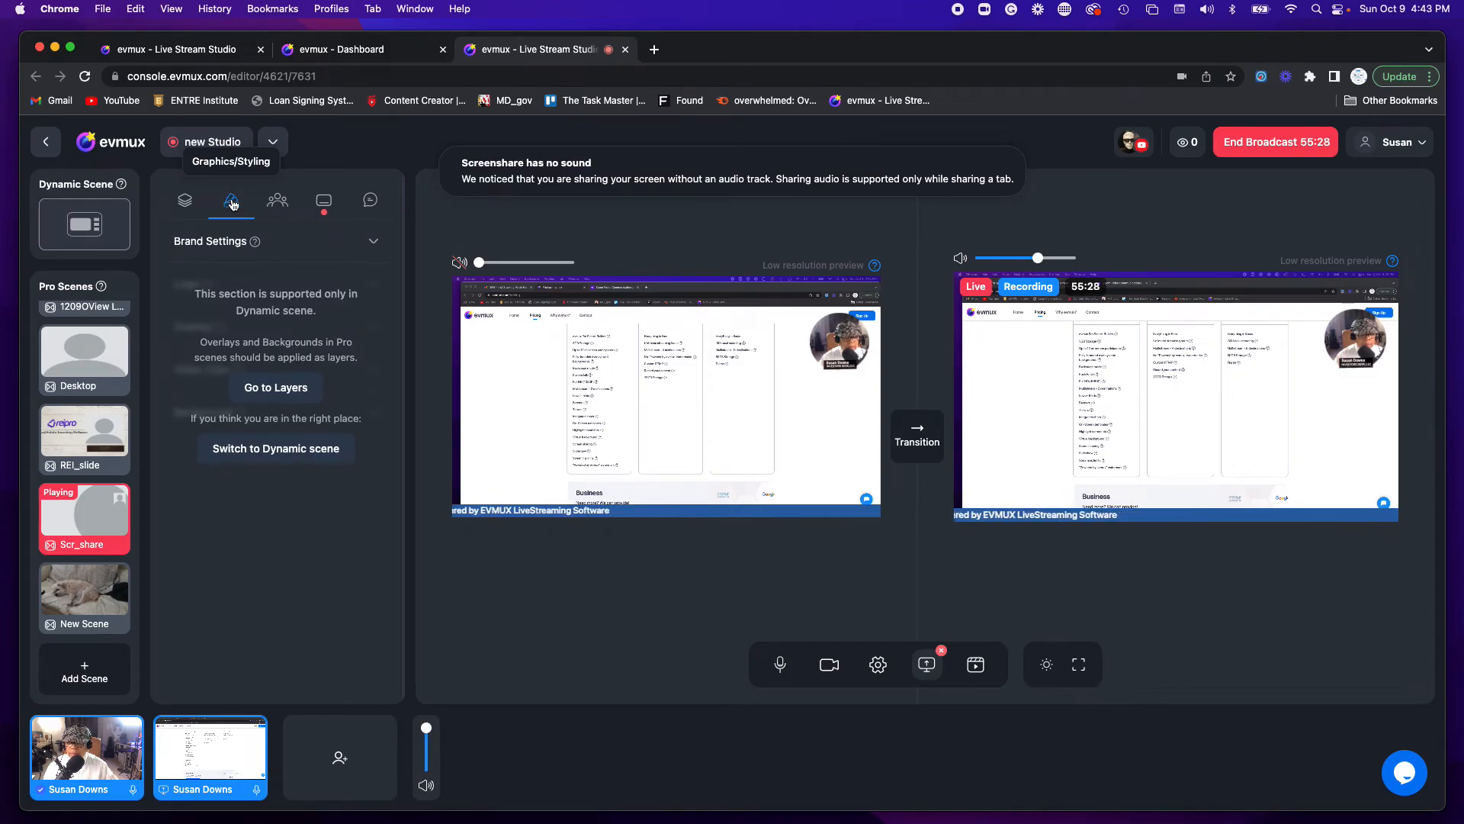
pyautogui.click(183, 202)
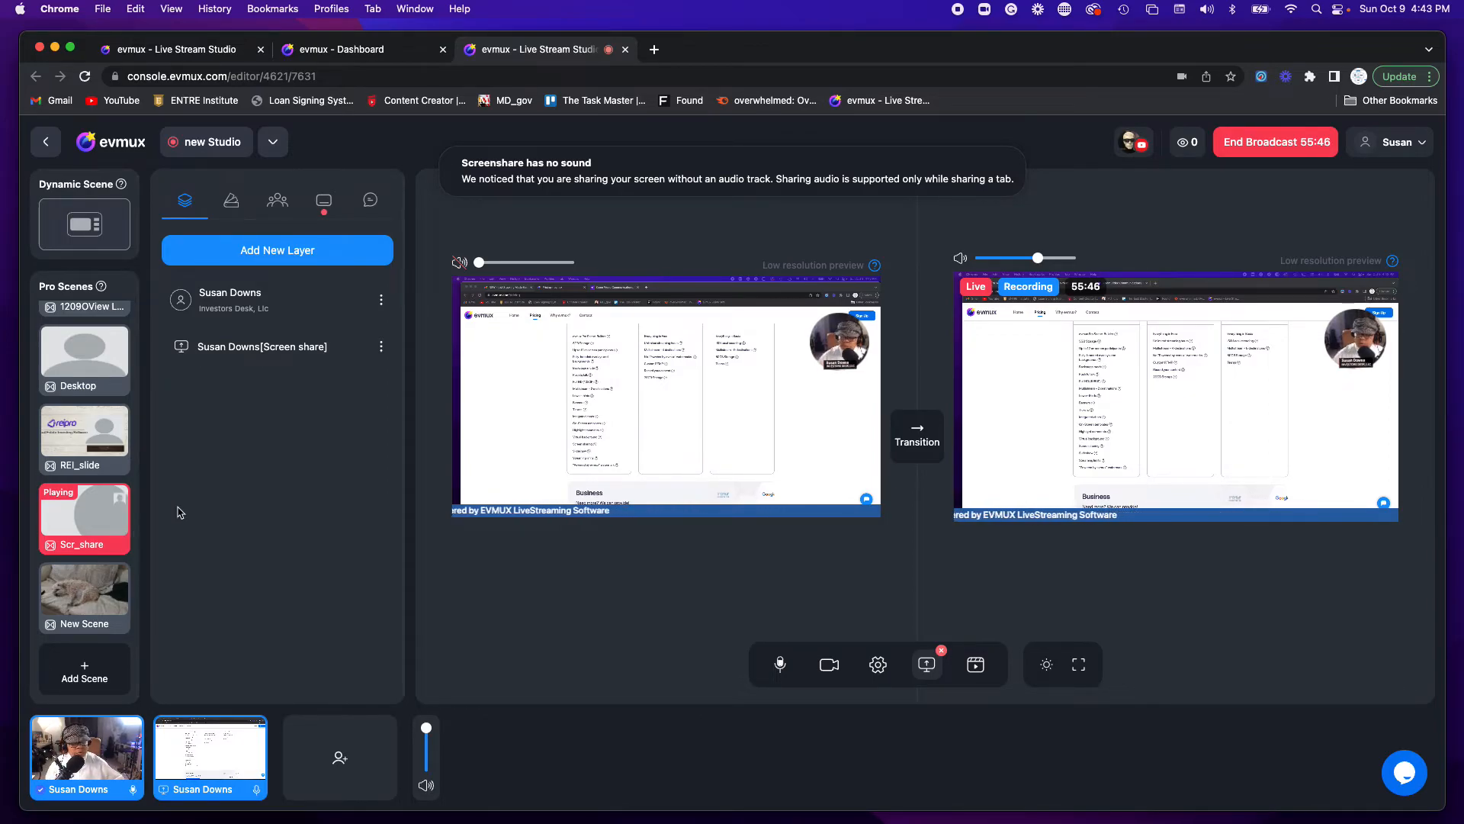
pyautogui.moveTo(991, 432)
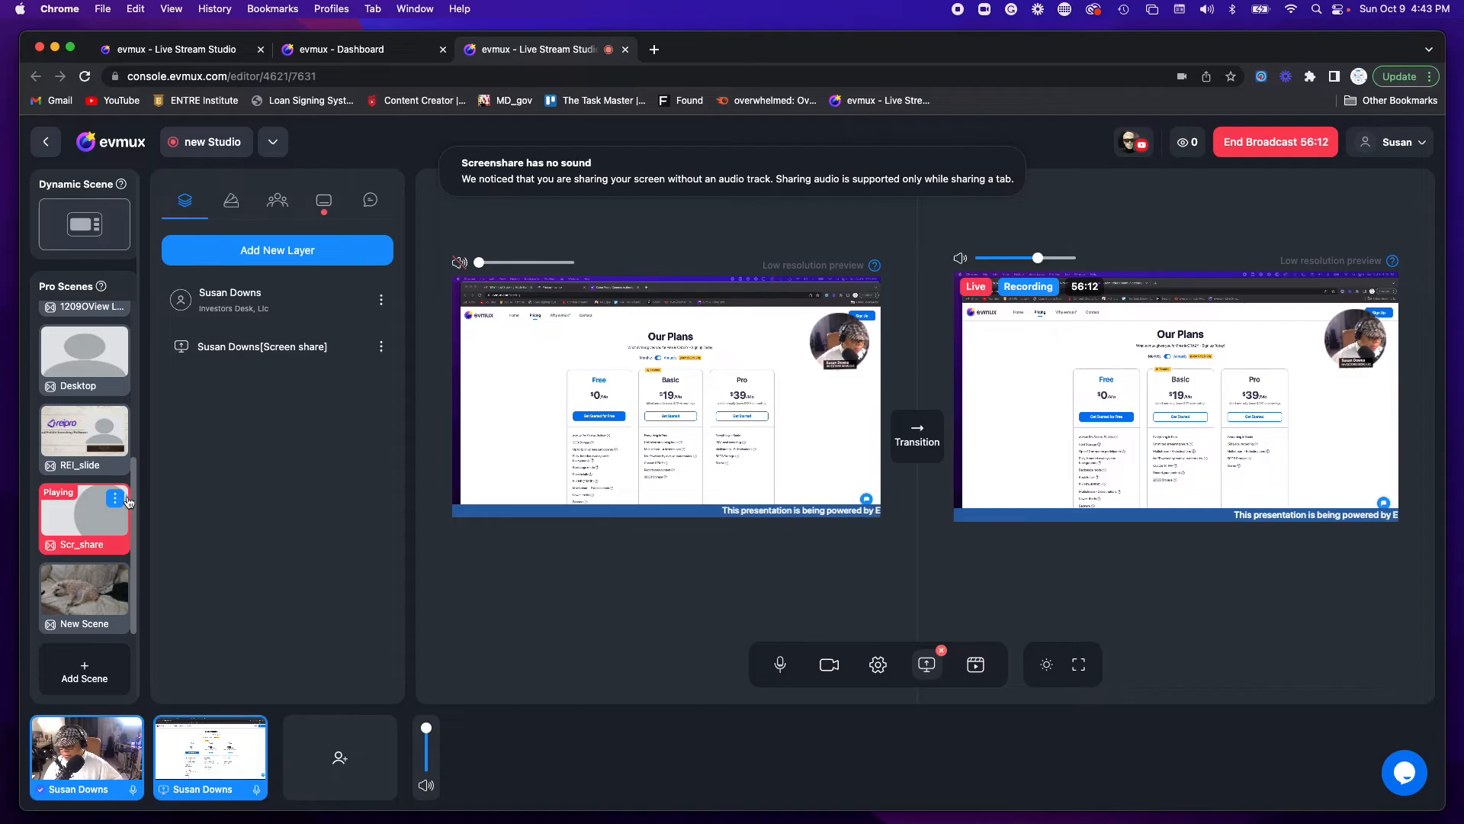
# Set the Scr_share scene's transition to the system stinger with the evmux star logo and save its cue point
pyautogui.click(115, 498)
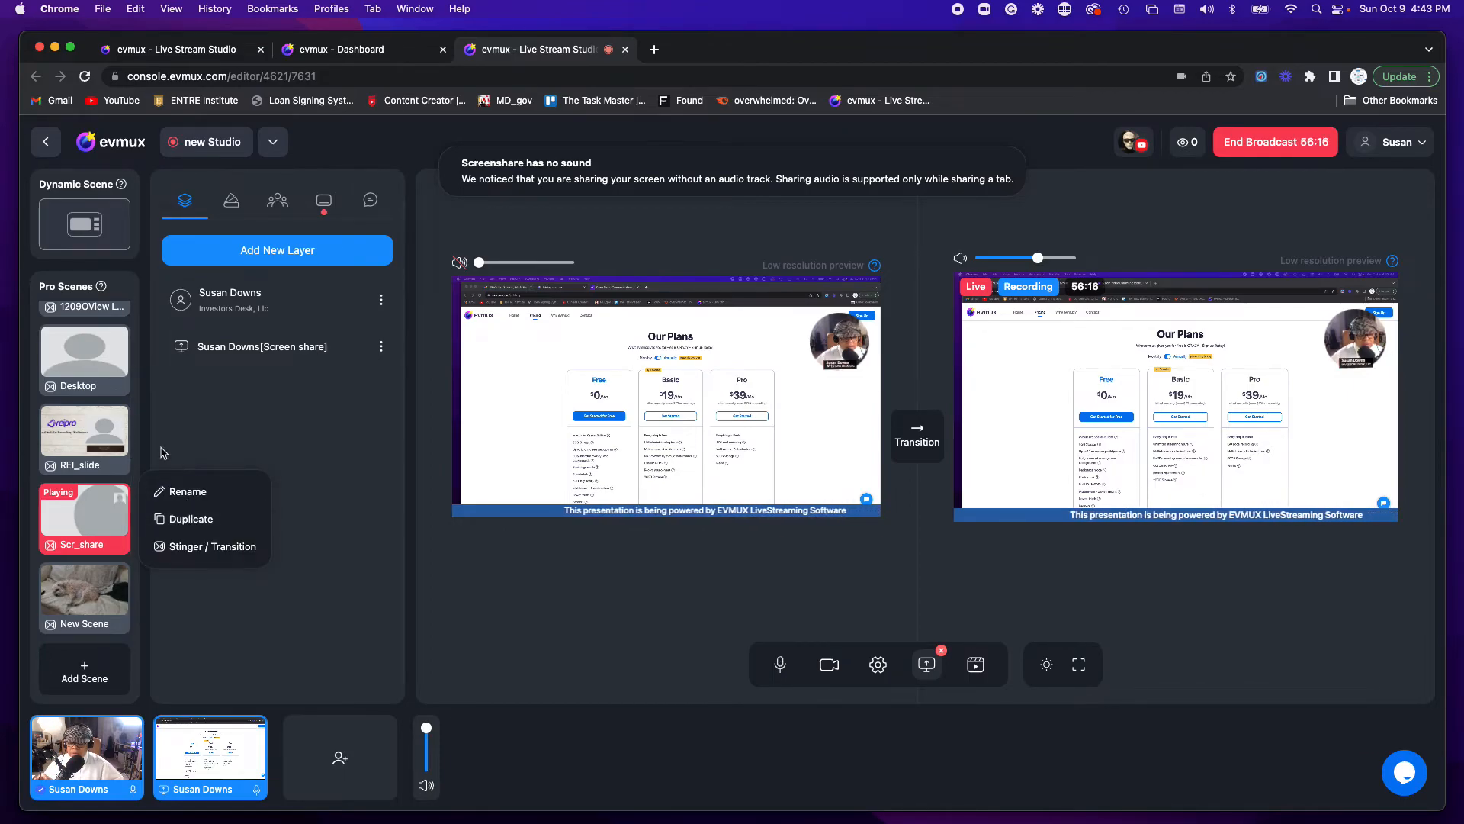
pyautogui.click(177, 548)
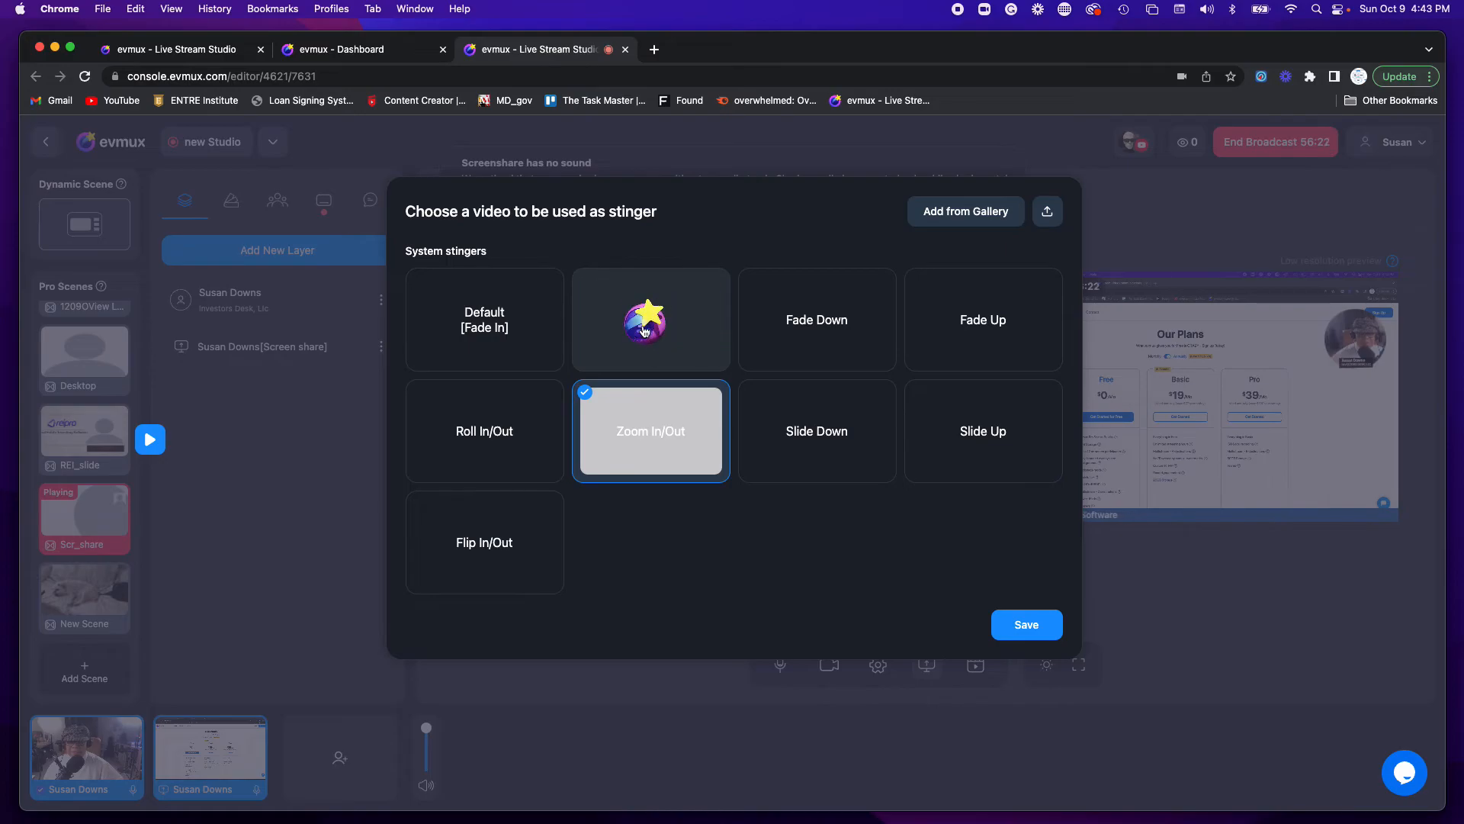
pyautogui.click(644, 330)
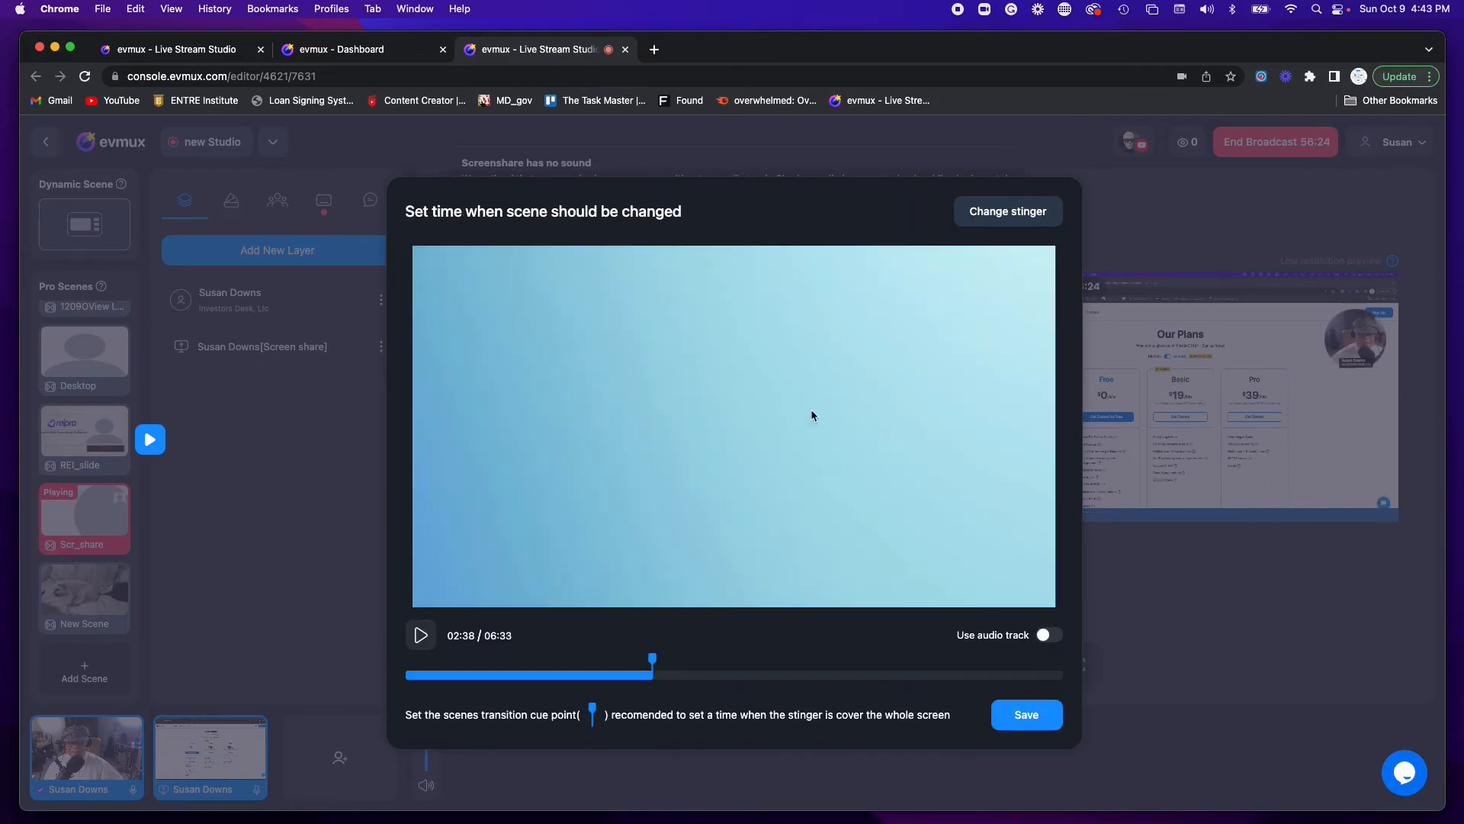
pyautogui.click(1029, 720)
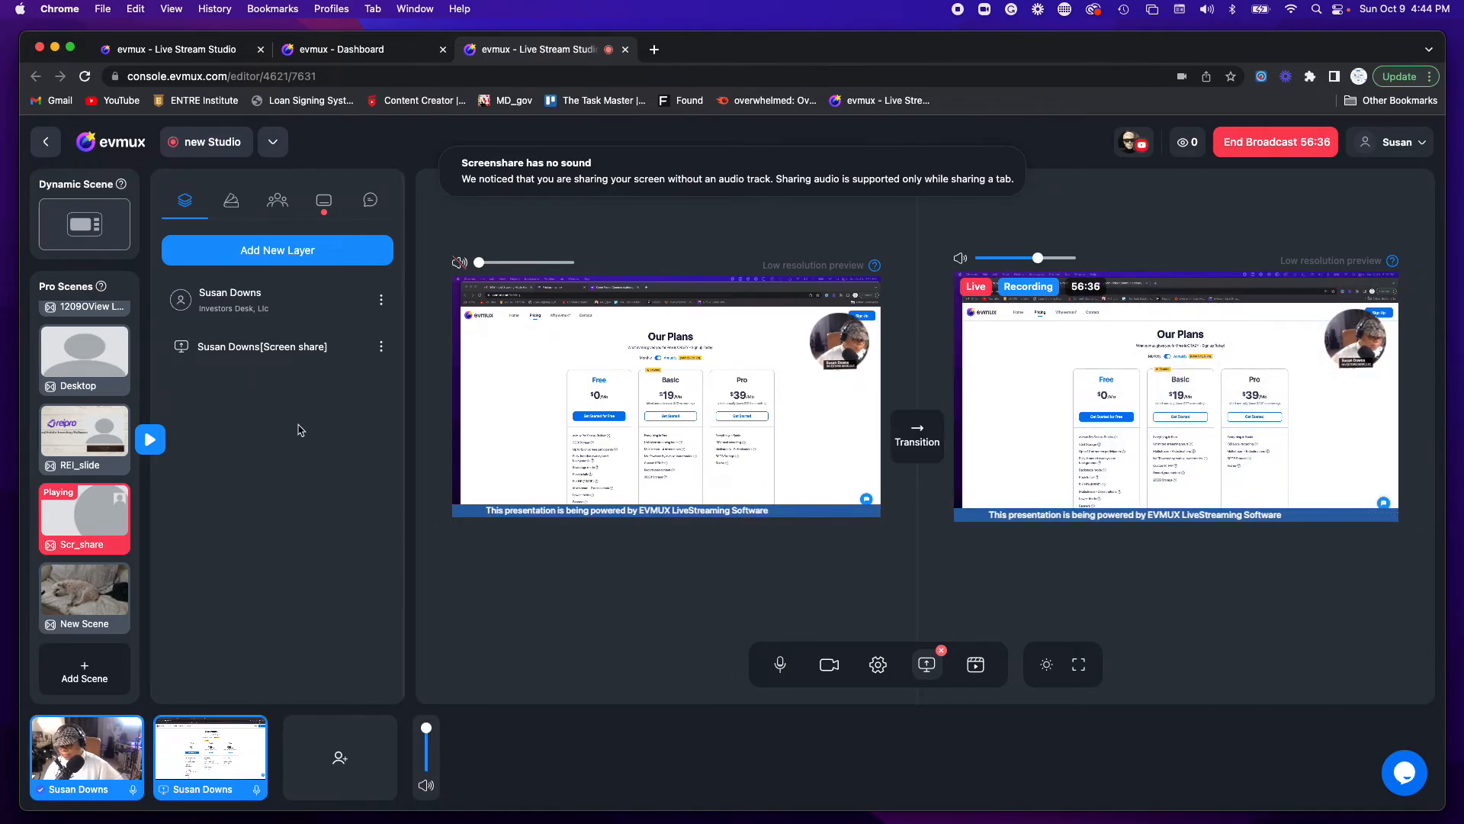
# Transition the Desktop scene to live, and bring the Scr_share scene back live to test its new stinger
pyautogui.click(98, 364)
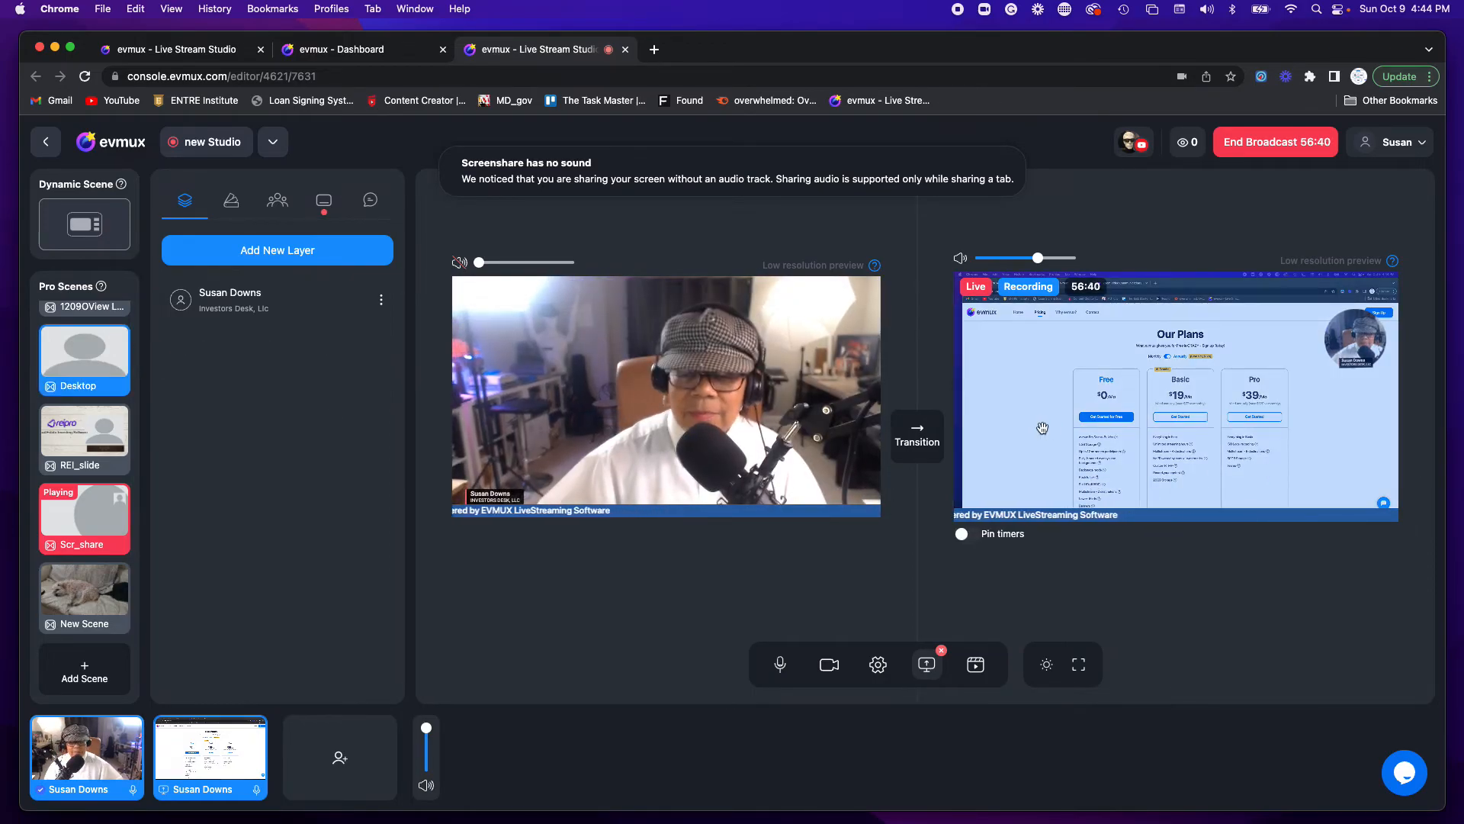
pyautogui.click(909, 442)
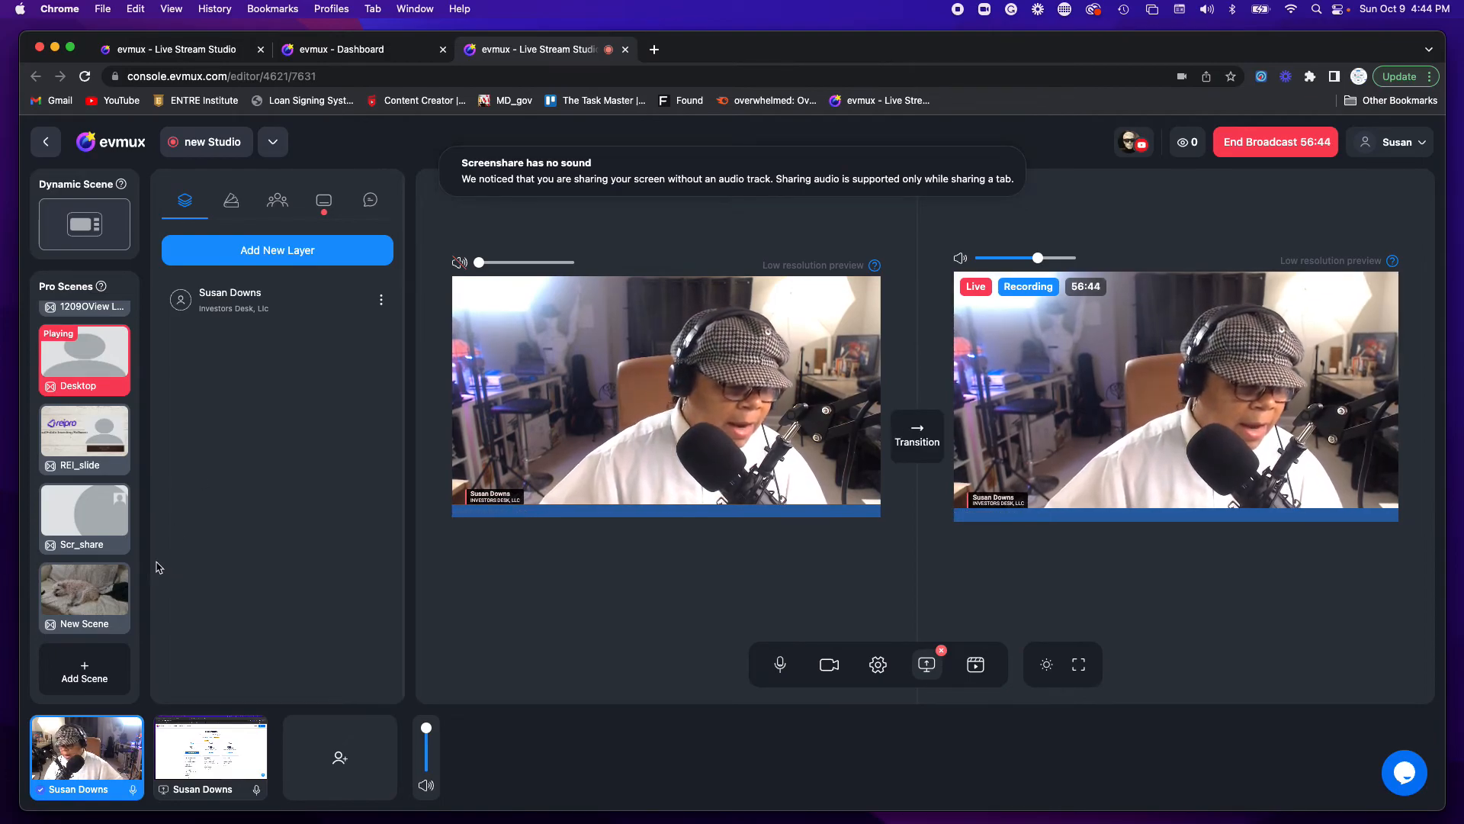
pyautogui.moveTo(89, 527)
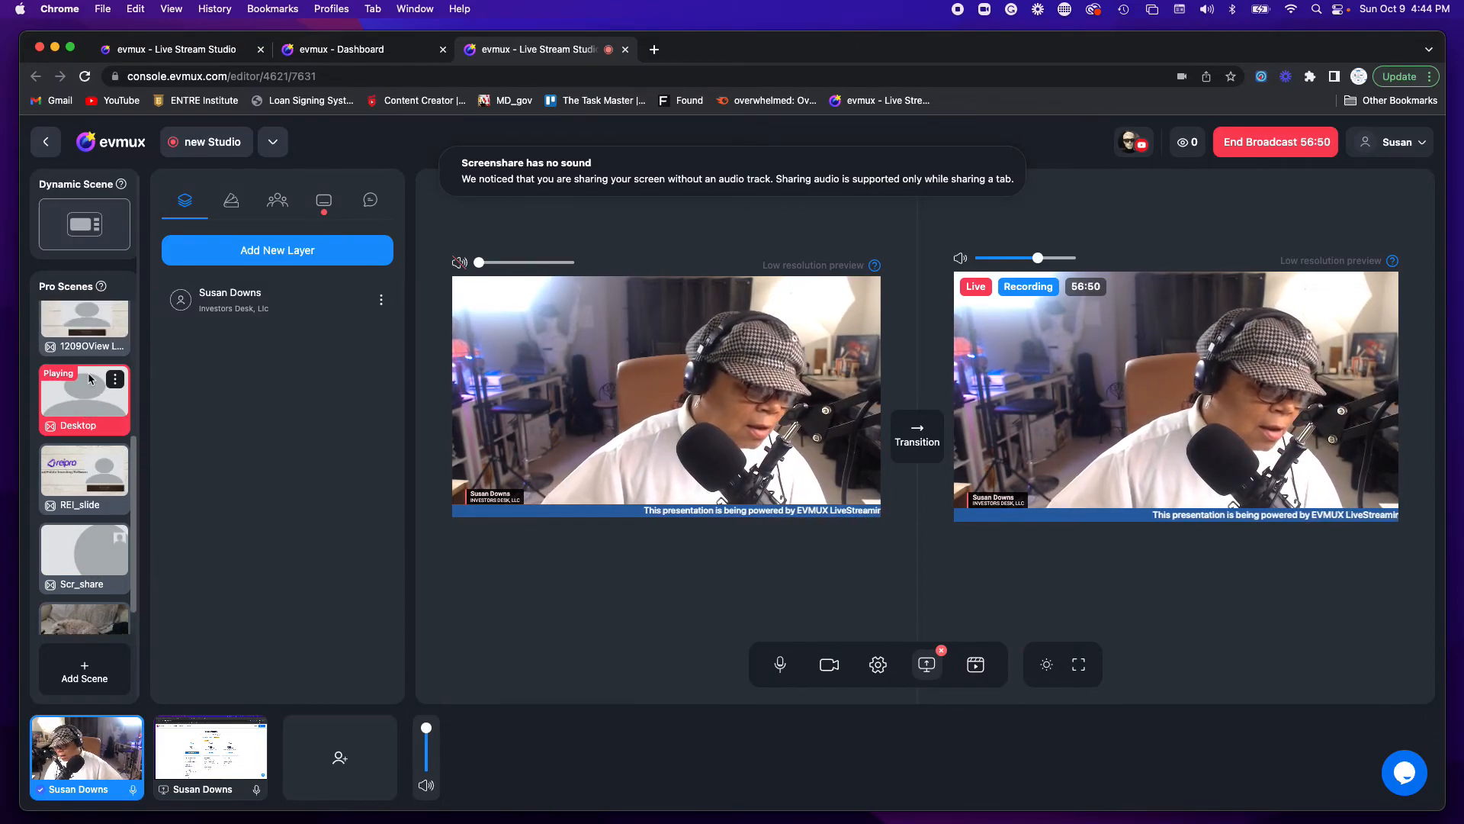
pyautogui.scroll(3, 89, 373)
pyautogui.scroll(3, 88, 373)
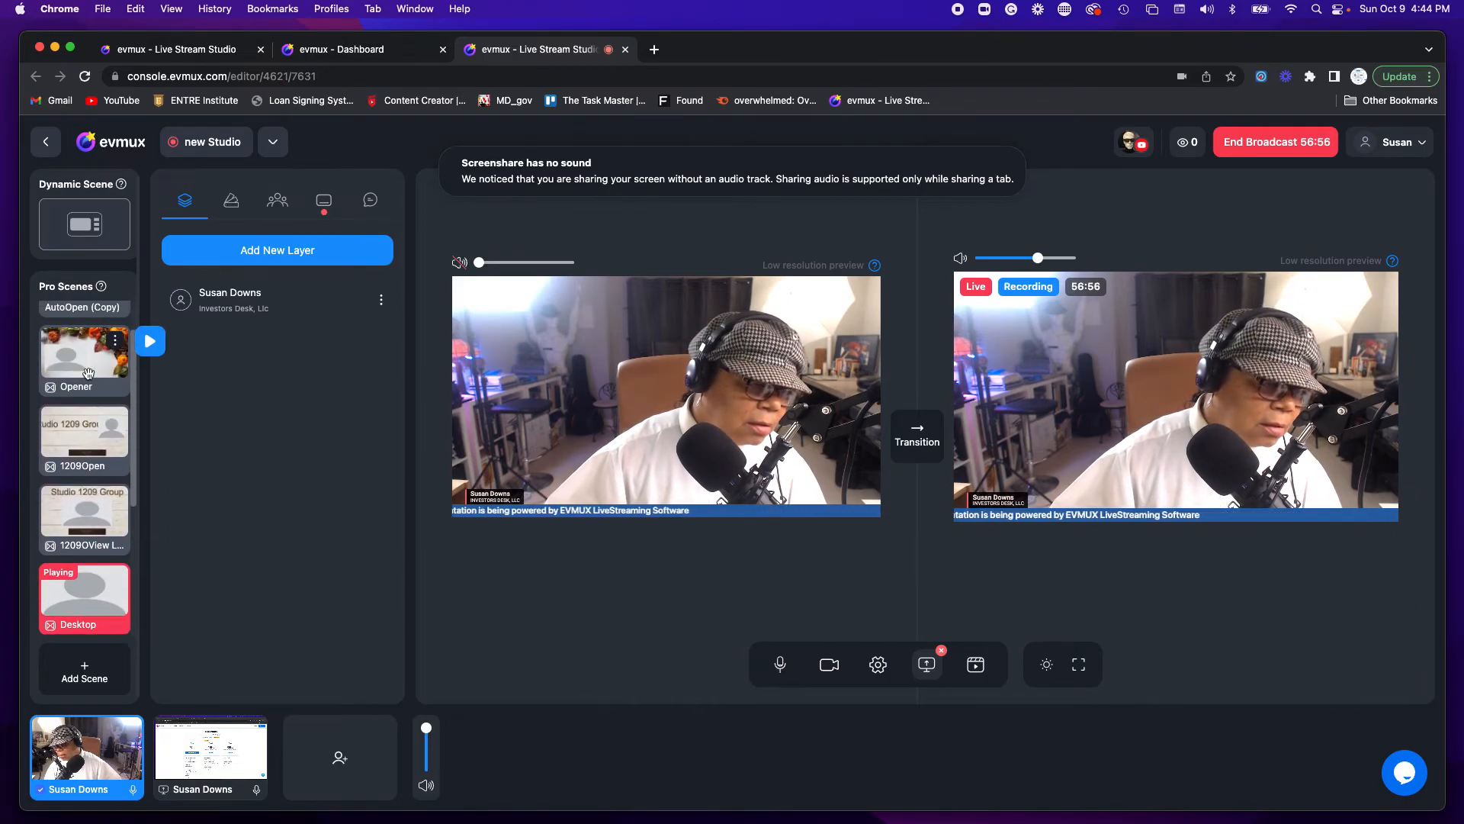
pyautogui.scroll(-1, 88, 373)
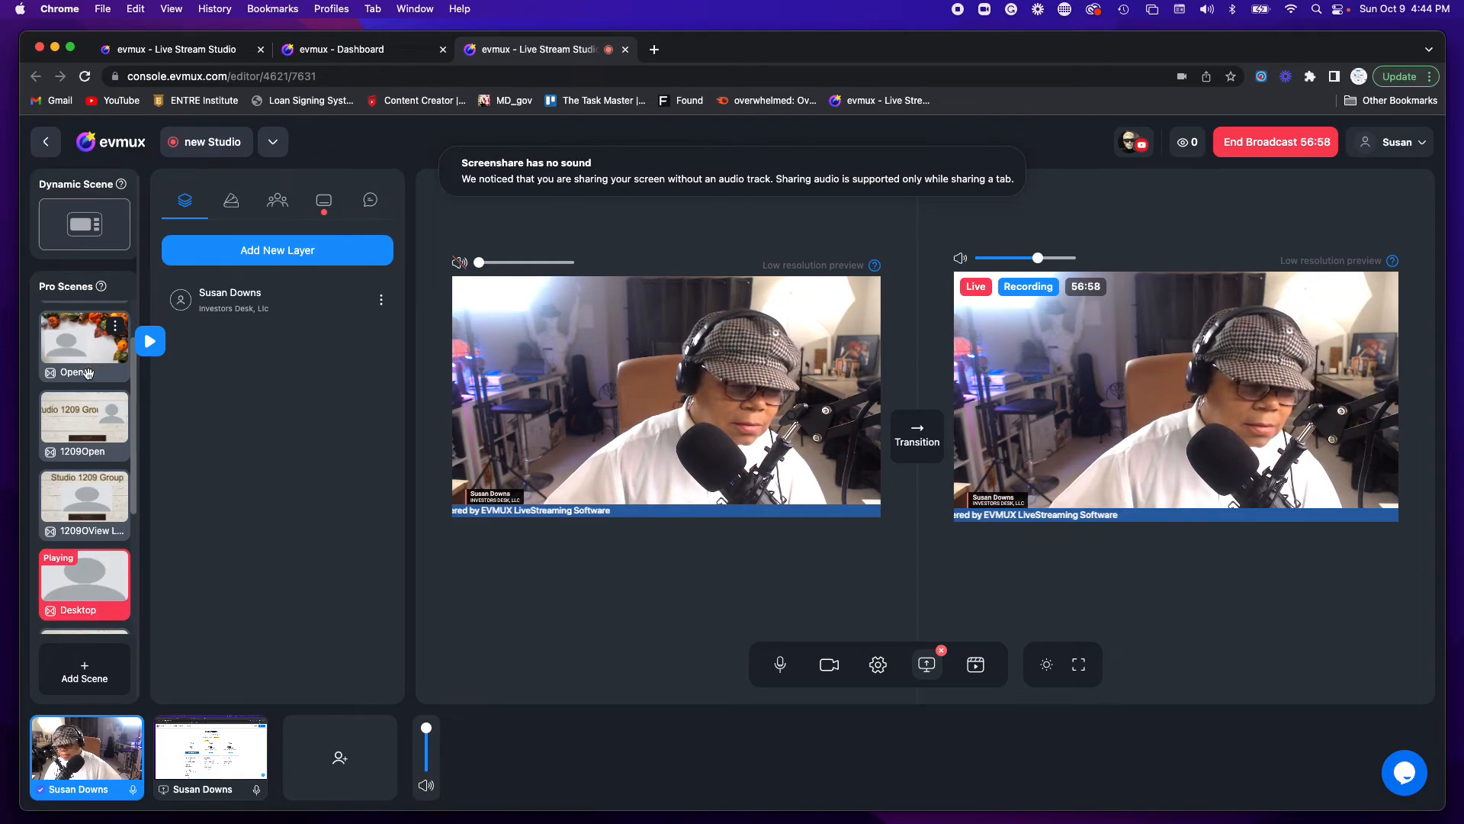
pyautogui.scroll(-2, 88, 373)
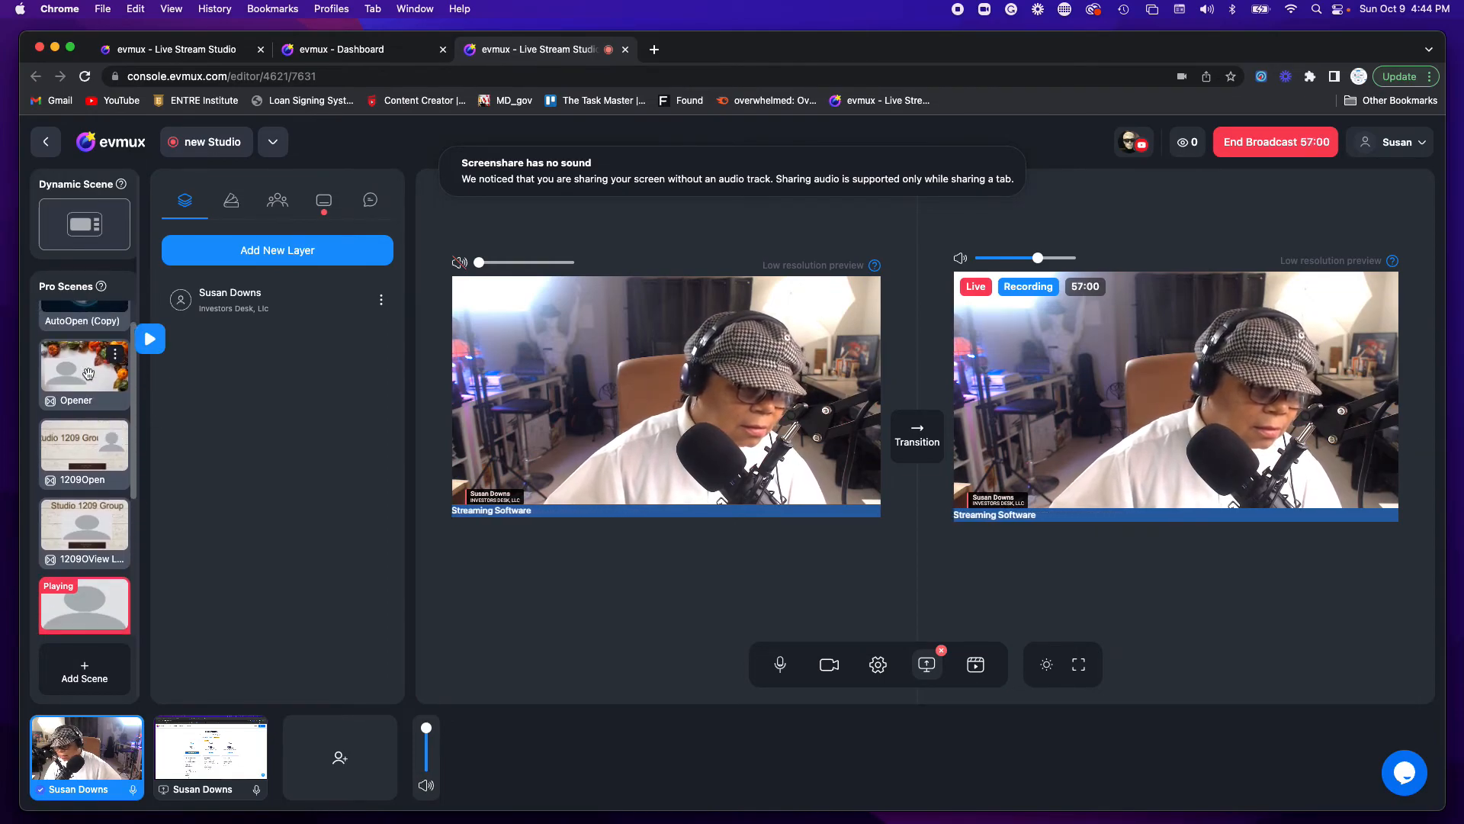
pyautogui.scroll(-5, 86, 392)
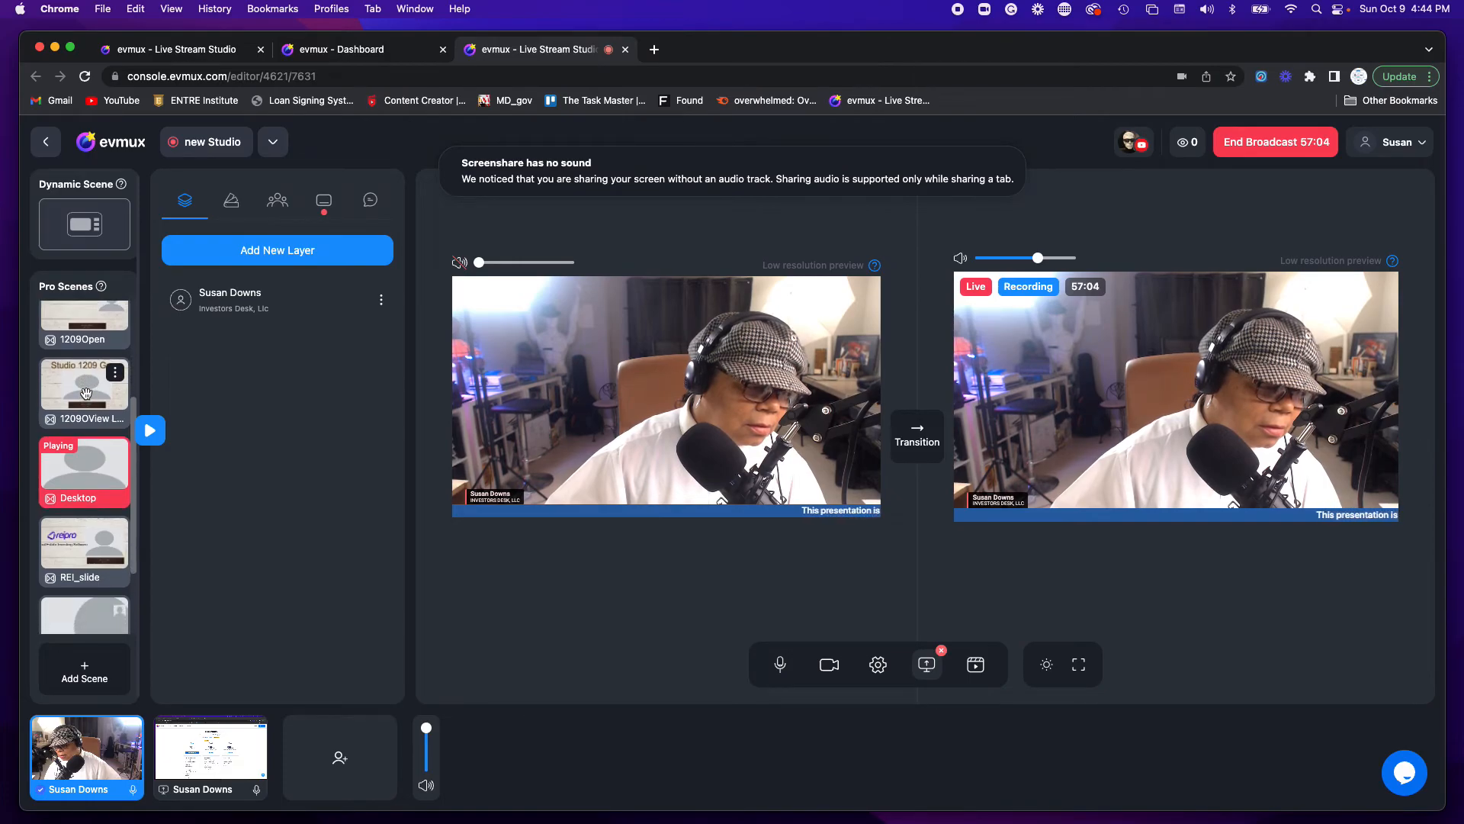
pyautogui.scroll(-7, 86, 393)
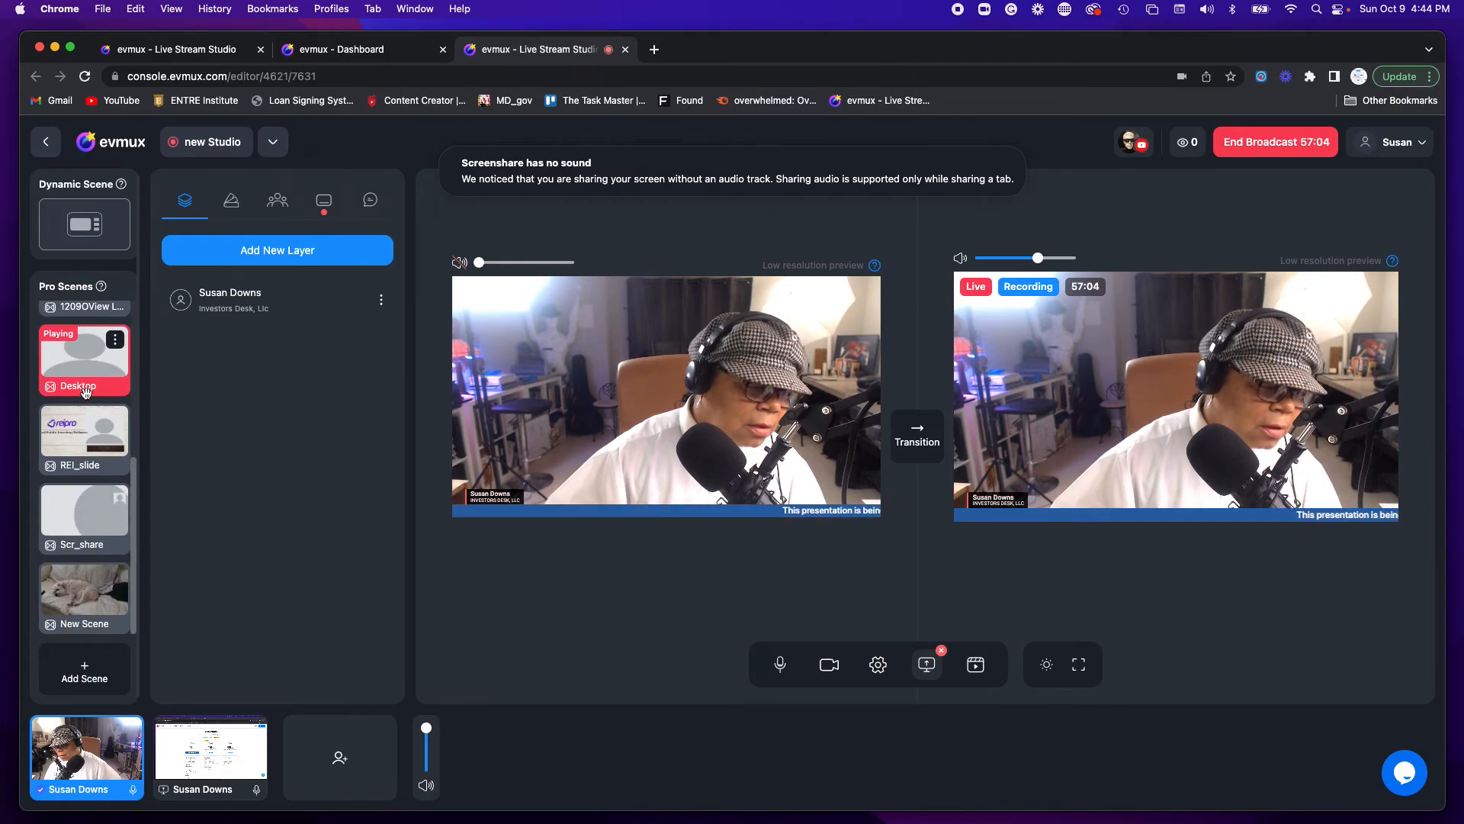
pyautogui.click(61, 520)
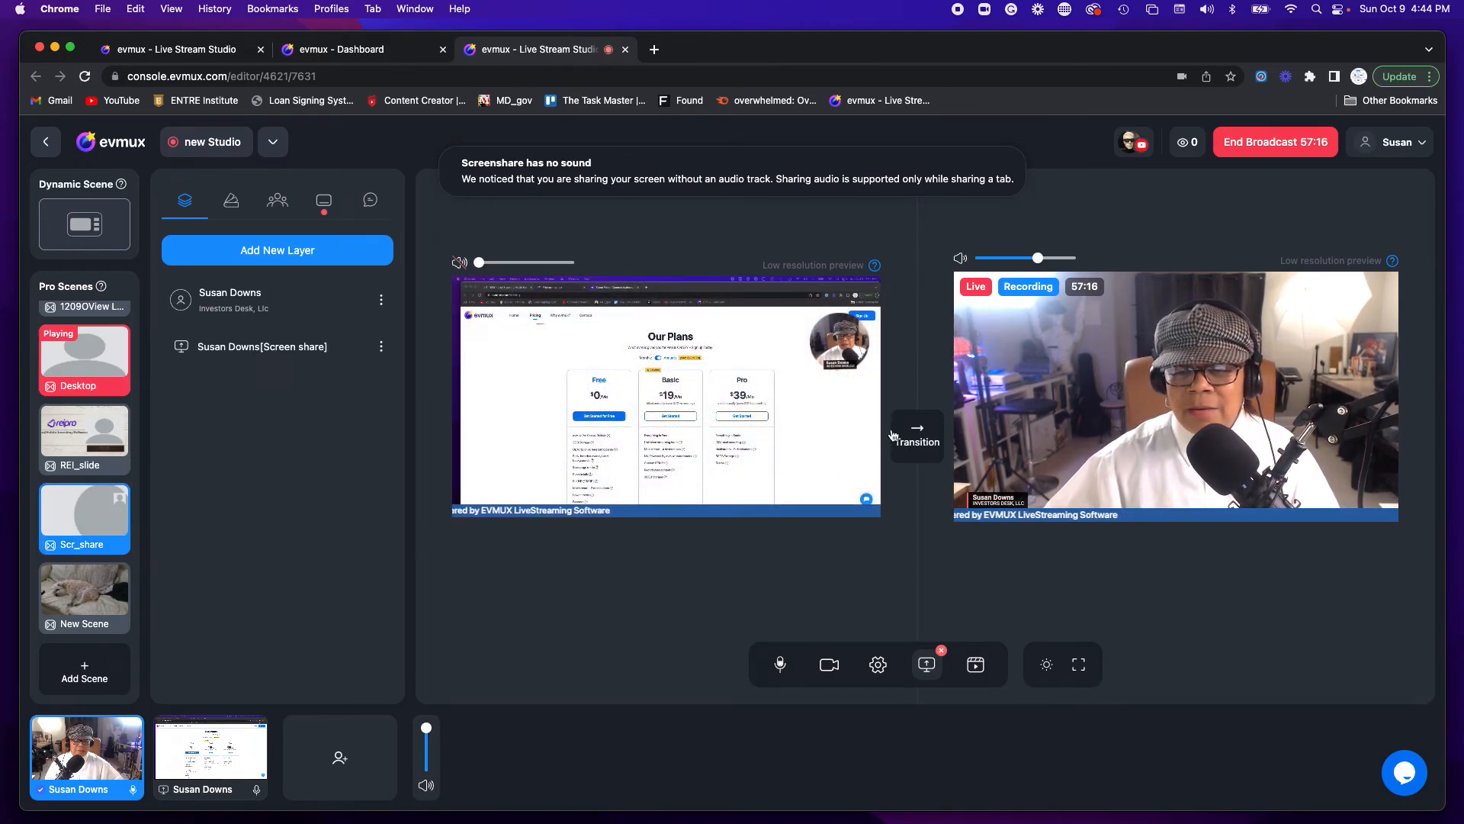
pyautogui.click(913, 440)
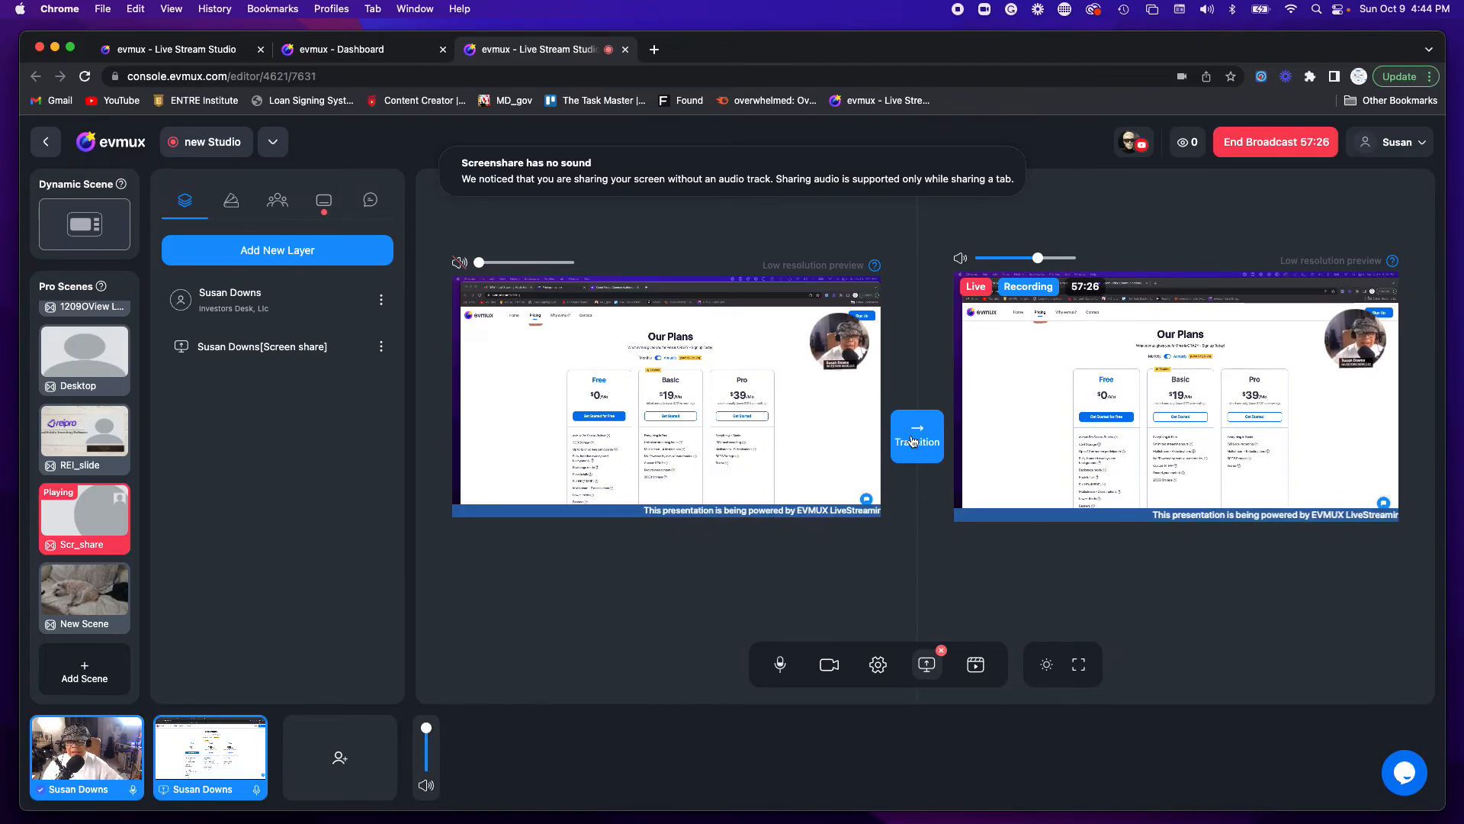
# Transition the broadcast from Scr_share back to the Desktop scene
pyautogui.click(87, 365)
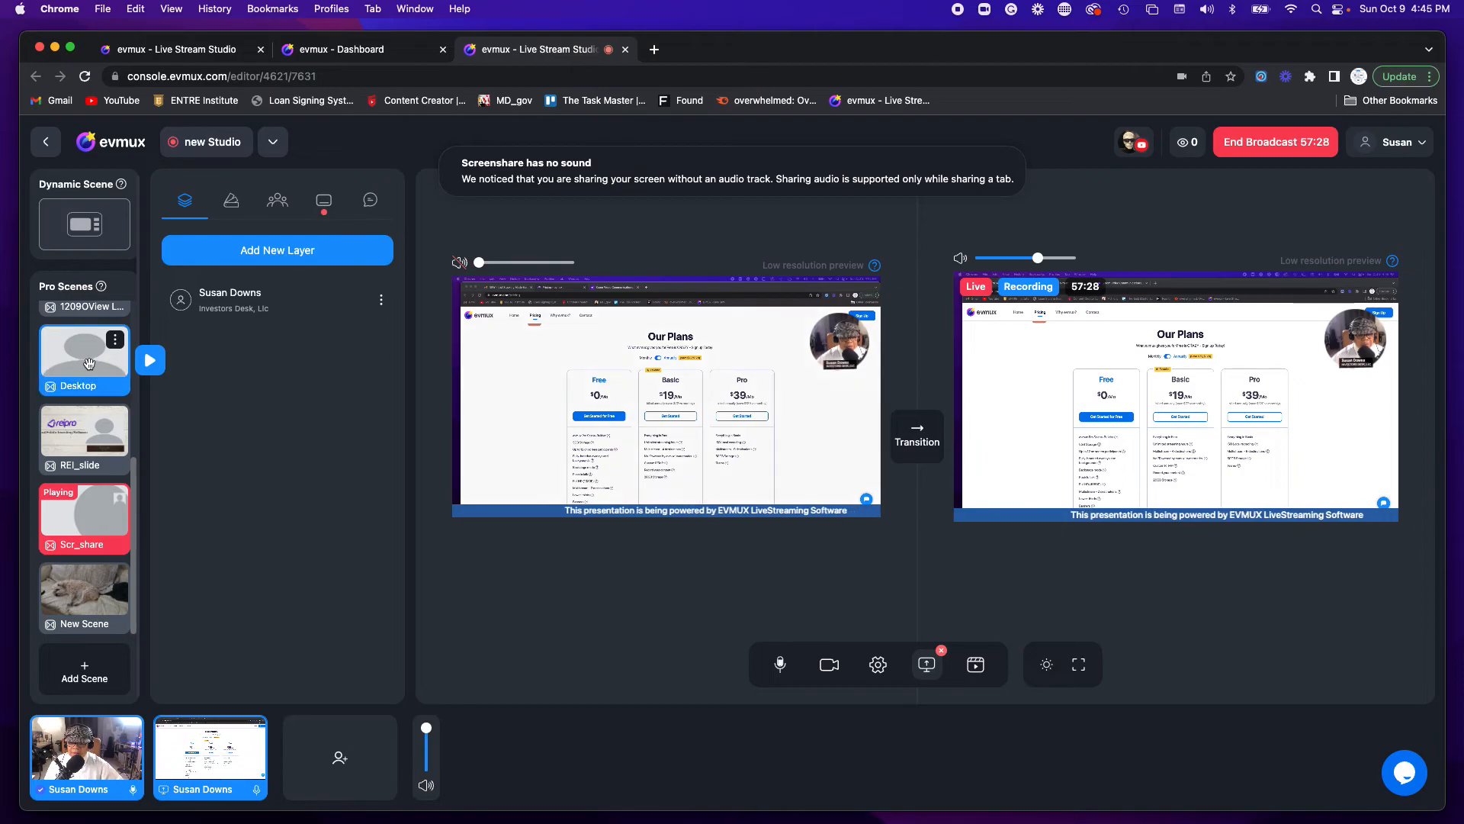
pyautogui.click(922, 442)
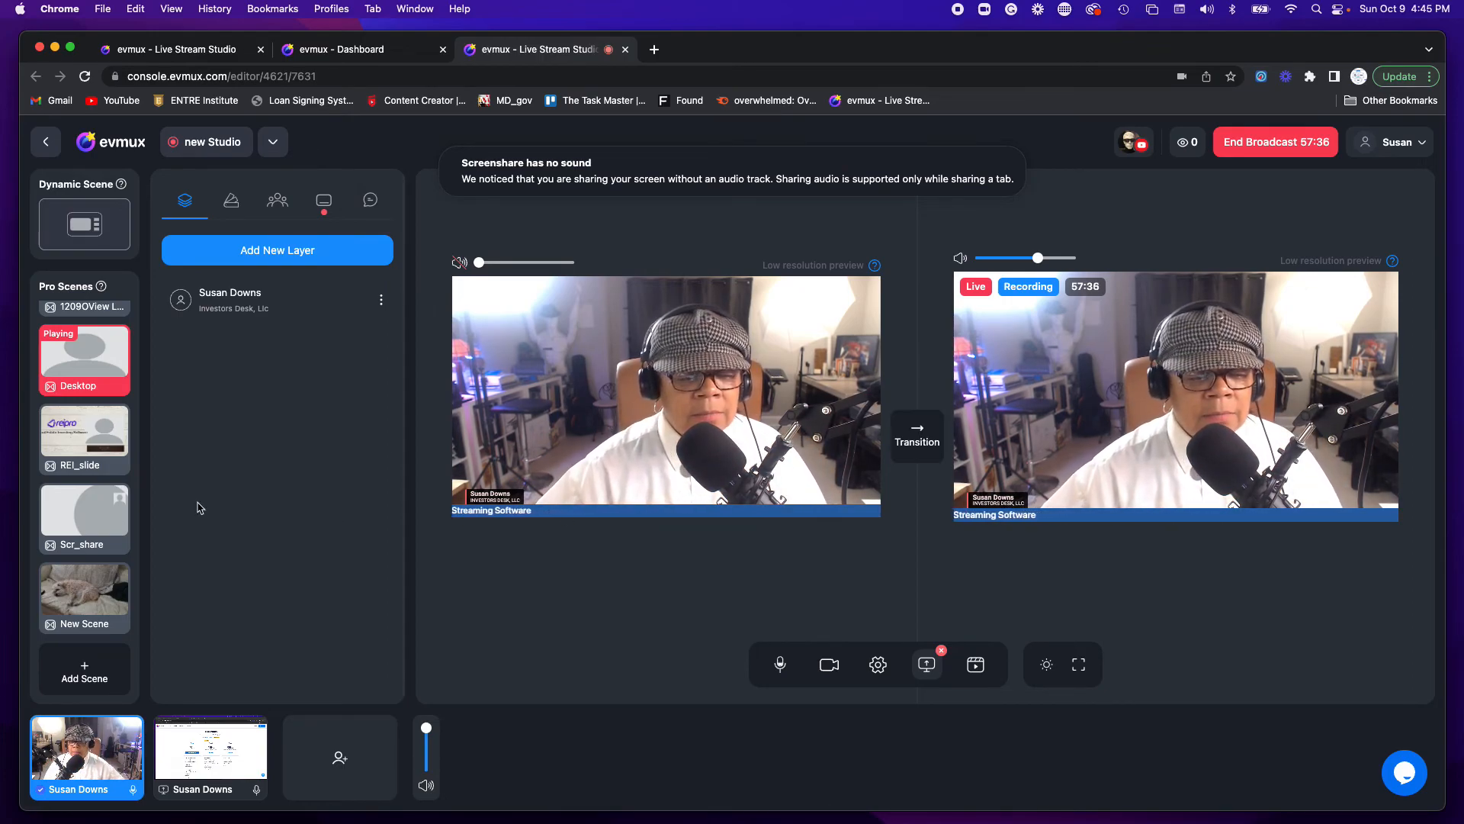
pyautogui.moveTo(82, 520)
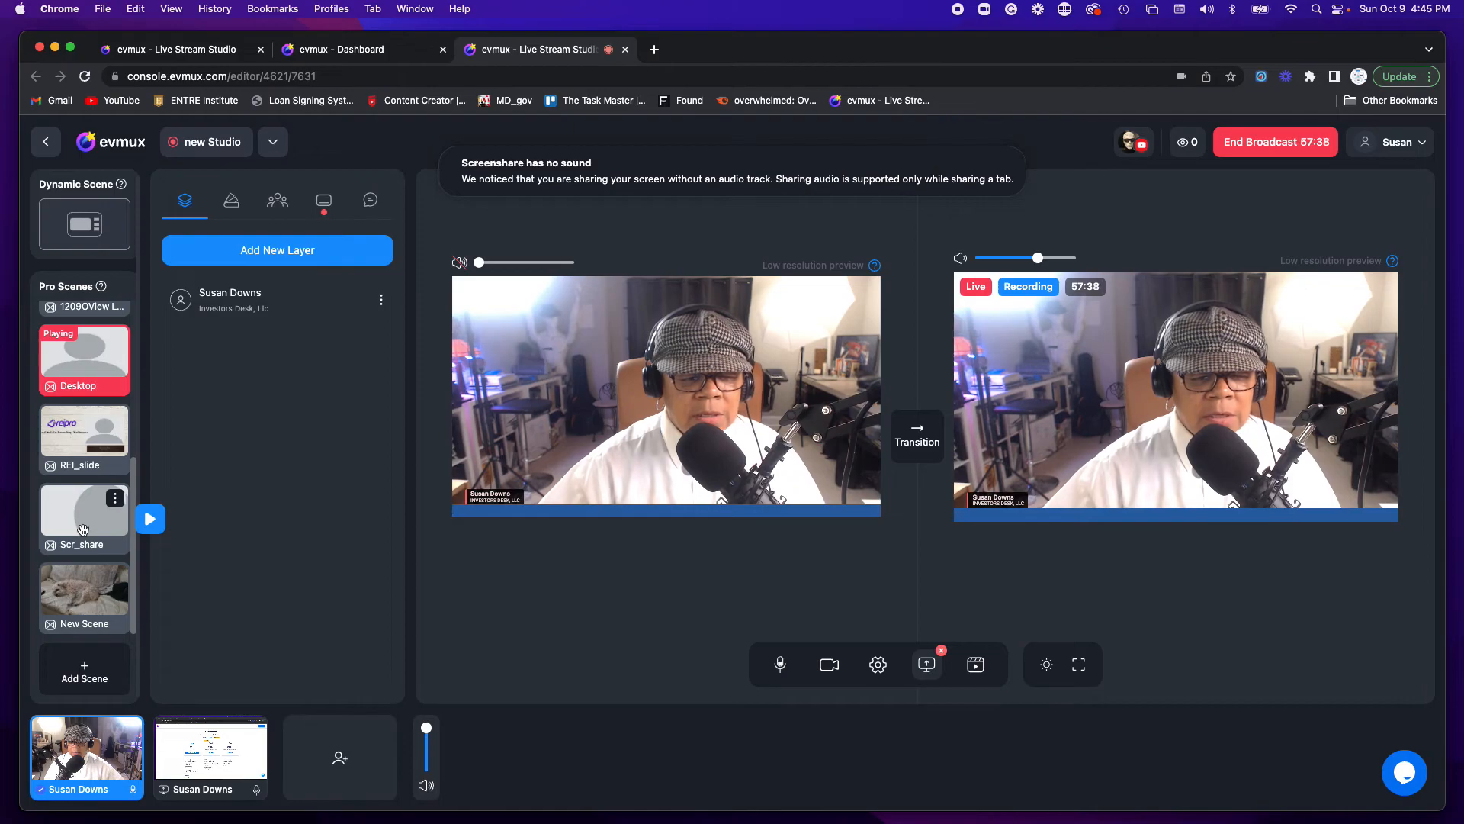
# Transition the Scr_share scene to live, and bring the Desktop scene back live
pyautogui.click(82, 528)
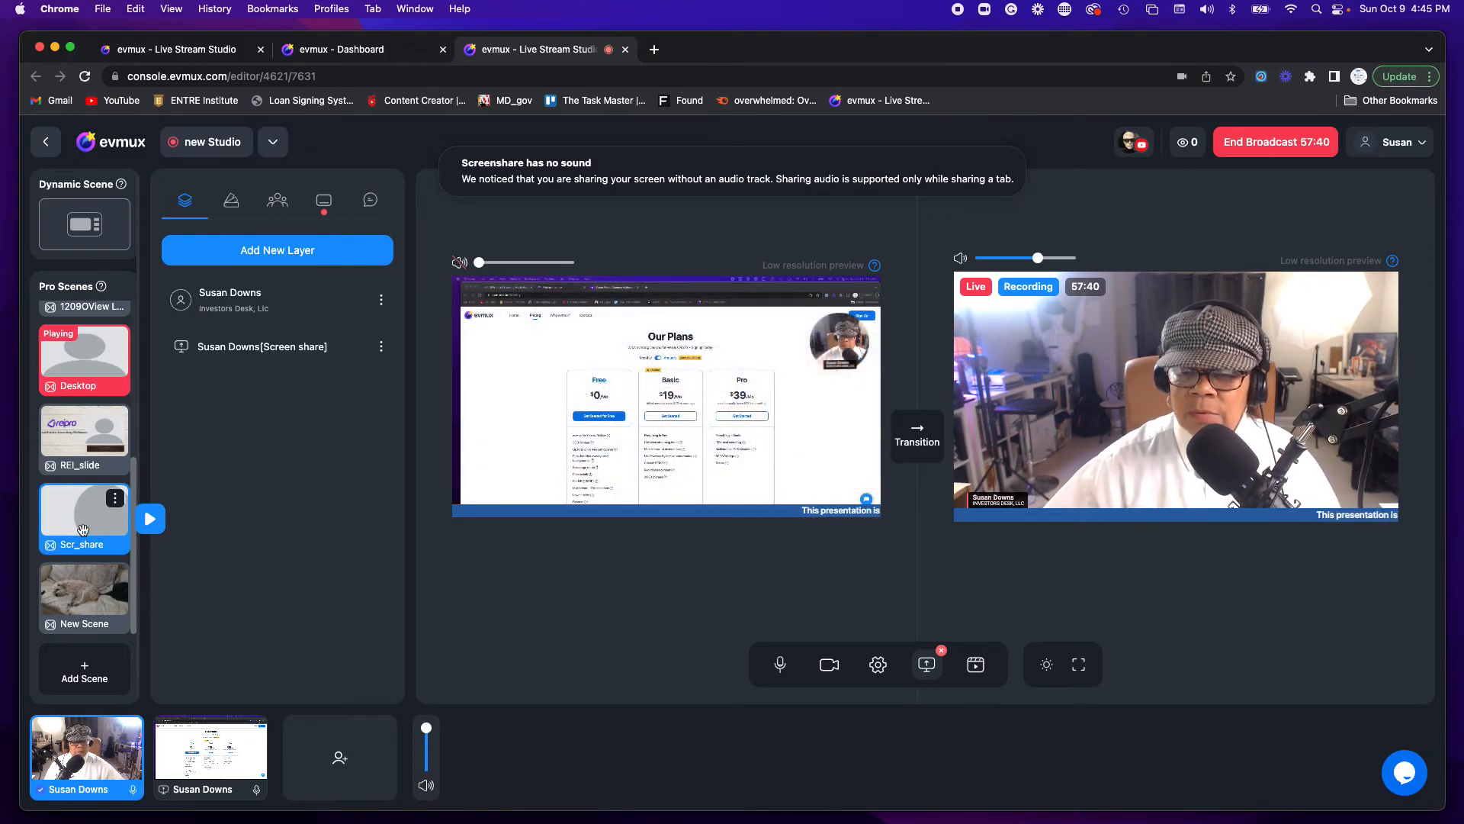
pyautogui.click(919, 442)
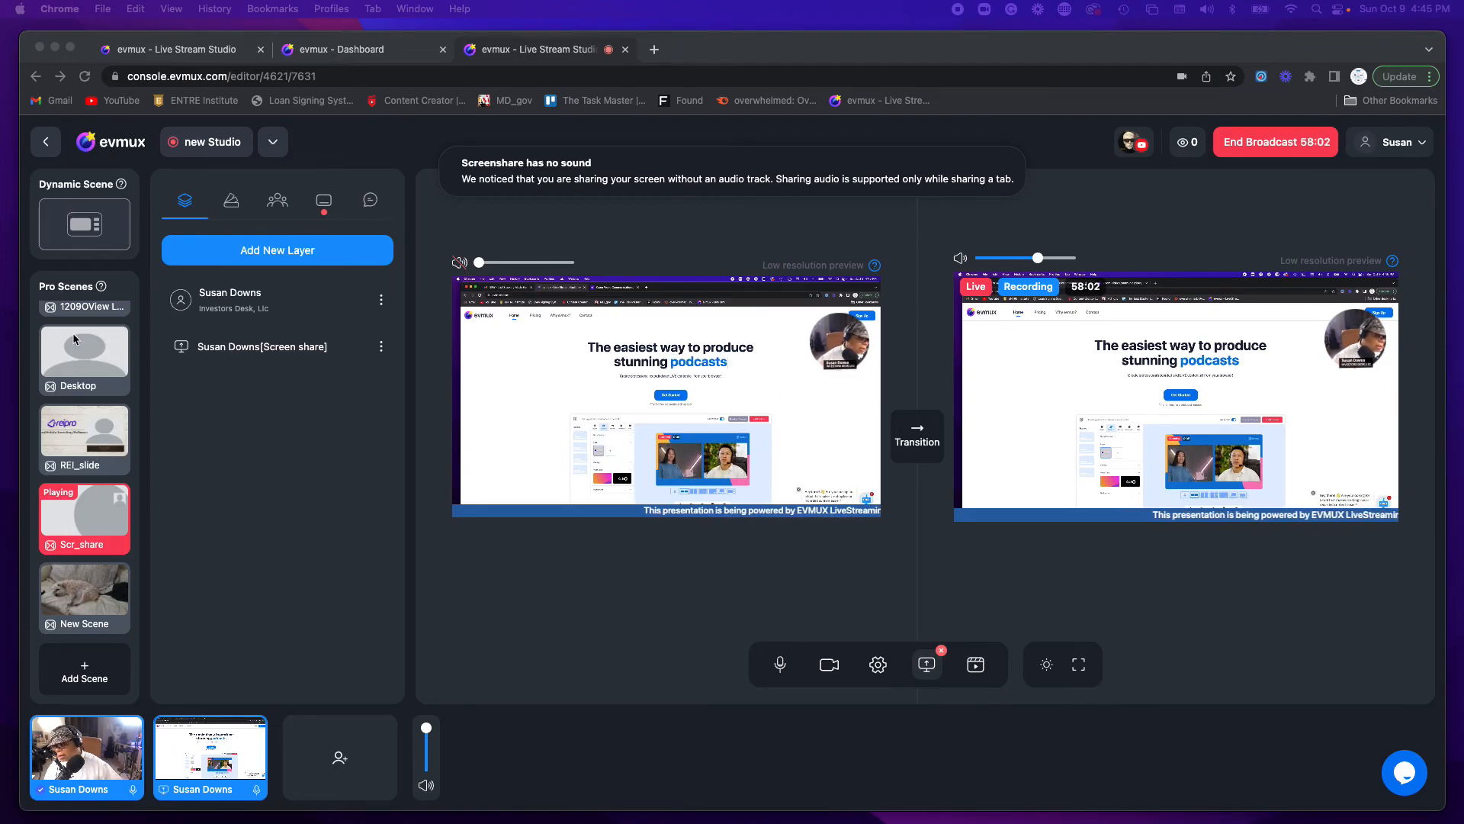
pyautogui.click(74, 360)
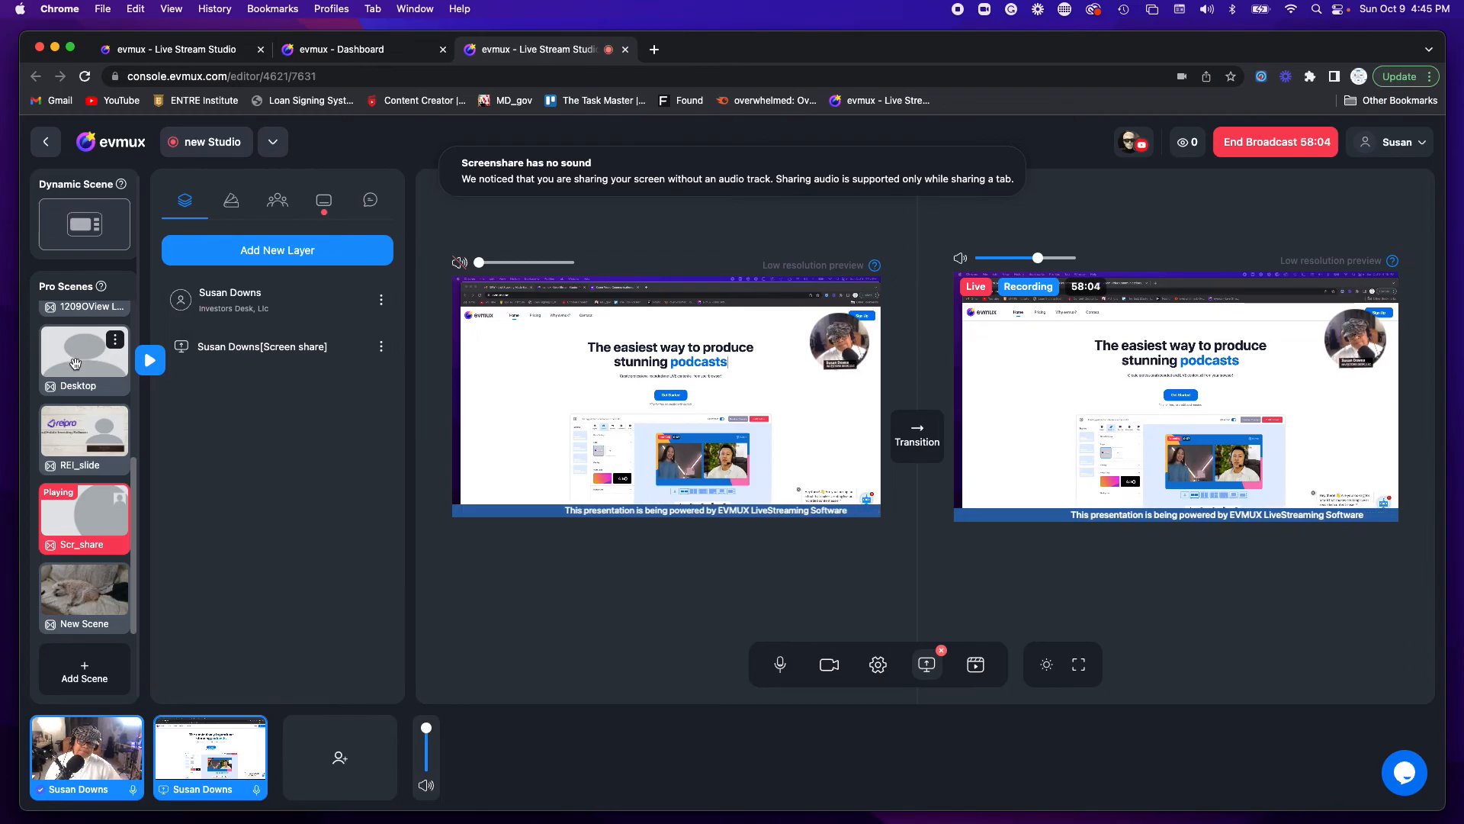
pyautogui.click(75, 360)
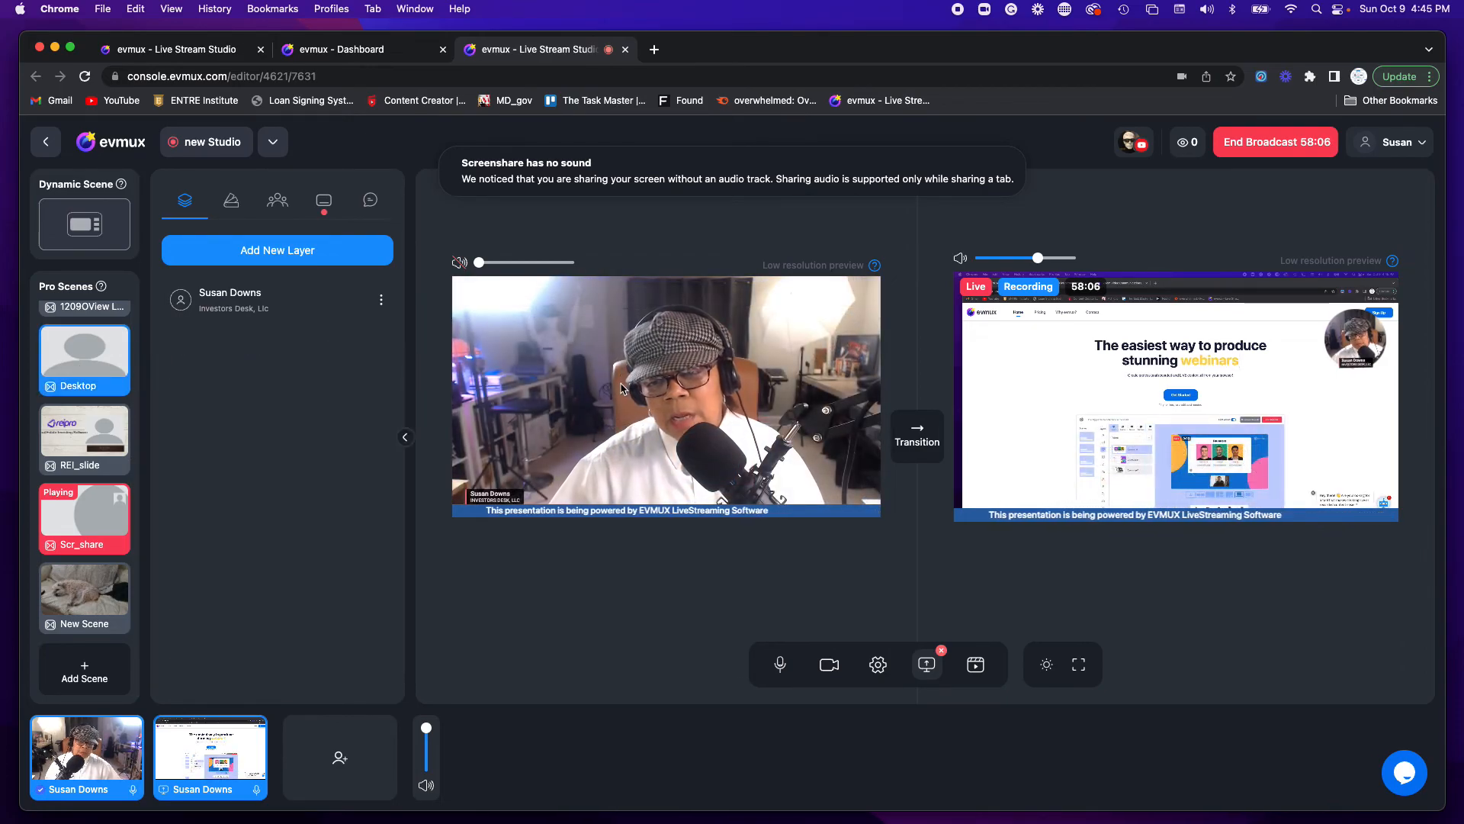
pyautogui.click(907, 448)
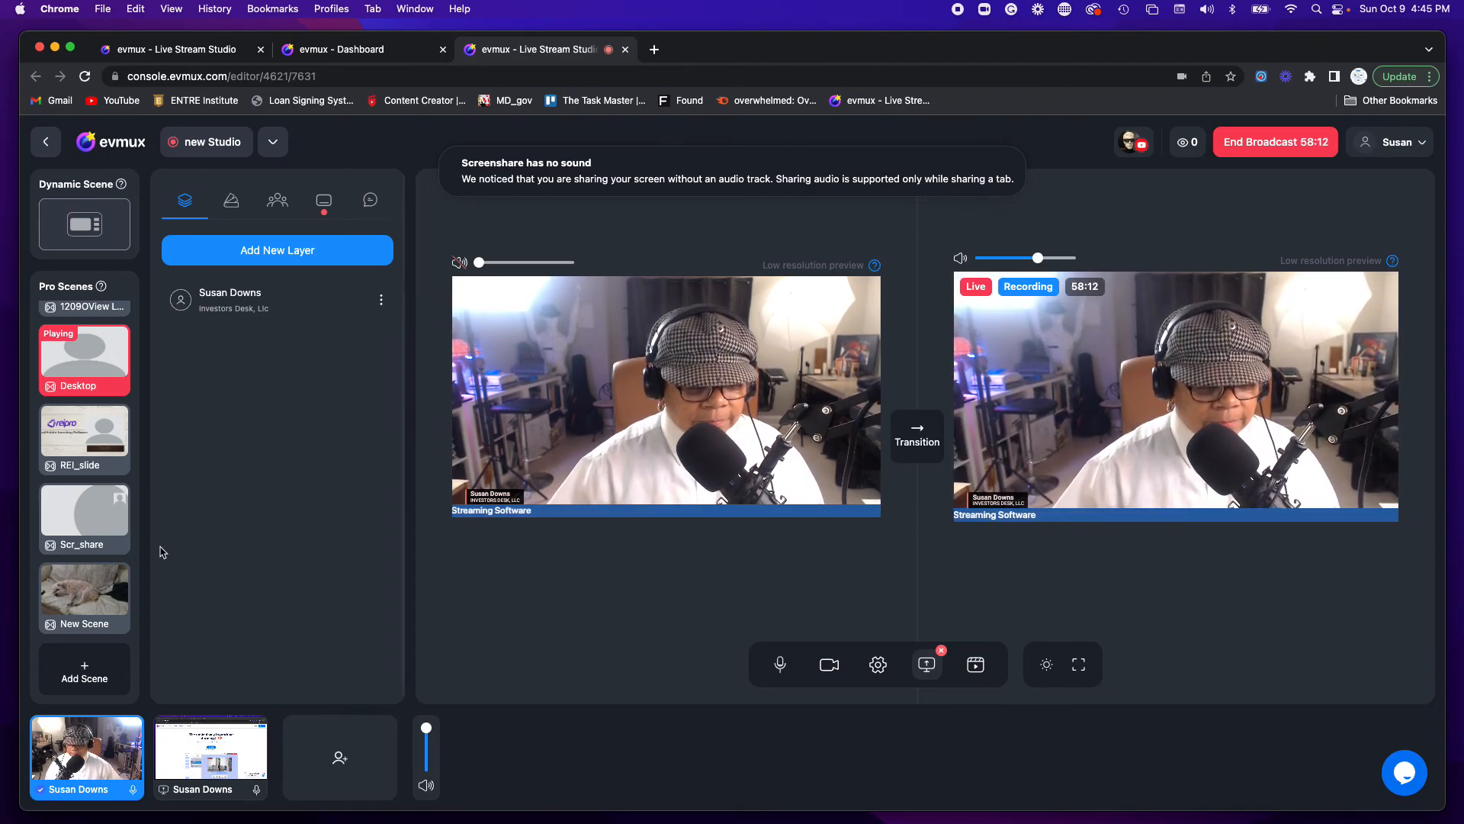
# Transition the broadcast from the Desktop scene to Scr_share once more
pyautogui.moveTo(90, 520)
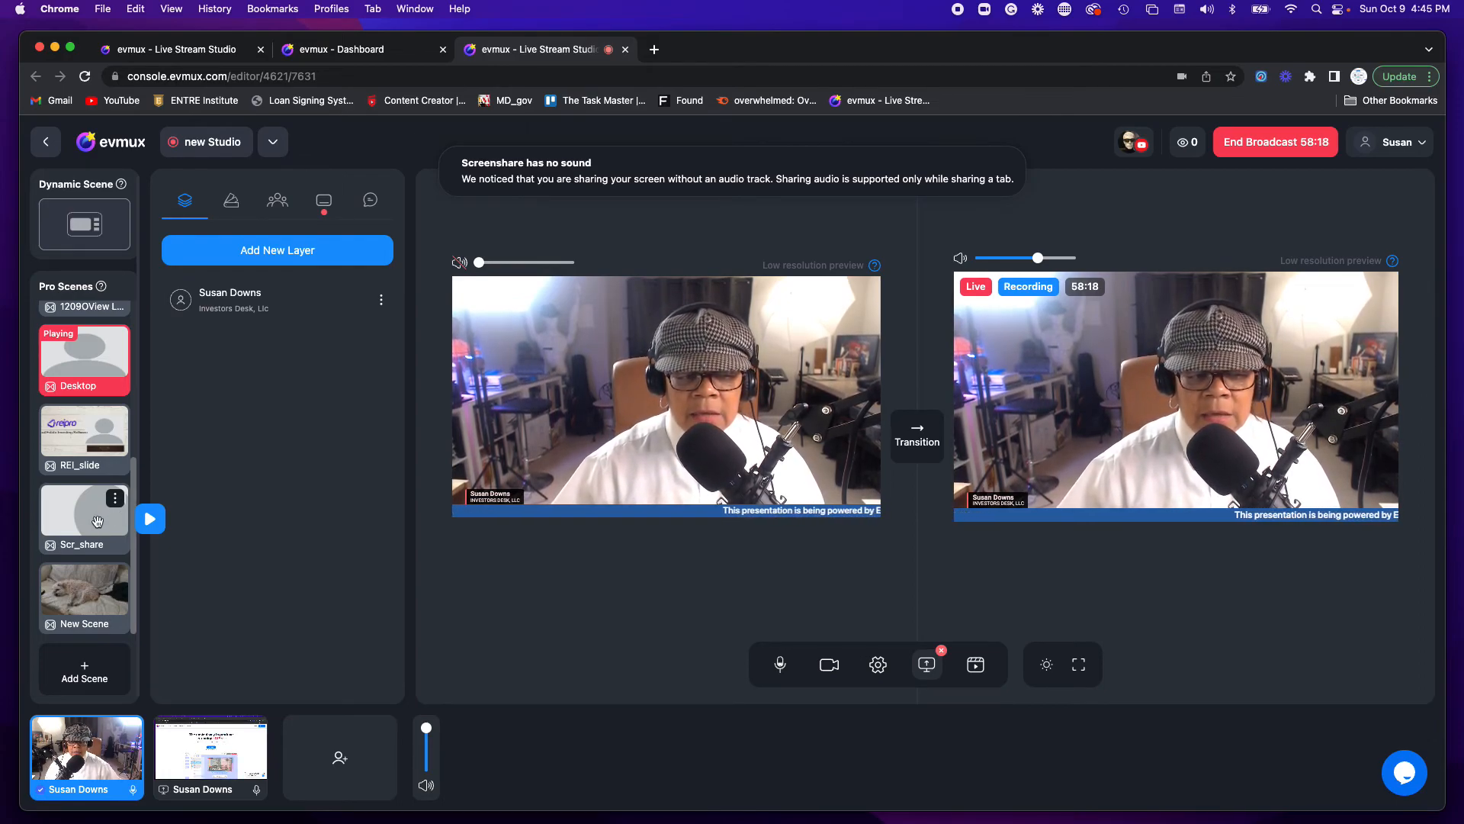
pyautogui.click(98, 521)
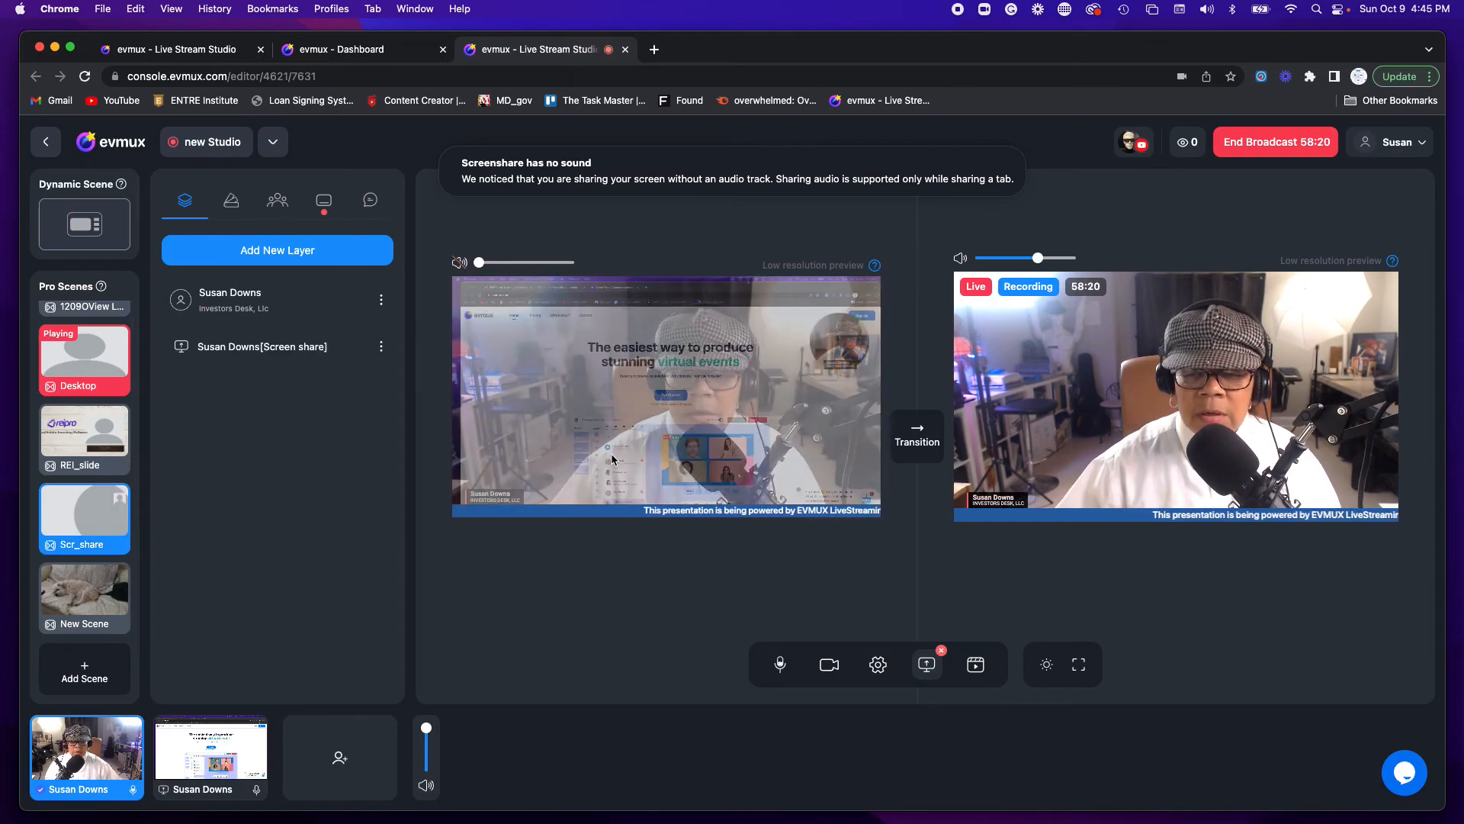
pyautogui.click(933, 444)
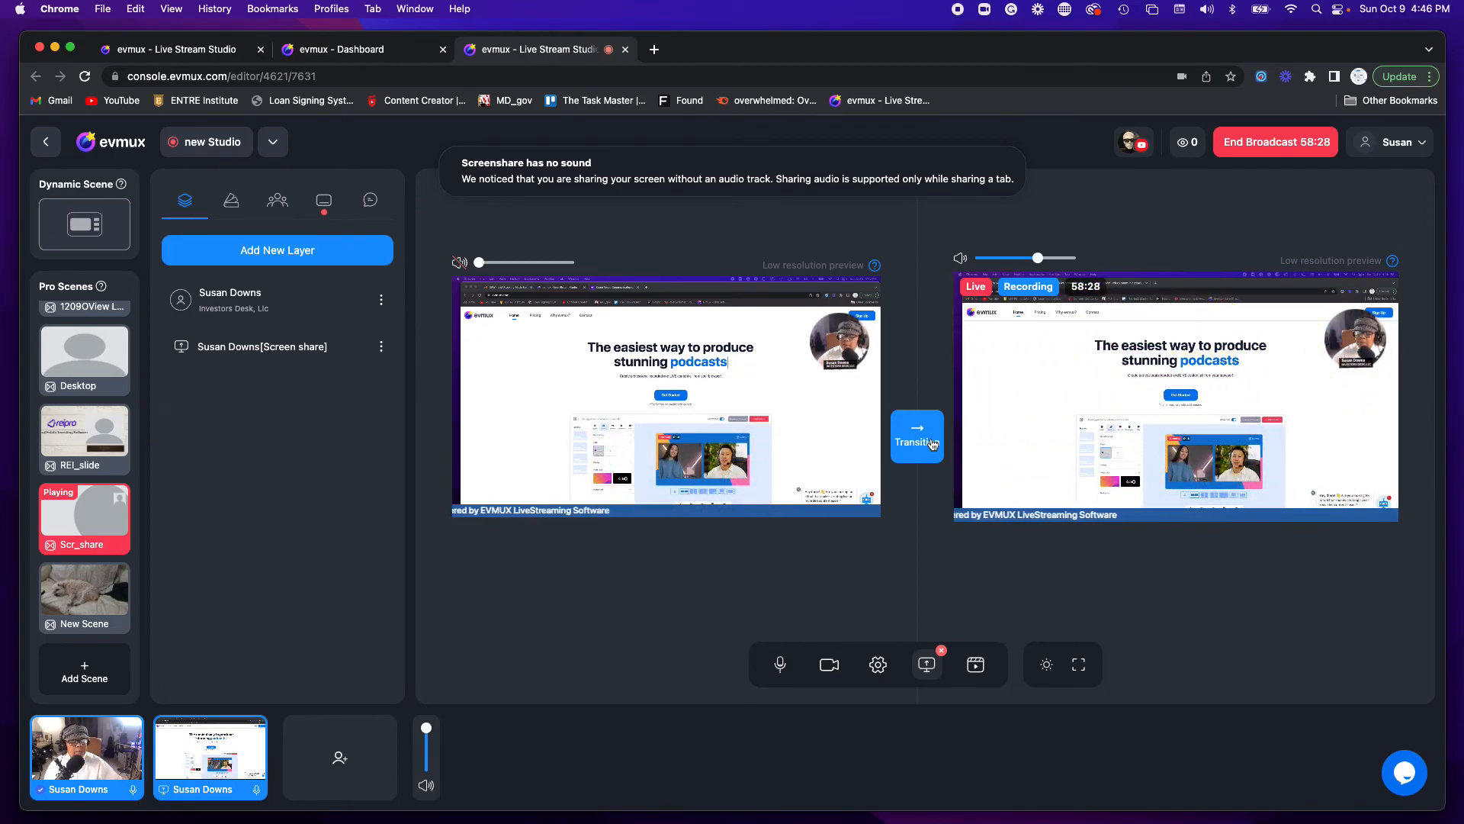
pyautogui.click(932, 442)
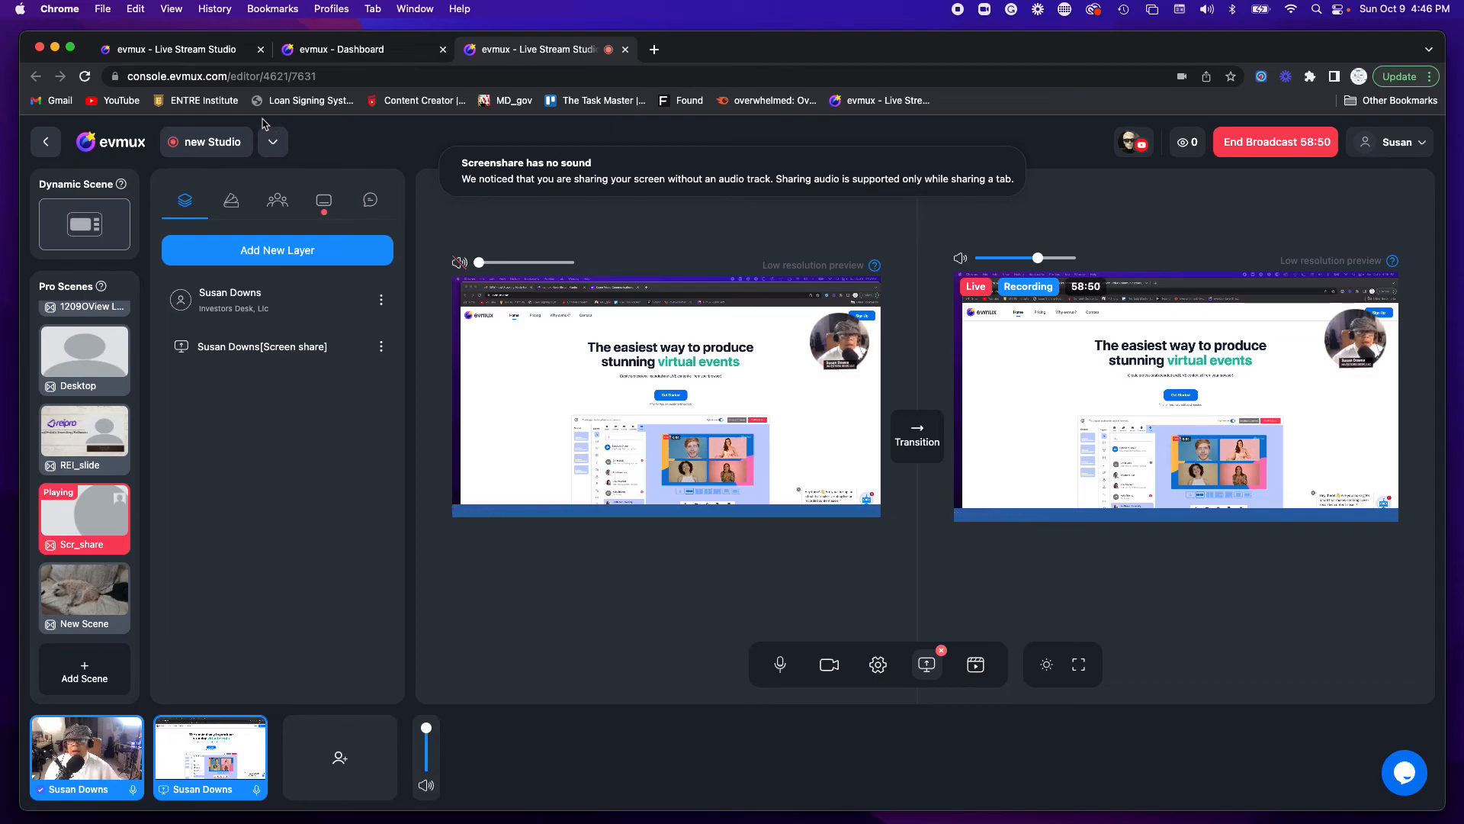
# Load the Opener scene with the autumn background into the preview and transition it to live
pyautogui.scroll(5, 74, 435)
pyautogui.click(74, 435)
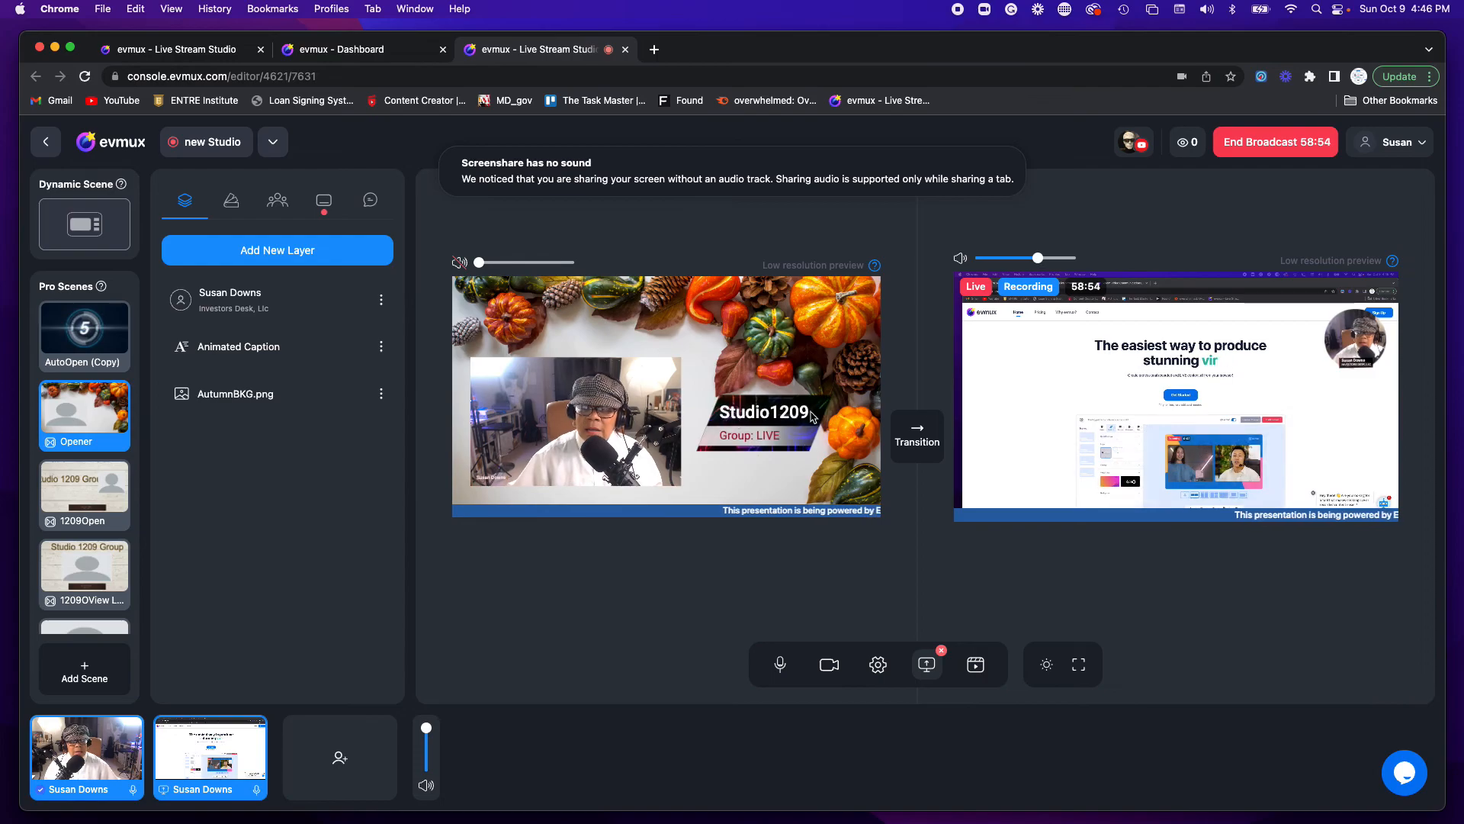
pyautogui.click(922, 442)
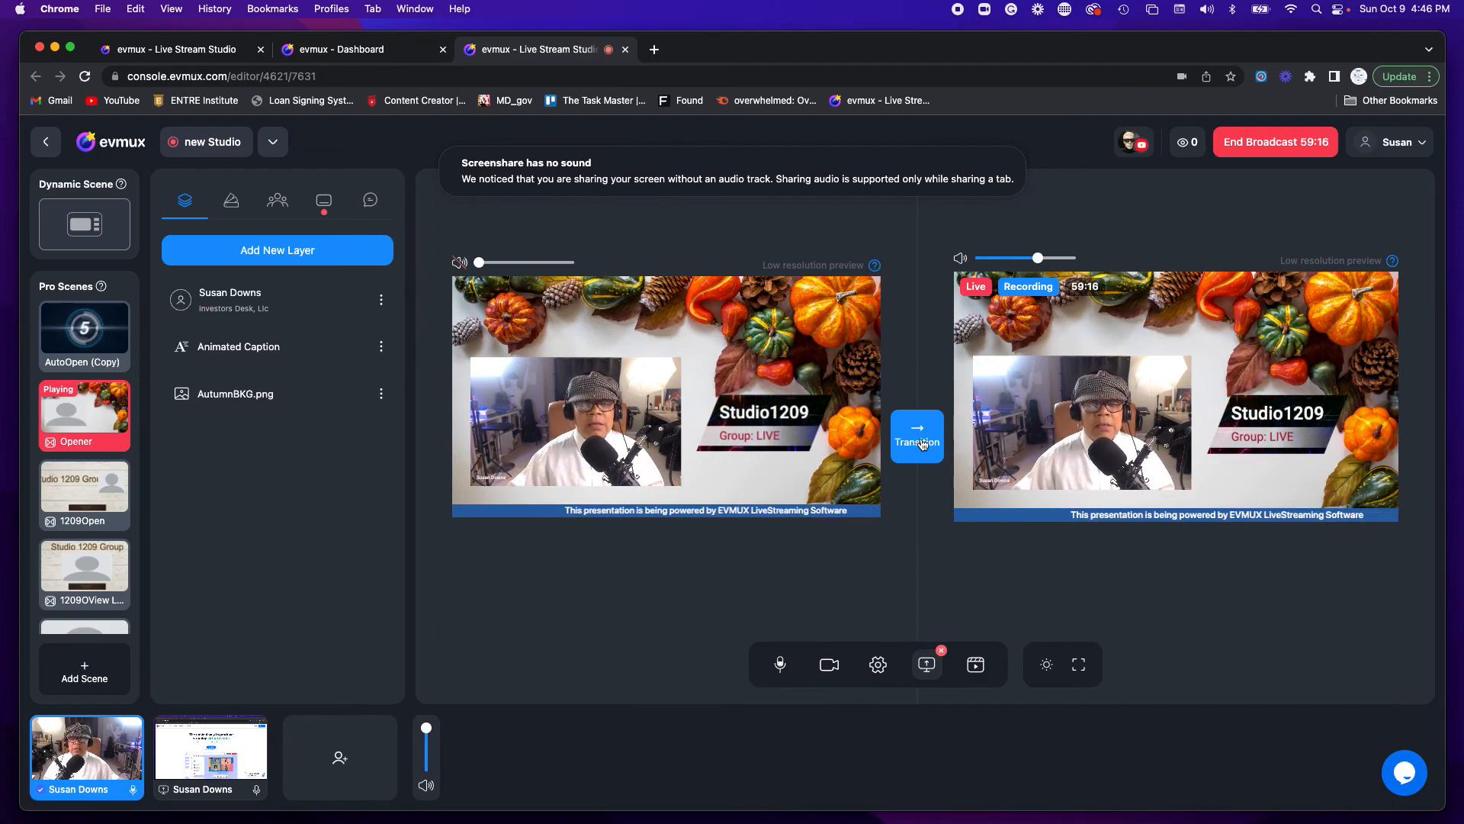
pyautogui.click(921, 439)
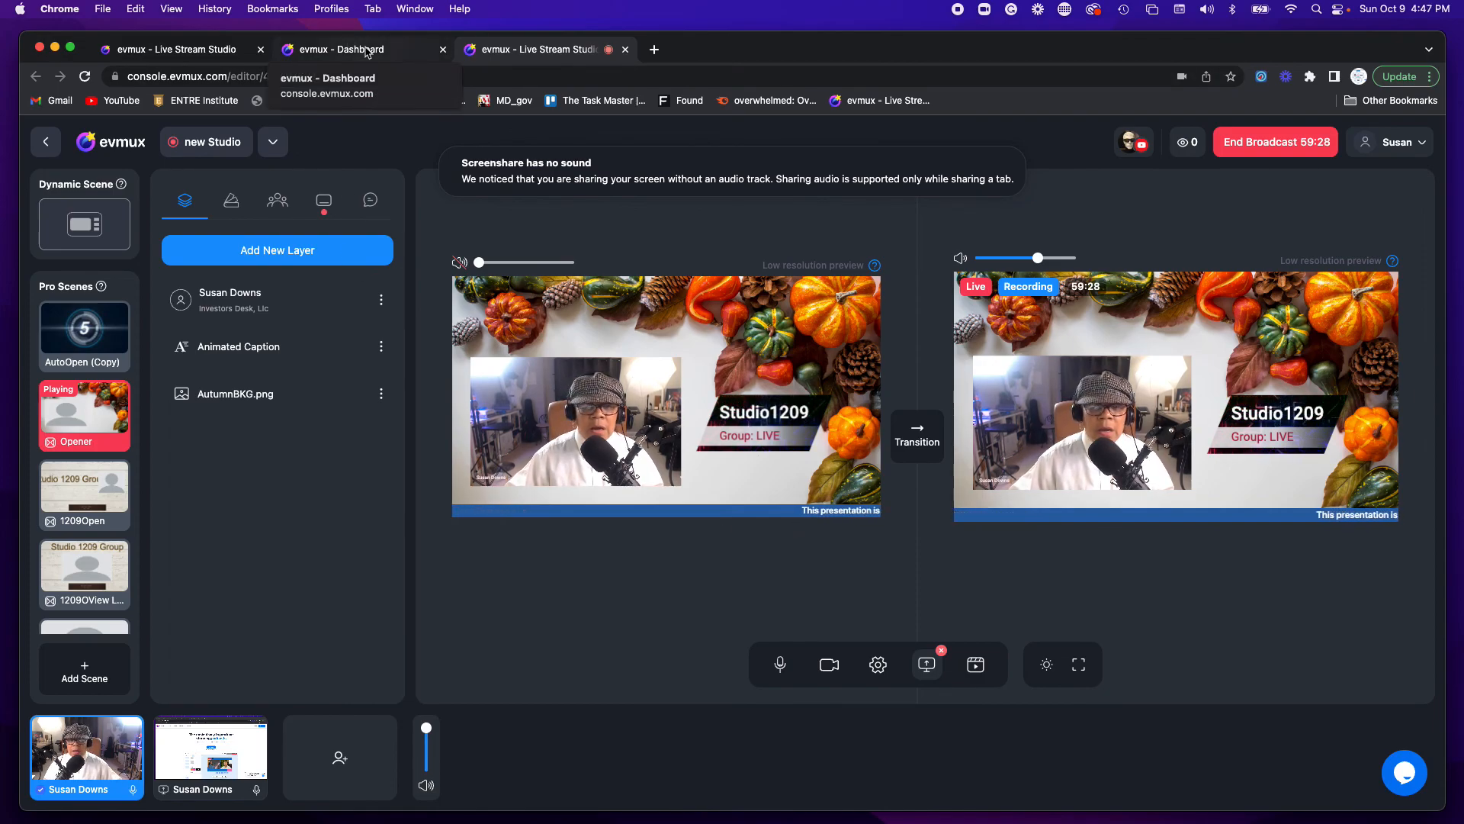
# Check the session dashboard, return to the live studio, and change the video input to FaceTime HD Camera (Built-in)
pyautogui.click(367, 51)
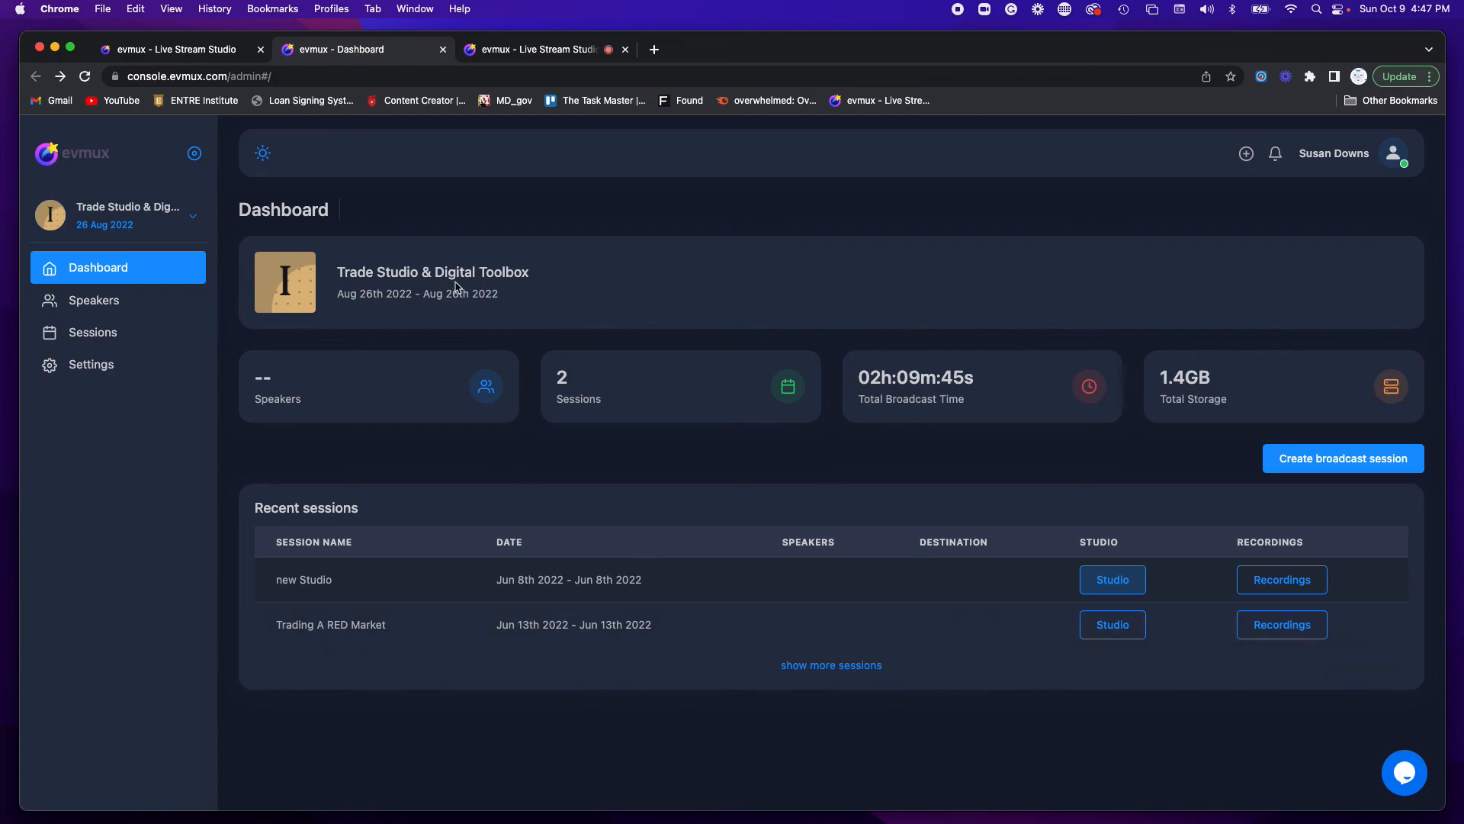
pyautogui.click(585, 51)
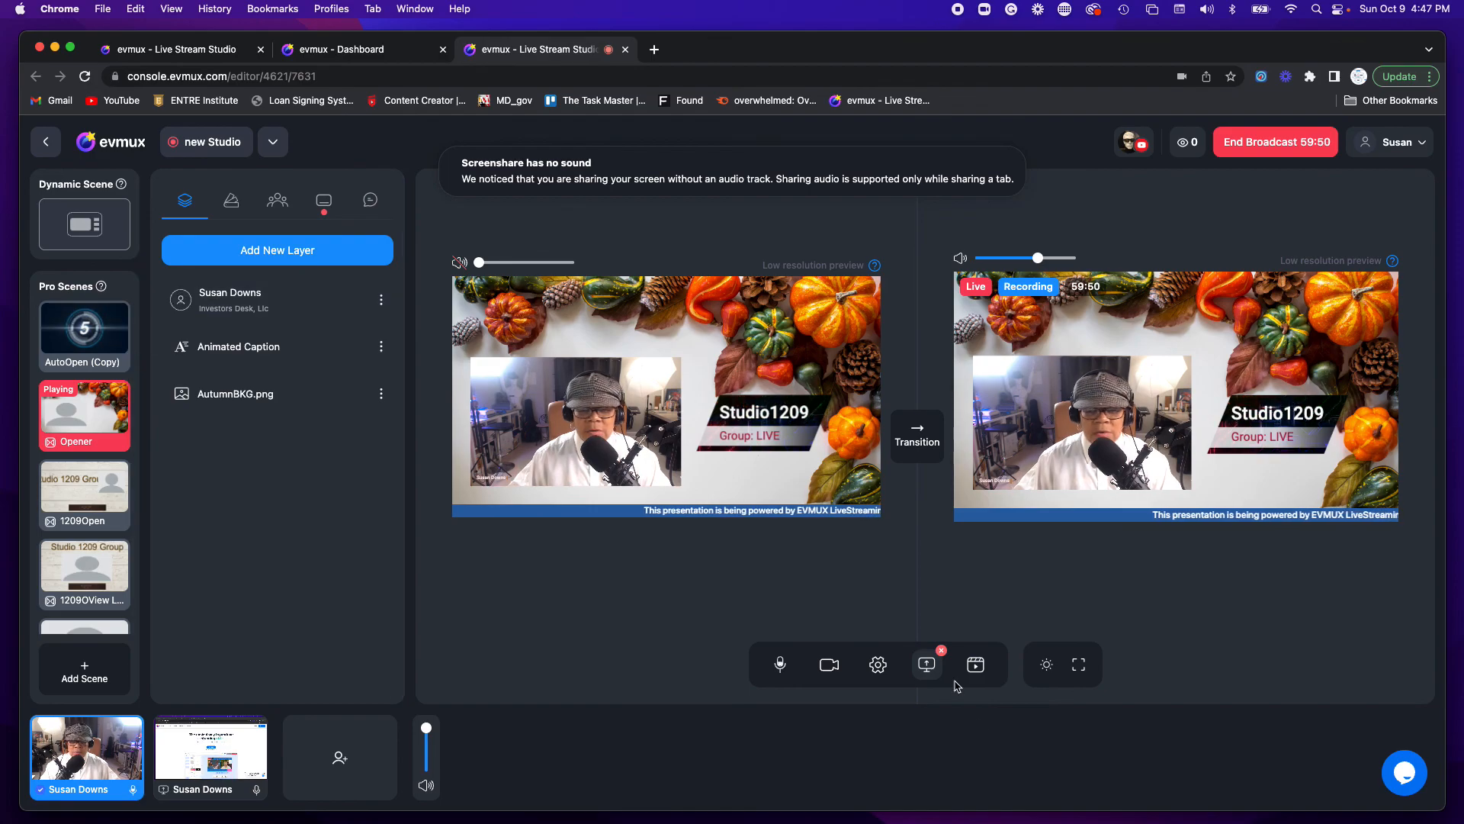
pyautogui.click(878, 664)
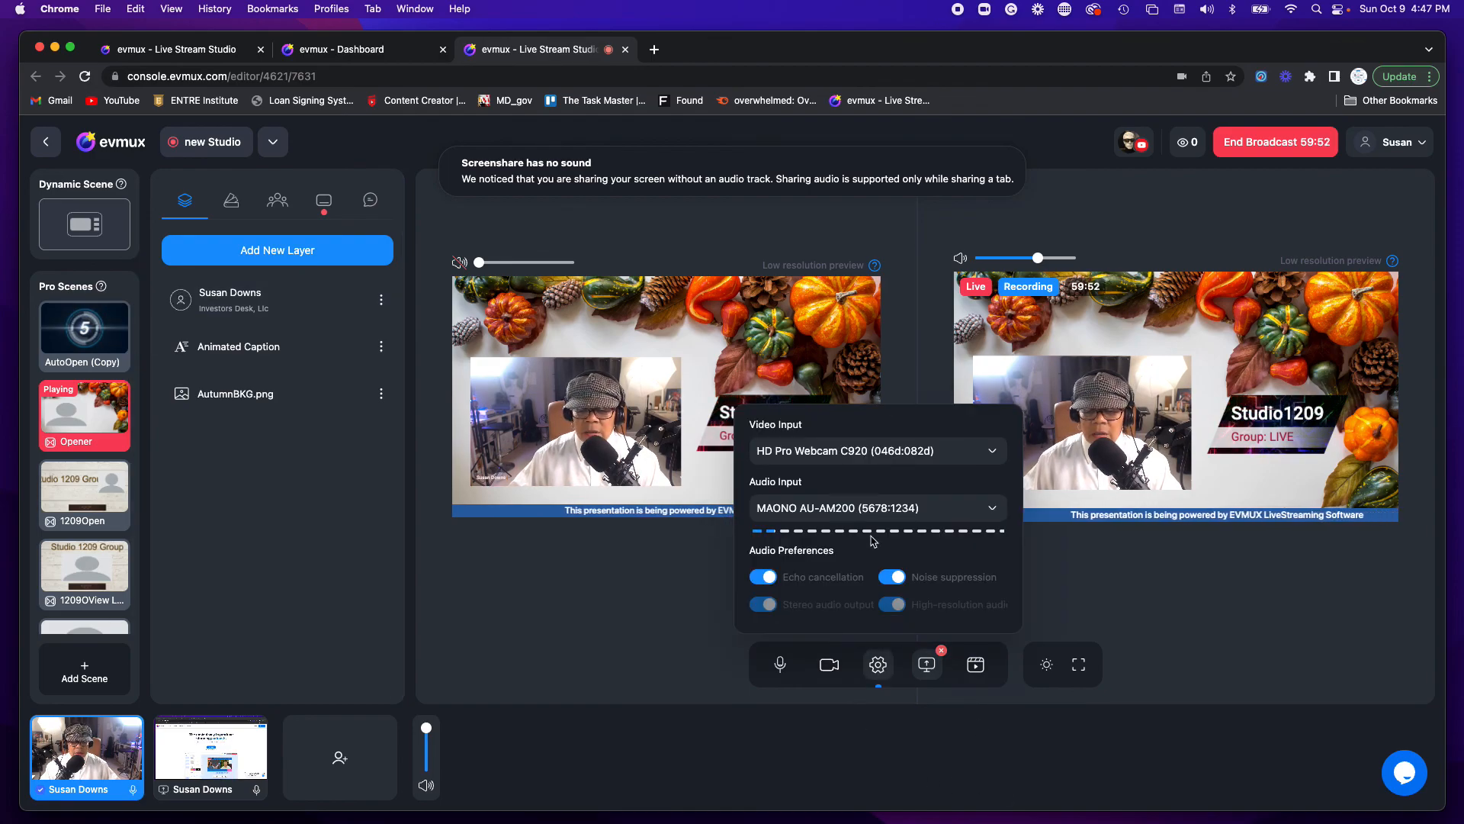
pyautogui.click(847, 452)
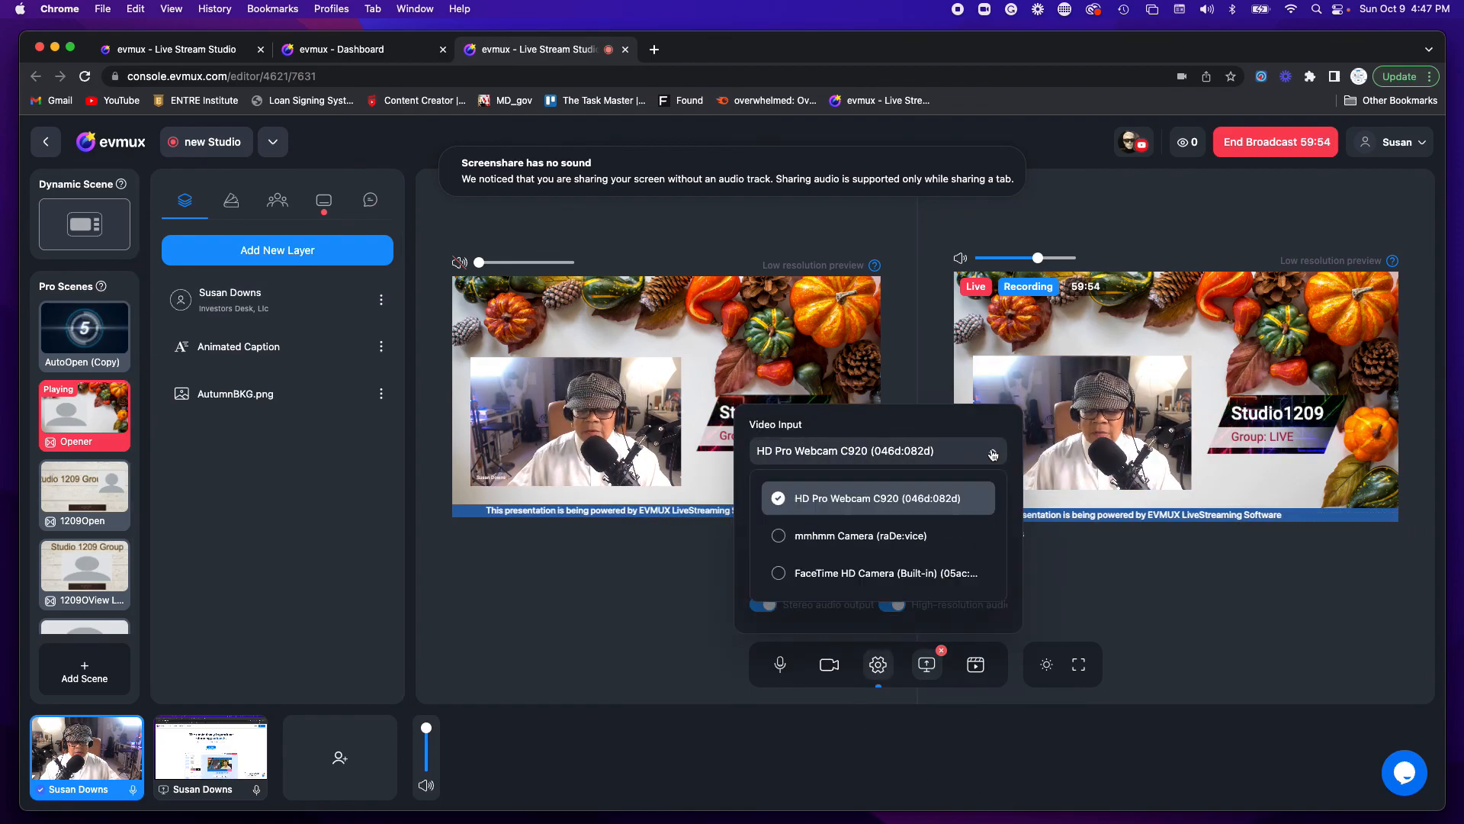
pyautogui.click(878, 573)
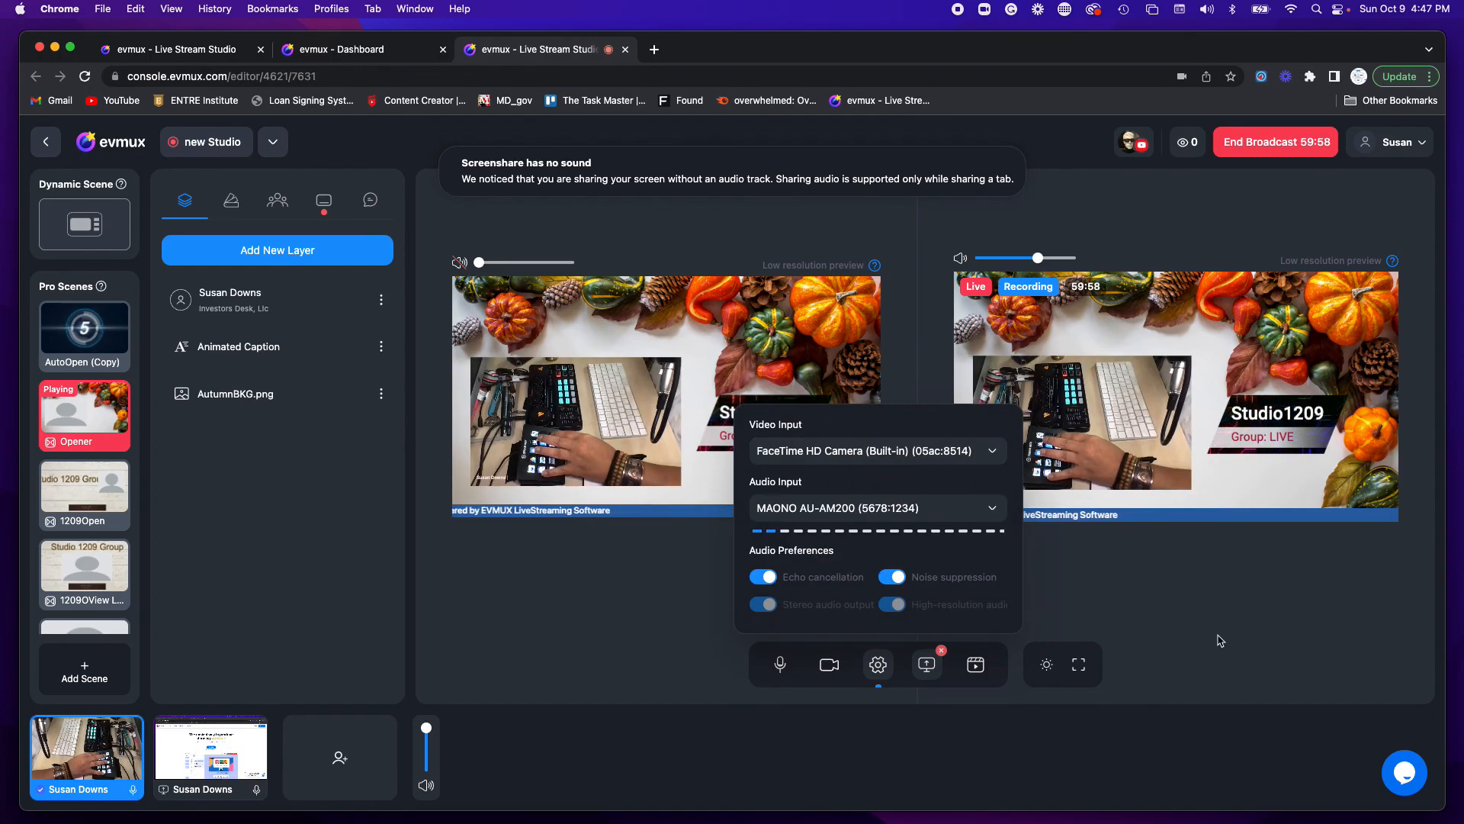
pyautogui.click(1287, 655)
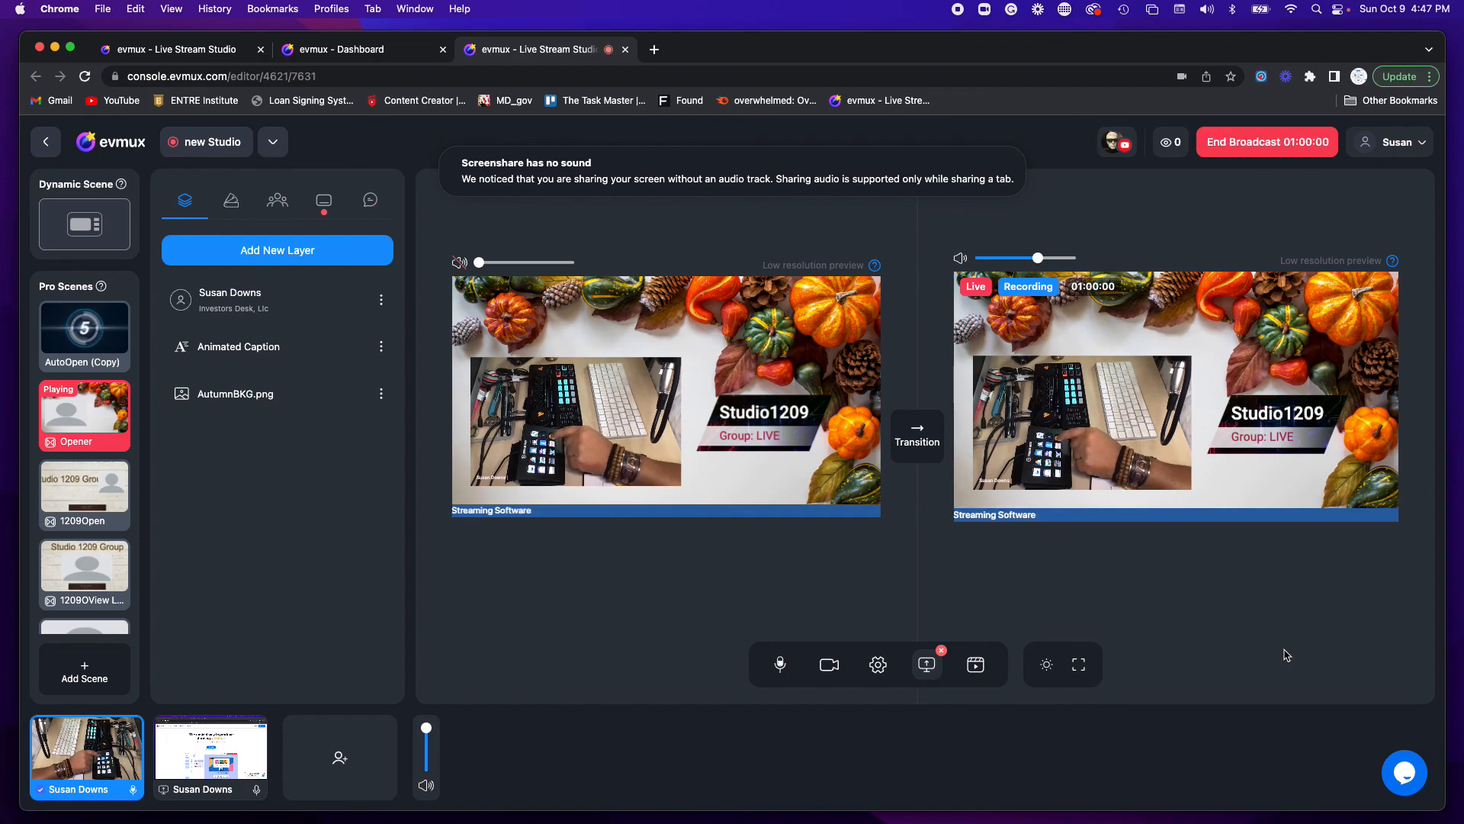
# End the broadcast and recording, and switch to the dashboard showing the recent sessions
pyautogui.press('b')
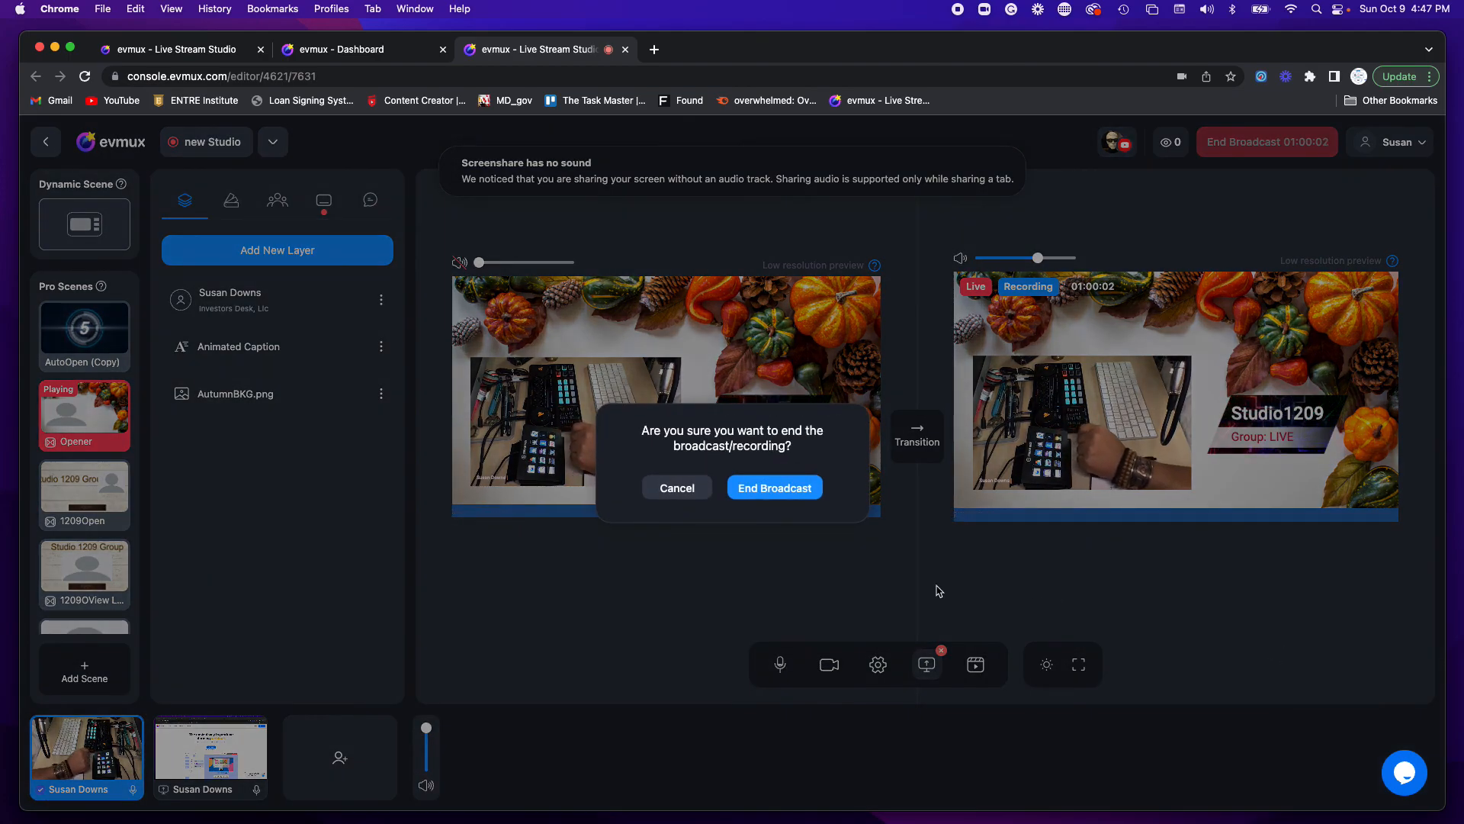
pyautogui.click(773, 486)
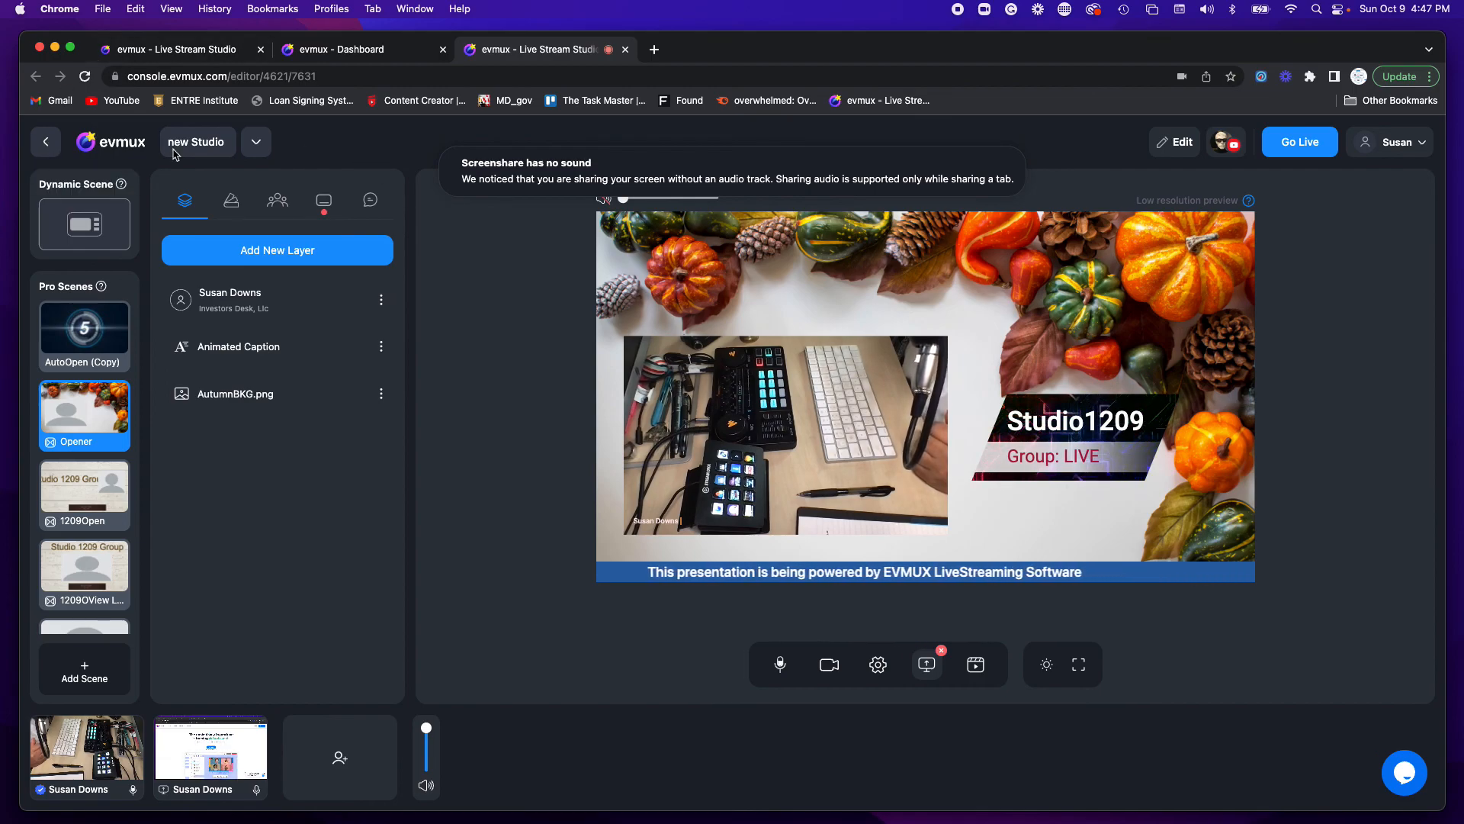
pyautogui.moveTo(196, 151)
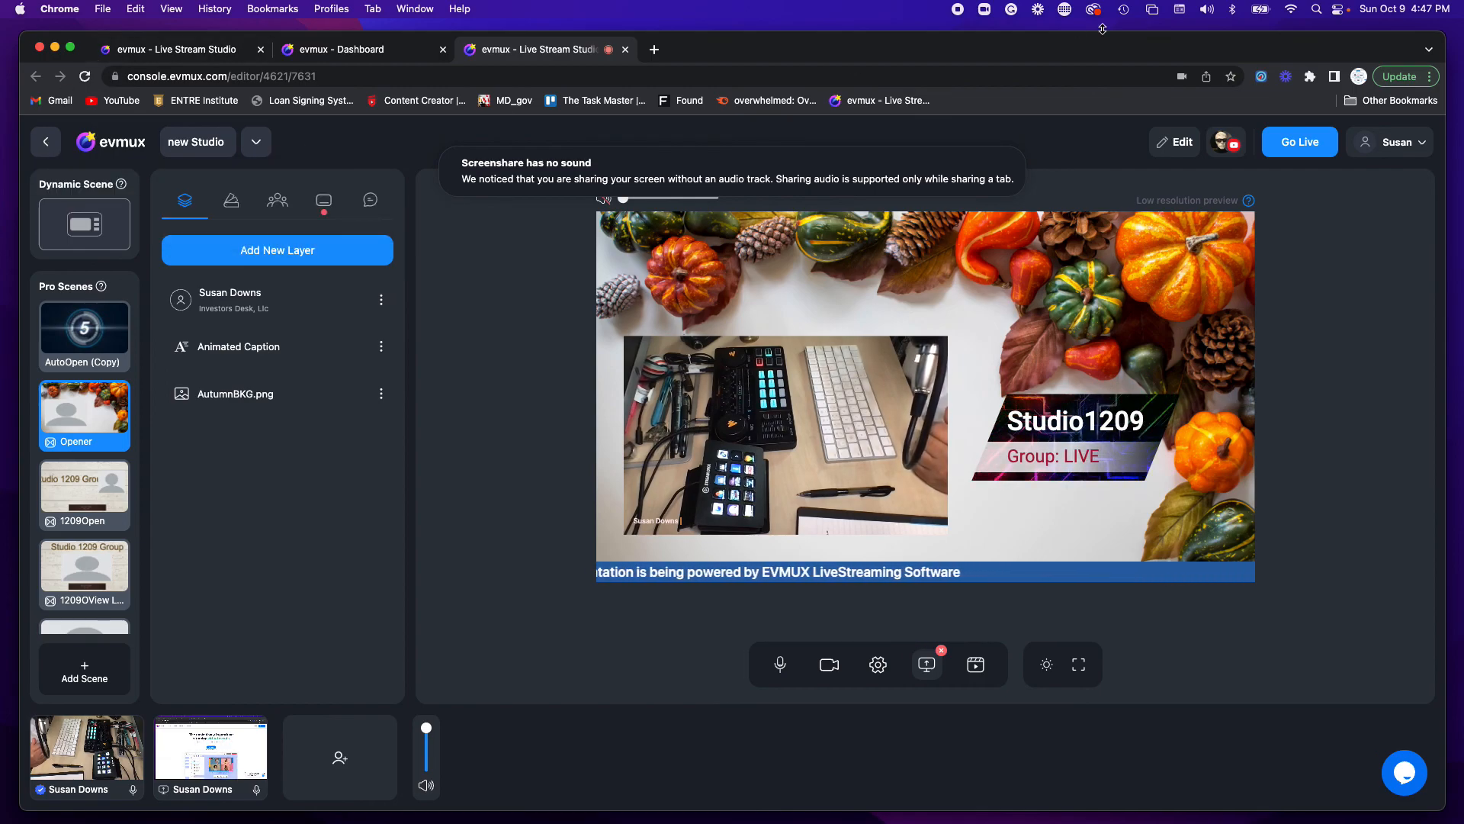
pyautogui.click(356, 51)
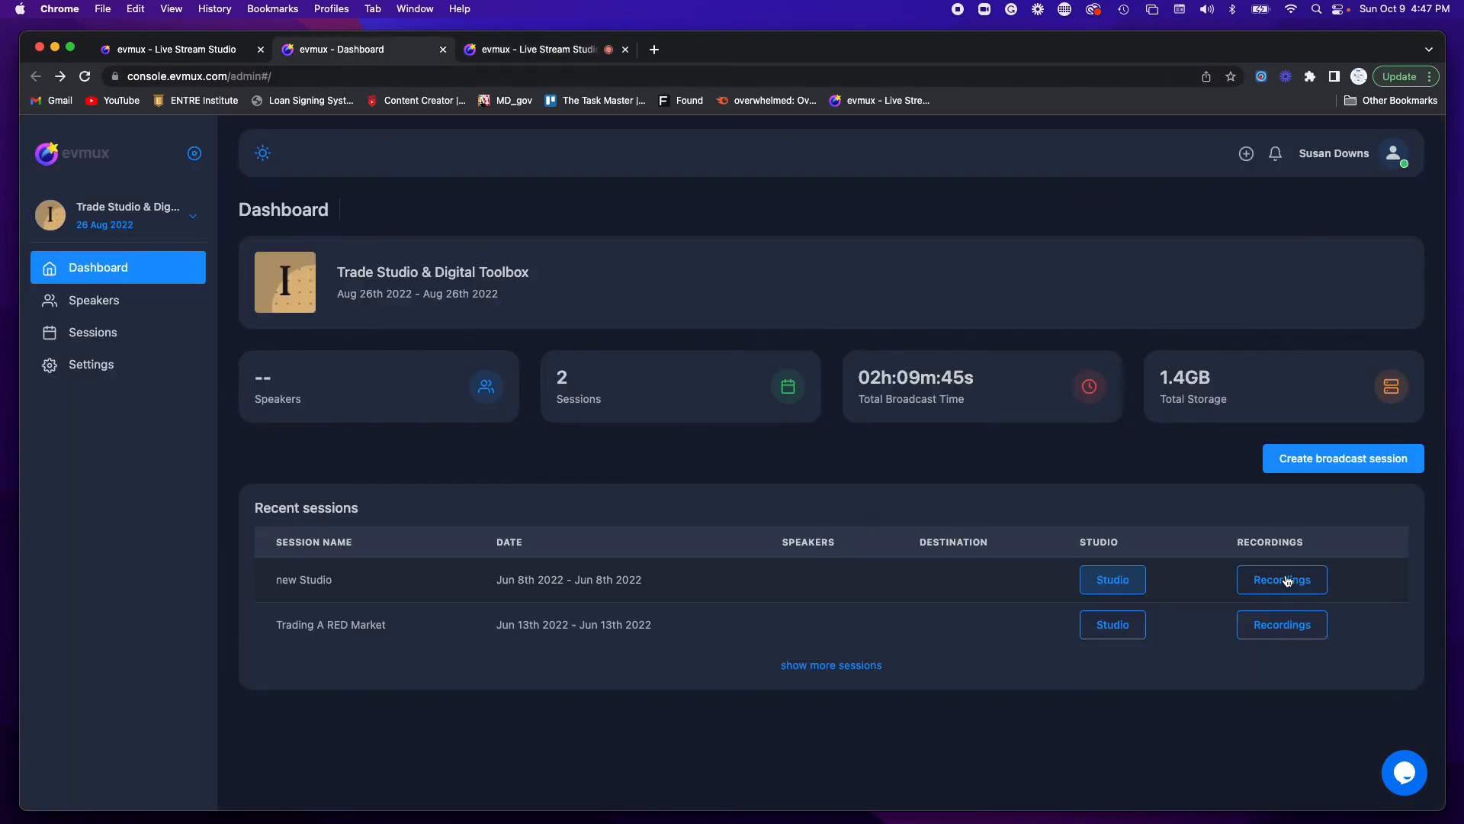